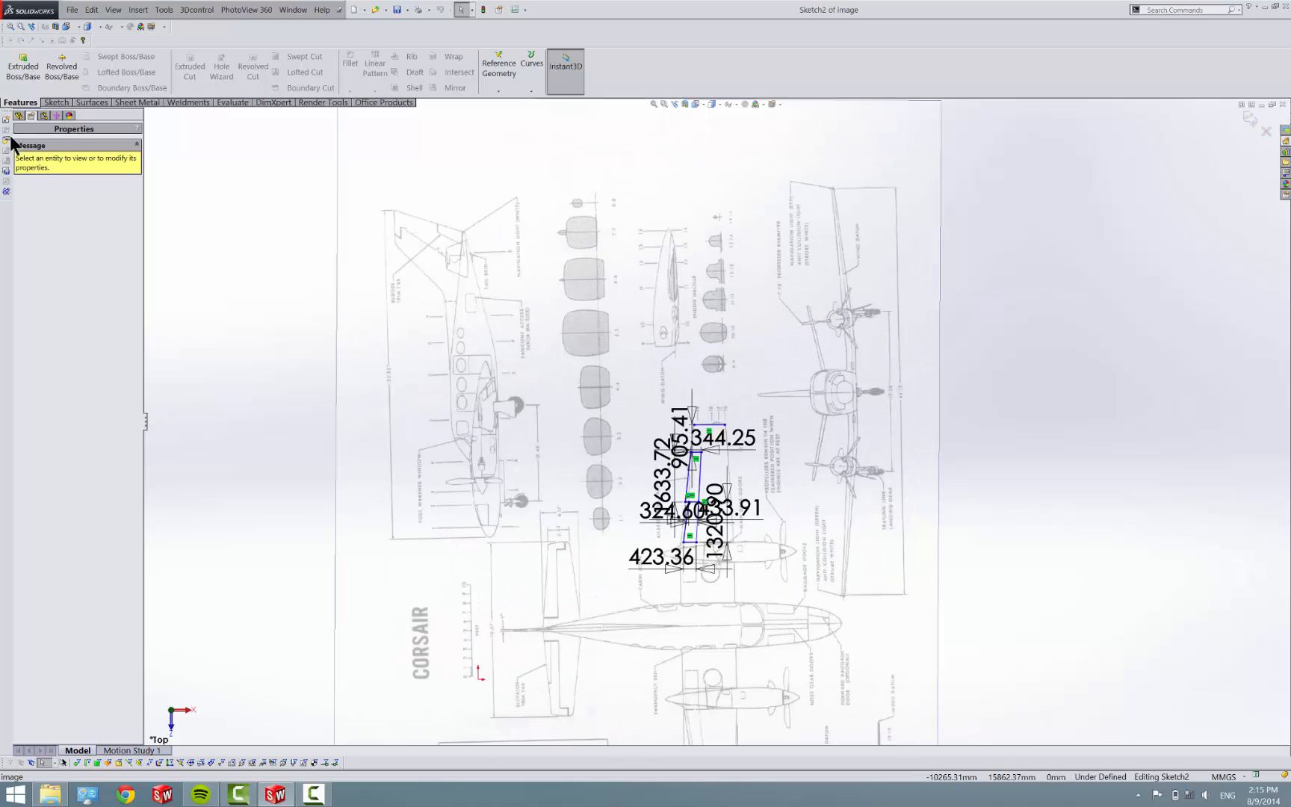
Step: Delete the existing wing outline lines together with all their dimensions from Sketch2
{"action": "left_click", "coordinate": [23, 112]}
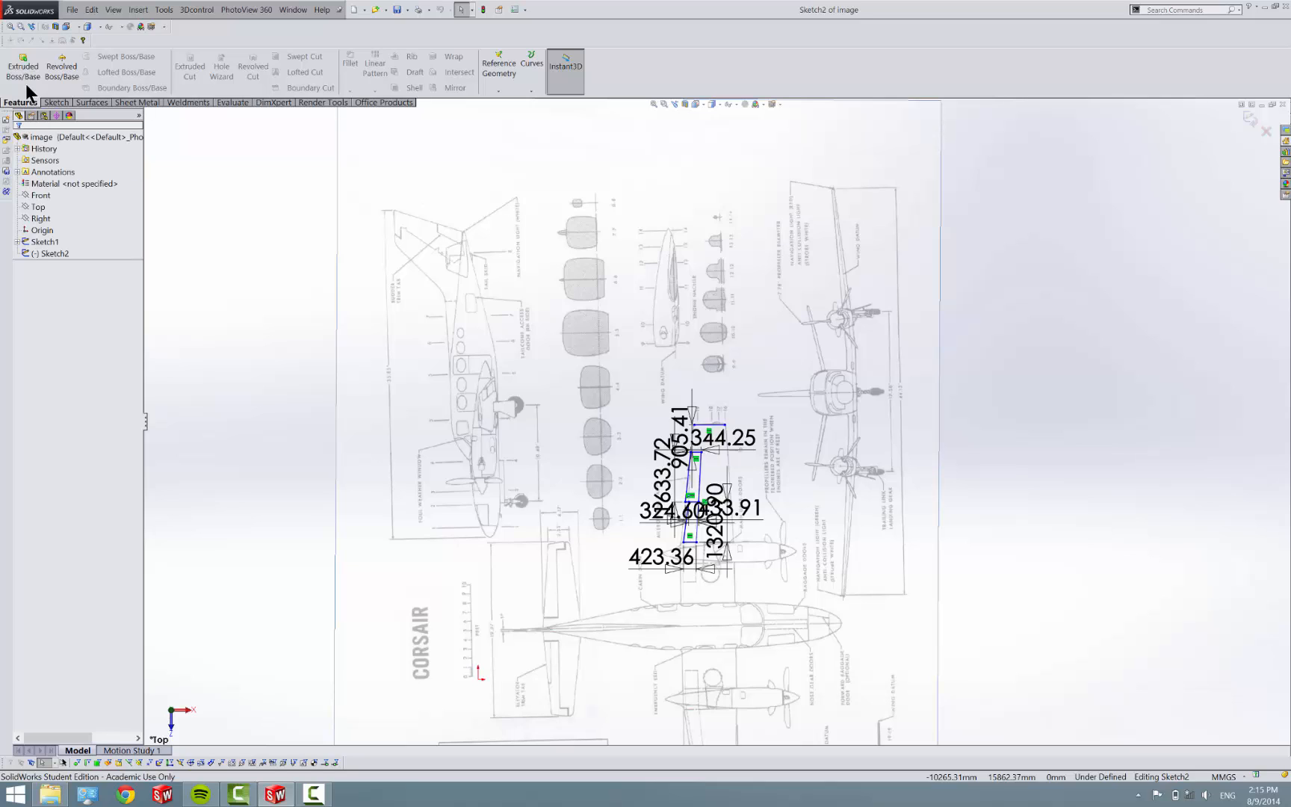
{"action": "left_click", "coordinate": [64, 105]}
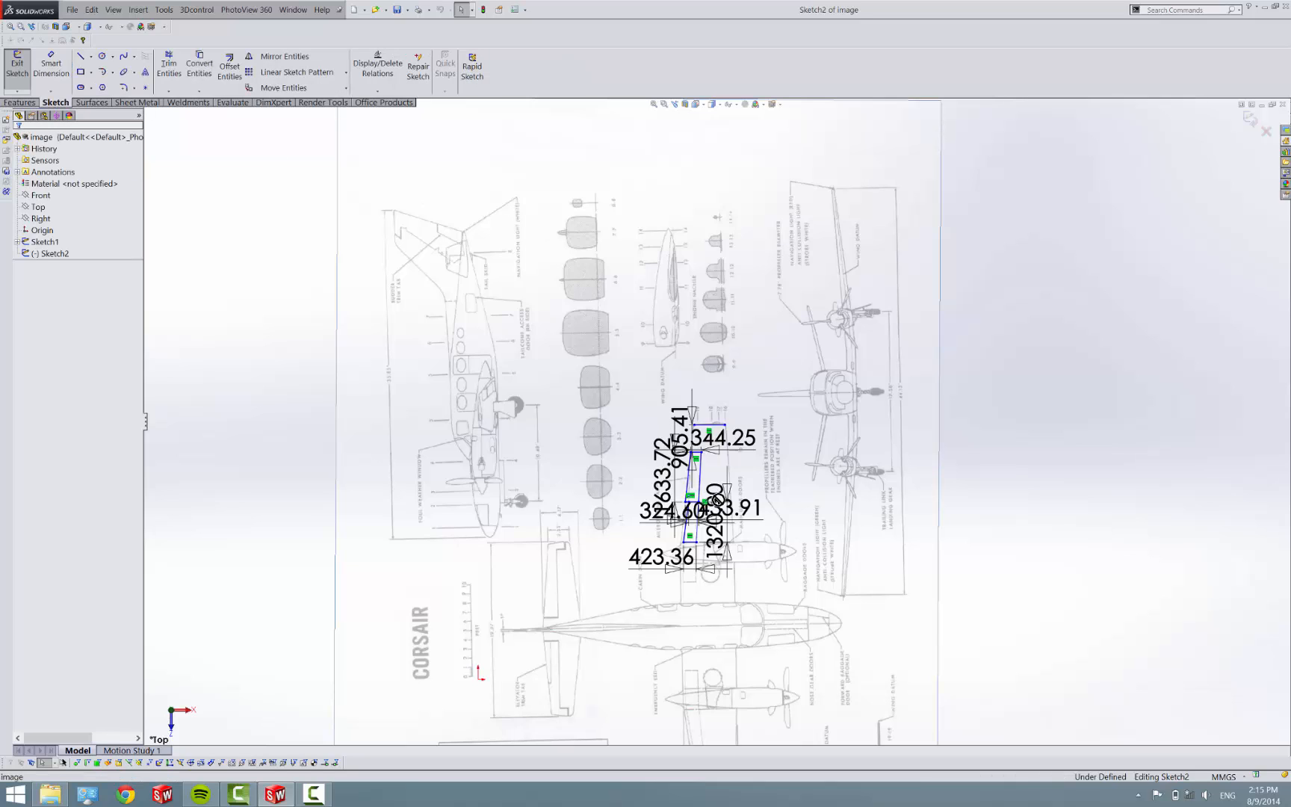
{"action": "left_click", "coordinate": [721, 437]}
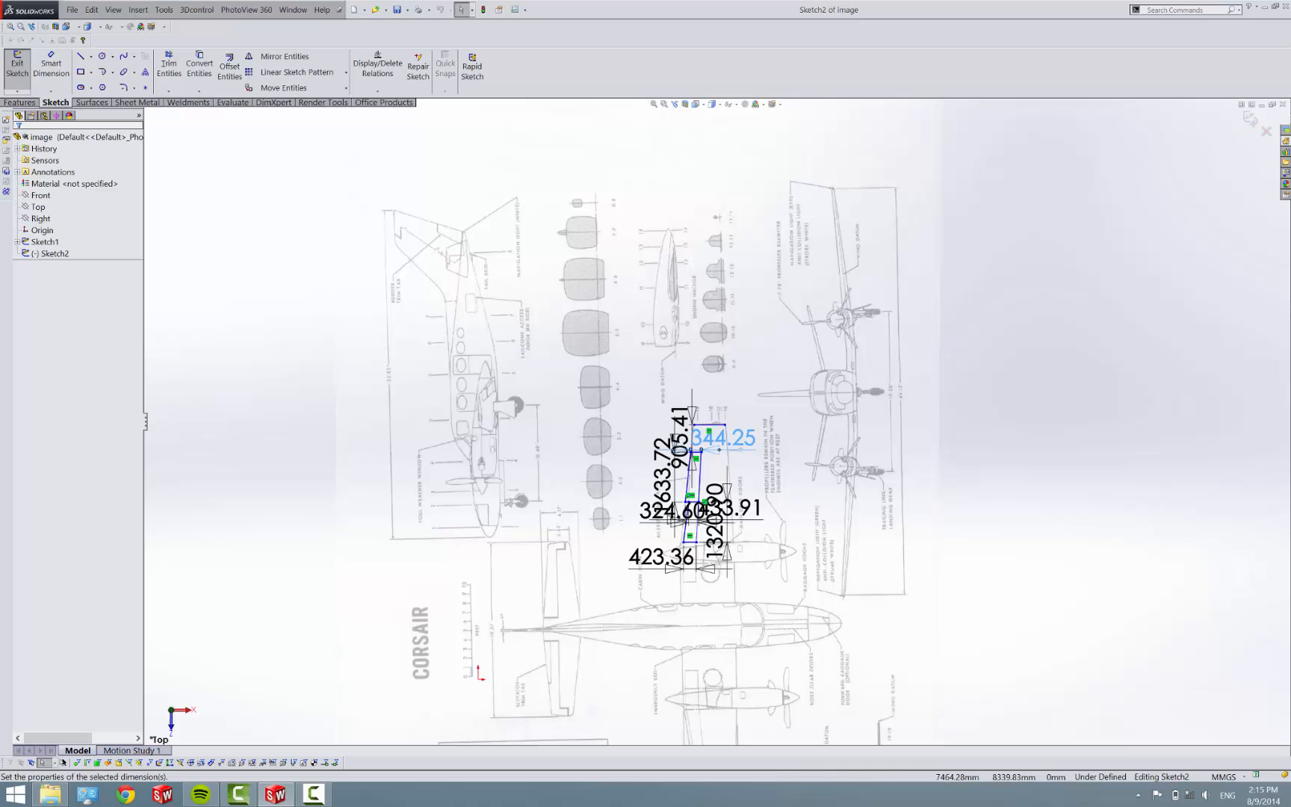
{"action": "left_click", "coordinate": [988, 404]}
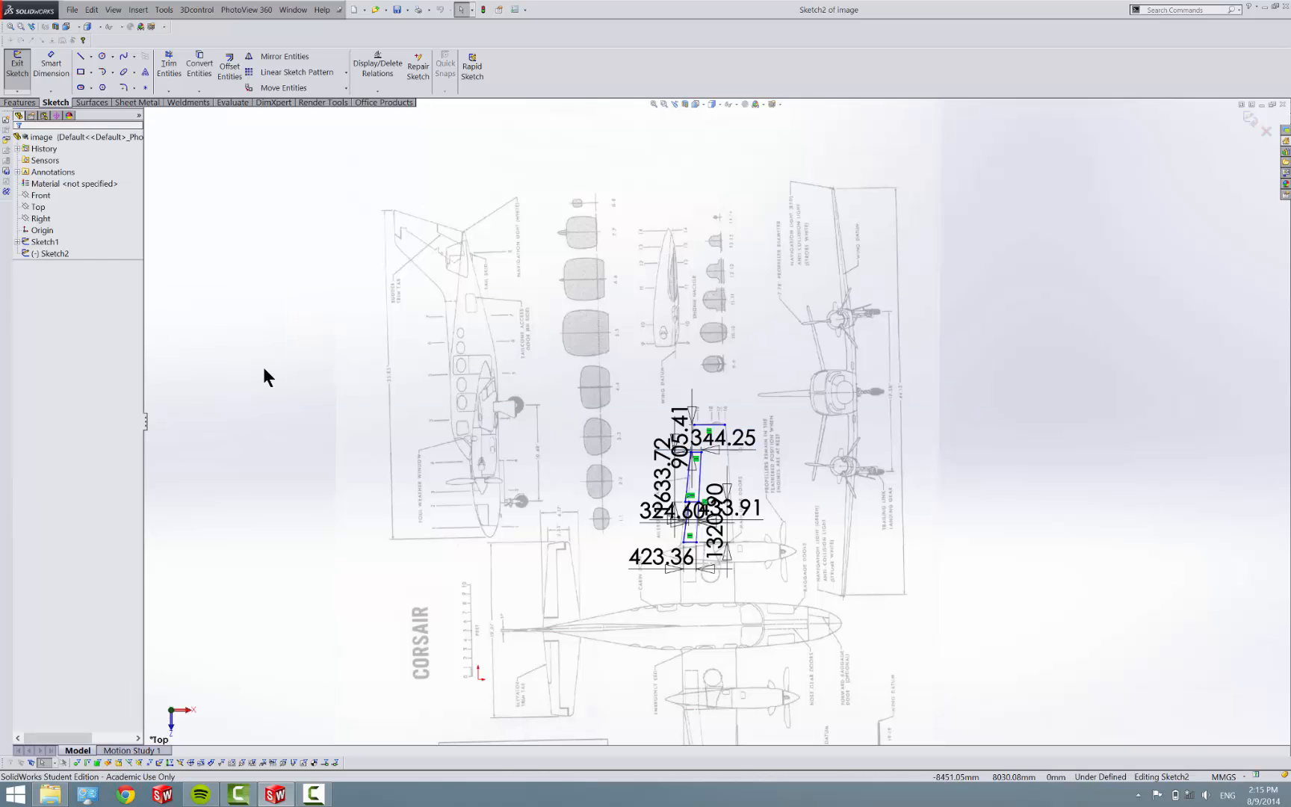
{"action": "left_click_drag", "start_coordinate": [263, 366], "coordinate": [887, 617]}
{"action": "key", "text": "Delete"}
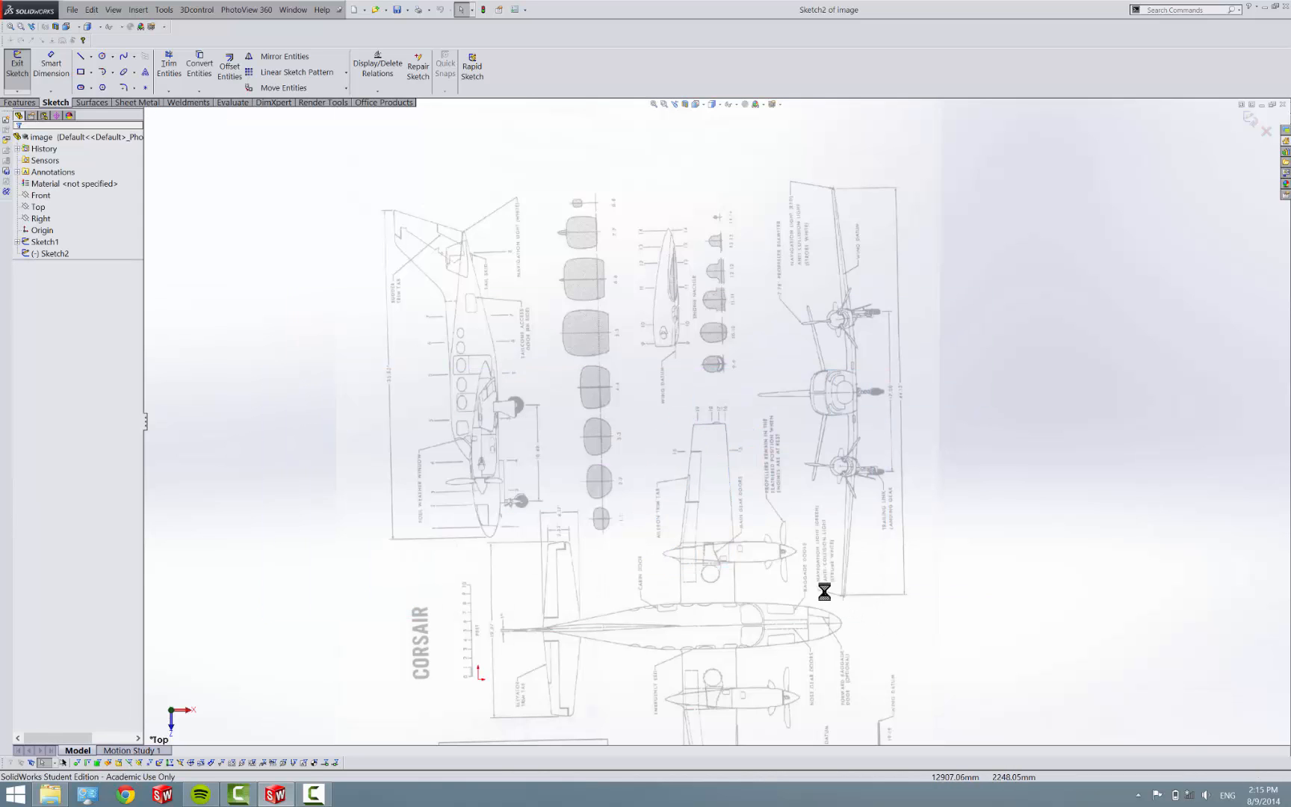
{"action": "scroll", "coordinate": [718, 316], "scroll_direction": "down", "scroll_amount": 2}
{"action": "scroll", "coordinate": [719, 299], "scroll_direction": "down", "scroll_amount": 3}
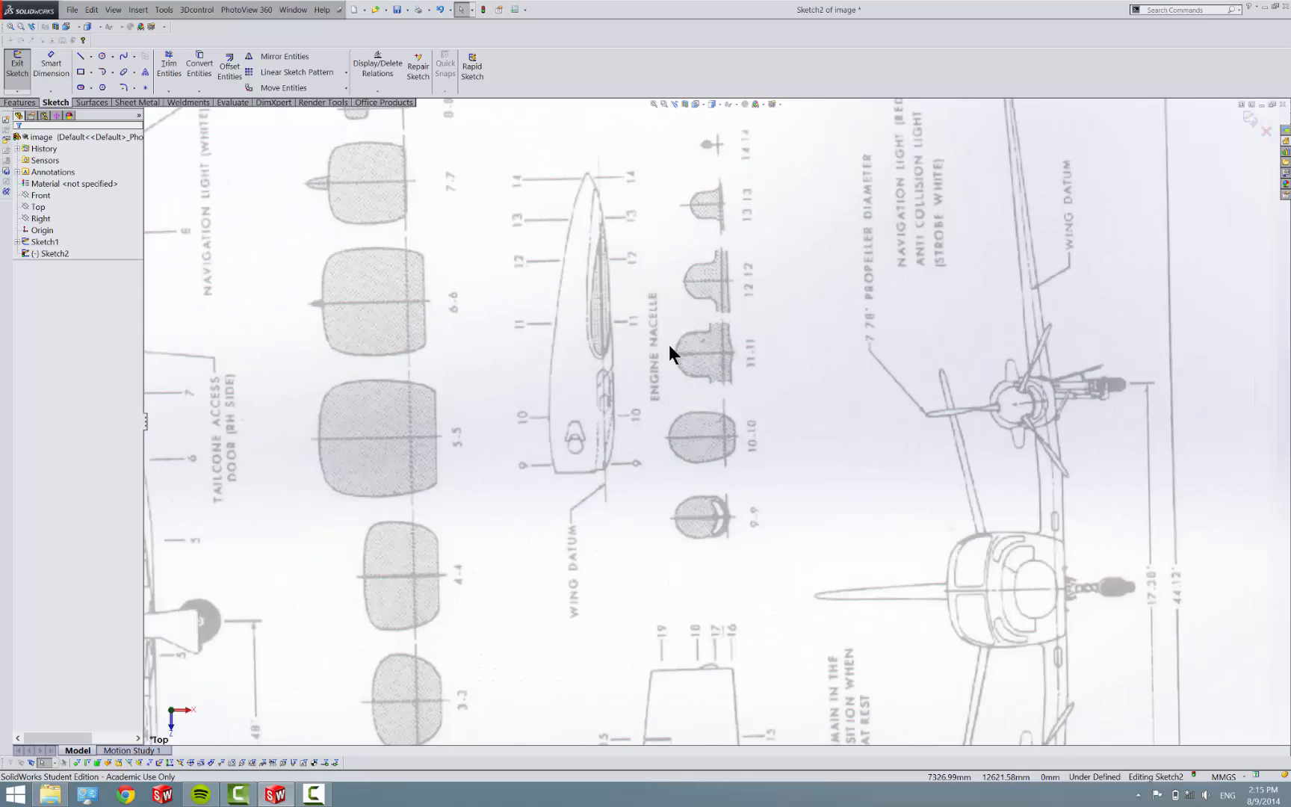
{"action": "left_click", "coordinate": [314, 795]}
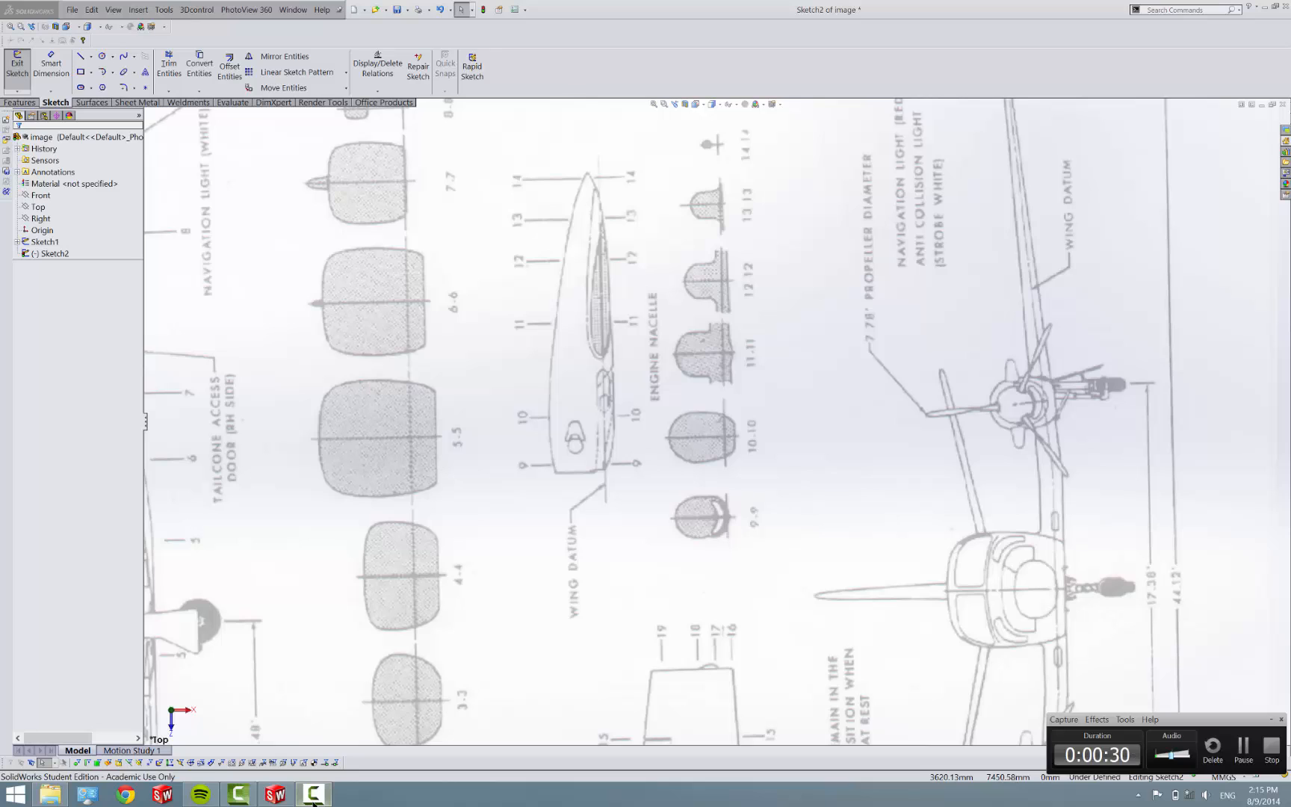
{"action": "left_click", "coordinate": [314, 795]}
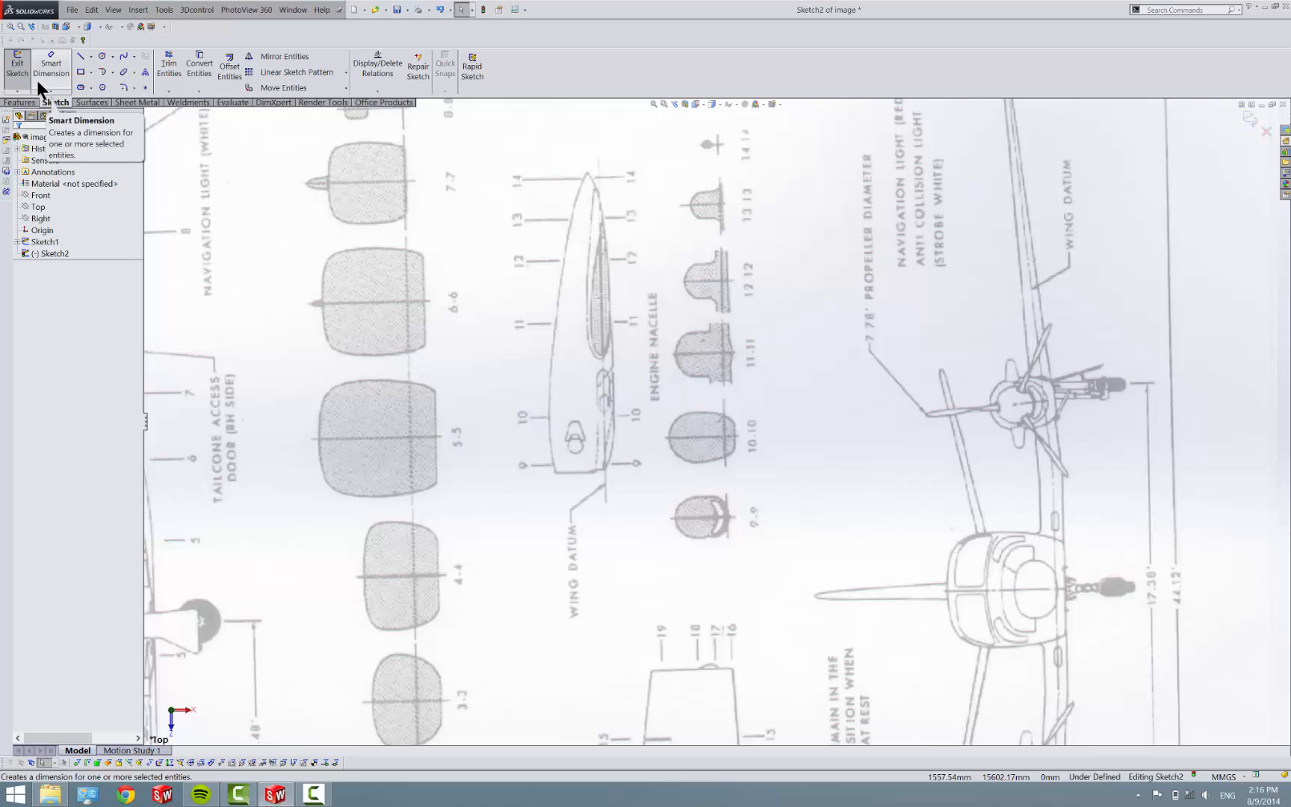
Step: Draw a trial Style Spline with five control vertices in the empty area beside engine nacelle section 9-9
{"action": "left_click", "coordinate": [44, 254]}
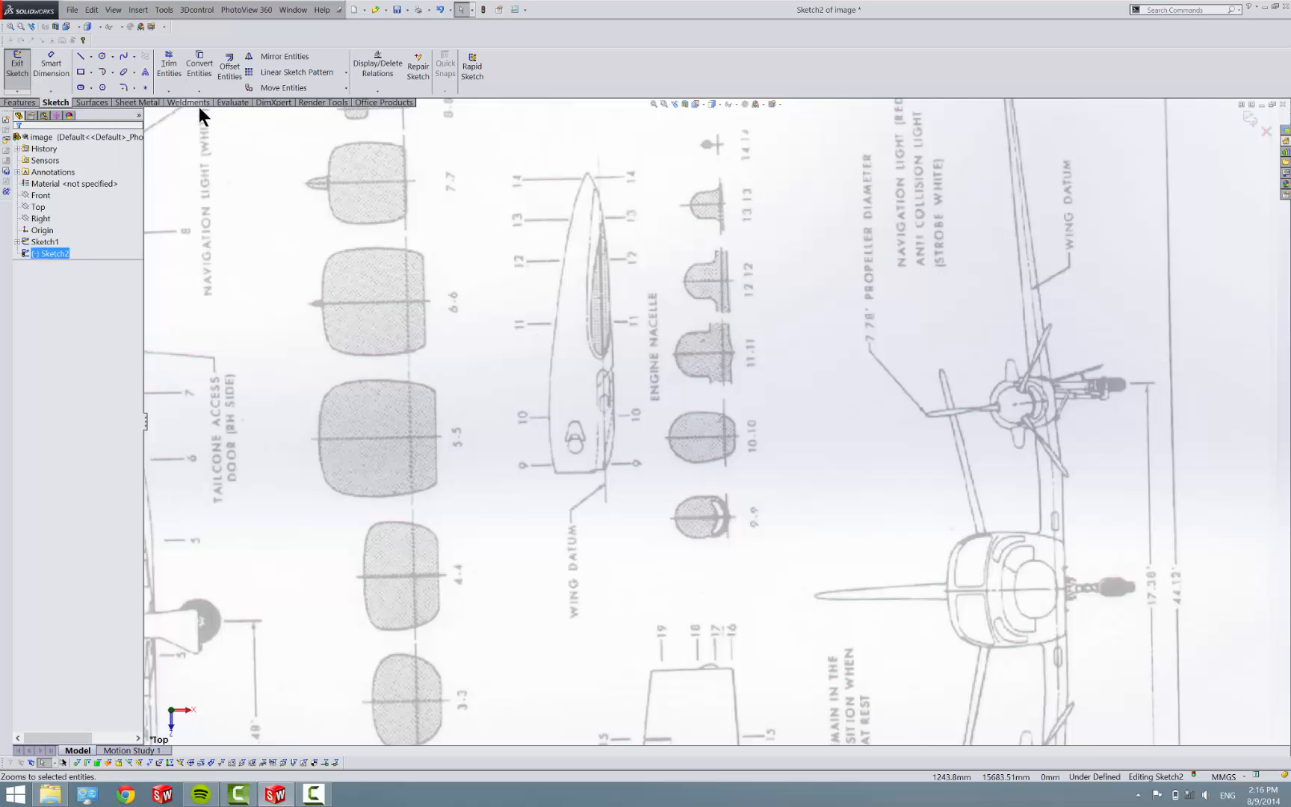
{"action": "scroll", "coordinate": [660, 402], "scroll_direction": "down", "scroll_amount": 10}
{"action": "scroll", "coordinate": [692, 346], "scroll_direction": "up", "scroll_amount": 3}
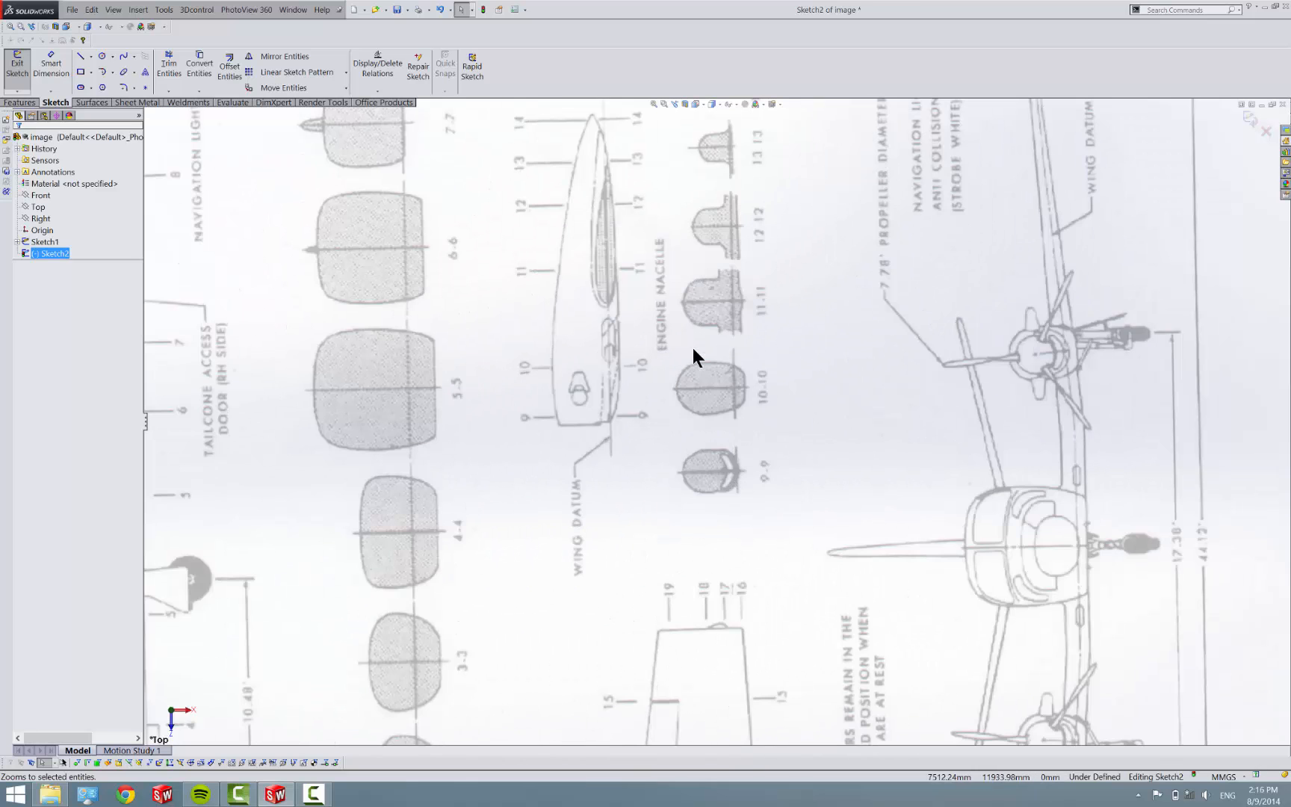
{"action": "scroll", "coordinate": [740, 473], "scroll_direction": "up", "scroll_amount": 5}
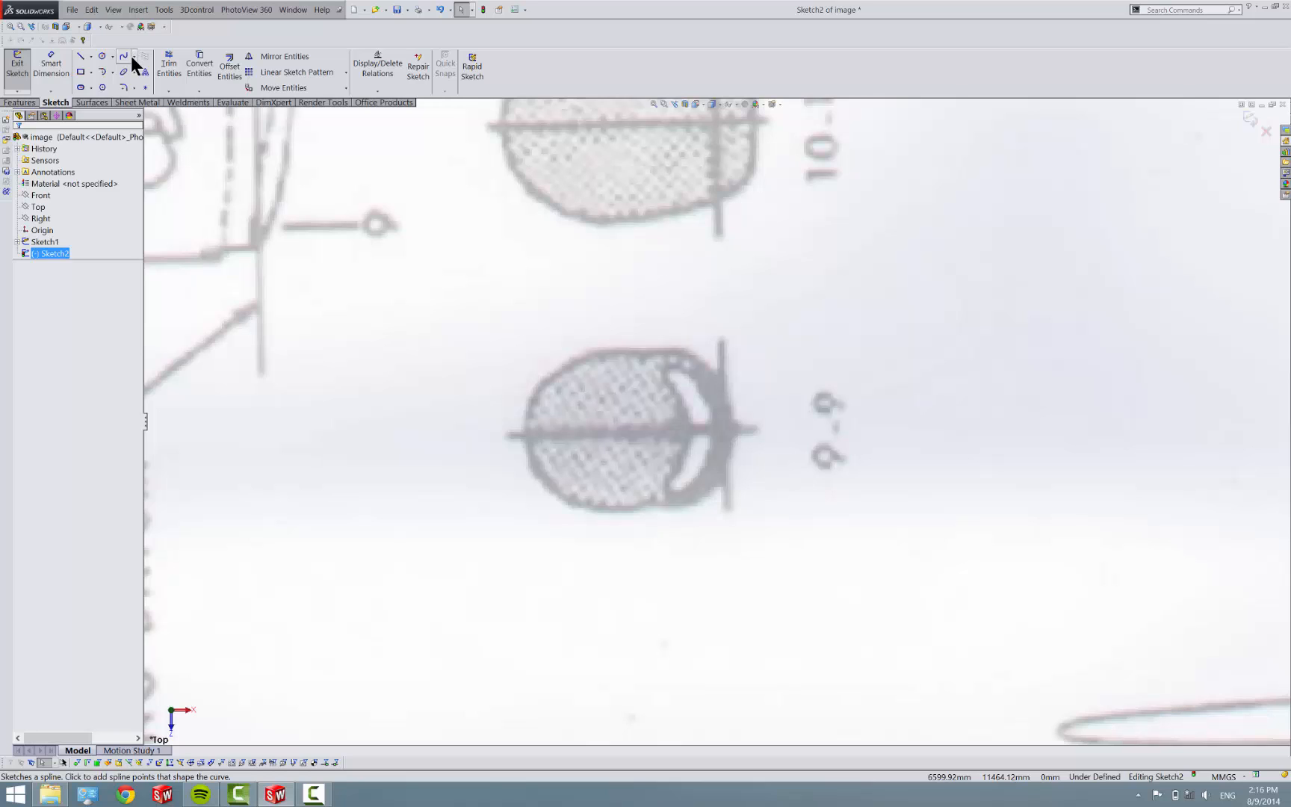
{"action": "left_click", "coordinate": [132, 57]}
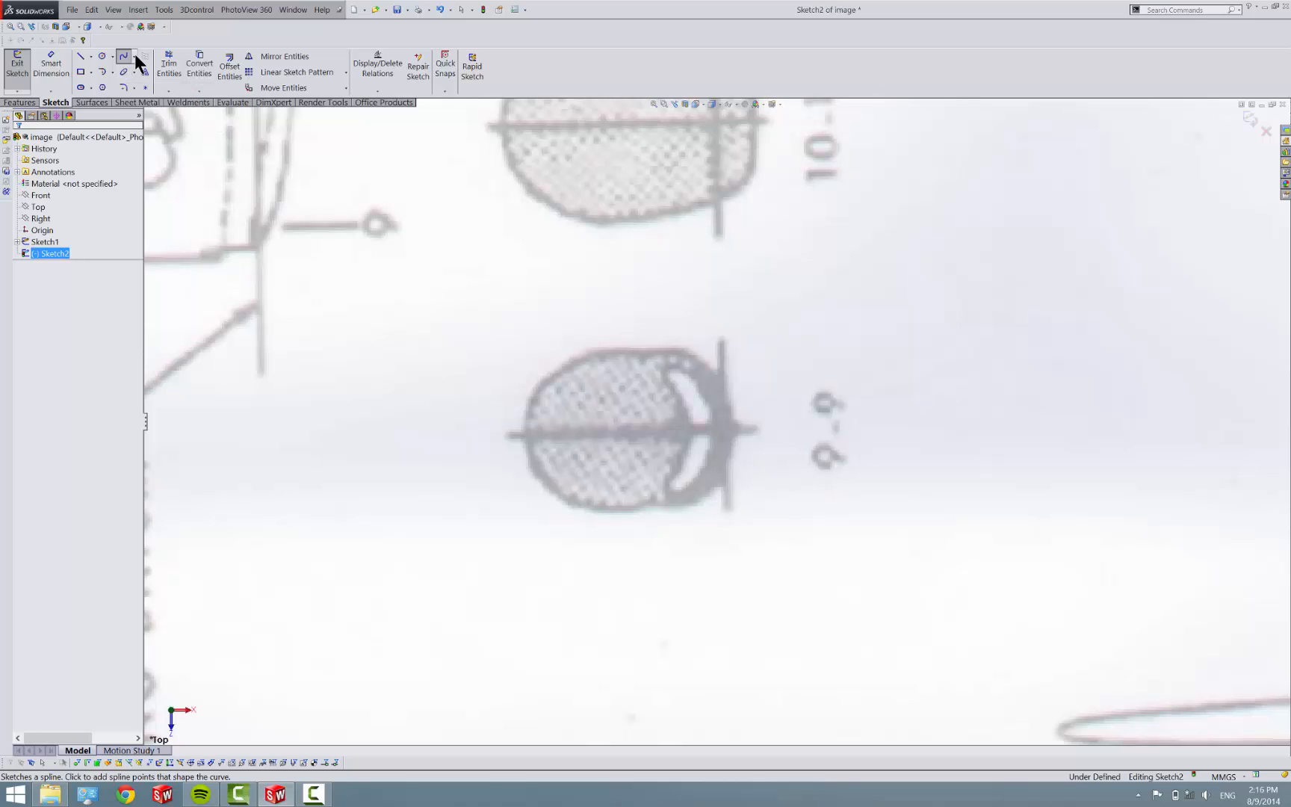
{"action": "left_click", "coordinate": [135, 57]}
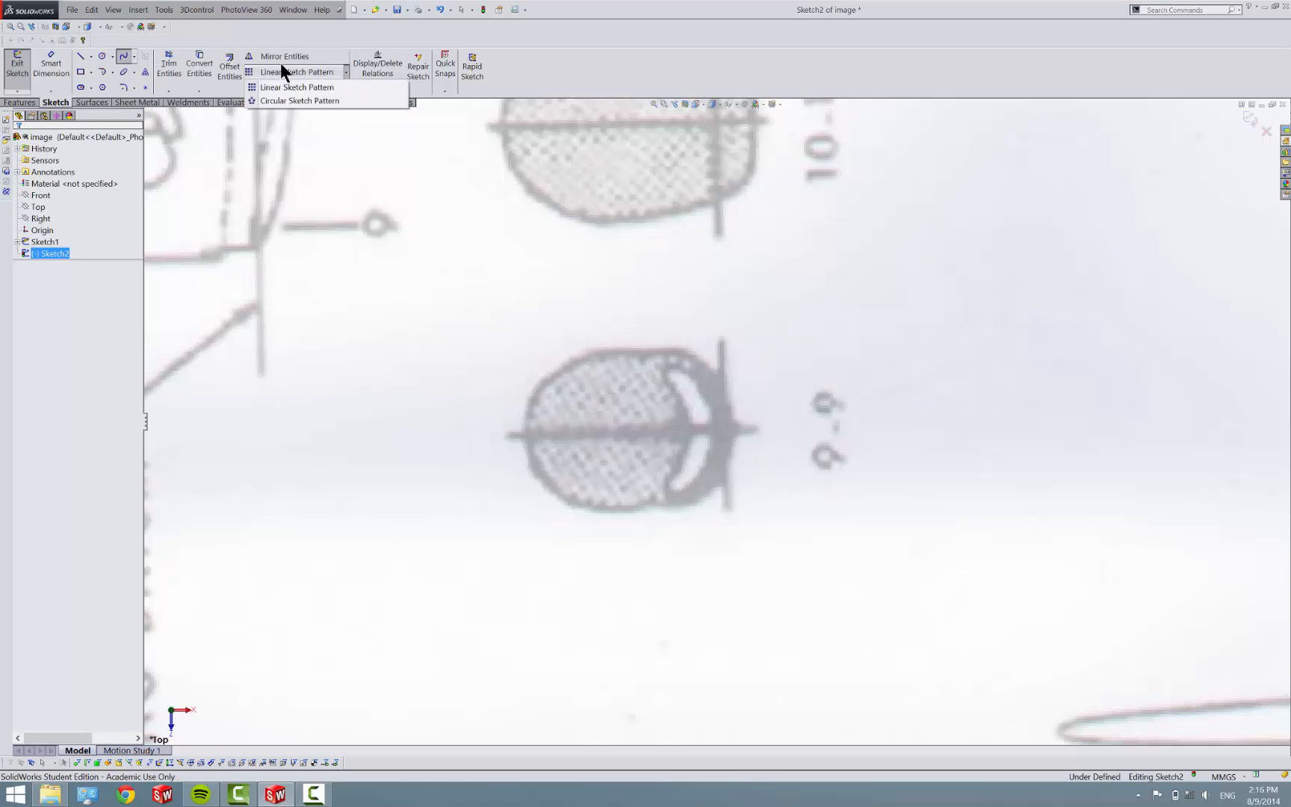
{"action": "mouse_move", "coordinate": [135, 59]}
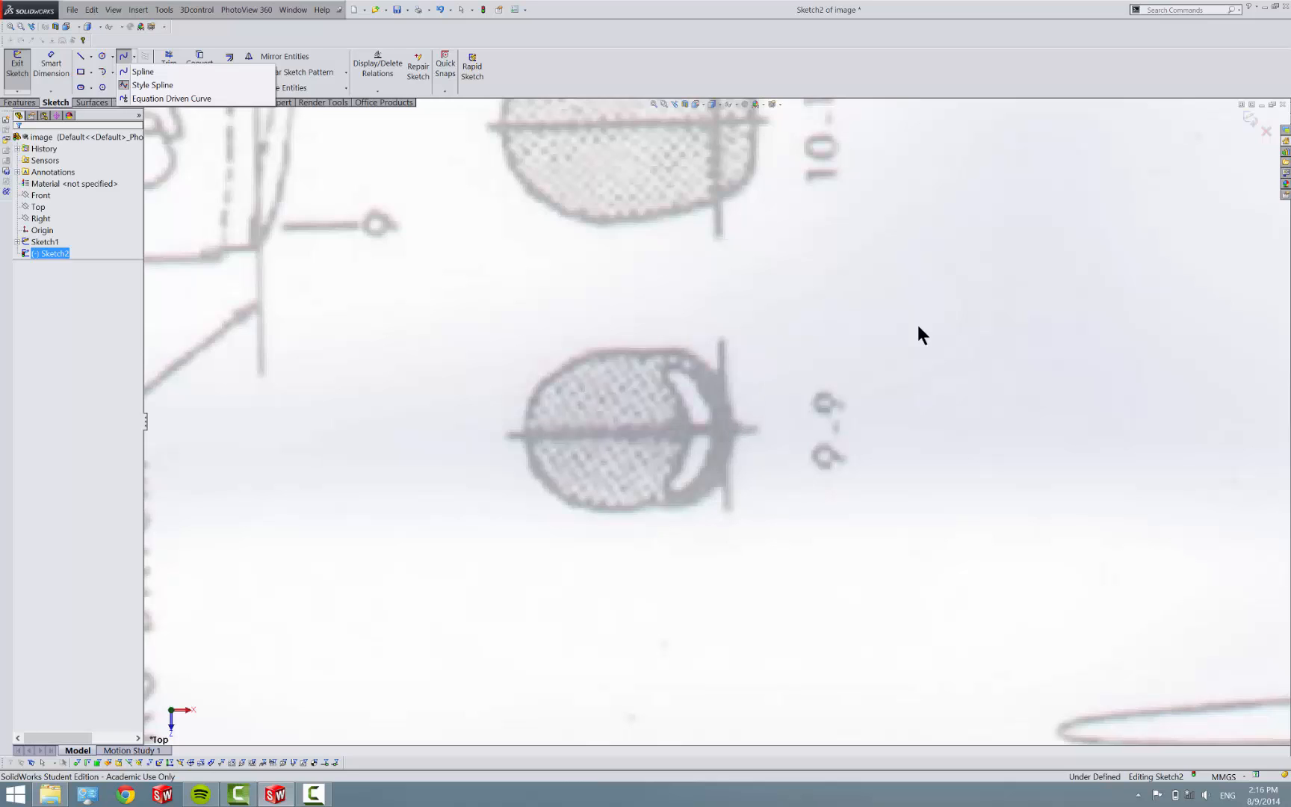
{"action": "left_click", "coordinate": [1002, 443]}
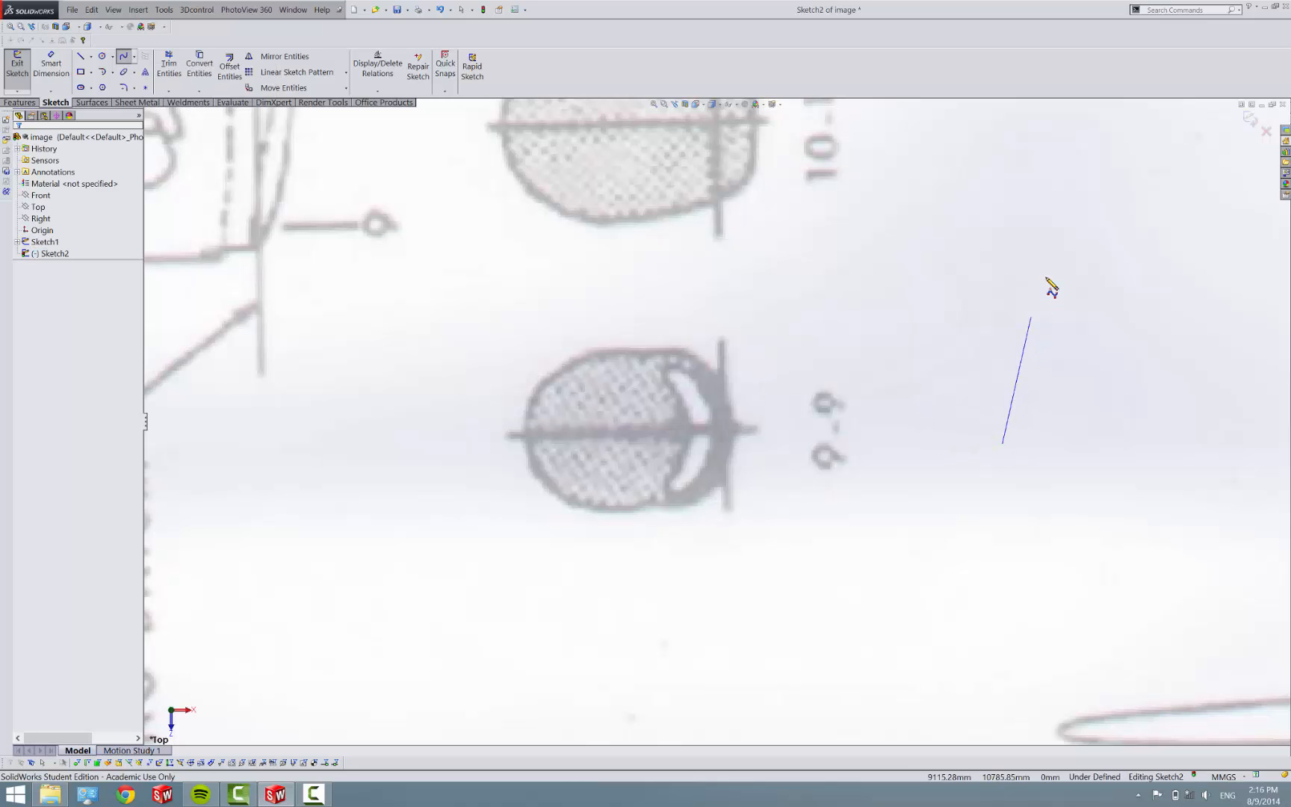
{"action": "left_click", "coordinate": [1077, 207]}
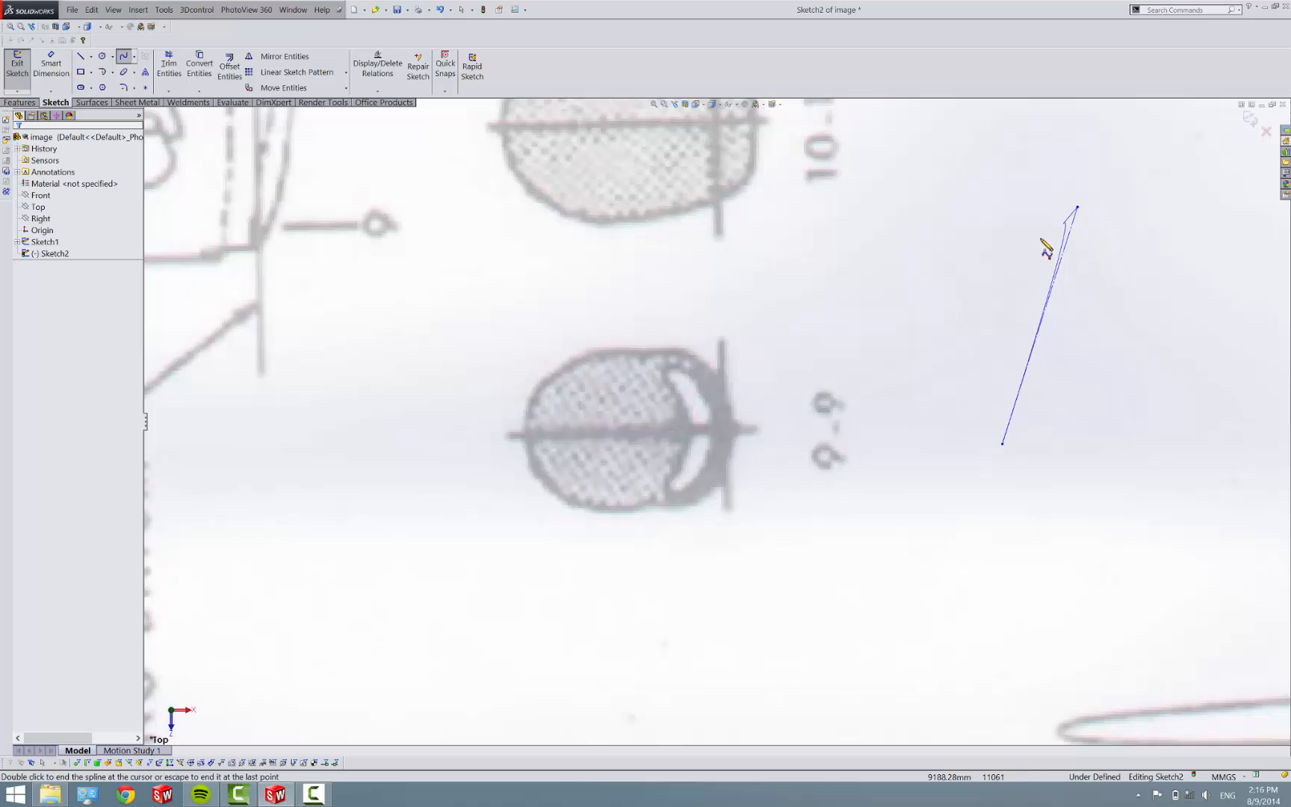
{"action": "left_click", "coordinate": [831, 242]}
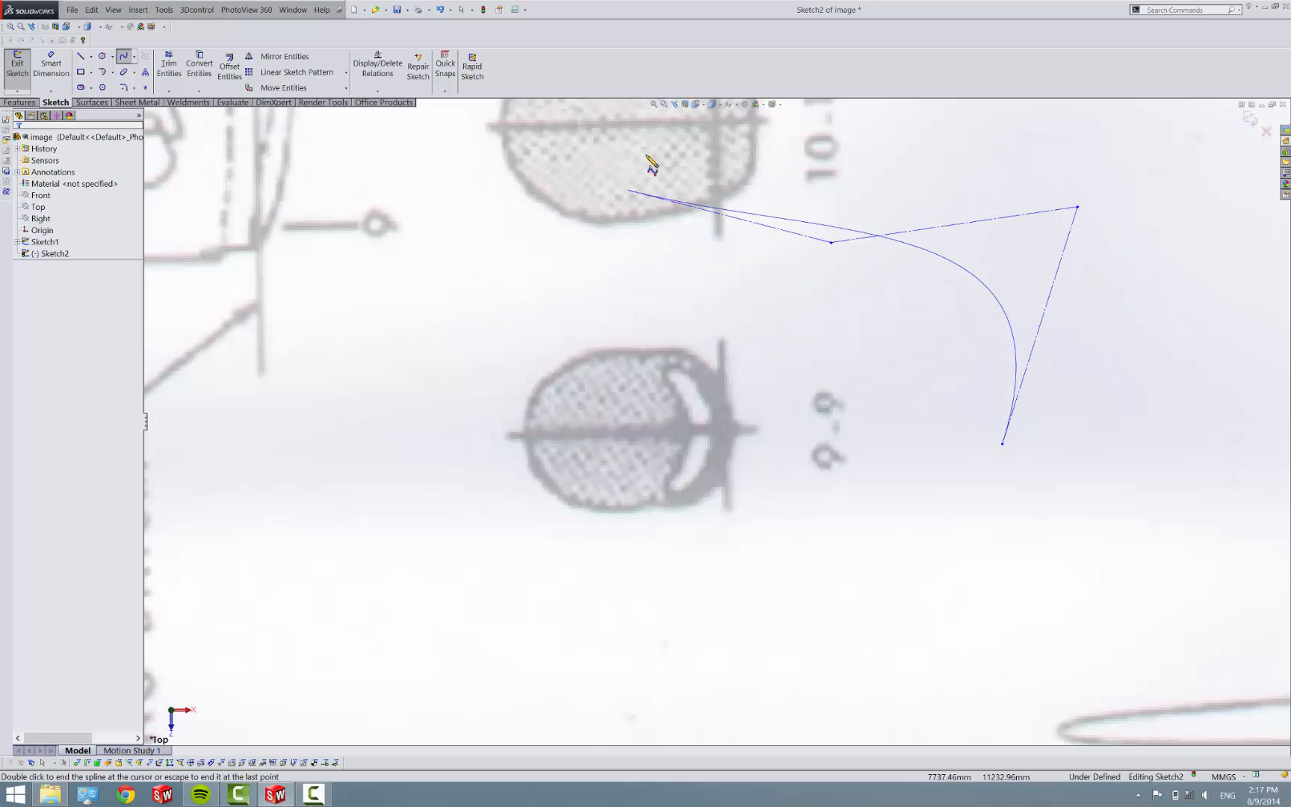
{"action": "left_click", "coordinate": [901, 132]}
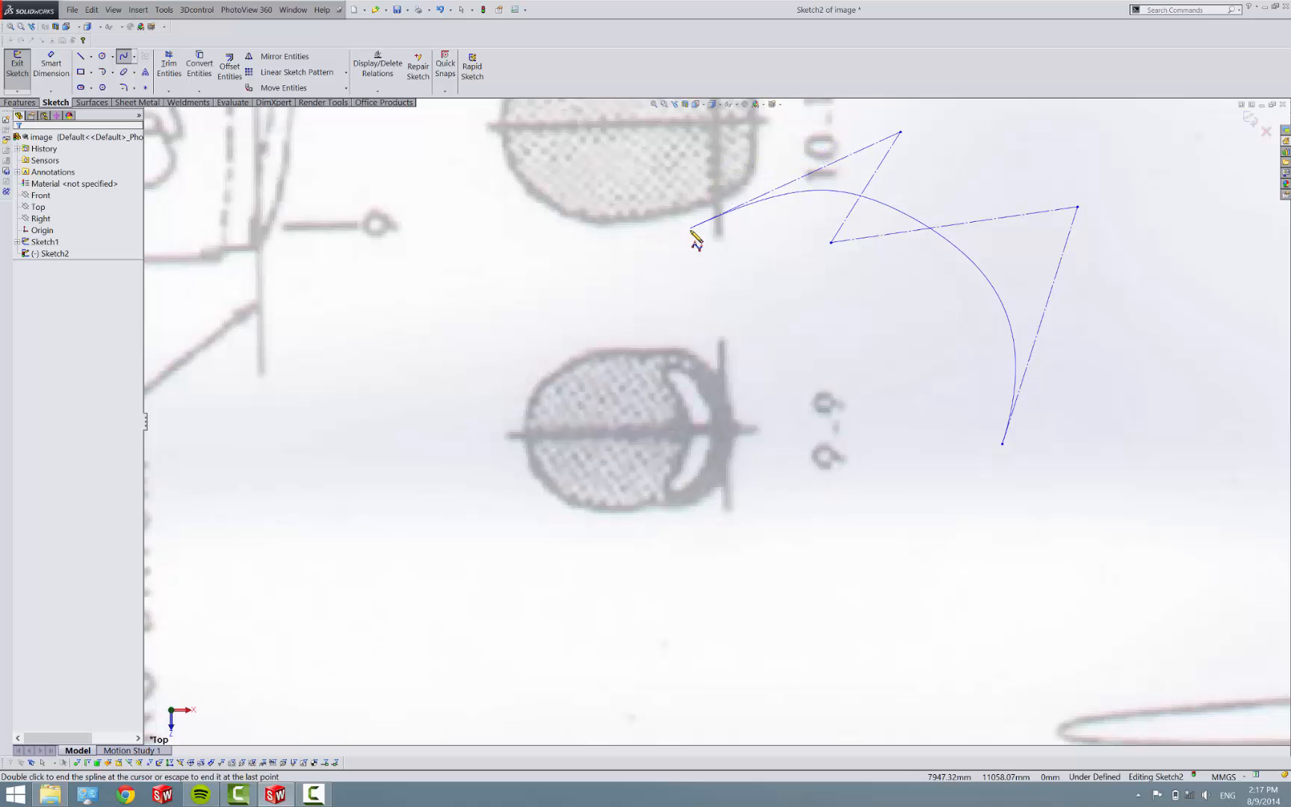
{"action": "double_click", "coordinate": [1046, 148]}
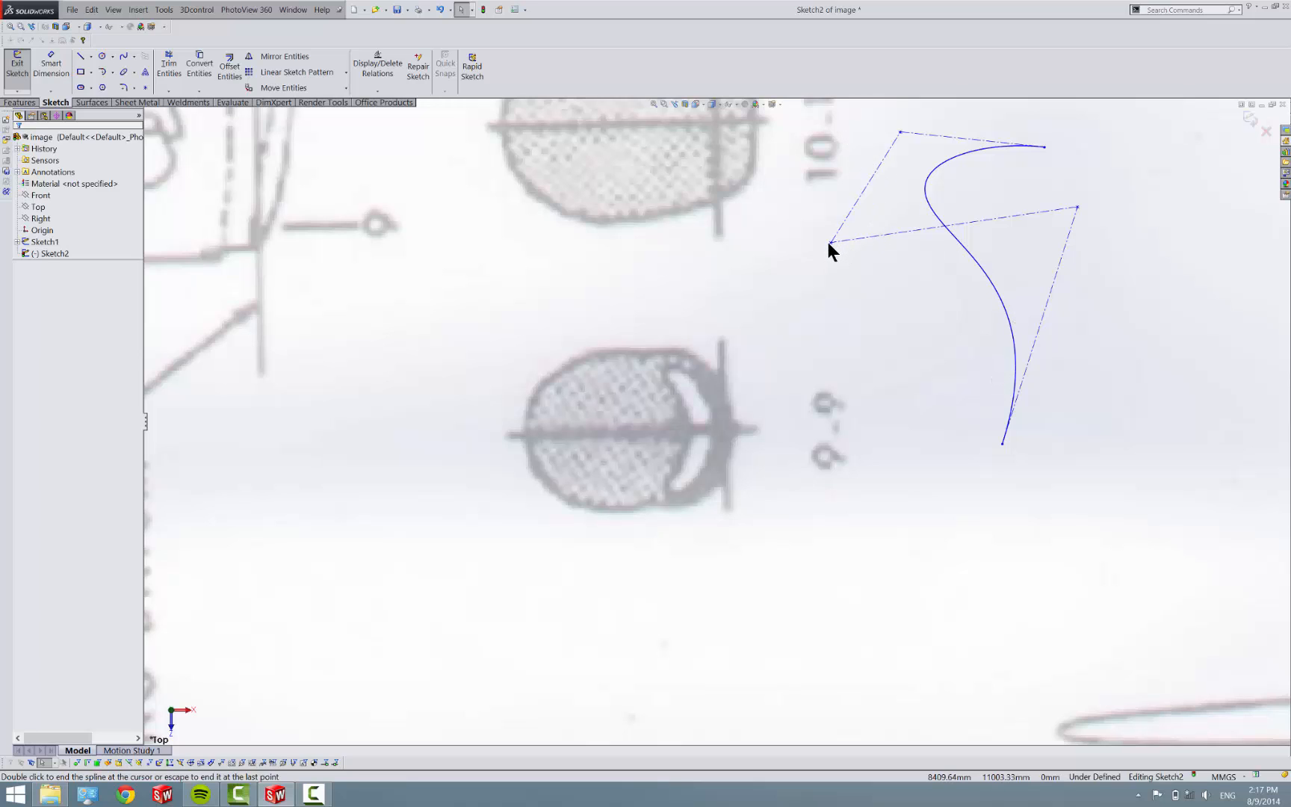
Step: Delete the trial Style Spline drawn beside section 9-9
{"action": "mouse_move", "coordinate": [831, 242]}
{"action": "left_mouse_down"}
{"action": "mouse_move", "coordinate": [1007, 102]}
{"action": "mouse_move", "coordinate": [1107, 115]}
{"action": "mouse_move", "coordinate": [1037, 138]}
{"action": "mouse_move", "coordinate": [1117, 119]}
{"action": "mouse_move", "coordinate": [1020, 334]}
{"action": "mouse_move", "coordinate": [884, 285]}
{"action": "mouse_move", "coordinate": [983, 372]}
{"action": "mouse_move", "coordinate": [964, 200]}
{"action": "mouse_move", "coordinate": [1002, 407]}
{"action": "mouse_move", "coordinate": [871, 366]}
{"action": "mouse_move", "coordinate": [861, 432]}
{"action": "mouse_move", "coordinate": [1069, 363]}
{"action": "mouse_move", "coordinate": [910, 228]}
{"action": "mouse_move", "coordinate": [842, 288]}
{"action": "mouse_move", "coordinate": [831, 242]}
{"action": "left_mouse_up"}
{"action": "key", "text": "Escape"}
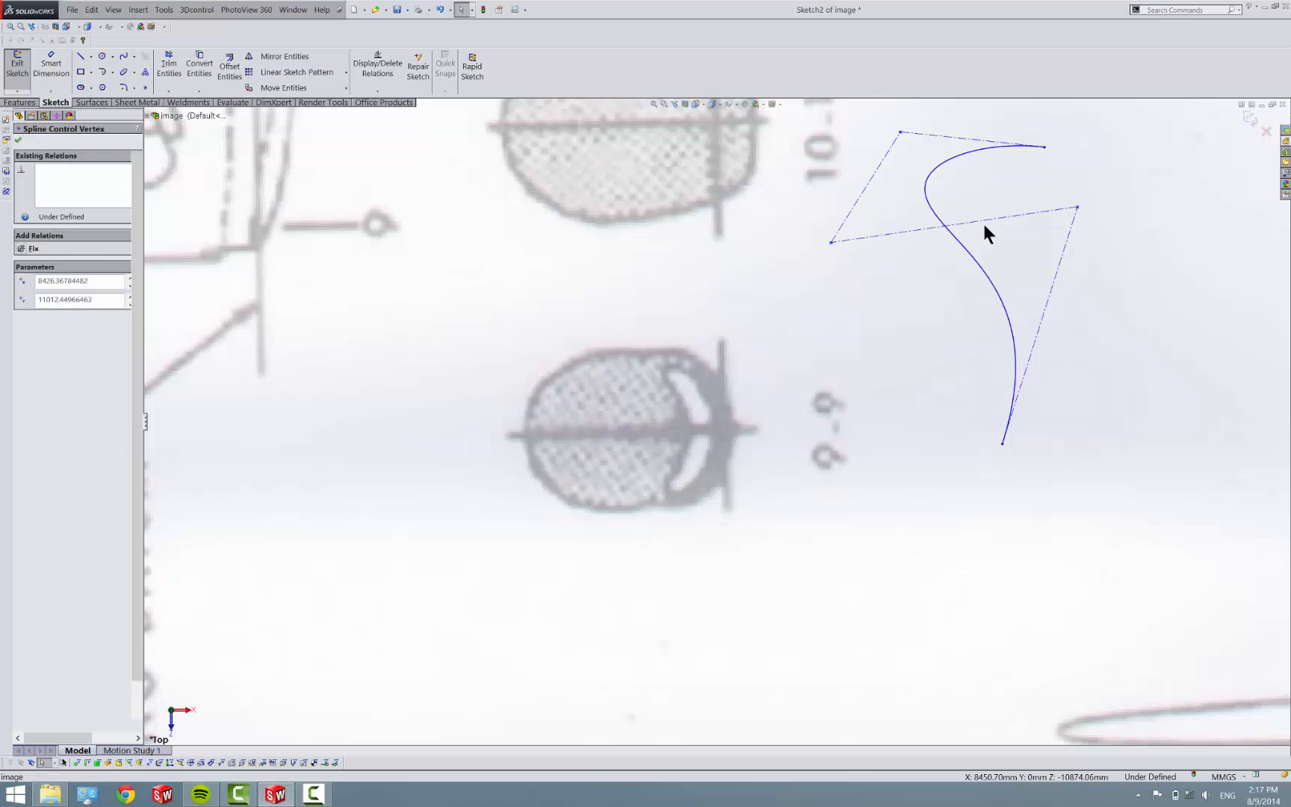
{"action": "key", "text": "Escape"}
{"action": "left_click", "coordinate": [974, 260]}
{"action": "key", "text": "Delete"}
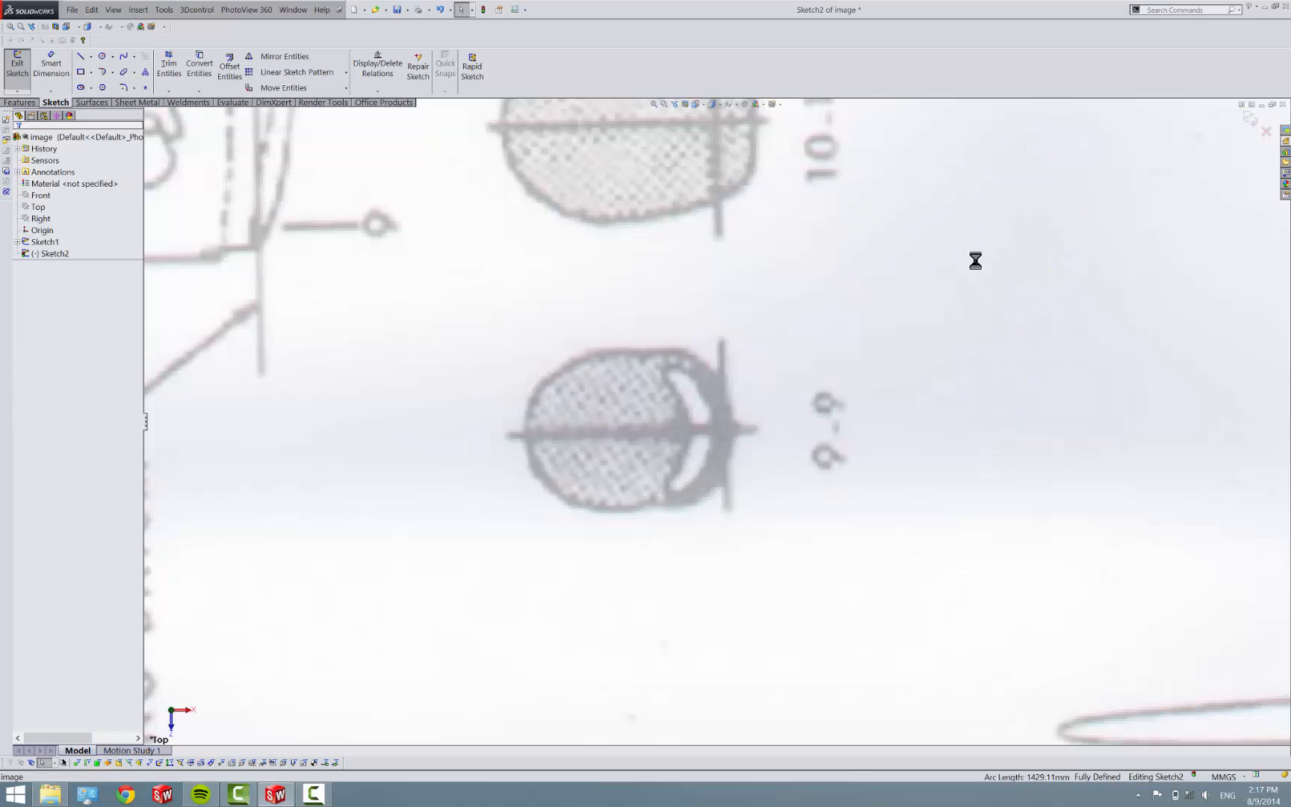
Step: Trace the upper half of nacelle section 9-9 with a five-vertex Style Spline, starting and ending on the section's centreline
{"action": "left_click", "coordinate": [132, 57]}
{"action": "left_click", "coordinate": [142, 72]}
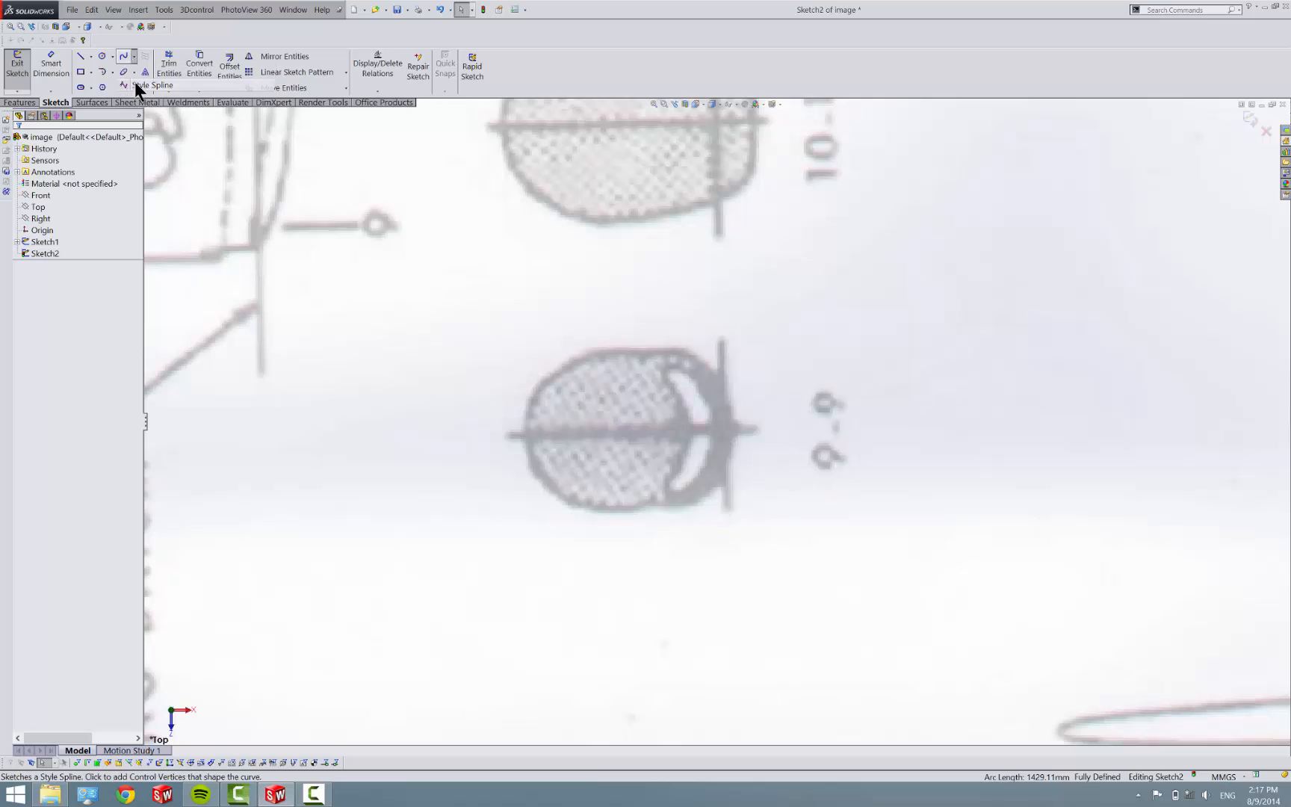
{"action": "left_click", "coordinate": [725, 429]}
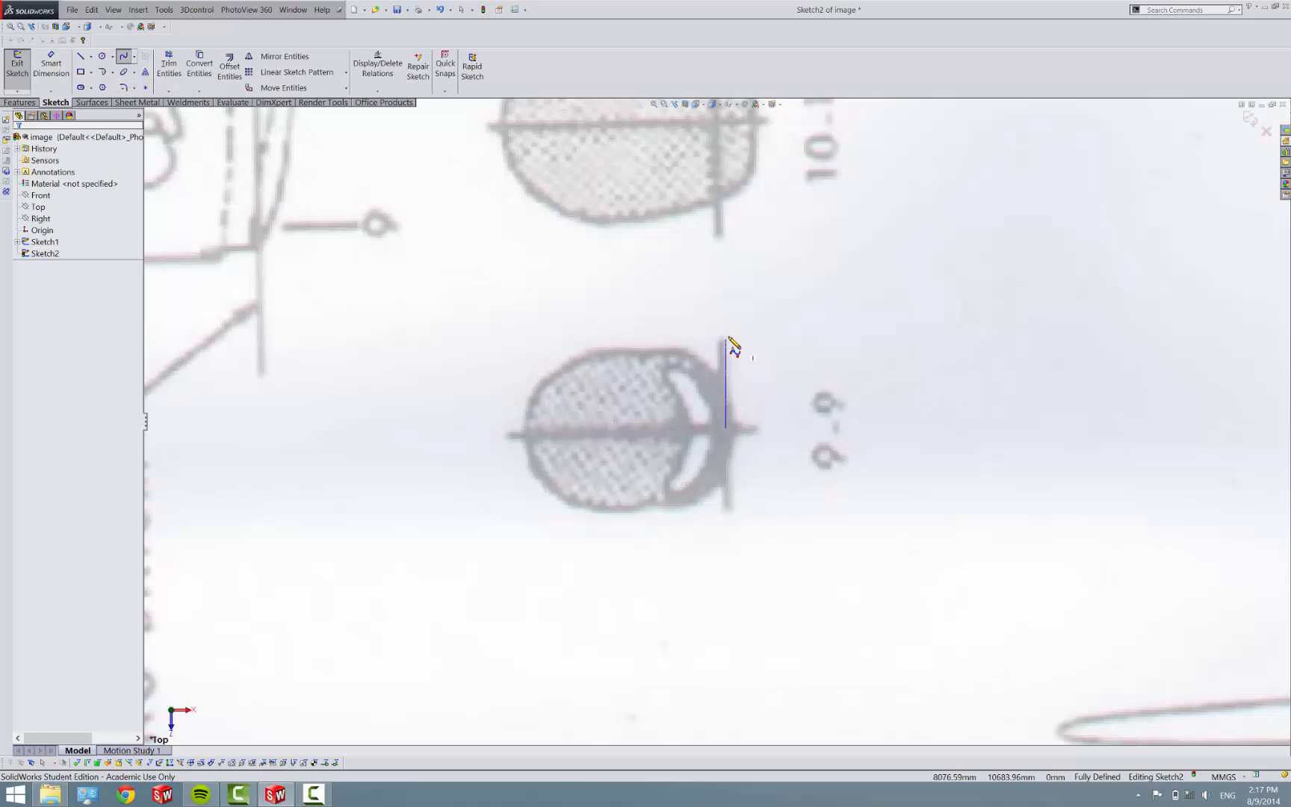
{"action": "left_click", "coordinate": [726, 296]}
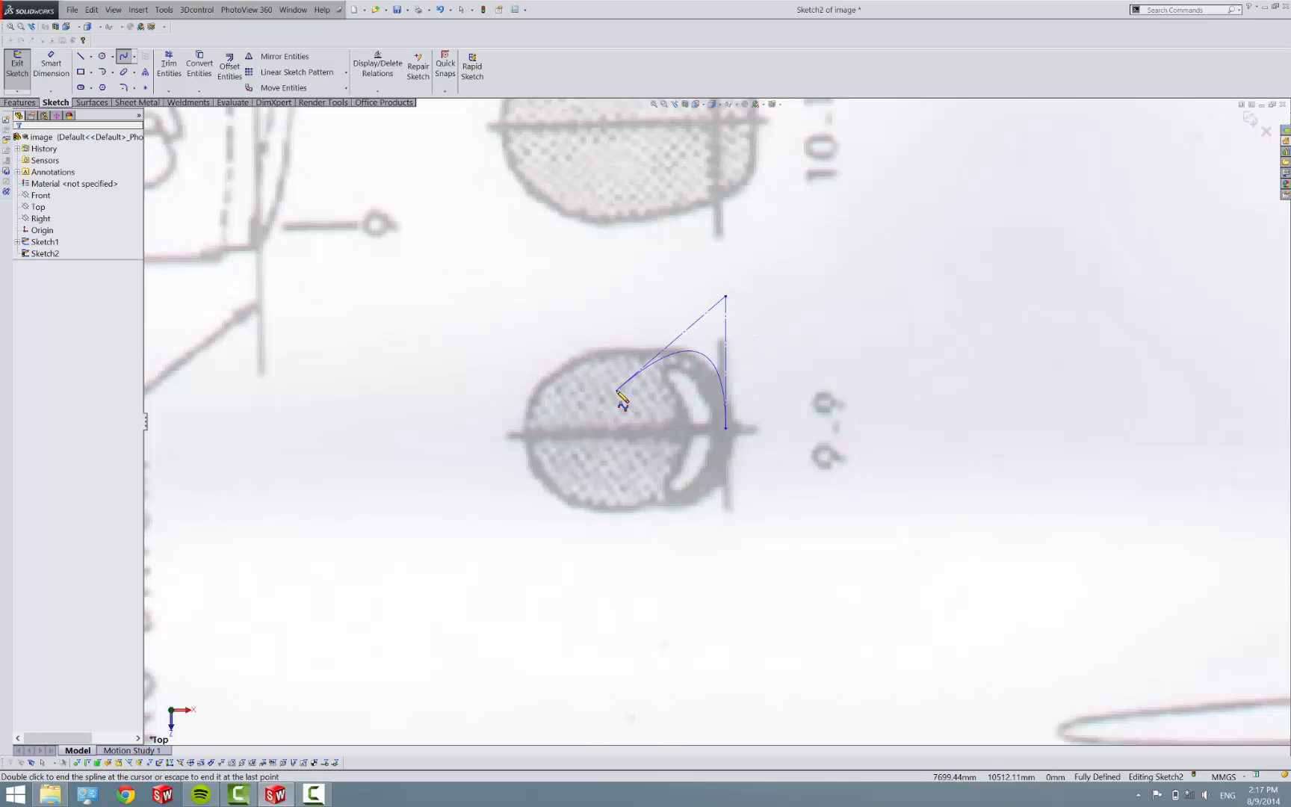
{"action": "left_click", "coordinate": [534, 302]}
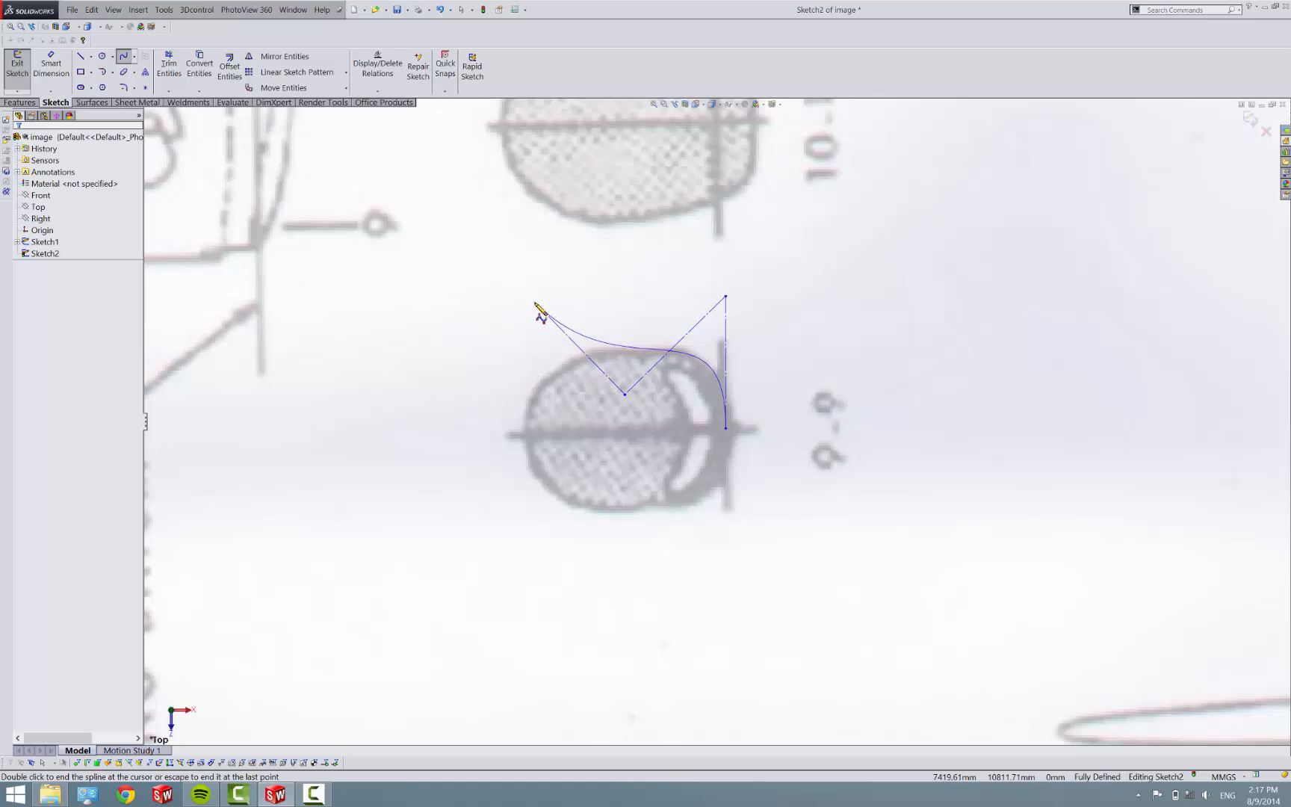
{"action": "double_click", "coordinate": [530, 438]}
{"action": "key", "text": "Escape"}
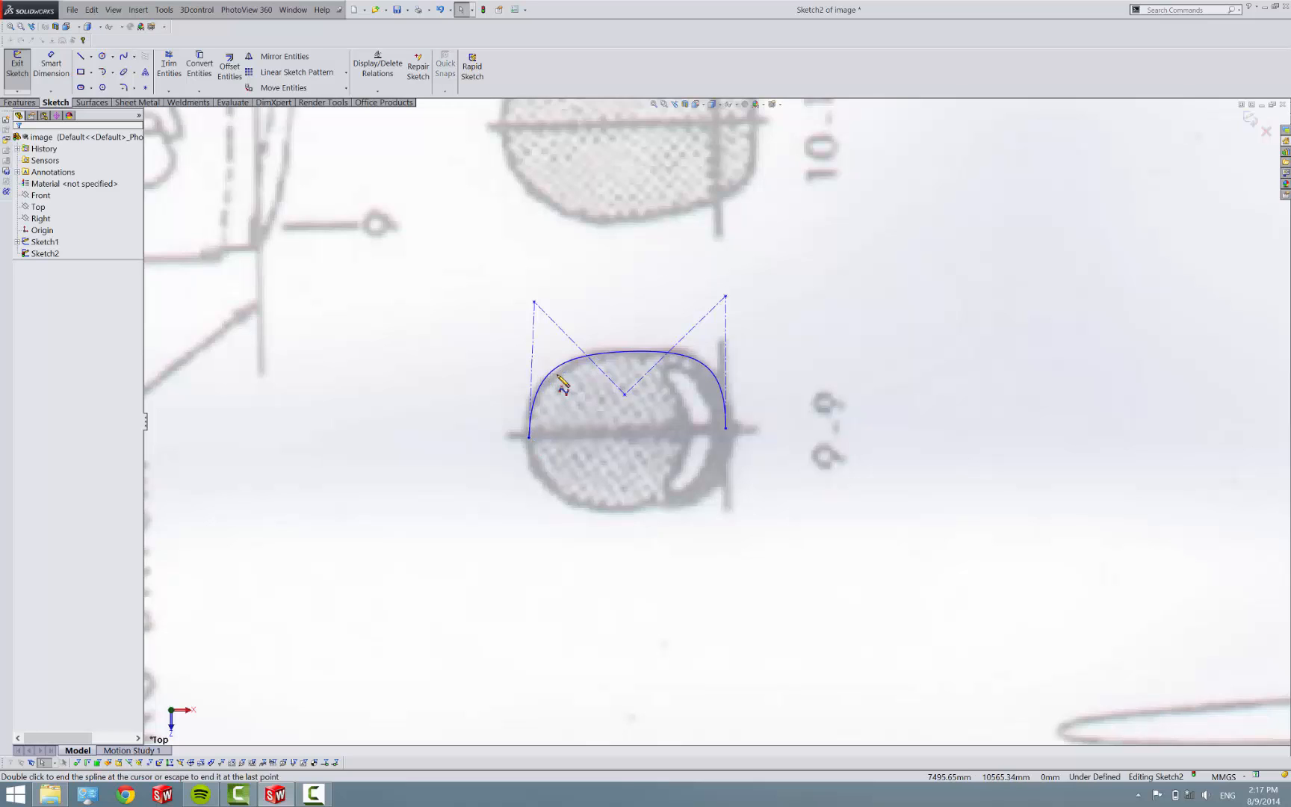
Step: Make the spline's two end control lines vertical and move the left one onto the left edge of section 9-9
{"action": "left_click", "coordinate": [726, 346]}
{"action": "left_click", "coordinate": [762, 309]}
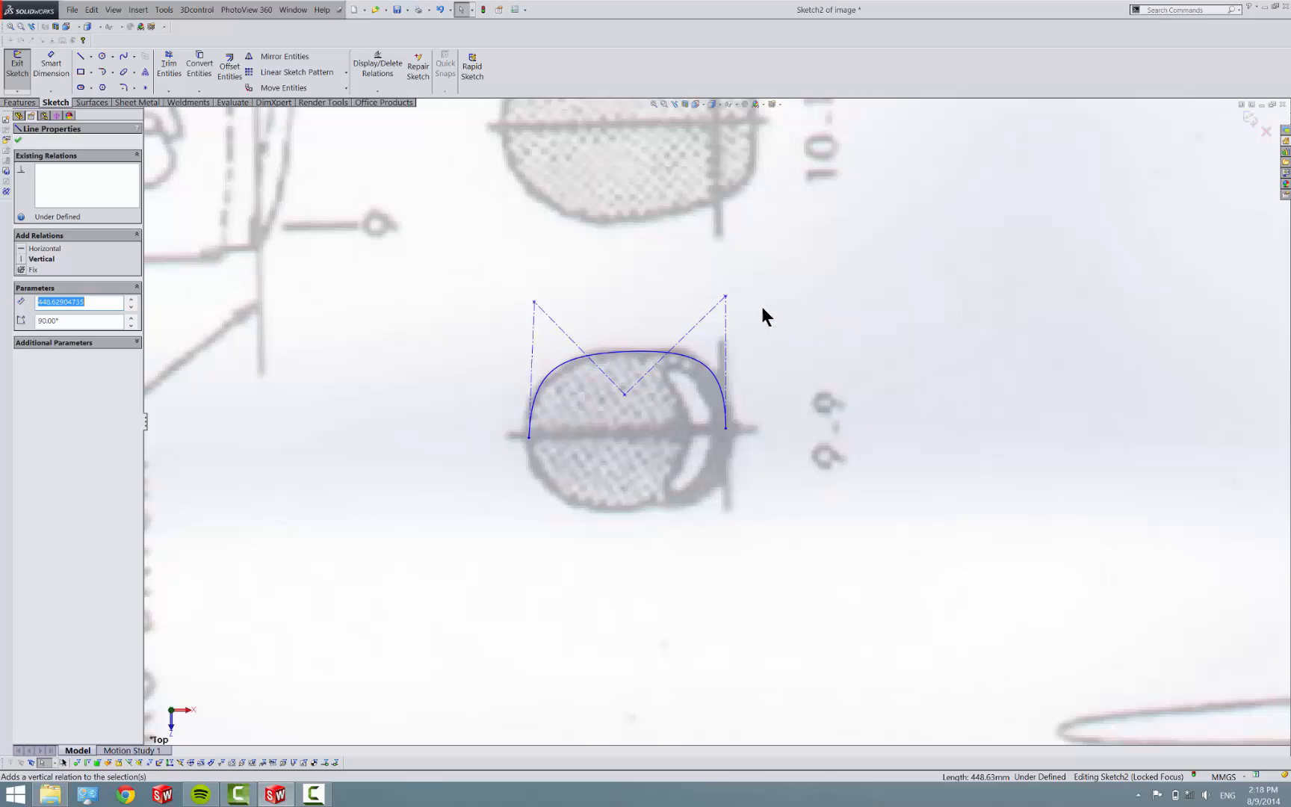
{"action": "left_click", "coordinate": [533, 356]}
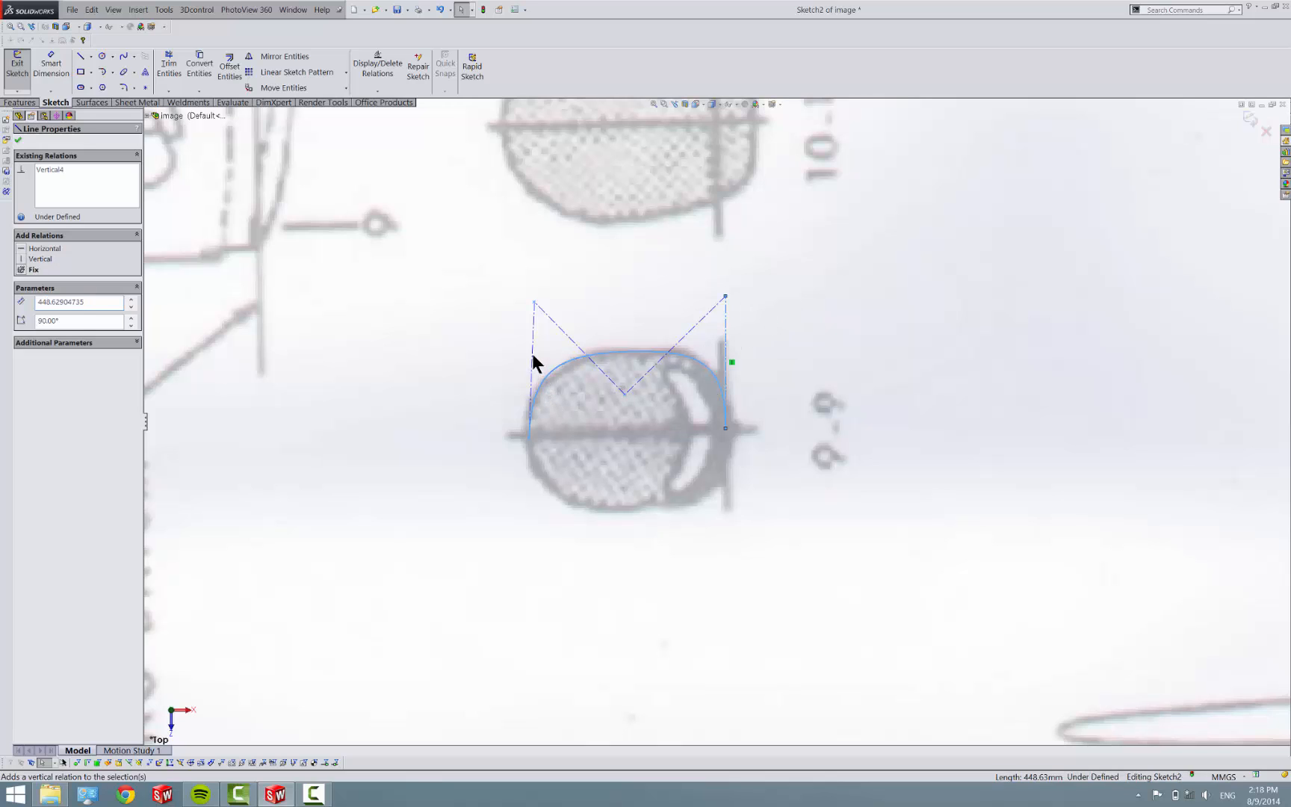
{"action": "left_click", "coordinate": [567, 321]}
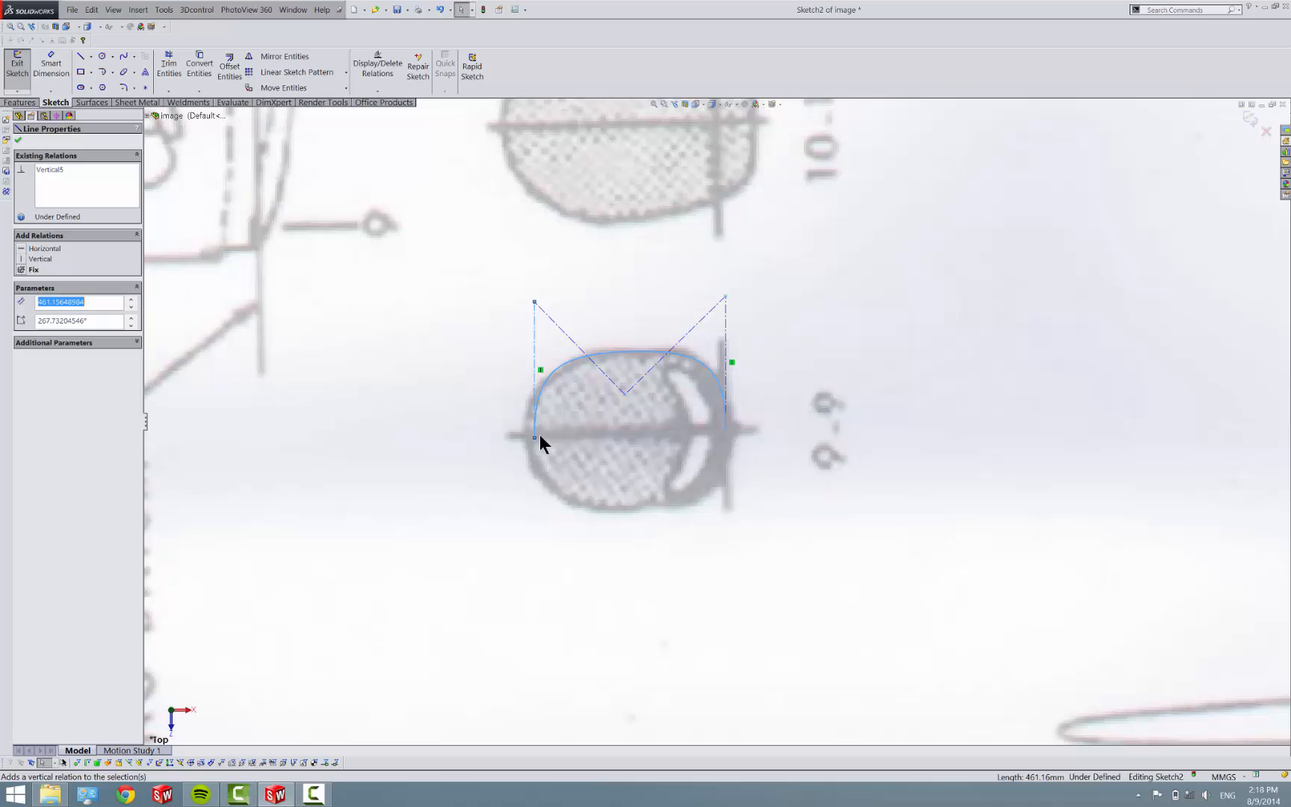
{"action": "left_click", "coordinate": [544, 350]}
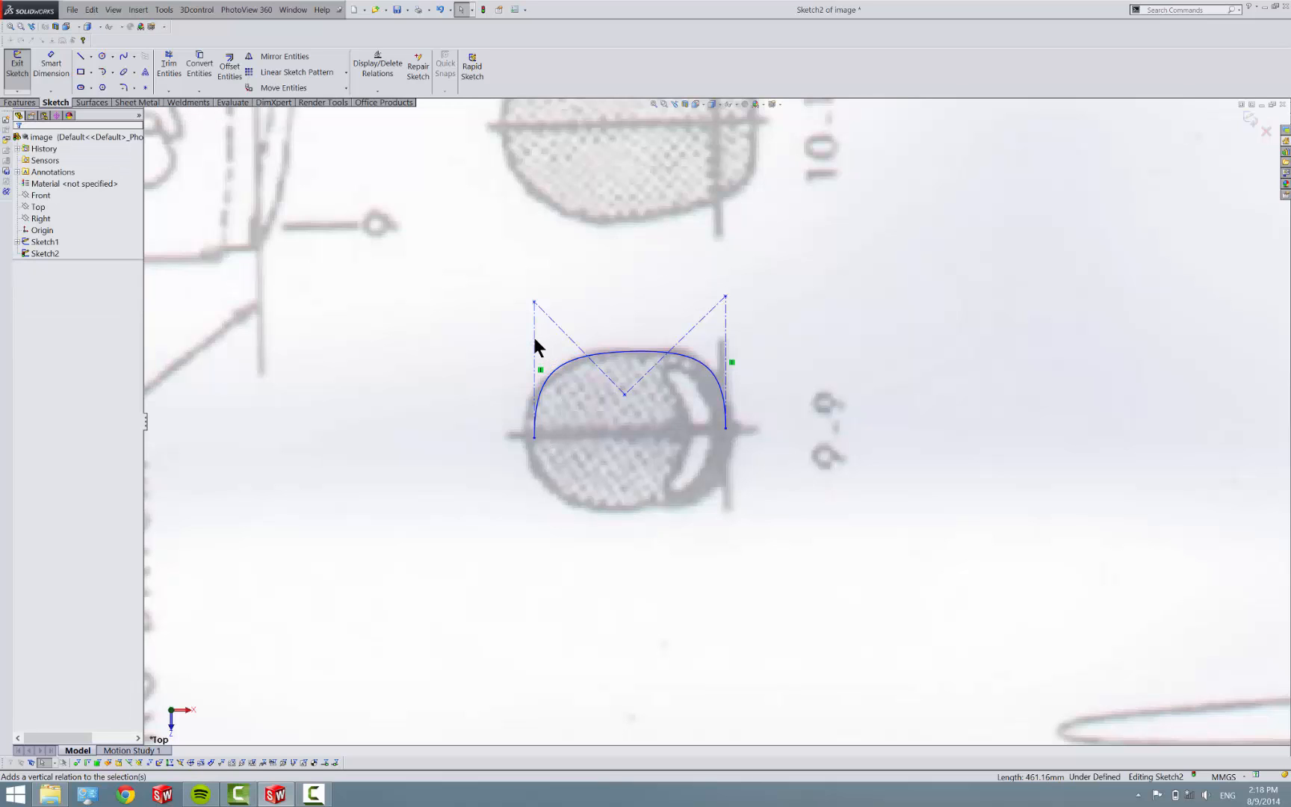
{"action": "left_click_drag", "start_coordinate": [534, 340], "coordinate": [525, 337]}
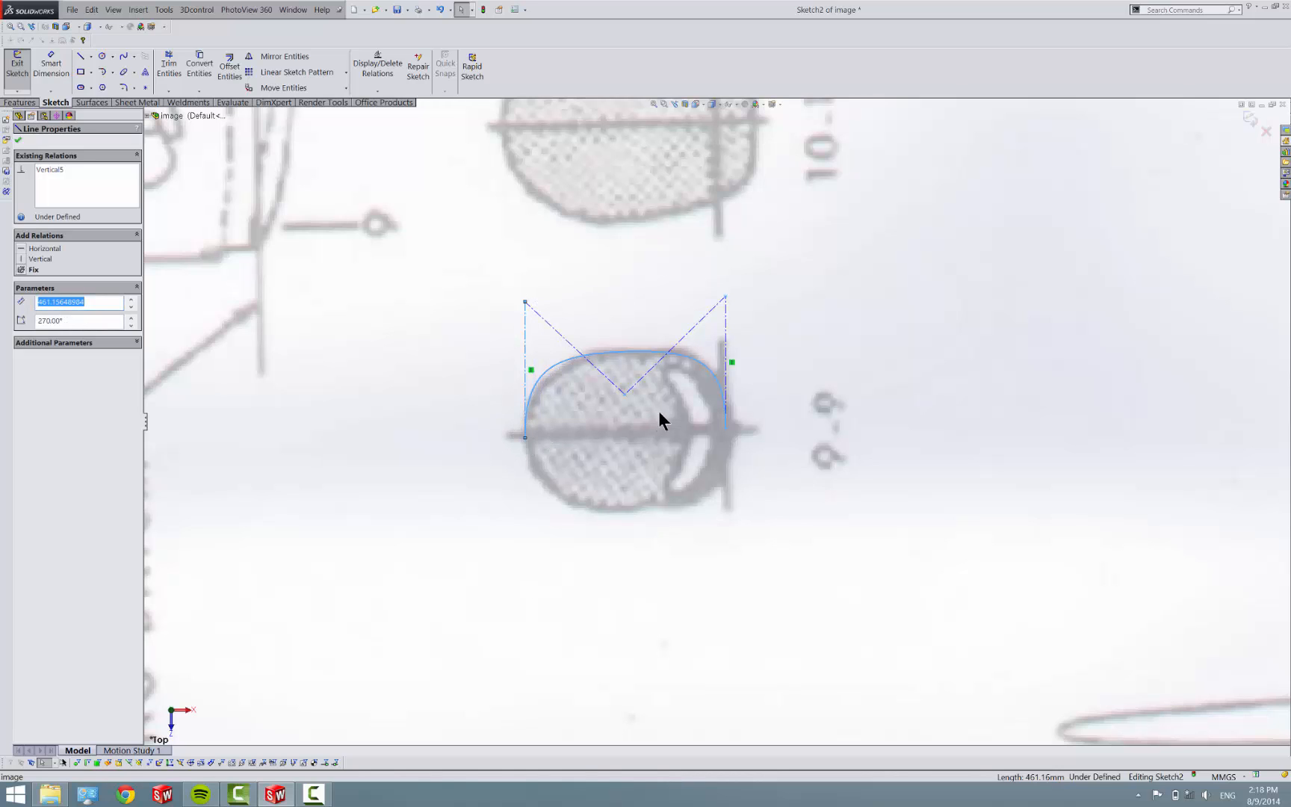
Step: Add a Horizontal relation between the spline's two endpoints, excluding the sketch picture from the selection
{"action": "left_click", "coordinate": [725, 430]}
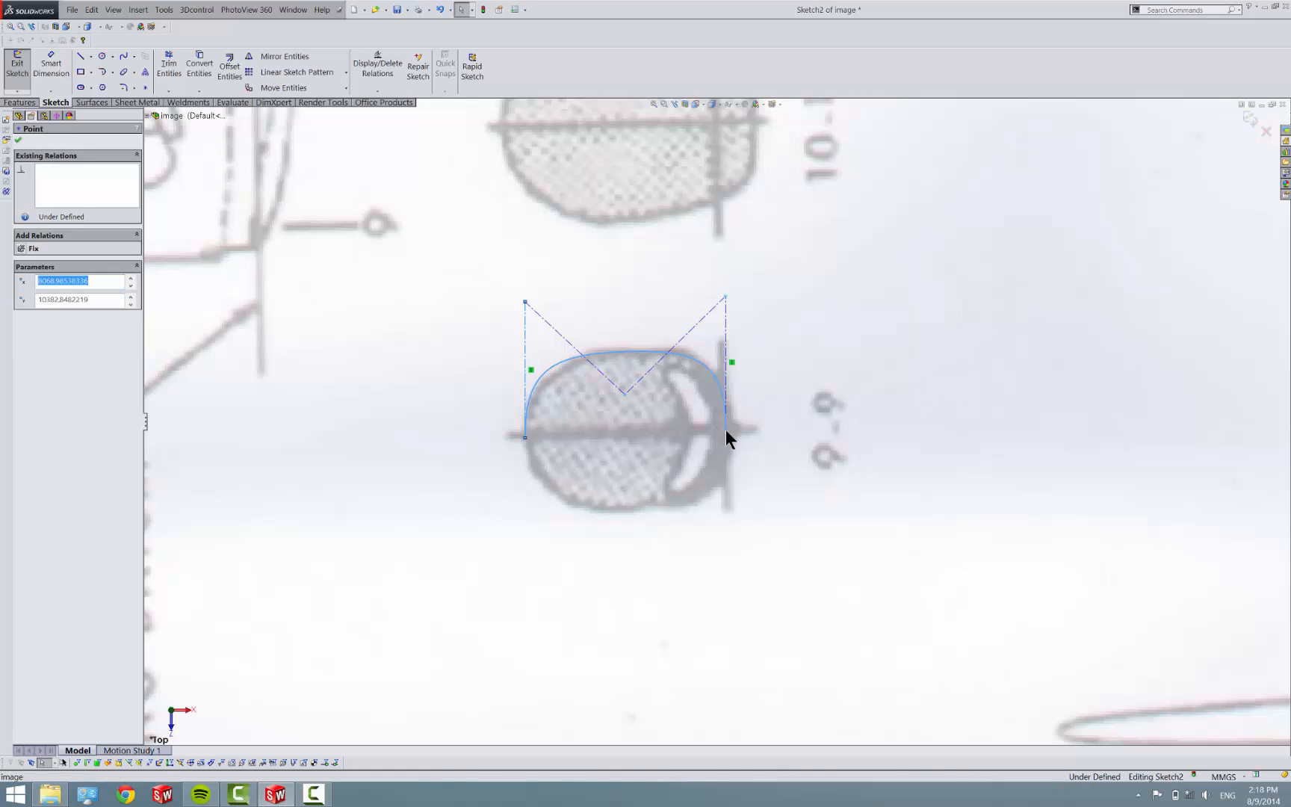
{"action": "left_click", "coordinate": [524, 438], "text": "ctrl"}
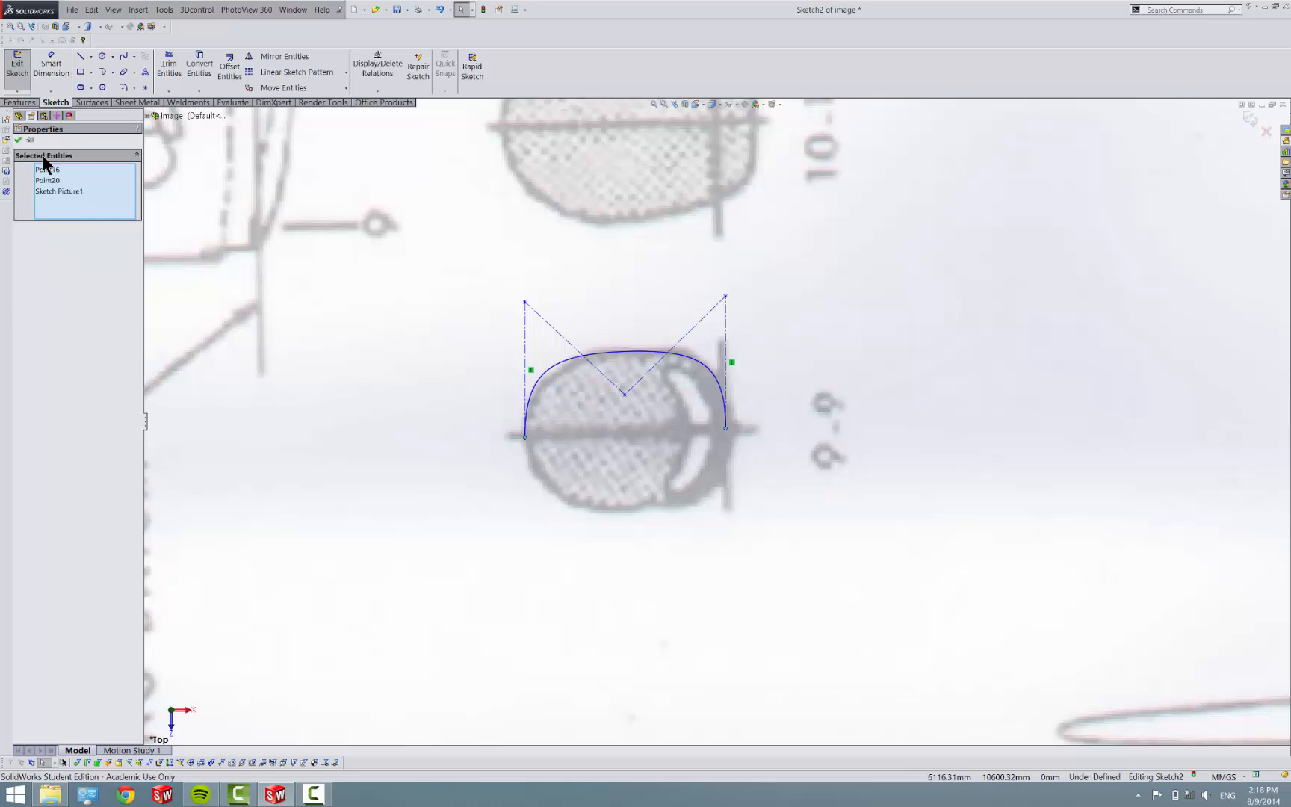
{"action": "left_click", "coordinate": [59, 191]}
{"action": "right_click", "coordinate": [60, 191]}
{"action": "left_click", "coordinate": [84, 217]}
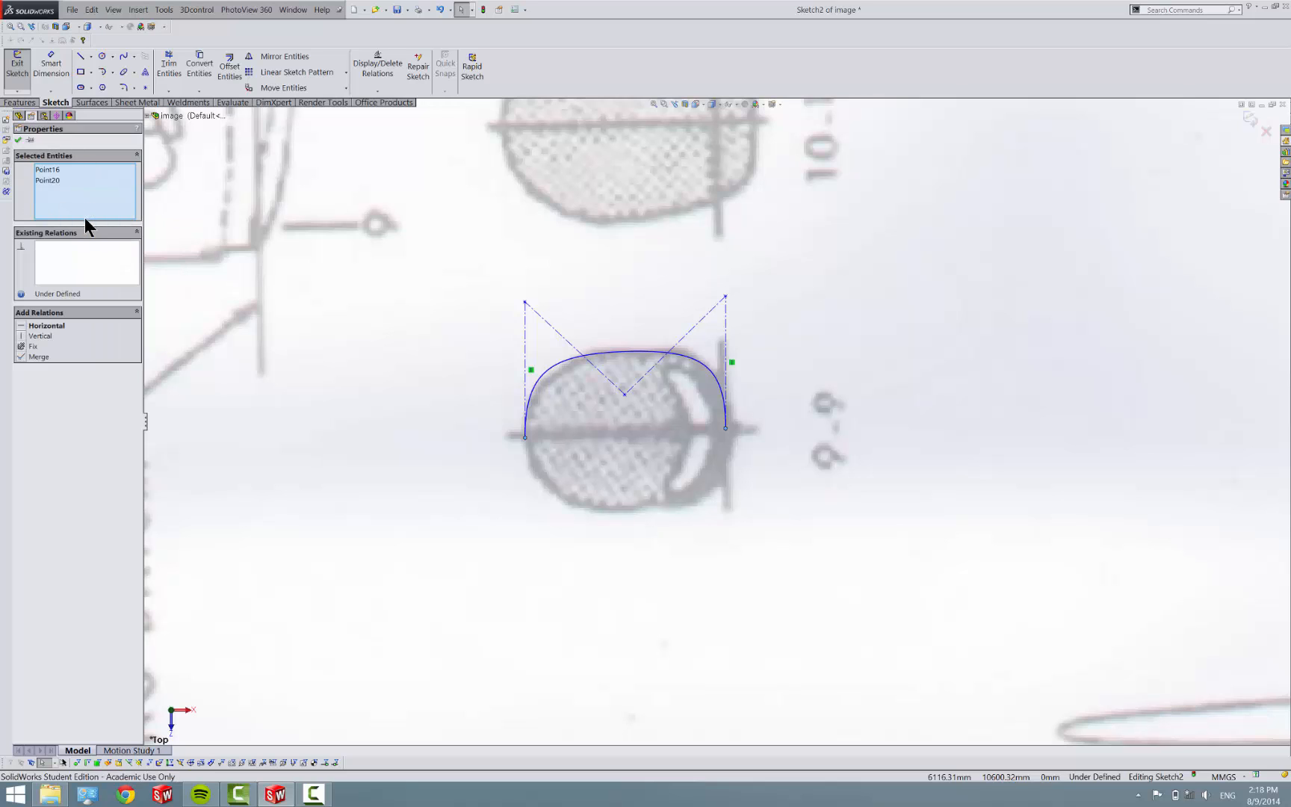
{"action": "left_click", "coordinate": [44, 325]}
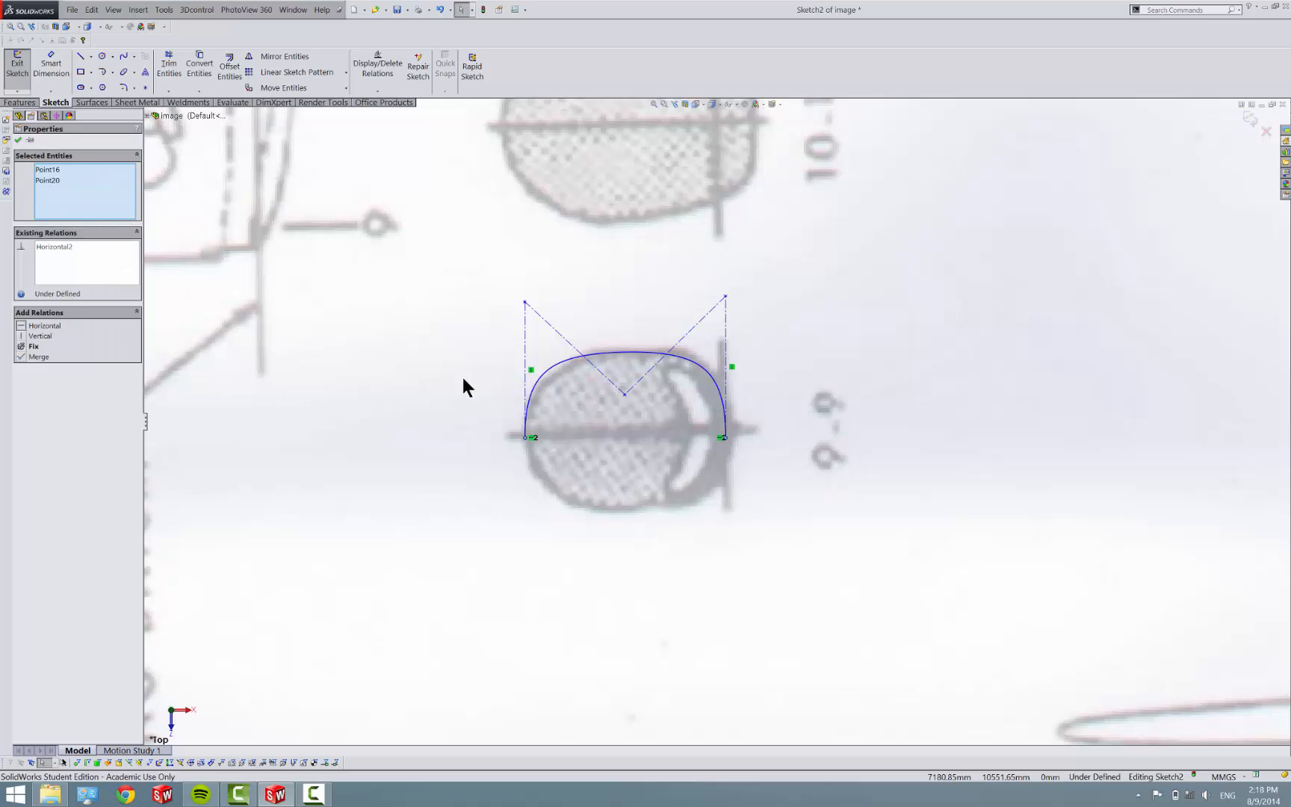
Step: Draw a horizontal construction centerline joining the two endpoints of the section 9-9 spline
{"action": "key", "text": "Escape"}
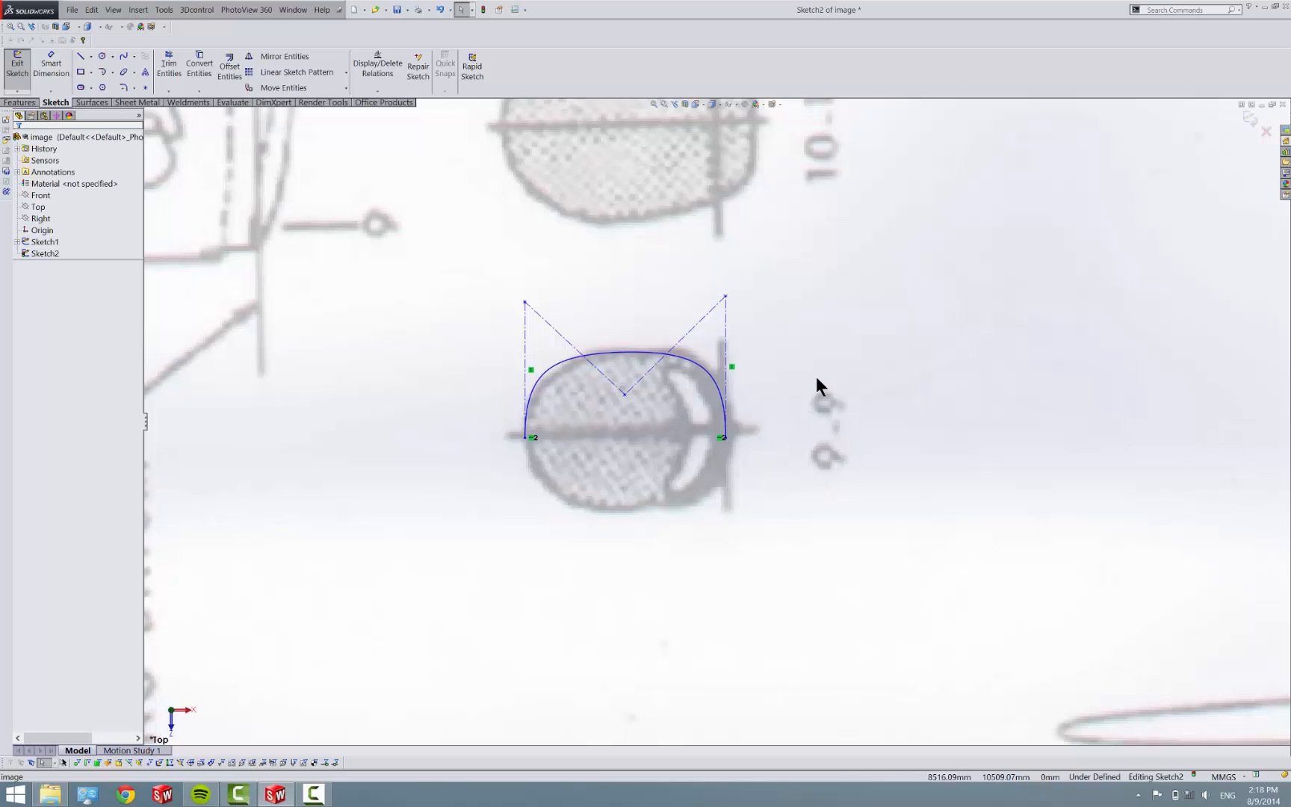
{"action": "left_click", "coordinate": [90, 56]}
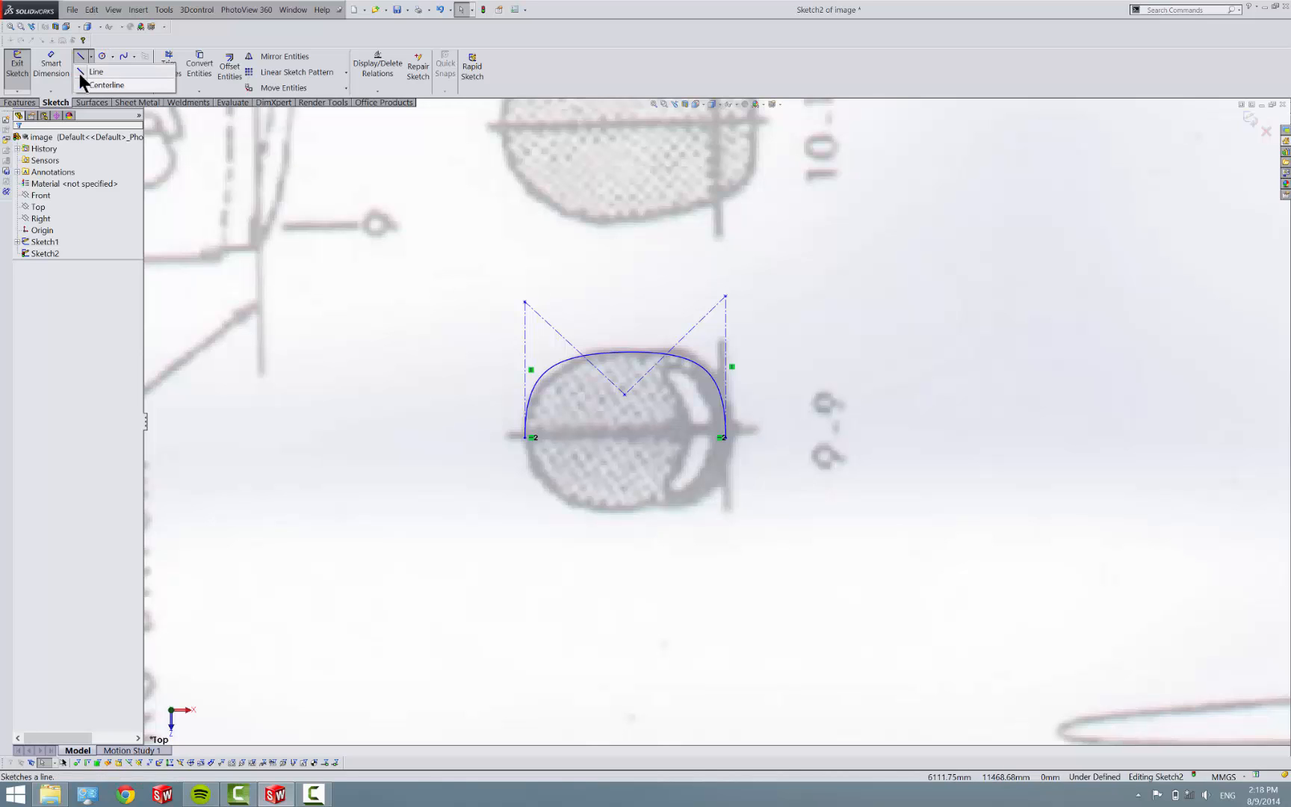
{"action": "left_click", "coordinate": [89, 77]}
{"action": "left_click", "coordinate": [527, 437]}
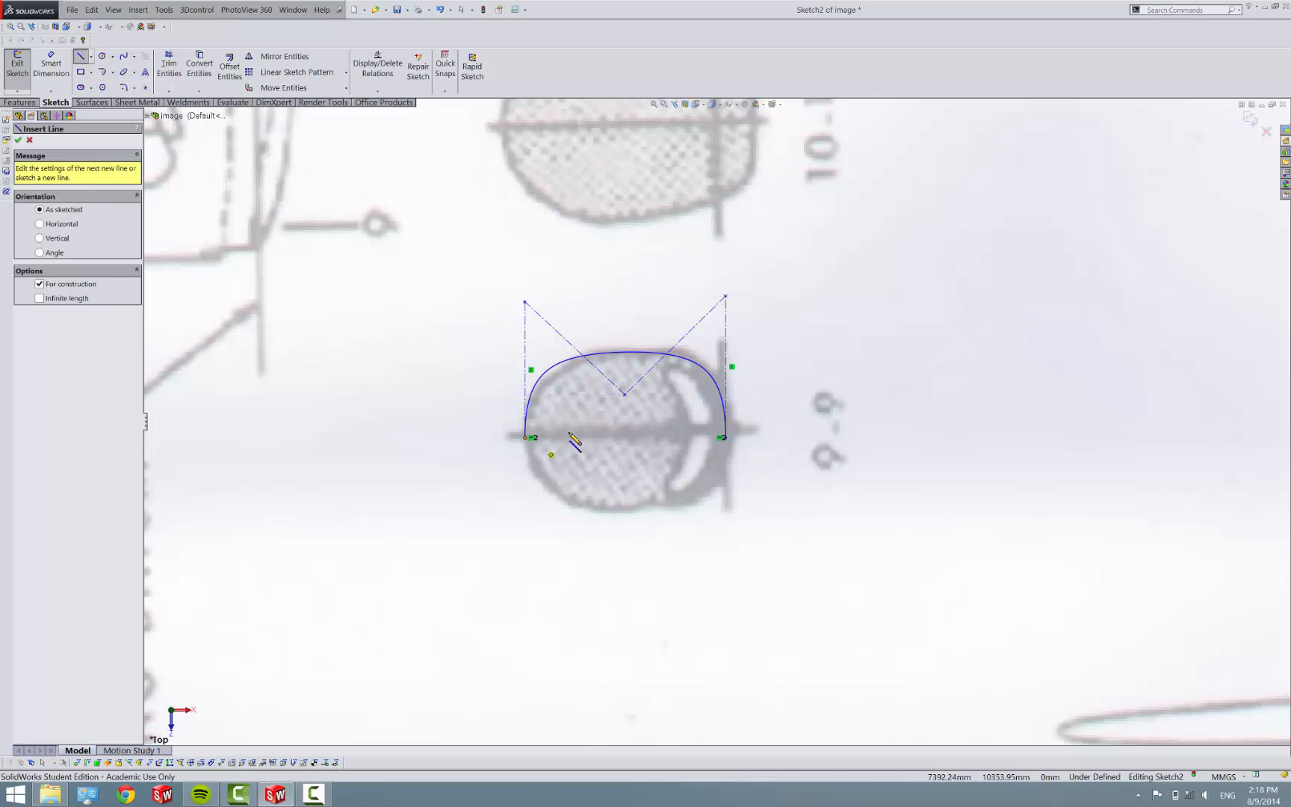
{"action": "left_click", "coordinate": [725, 438]}
{"action": "key", "text": "Escape"}
{"action": "key", "text": "Escape"}
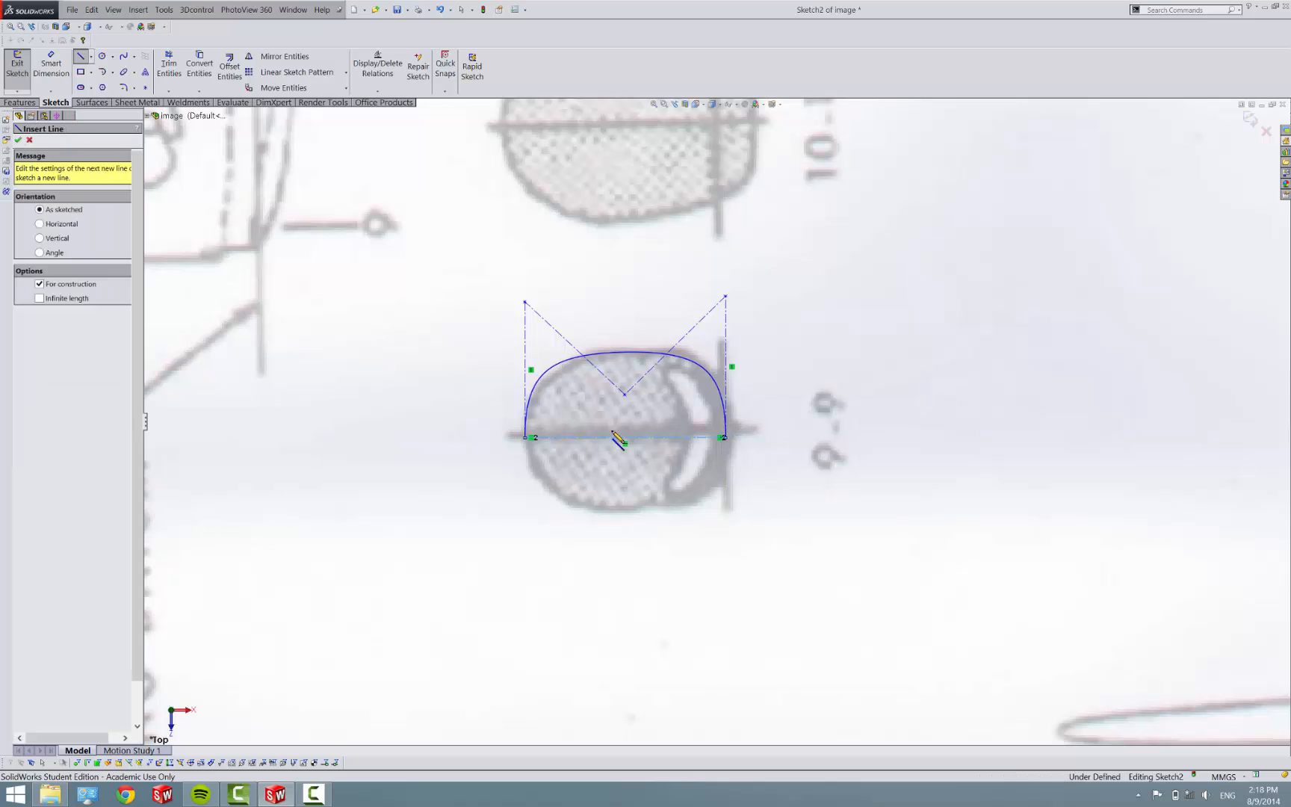
Step: Mirror the Style Spline about the centerline with Copy on, and adjust its middle and left control vertices to fit section 9-9
{"action": "left_click", "coordinate": [286, 54]}
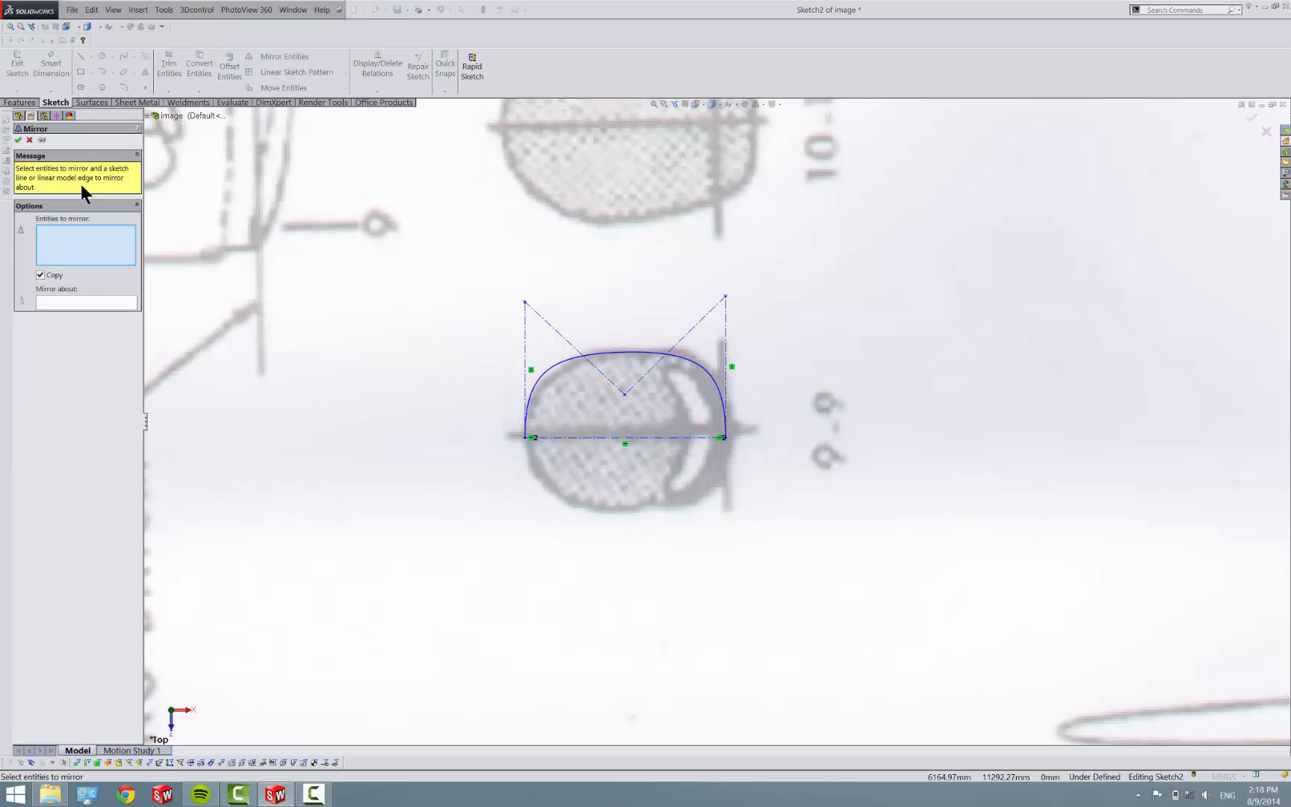
{"action": "left_click", "coordinate": [598, 359]}
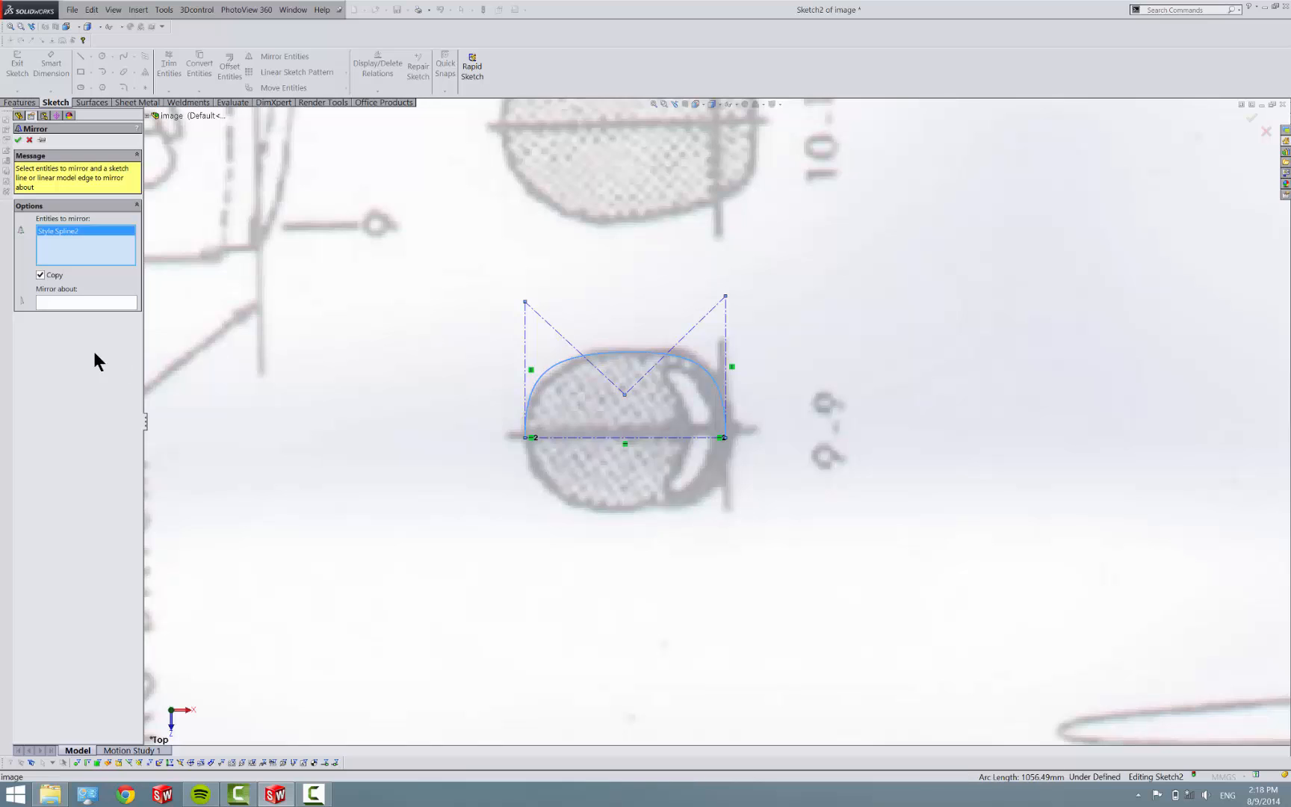
{"action": "left_click", "coordinate": [107, 304]}
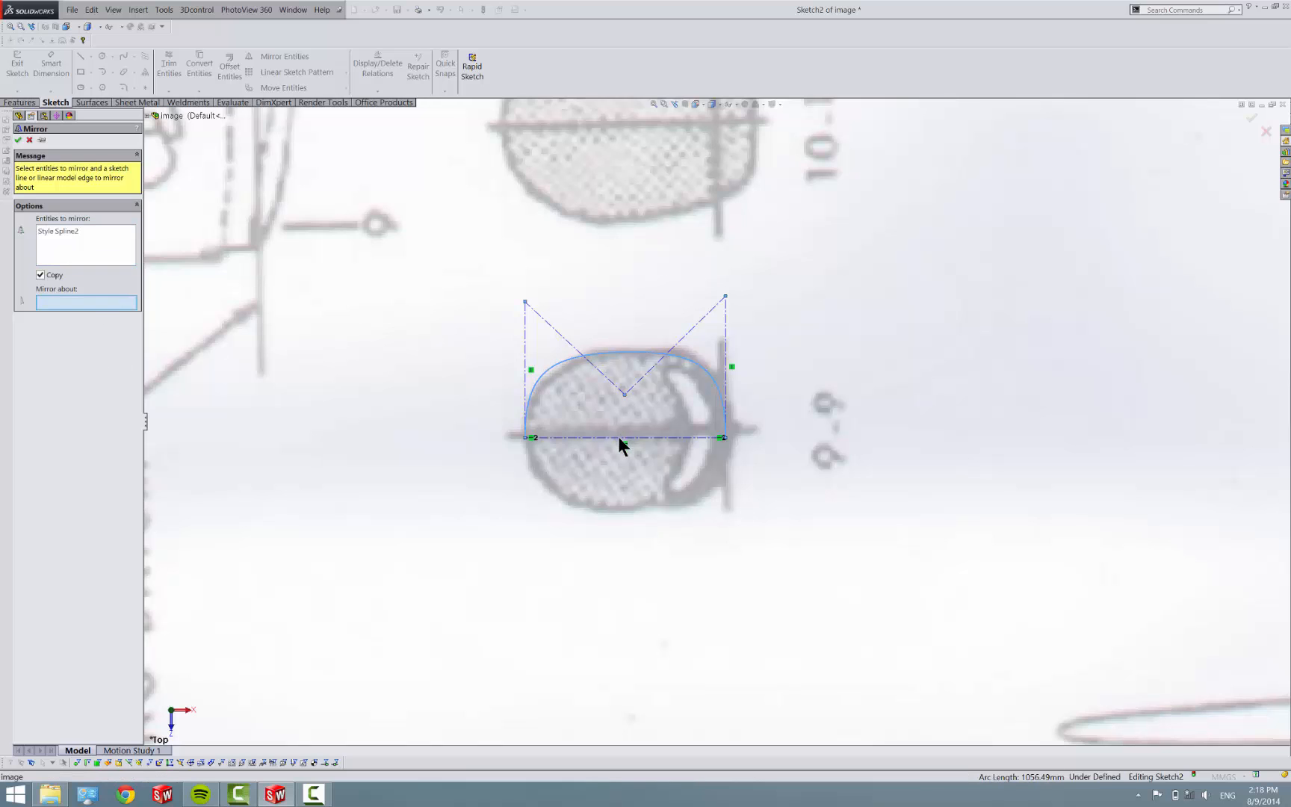
{"action": "left_click", "coordinate": [619, 437]}
{"action": "left_click", "coordinate": [18, 140]}
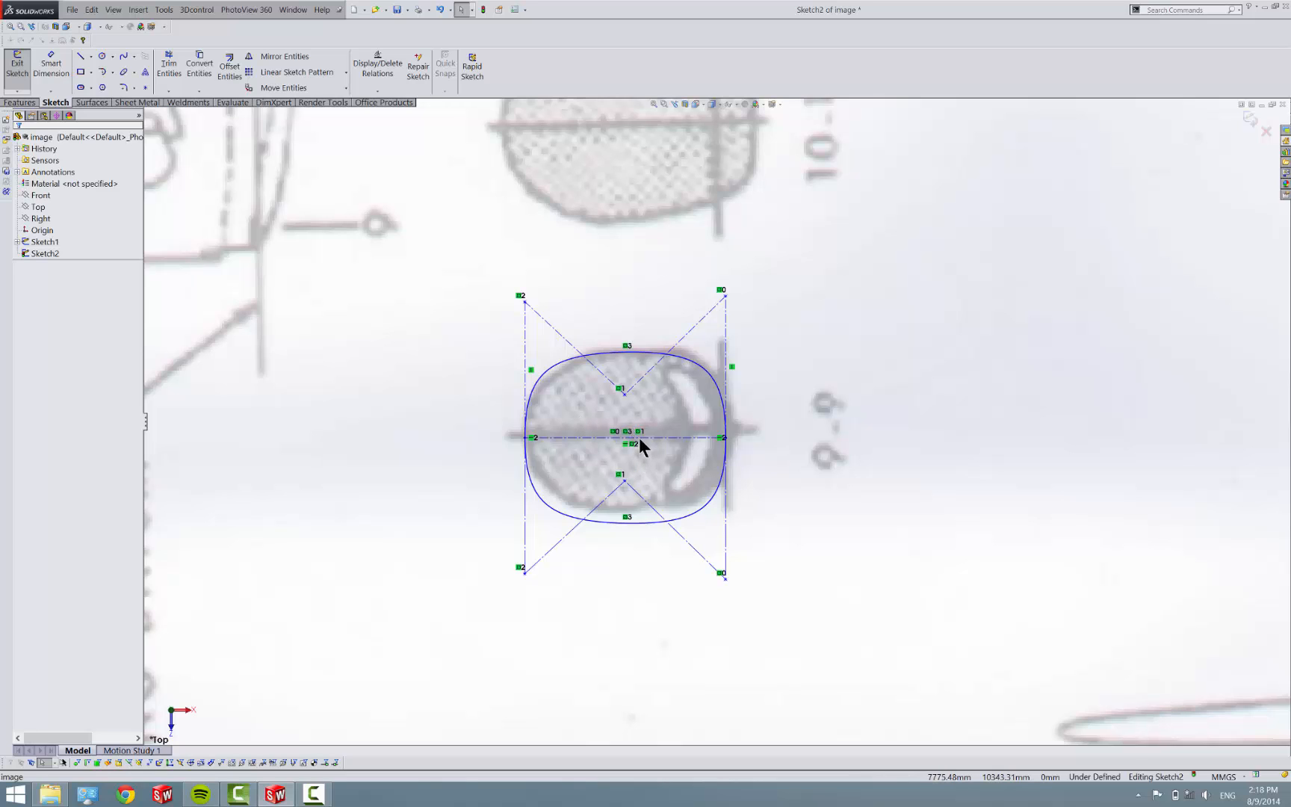
{"action": "left_click_drag", "start_coordinate": [640, 439], "coordinate": [622, 460]}
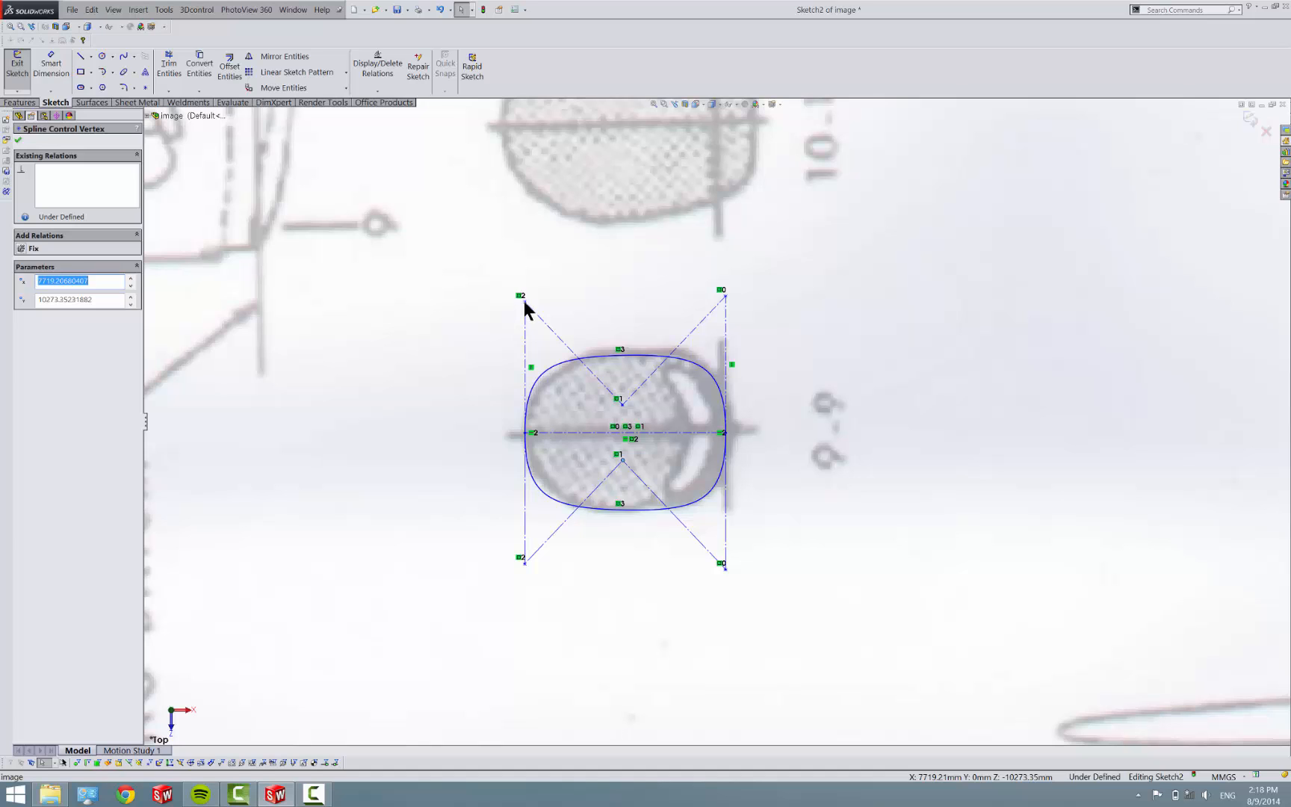
{"action": "mouse_move", "coordinate": [525, 305]}
{"action": "left_mouse_down"}
{"action": "mouse_move", "coordinate": [529, 323]}
{"action": "mouse_move", "coordinate": [529, 310]}
{"action": "left_mouse_up"}
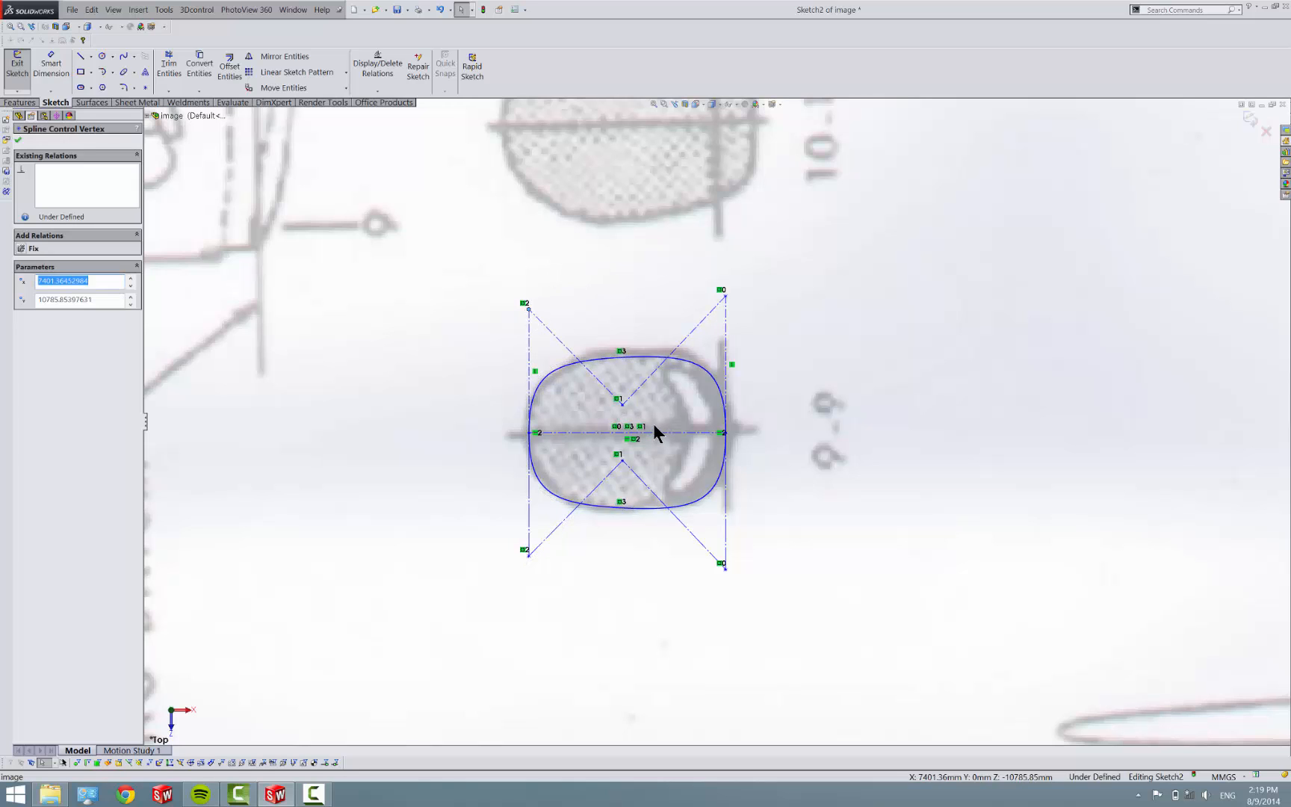
Step: Save the sketch as a SolidWorks block named profile 1 in the Cessna Plane video folder
{"action": "left_click", "coordinate": [164, 13]}
{"action": "mouse_move", "coordinate": [245, 360]}
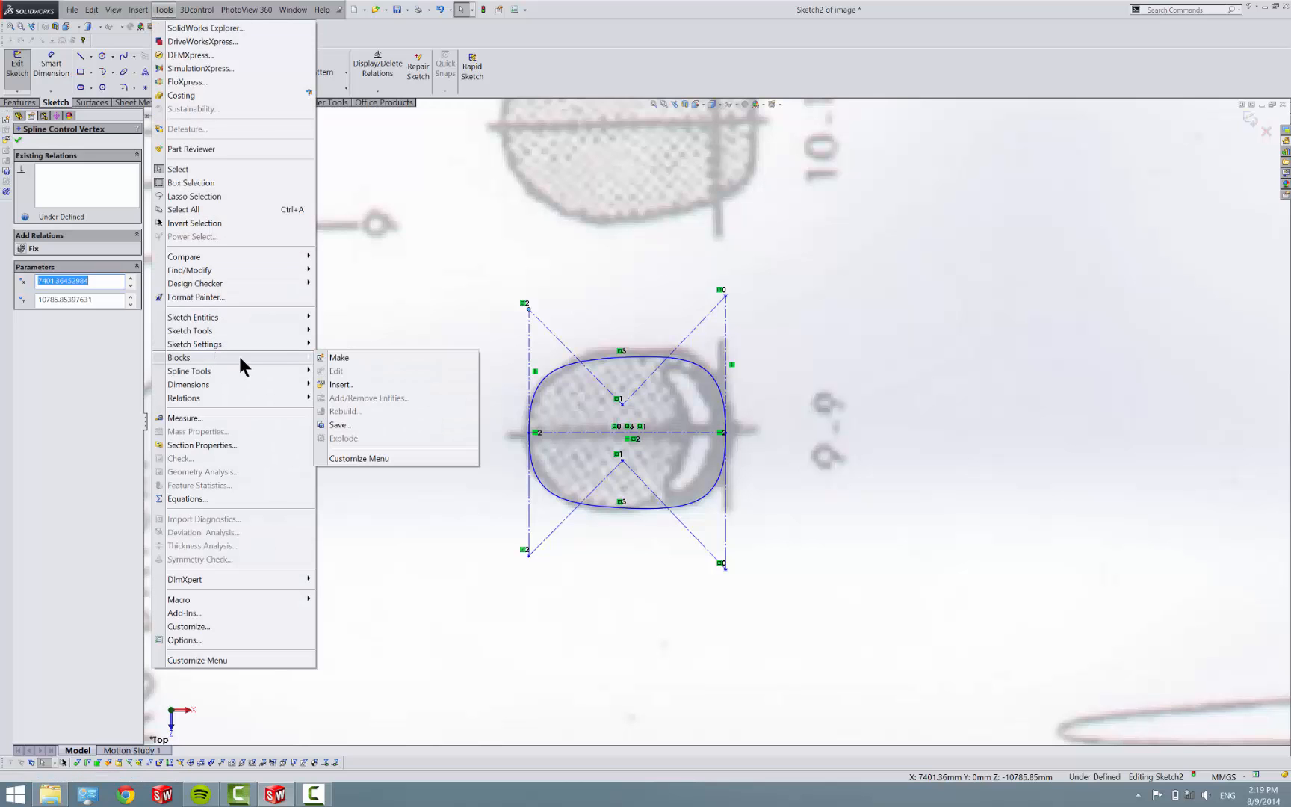
{"action": "left_click", "coordinate": [363, 424]}
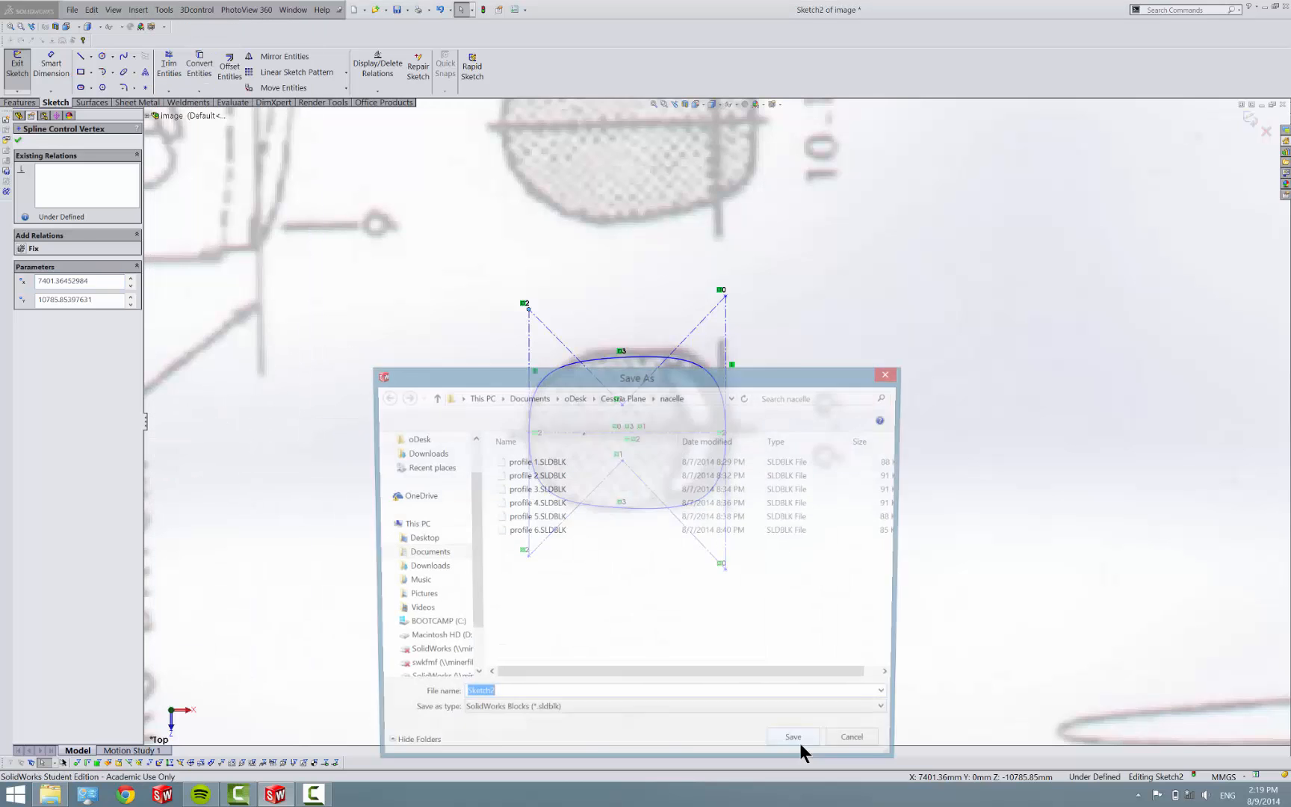
{"action": "right_click", "coordinate": [647, 583]}
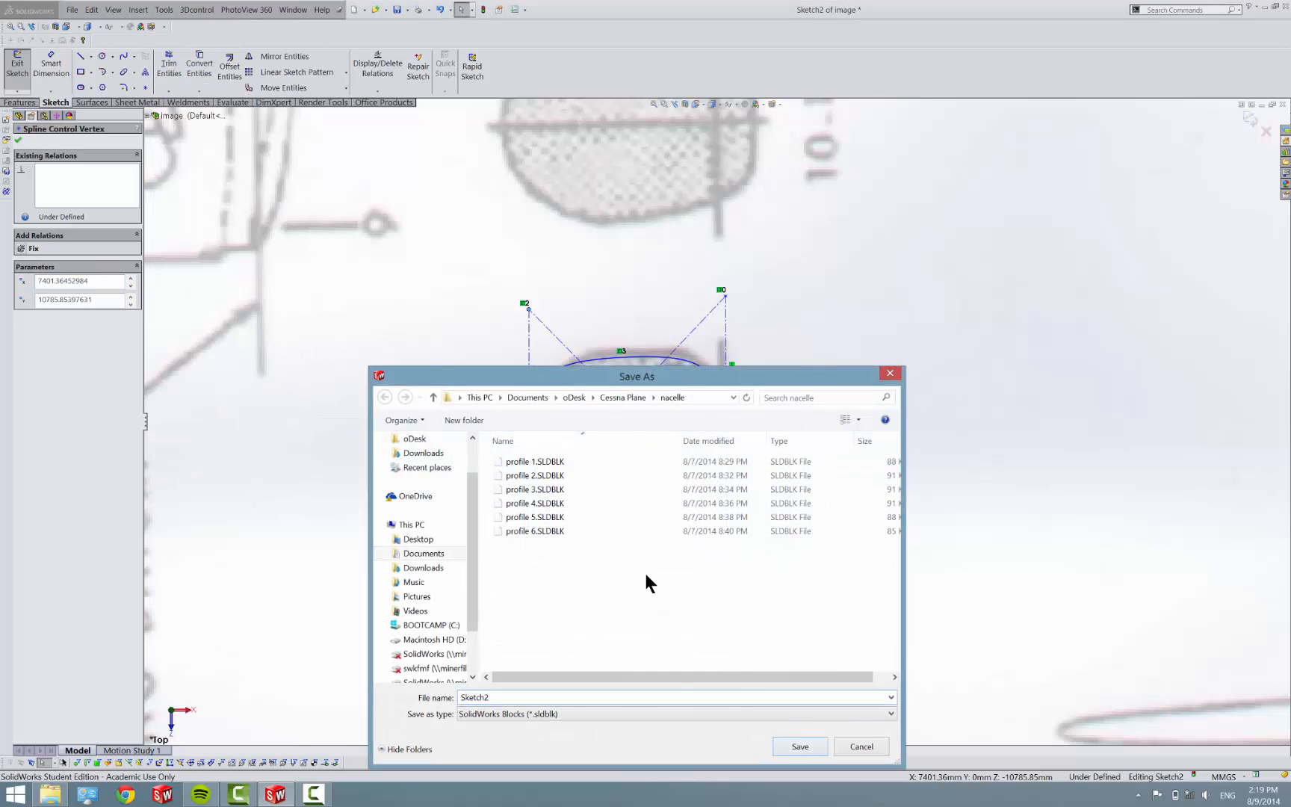
{"action": "left_click", "coordinate": [627, 397]}
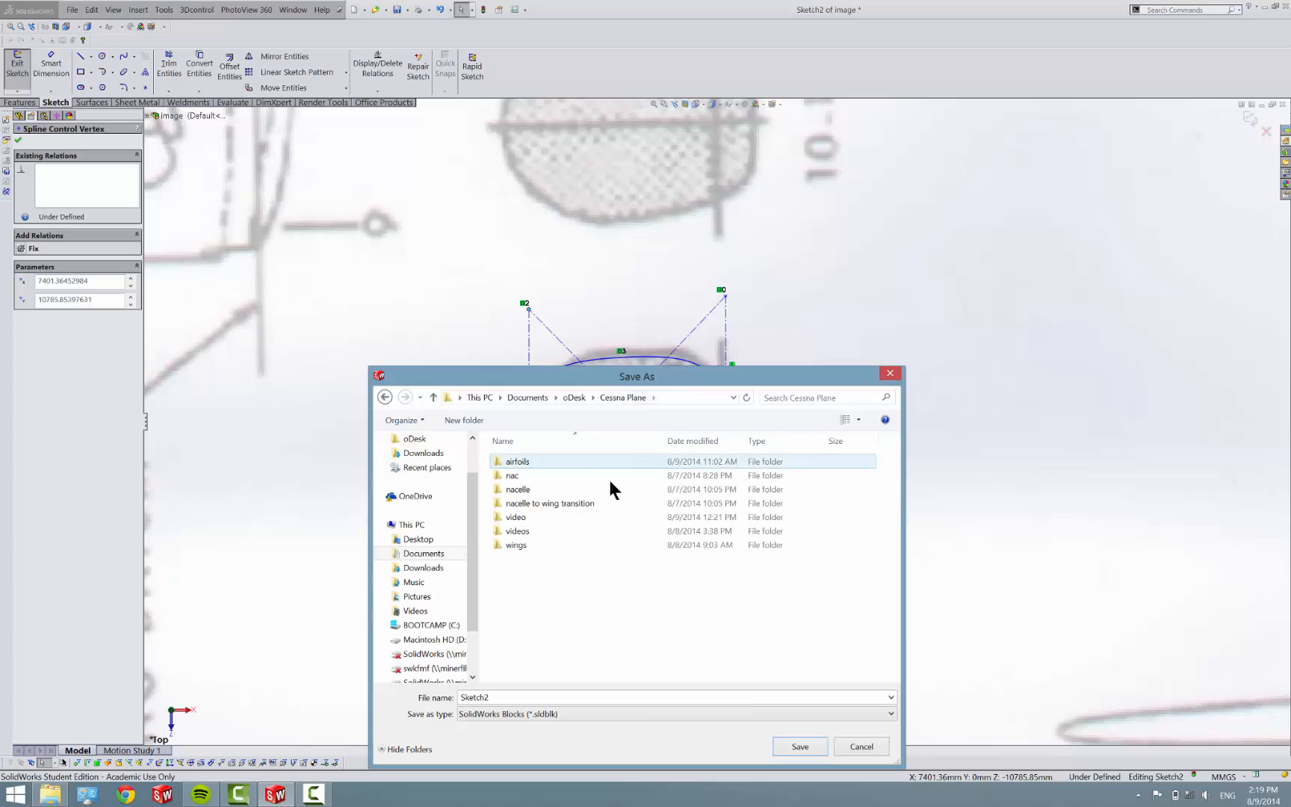
{"action": "double_click", "coordinate": [592, 518]}
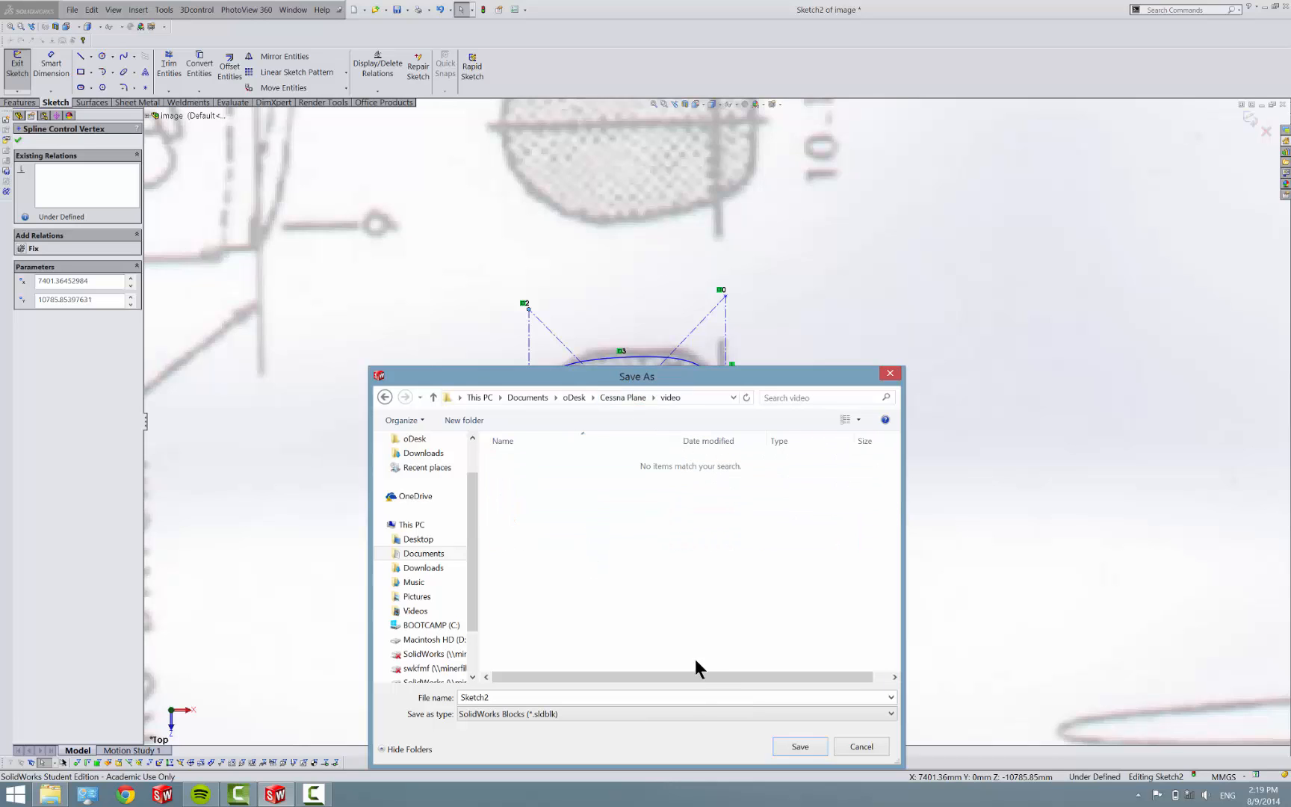
{"action": "double_click", "coordinate": [691, 692]}
{"action": "type", "text": "profile 1"}
{"action": "key", "text": "Return"}
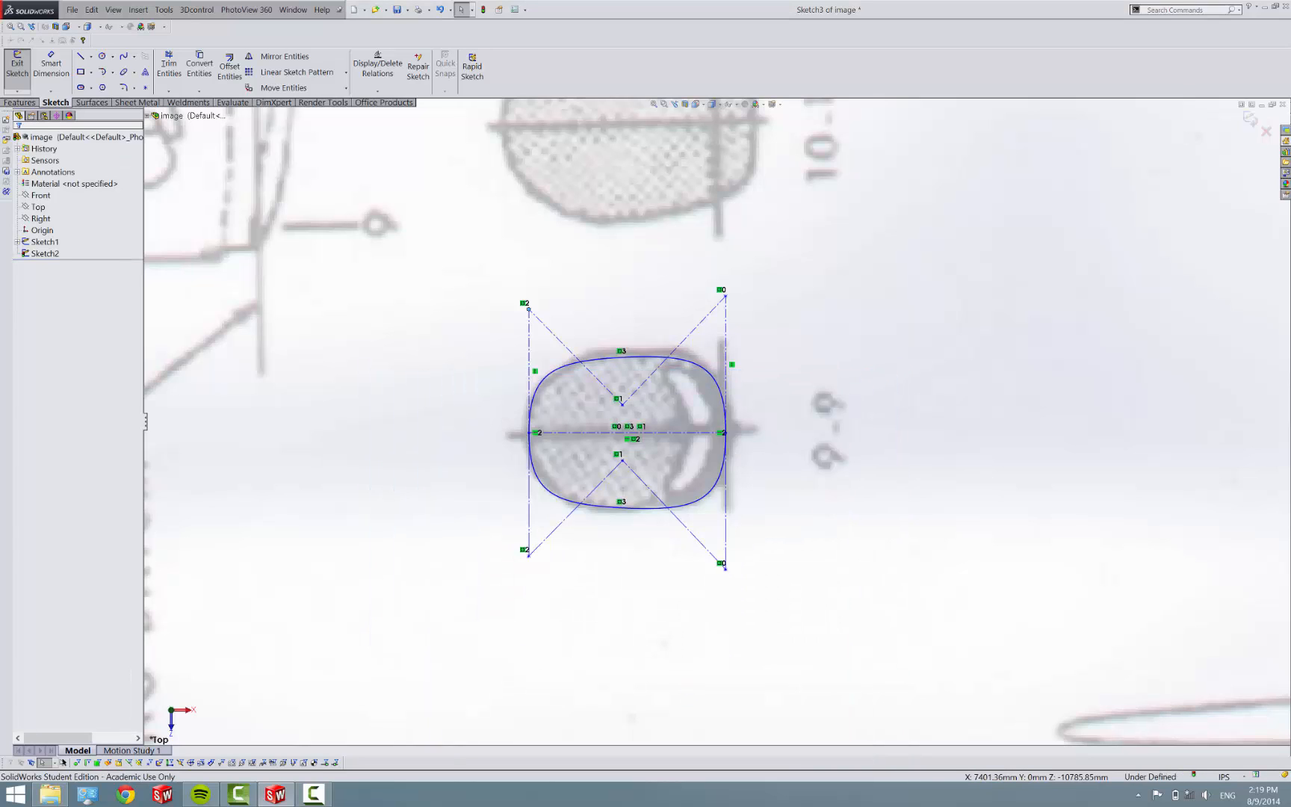
Step: Close the section 9-9 sketch and start a new sketch on the Top plane
{"action": "scroll", "coordinate": [742, 421], "scroll_direction": "up", "scroll_amount": 2}
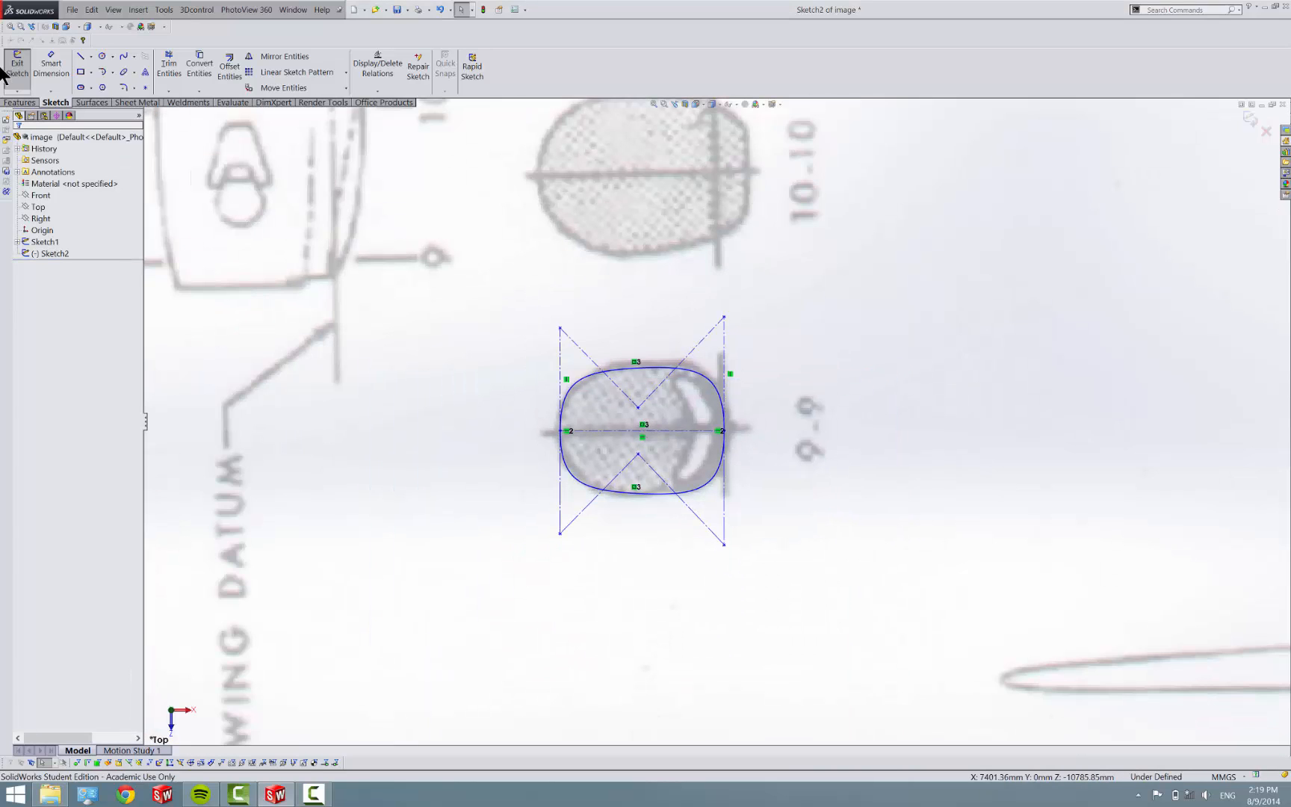
{"action": "left_click", "coordinate": [20, 88]}
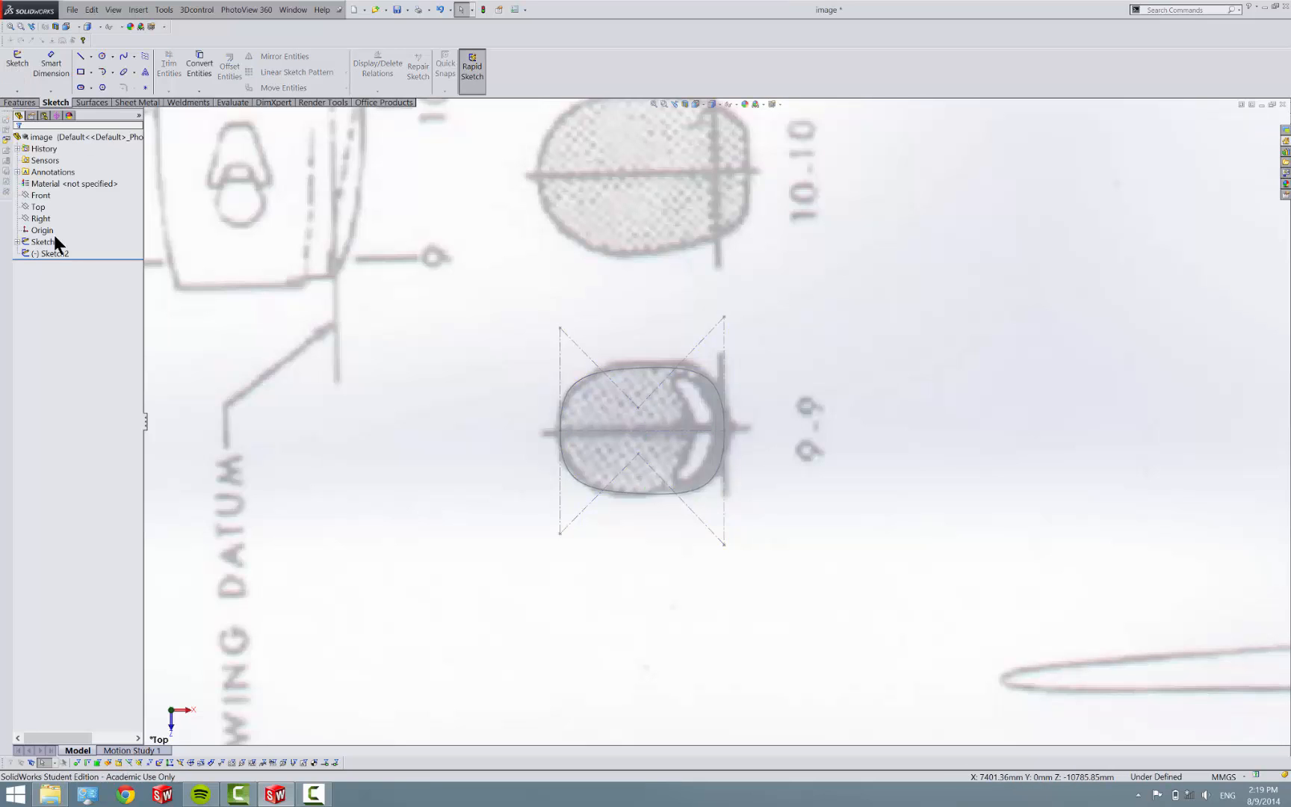
{"action": "left_click", "coordinate": [28, 72]}
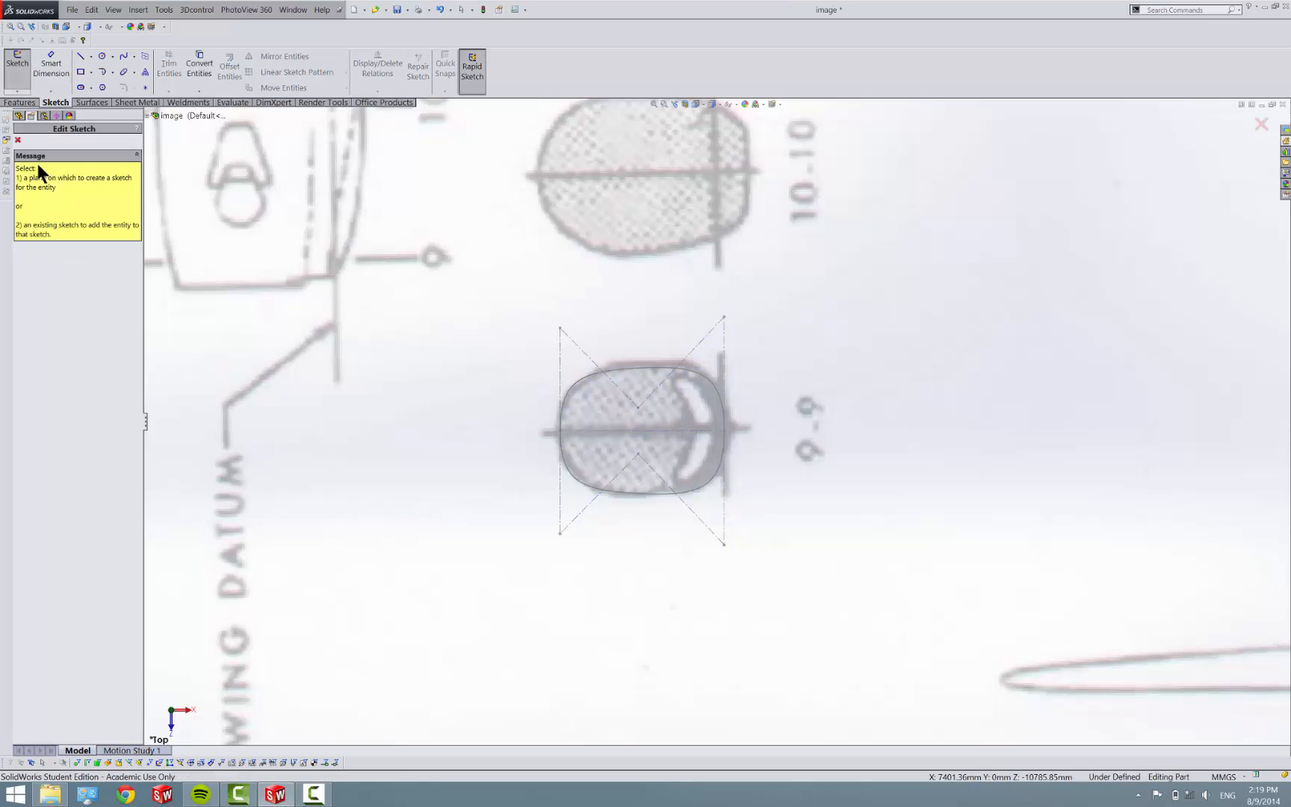
{"action": "left_click", "coordinate": [20, 102]}
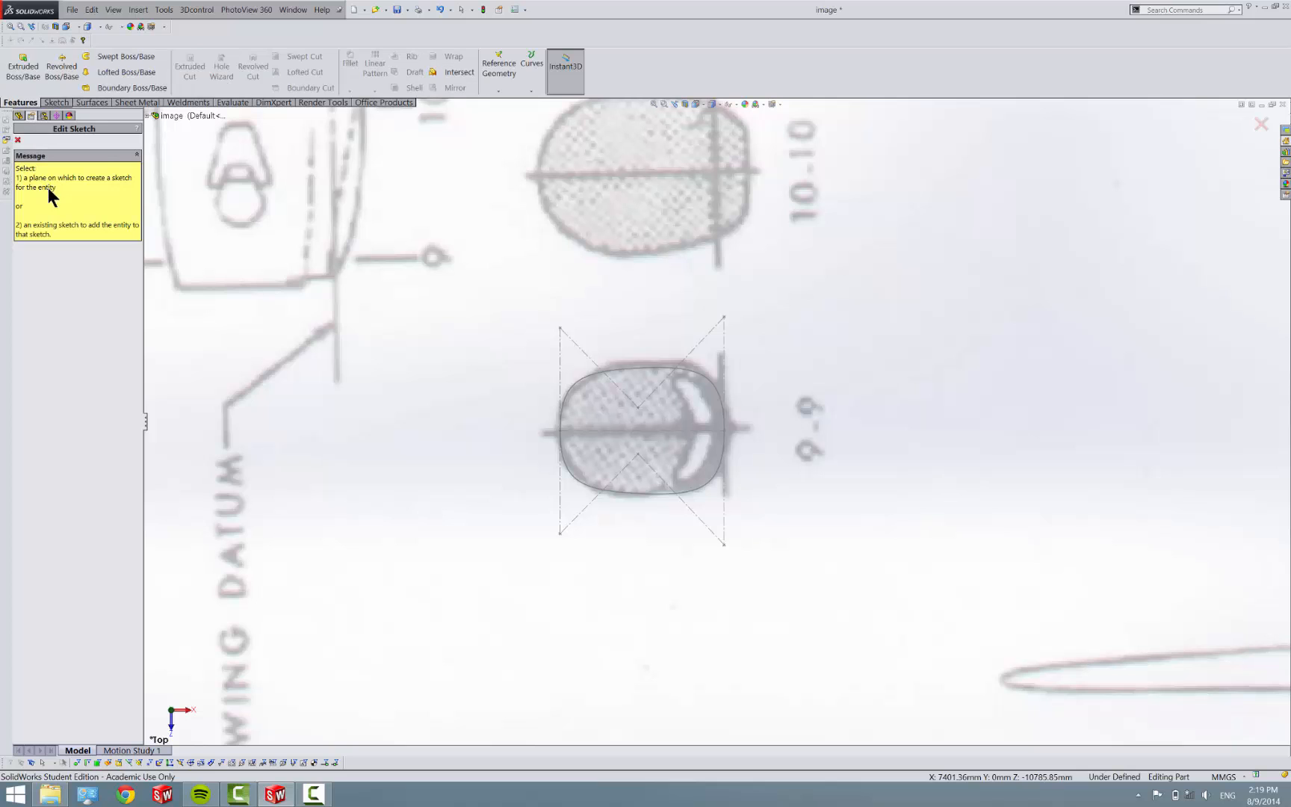
{"action": "left_click", "coordinate": [177, 112]}
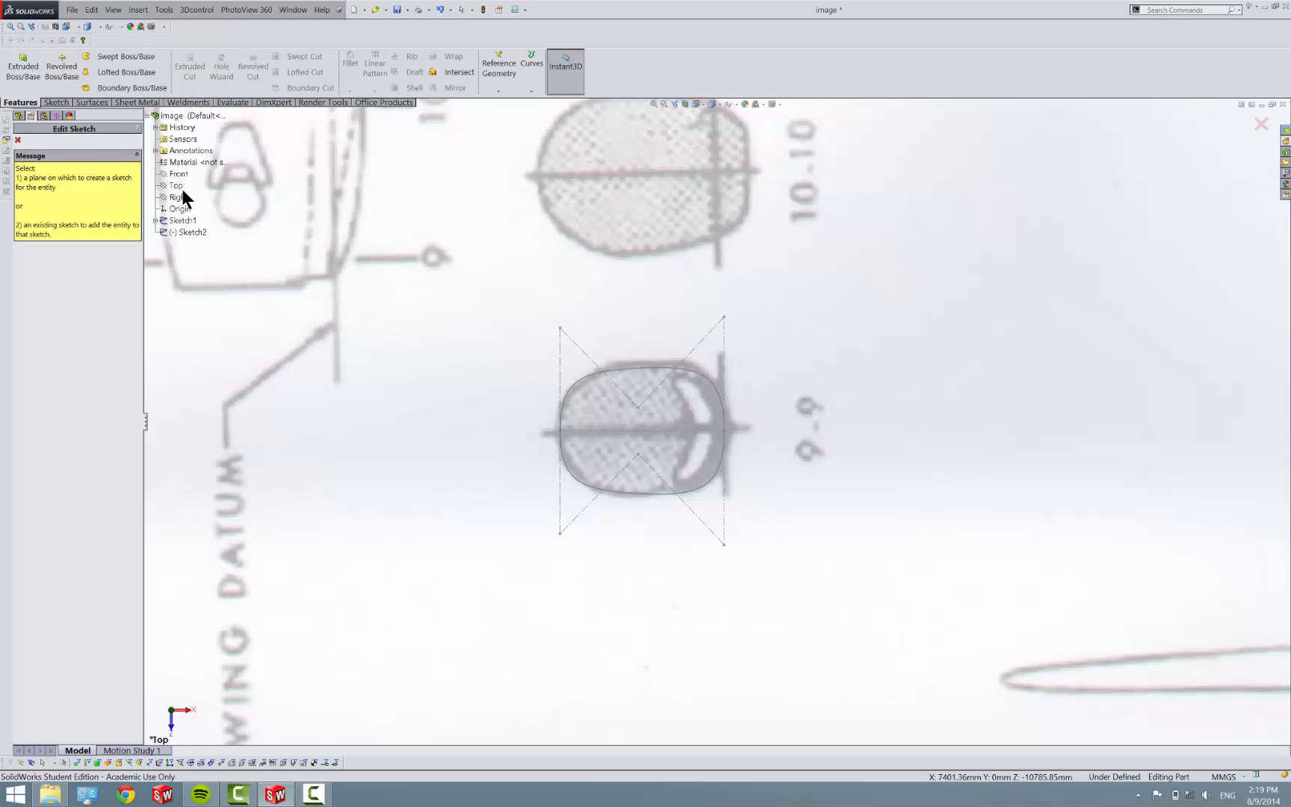
{"action": "left_click", "coordinate": [180, 185]}
{"action": "scroll", "coordinate": [478, 224], "scroll_direction": "up", "scroll_amount": 5}
{"action": "scroll", "coordinate": [710, 277], "scroll_direction": "down", "scroll_amount": 5}
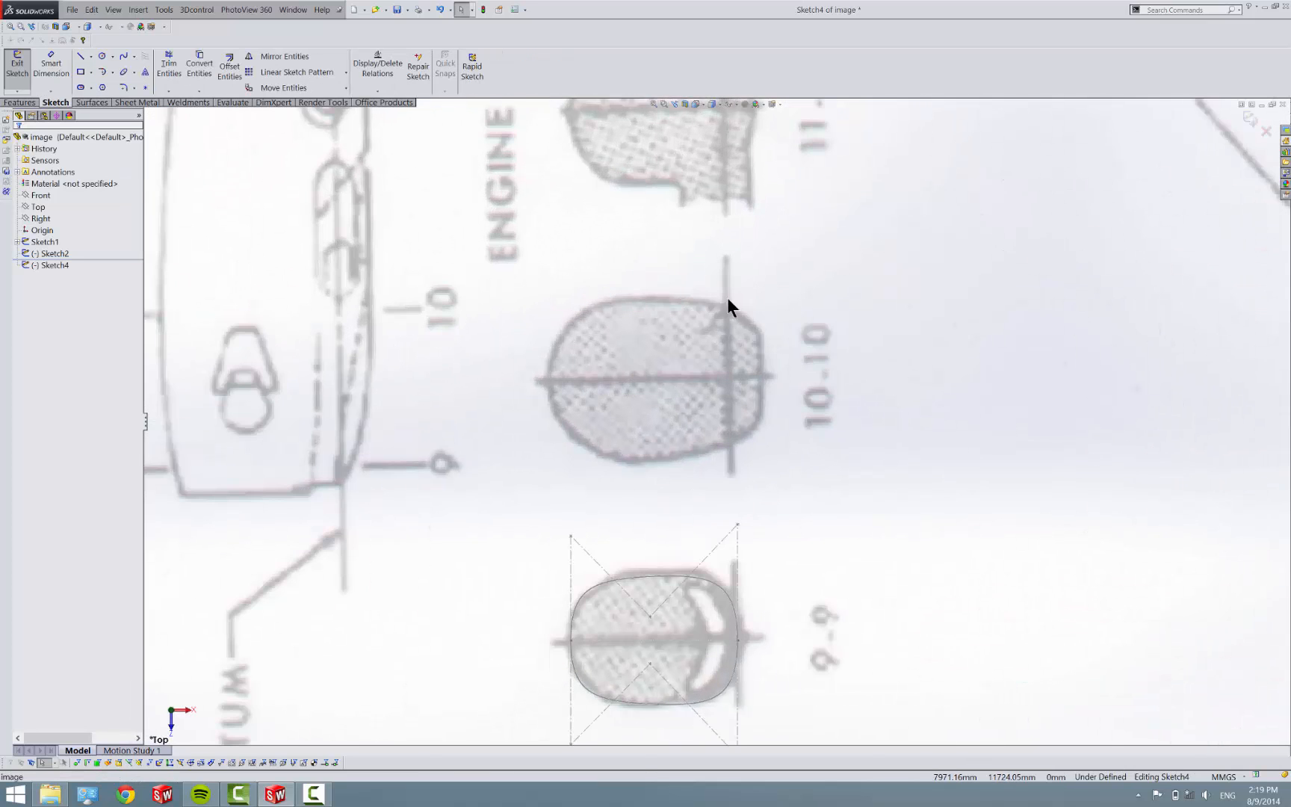
Step: Trace the upper half of nacelle section 10-10 with a five-vertex Style Spline, starting and ending on the section's centreline
{"action": "left_click", "coordinate": [135, 57]}
{"action": "left_click", "coordinate": [149, 85]}
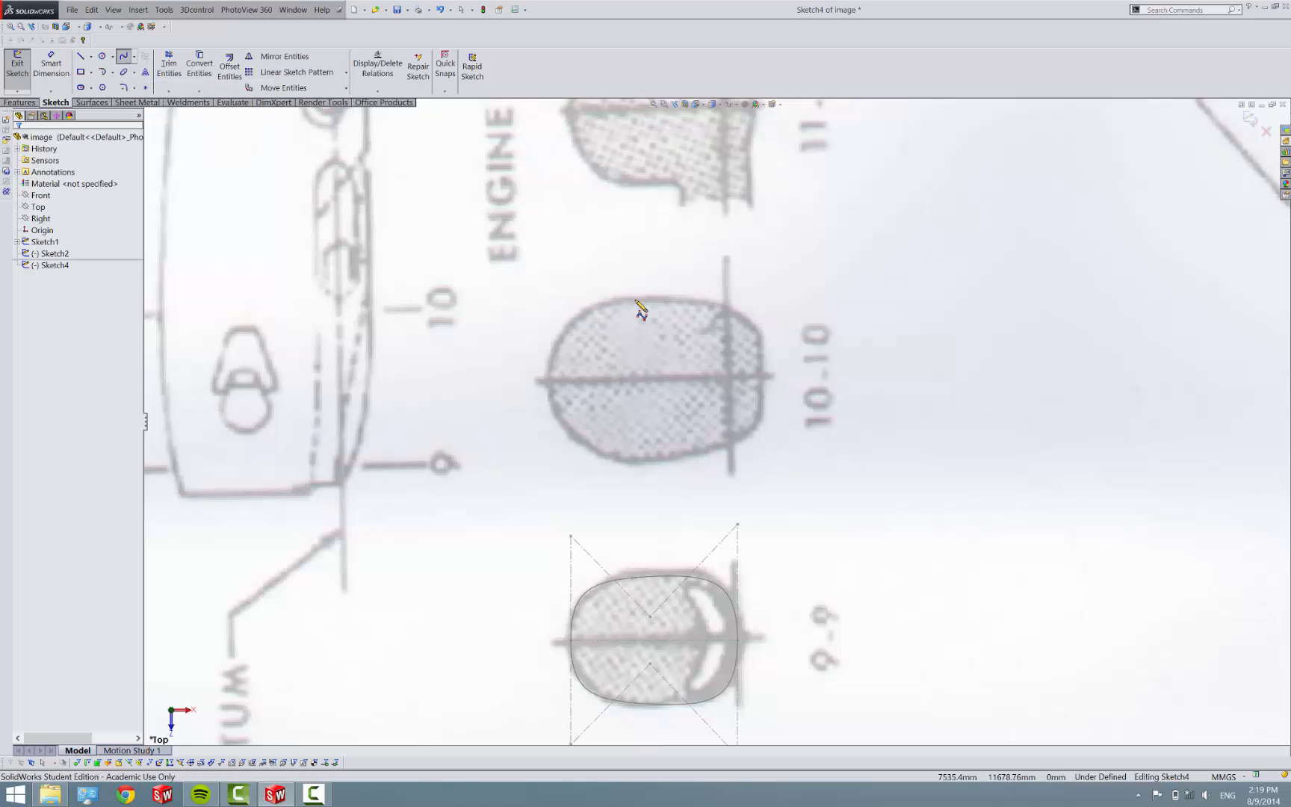
{"action": "left_click", "coordinate": [758, 375]}
{"action": "left_click", "coordinate": [759, 239]}
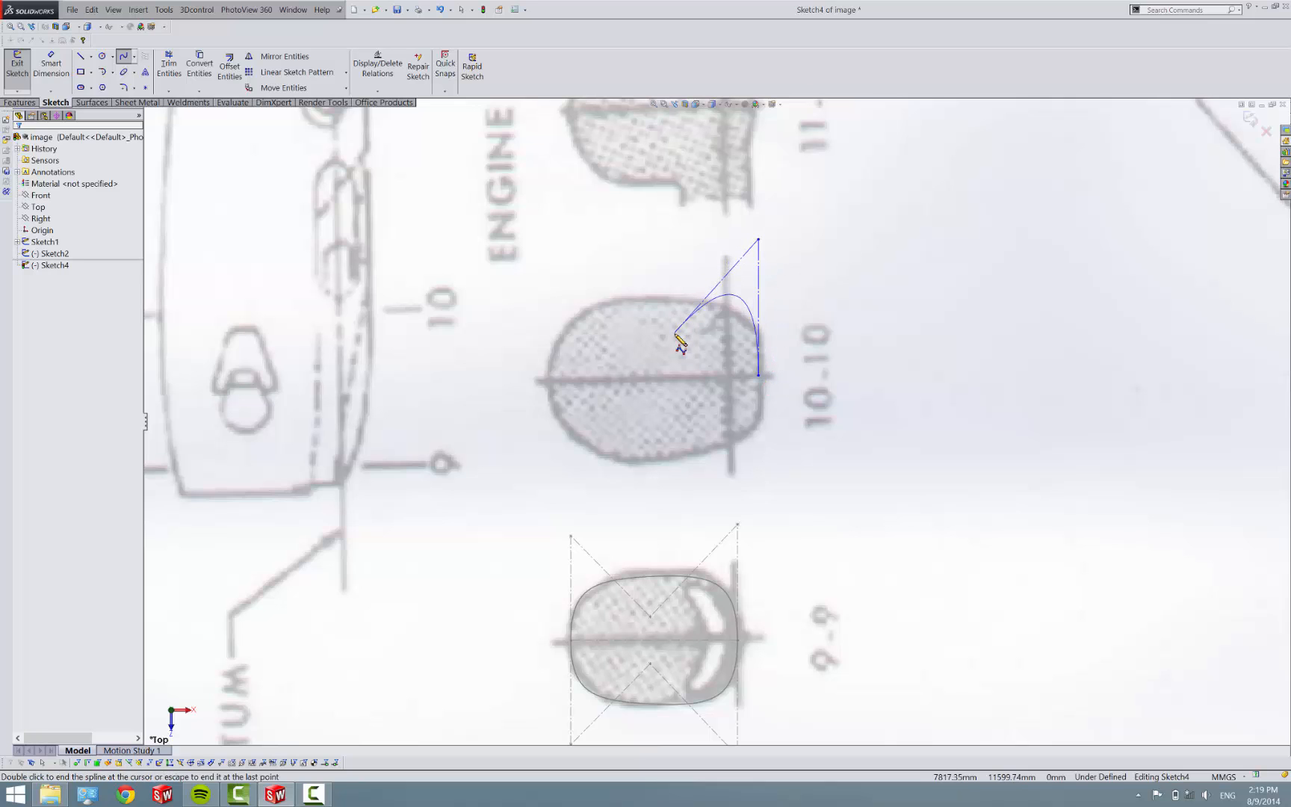
{"action": "left_click", "coordinate": [647, 341]}
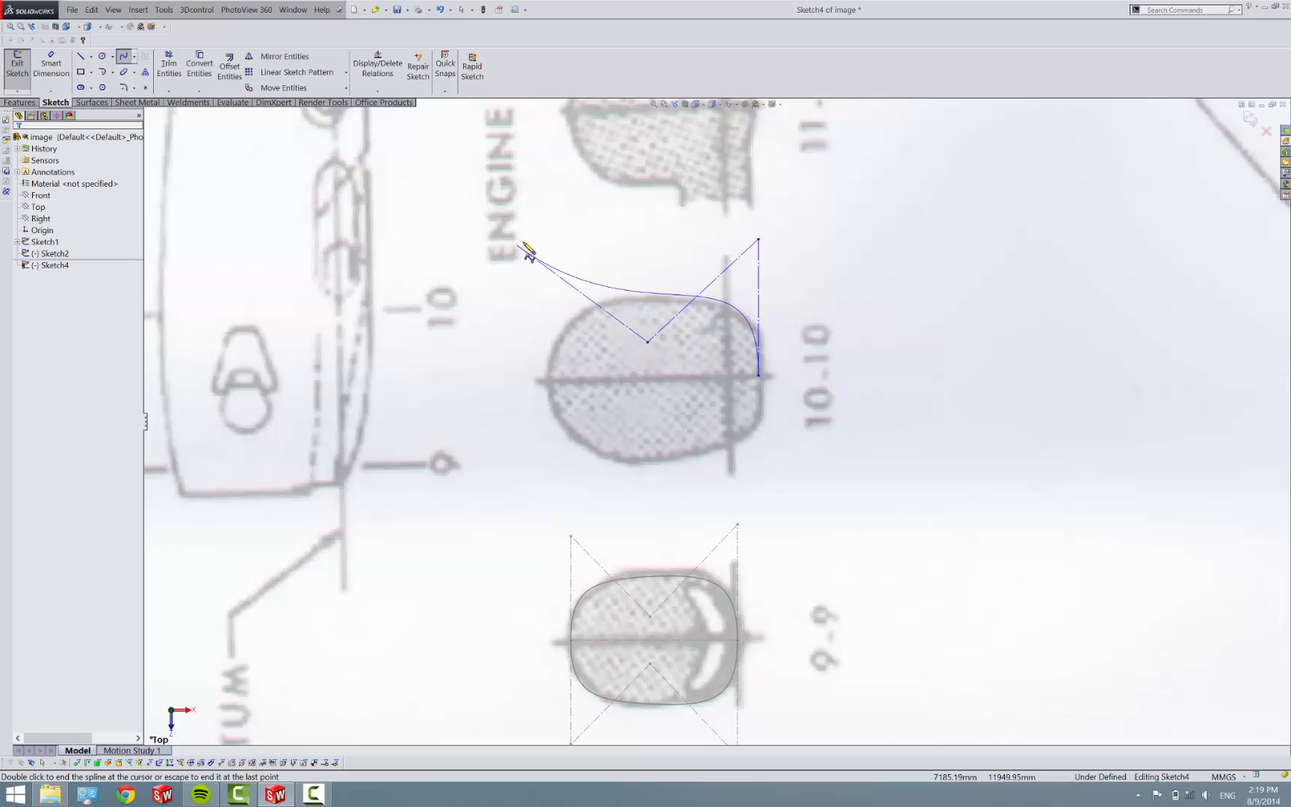
{"action": "left_click", "coordinate": [570, 243]}
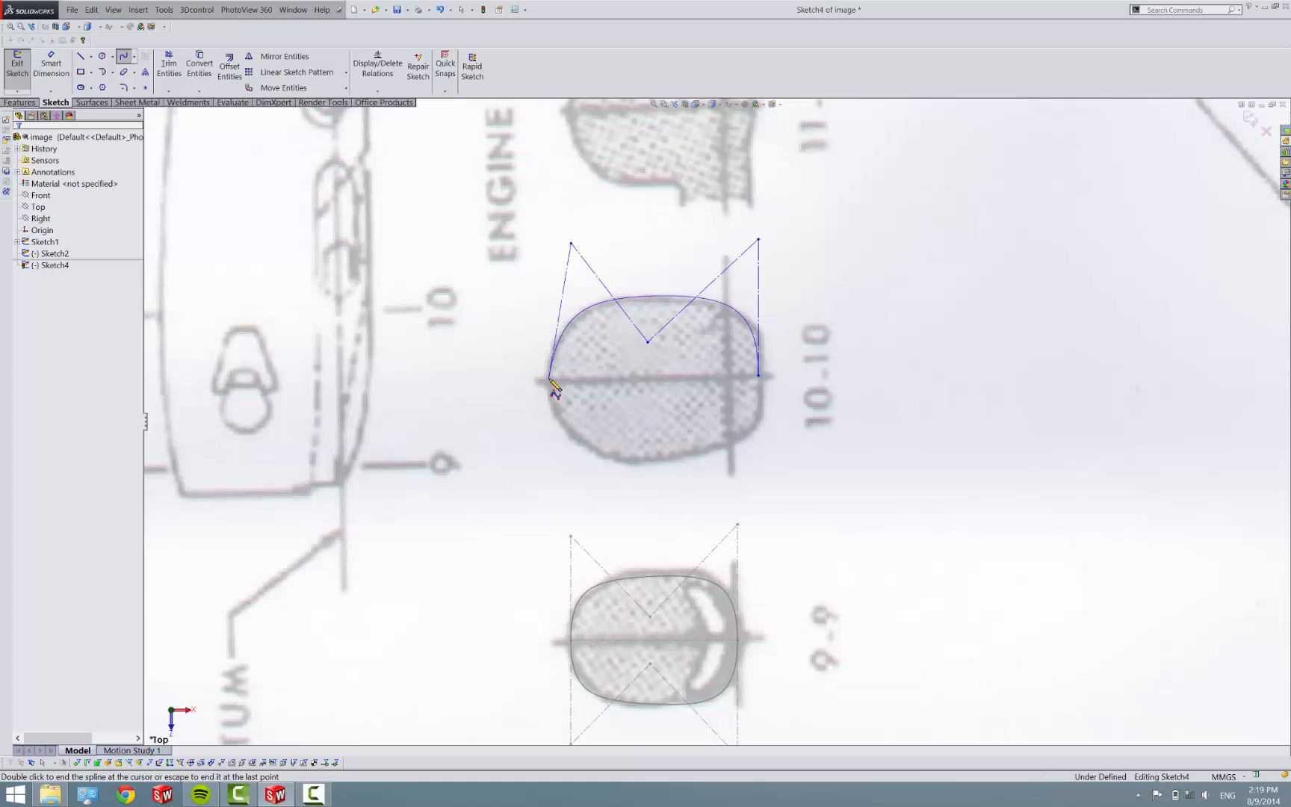
{"action": "double_click", "coordinate": [549, 377]}
Step: Add a Horizontal relation between the two endpoints of the section 10-10 spline
{"action": "left_click", "coordinate": [549, 377]}
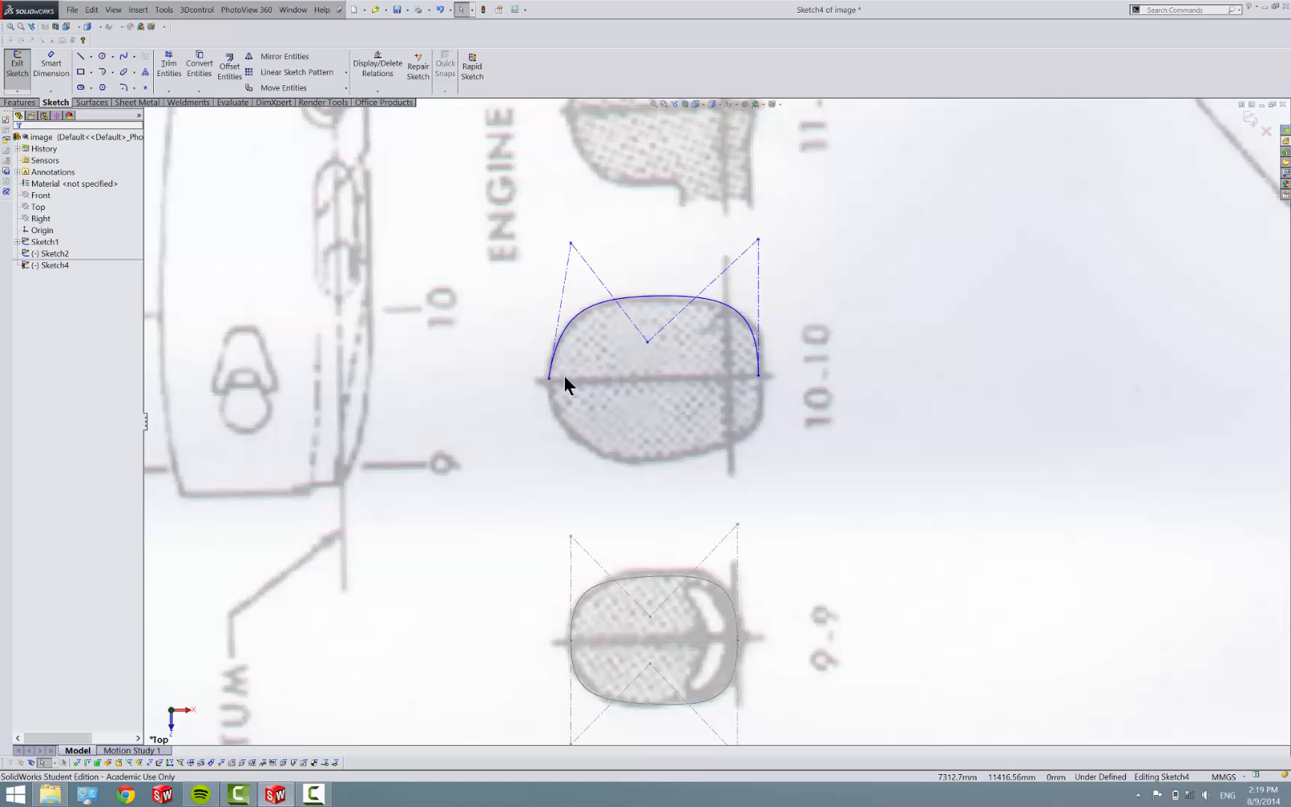
{"action": "left_click", "coordinate": [759, 375], "text": "ctrl"}
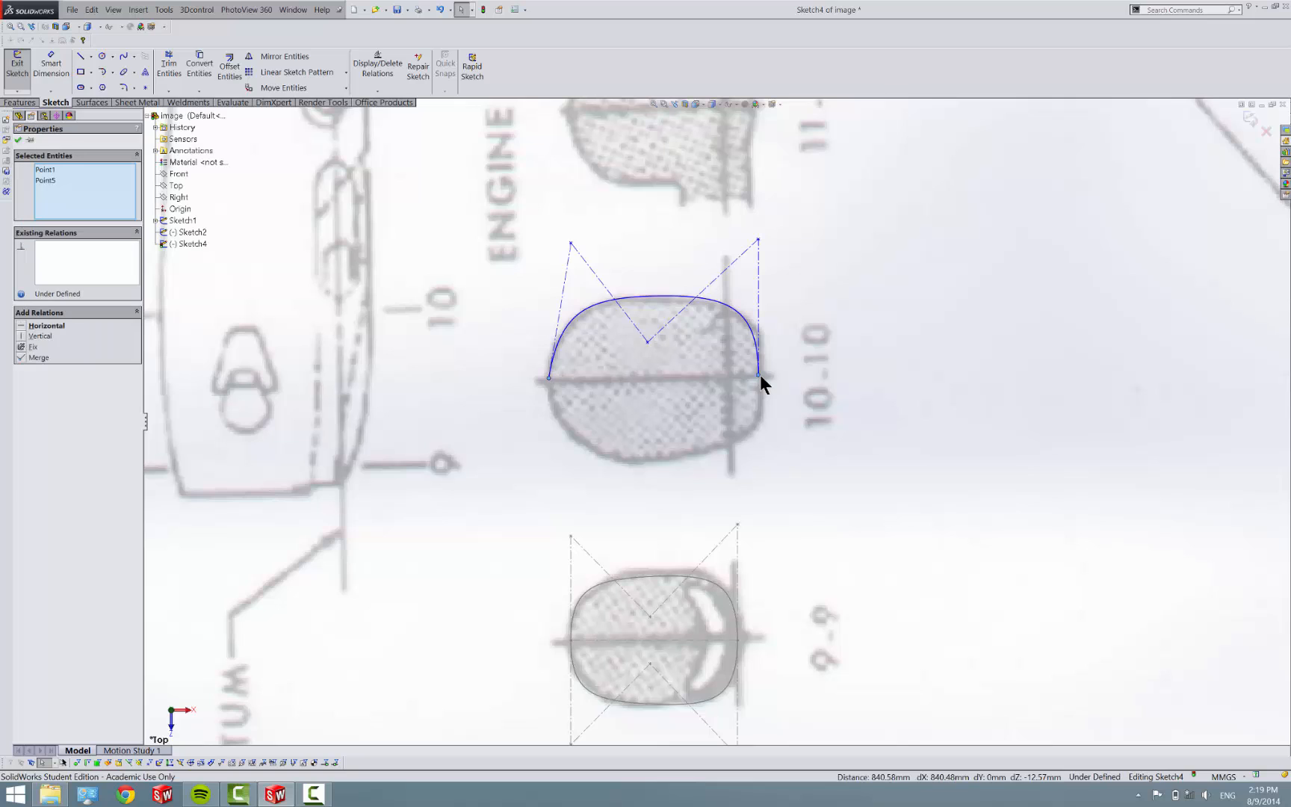
{"action": "left_click", "coordinate": [30, 327]}
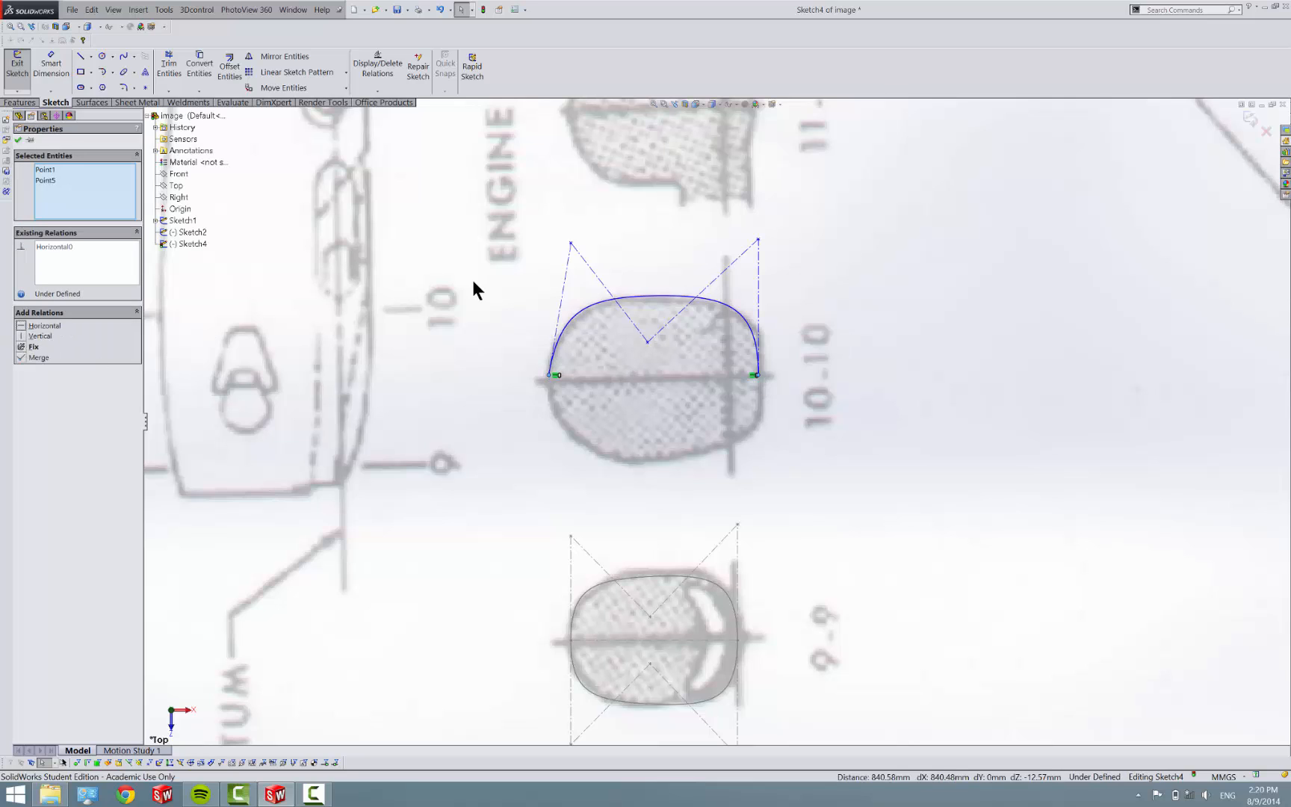
Step: Make both end control lines of the section 10-10 spline vertical
{"action": "left_click", "coordinate": [565, 285]}
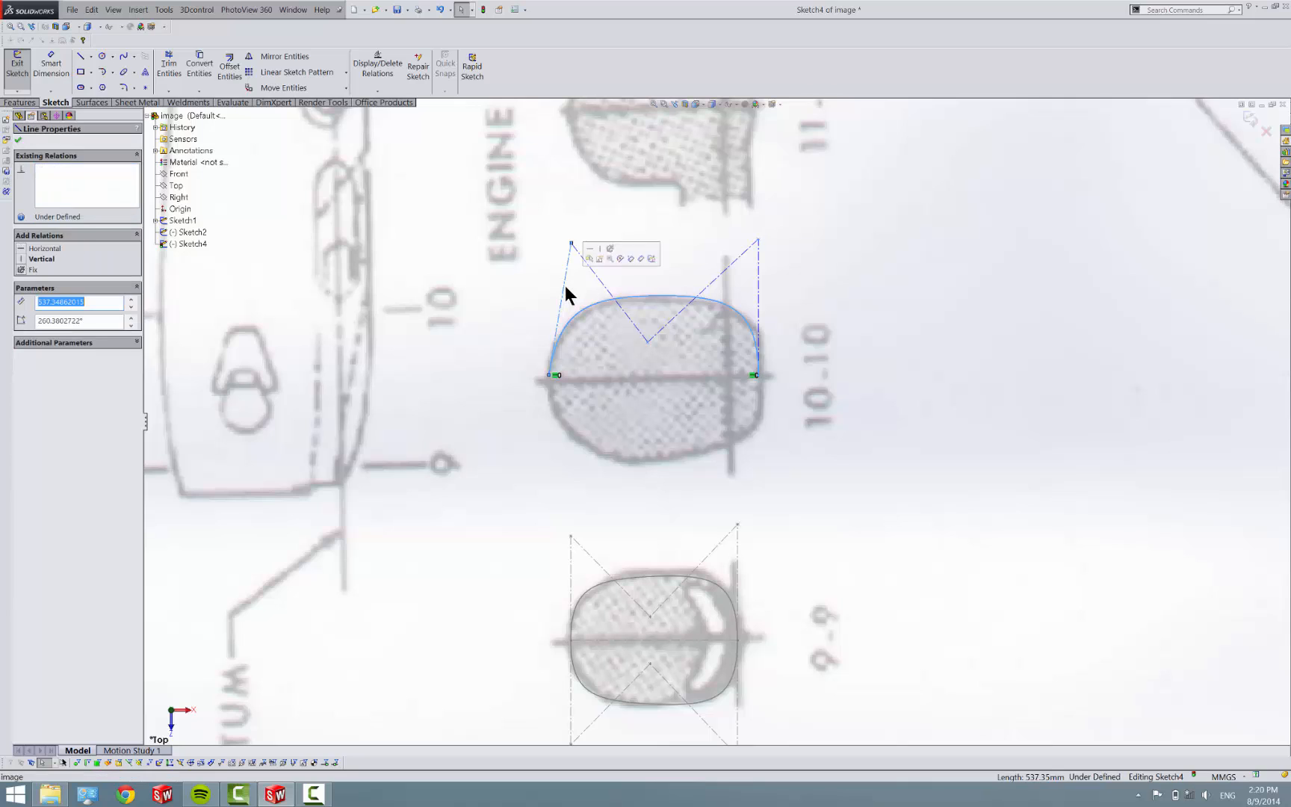
{"action": "left_click", "coordinate": [35, 259]}
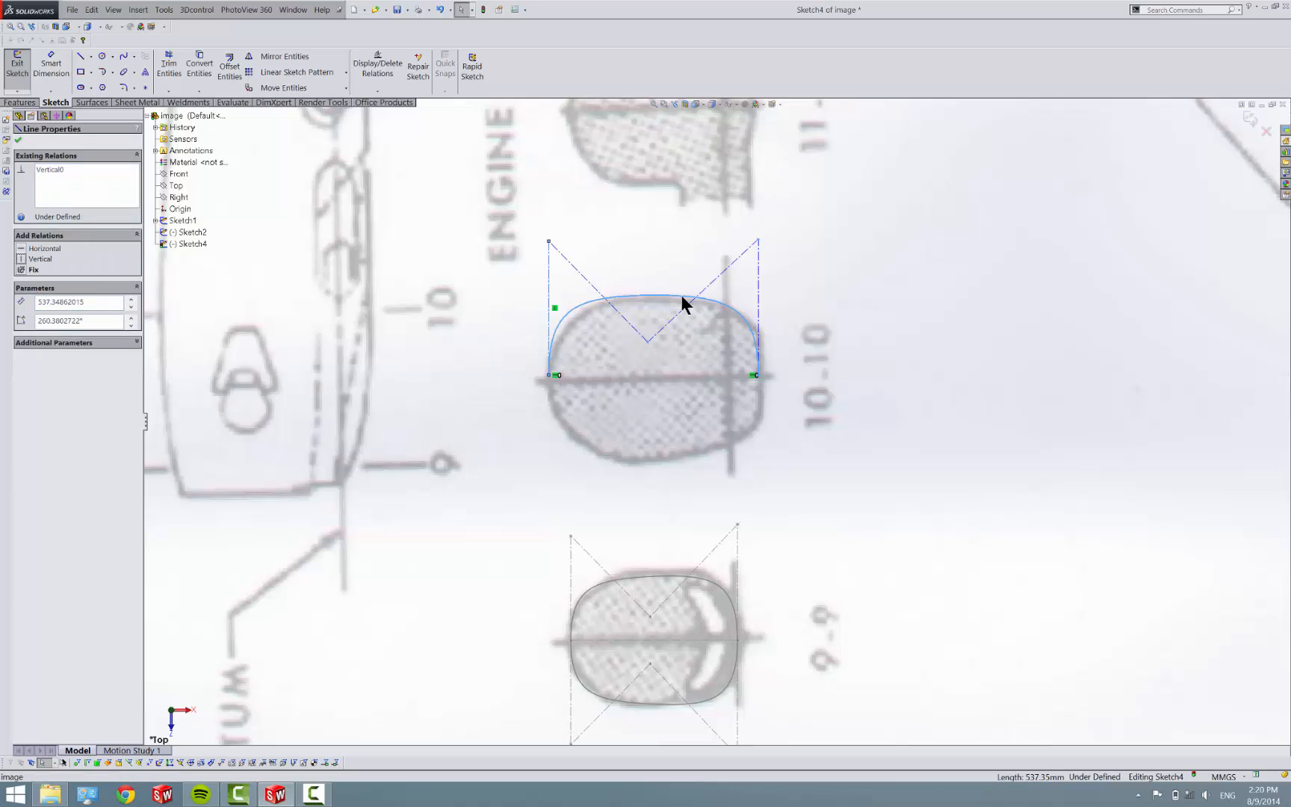
{"action": "left_click", "coordinate": [756, 293]}
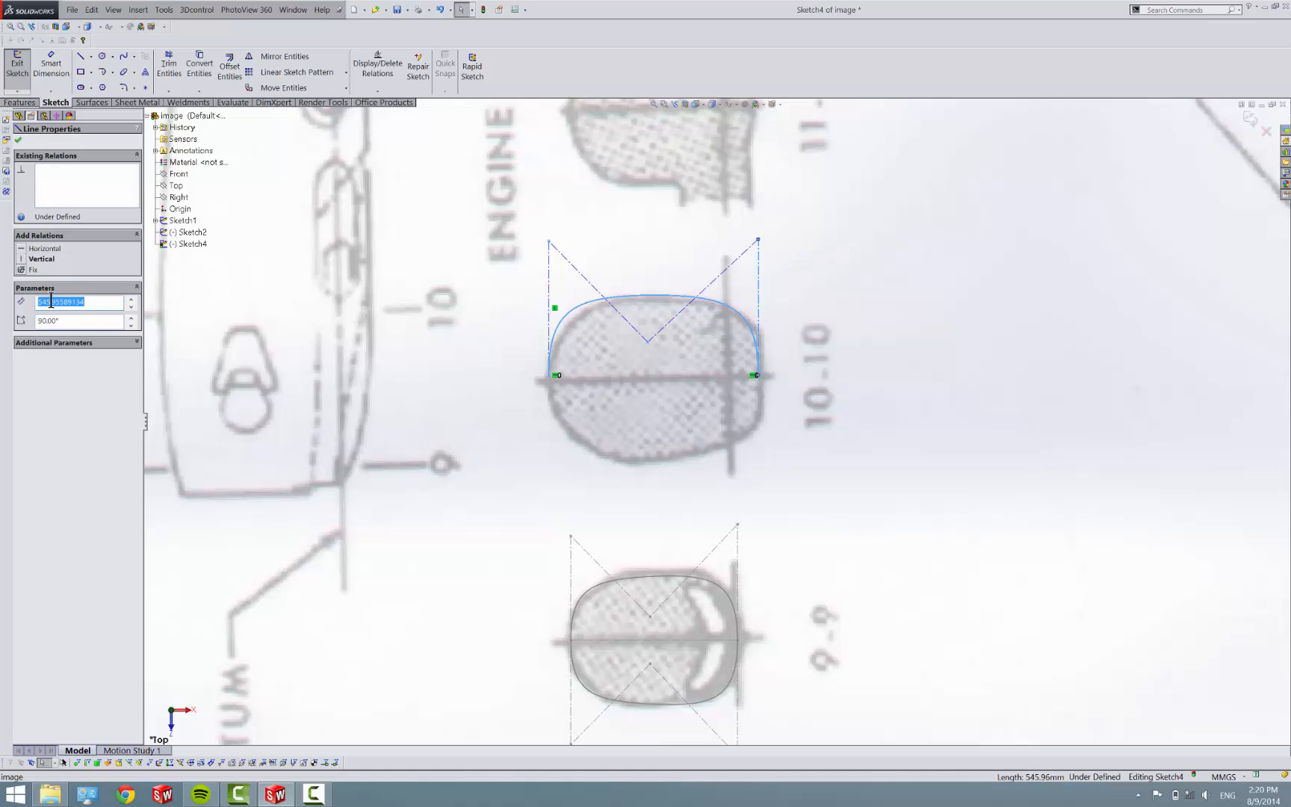
{"action": "left_click", "coordinate": [42, 260]}
{"action": "key", "text": "Escape"}
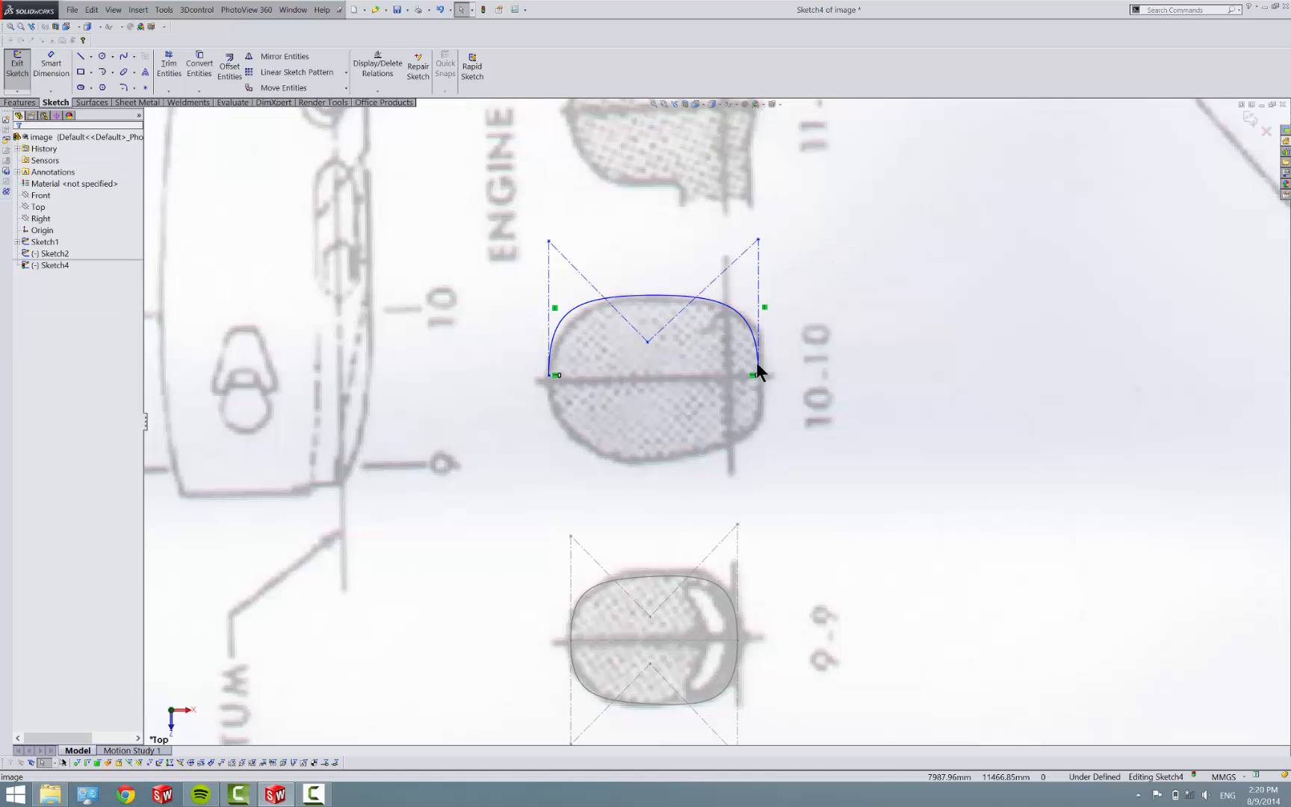
Step: Reshape the section 10-10 spline to the blueprint outline by repositioning its endpoint on the datum side and its three inner control vertices
{"action": "left_click_drag", "start_coordinate": [758, 377], "coordinate": [763, 375]}
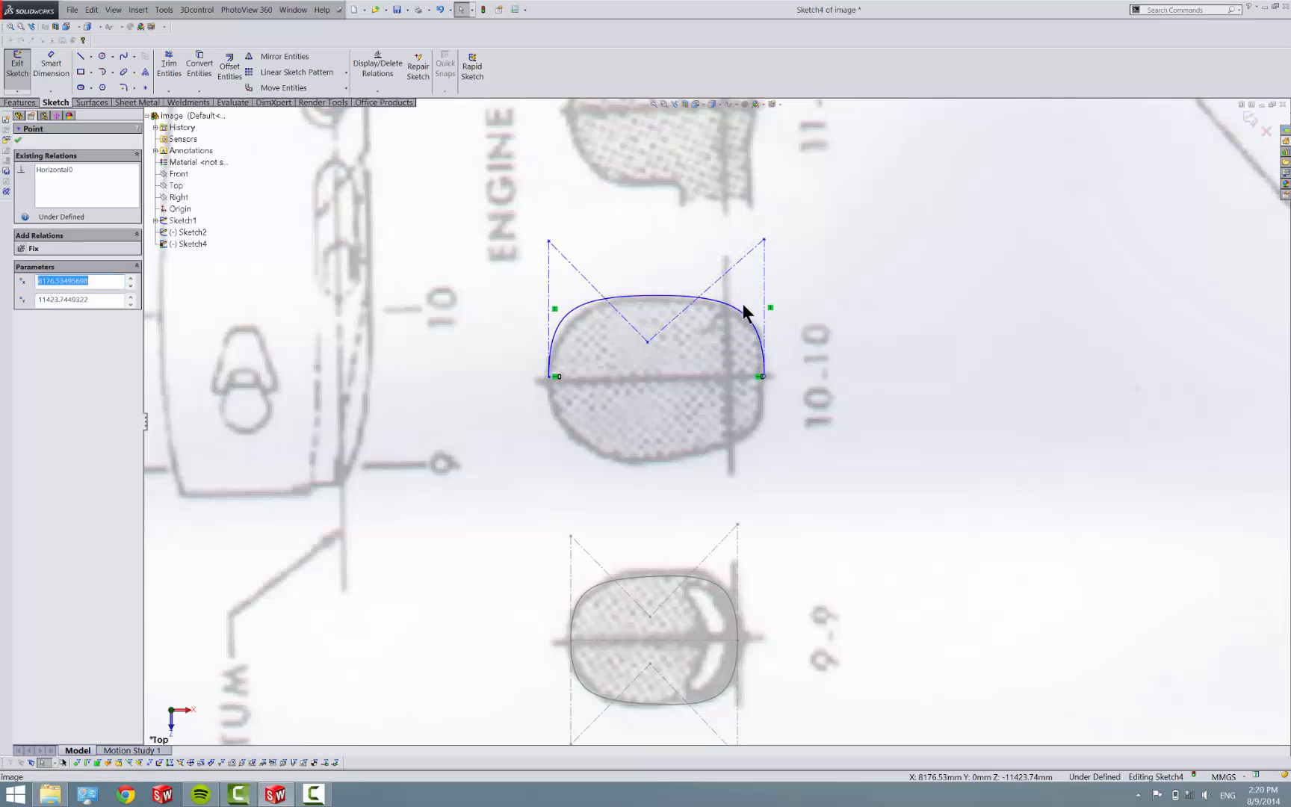
{"action": "mouse_move", "coordinate": [649, 343]}
{"action": "left_mouse_down"}
{"action": "mouse_move", "coordinate": [655, 364]}
{"action": "mouse_move", "coordinate": [654, 349]}
{"action": "left_mouse_up"}
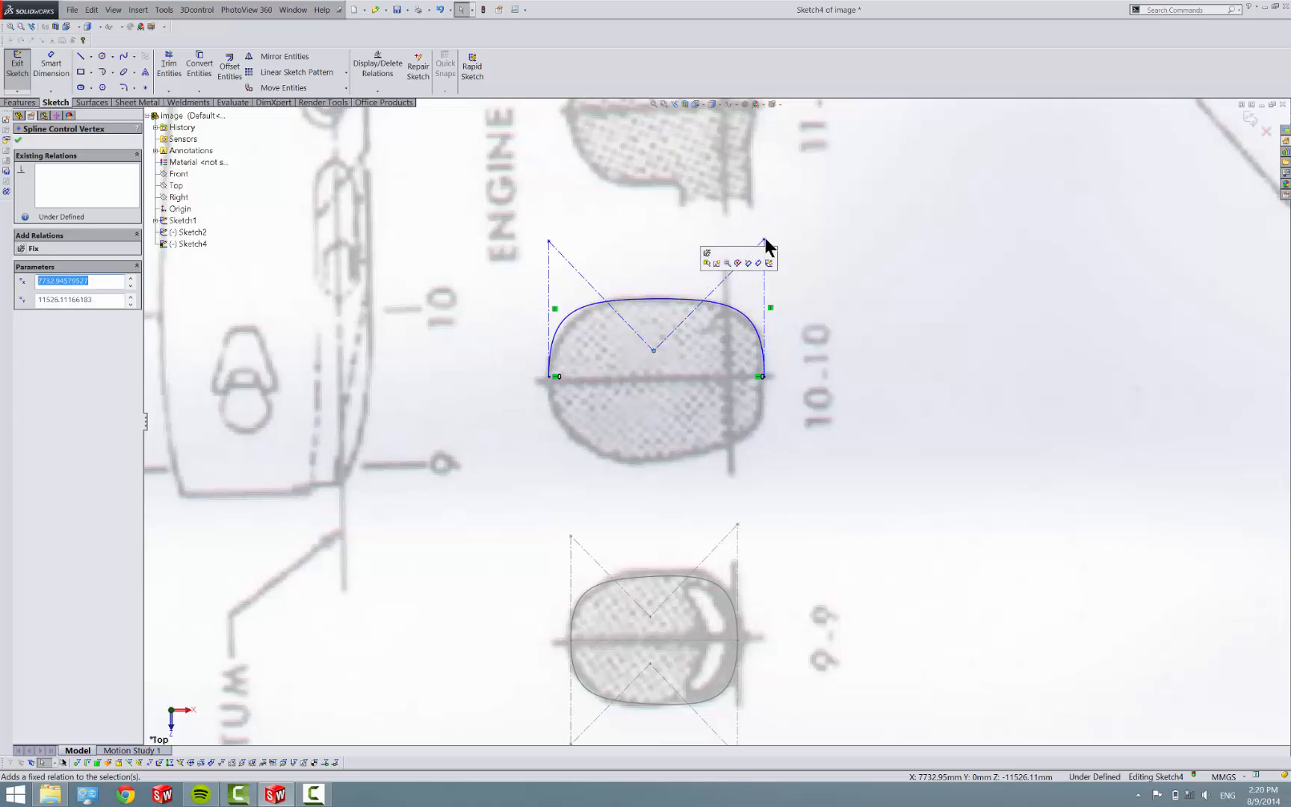
{"action": "left_click_drag", "start_coordinate": [764, 241], "coordinate": [754, 279]}
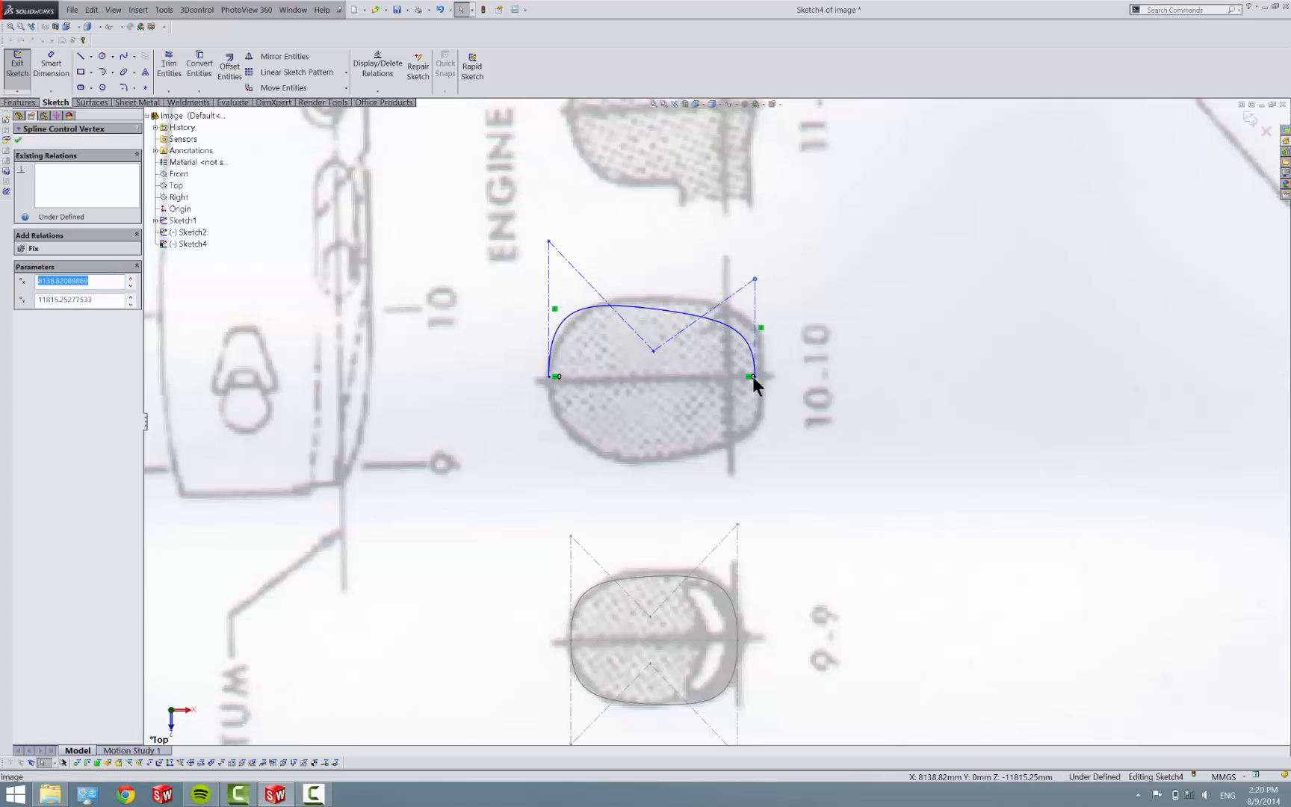
{"action": "left_click_drag", "start_coordinate": [752, 376], "coordinate": [763, 375]}
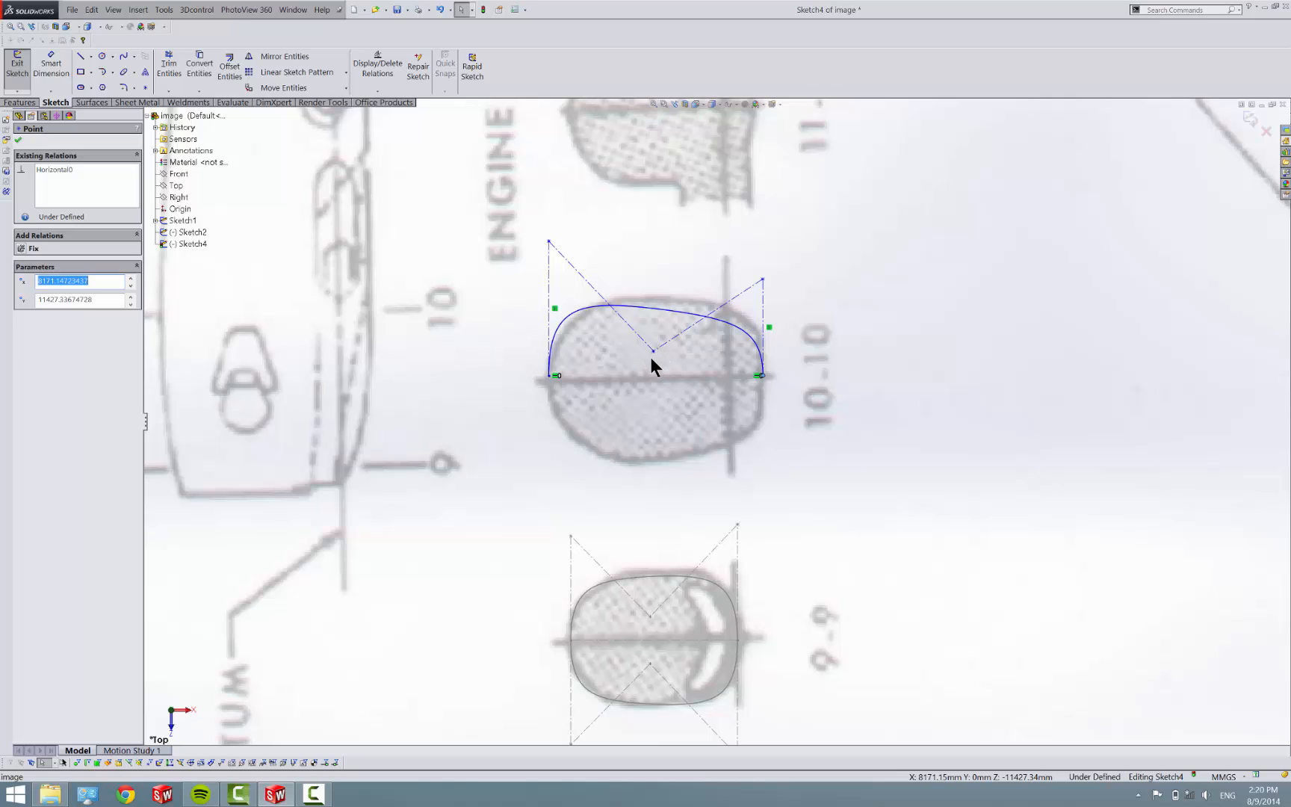
{"action": "left_click_drag", "start_coordinate": [654, 350], "coordinate": [706, 319]}
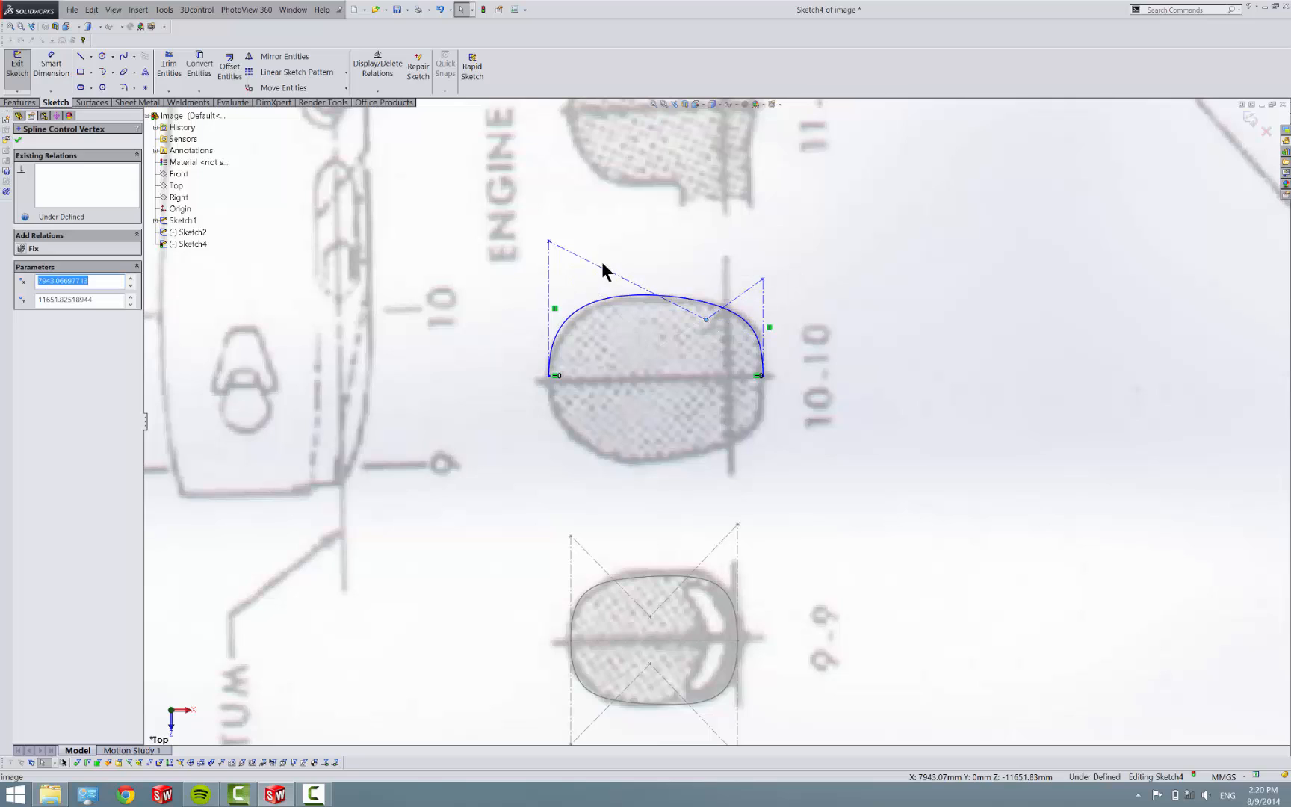
{"action": "left_click", "coordinate": [551, 245]}
{"action": "left_click_drag", "start_coordinate": [549, 242], "coordinate": [552, 251]}
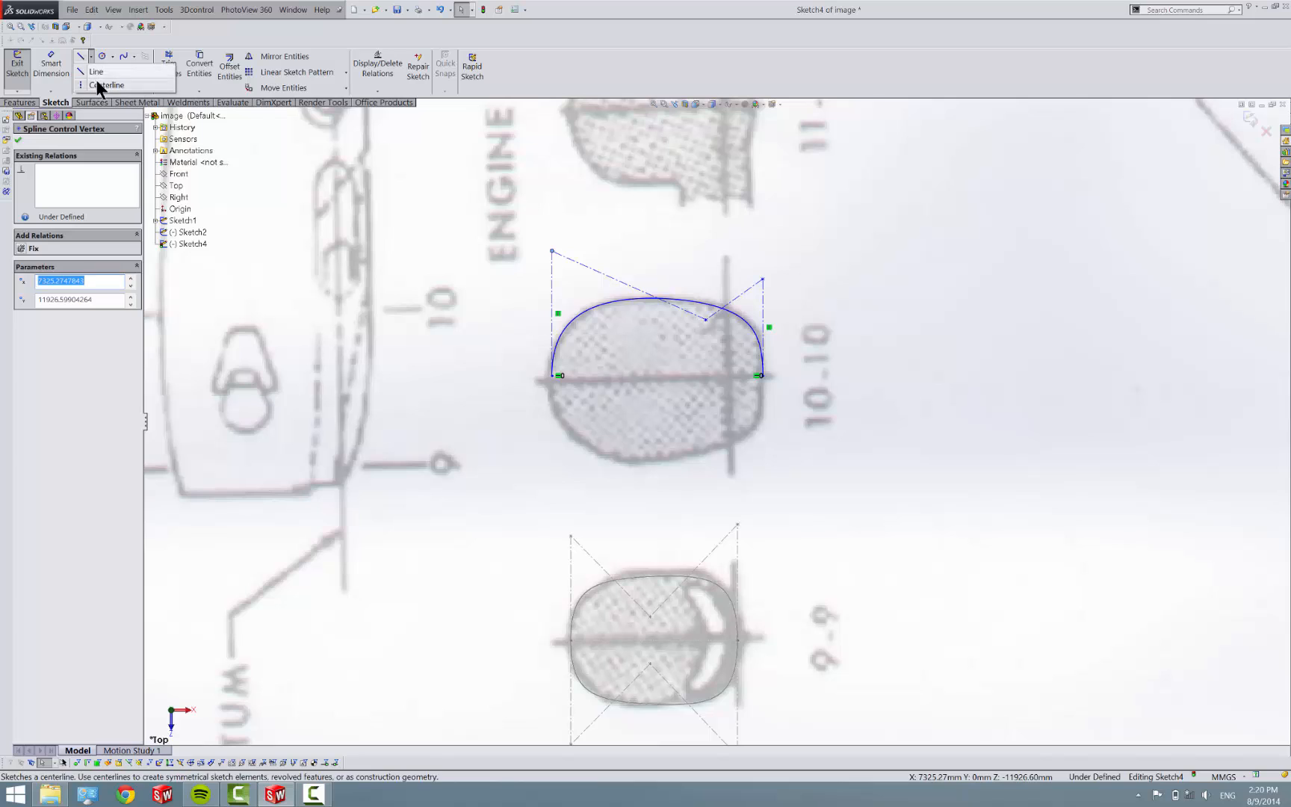
Step: Draw a horizontal centreline between the two endpoints of the section 10-10 spline
{"action": "left_click", "coordinate": [553, 375]}
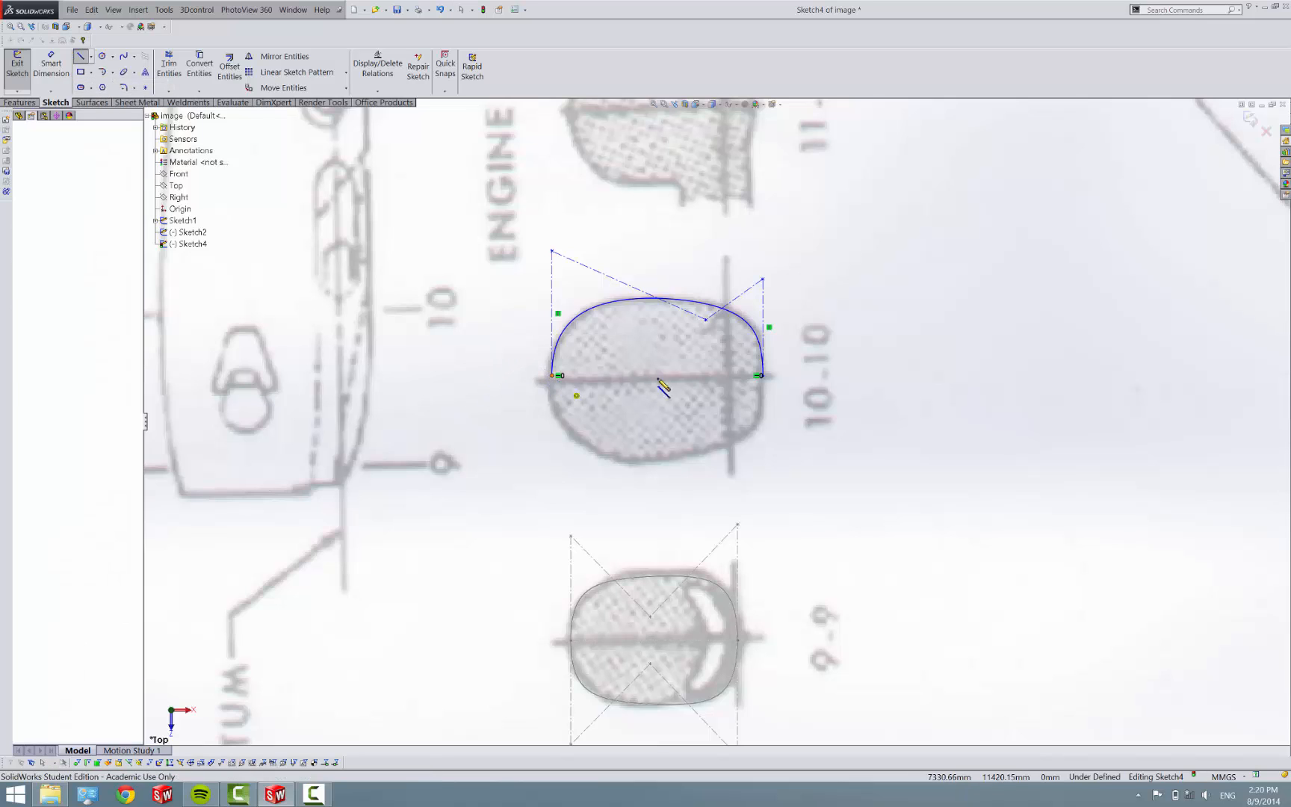
{"action": "left_click", "coordinate": [763, 376]}
{"action": "key", "text": "Escape"}
Step: Mirror the section 10-10 spline about its horizontal centreline and shift the centreline slightly down to fit the blueprint outline
{"action": "left_click", "coordinate": [256, 58]}
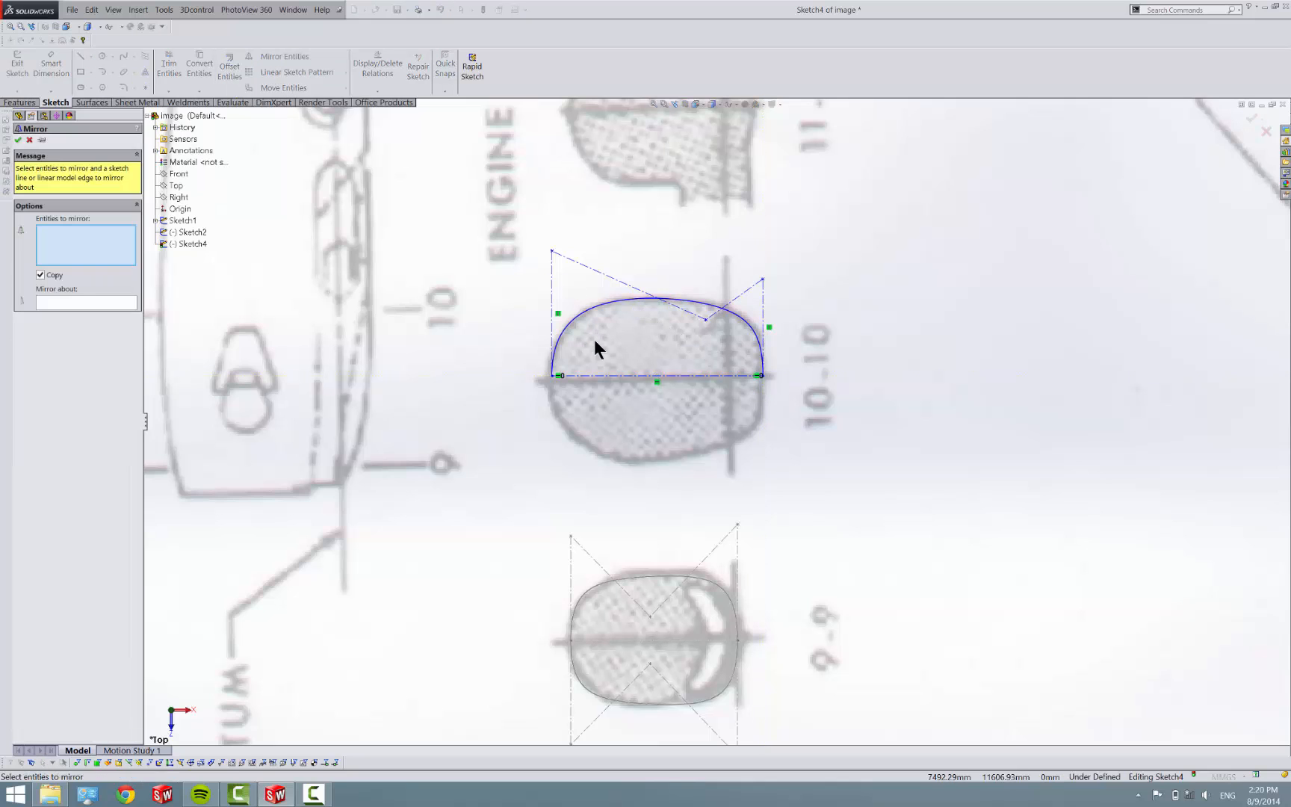
{"action": "left_click", "coordinate": [567, 323]}
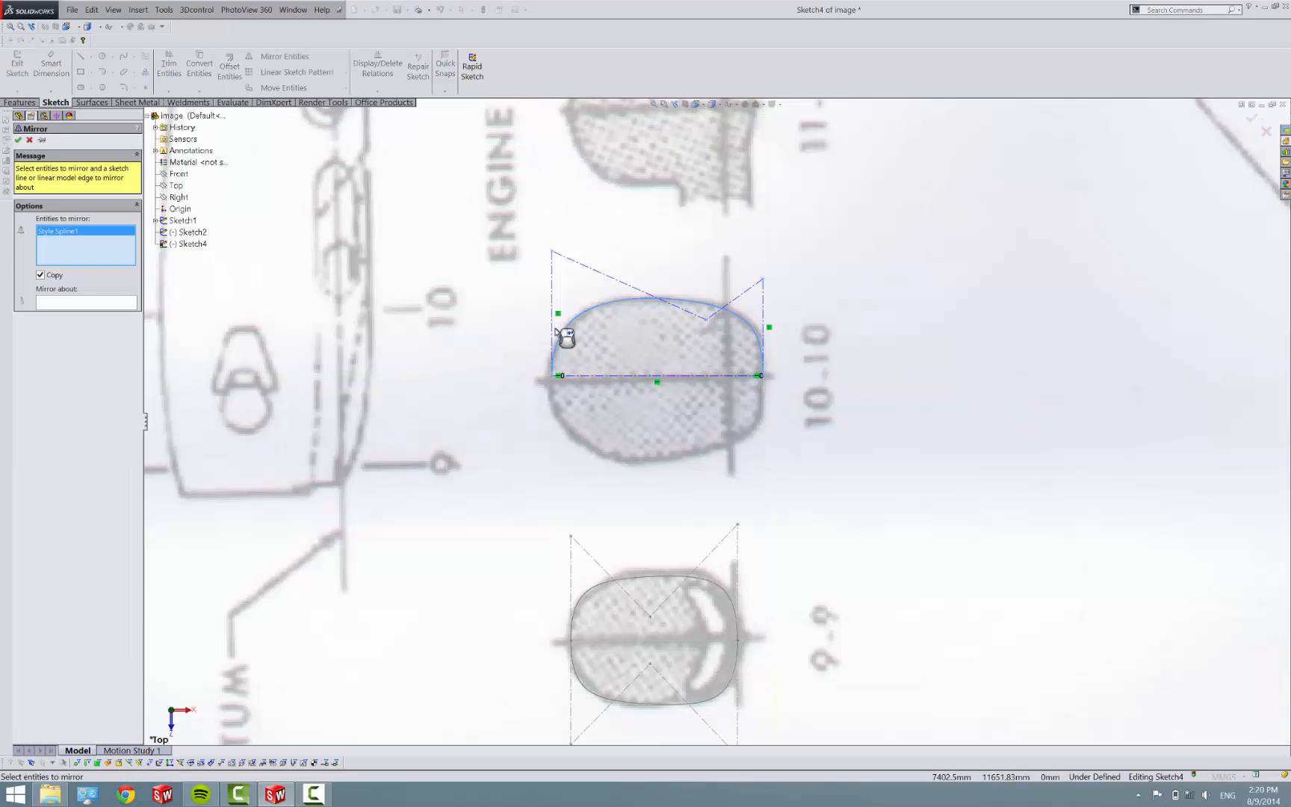
{"action": "left_click", "coordinate": [89, 303]}
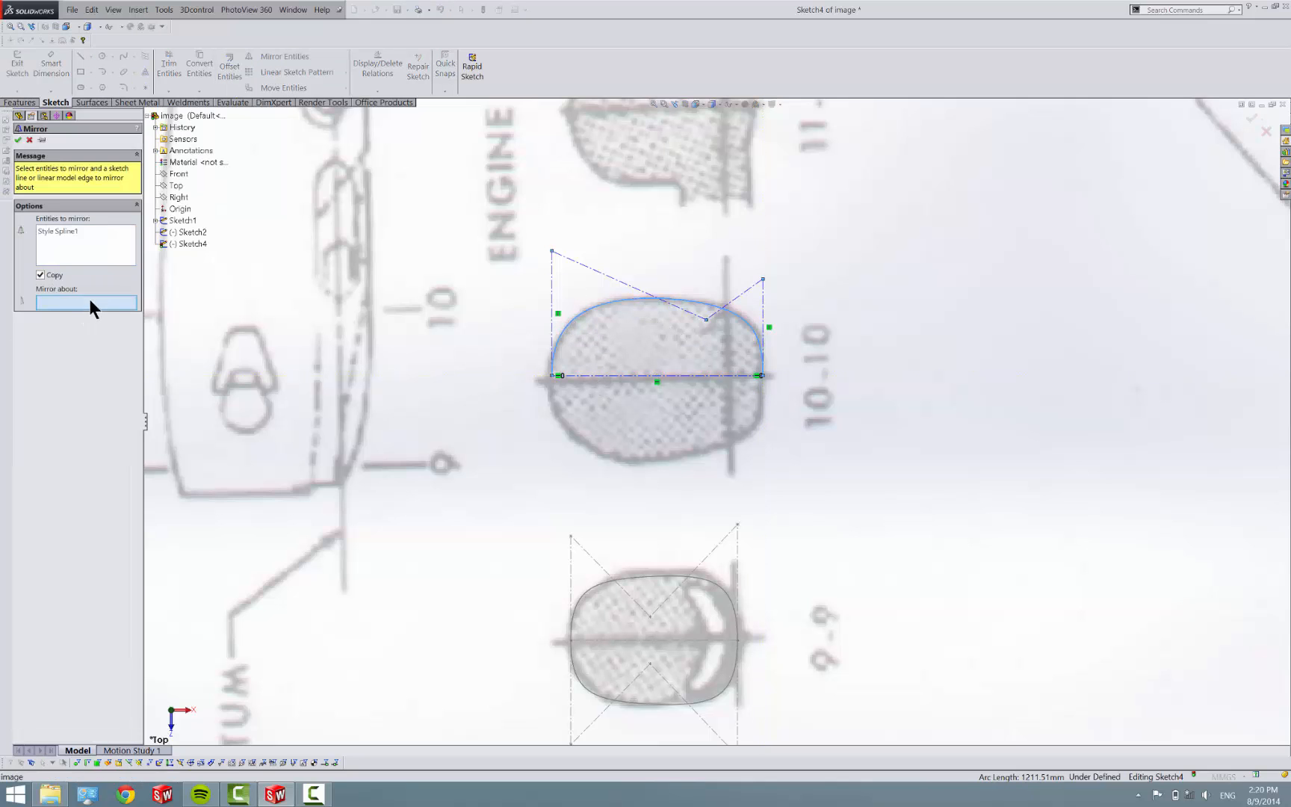
{"action": "left_click", "coordinate": [602, 377]}
{"action": "left_click", "coordinate": [18, 140]}
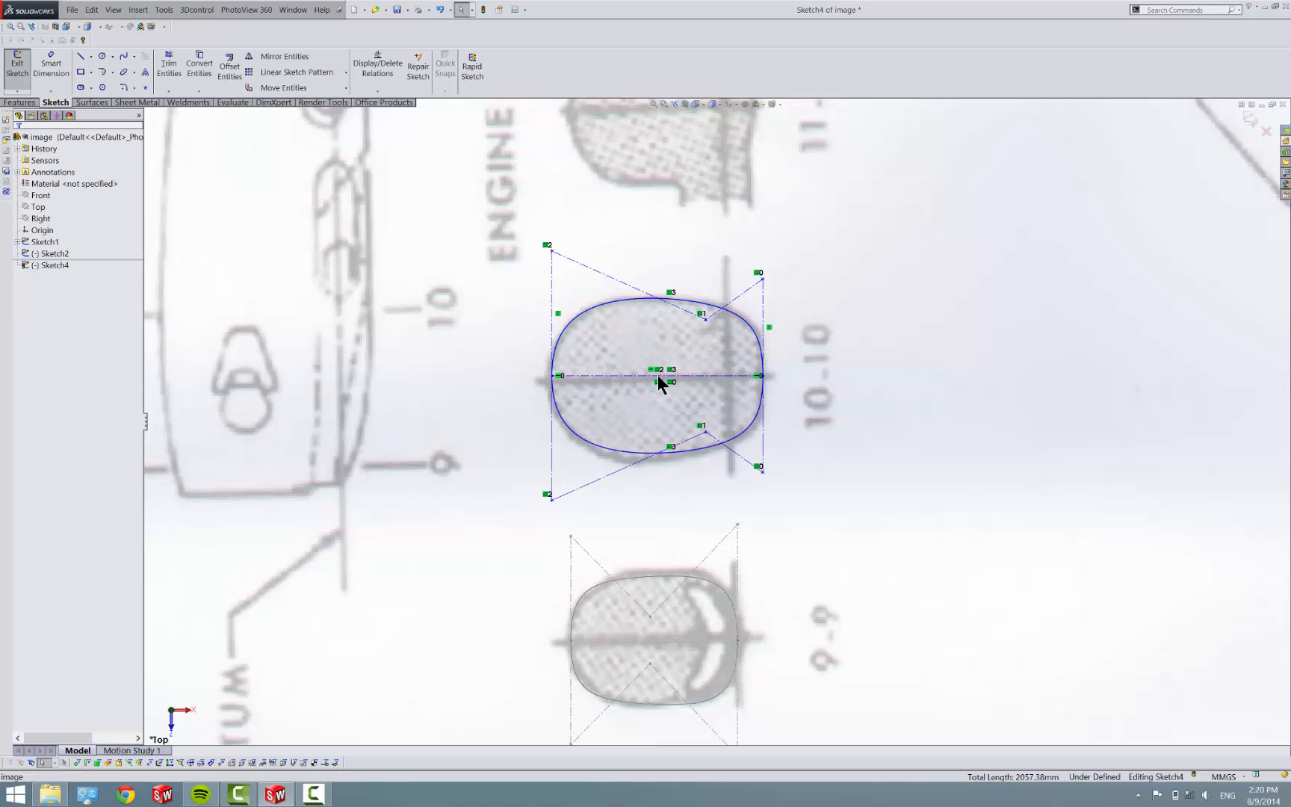
{"action": "mouse_move", "coordinate": [656, 375]}
{"action": "left_mouse_down"}
{"action": "mouse_move", "coordinate": [660, 389]}
{"action": "mouse_move", "coordinate": [659, 377]}
{"action": "left_mouse_up"}
{"action": "left_click", "coordinate": [425, 330]}
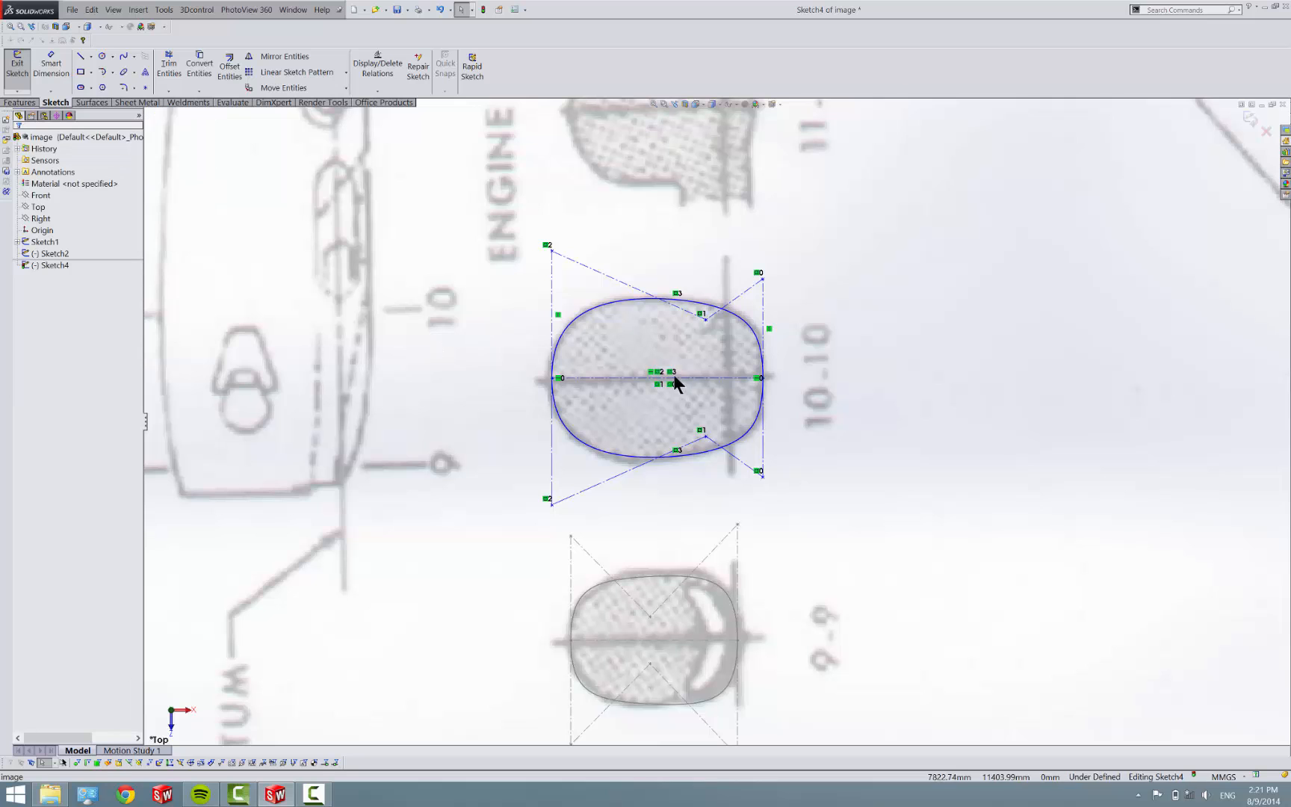
Step: Examine where the wing datum line crosses nacelle sections 9-9 and 10-10 on the blueprint
{"action": "scroll", "coordinate": [753, 346], "scroll_direction": "down", "scroll_amount": 3}
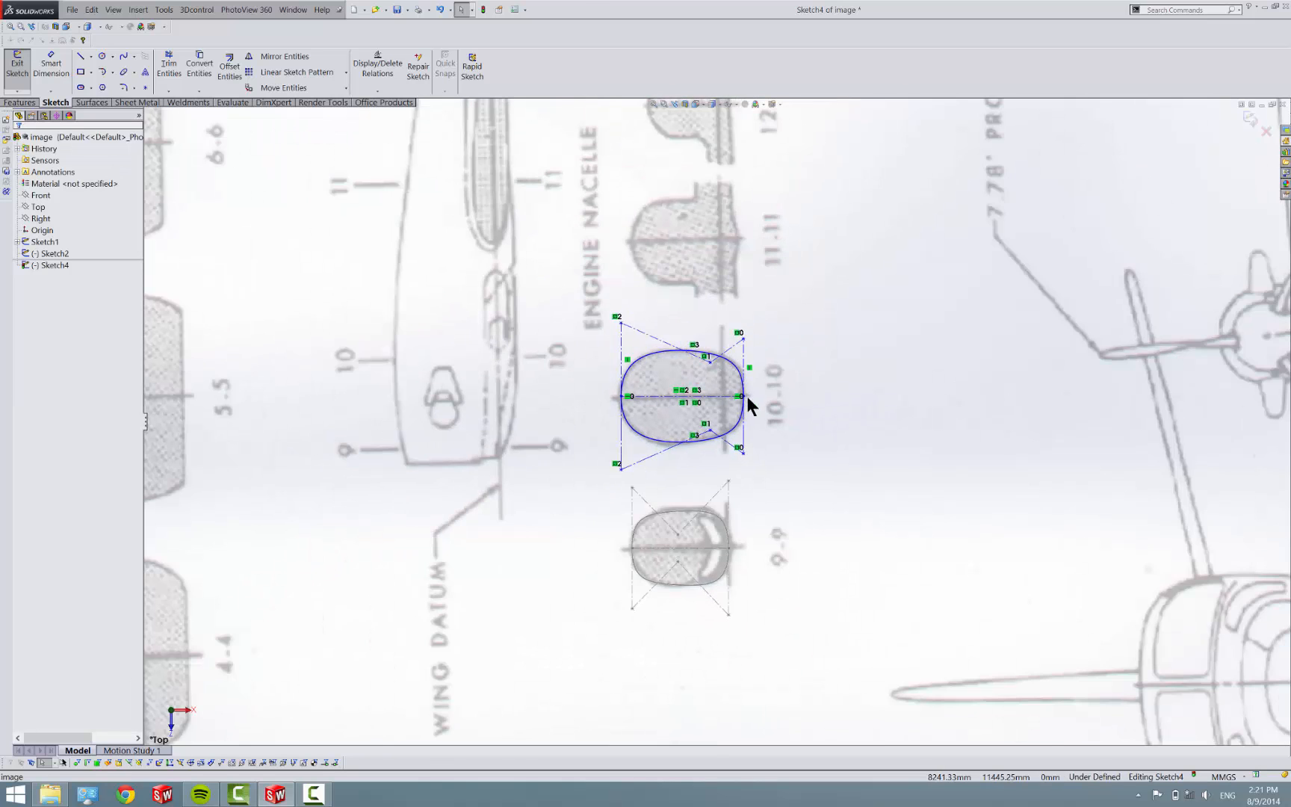
{"action": "scroll", "coordinate": [744, 373], "scroll_direction": "down", "scroll_amount": 3}
{"action": "scroll", "coordinate": [736, 338], "scroll_direction": "down", "scroll_amount": 2}
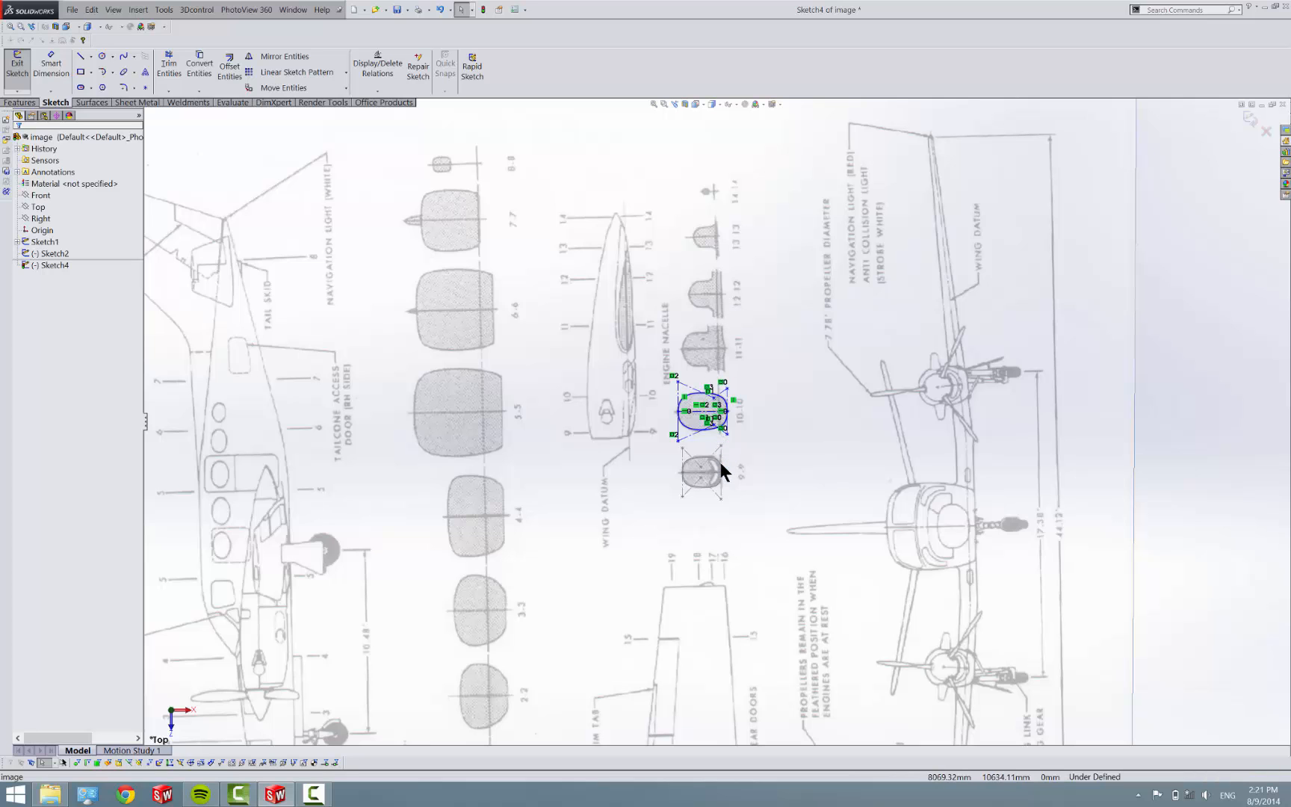
{"action": "scroll", "coordinate": [718, 459], "scroll_direction": "up", "scroll_amount": 3}
{"action": "scroll", "coordinate": [719, 404], "scroll_direction": "up", "scroll_amount": 3}
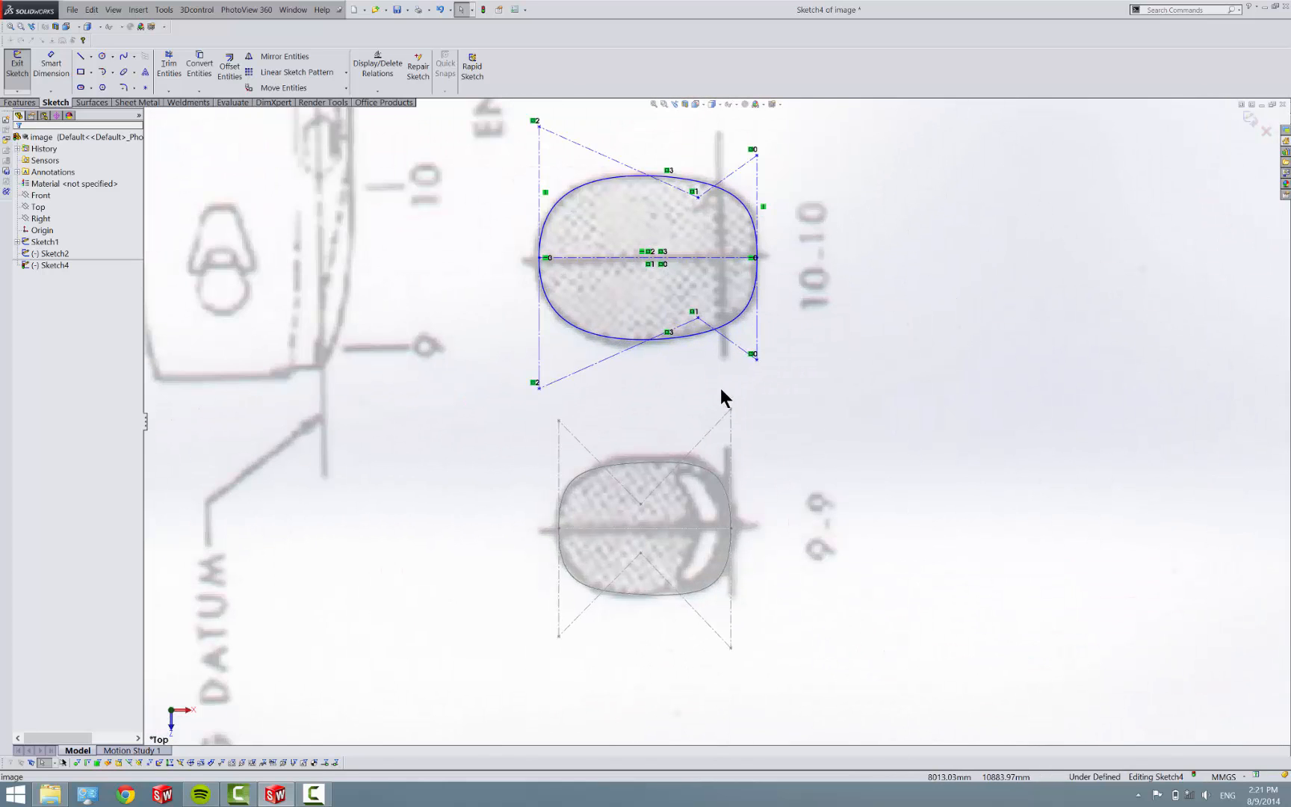
{"action": "left_click", "coordinate": [732, 527]}
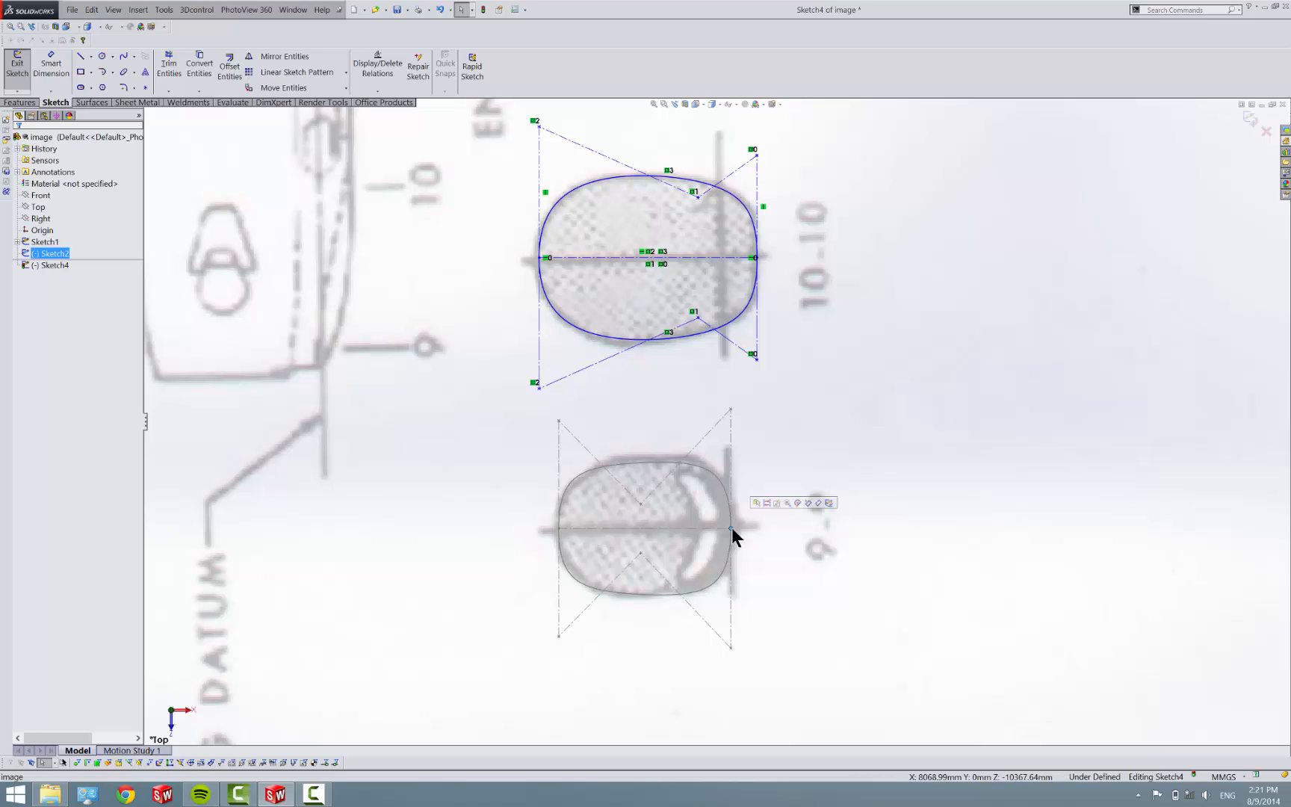
{"action": "left_click", "coordinate": [706, 257]}
{"action": "left_click", "coordinate": [621, 226]}
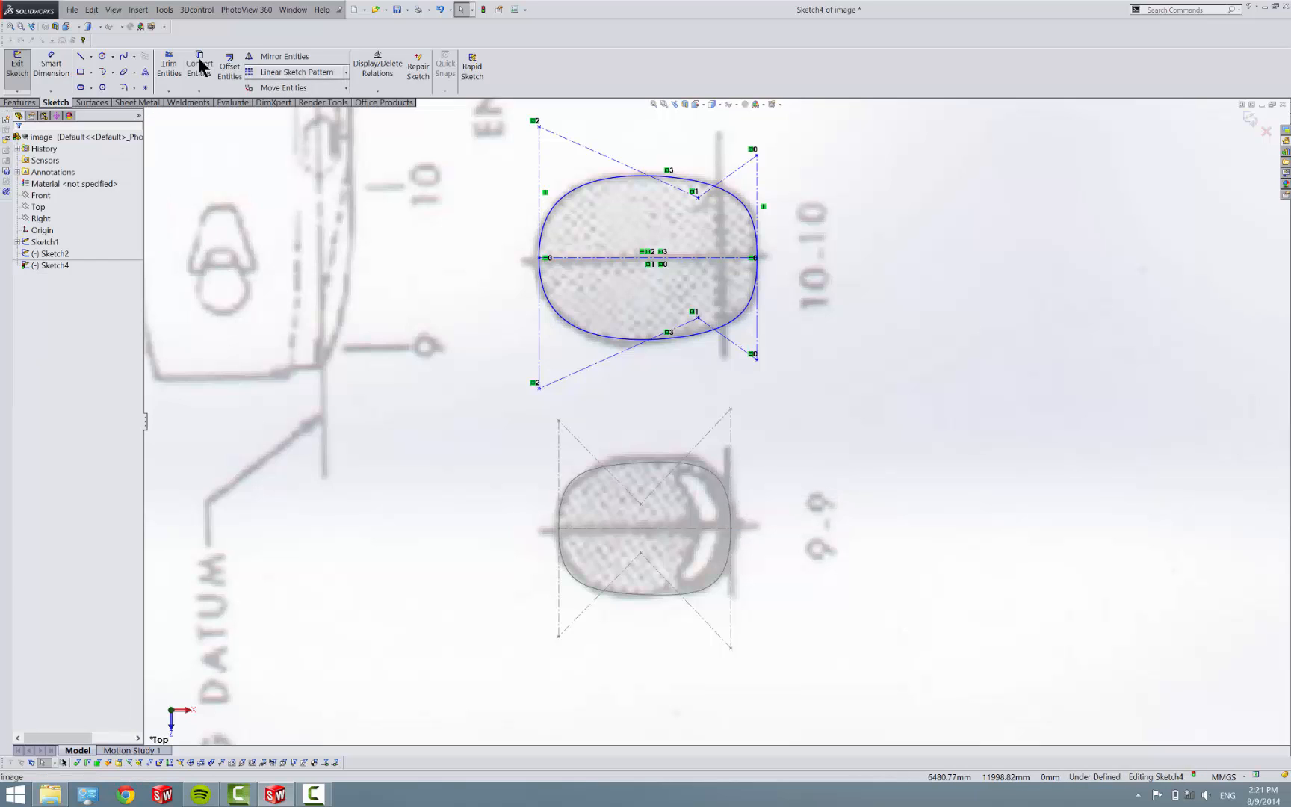
Step: Sketch a vertical centreline about 910 mm long through section 10-10 along the blueprint's wing datum line
{"action": "left_click", "coordinate": [93, 52]}
{"action": "left_click", "coordinate": [101, 91]}
{"action": "left_click", "coordinate": [91, 68]}
{"action": "left_click", "coordinate": [91, 57]}
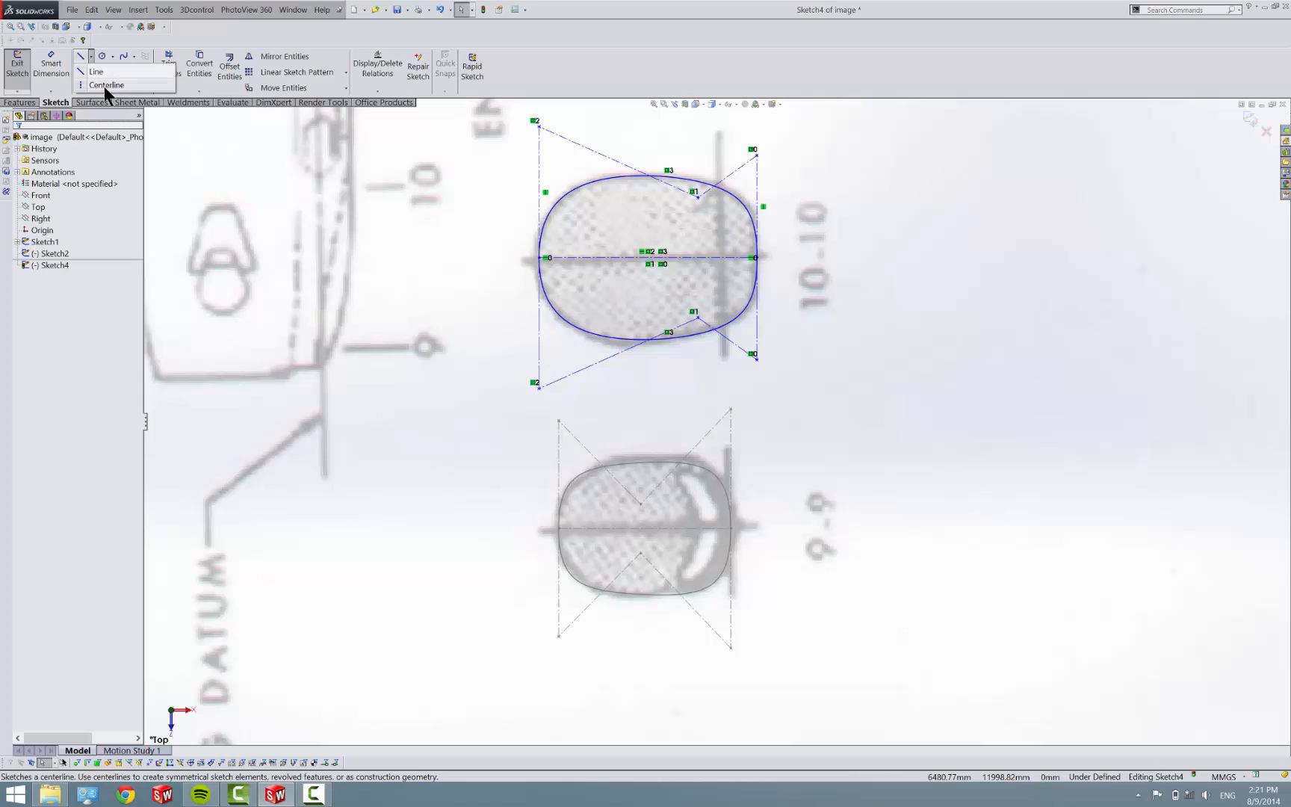
{"action": "left_click", "coordinate": [104, 86]}
{"action": "left_click", "coordinate": [719, 133]}
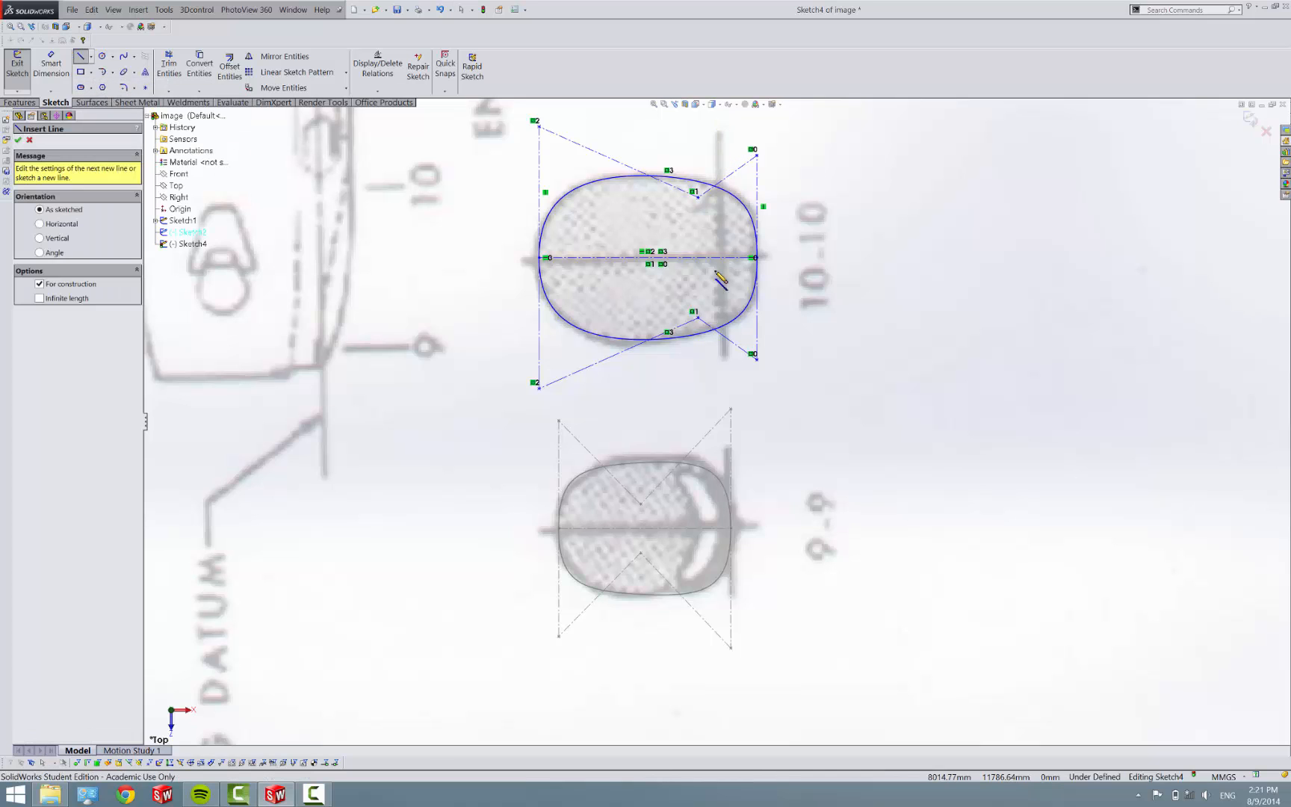
{"action": "left_click", "coordinate": [718, 366]}
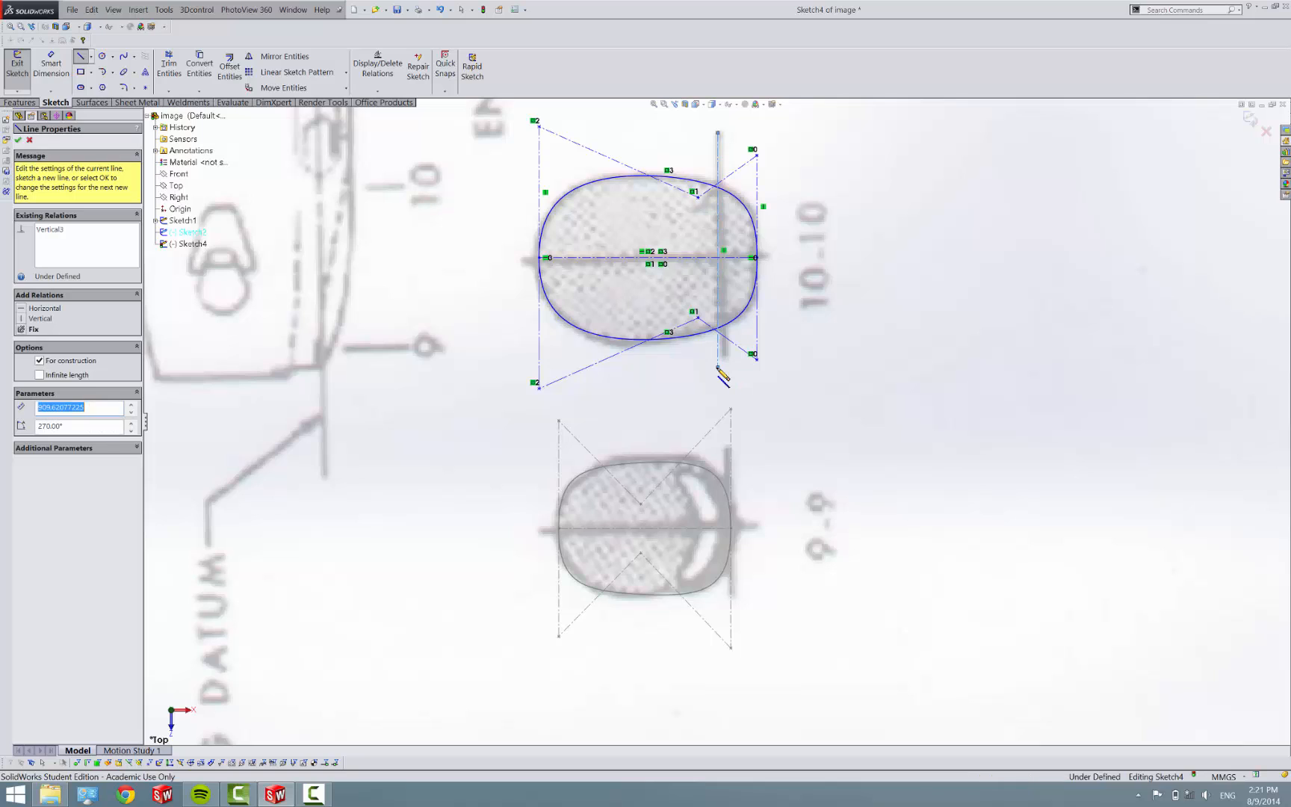
{"action": "key", "text": "Escape"}
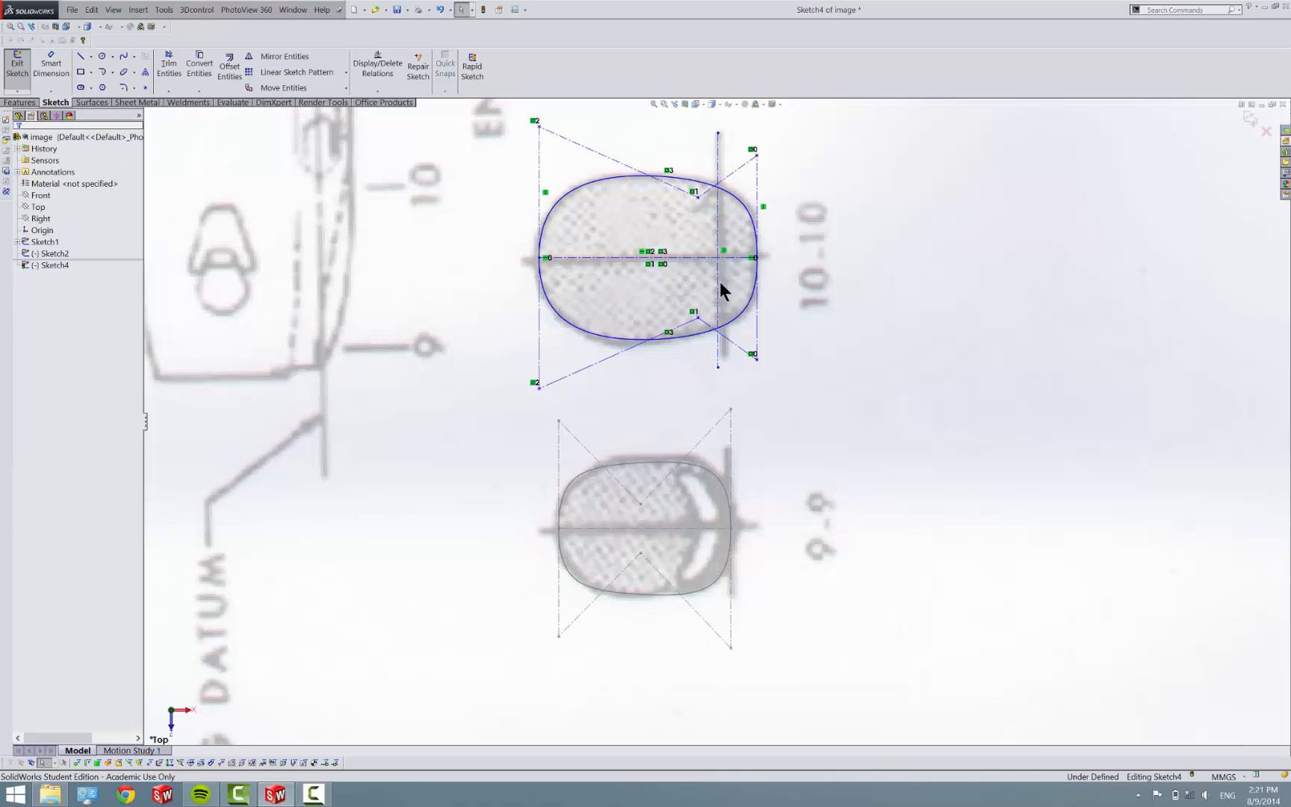
Step: Shift section 10-10's vertical centreline slightly sideways to align it with the blueprint's wing datum line
{"action": "left_click", "coordinate": [727, 281]}
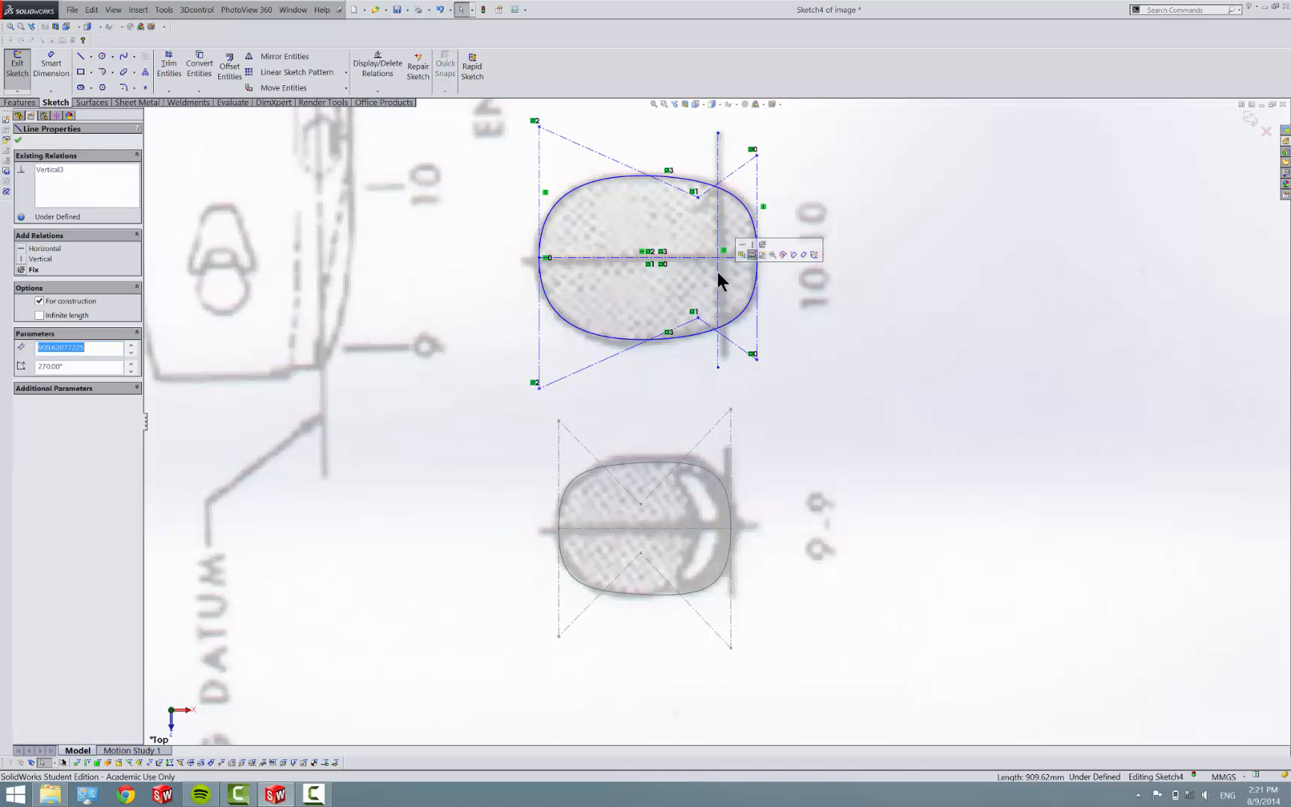
{"action": "mouse_move", "coordinate": [722, 281]}
{"action": "left_mouse_down"}
{"action": "mouse_move", "coordinate": [736, 288]}
{"action": "mouse_move", "coordinate": [722, 286]}
{"action": "left_mouse_up"}
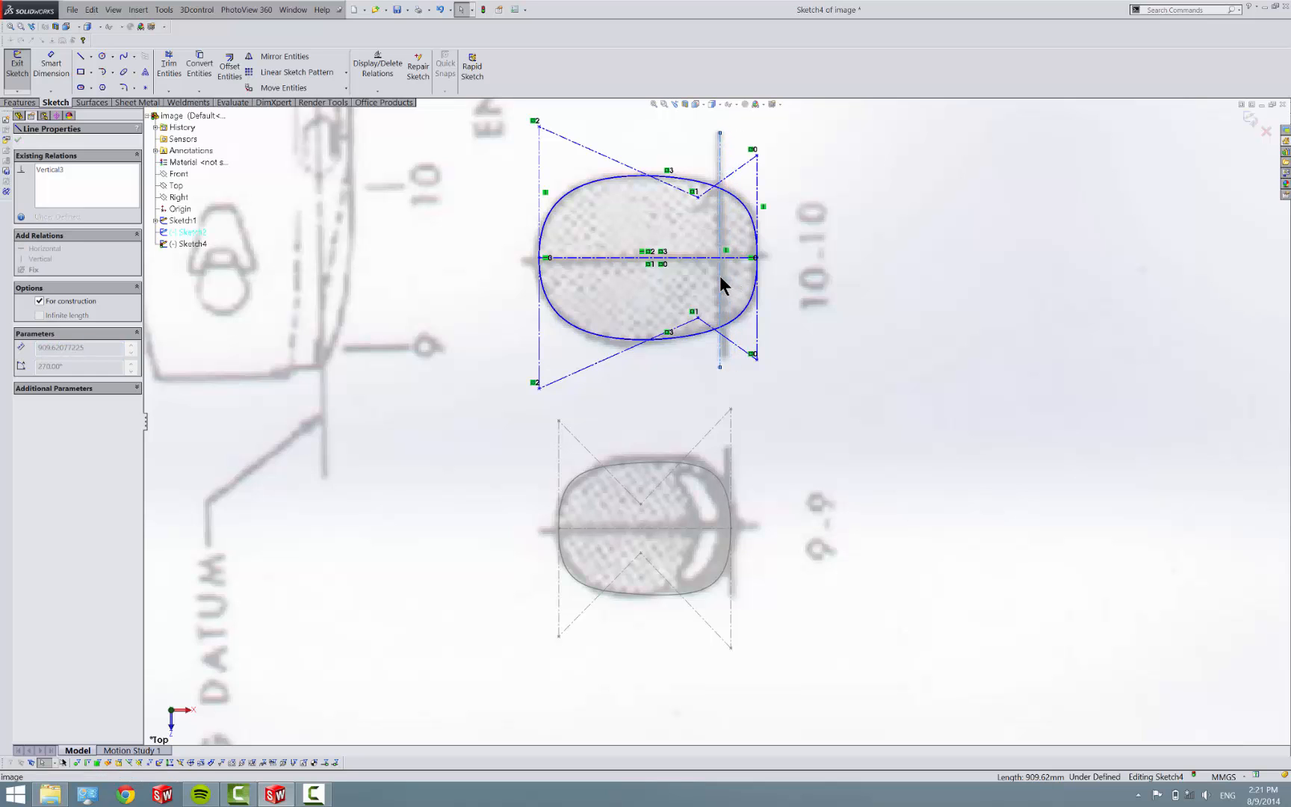
{"action": "left_click", "coordinate": [872, 315]}
Step: Create a new document from the part template
{"action": "scroll", "coordinate": [872, 315], "scroll_direction": "up", "scroll_amount": 5}
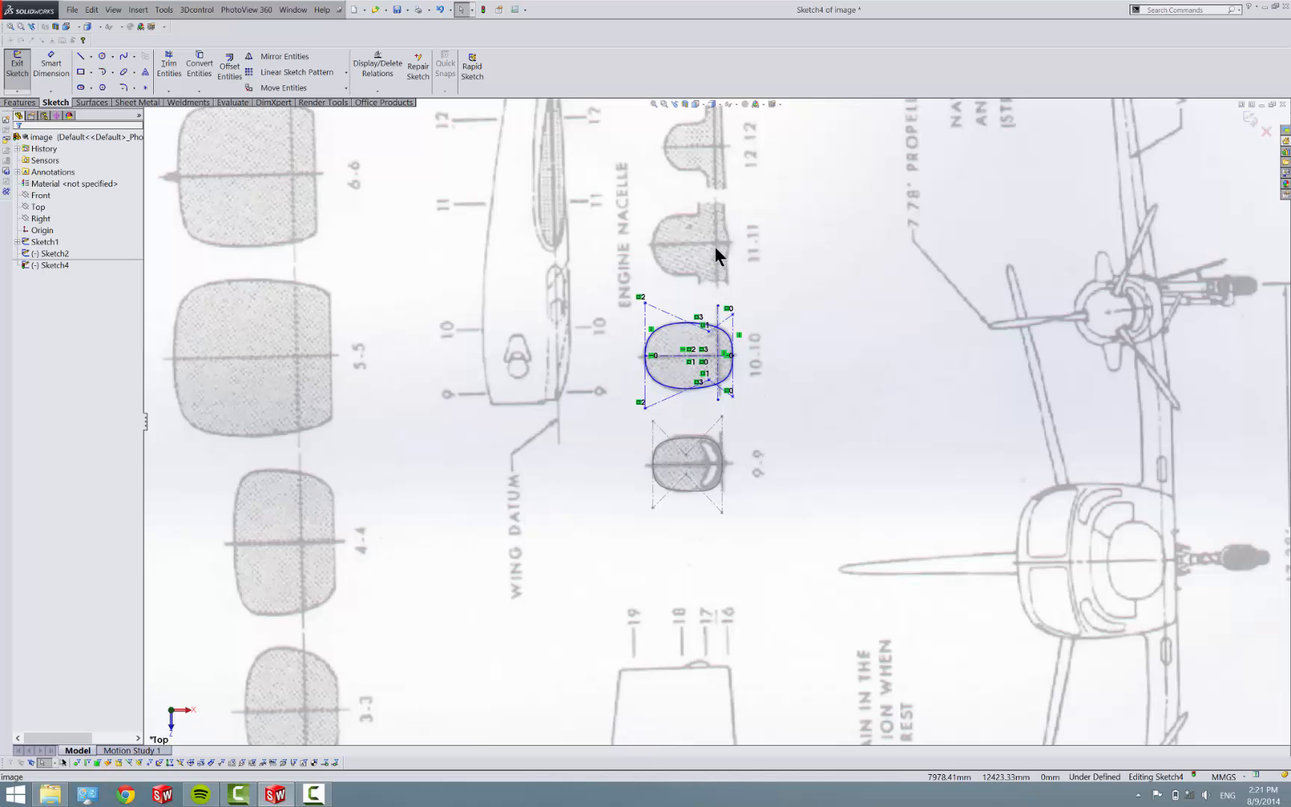
{"action": "scroll", "coordinate": [721, 238], "scroll_direction": "up", "scroll_amount": 3}
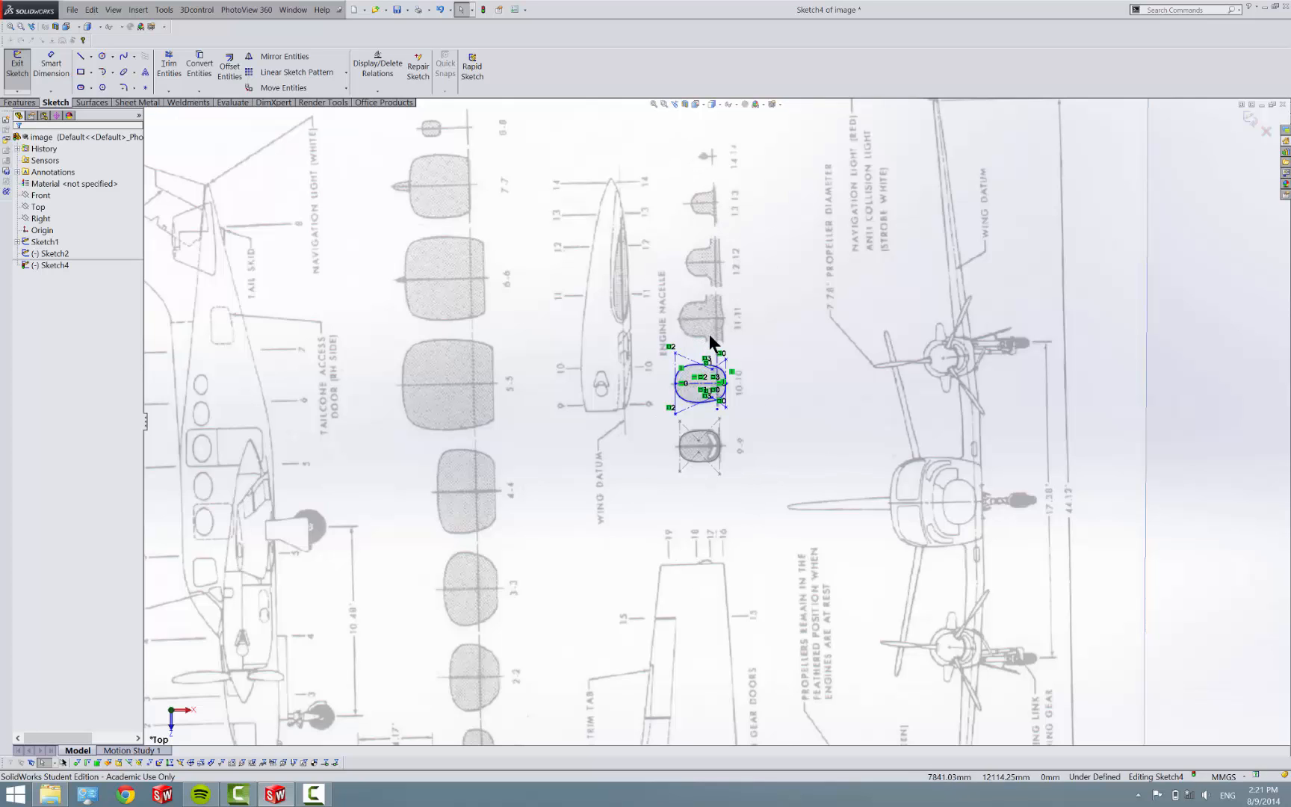
{"action": "scroll", "coordinate": [706, 329], "scroll_direction": "down", "scroll_amount": 5}
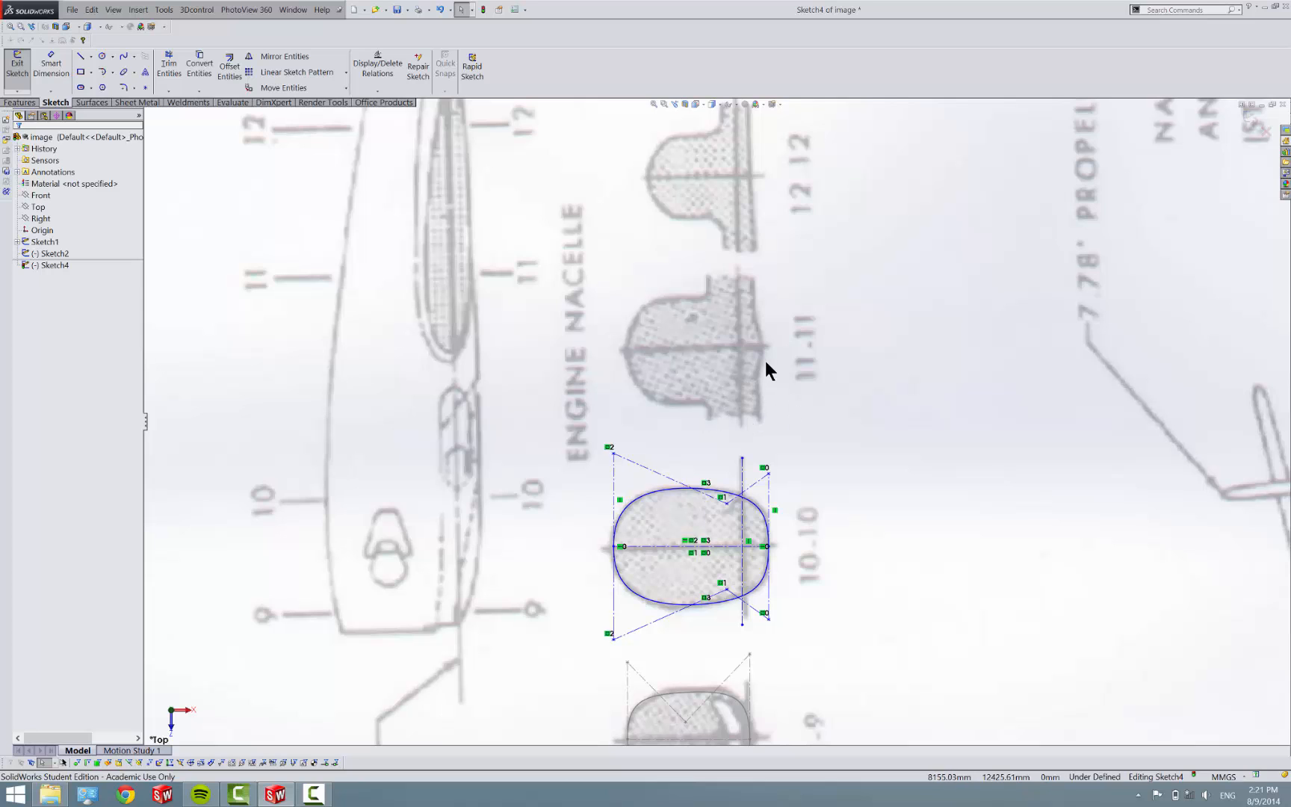
{"action": "scroll", "coordinate": [749, 352], "scroll_direction": "up", "scroll_amount": 5}
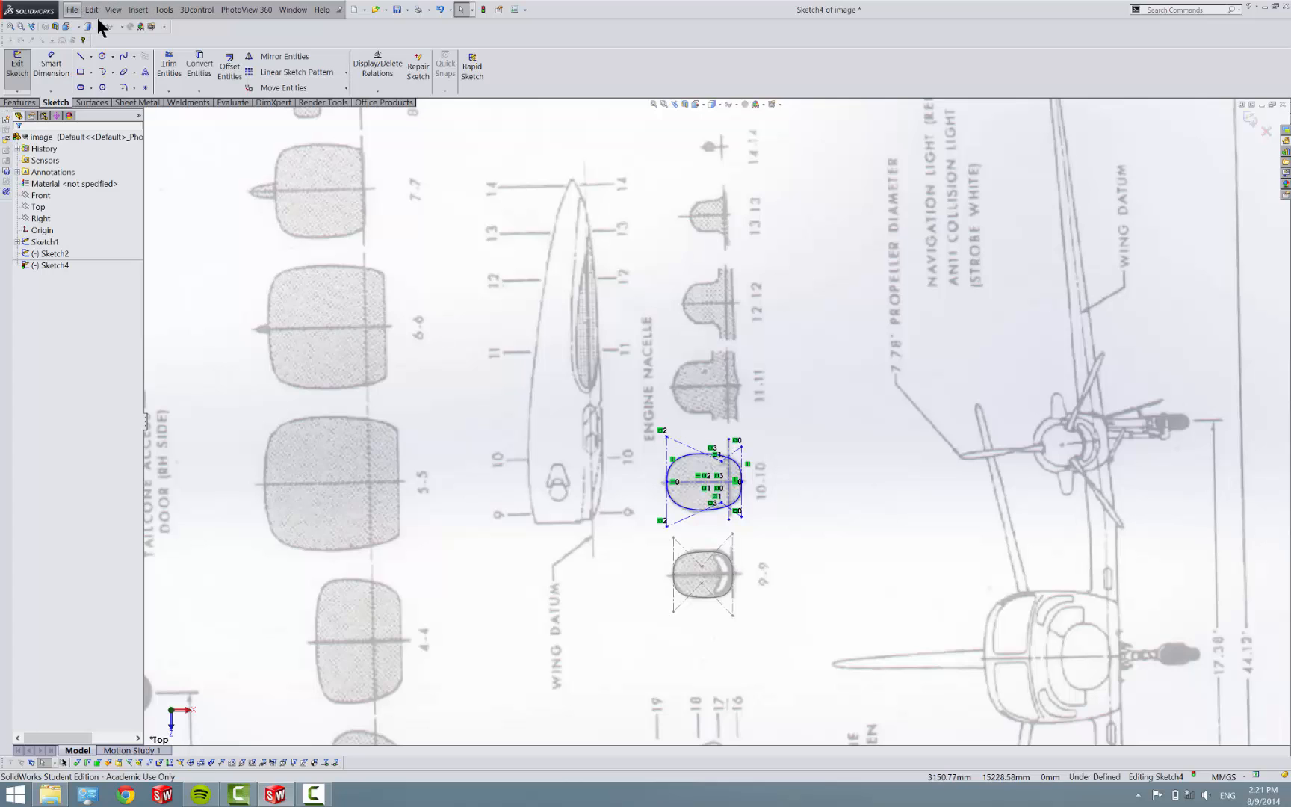
{"action": "left_click", "coordinate": [355, 9]}
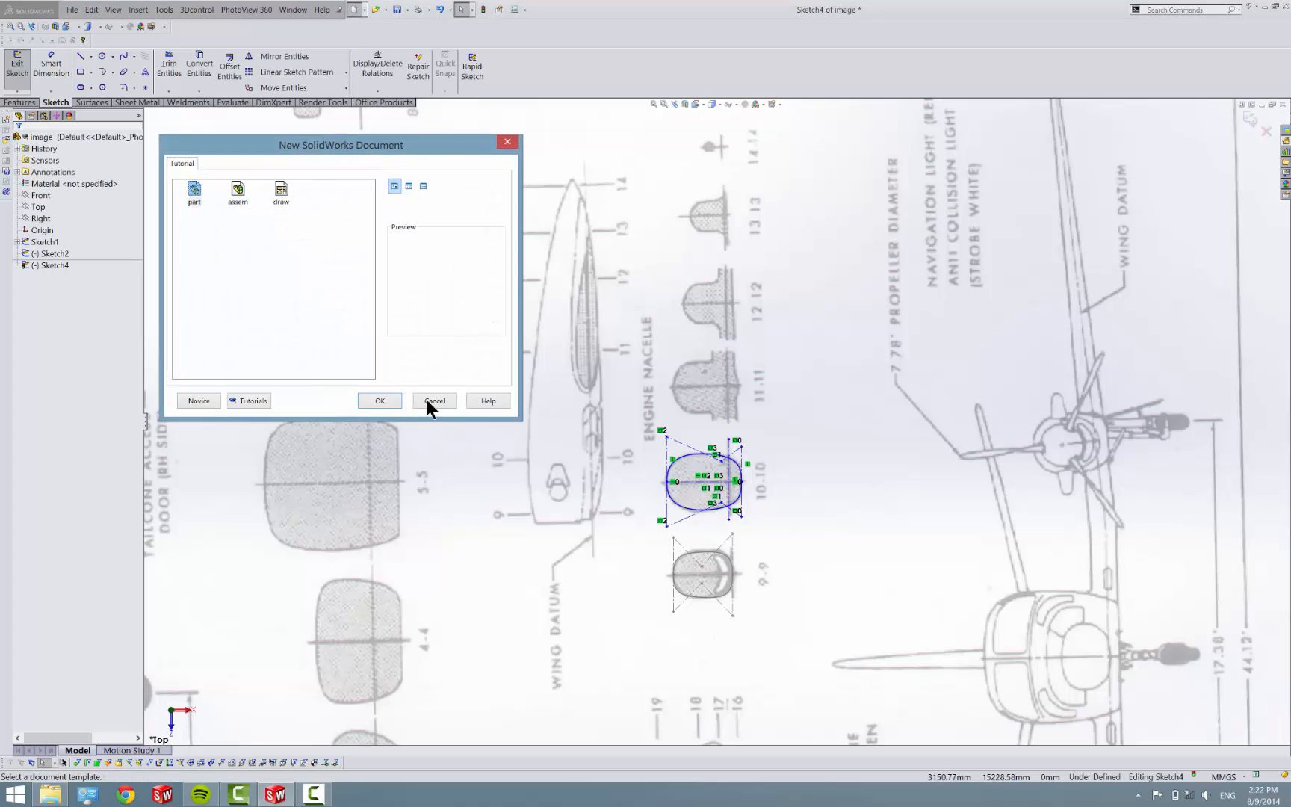
{"action": "left_click", "coordinate": [400, 402]}
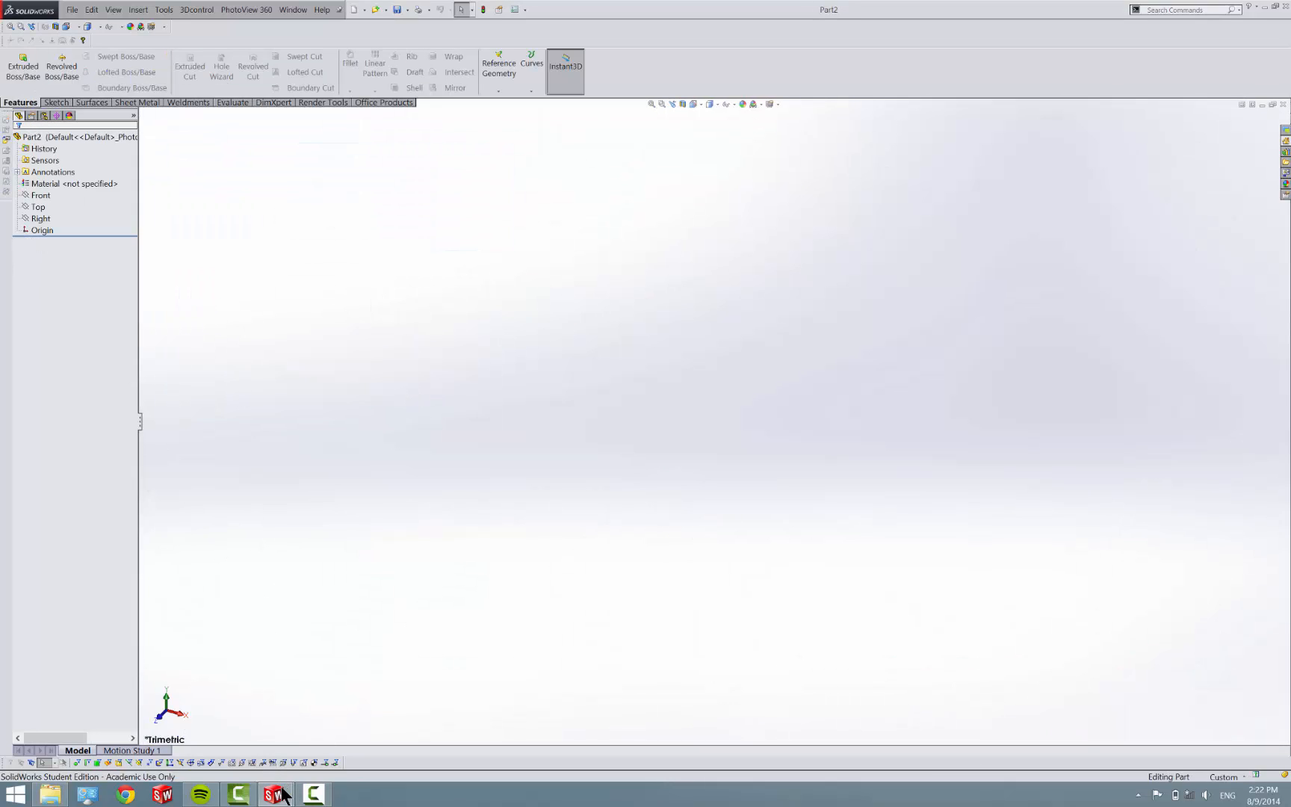
Step: Switch back to the blueprint part and its open section 10-10 sketch
{"action": "mouse_move", "coordinate": [283, 795]}
{"action": "left_click", "coordinate": [224, 721]}
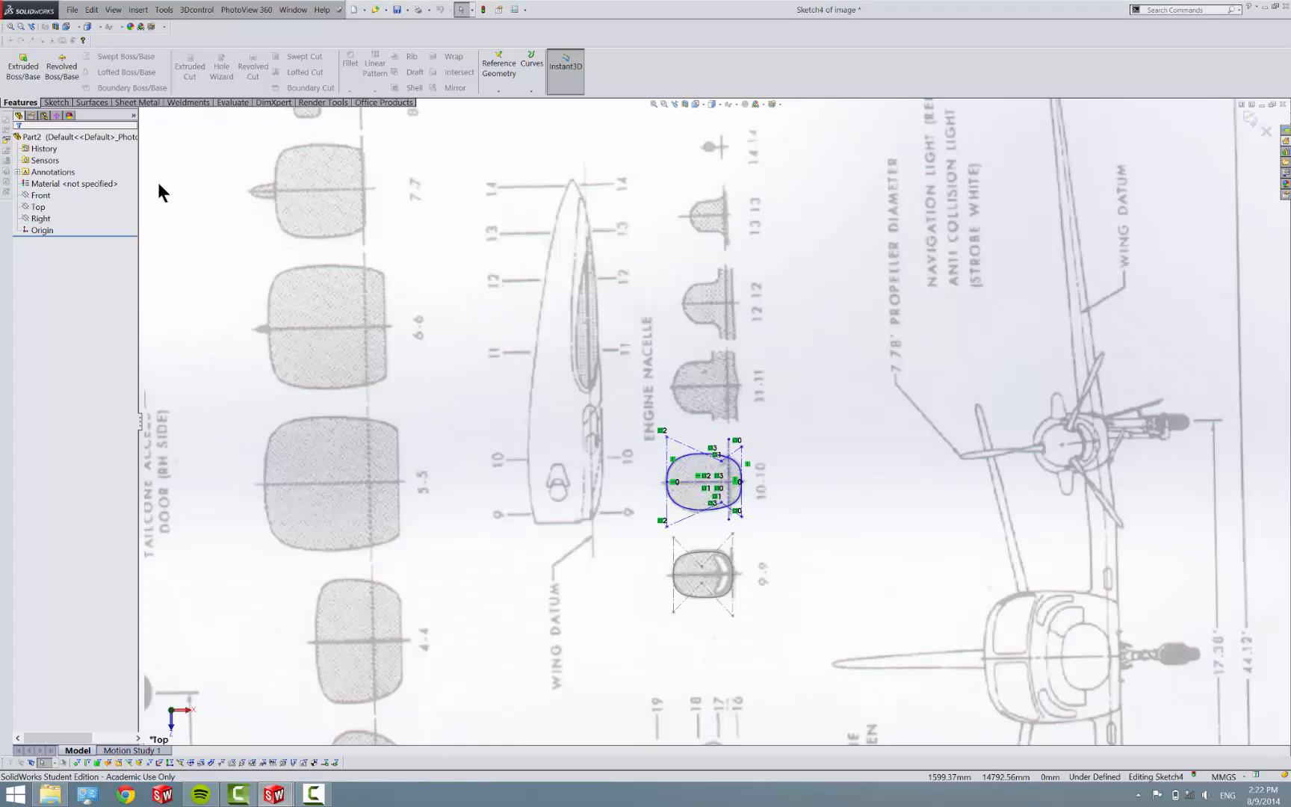
{"action": "left_click", "coordinate": [57, 102]}
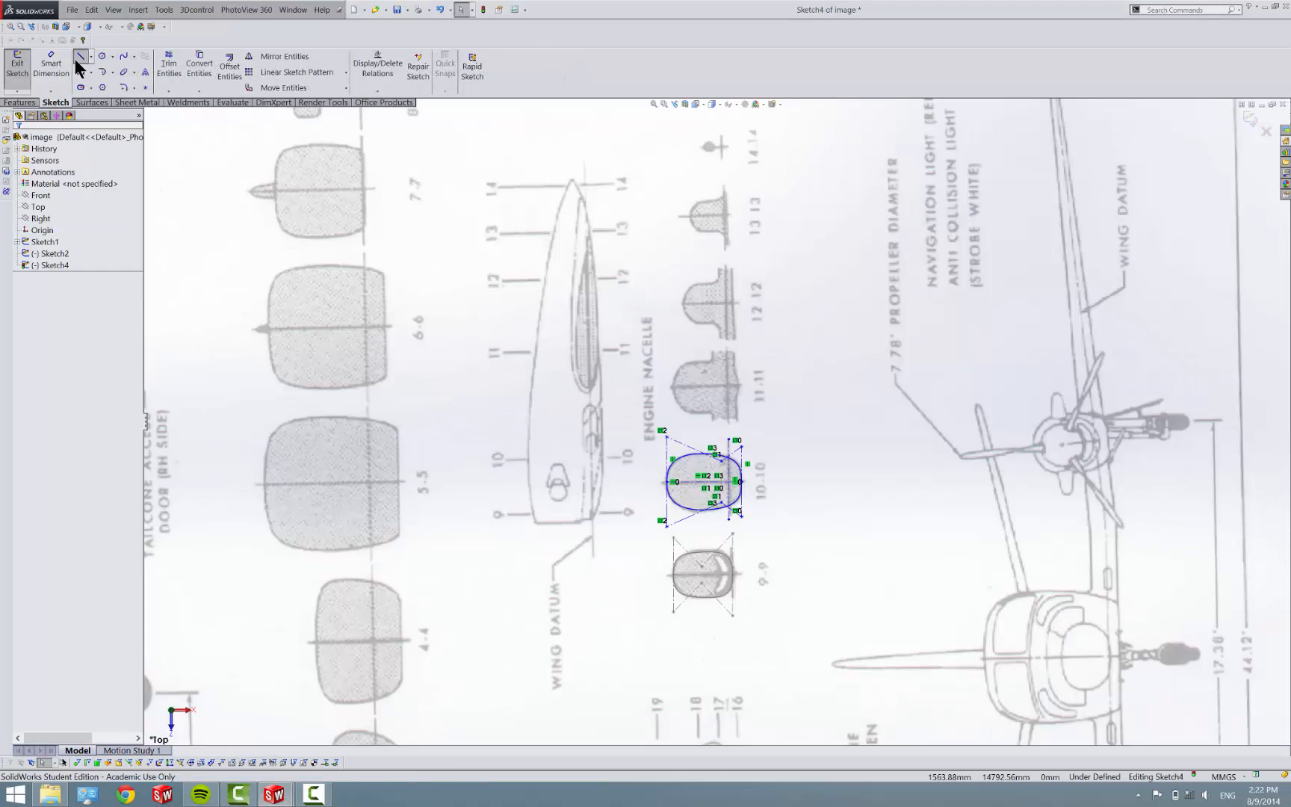
Step: Sketch a vertical line about 3711 mm long beside the engine nacelle outline, from station 9 to station 14
{"action": "left_click", "coordinate": [79, 58]}
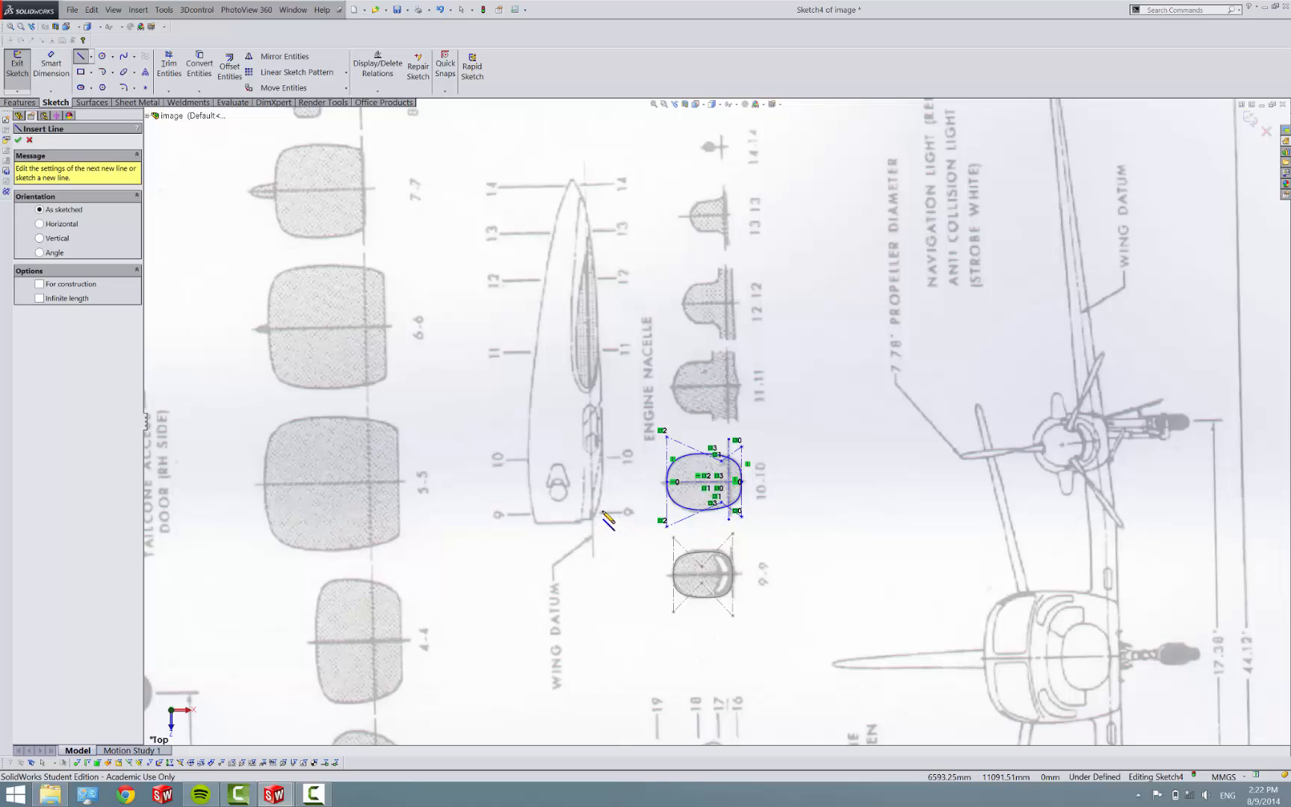
{"action": "left_click", "coordinate": [597, 516]}
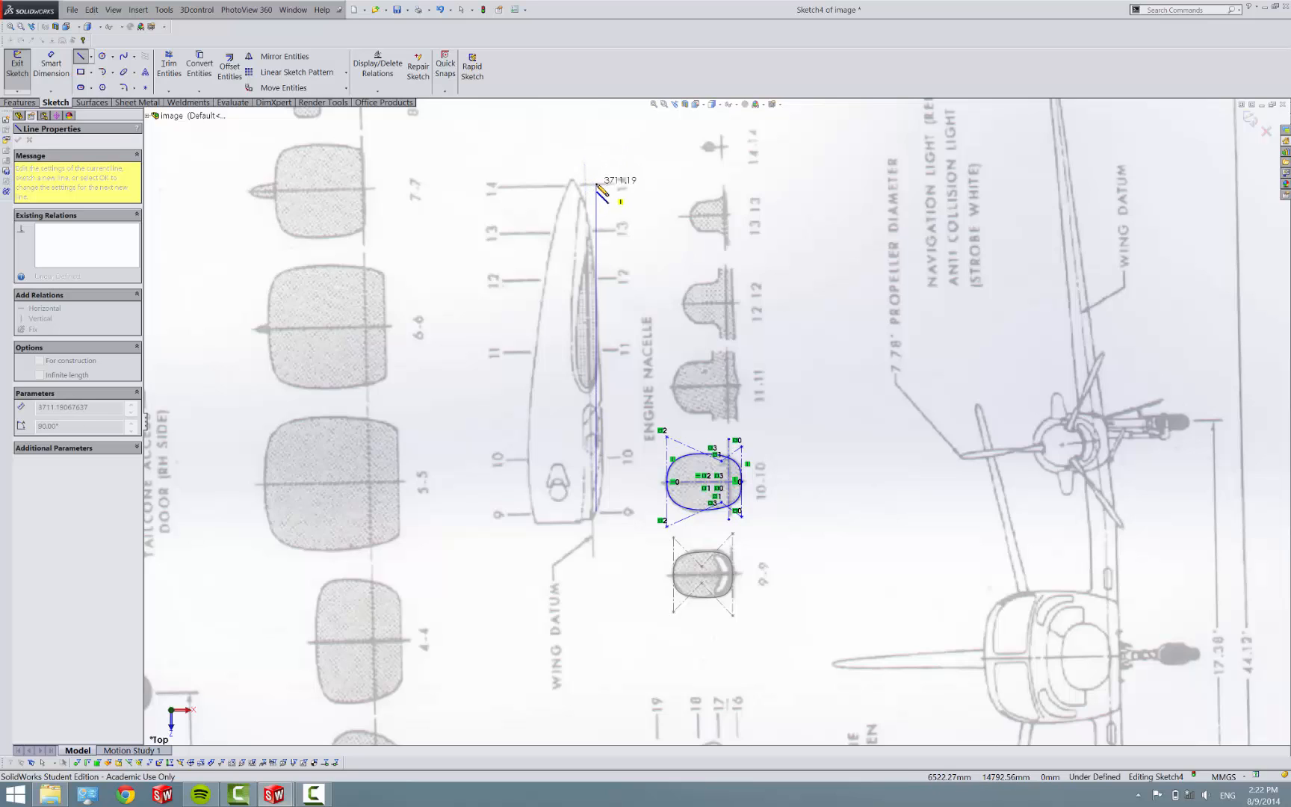
{"action": "left_click", "coordinate": [596, 184]}
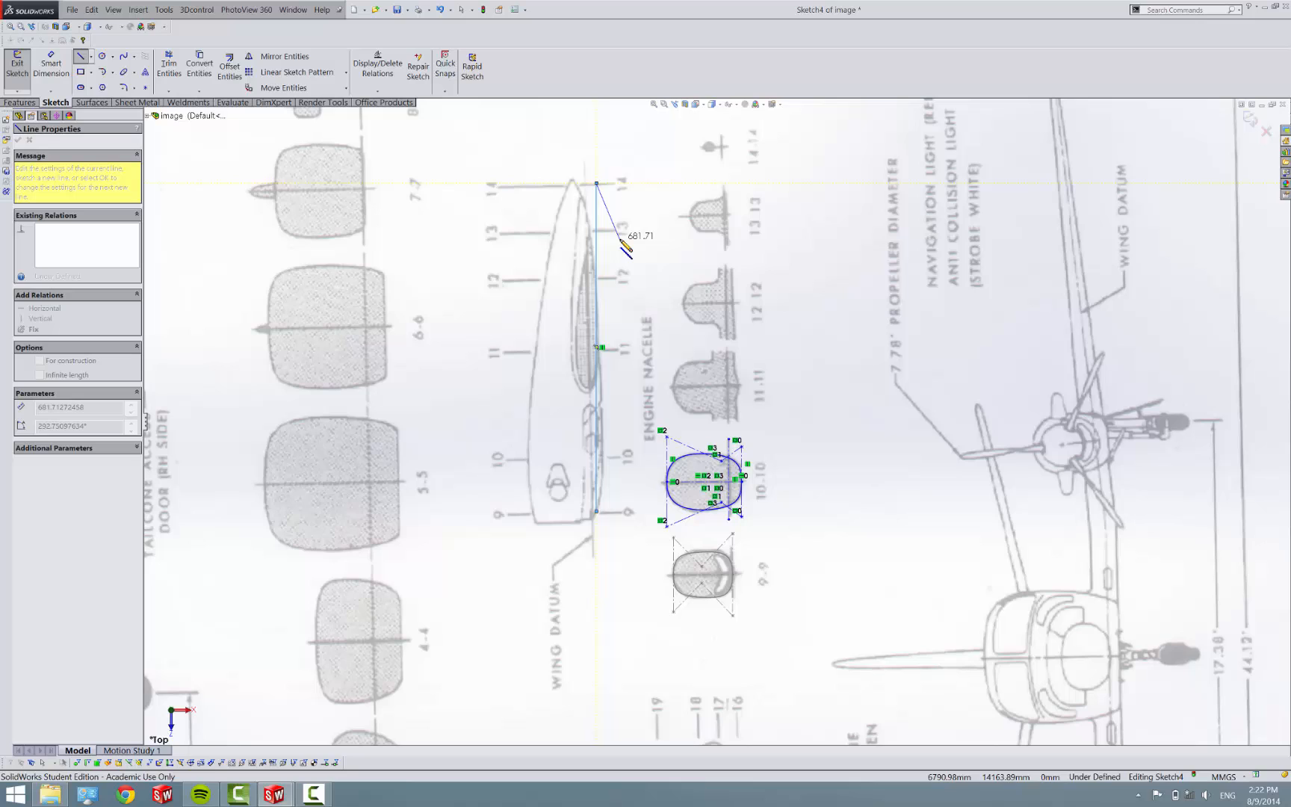
{"action": "key", "text": "Escape"}
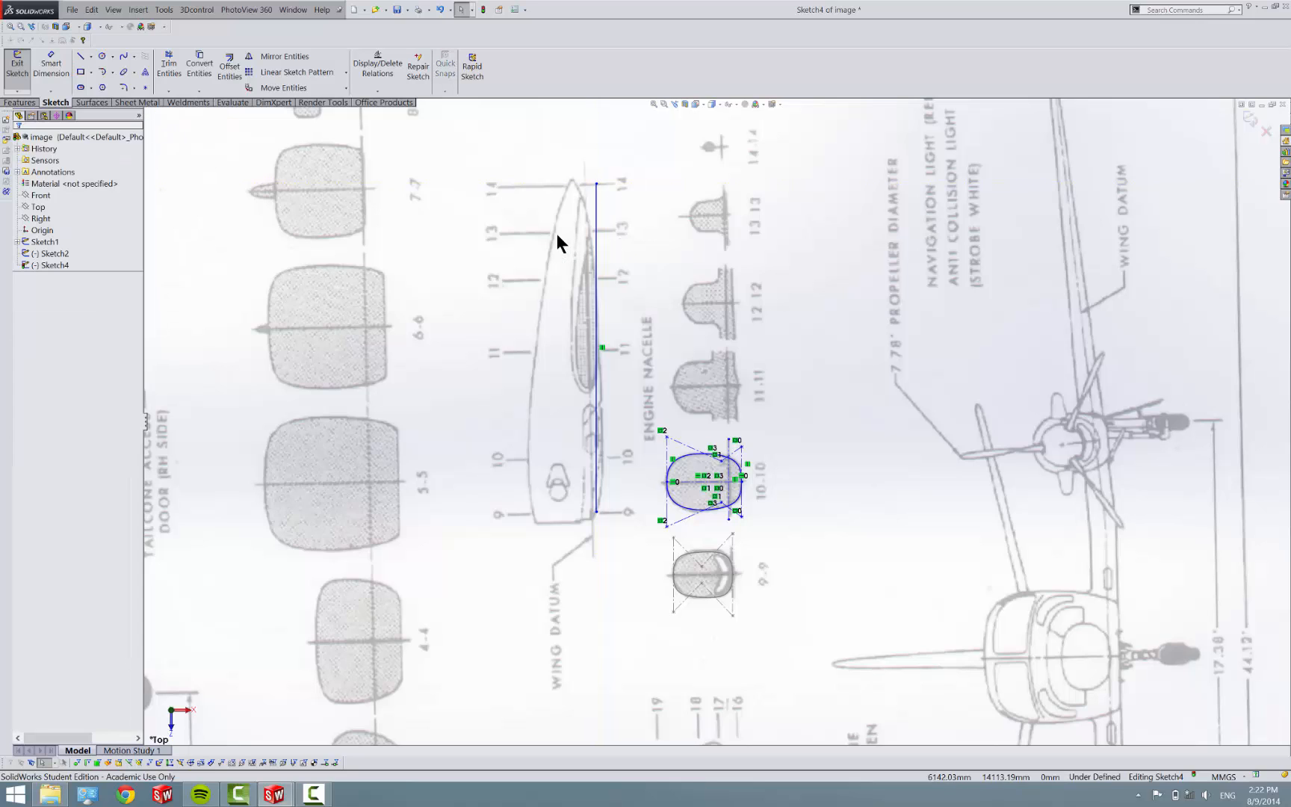
Step: Split the vertical line beside the engine nacelle at stations 10 and 11 with Split Entities
{"action": "right_click", "coordinate": [596, 210]}
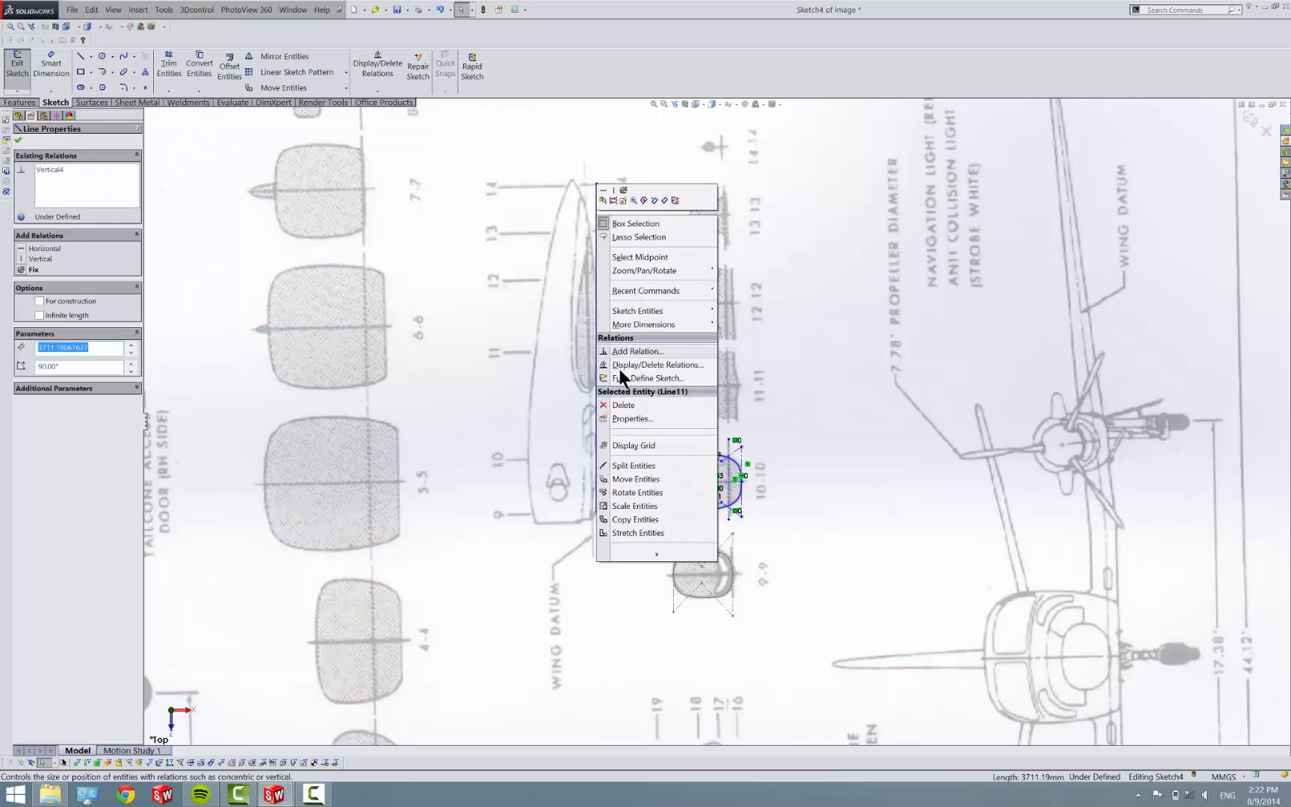
{"action": "left_click", "coordinate": [633, 465]}
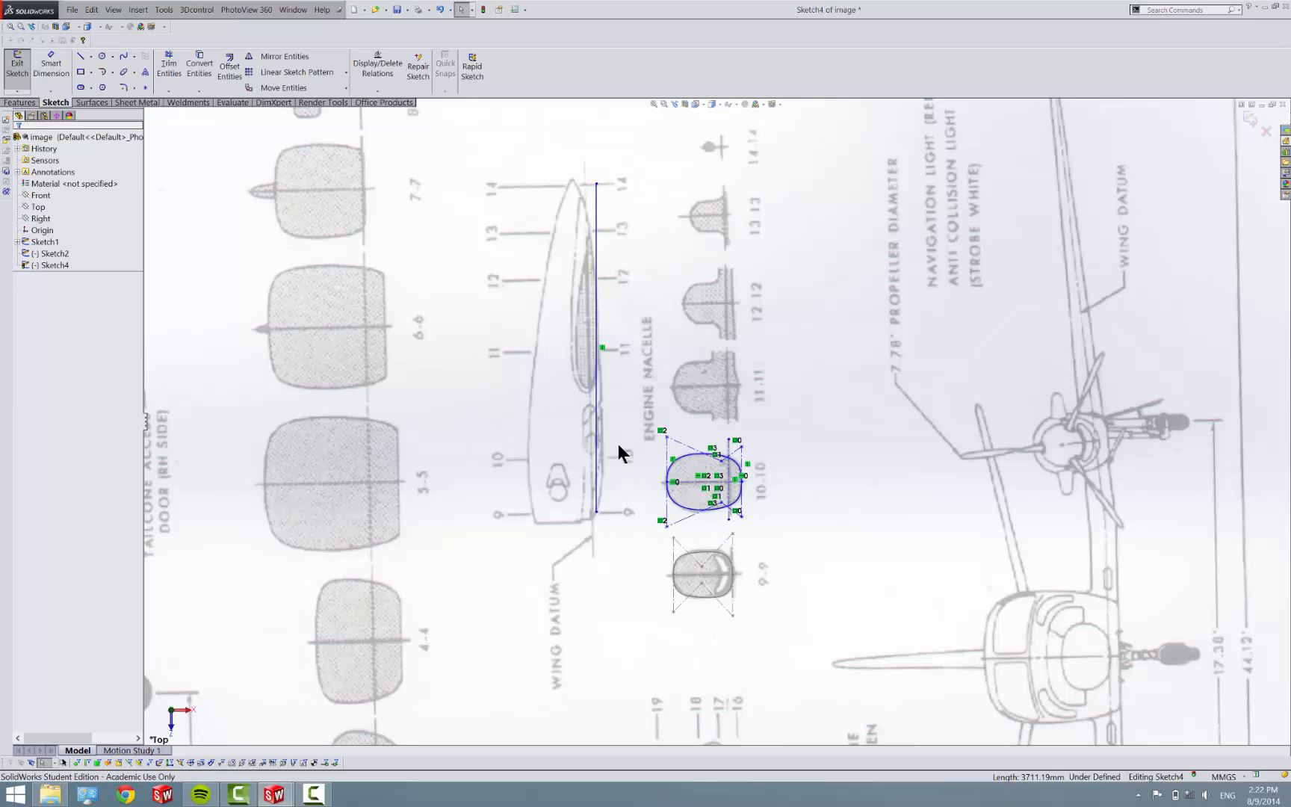
{"action": "scroll", "coordinate": [594, 512], "scroll_direction": "down", "scroll_amount": 5}
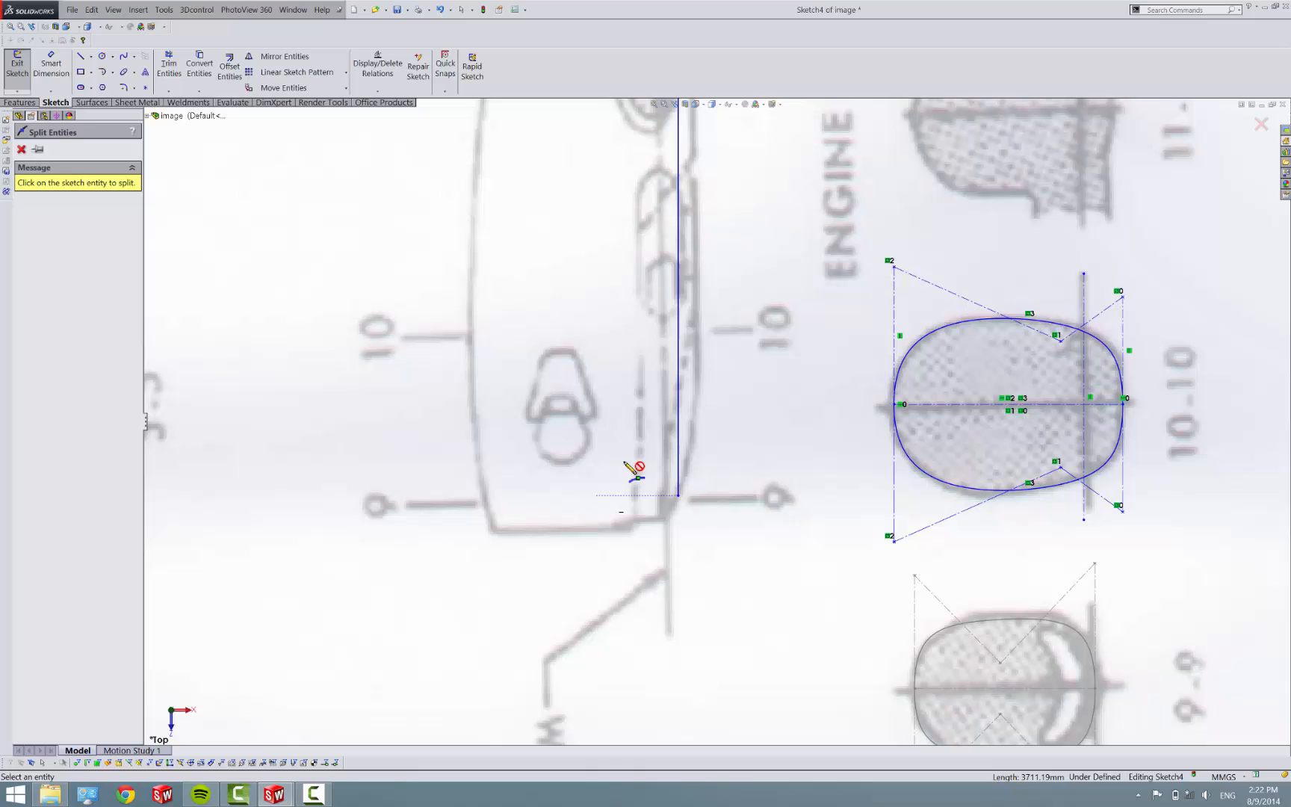
{"action": "left_click", "coordinate": [680, 330]}
{"action": "scroll", "coordinate": [699, 322], "scroll_direction": "up", "scroll_amount": 3}
{"action": "scroll", "coordinate": [715, 298], "scroll_direction": "down", "scroll_amount": 5}
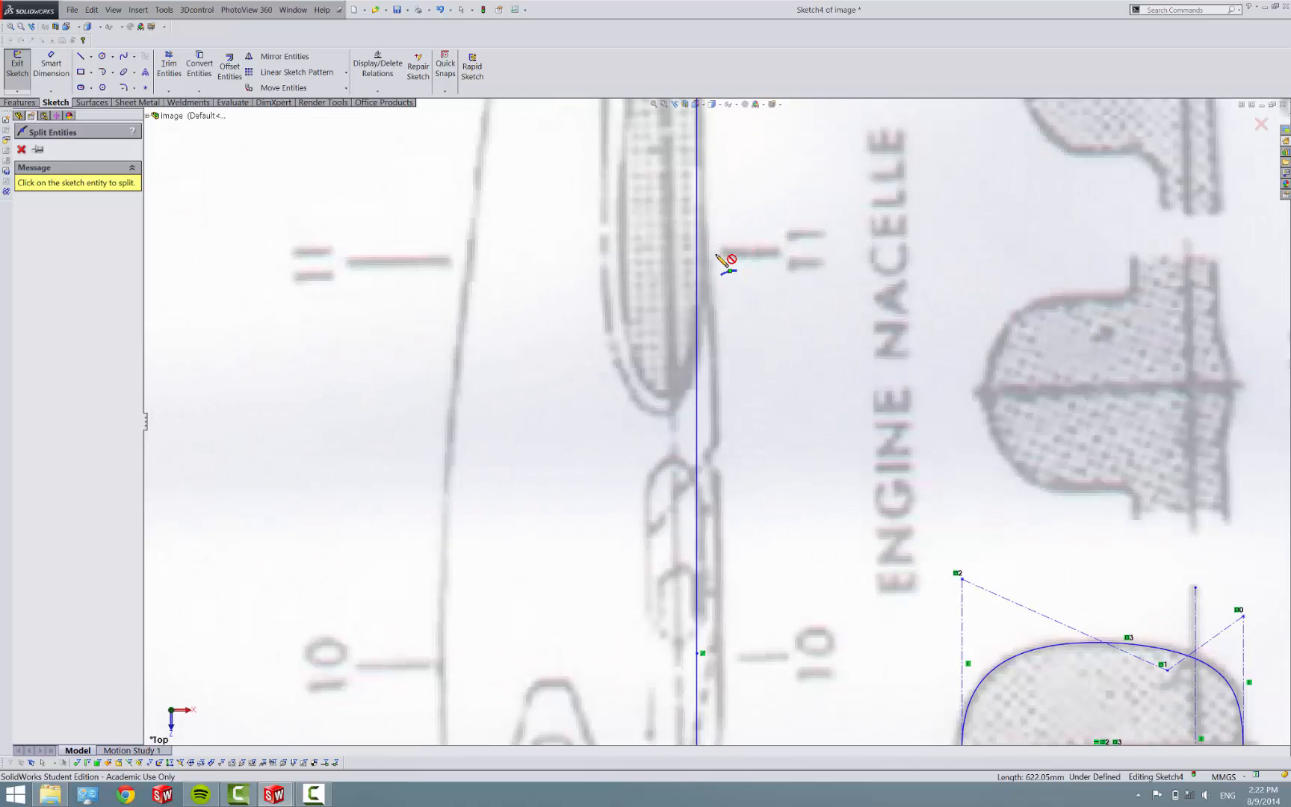
{"action": "scroll", "coordinate": [688, 253], "scroll_direction": "up", "scroll_amount": 4}
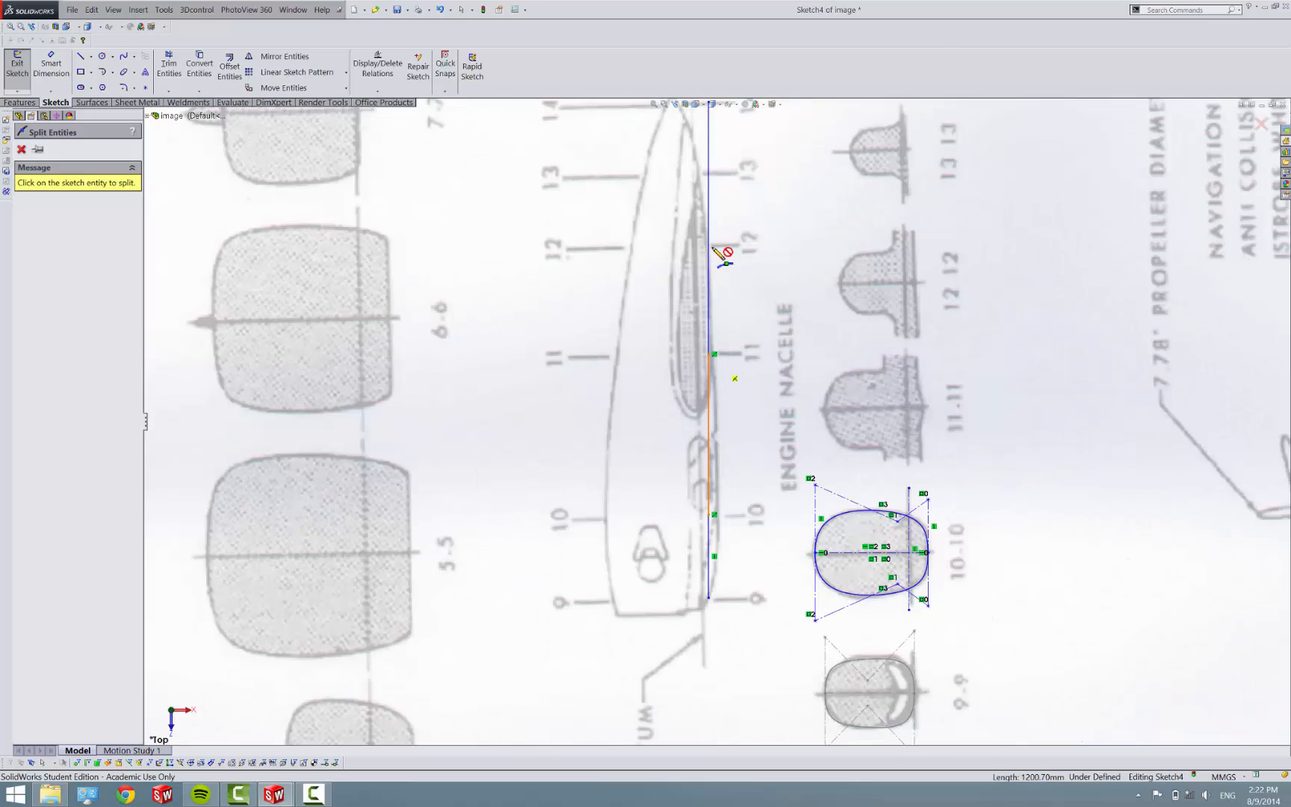
Step: Split the remaining upper part of the nacelle's vertical line at stations 12 and 13
{"action": "scroll", "coordinate": [714, 283], "scroll_direction": "down", "scroll_amount": 6}
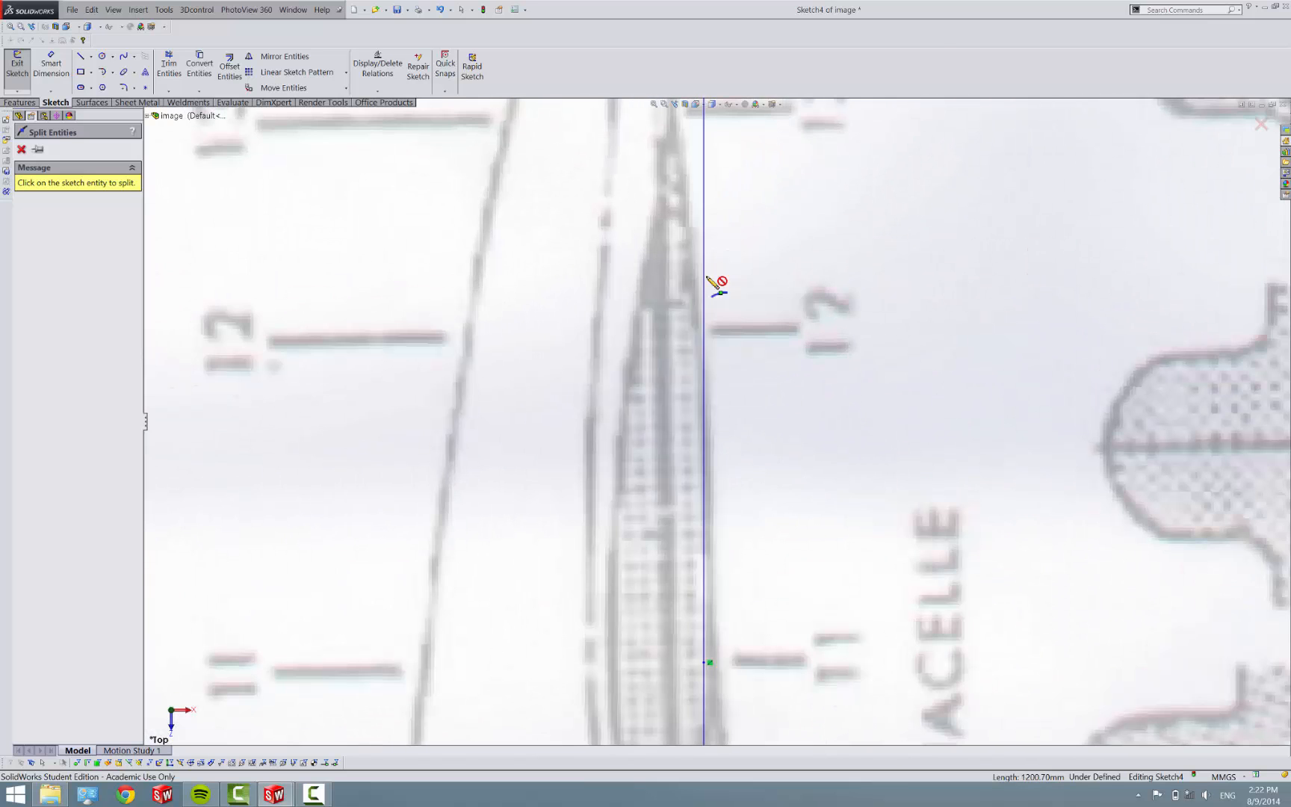
{"action": "left_click", "coordinate": [712, 341]}
{"action": "scroll", "coordinate": [721, 329], "scroll_direction": "up", "scroll_amount": 3}
{"action": "scroll", "coordinate": [715, 320], "scroll_direction": "down", "scroll_amount": 3}
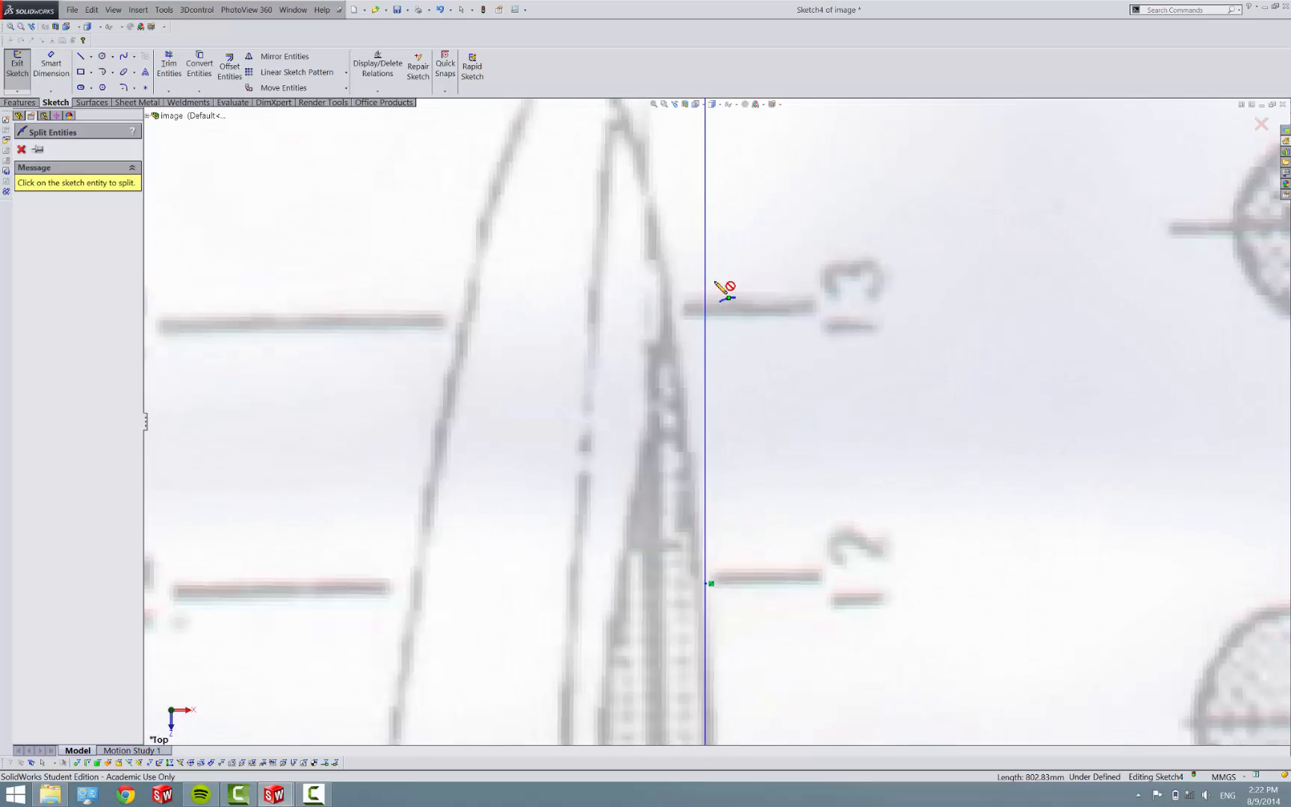
{"action": "left_click", "coordinate": [711, 309]}
{"action": "scroll", "coordinate": [710, 326], "scroll_direction": "up", "scroll_amount": 2}
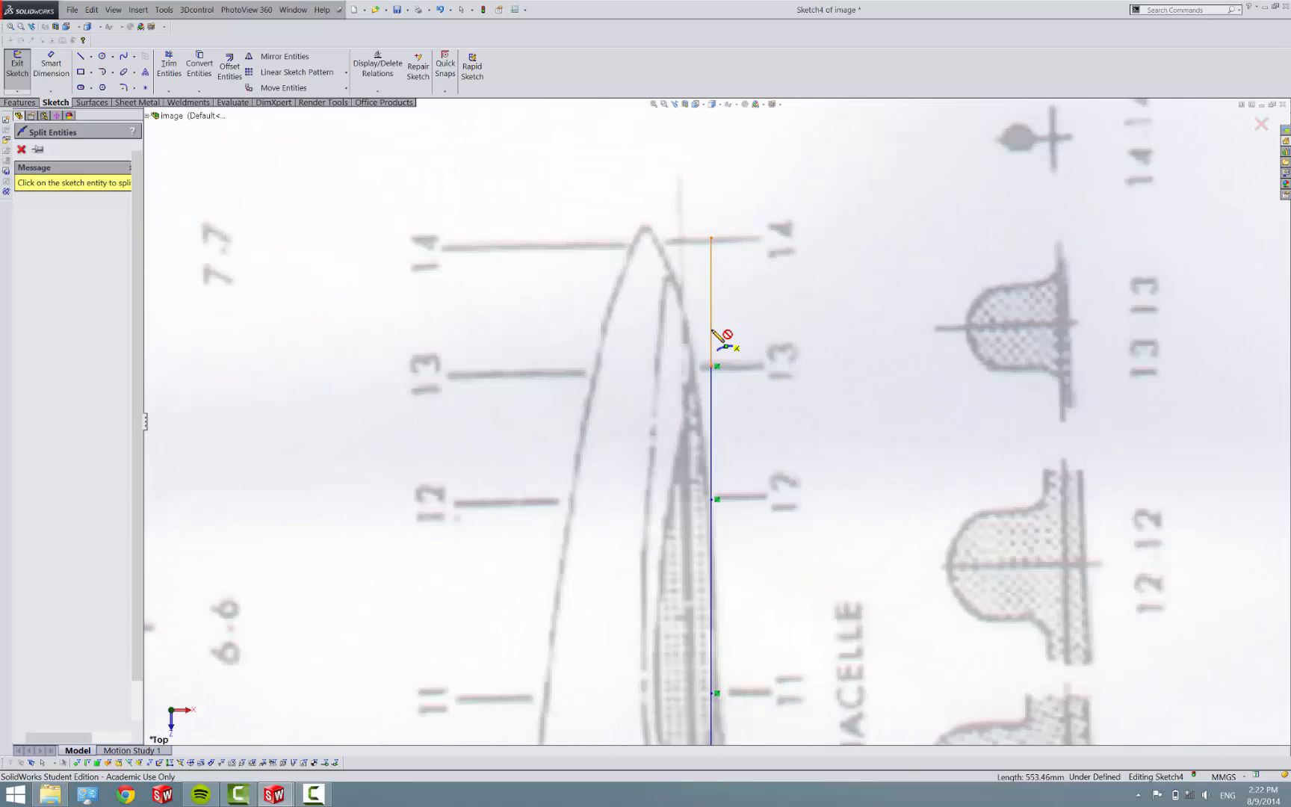
{"action": "key", "text": "Escape"}
Step: Dimension the line segments between stations 9 and 10 and between stations 10 and 11, accepting their drawn lengths
{"action": "scroll", "coordinate": [710, 518], "scroll_direction": "up", "scroll_amount": 5}
{"action": "key", "text": "d"}
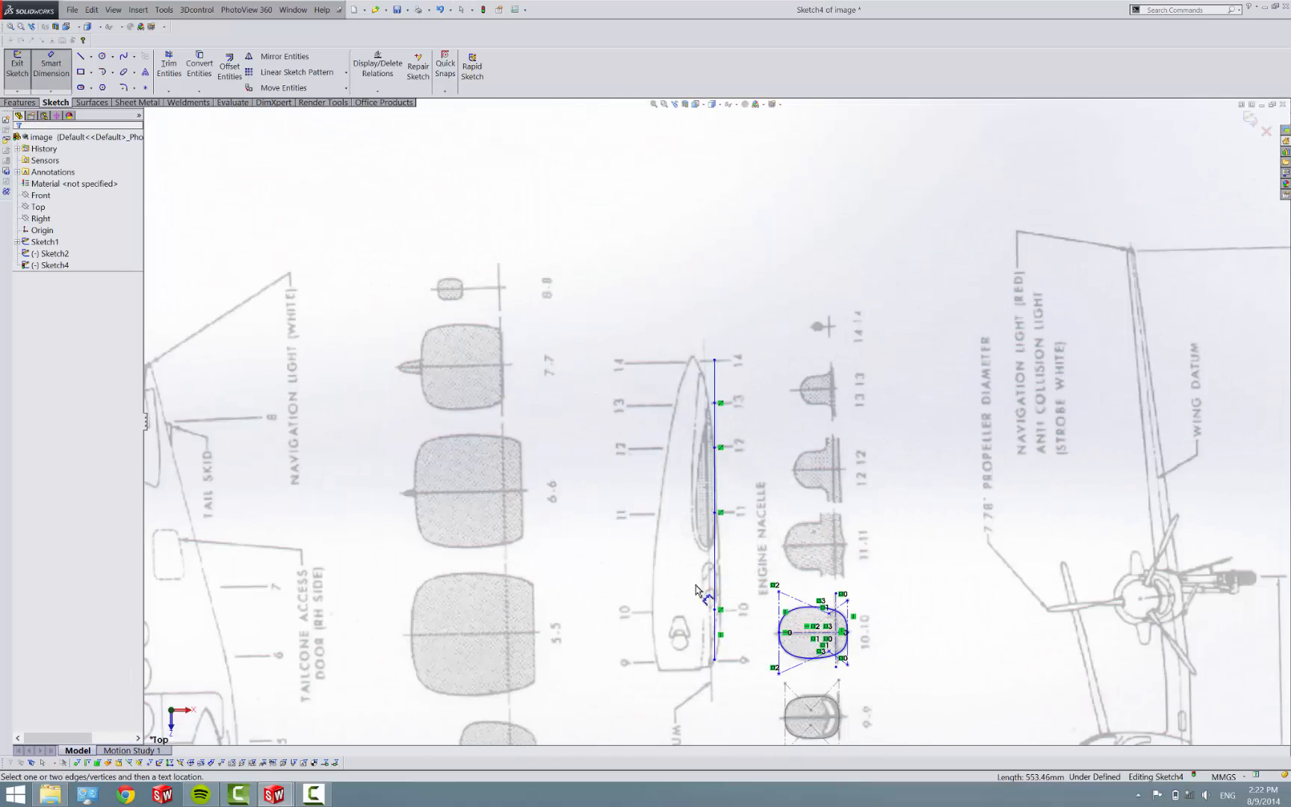
{"action": "left_click", "coordinate": [715, 641]}
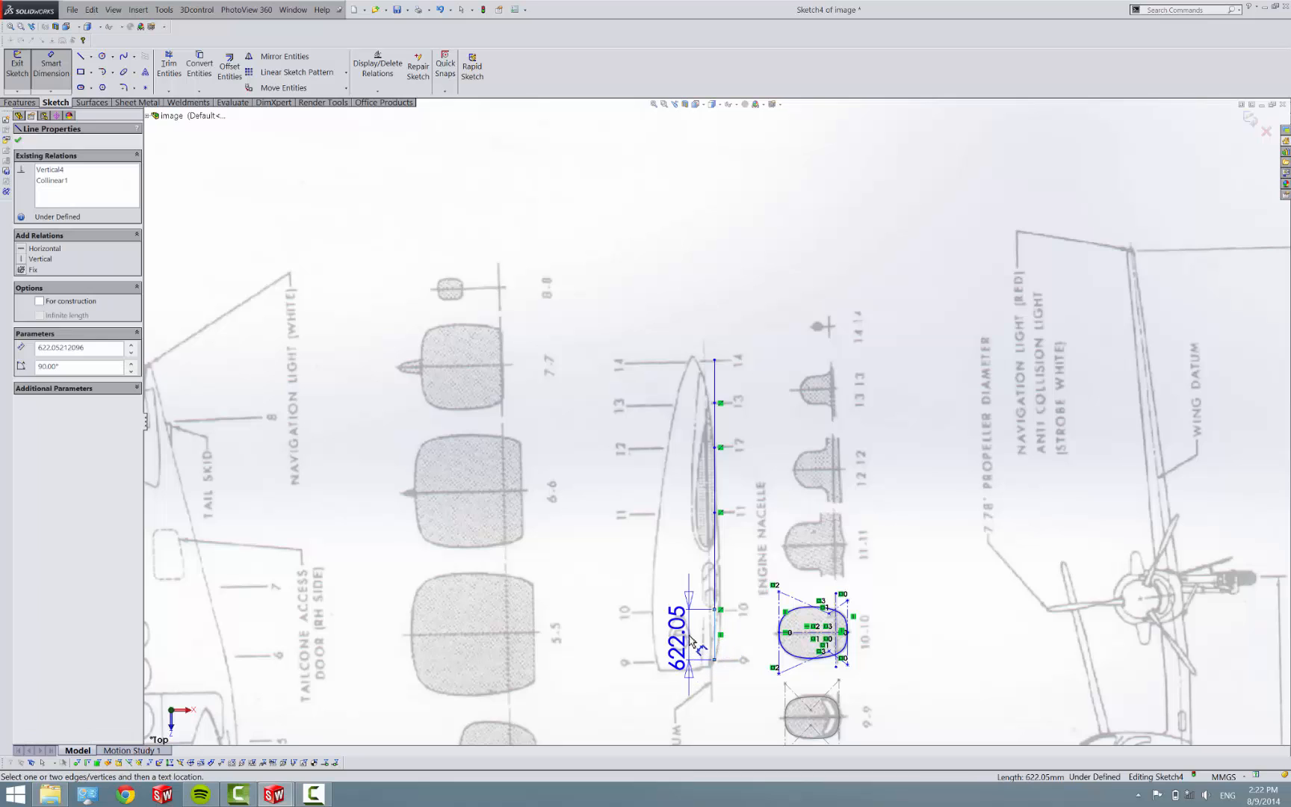
{"action": "left_click", "coordinate": [691, 644]}
{"action": "key", "text": "Return"}
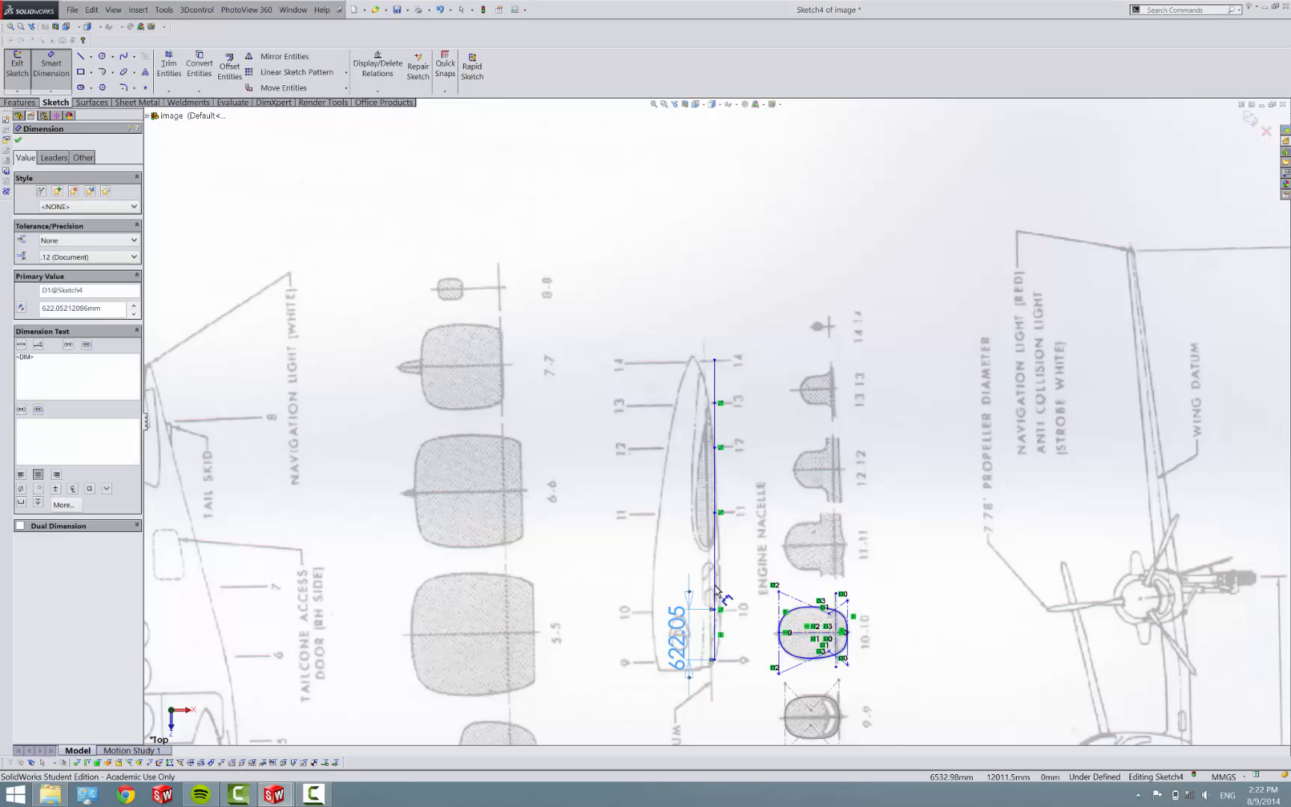
{"action": "left_click", "coordinate": [715, 591]}
{"action": "left_click", "coordinate": [656, 557]}
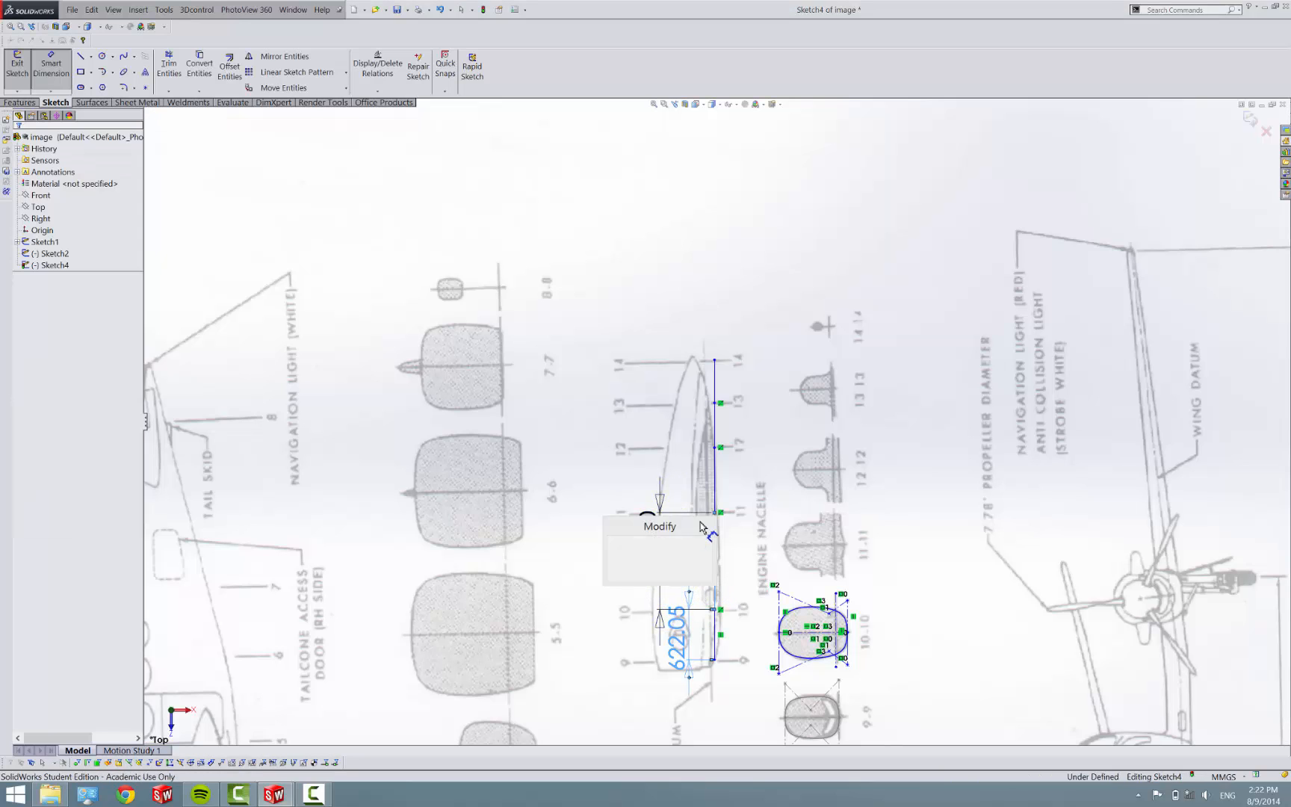
{"action": "key", "text": "Return"}
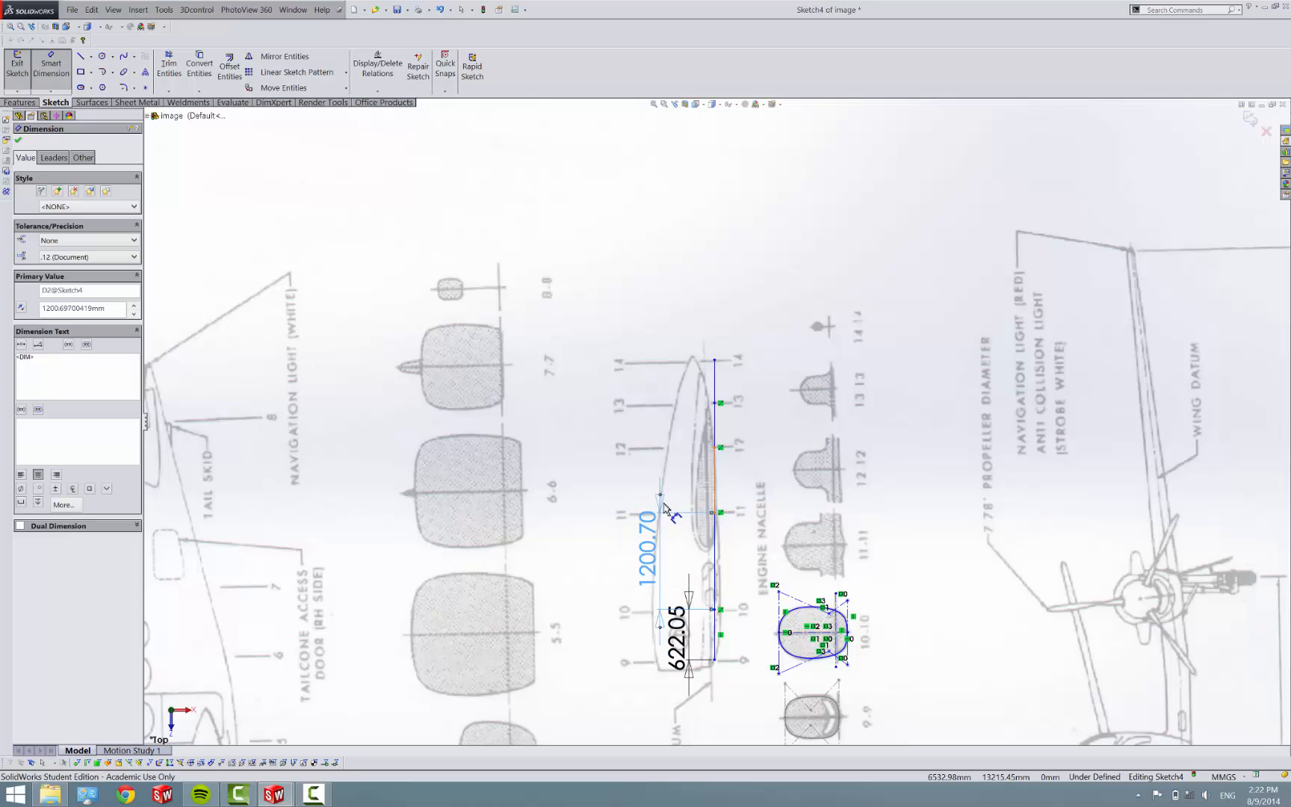
Step: Dimension the three remaining line segments from station 11 up to station 14, accepting their drawn lengths
{"action": "left_click", "coordinate": [717, 494]}
{"action": "left_click", "coordinate": [620, 482]}
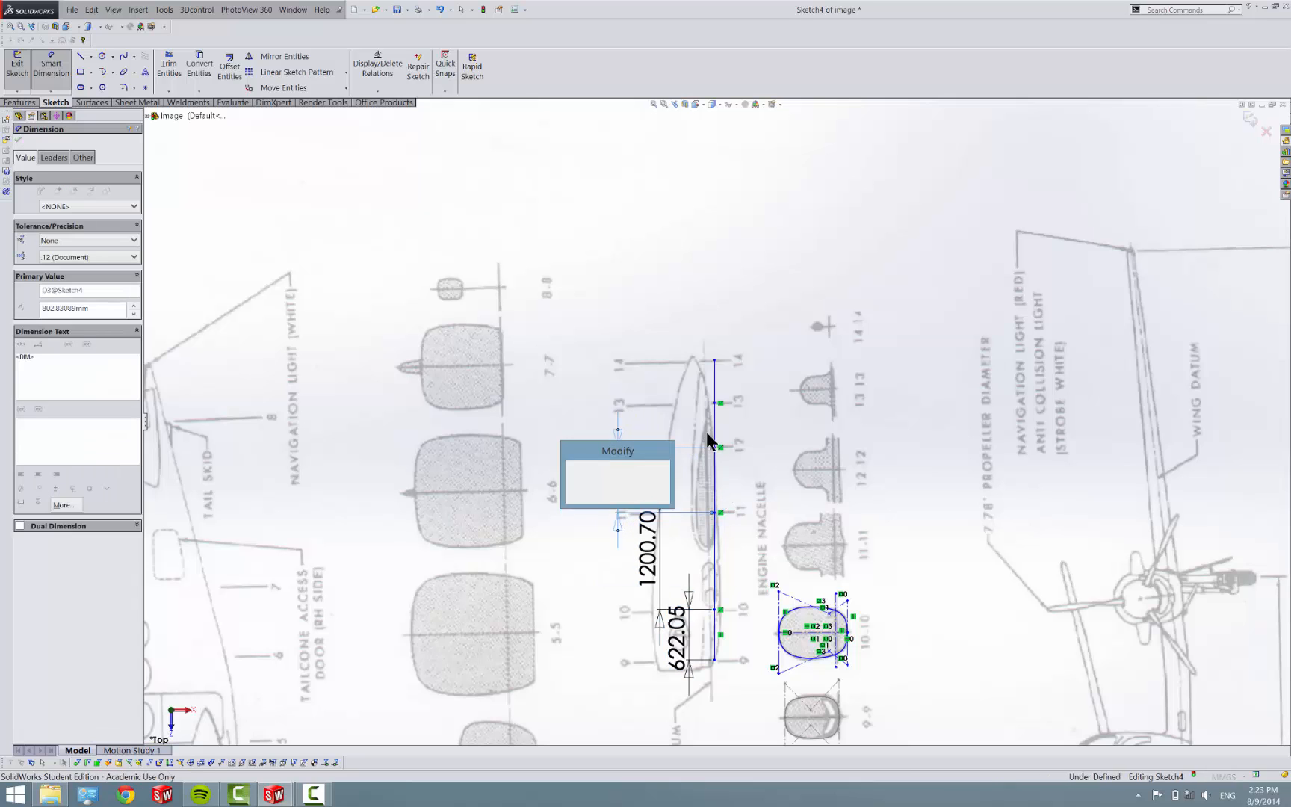
{"action": "key", "text": "Return"}
{"action": "left_click", "coordinate": [714, 418]}
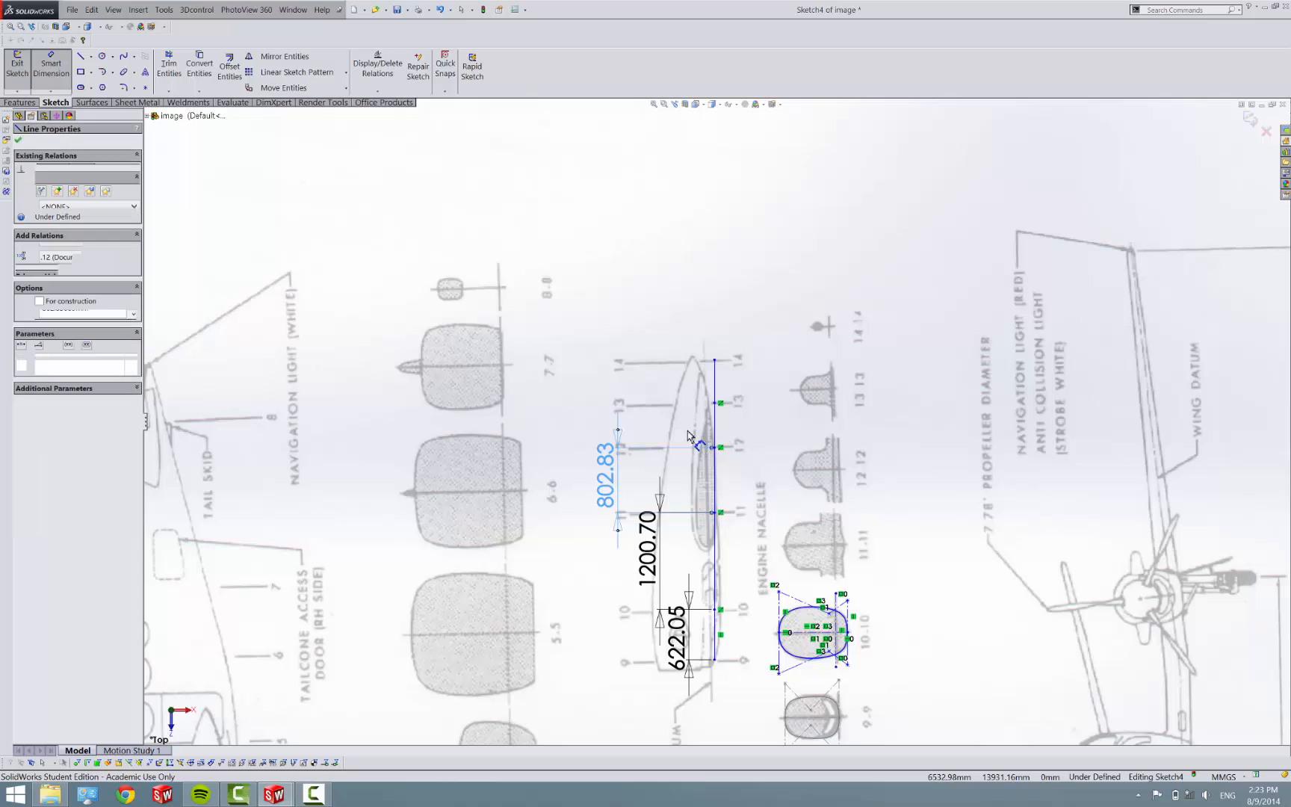
{"action": "left_click", "coordinate": [680, 426]}
{"action": "key", "text": "Return"}
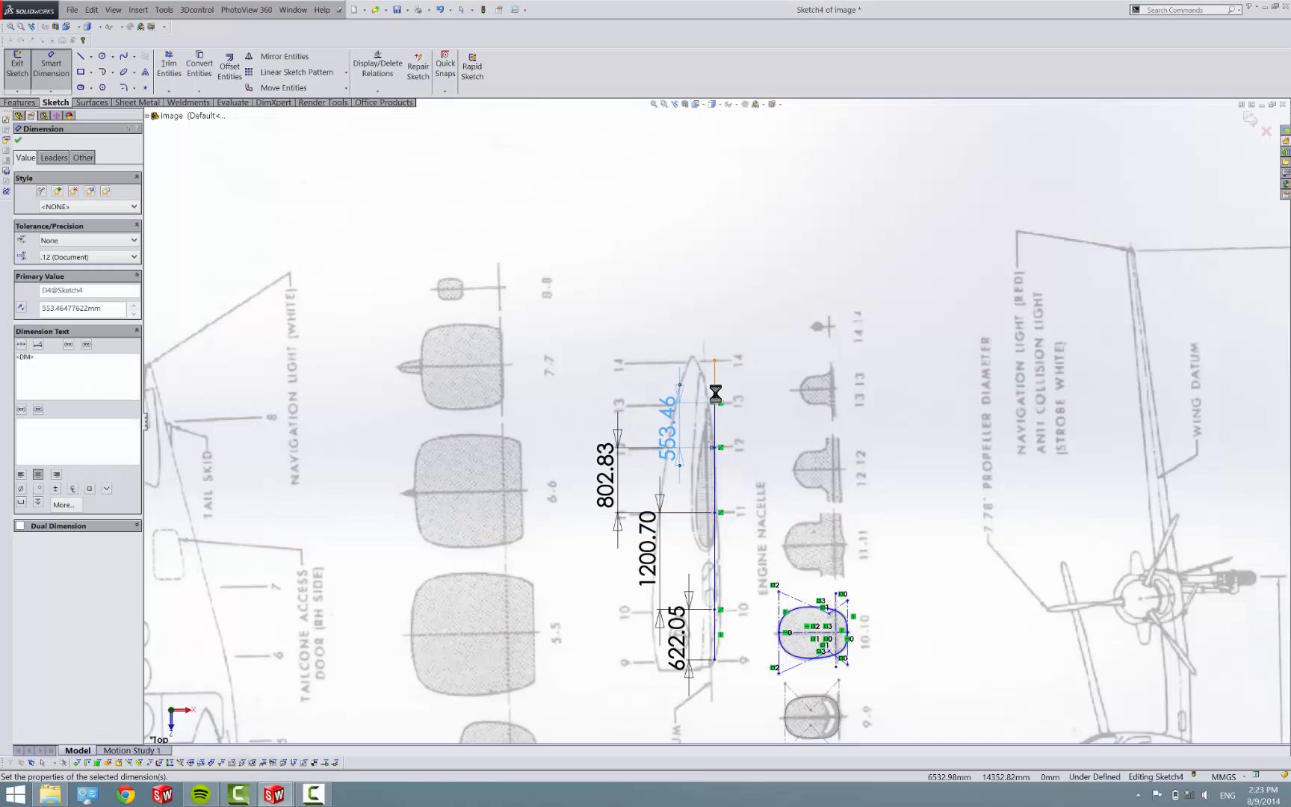
{"action": "left_click", "coordinate": [713, 389]}
{"action": "left_click", "coordinate": [619, 366]}
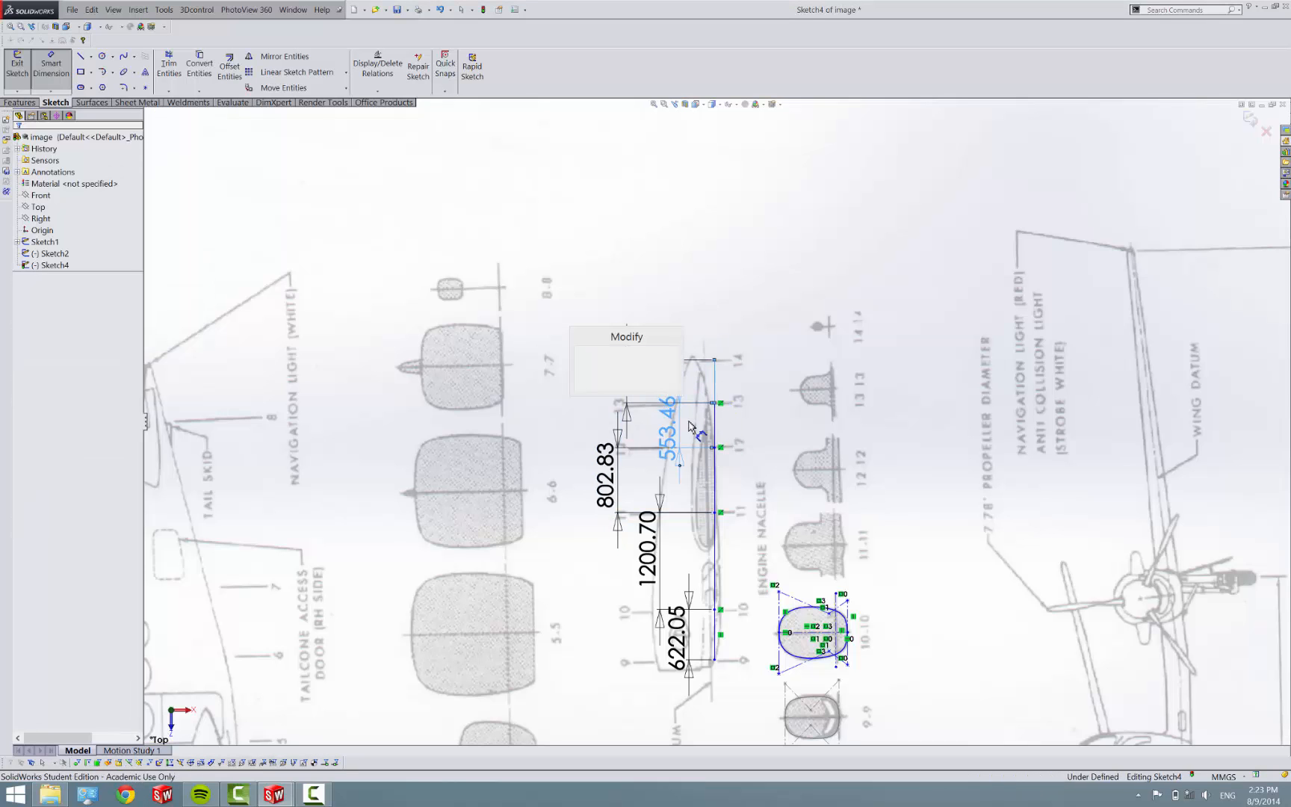
{"action": "key", "text": "Return"}
{"action": "left_click", "coordinate": [329, 795]}
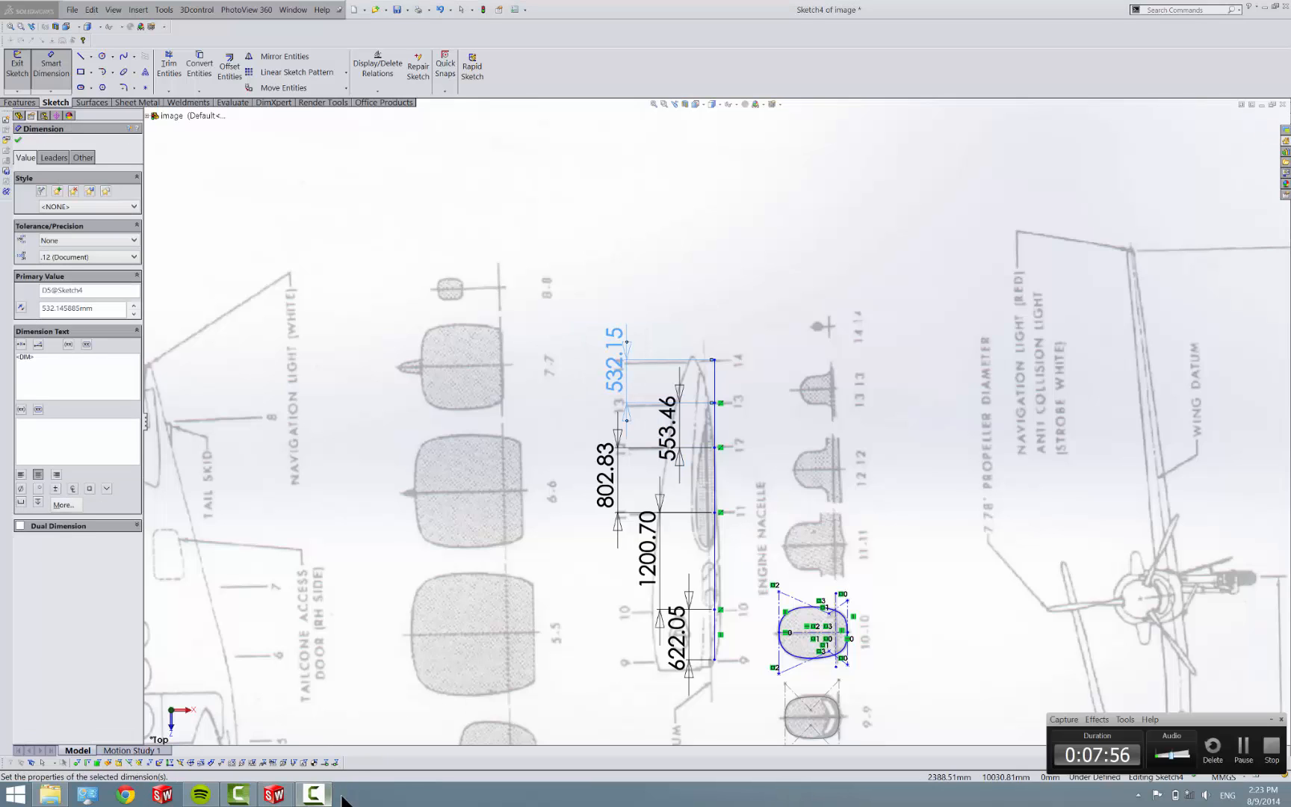
{"action": "left_click", "coordinate": [1247, 754]}
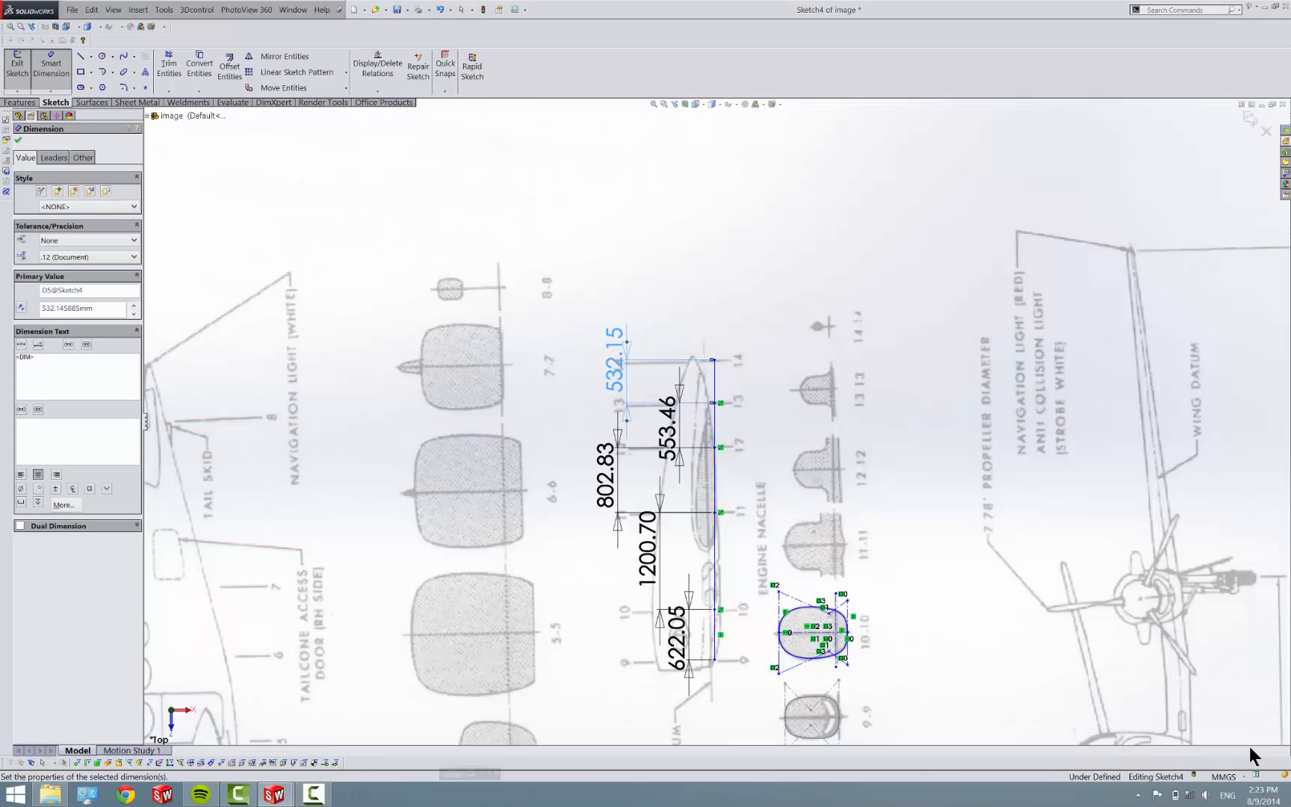
{"action": "left_click", "coordinate": [452, 704]}
{"action": "scroll", "coordinate": [819, 474], "scroll_direction": "up", "scroll_amount": 2}
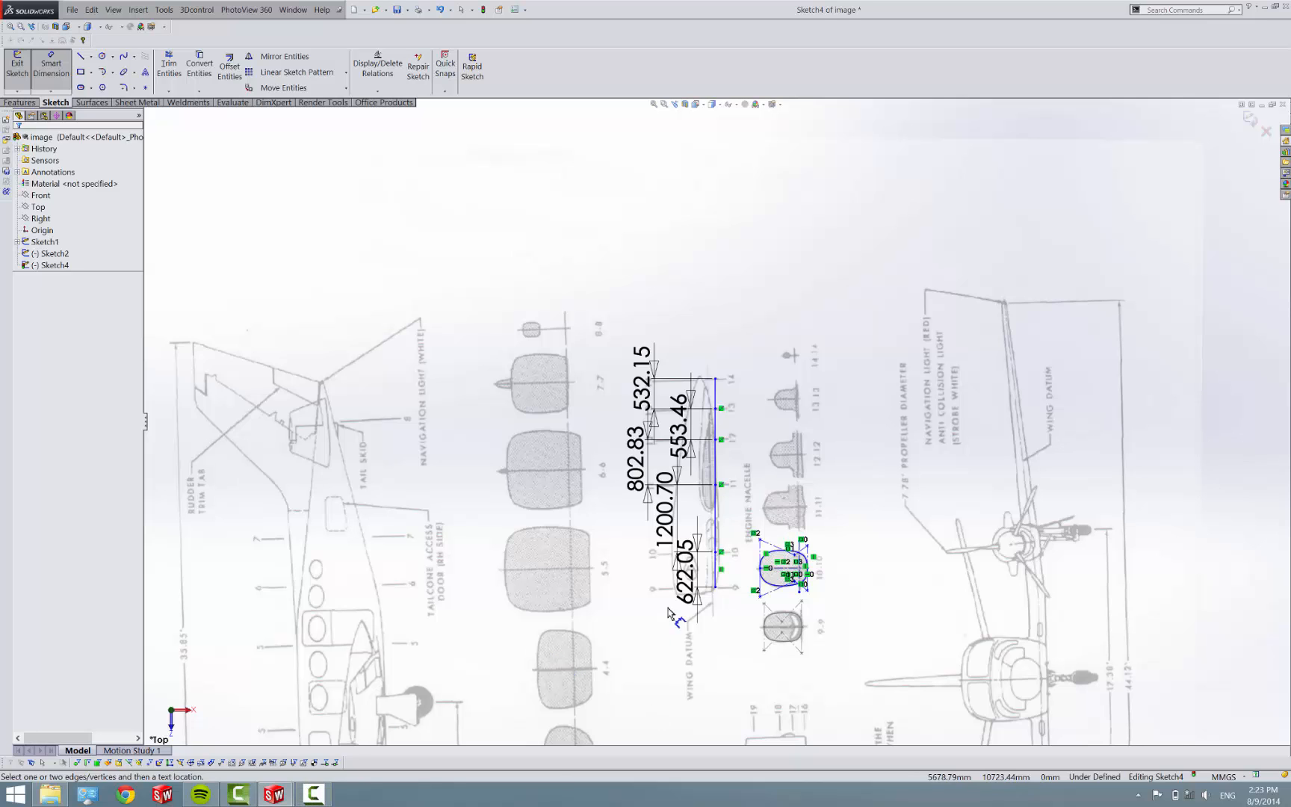
Step: Switch to the empty Part2 document and start a reference plane offset from the Front plane
{"action": "mouse_move", "coordinate": [291, 779]}
{"action": "left_click", "coordinate": [325, 724]}
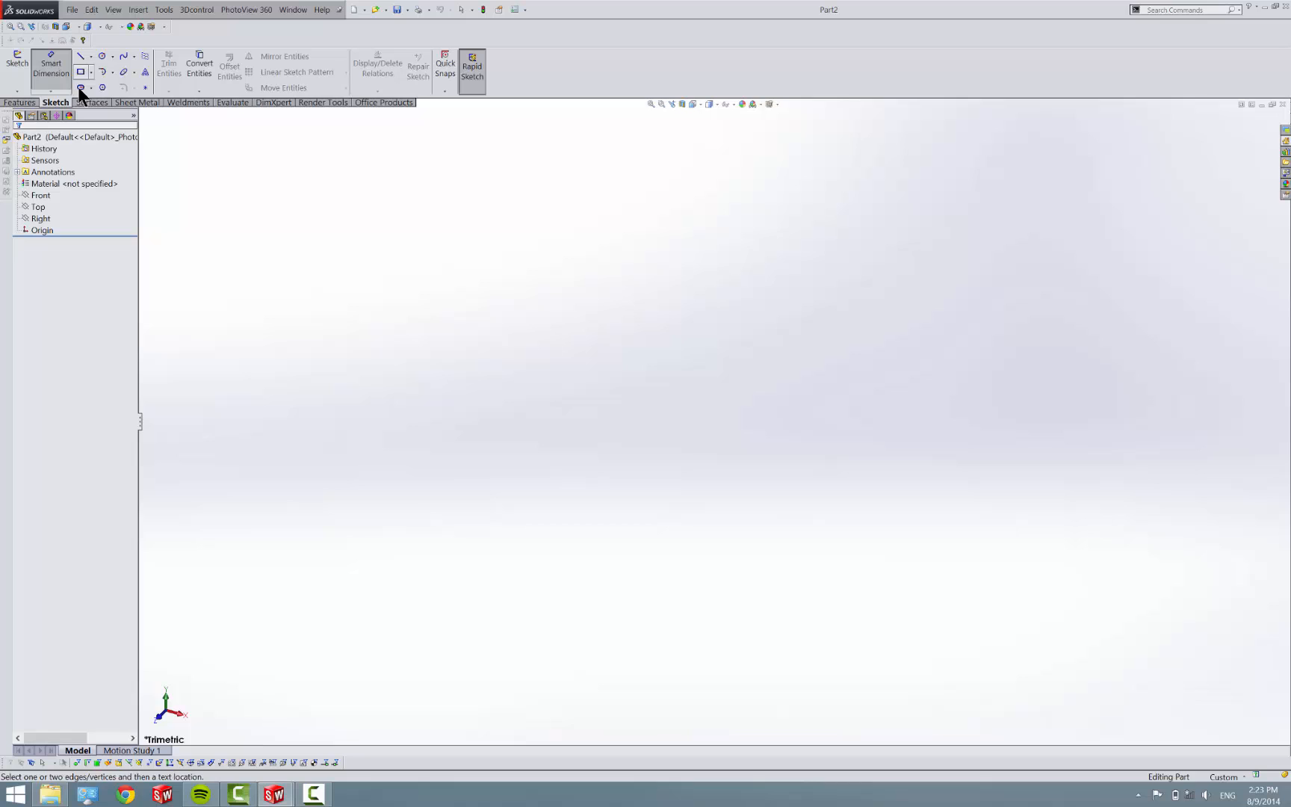
{"action": "left_click", "coordinate": [34, 100]}
{"action": "left_click", "coordinate": [494, 66]}
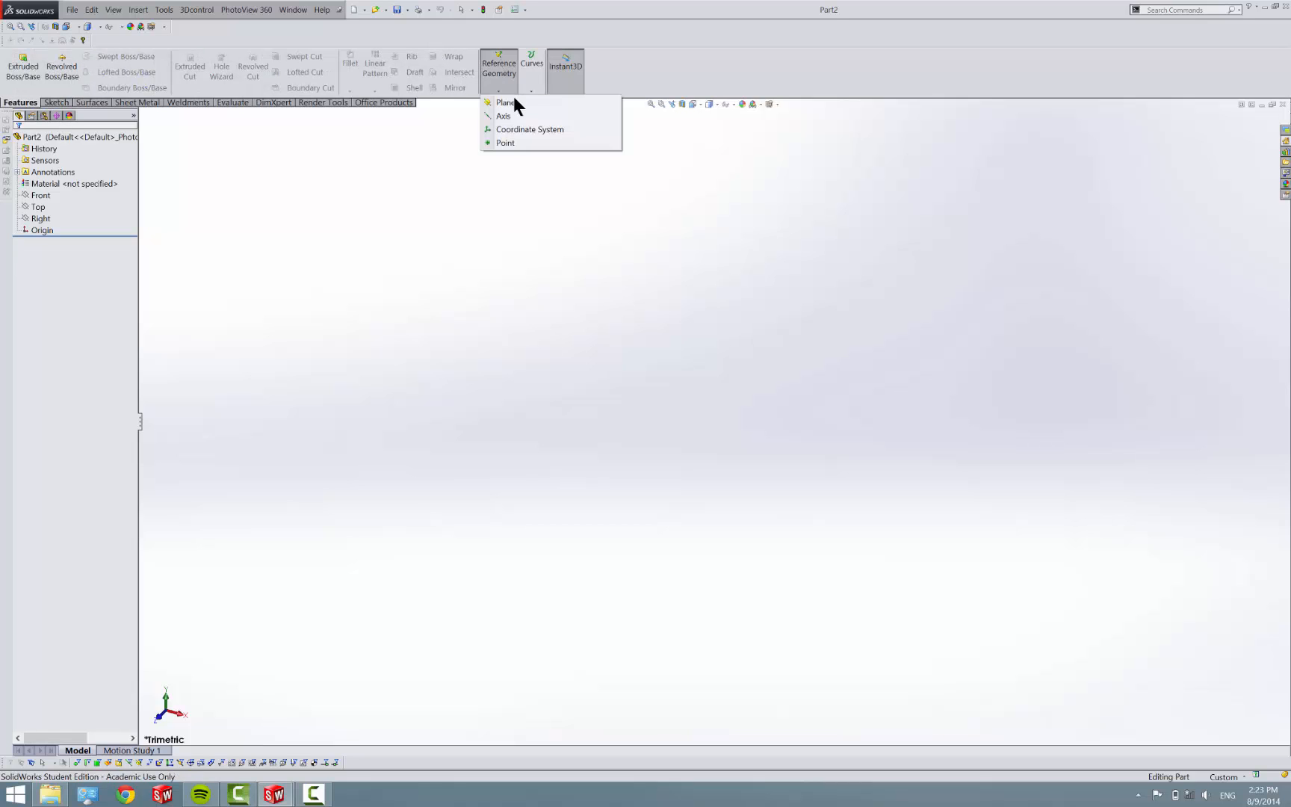
{"action": "left_click", "coordinate": [512, 101]}
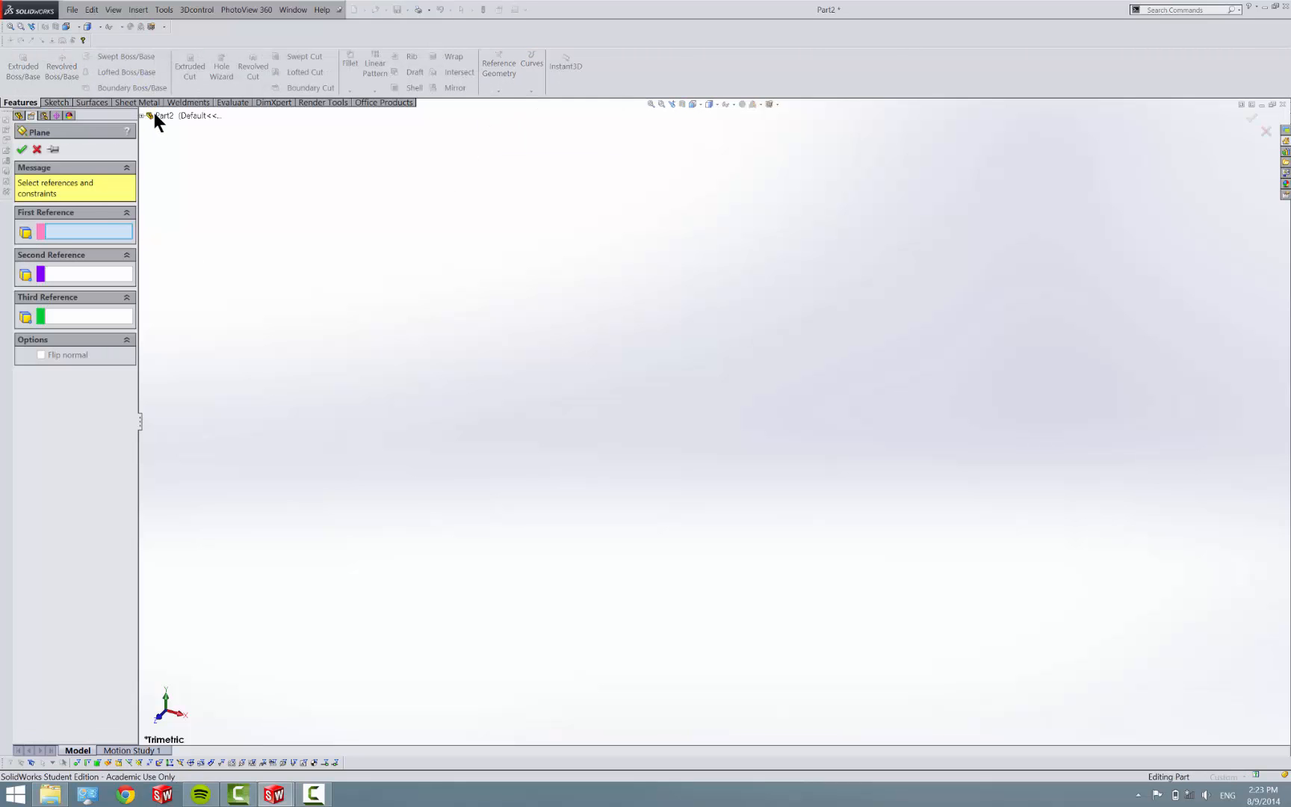
{"action": "left_click", "coordinate": [154, 115]}
{"action": "left_click", "coordinate": [171, 173]}
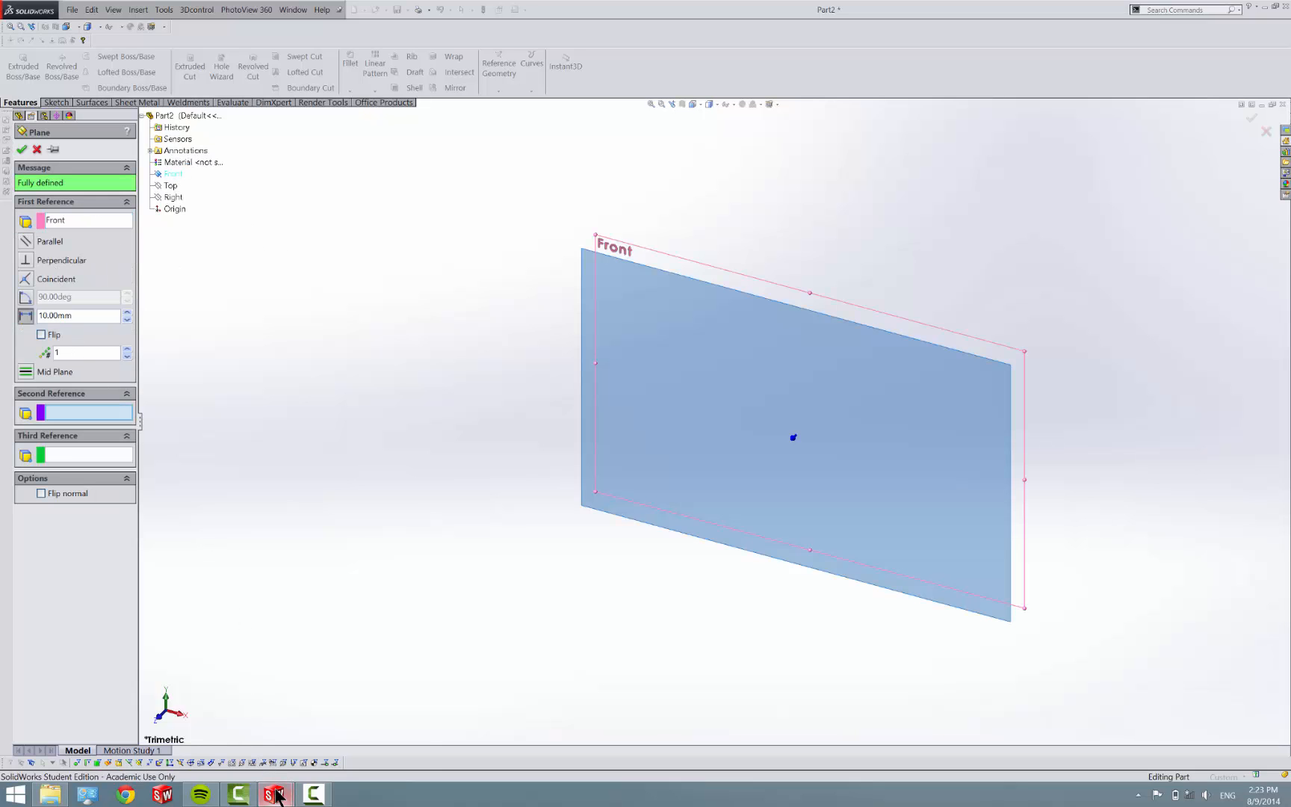
Step: Set the reference plane's offset from the Front plane to 622 mm, flip its direction and create the plane
{"action": "mouse_move", "coordinate": [275, 796]}
{"action": "mouse_move", "coordinate": [164, 716]}
{"action": "left_click", "coordinate": [76, 320]}
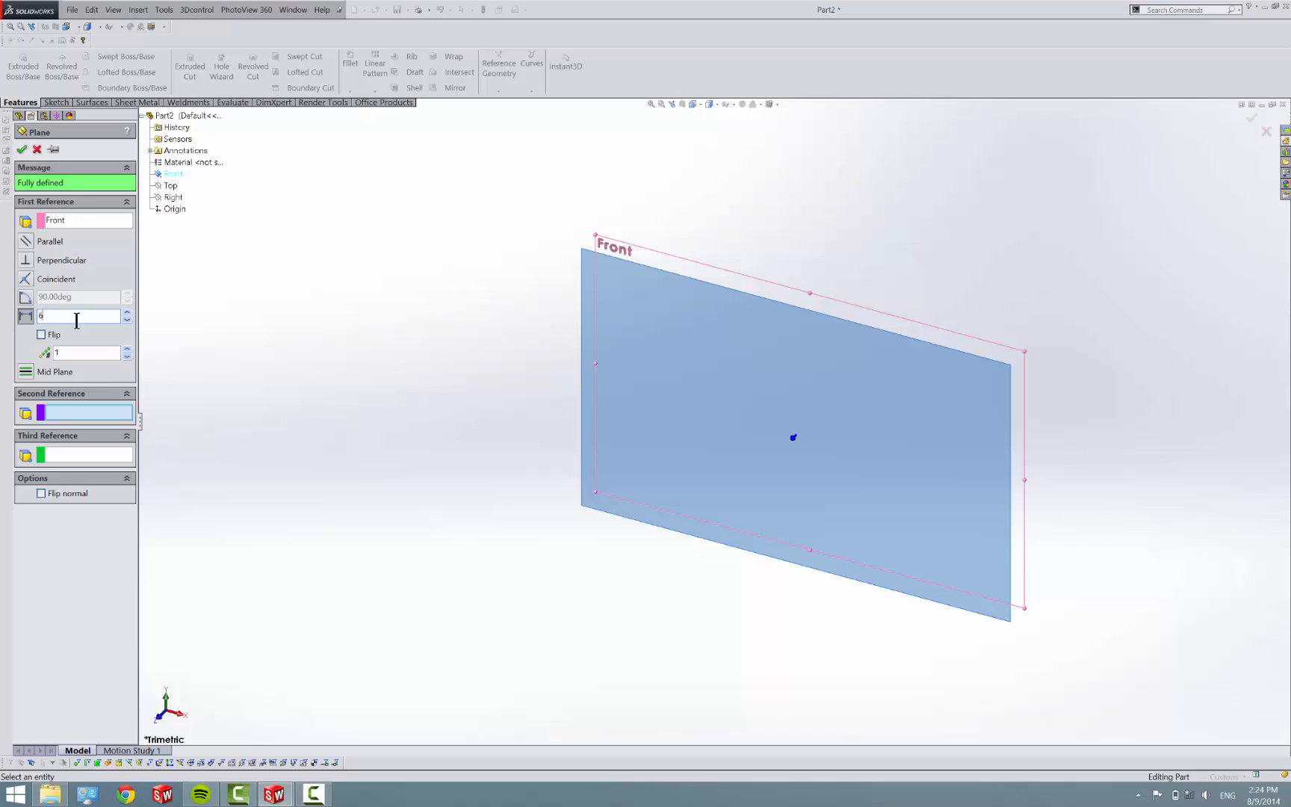
{"action": "key", "text": "Return"}
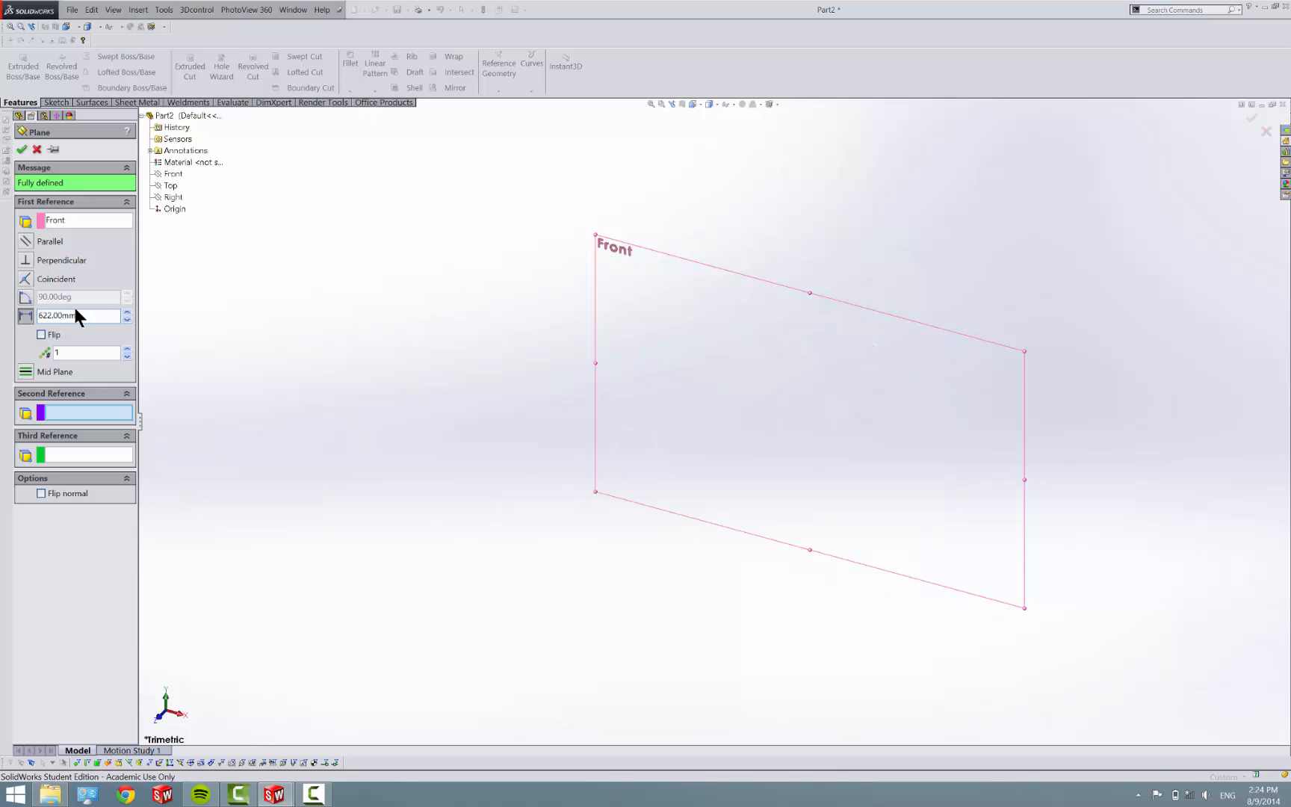
{"action": "scroll", "coordinate": [589, 508], "scroll_direction": "up", "scroll_amount": 5}
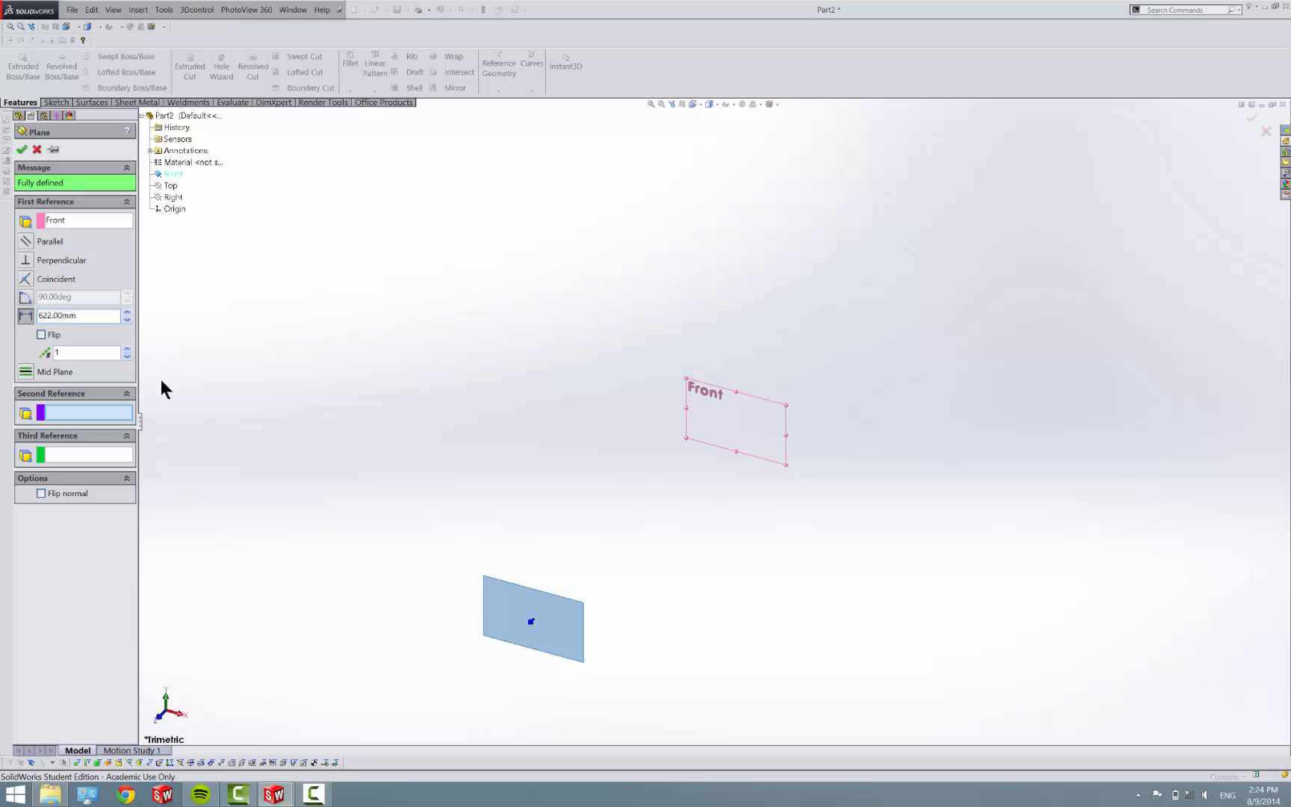
{"action": "left_click", "coordinate": [59, 331]}
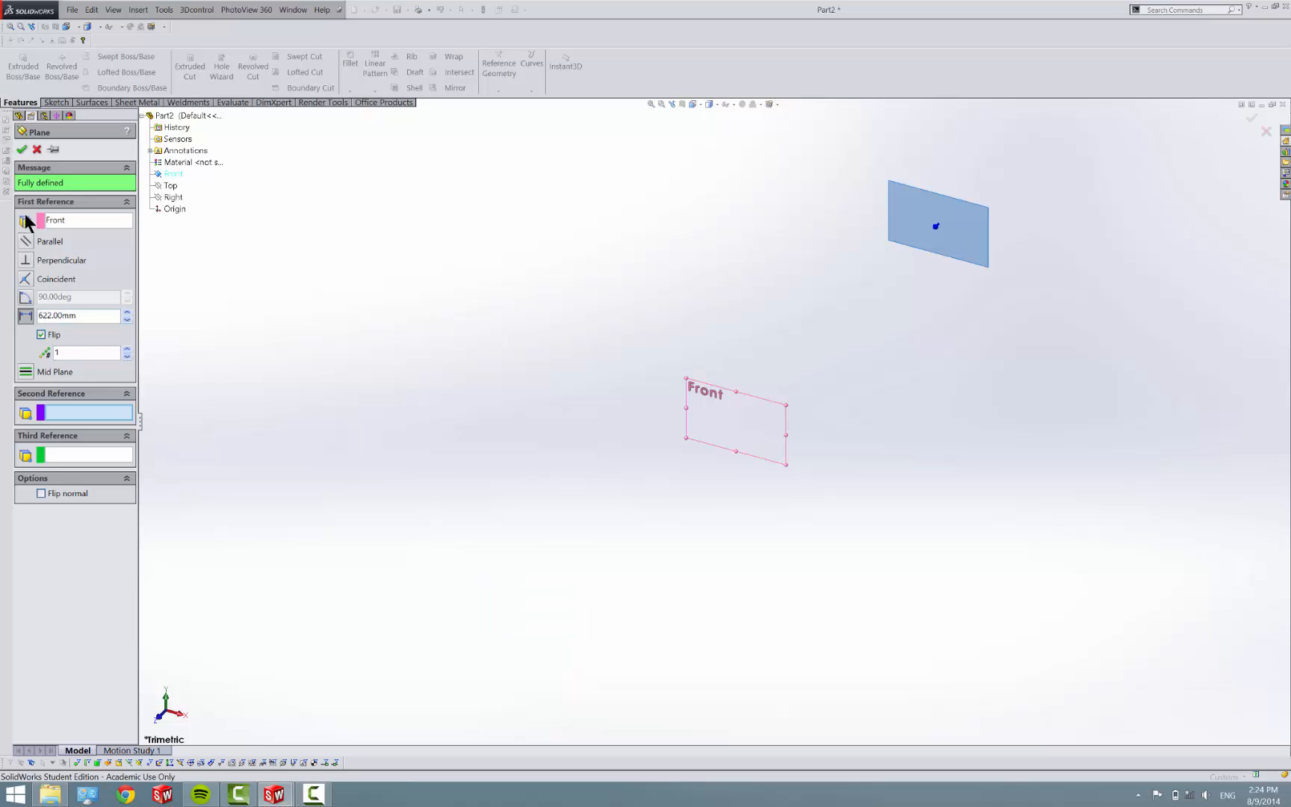
{"action": "left_click", "coordinate": [22, 149]}
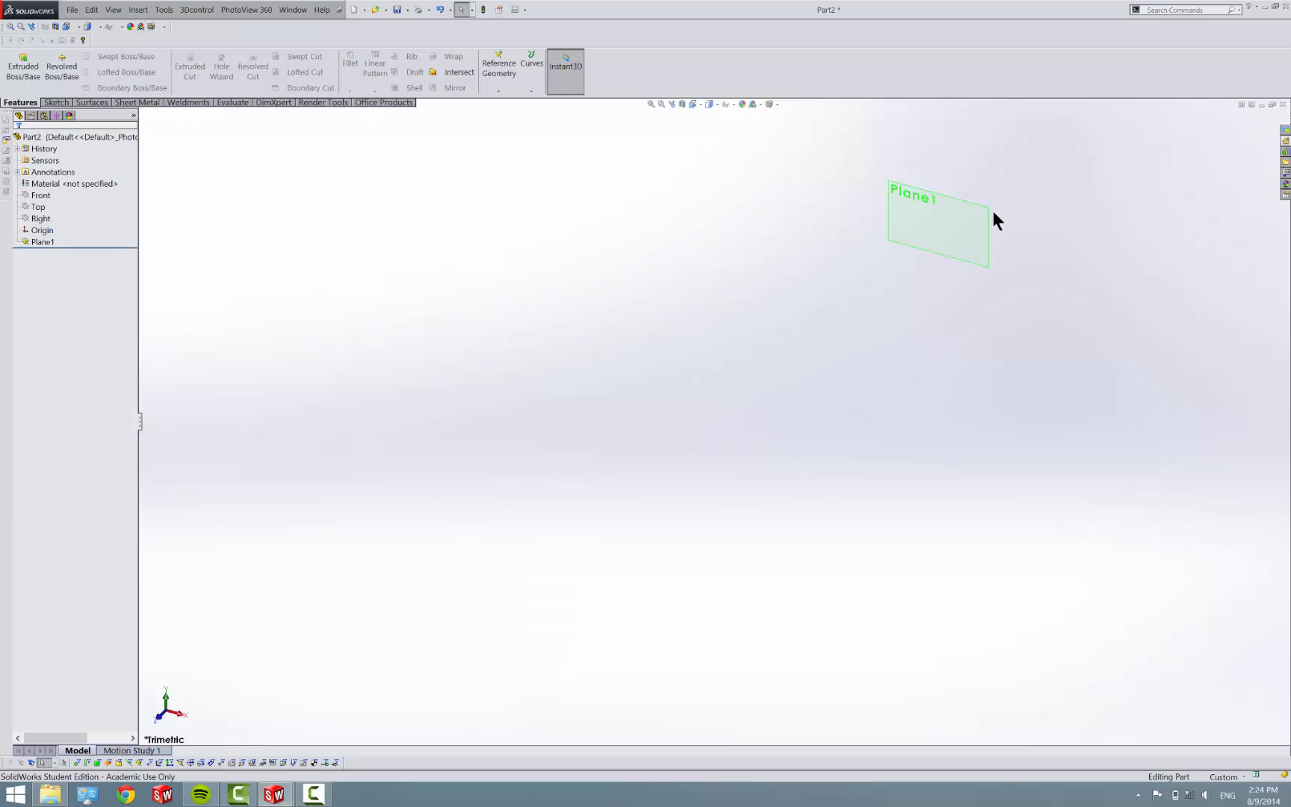
Step: Create a reference plane offset 1200 mm from Plane1, flipping its direction to continue away from the Front plane
{"action": "scroll", "coordinate": [1015, 202], "scroll_direction": "down", "scroll_amount": 2}
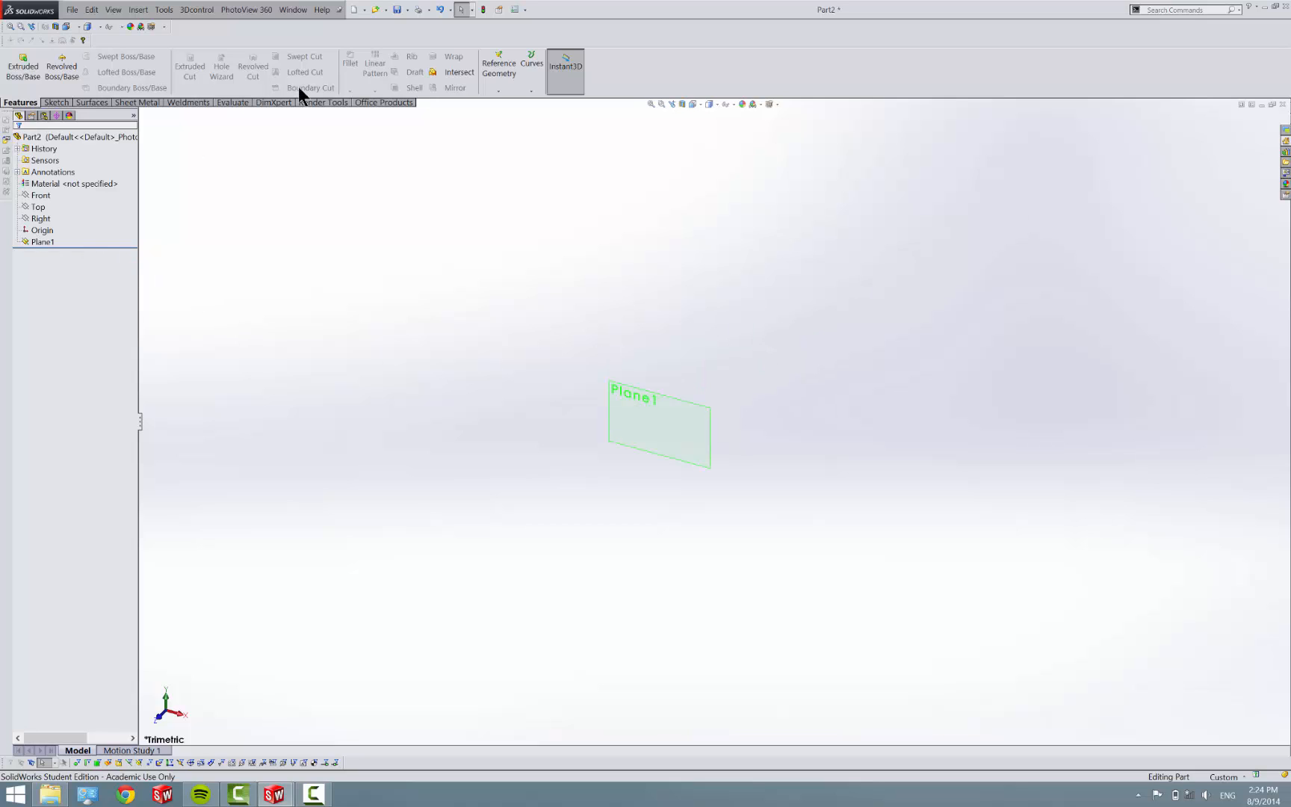
{"action": "left_click", "coordinate": [501, 69]}
{"action": "left_click", "coordinate": [508, 114]}
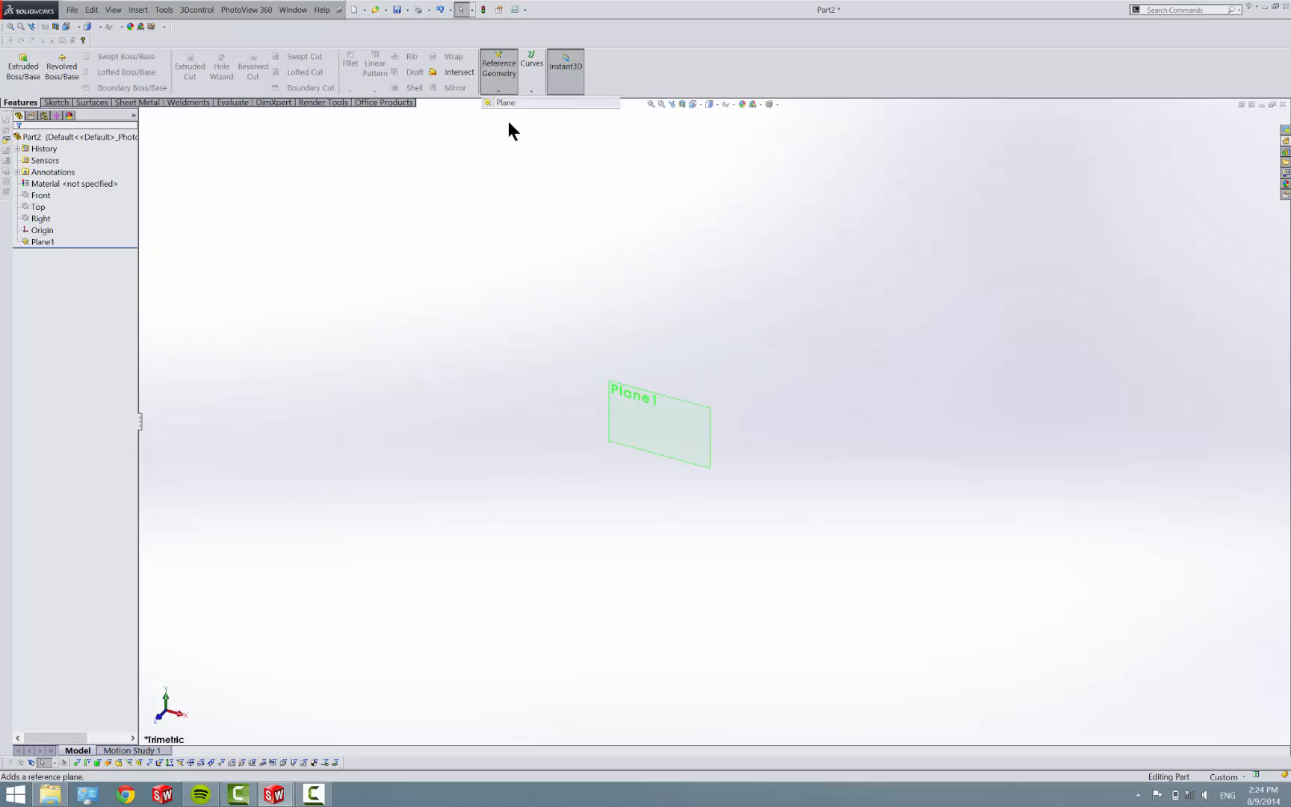
{"action": "left_click", "coordinate": [652, 403]}
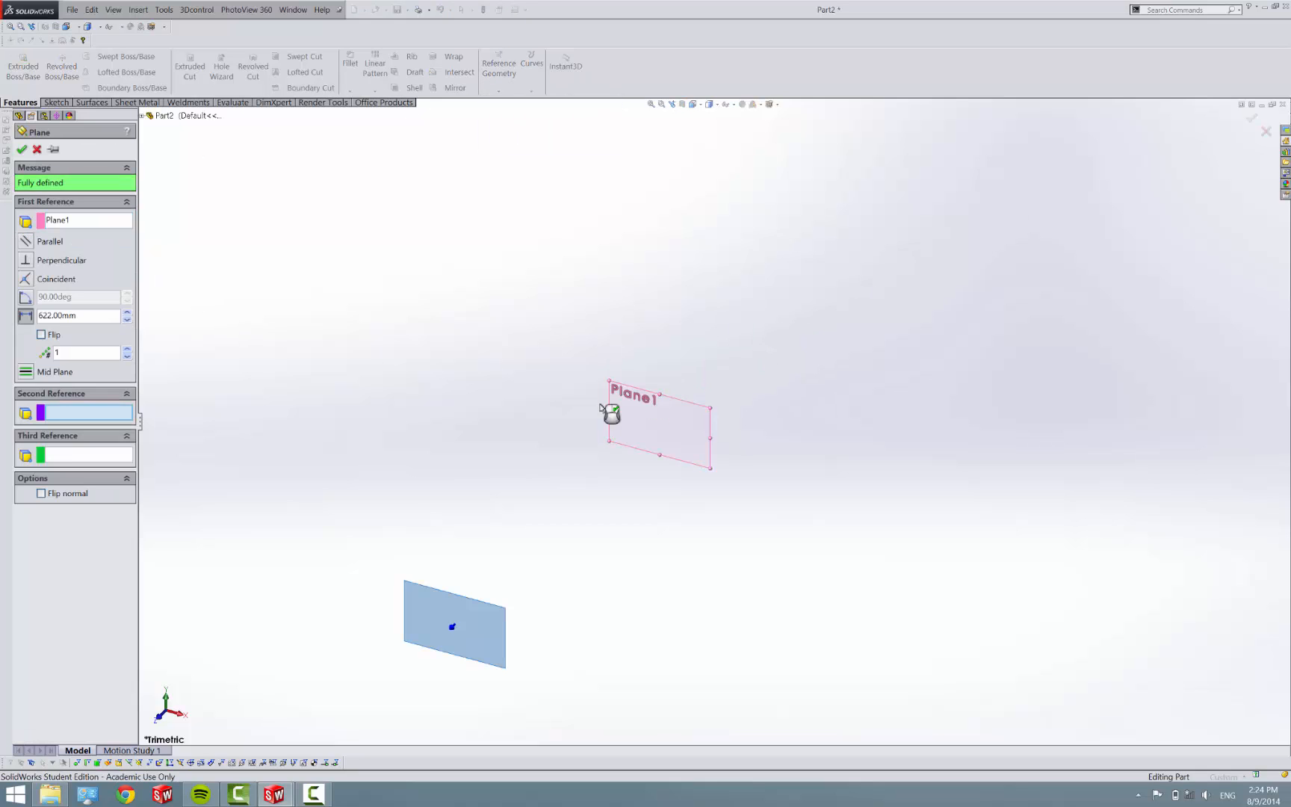
{"action": "left_click", "coordinate": [41, 334]}
{"action": "mouse_move", "coordinate": [282, 797]}
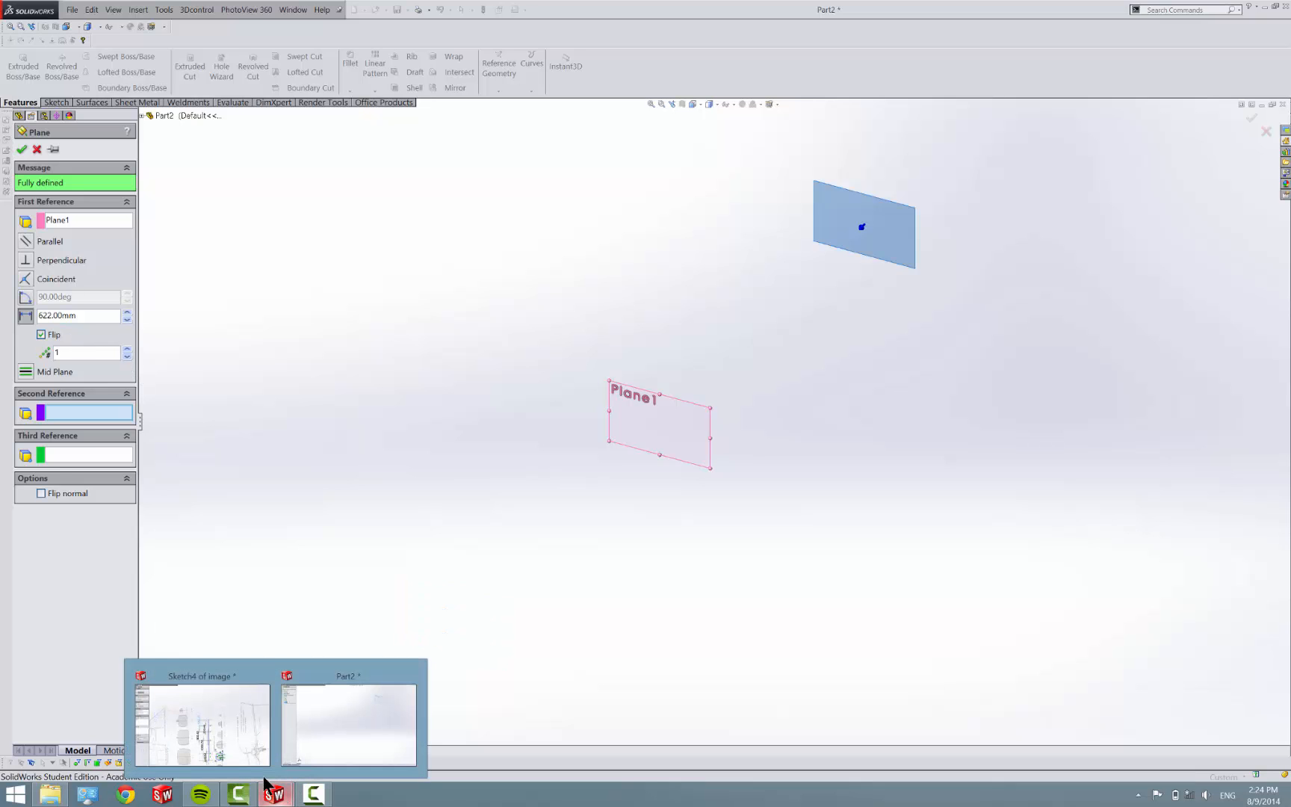
{"action": "mouse_move", "coordinate": [229, 736]}
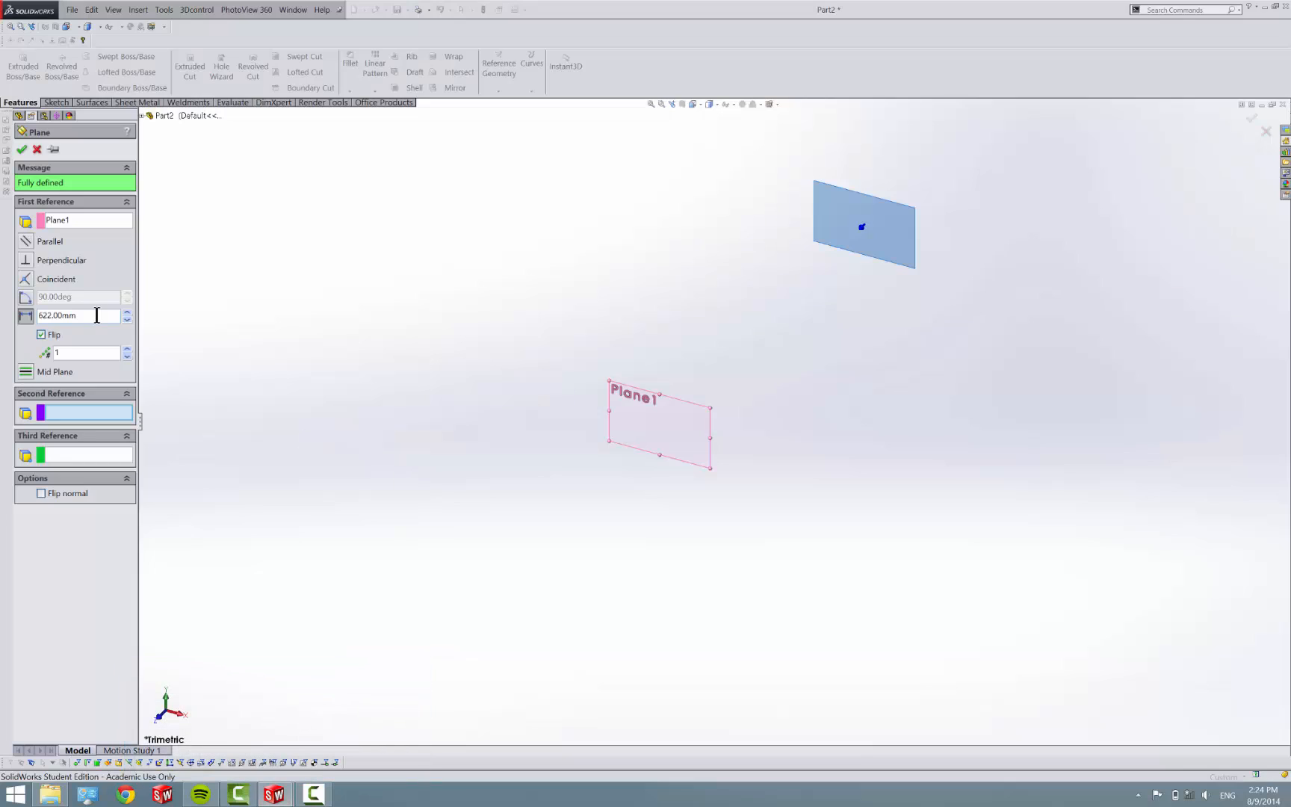
{"action": "left_click_drag", "start_coordinate": [97, 315], "coordinate": [54, 314]}
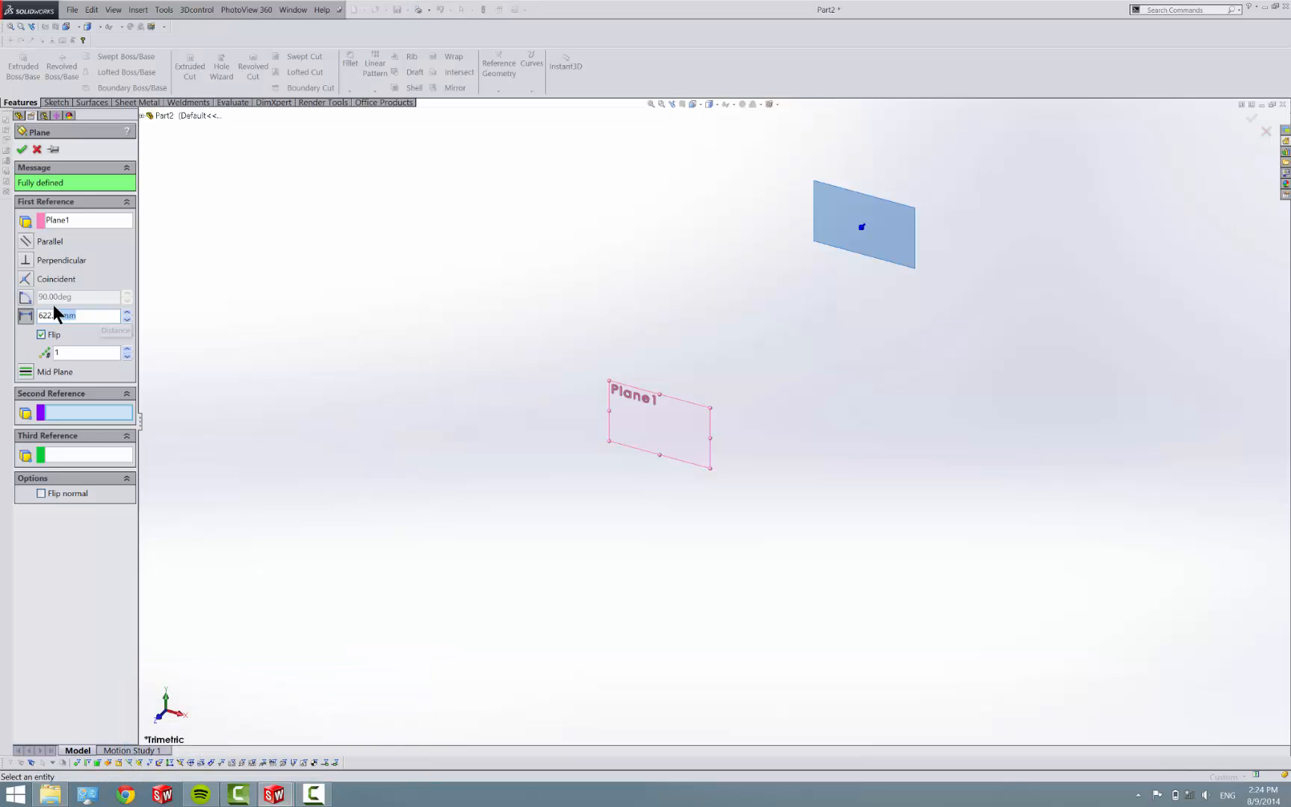
{"action": "type", "text": "1200"}
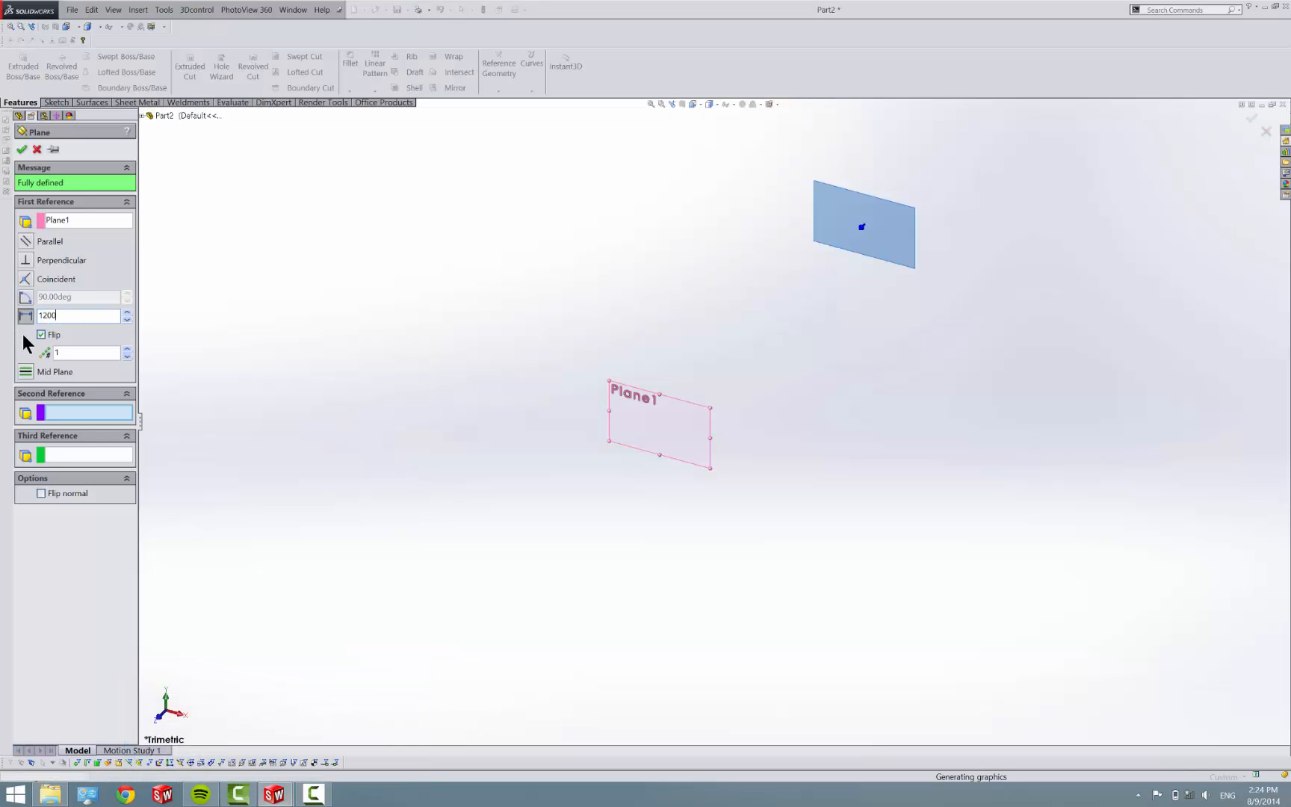
{"action": "key", "text": "Return"}
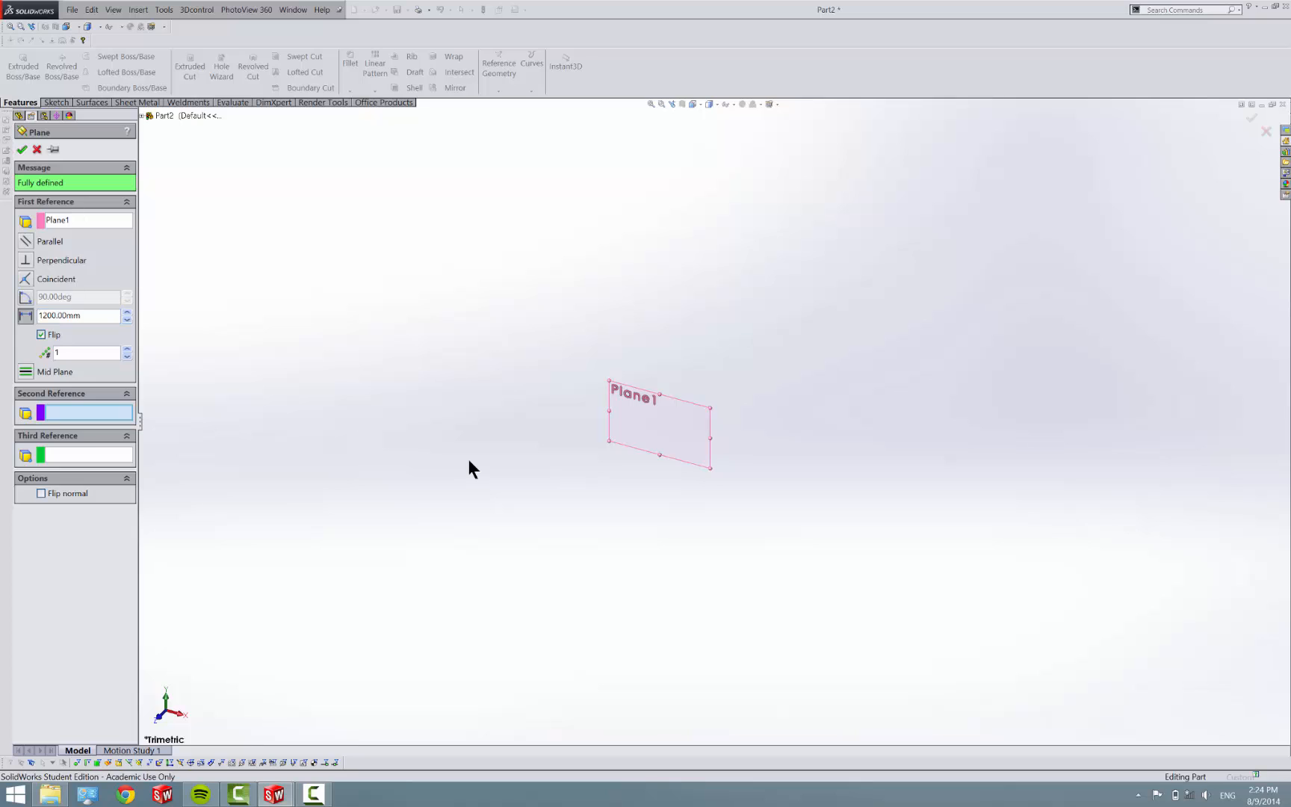
Step: Create a reference plane offset 800 mm from Plane2, flipped to continue away from Plane1
{"action": "scroll", "coordinate": [466, 455], "scroll_direction": "up", "scroll_amount": 5}
{"action": "scroll", "coordinate": [867, 303], "scroll_direction": "down", "scroll_amount": 3}
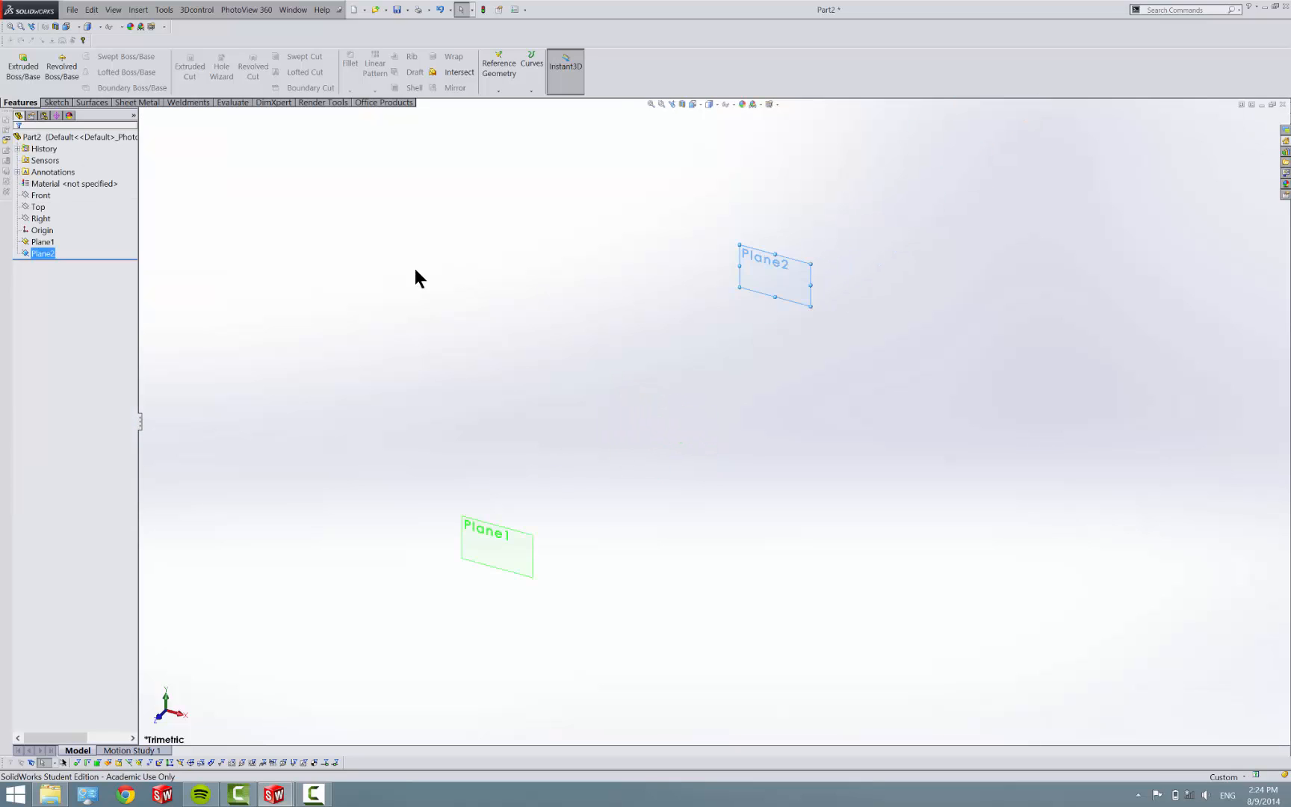
{"action": "left_click", "coordinate": [504, 50]}
{"action": "left_click", "coordinate": [511, 98]}
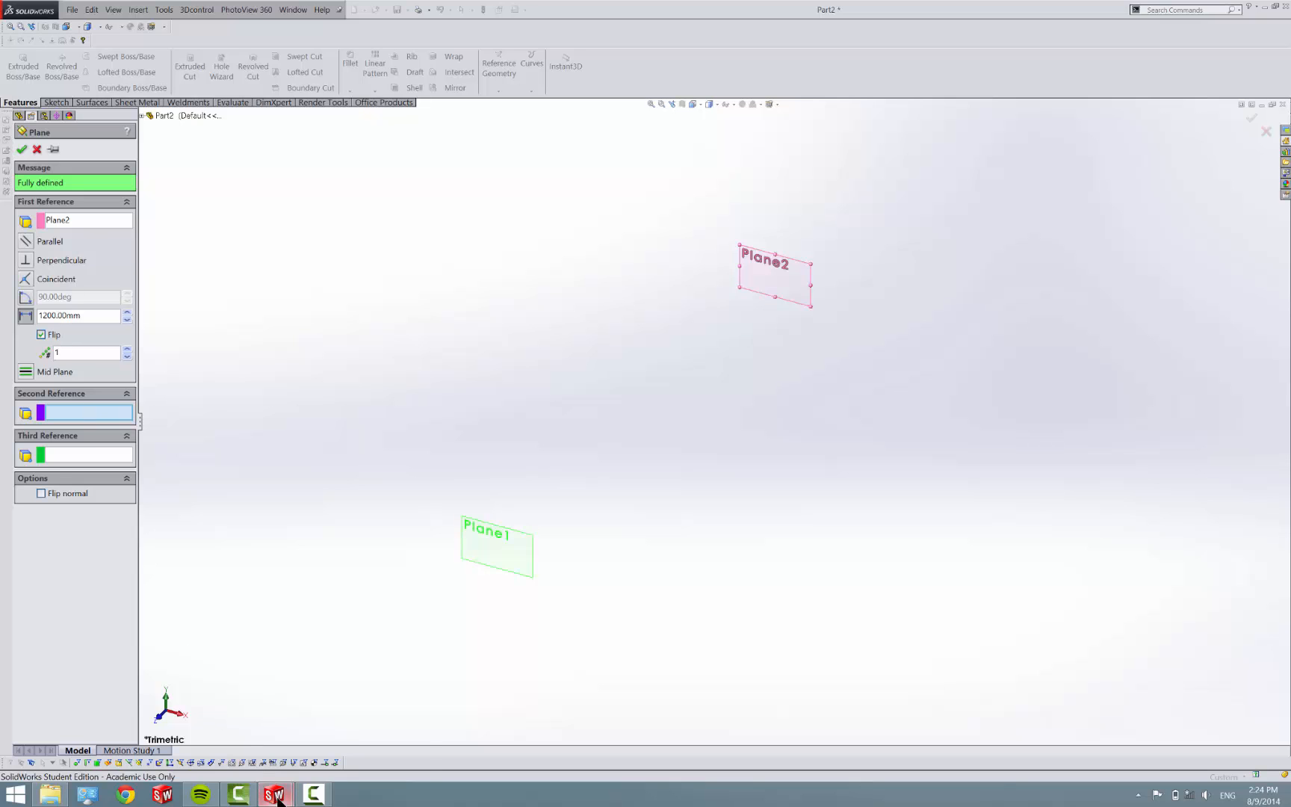
{"action": "mouse_move", "coordinate": [276, 798]}
{"action": "mouse_move", "coordinate": [193, 711]}
{"action": "left_click_drag", "start_coordinate": [83, 315], "coordinate": [2, 273]}
{"action": "type", "text": "80"}
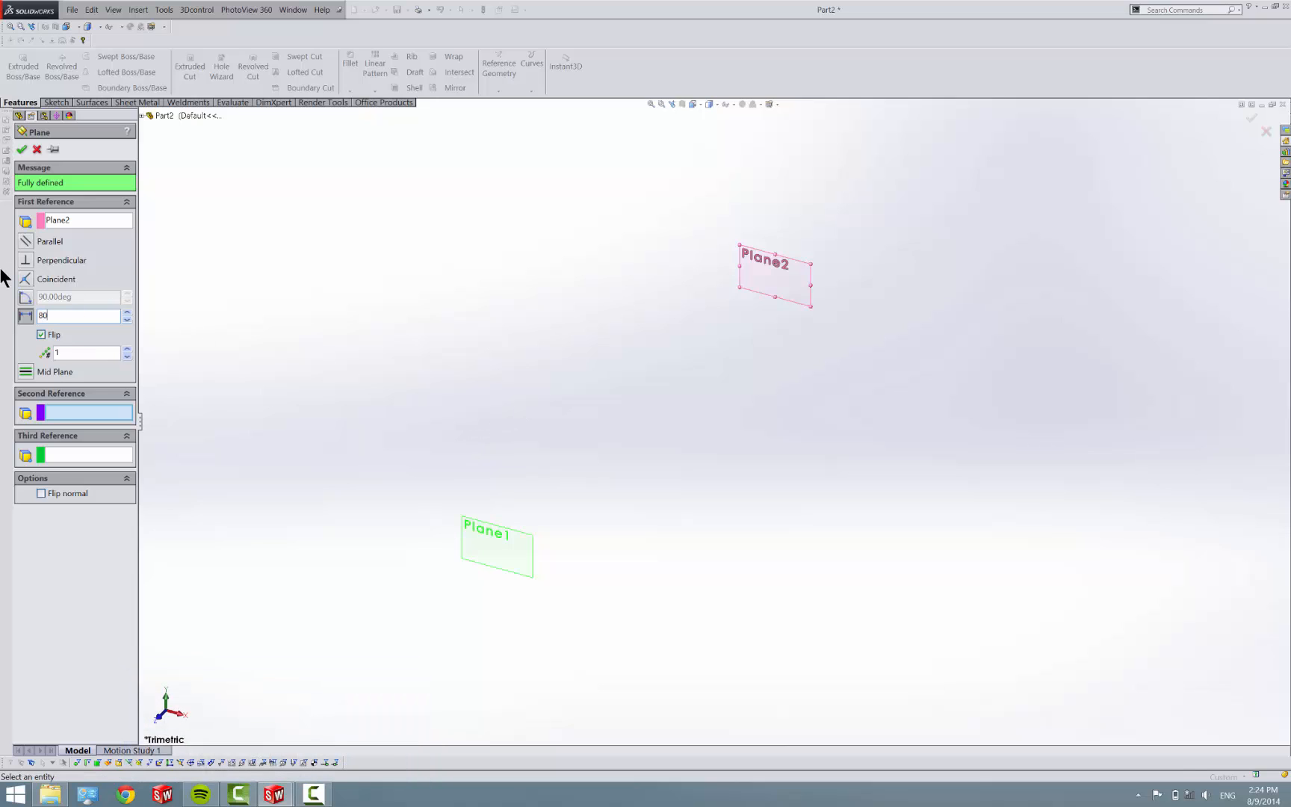
{"action": "type", "text": "0"}
{"action": "key", "text": "Return"}
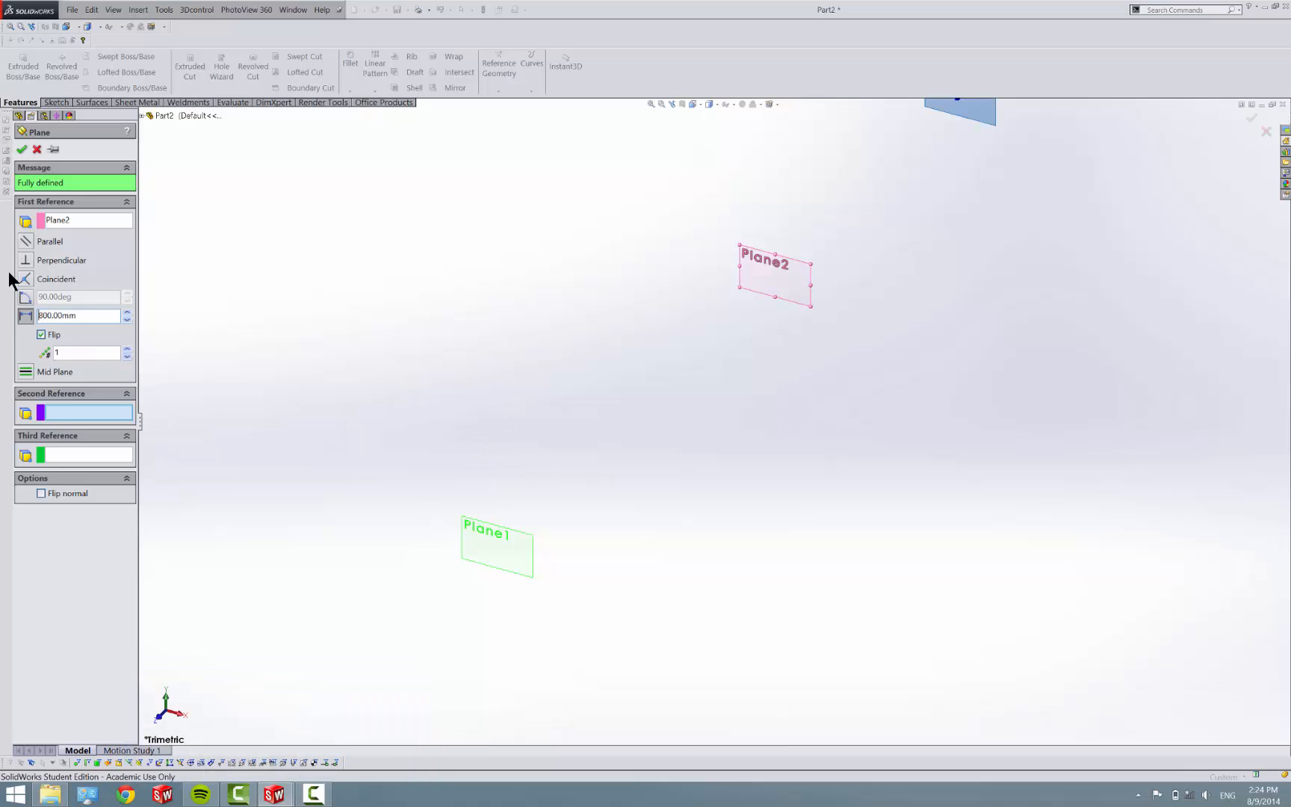
{"action": "left_click", "coordinate": [22, 149]}
Step: Create a reference plane offset 550 mm from Plane3, flipped to continue away from Plane2
{"action": "left_click", "coordinate": [494, 75]}
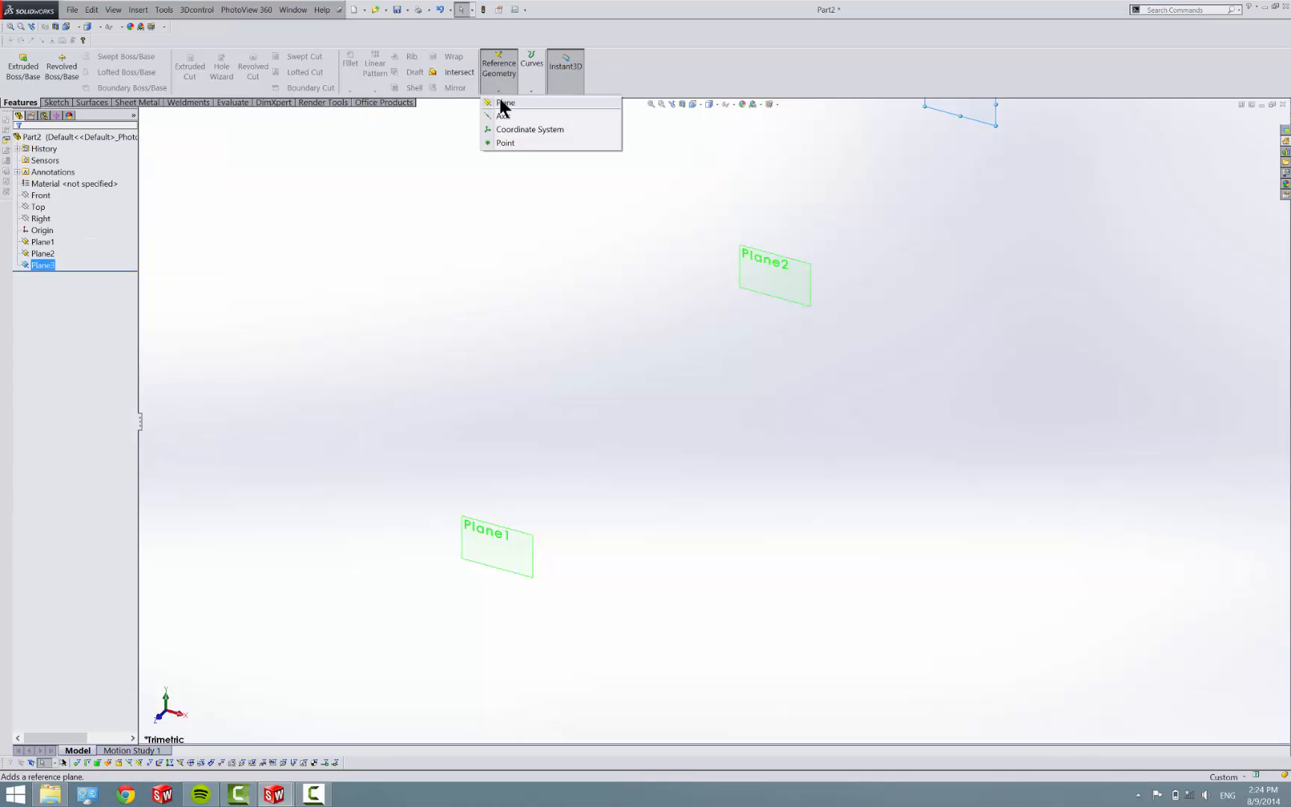
{"action": "scroll", "coordinate": [559, 355], "scroll_direction": "up", "scroll_amount": 5}
{"action": "scroll", "coordinate": [801, 304], "scroll_direction": "down", "scroll_amount": 3}
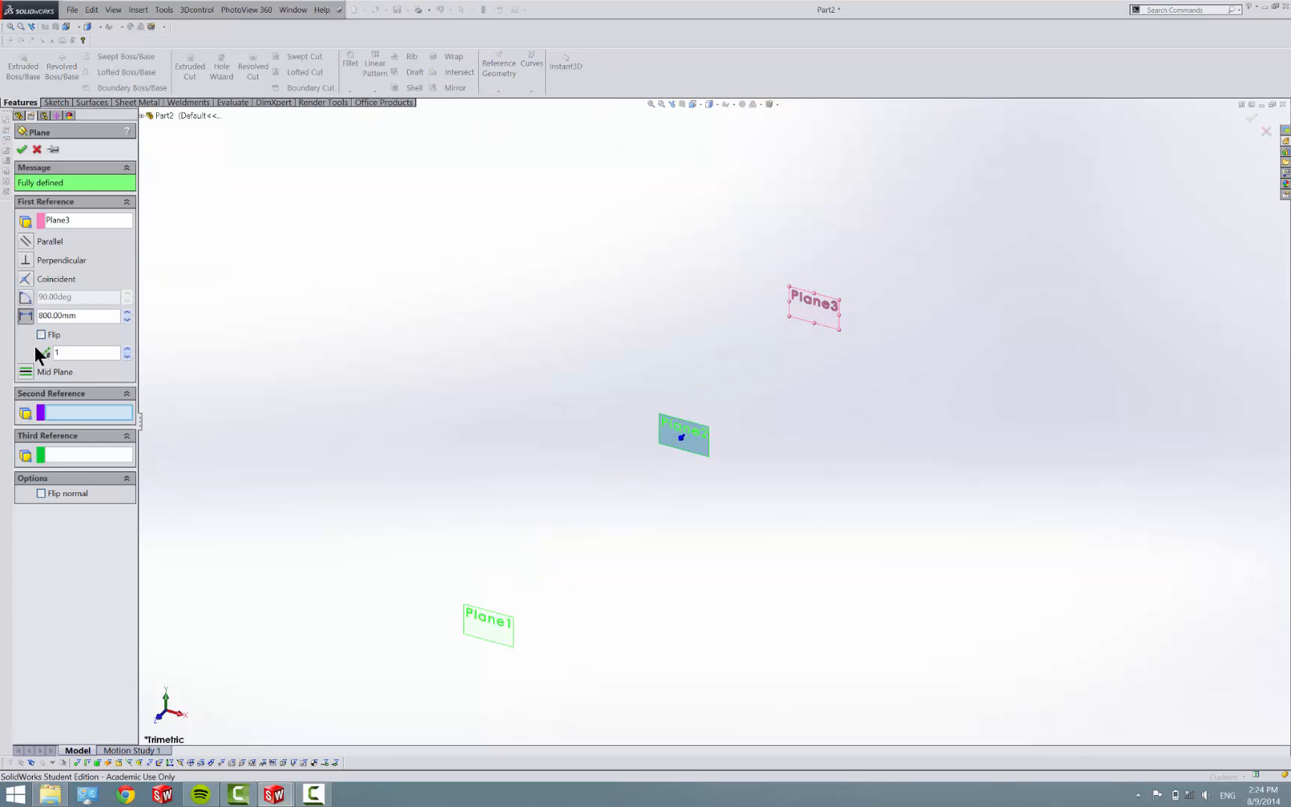
{"action": "mouse_move", "coordinate": [274, 793]}
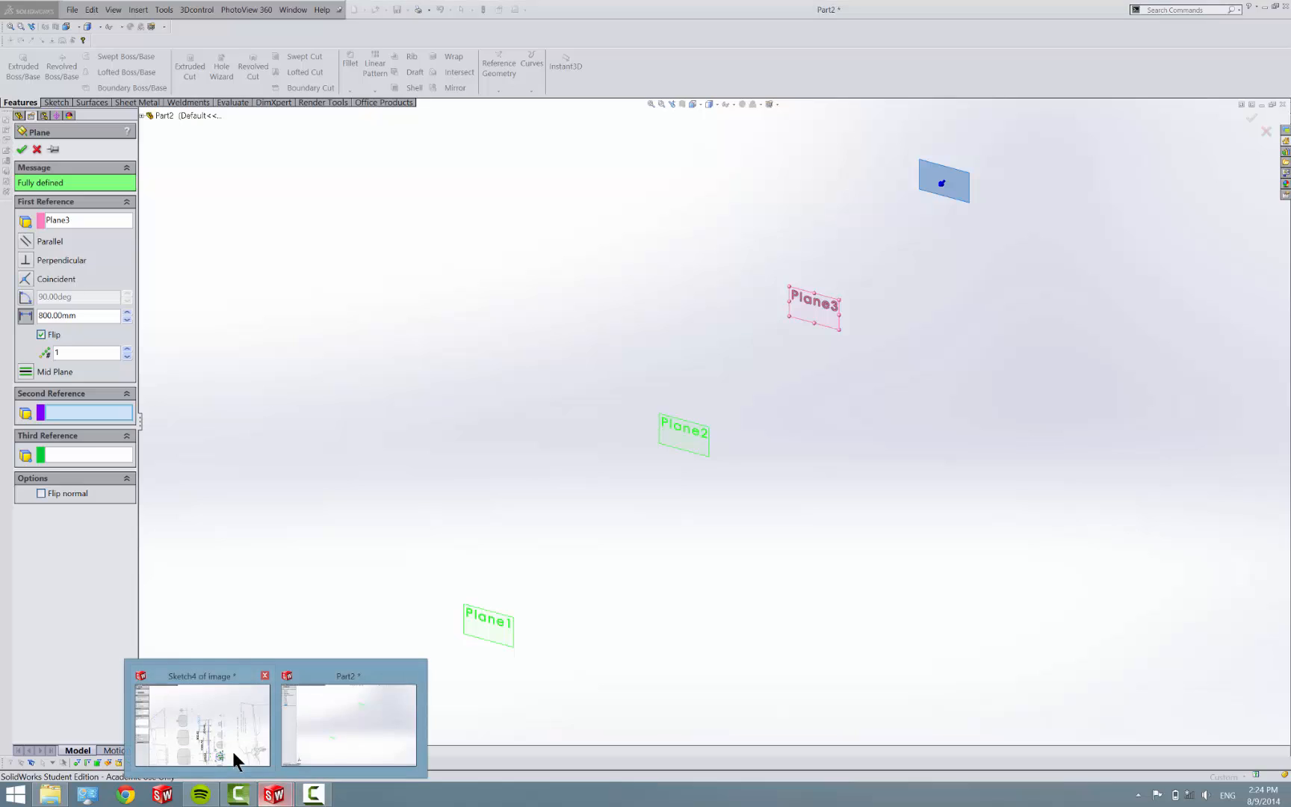
{"action": "mouse_move", "coordinate": [232, 755]}
{"action": "left_click", "coordinate": [97, 314]}
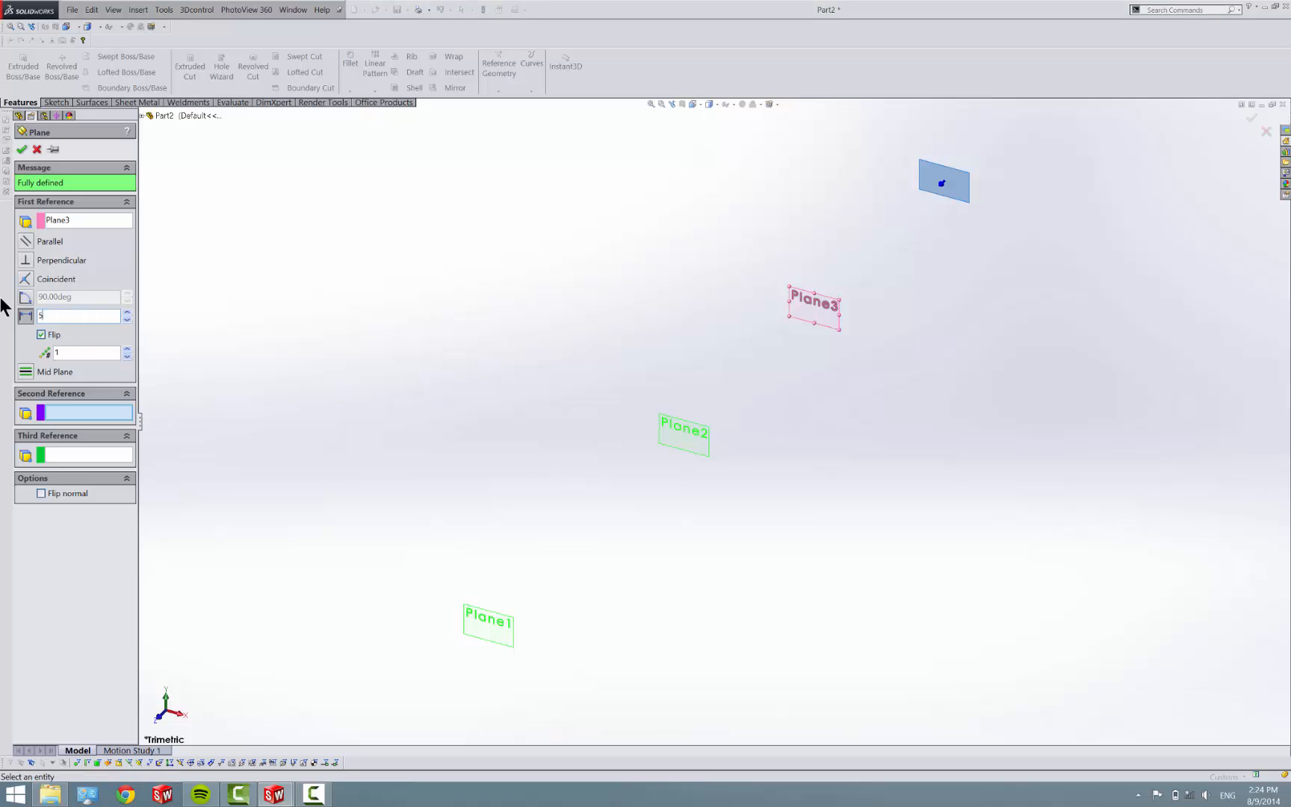
{"action": "key", "text": "Return"}
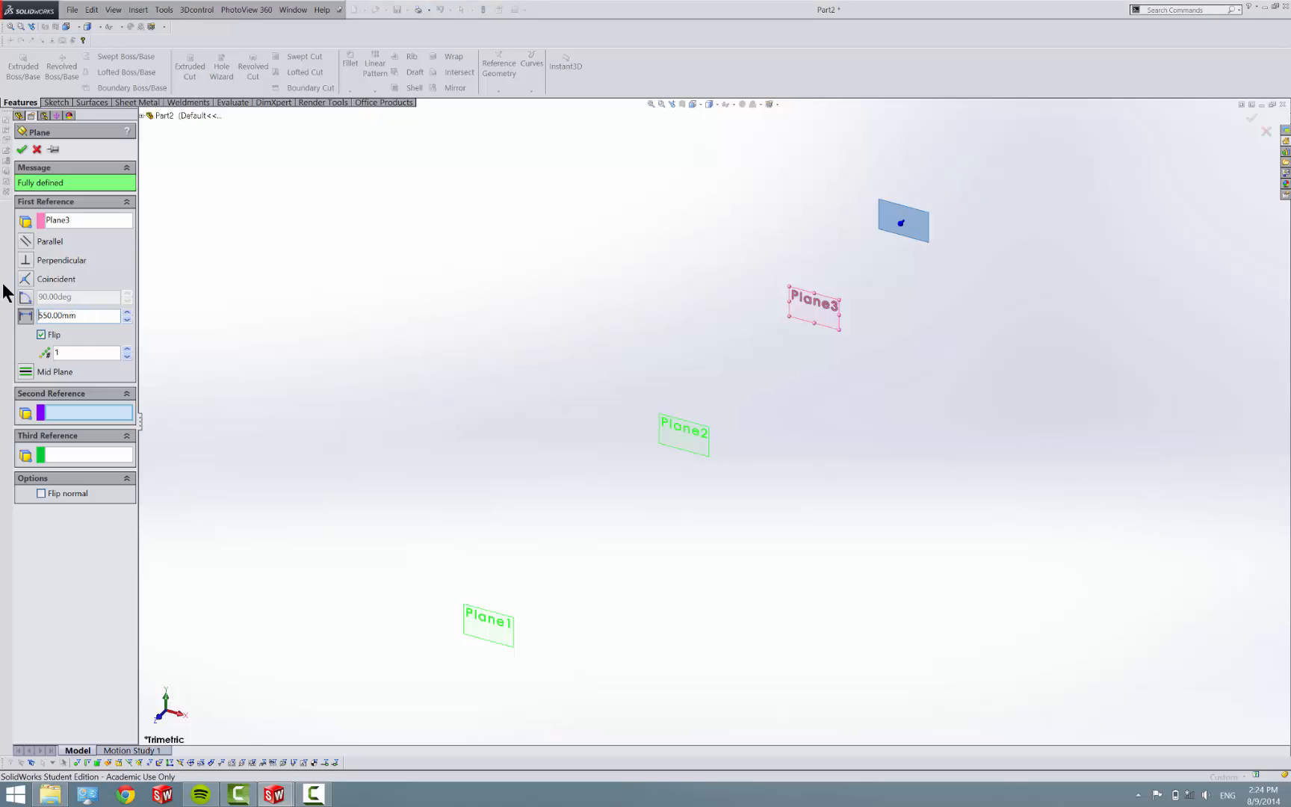
{"action": "left_click", "coordinate": [22, 148]}
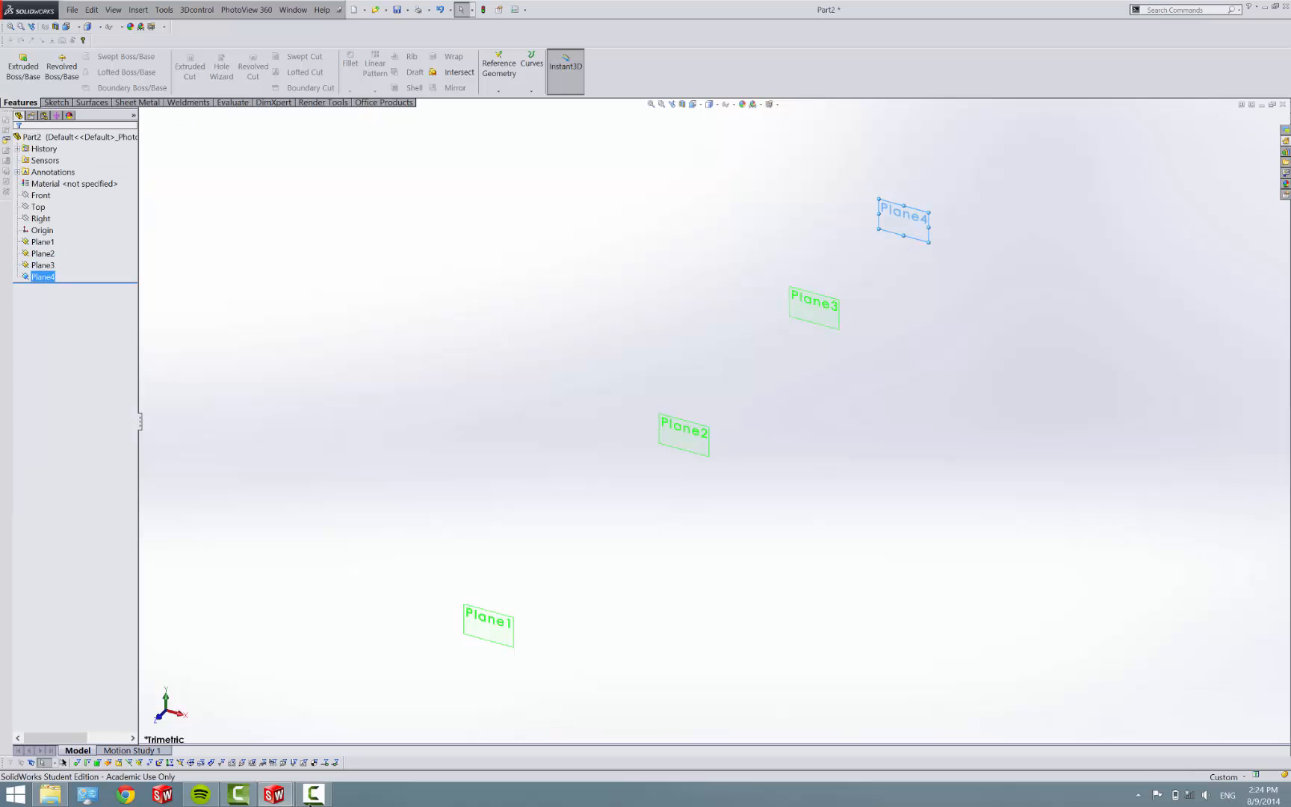
Step: Check the last station spacing in the image document's sketch, and create a flipped reference plane offset 530 mm from Plane4 in Part2
{"action": "mouse_move", "coordinate": [274, 795]}
{"action": "left_click", "coordinate": [248, 735]}
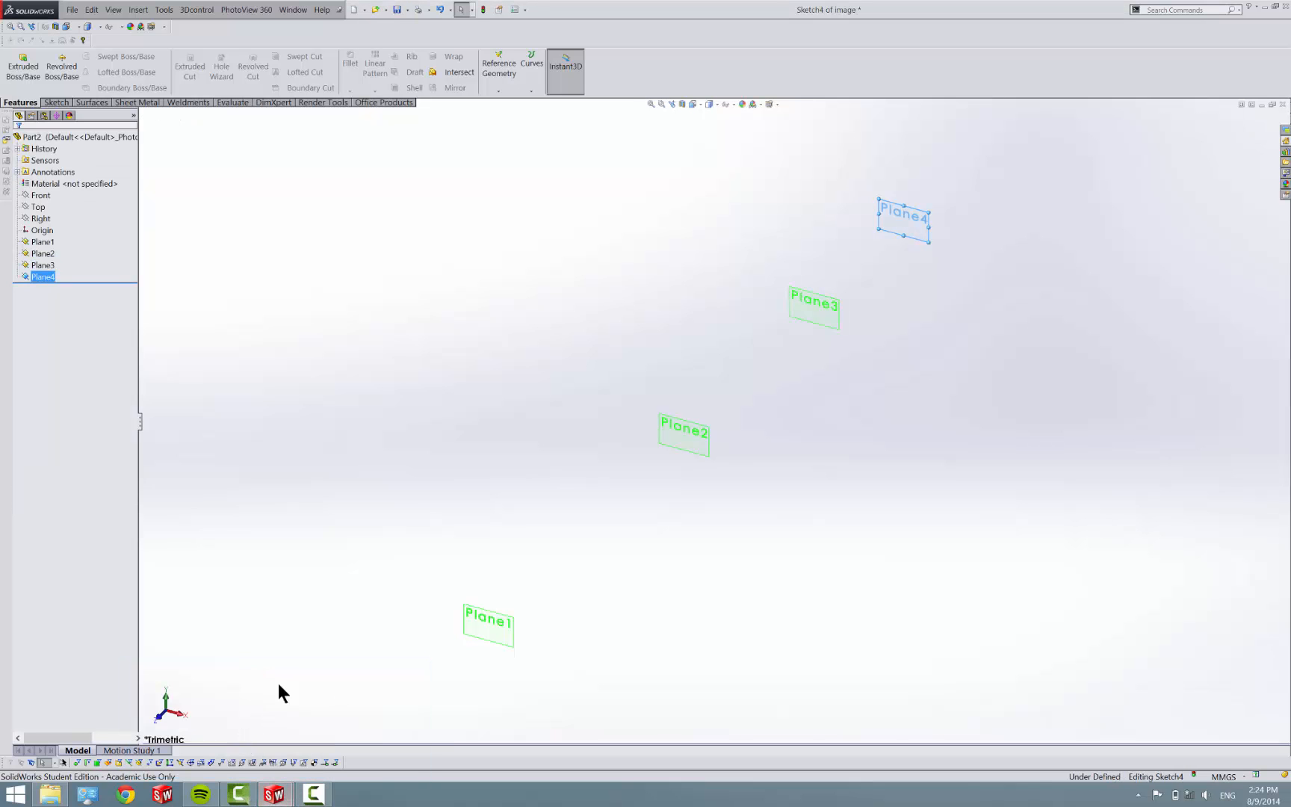
{"action": "scroll", "coordinate": [735, 410], "scroll_direction": "down", "scroll_amount": 5}
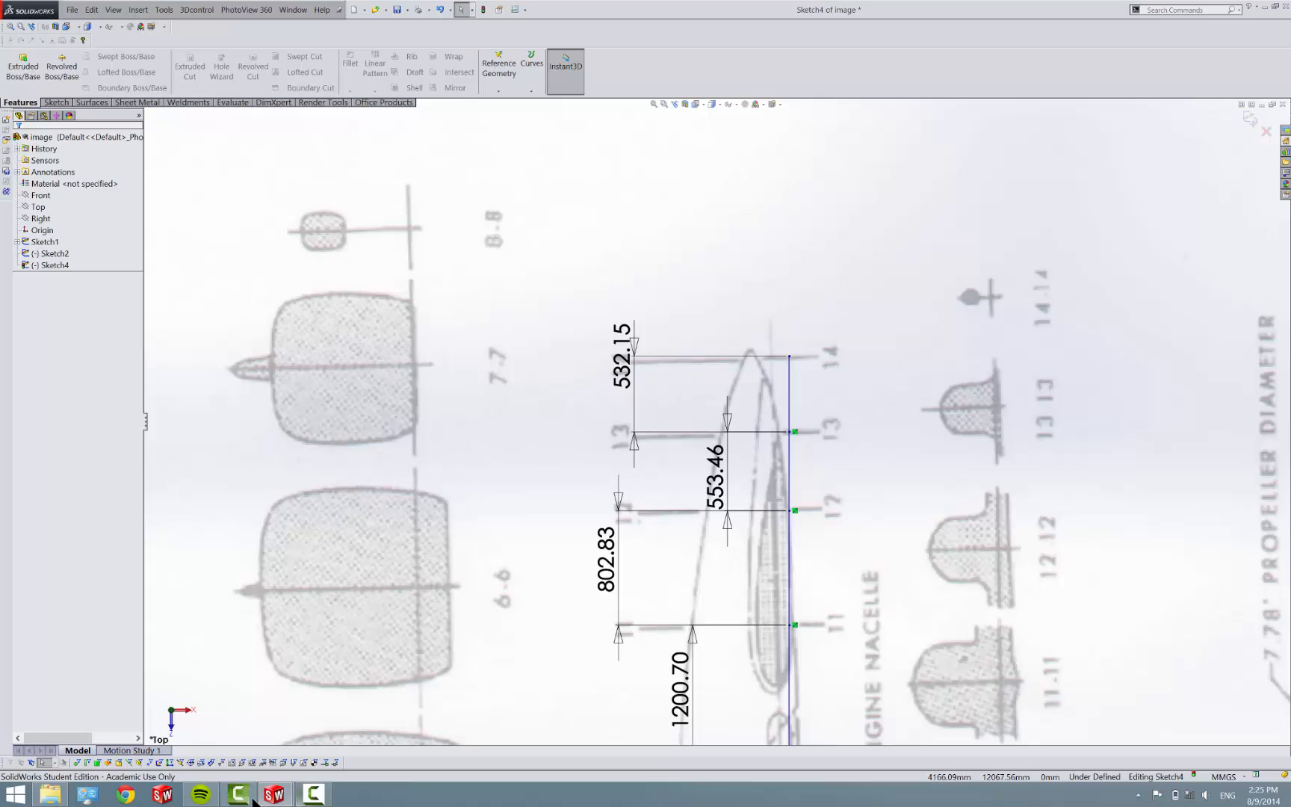
{"action": "mouse_move", "coordinate": [274, 795]}
{"action": "left_click", "coordinate": [354, 759]}
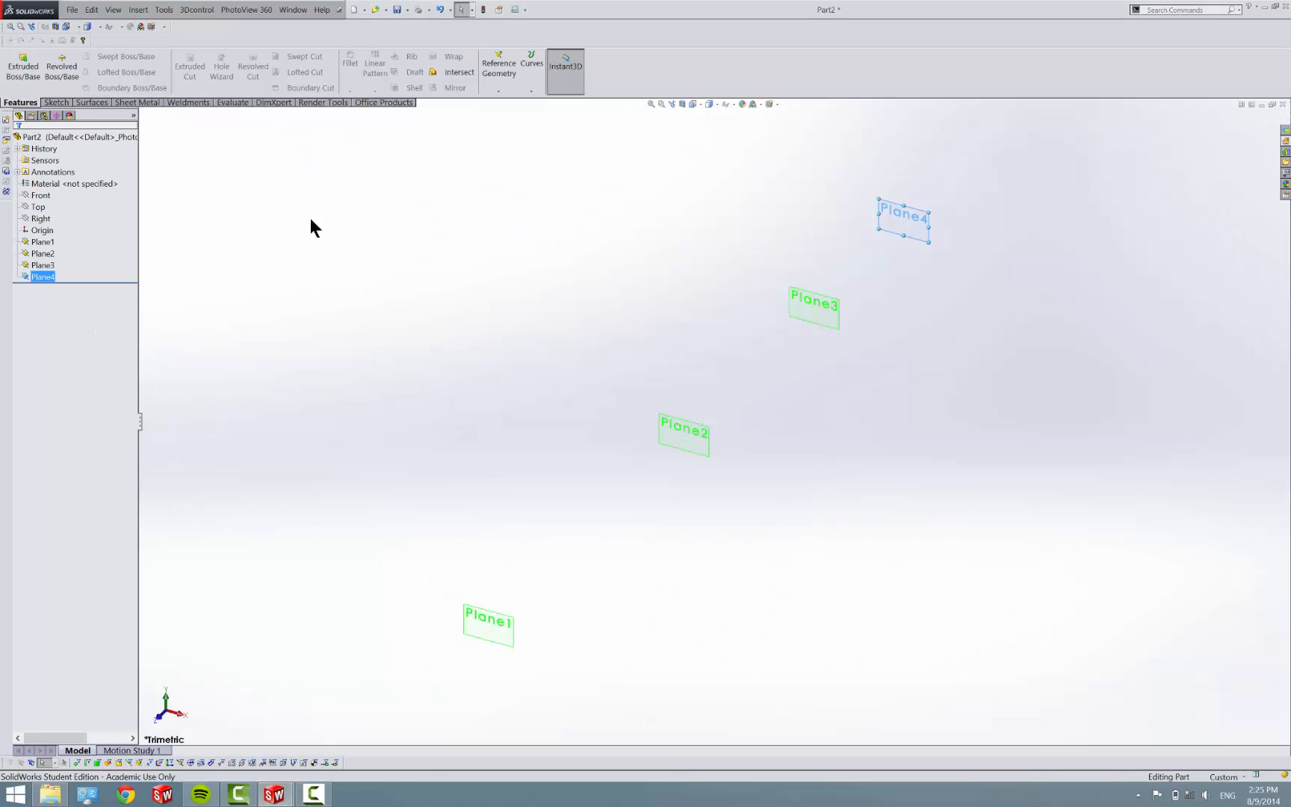
{"action": "left_click", "coordinate": [483, 93]}
{"action": "left_click", "coordinate": [495, 109]}
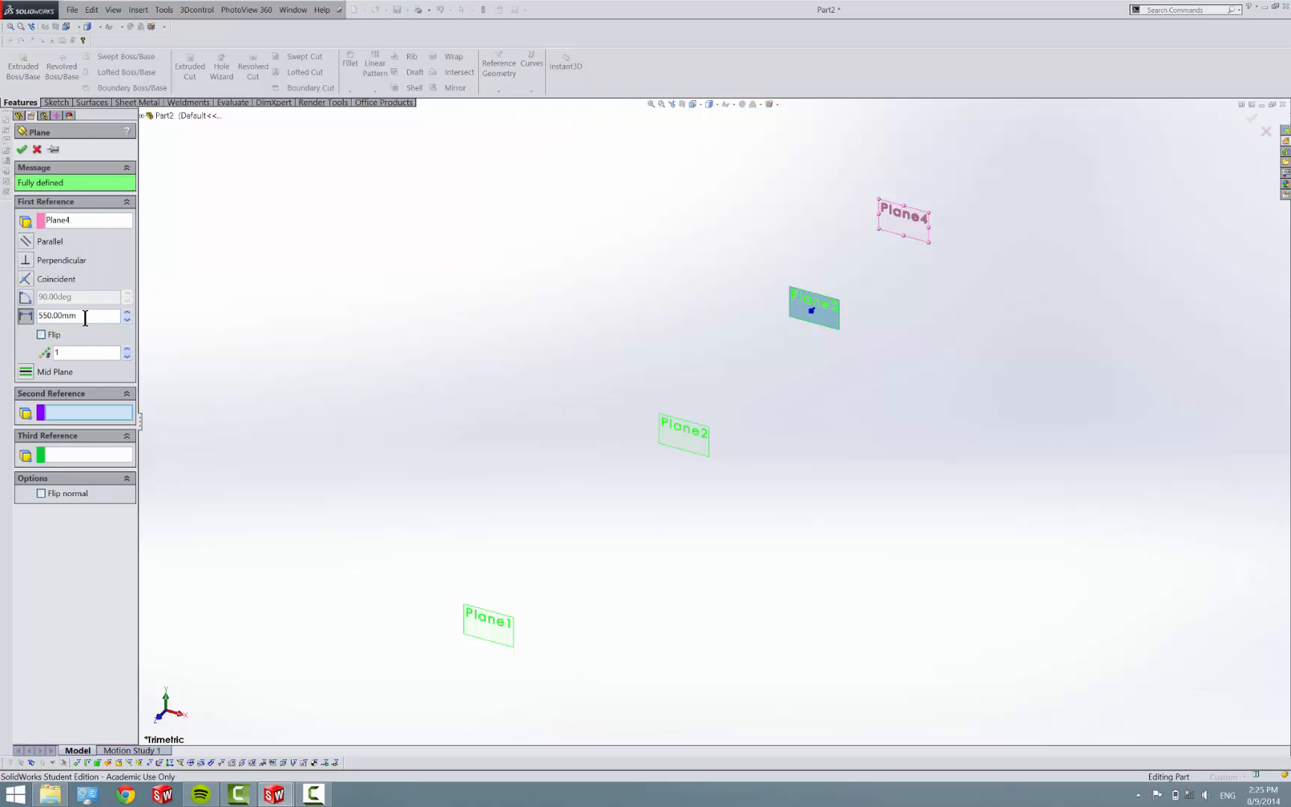
{"action": "left_click", "coordinate": [41, 334]}
{"action": "type", "text": "5"}
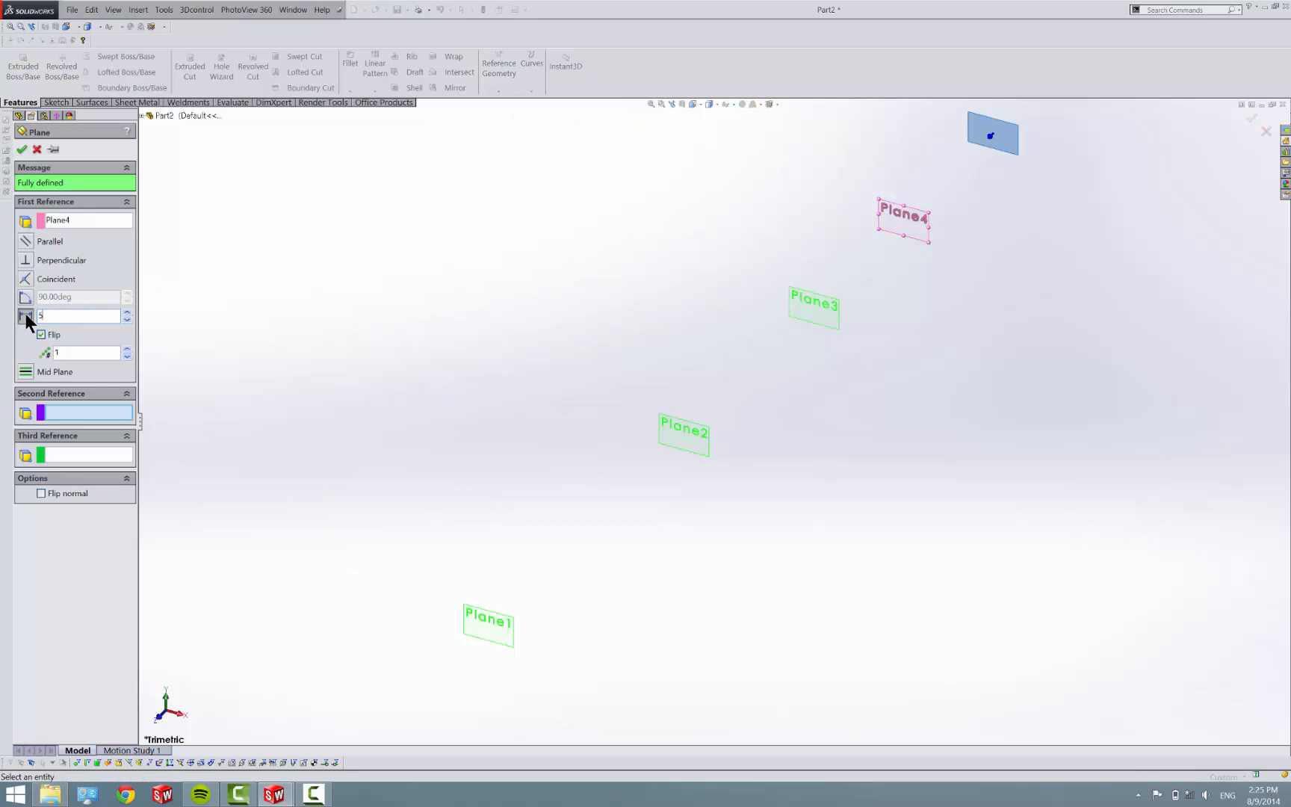
{"action": "type", "text": "30"}
{"action": "key", "text": "Return"}
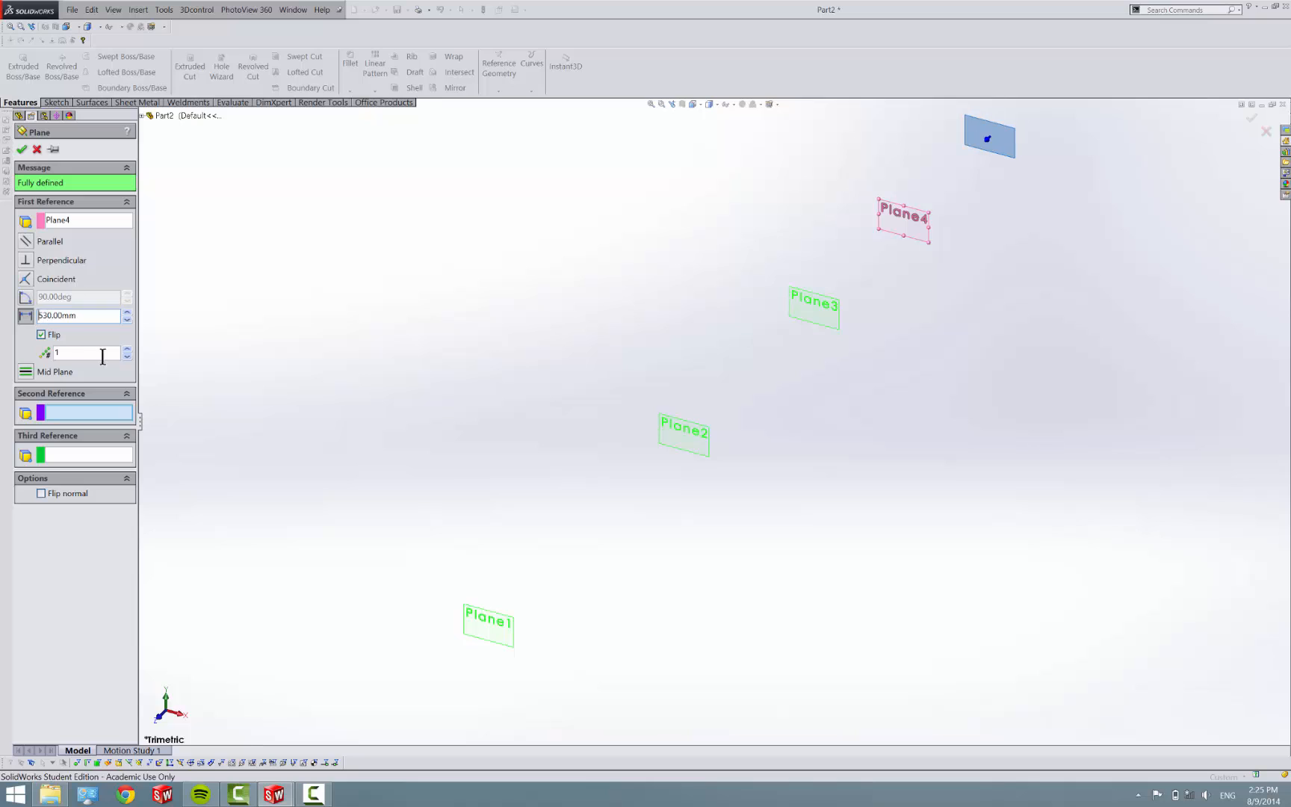
{"action": "left_click", "coordinate": [24, 151]}
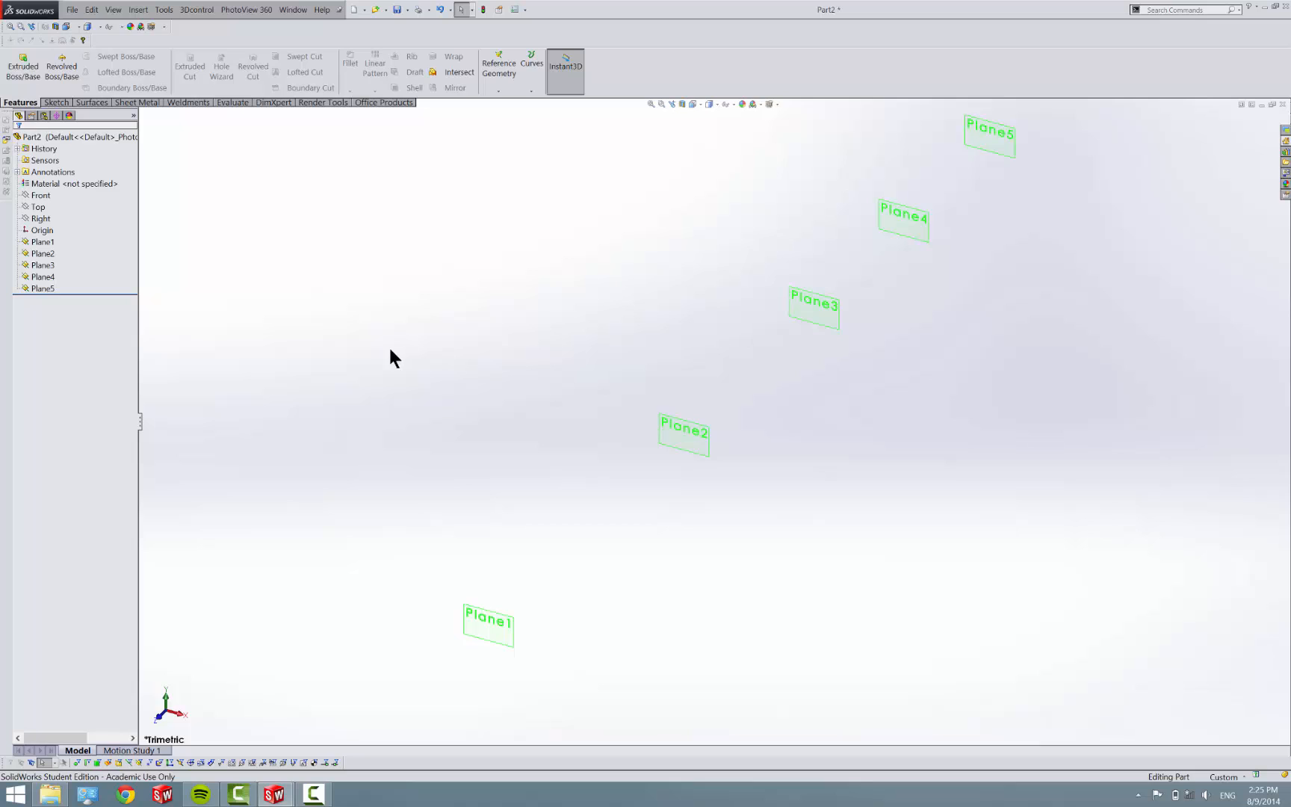
Step: Start a new sketch on the Front plane of Part2
{"action": "scroll", "coordinate": [427, 449], "scroll_direction": "up", "scroll_amount": 3}
{"action": "middle_click_drag", "start_coordinate": [593, 484], "coordinate": [626, 469]}
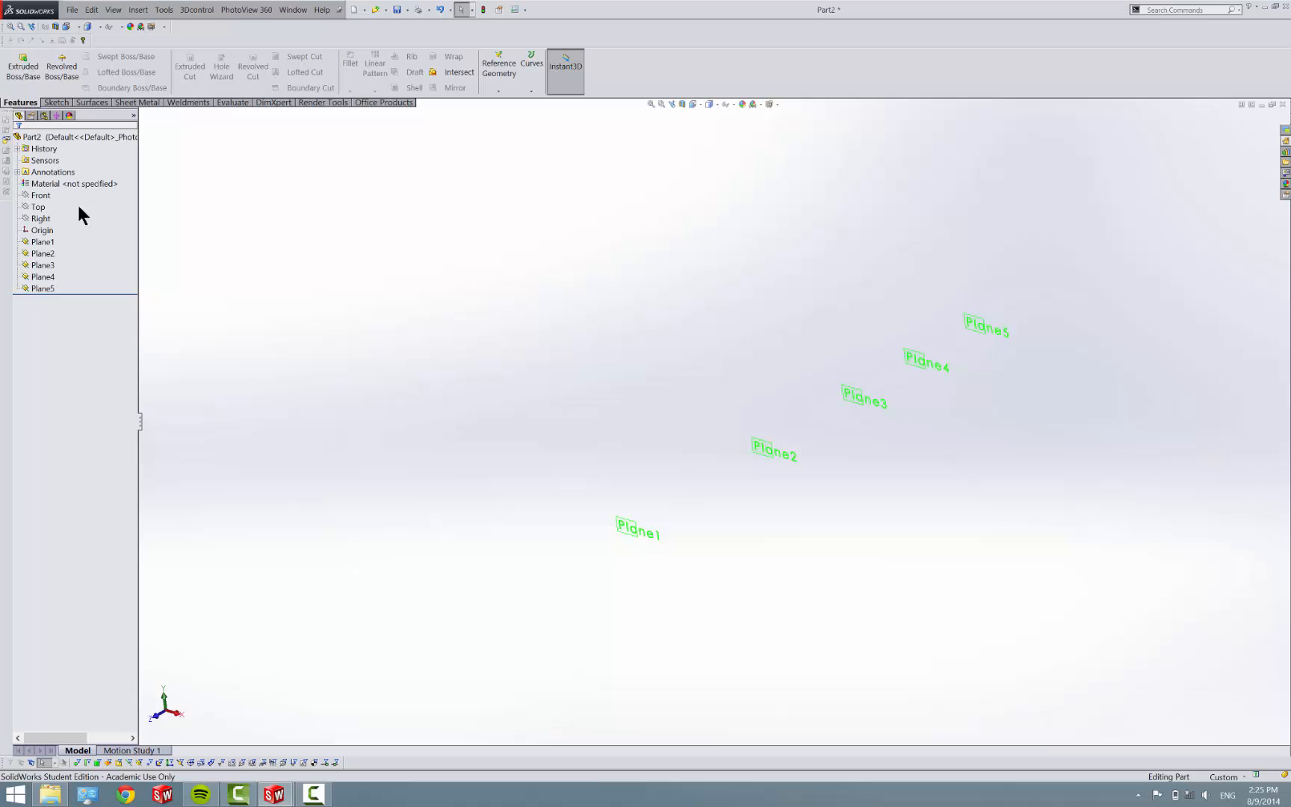
{"action": "right_click", "coordinate": [49, 196]}
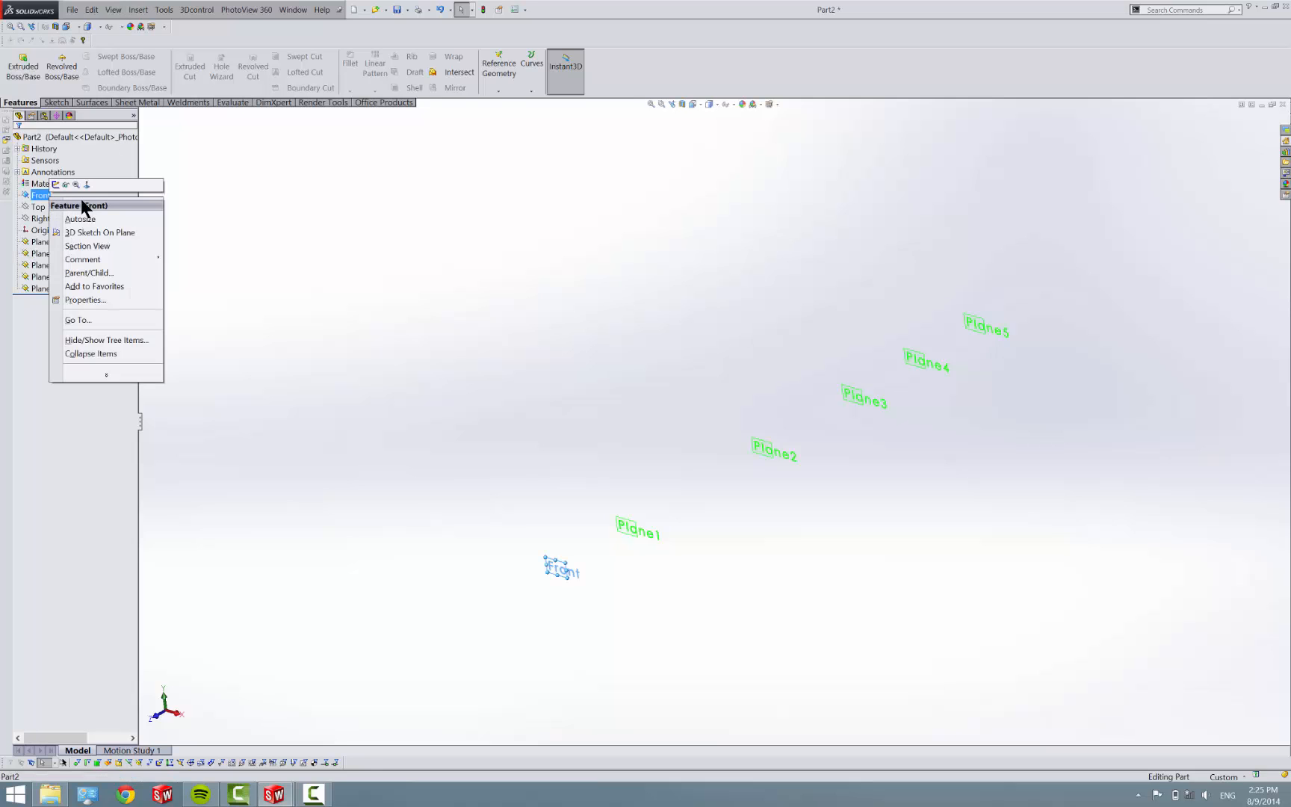
{"action": "left_click", "coordinate": [56, 183]}
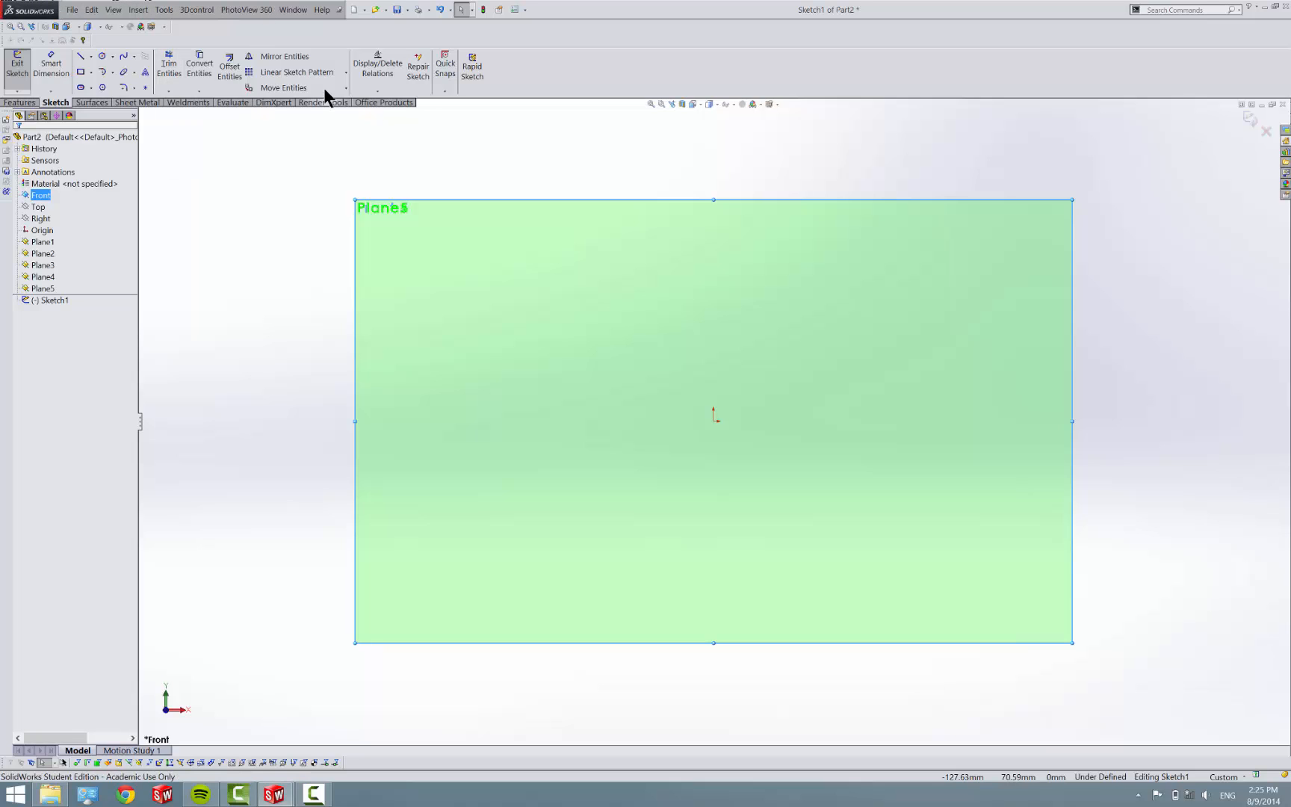
Step: Insert the saved block profile 1.SLDBLK from the Cessna Plane nacelle folder into the Front plane sketch, near the origin
{"action": "left_click", "coordinate": [159, 10]}
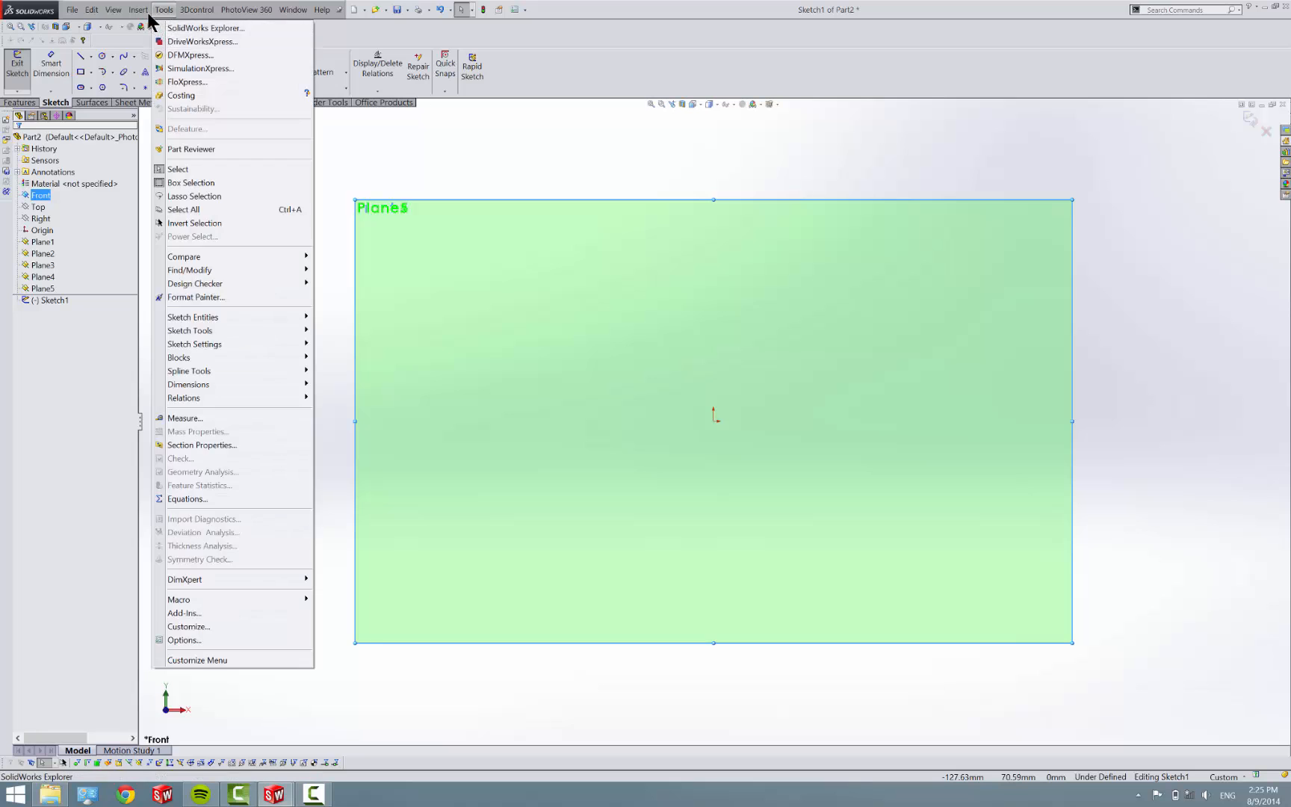
{"action": "mouse_move", "coordinate": [145, 10]}
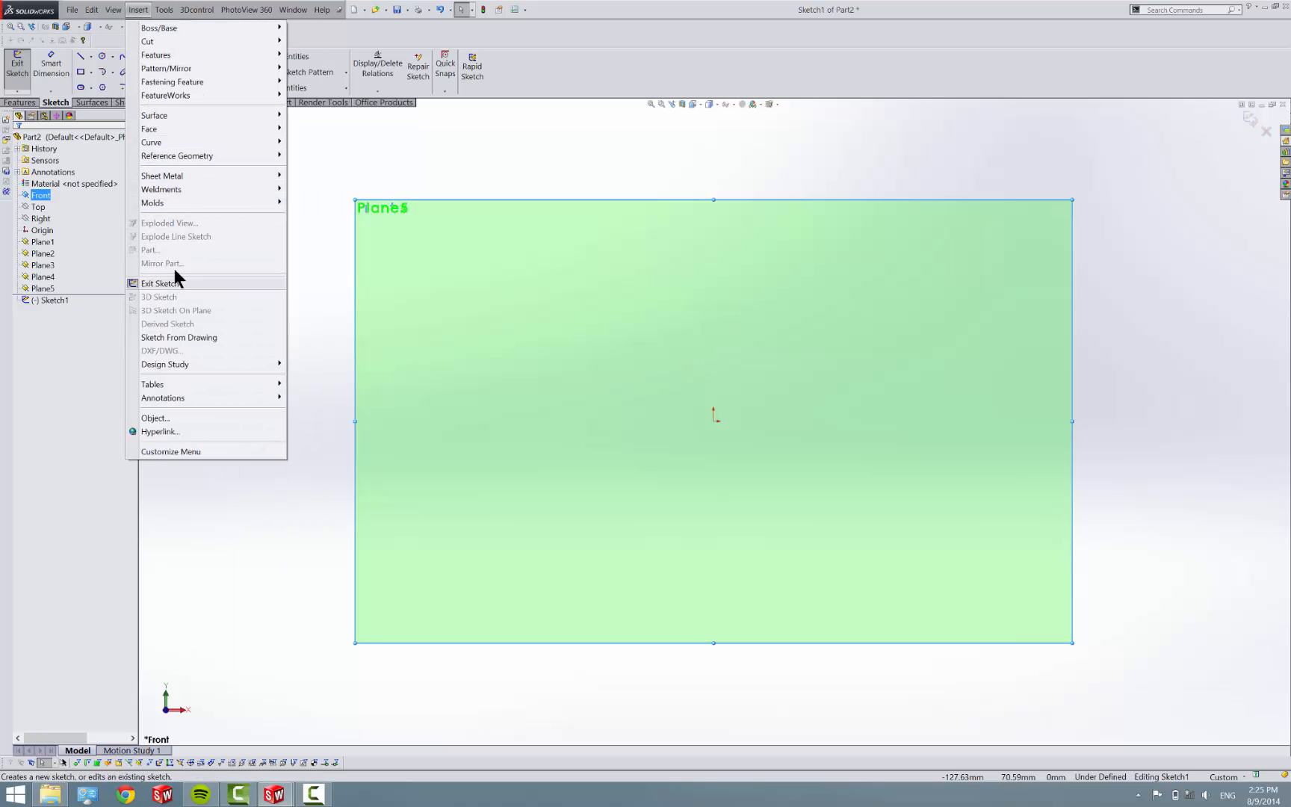
{"action": "left_click", "coordinate": [112, 21]}
{"action": "left_click", "coordinate": [159, 11]}
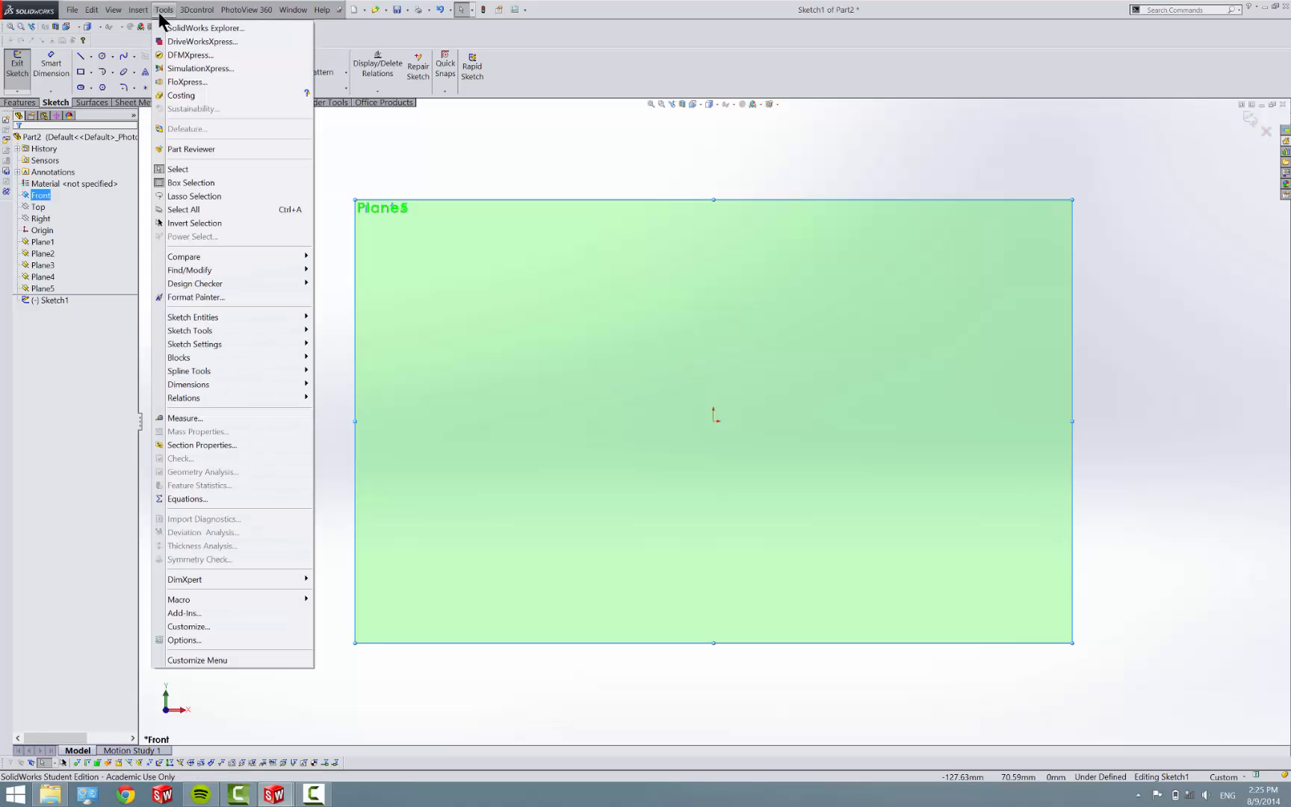
{"action": "mouse_move", "coordinate": [216, 357]}
{"action": "left_click", "coordinate": [332, 384]}
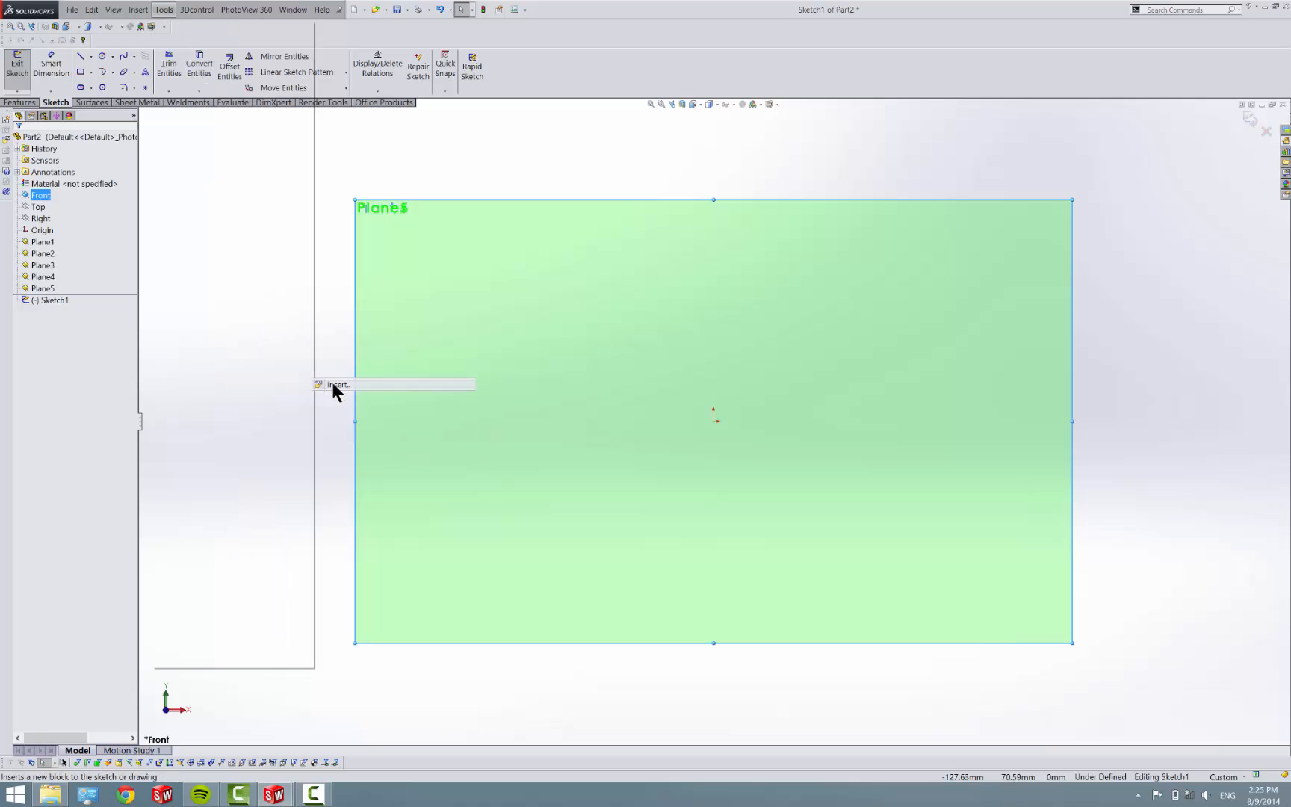
{"action": "left_click", "coordinate": [65, 272]}
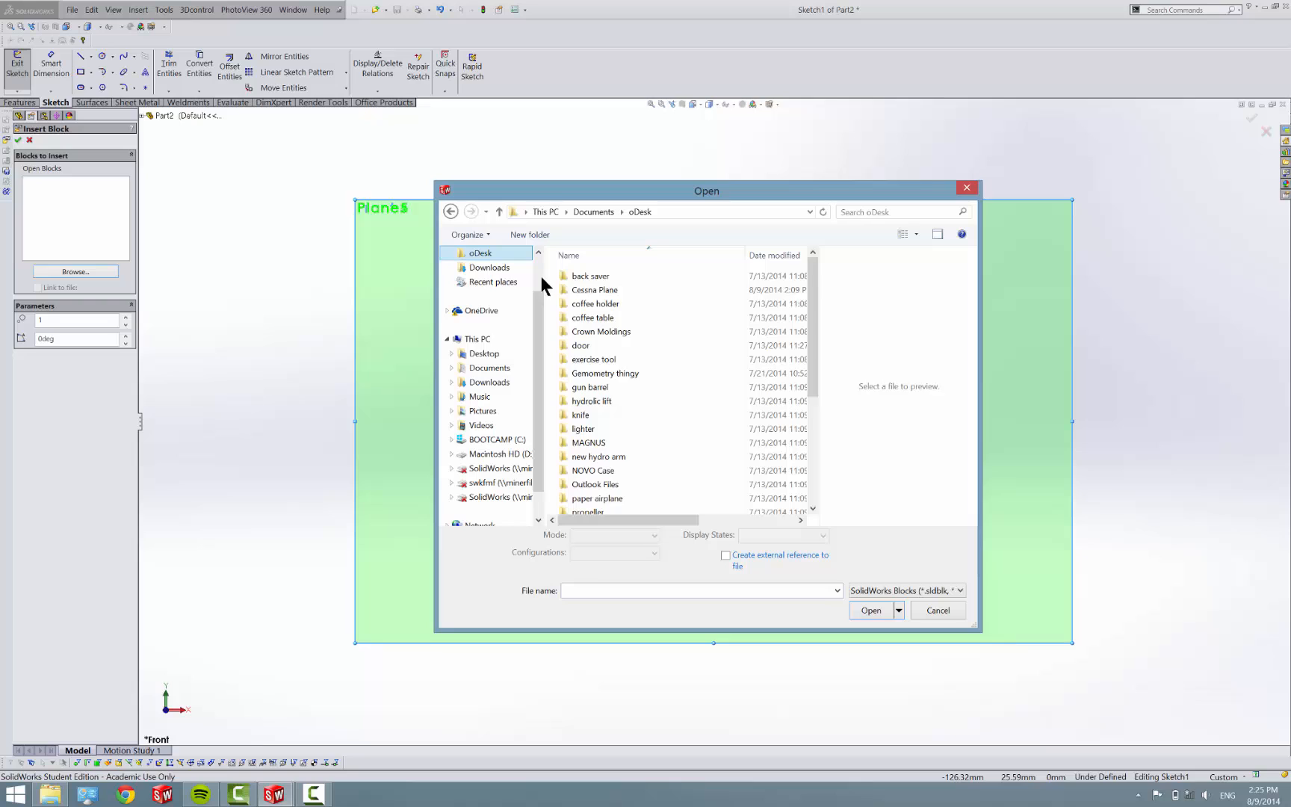
{"action": "double_click", "coordinate": [600, 290]}
{"action": "double_click", "coordinate": [608, 305]}
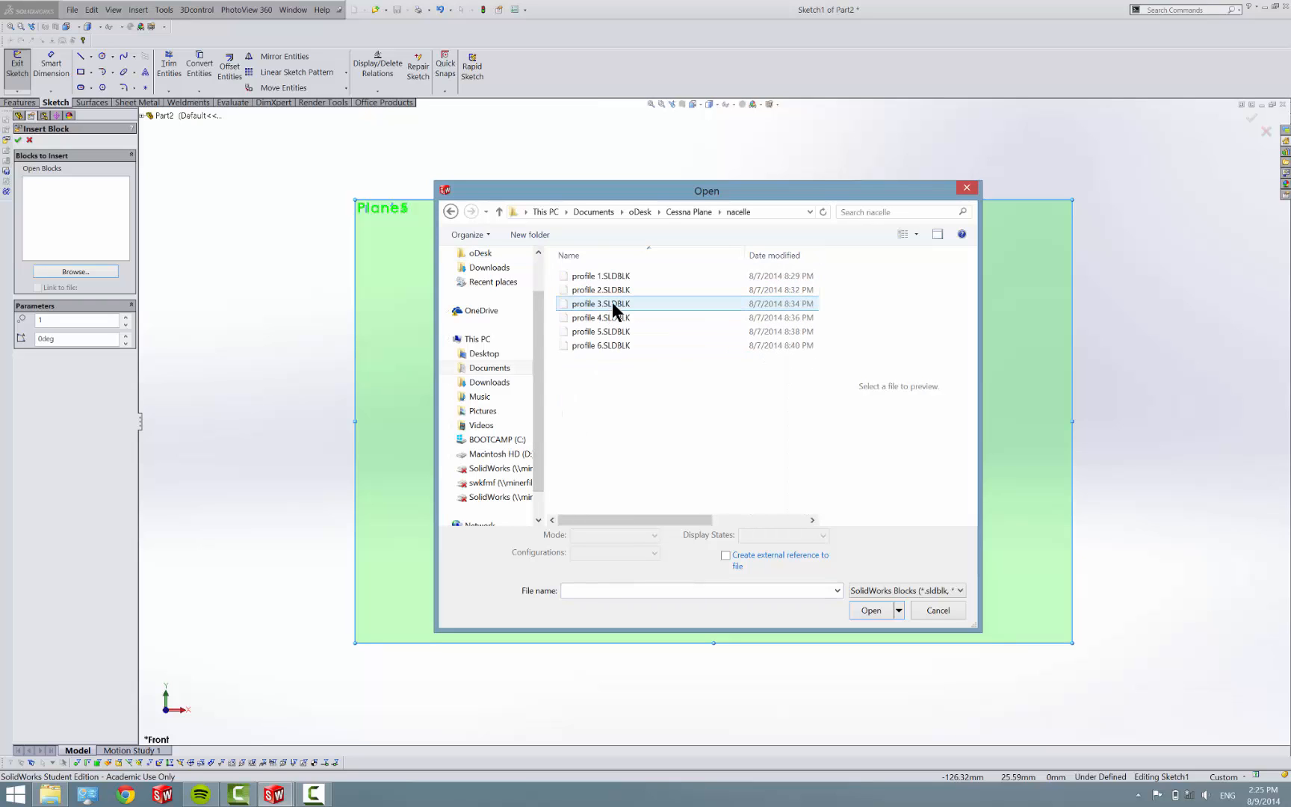
{"action": "left_click", "coordinate": [626, 278]}
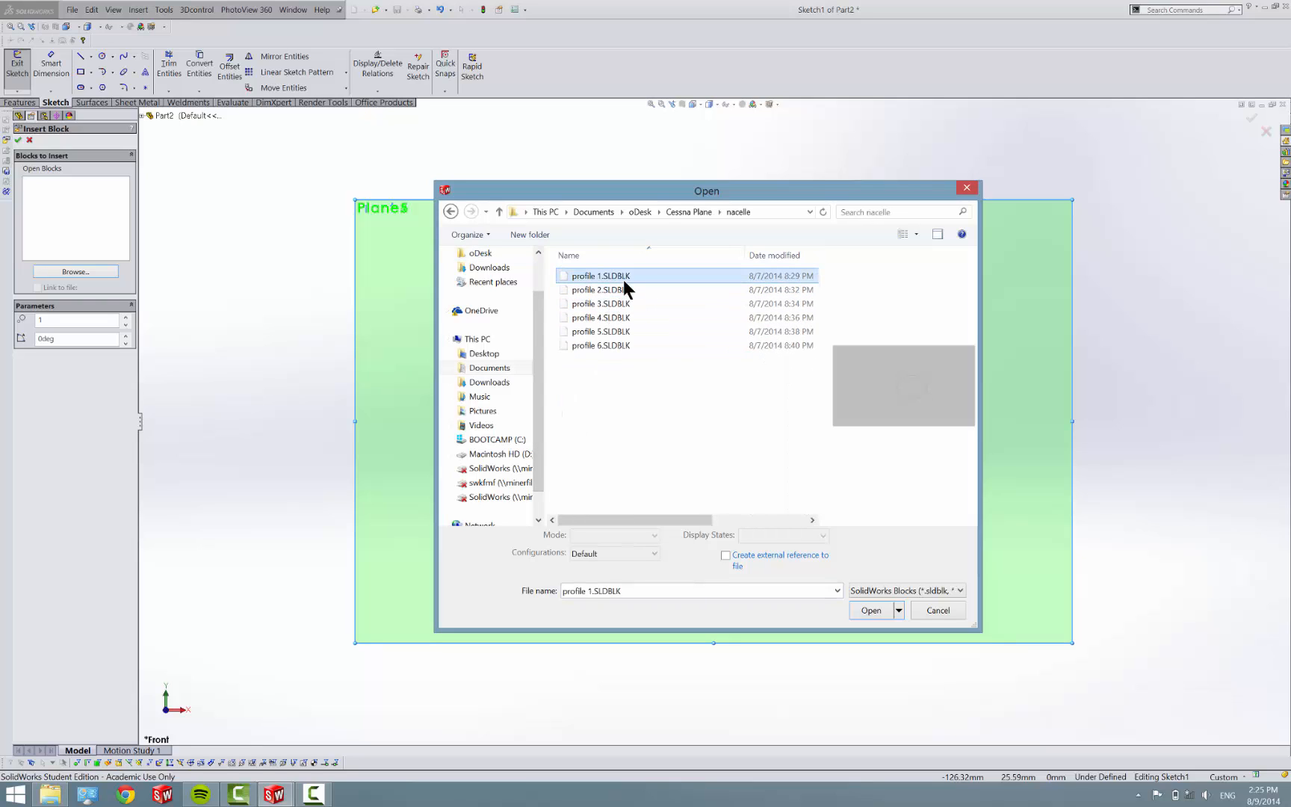
{"action": "left_click", "coordinate": [872, 611]}
{"action": "scroll", "coordinate": [795, 494], "scroll_direction": "up", "scroll_amount": 8}
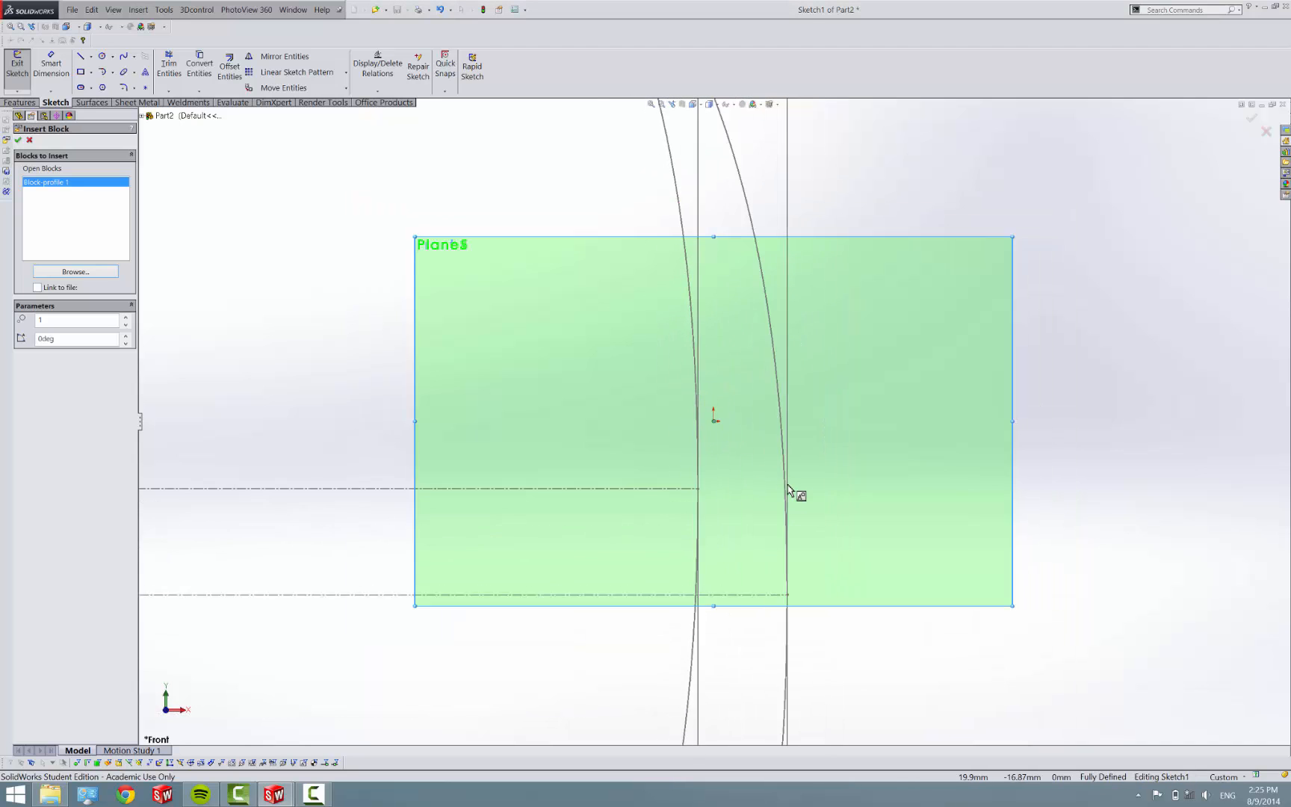
{"action": "left_click", "coordinate": [764, 499]}
{"action": "key", "text": "Escape"}
{"action": "scroll", "coordinate": [714, 441], "scroll_direction": "up", "scroll_amount": 1}
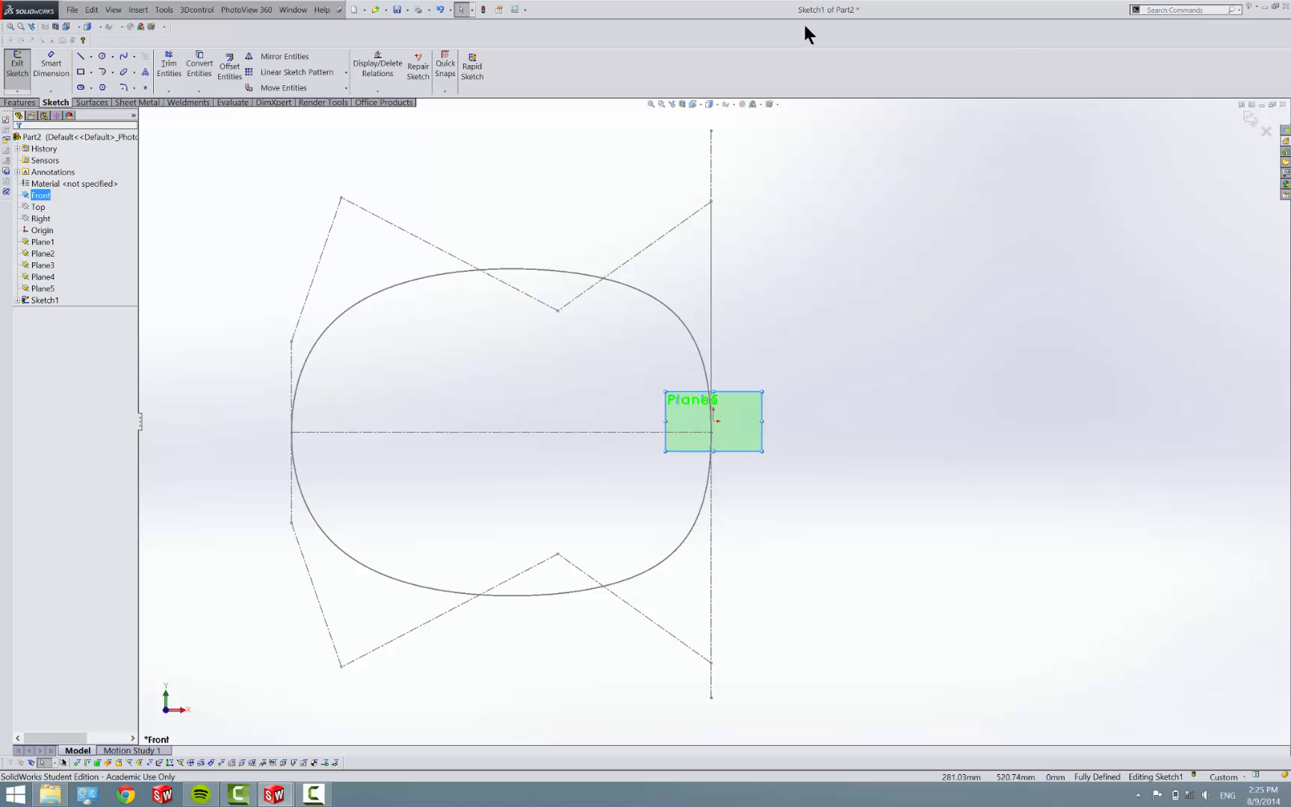
Step: Rotate the profile 1 block by -90 degrees about the point where its centerline meets the long vertical construction line
{"action": "left_click", "coordinate": [346, 89]}
{"action": "left_click", "coordinate": [330, 128]}
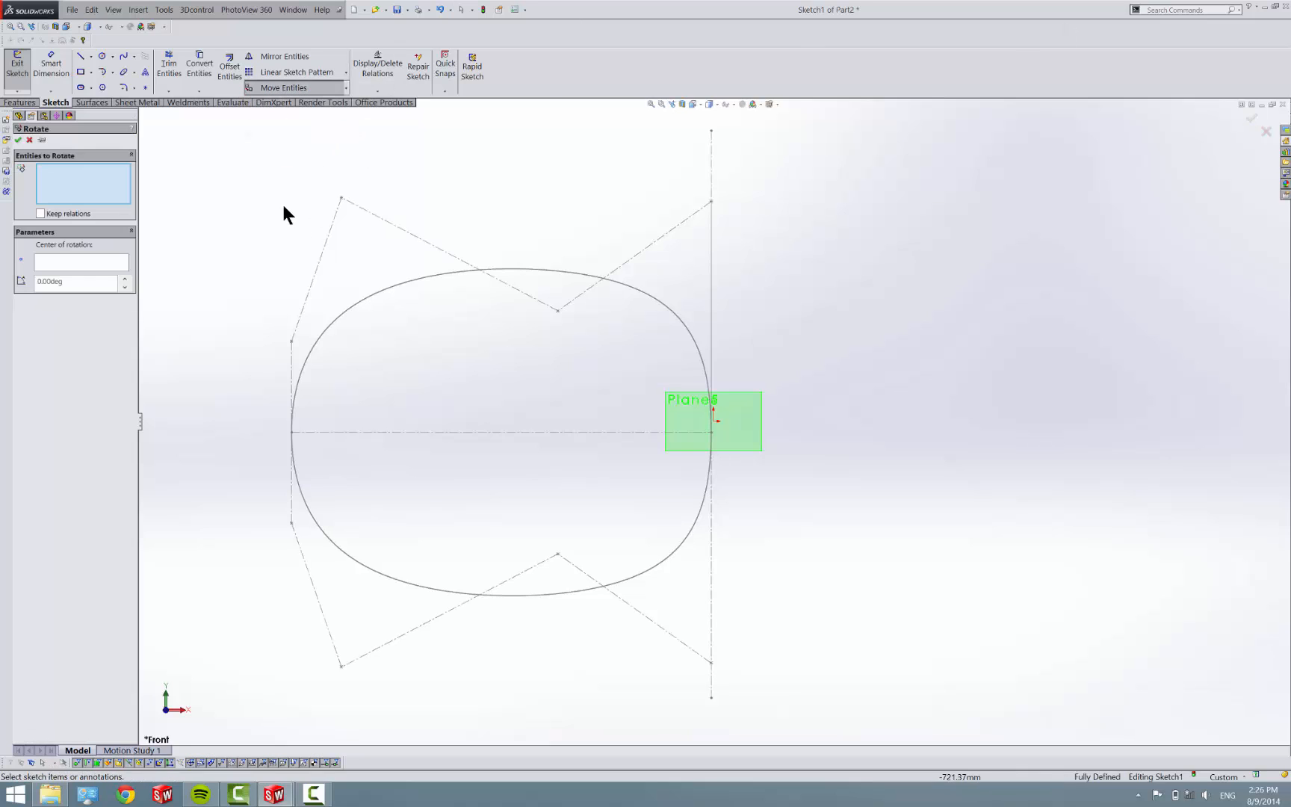
{"action": "left_click", "coordinate": [405, 294]}
{"action": "left_click", "coordinate": [79, 262]}
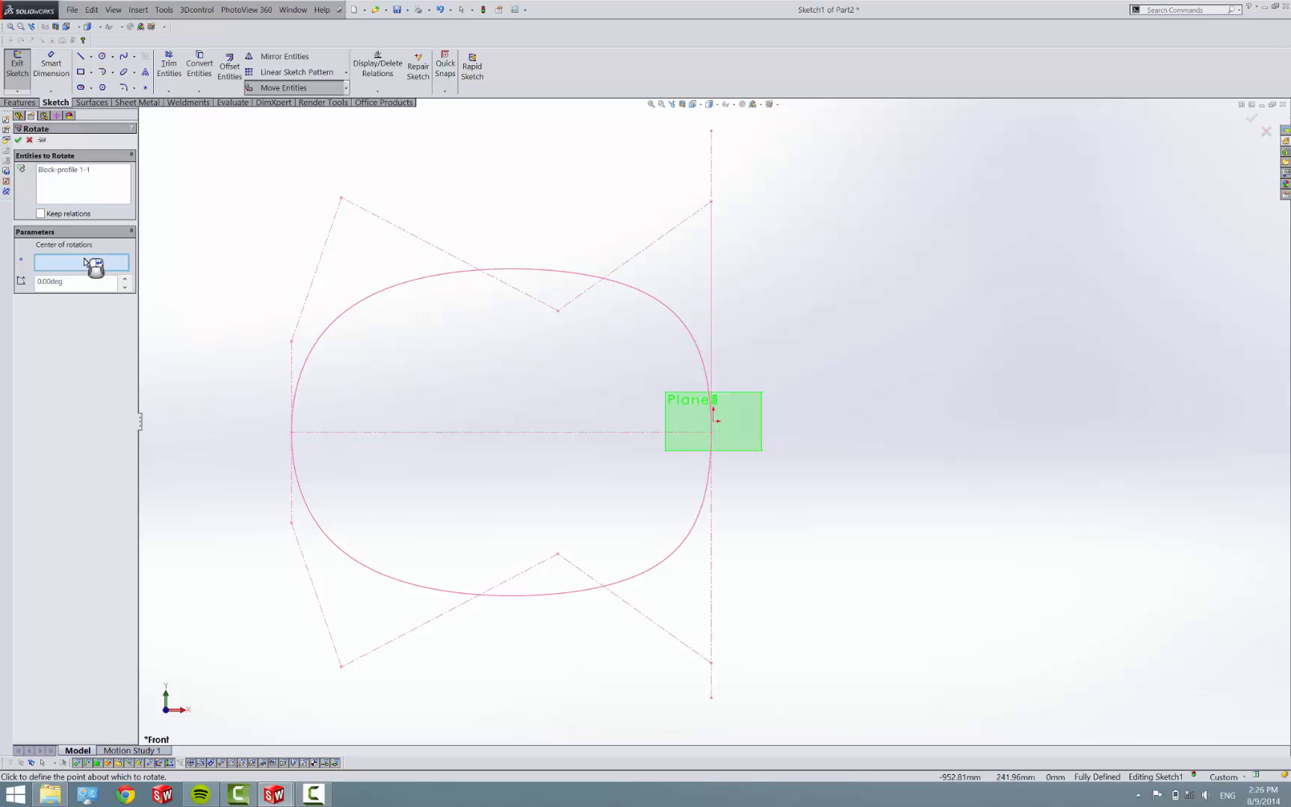
{"action": "left_click", "coordinate": [711, 433]}
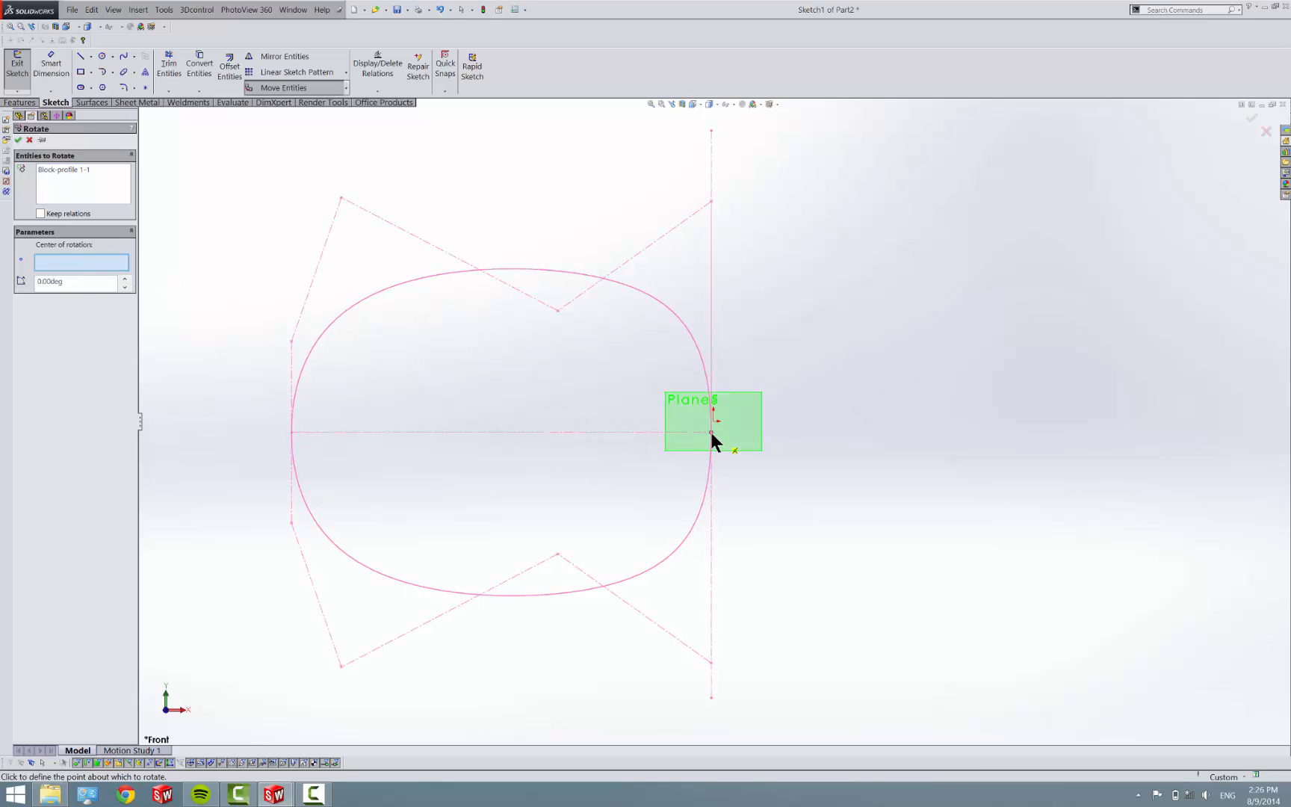
{"action": "type", "text": "90"}
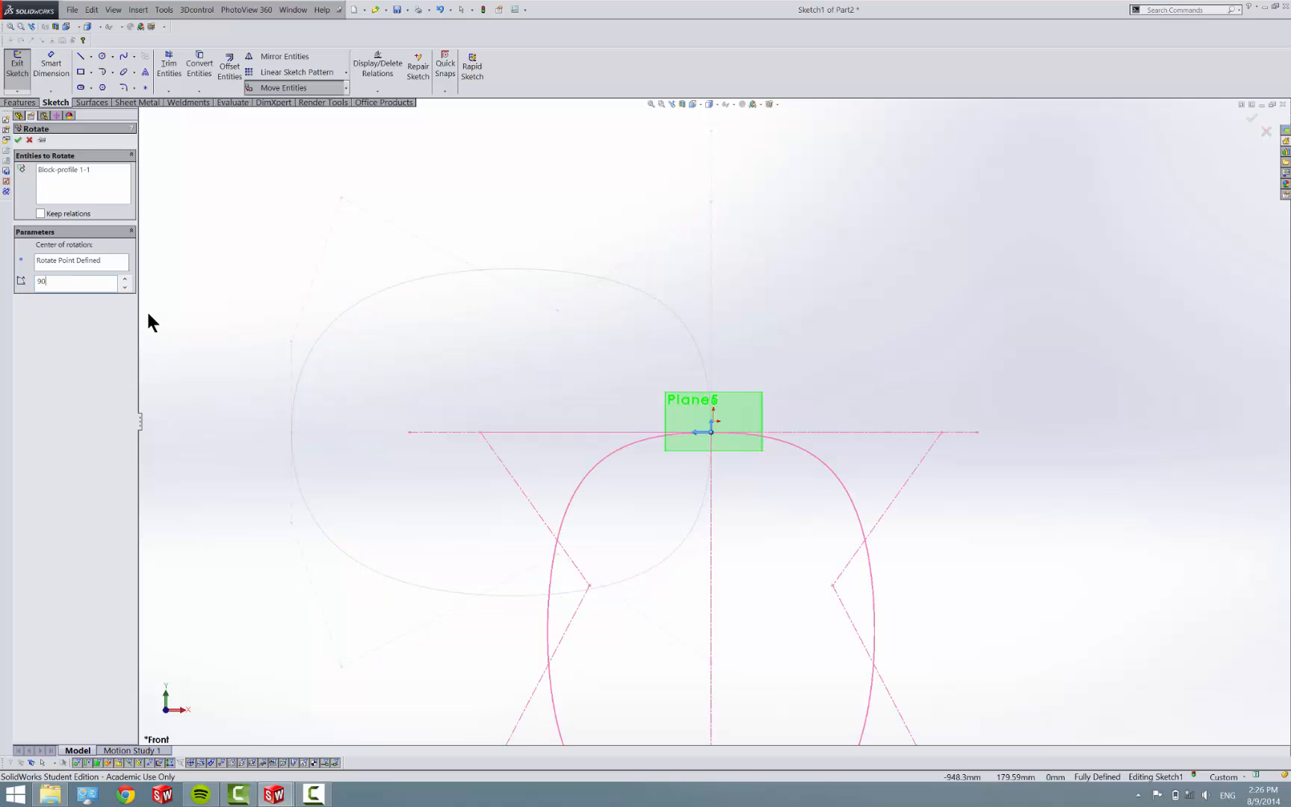
{"action": "key", "text": "Return"}
{"action": "type", "text": "-90.00deg"}
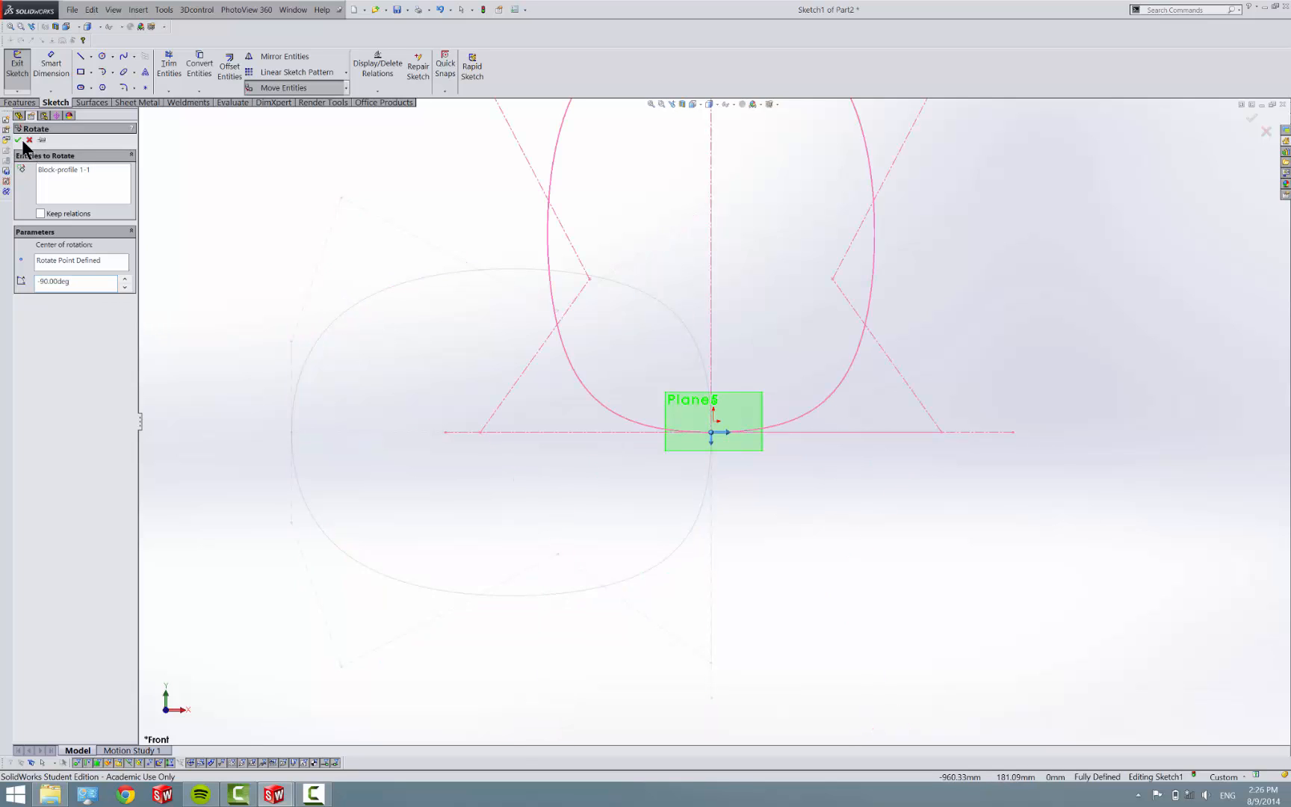
{"action": "left_click", "coordinate": [19, 141]}
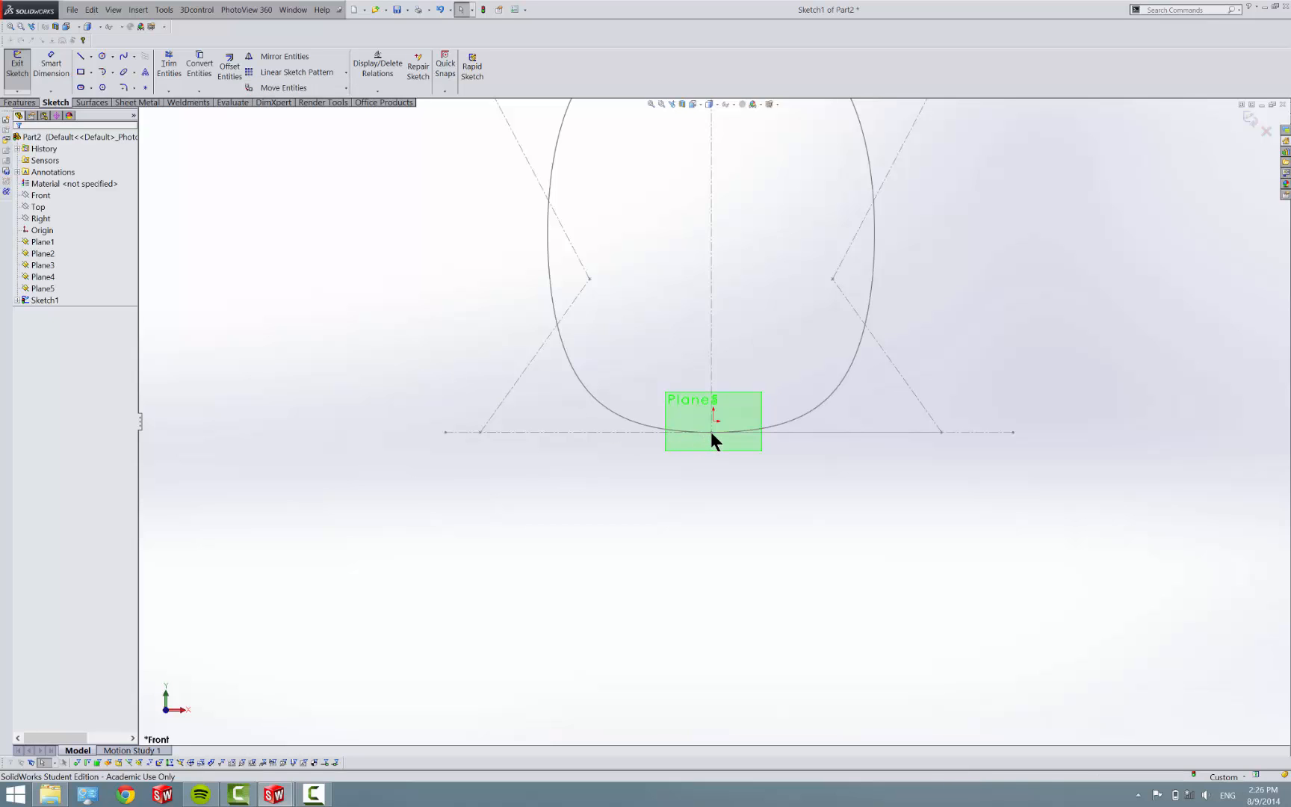
Step: Move the rotated profile 1 block so its bottom midpoint lands on the origin, and exit the sketch
{"action": "mouse_move", "coordinate": [711, 432]}
{"action": "left_mouse_down"}
{"action": "mouse_move", "coordinate": [715, 387]}
{"action": "mouse_move", "coordinate": [713, 420]}
{"action": "left_mouse_up"}
{"action": "left_click", "coordinate": [728, 523]}
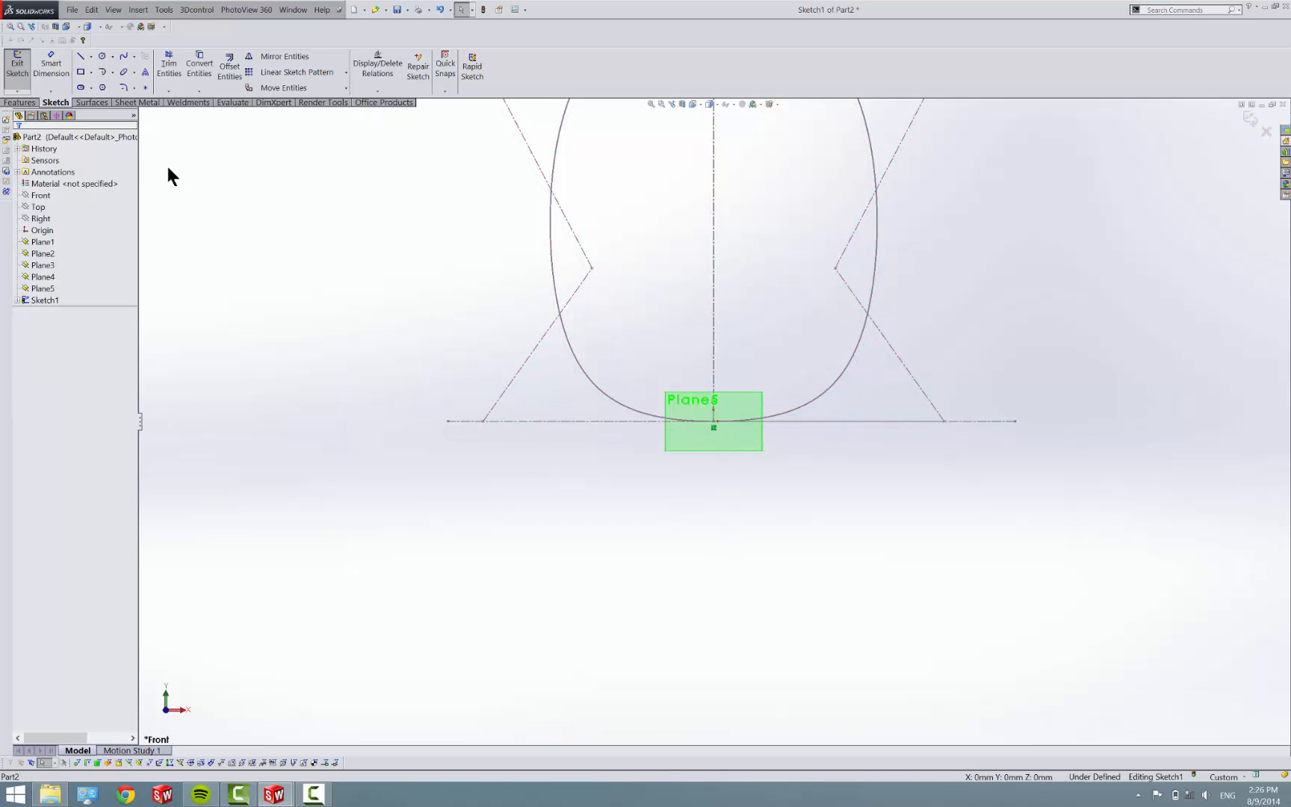
{"action": "left_click", "coordinate": [18, 72]}
Step: Start a new sketch on Plane1
{"action": "scroll", "coordinate": [643, 403], "scroll_direction": "up", "scroll_amount": 5}
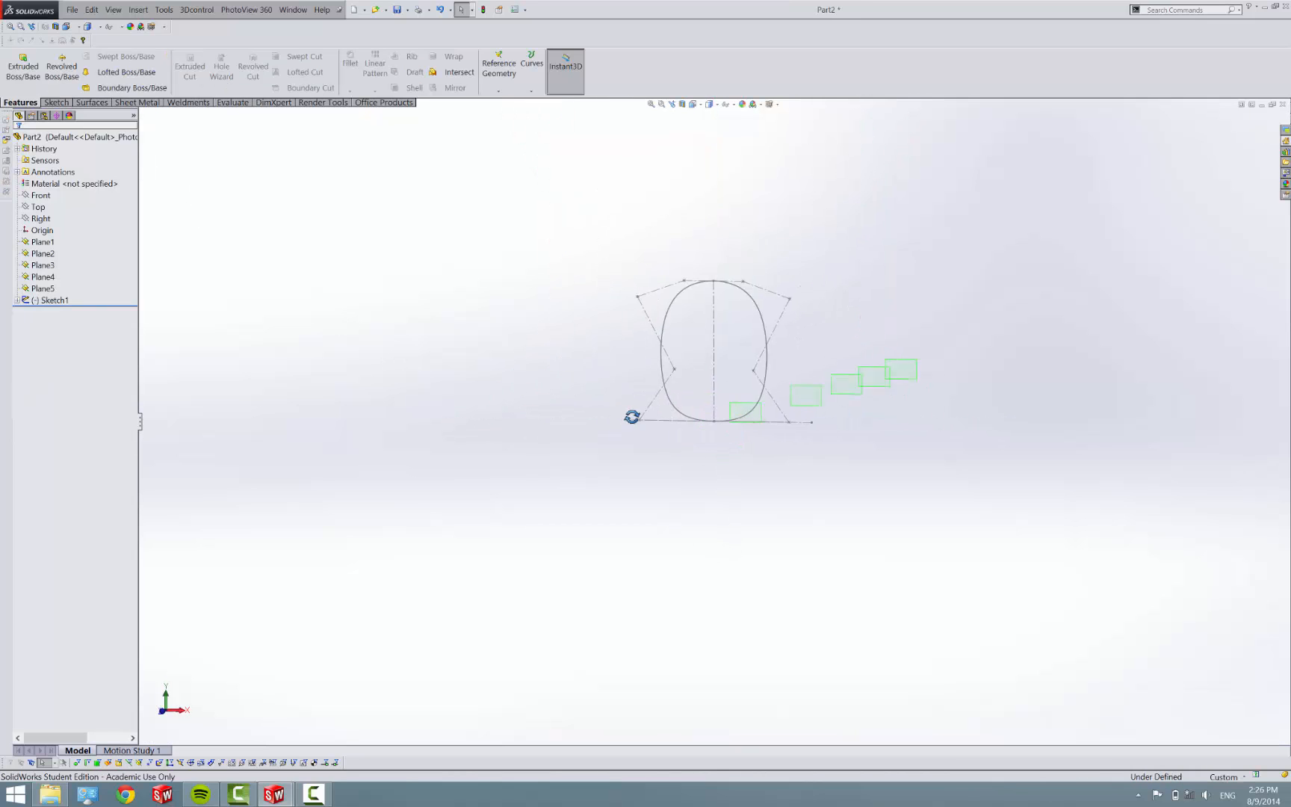
{"action": "middle_click_drag", "start_coordinate": [632, 416], "coordinate": [615, 464]}
{"action": "scroll", "coordinate": [795, 360], "scroll_direction": "down", "scroll_amount": 3}
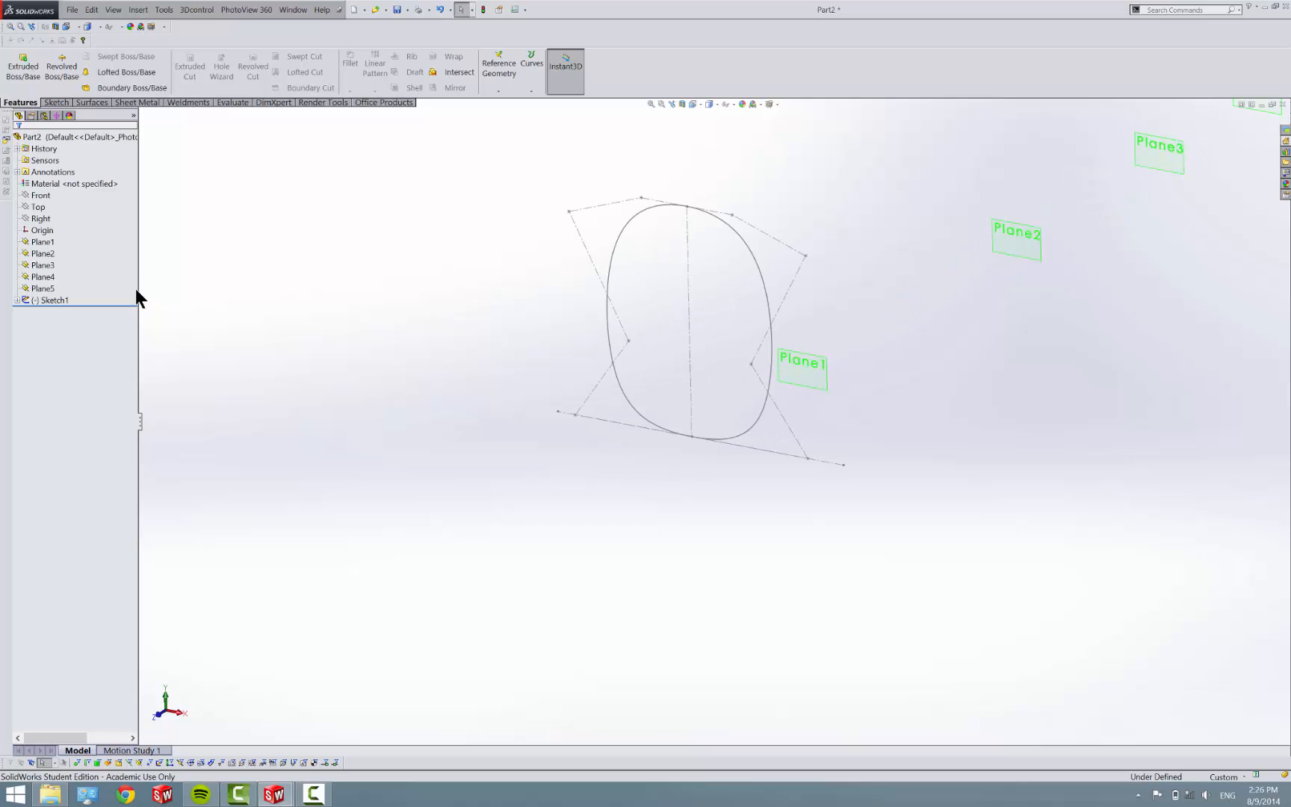
{"action": "right_click", "coordinate": [41, 241]}
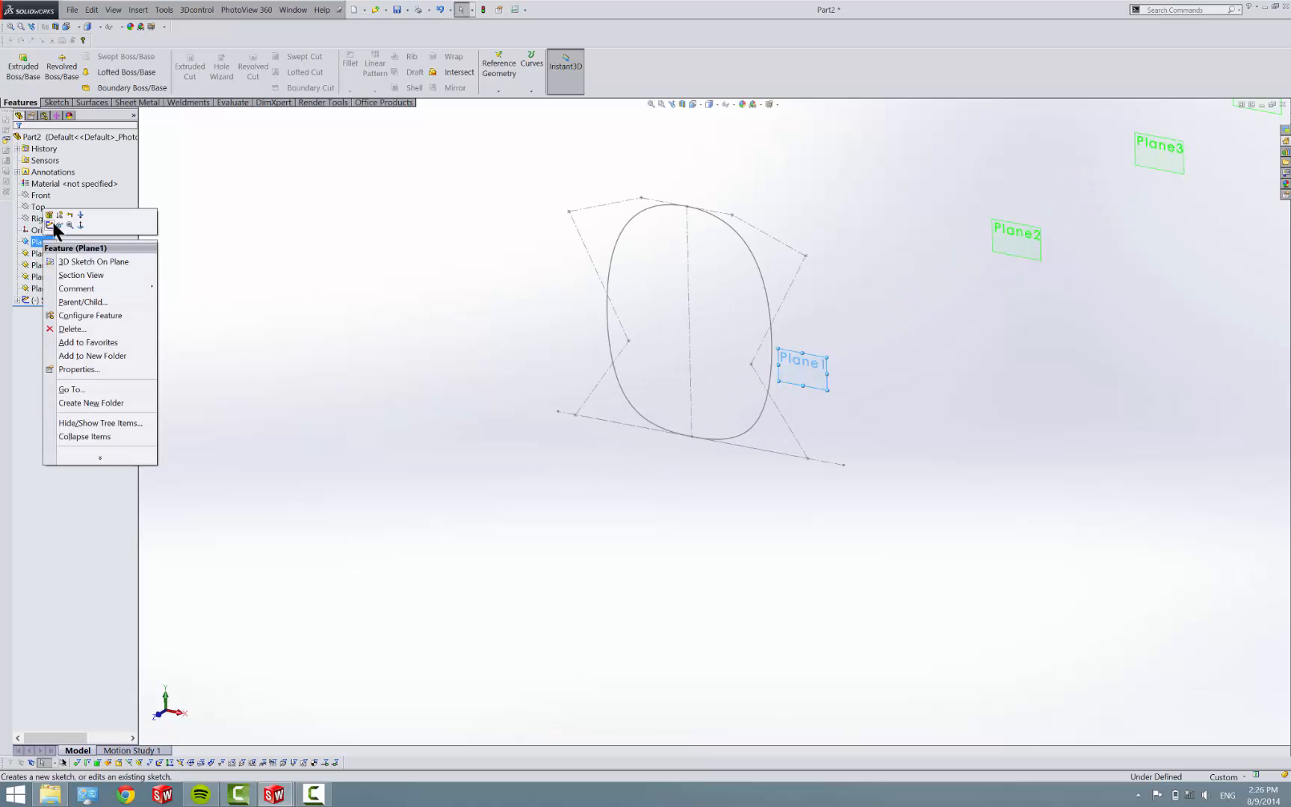
{"action": "left_click", "coordinate": [50, 224]}
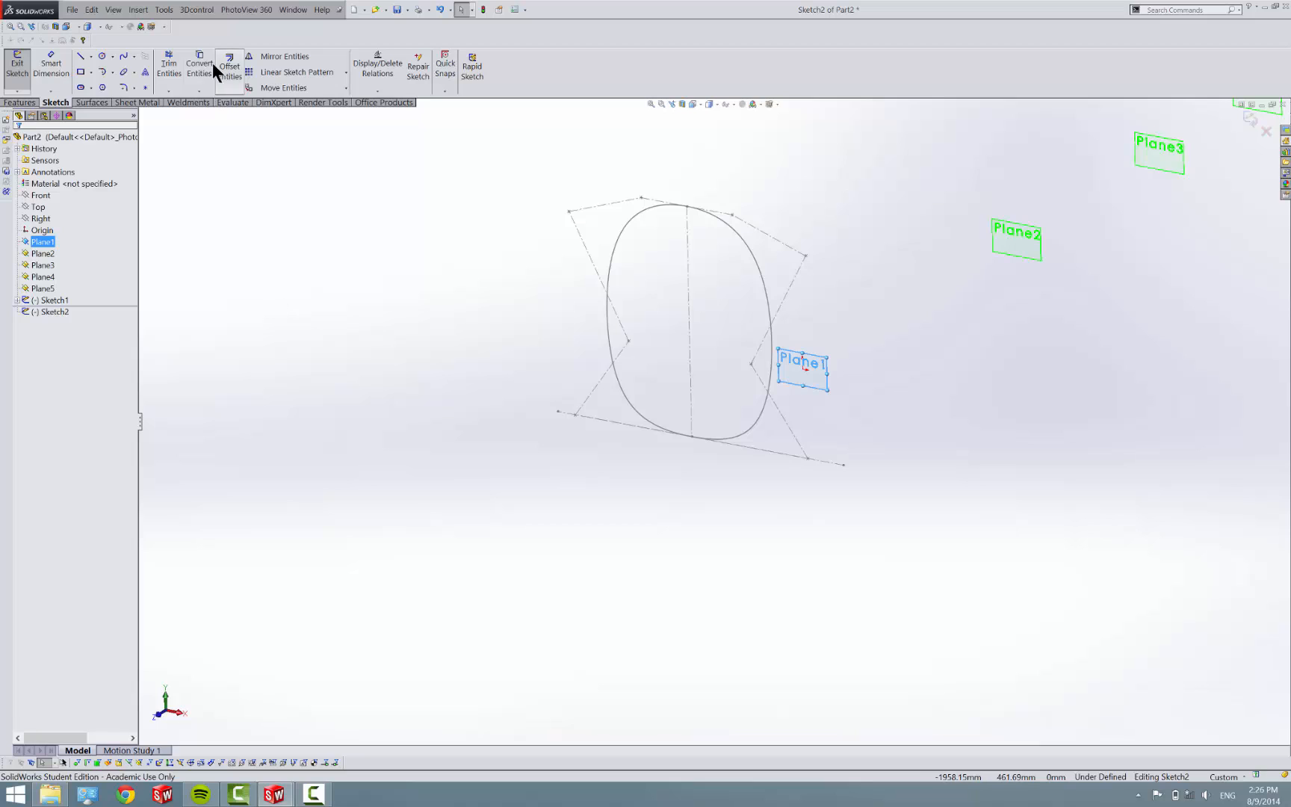
Step: Insert a single copy of the saved block profile 2.SLDBLK from the nacelle folder into the Plane1 sketch
{"action": "left_click", "coordinate": [165, 11]}
{"action": "mouse_move", "coordinate": [220, 355]}
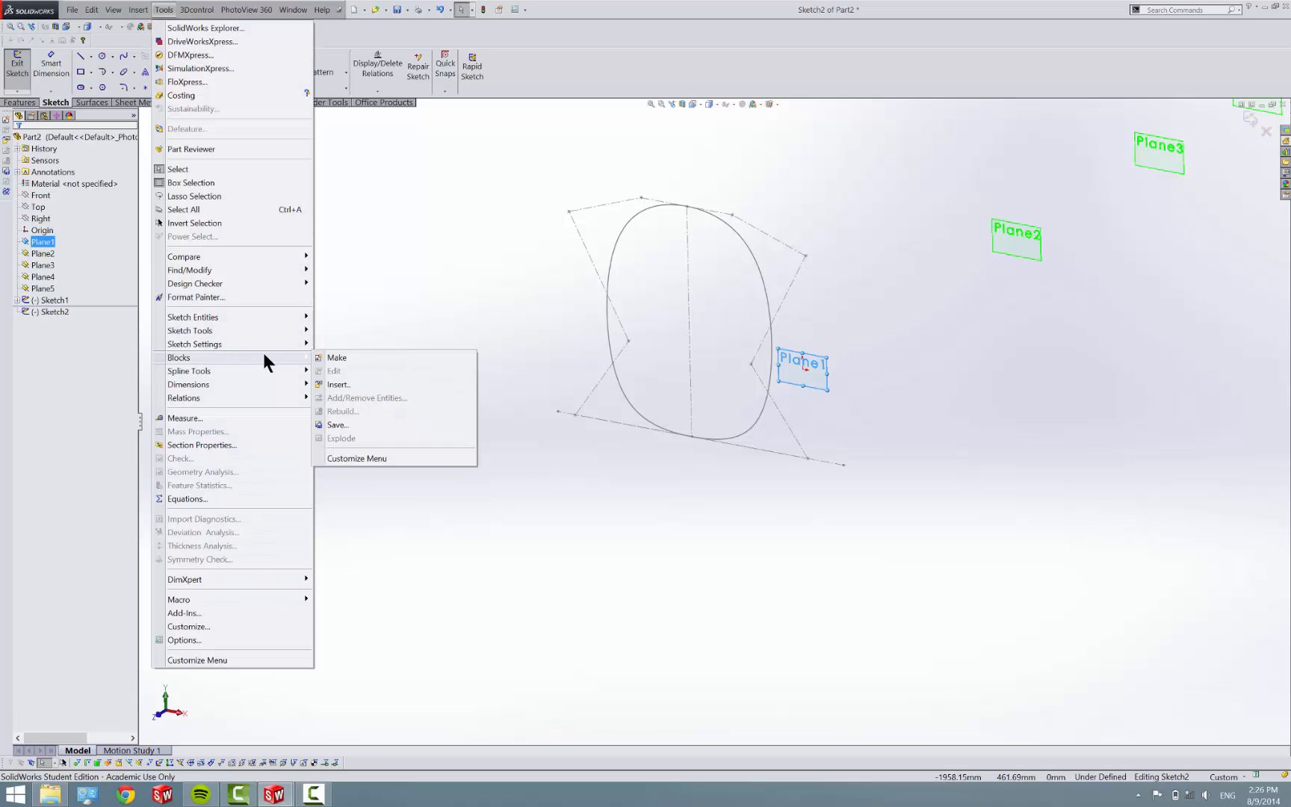
{"action": "left_click", "coordinate": [347, 383]}
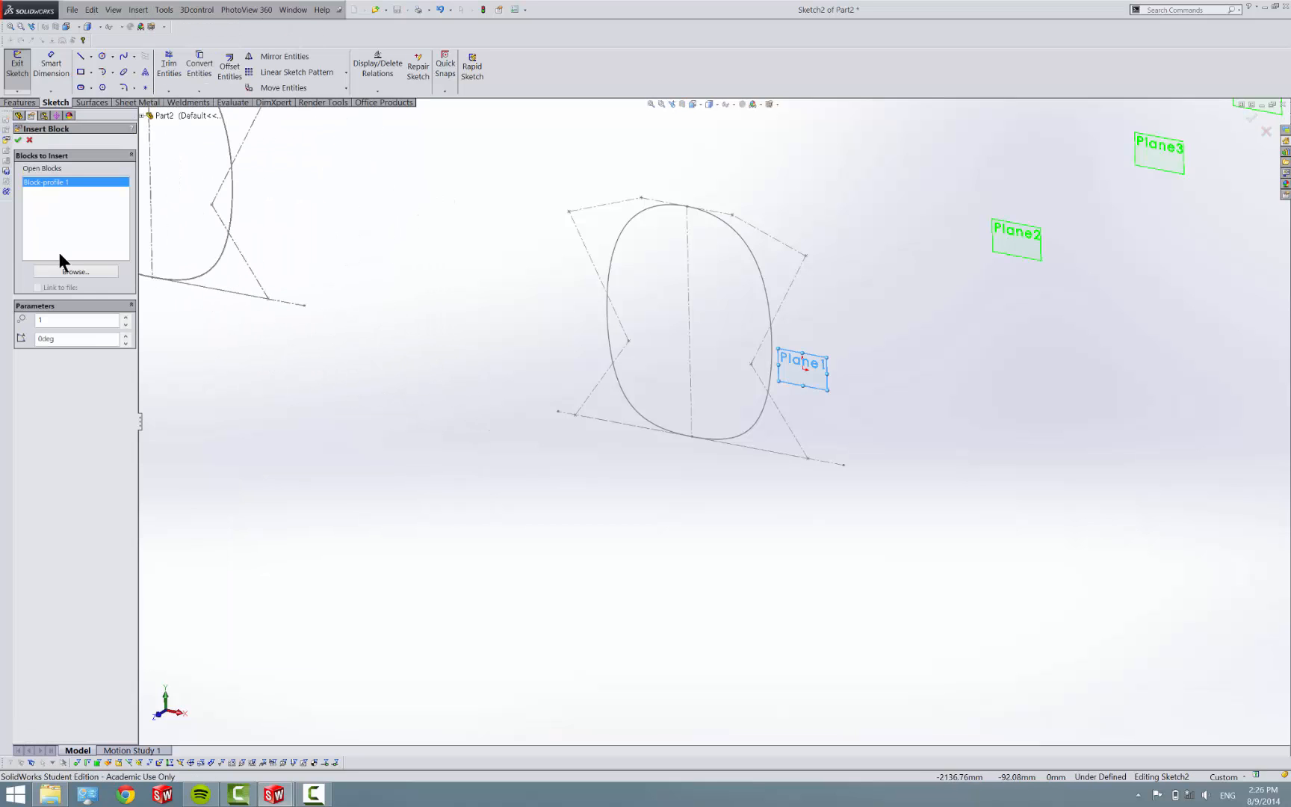
{"action": "left_click", "coordinate": [104, 274]}
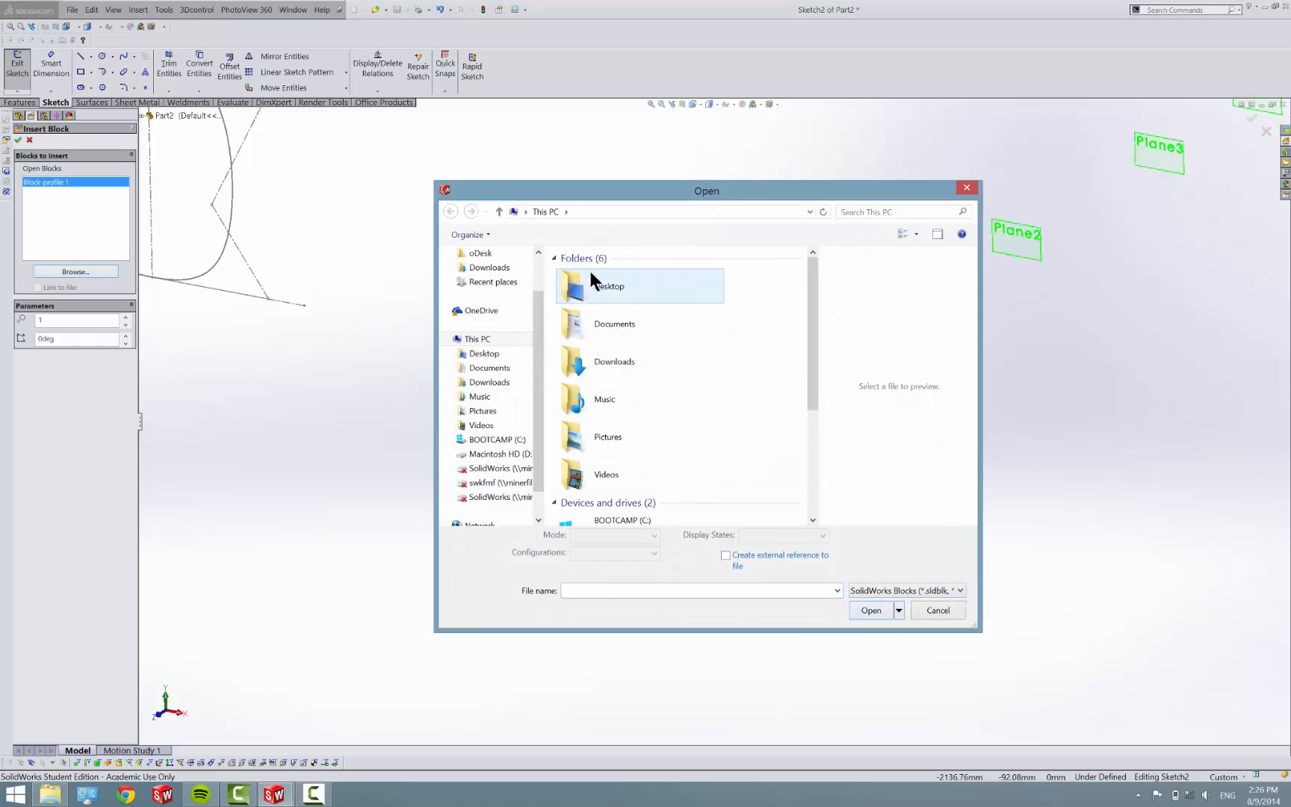
{"action": "left_click", "coordinate": [494, 253]}
{"action": "double_click", "coordinate": [584, 291]}
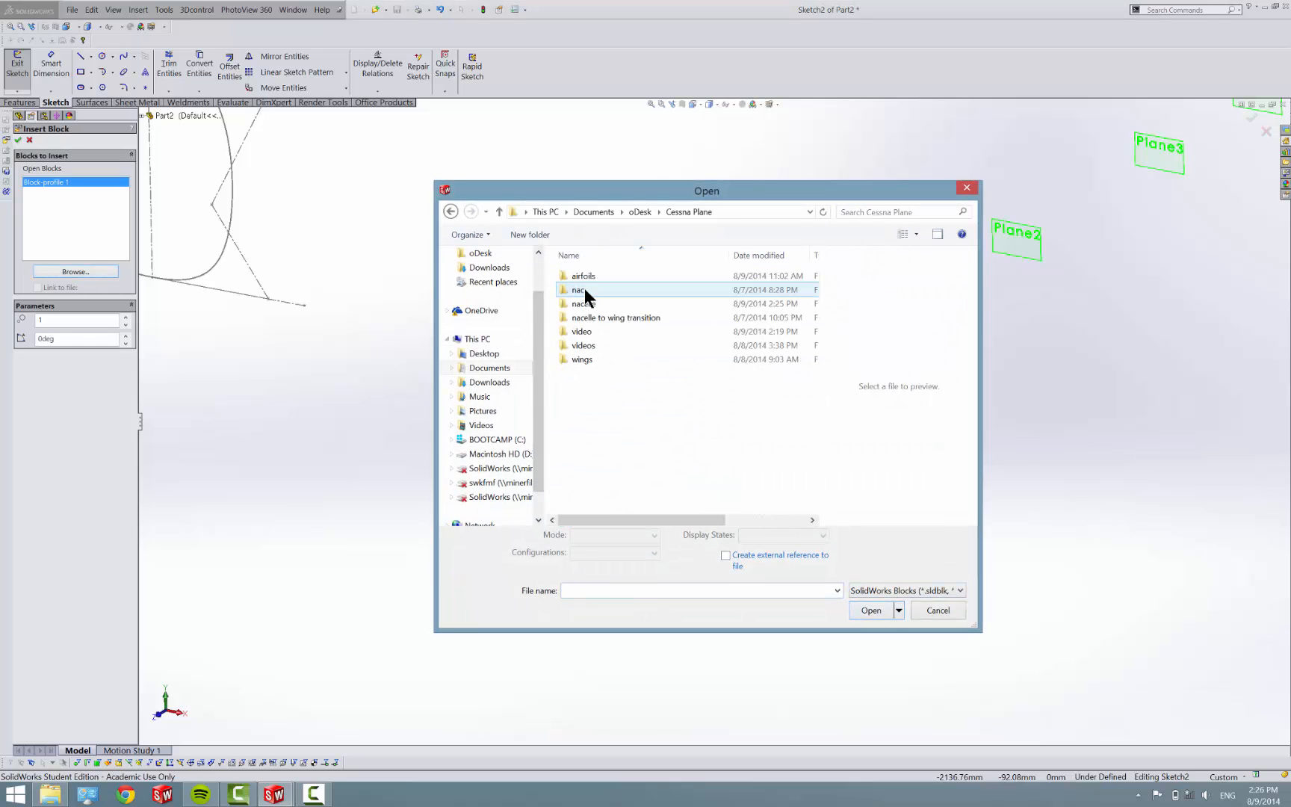
{"action": "left_click", "coordinate": [591, 304]}
{"action": "double_click", "coordinate": [591, 304]}
{"action": "left_click", "coordinate": [592, 291]}
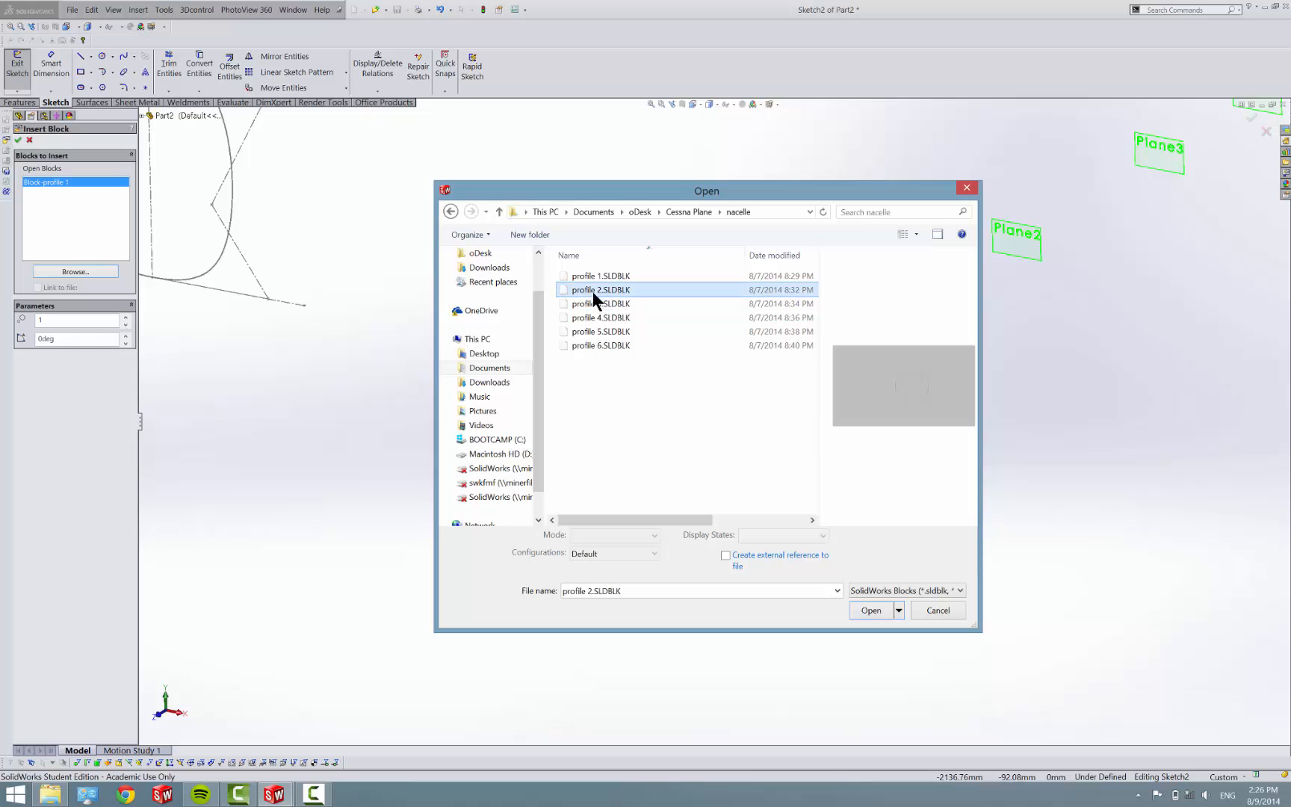
{"action": "left_click", "coordinate": [862, 609]}
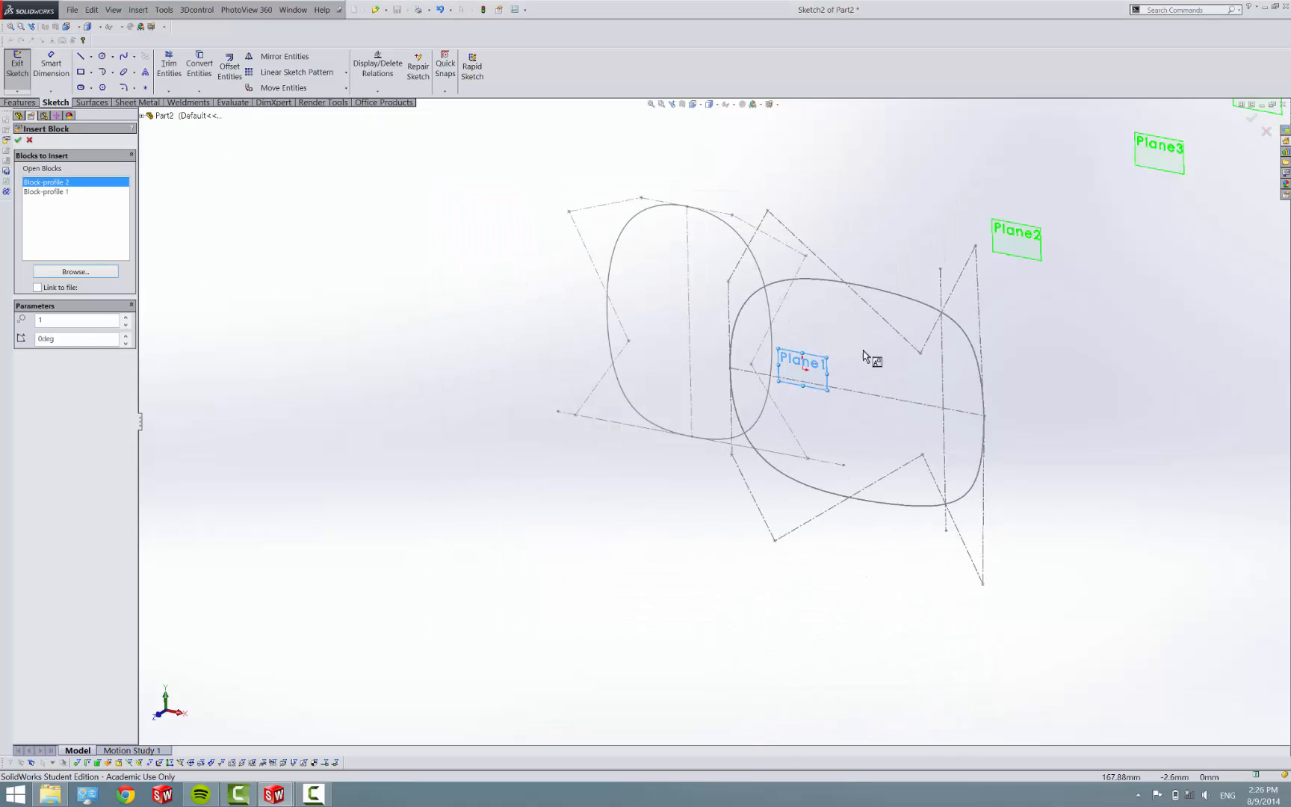
{"action": "left_click", "coordinate": [861, 224]}
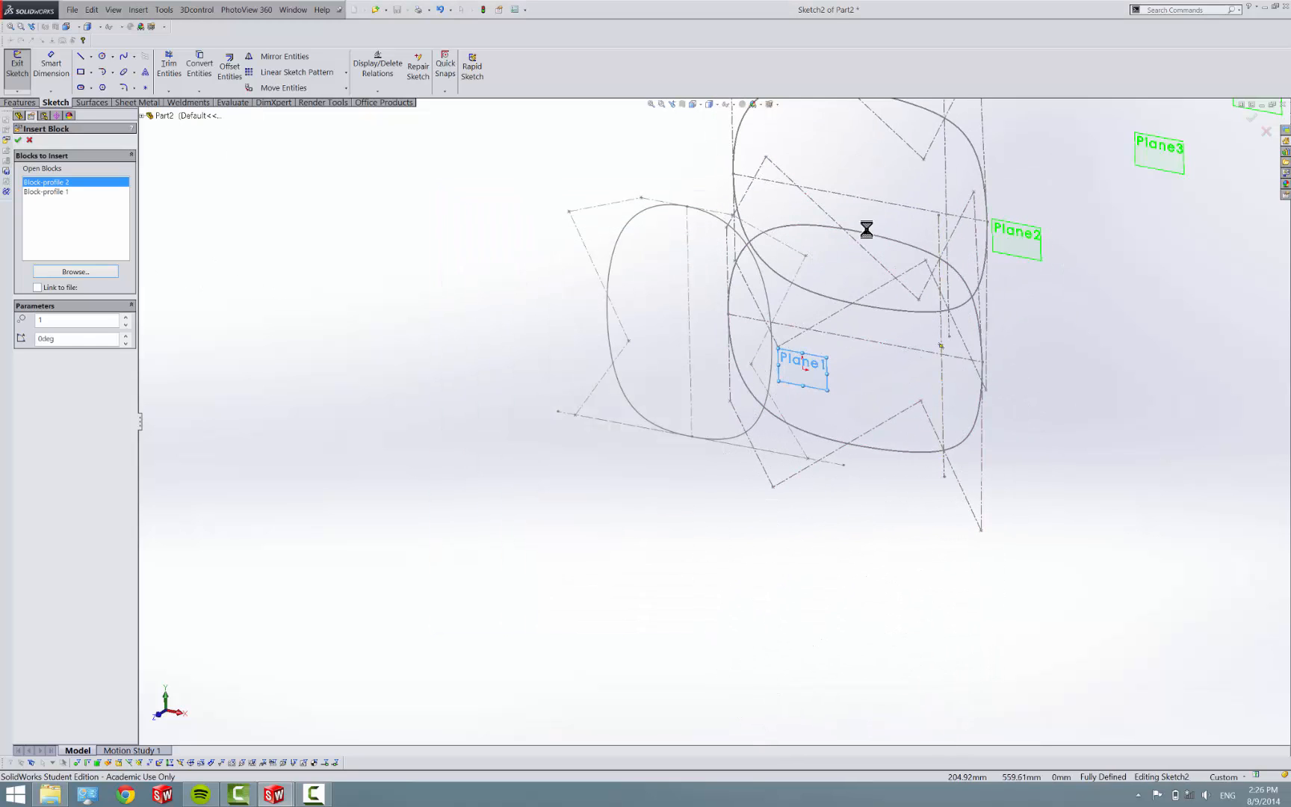
{"action": "key", "text": "ctrl+z"}
Step: Try to rotate the profile 2 block by -90 degrees about a point inside its outline
{"action": "left_click", "coordinate": [346, 87]}
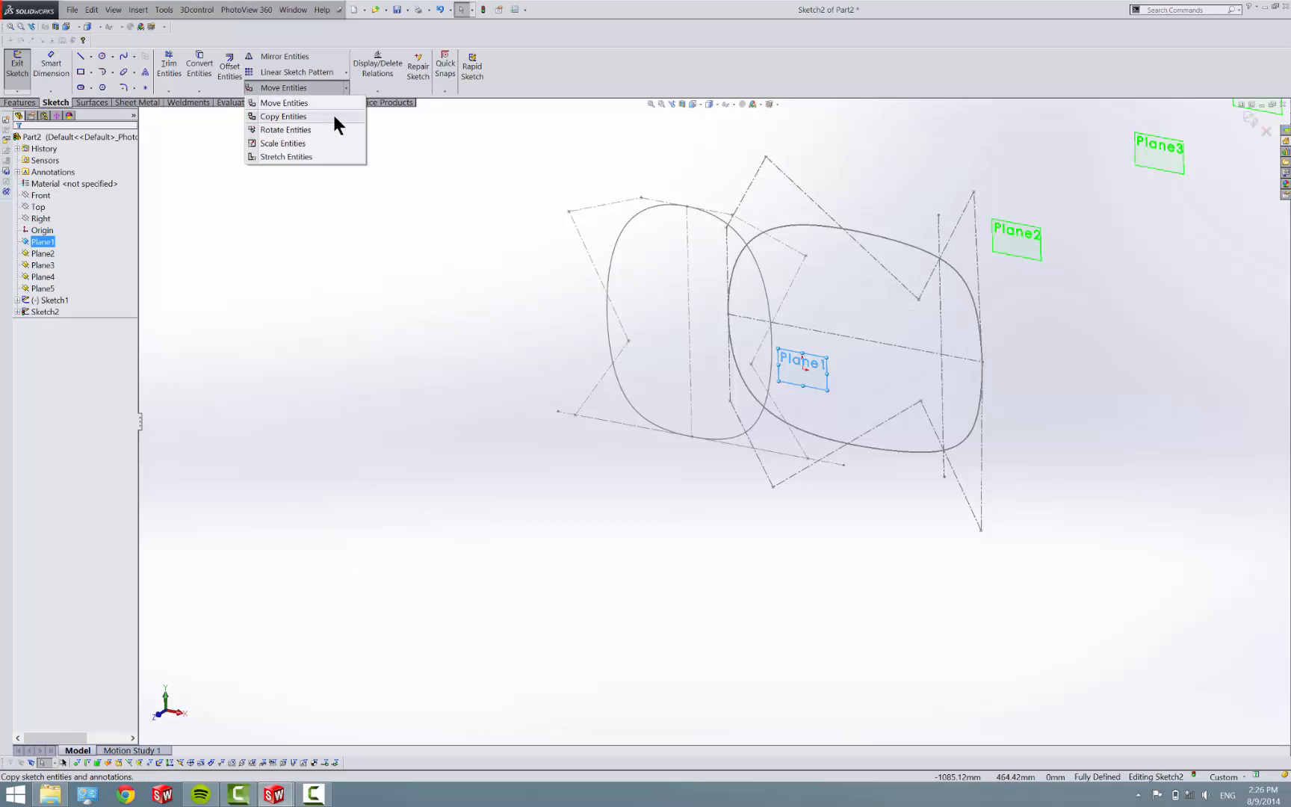
{"action": "left_click", "coordinate": [334, 131]}
{"action": "left_click", "coordinate": [790, 224]}
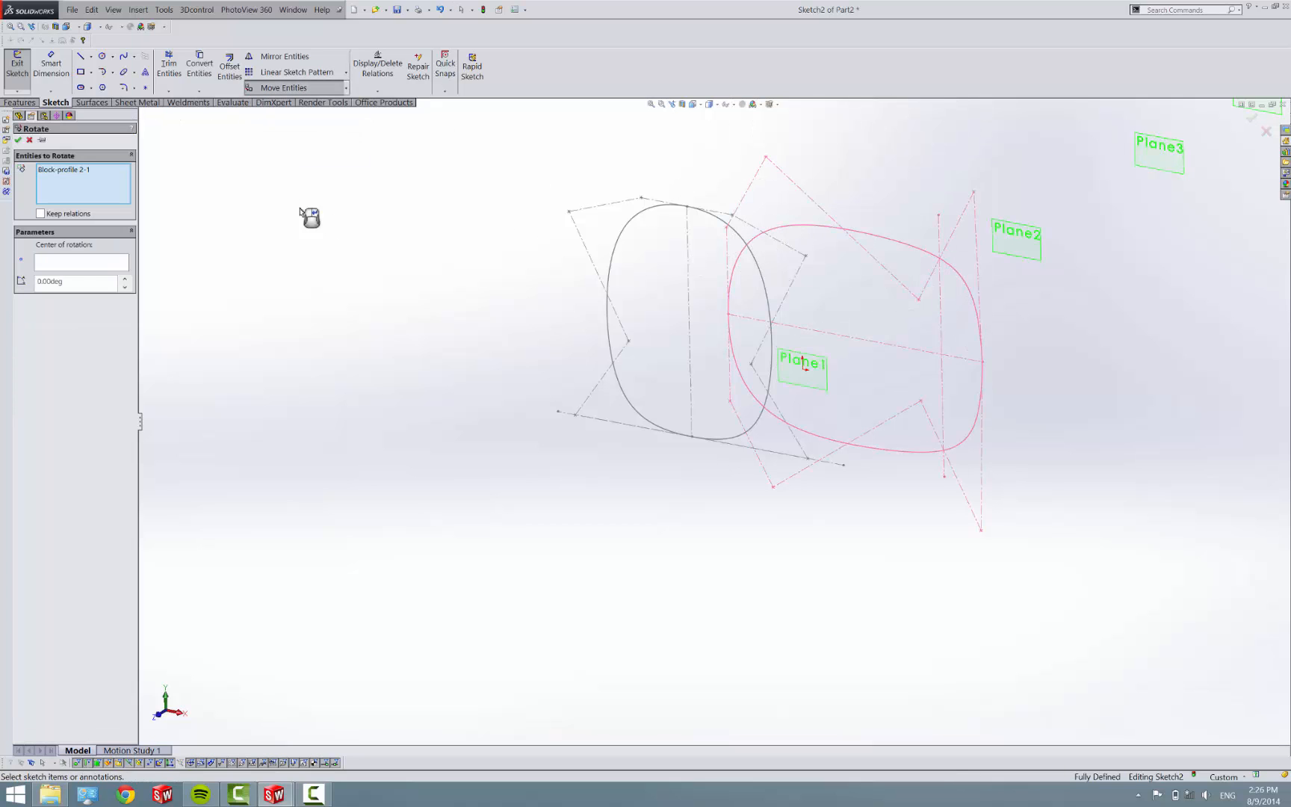
{"action": "left_click", "coordinate": [81, 264]}
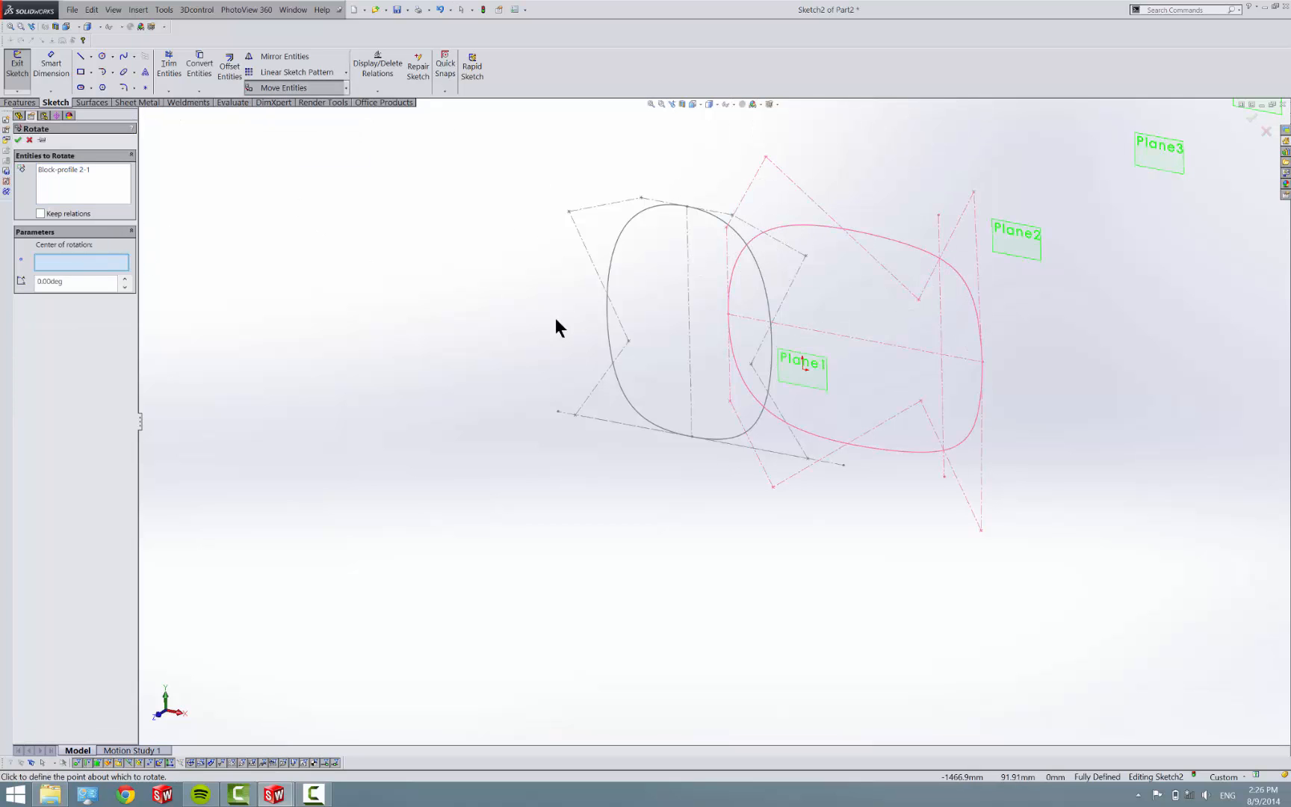
{"action": "left_click", "coordinate": [912, 337]}
{"action": "type", "text": "-90"}
{"action": "key", "text": "Return"}
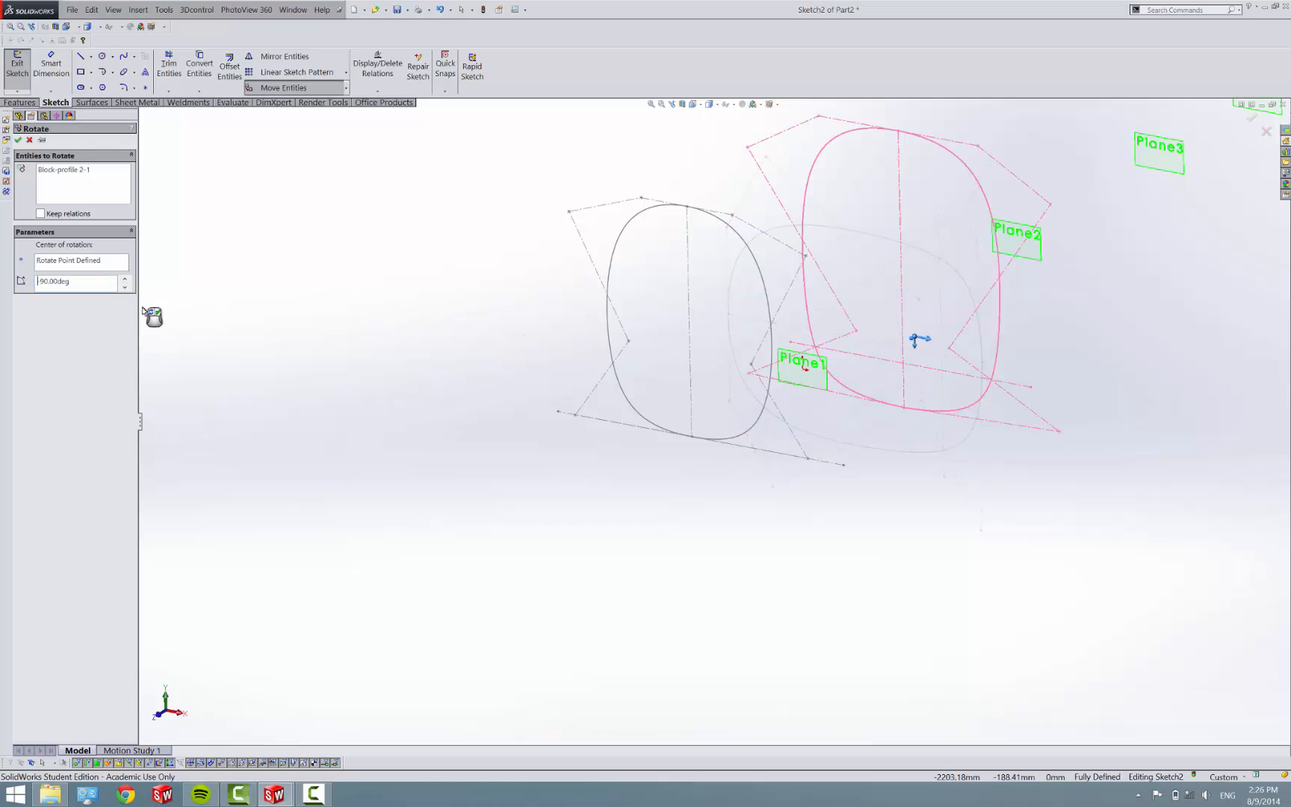
{"action": "key", "text": "Return"}
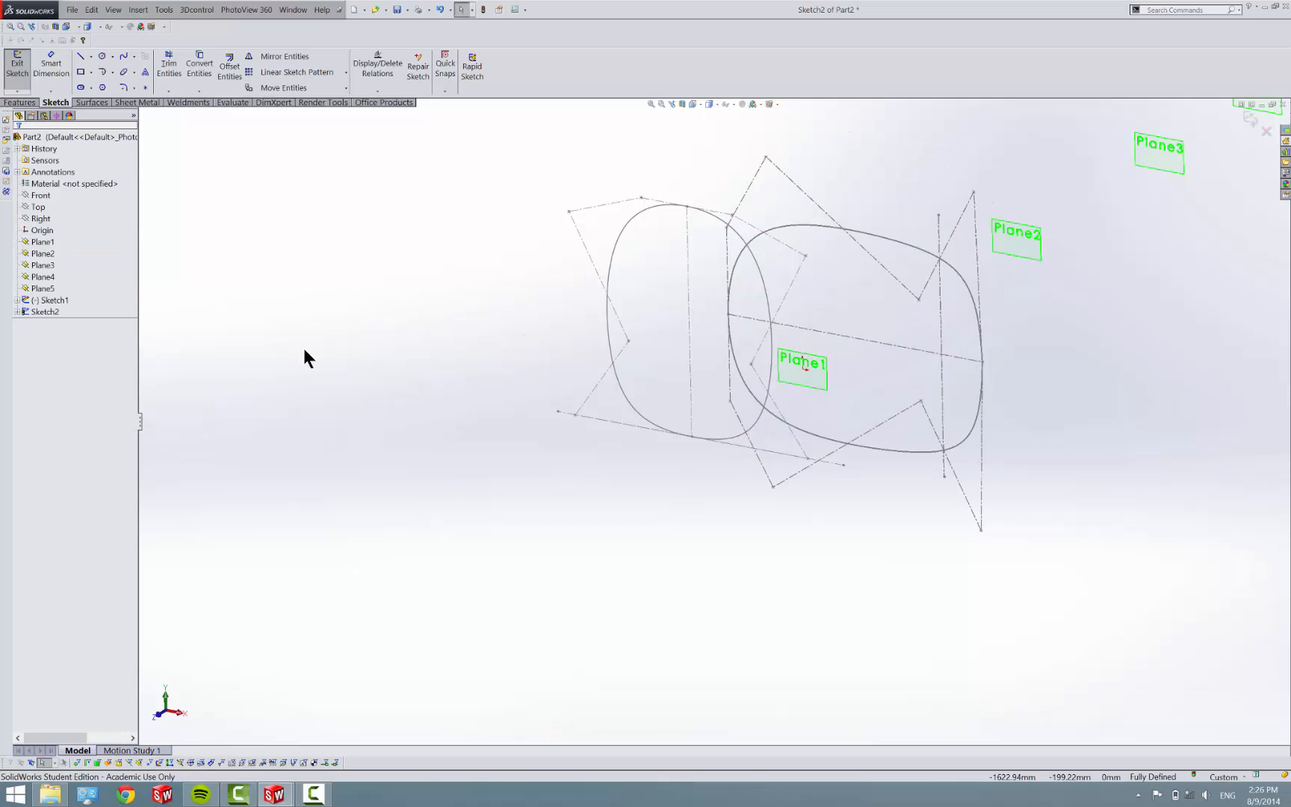
Step: Rotate the profile 2 block by -90 degrees about a point within the profile 1 outline
{"action": "left_click", "coordinate": [345, 86]}
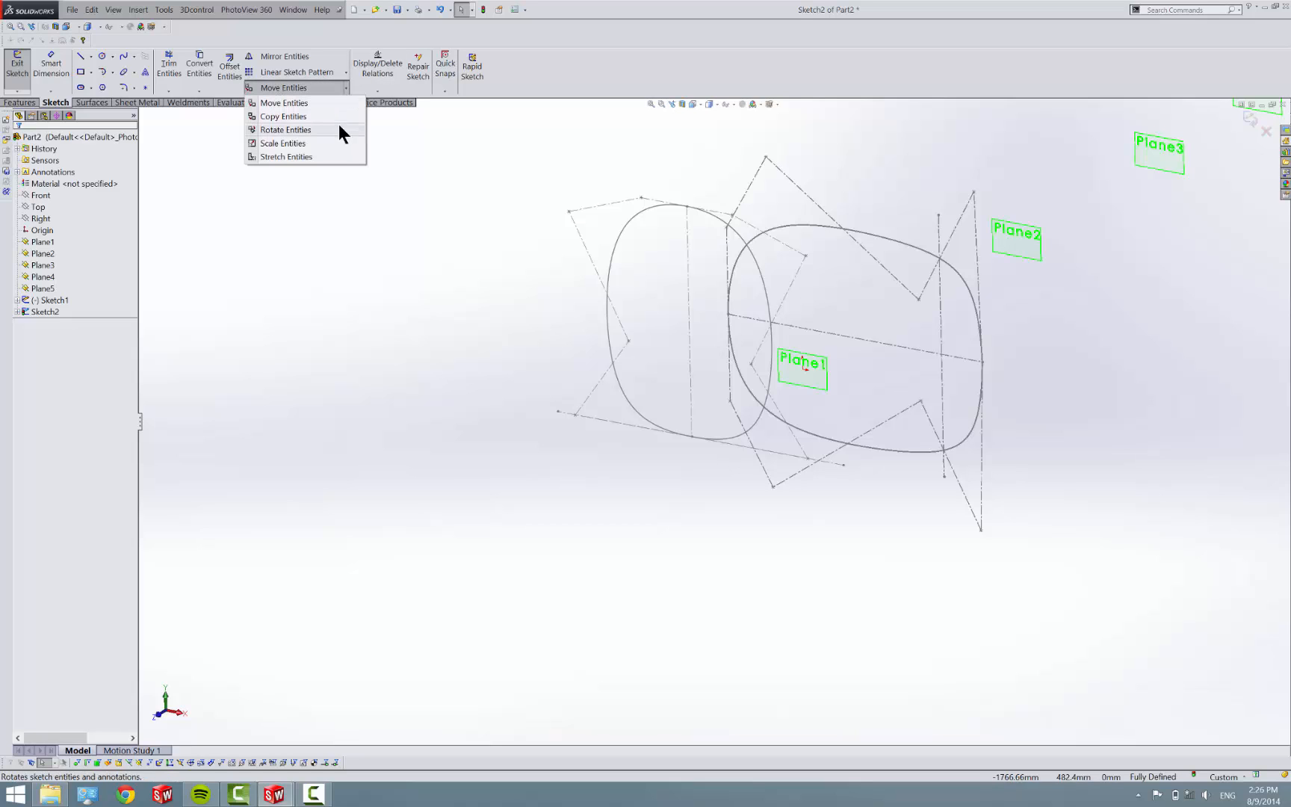
{"action": "left_click", "coordinate": [332, 139]}
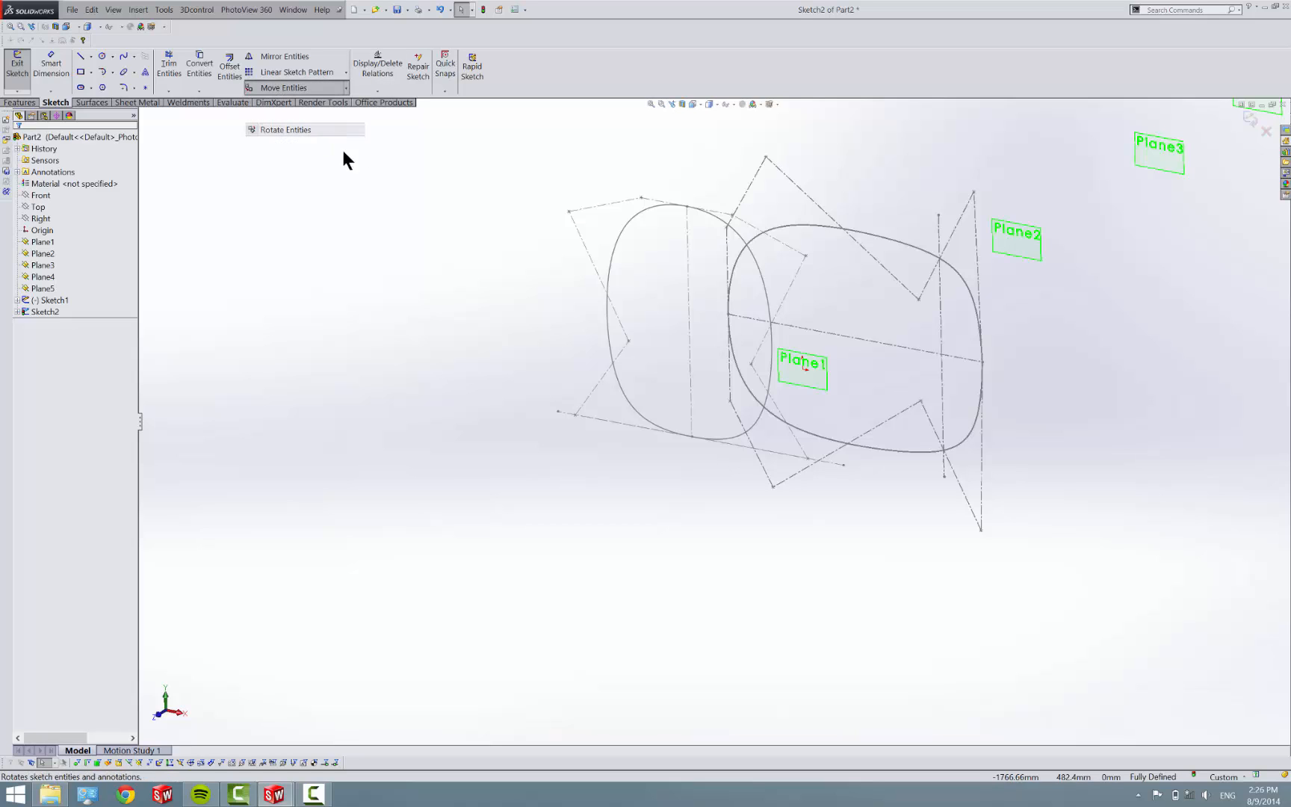
{"action": "left_click", "coordinate": [777, 227]}
{"action": "left_click", "coordinate": [81, 263]}
{"action": "left_click", "coordinate": [698, 289]}
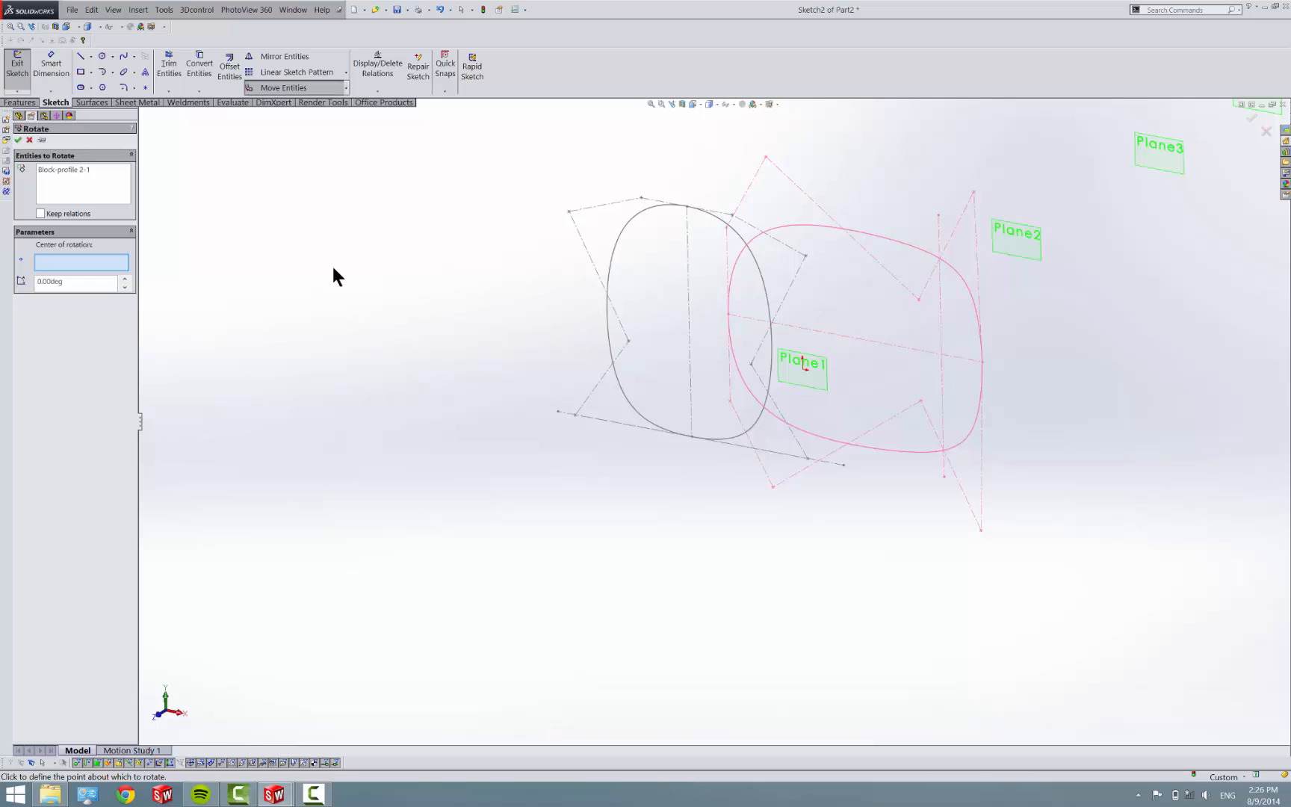
{"action": "type", "text": "-90"}
{"action": "key", "text": "Return"}
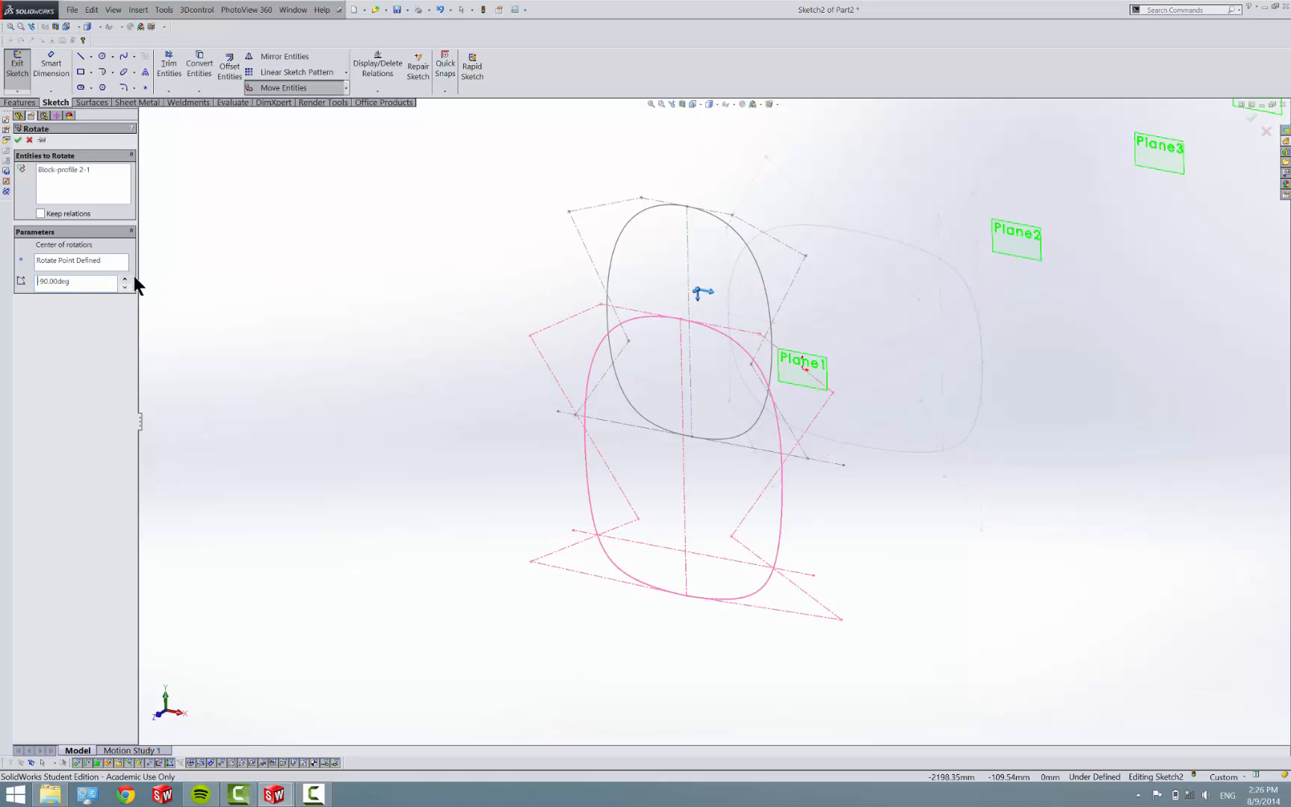
{"action": "left_click", "coordinate": [18, 140]}
Step: Move the rotated profile 2 block so the crossing of its lower construction line and centreline sits close to the sketch origin
{"action": "left_click", "coordinate": [686, 557]}
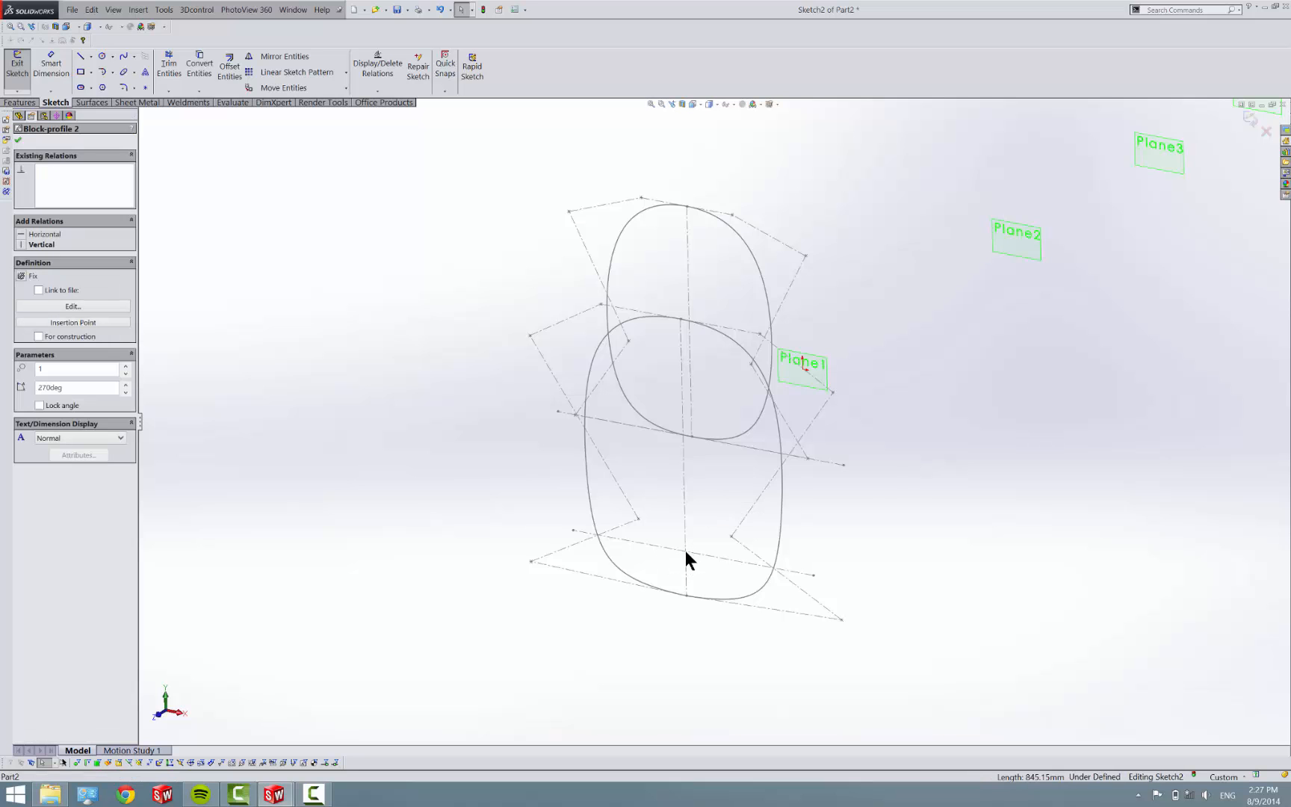
{"action": "mouse_move", "coordinate": [686, 556]}
{"action": "left_mouse_down"}
{"action": "mouse_move", "coordinate": [774, 448]}
{"action": "mouse_move", "coordinate": [809, 386]}
{"action": "mouse_move", "coordinate": [802, 363]}
{"action": "left_mouse_up"}
{"action": "scroll", "coordinate": [802, 363], "scroll_direction": "down", "scroll_amount": 6}
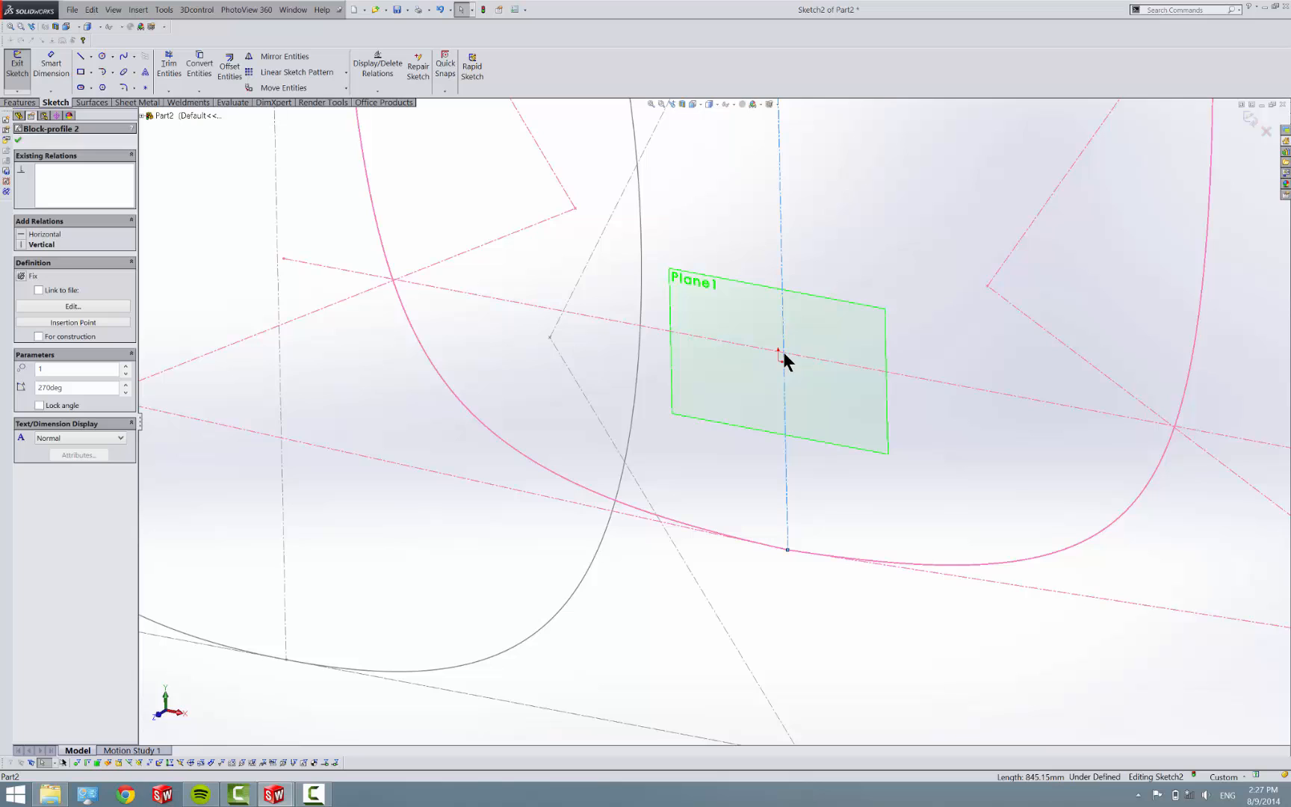
{"action": "left_click_drag", "start_coordinate": [783, 356], "coordinate": [747, 396]}
{"action": "left_click", "coordinate": [750, 395]}
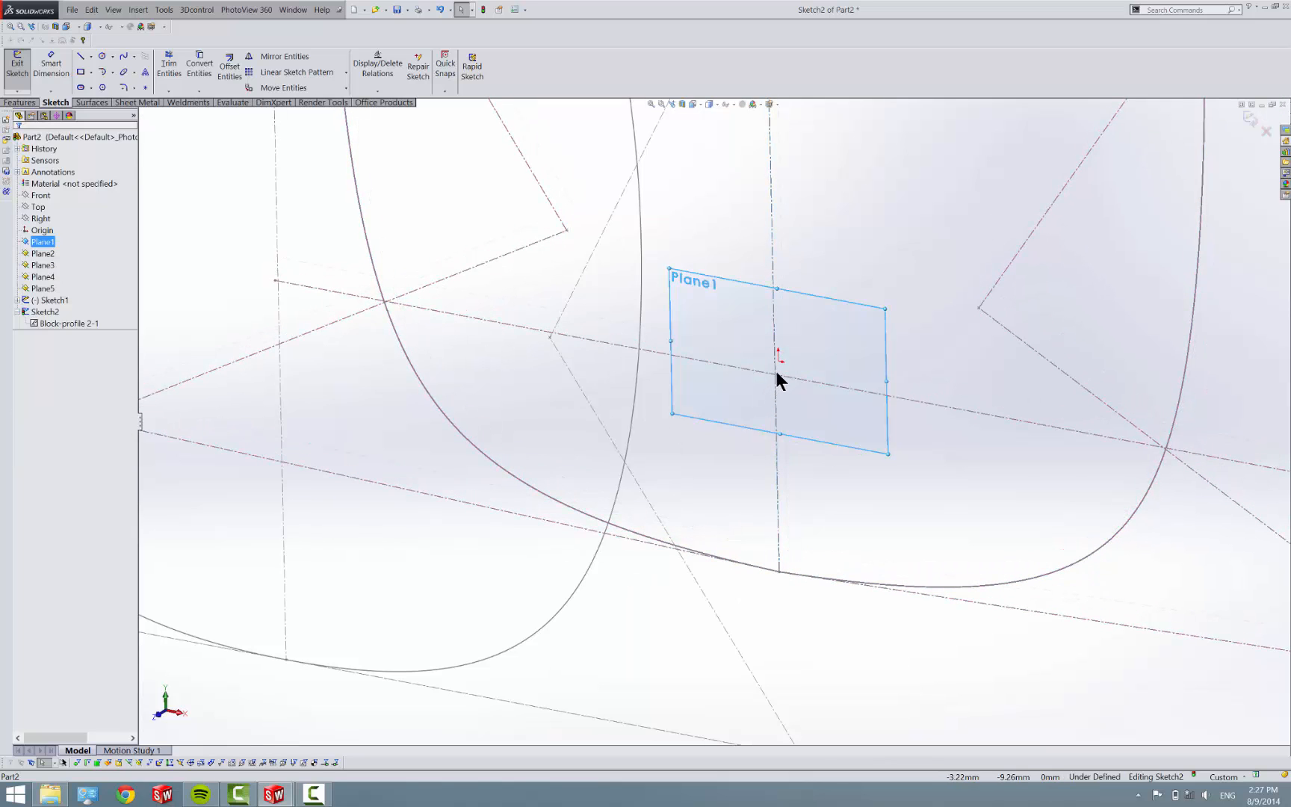
{"action": "left_click", "coordinate": [777, 365]}
{"action": "left_click_drag", "start_coordinate": [777, 364], "coordinate": [803, 371]}
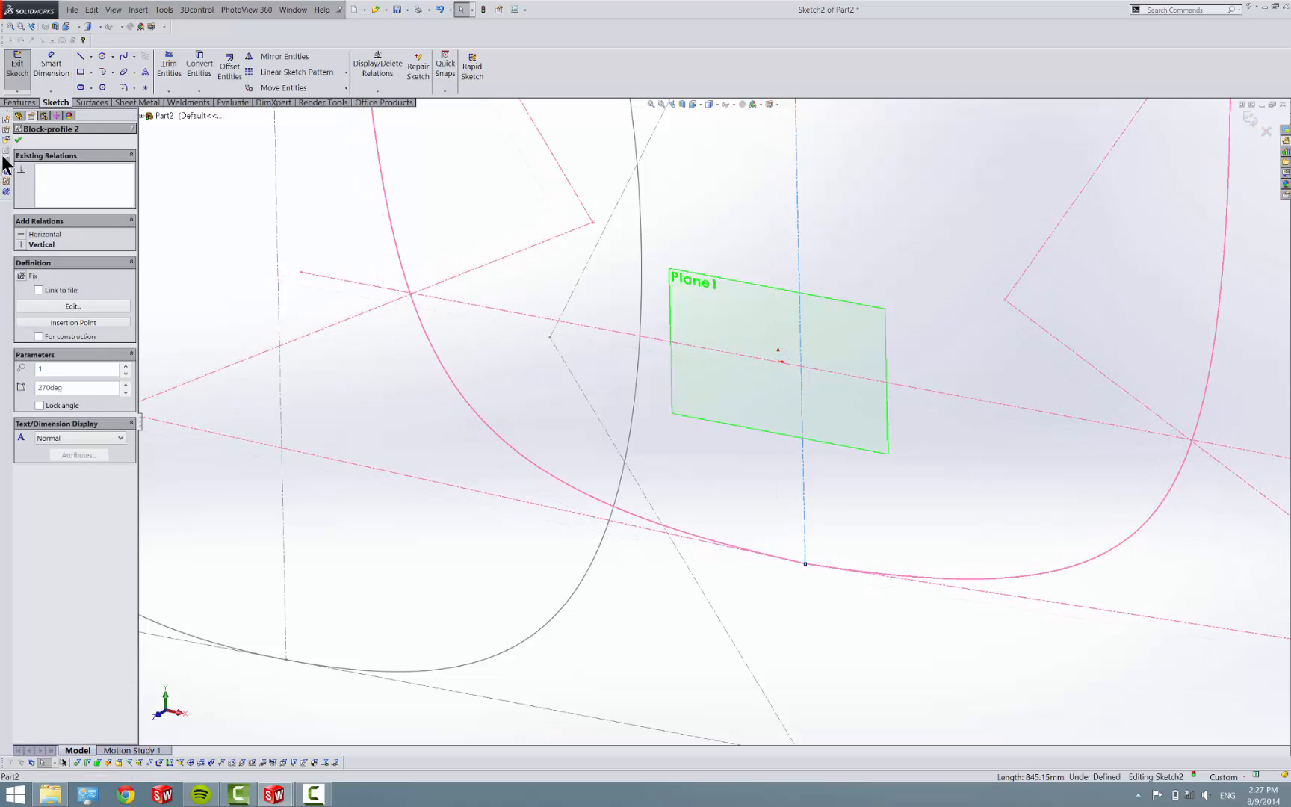
{"action": "left_click", "coordinate": [19, 139]}
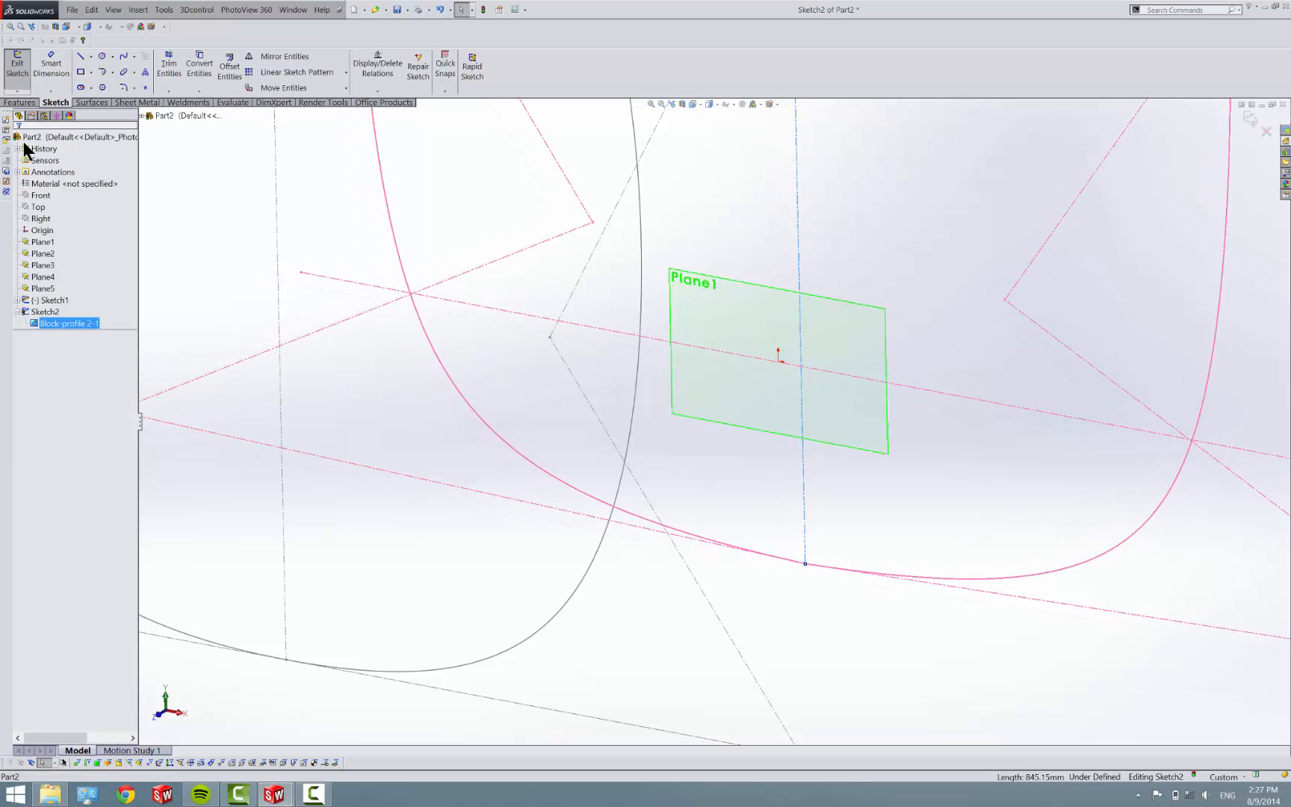
Step: Open the profile 2 block for editing and place a sketch point where its centreline crosses the lower construction line
{"action": "right_click", "coordinate": [60, 323]}
{"action": "left_click", "coordinate": [83, 346]}
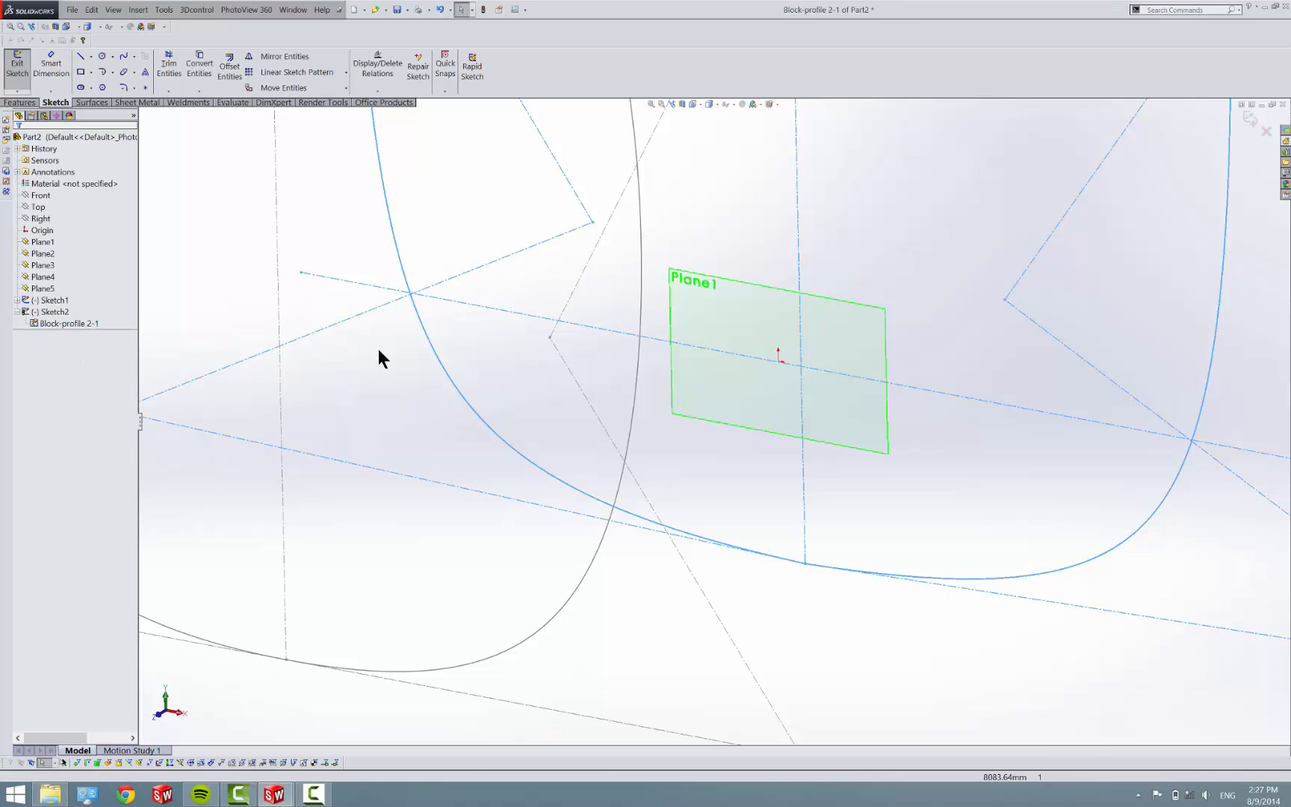
{"action": "right_click_drag", "start_coordinate": [784, 265], "coordinate": [789, 305]}
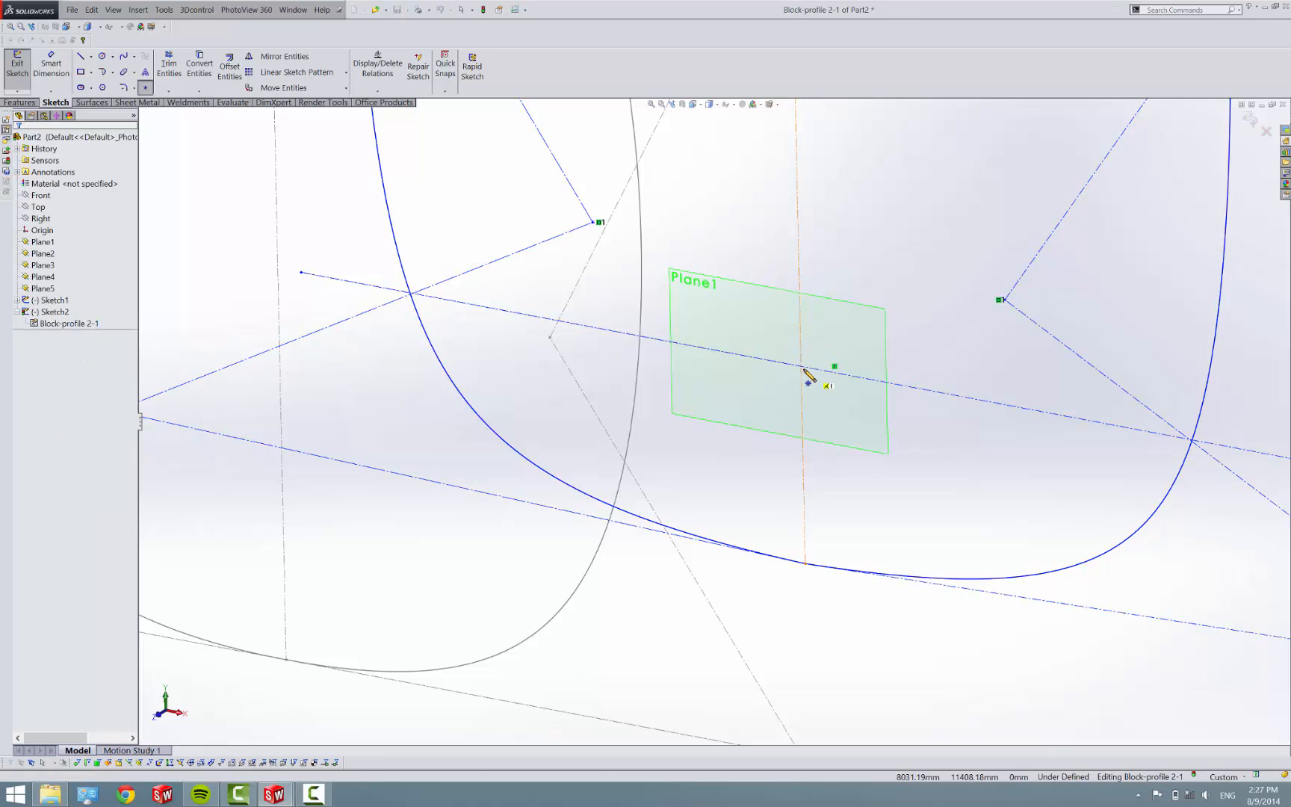
{"action": "left_click", "coordinate": [805, 367]}
{"action": "key", "text": "Escape"}
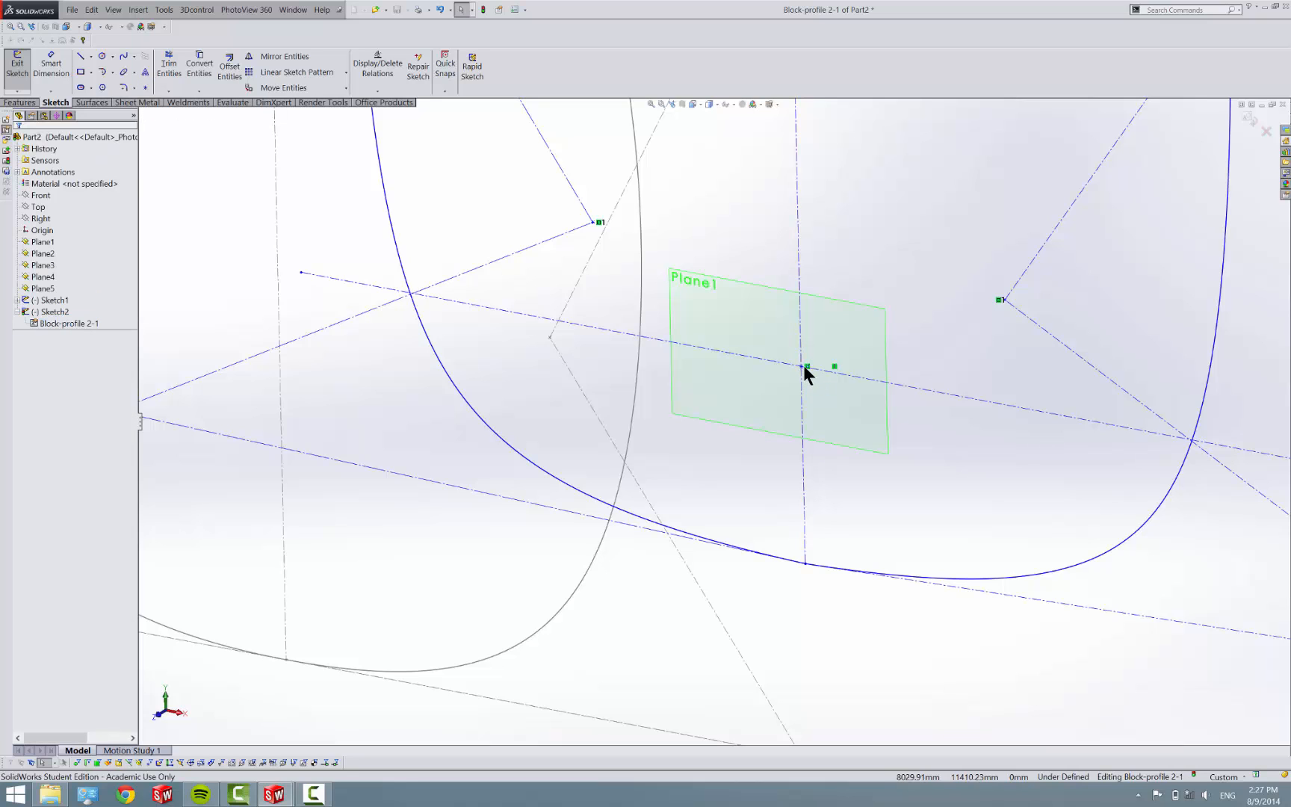
Step: Test how the new point is constrained by moving it along the centreline, and undo the move
{"action": "left_click_drag", "start_coordinate": [804, 366], "coordinate": [803, 400]}
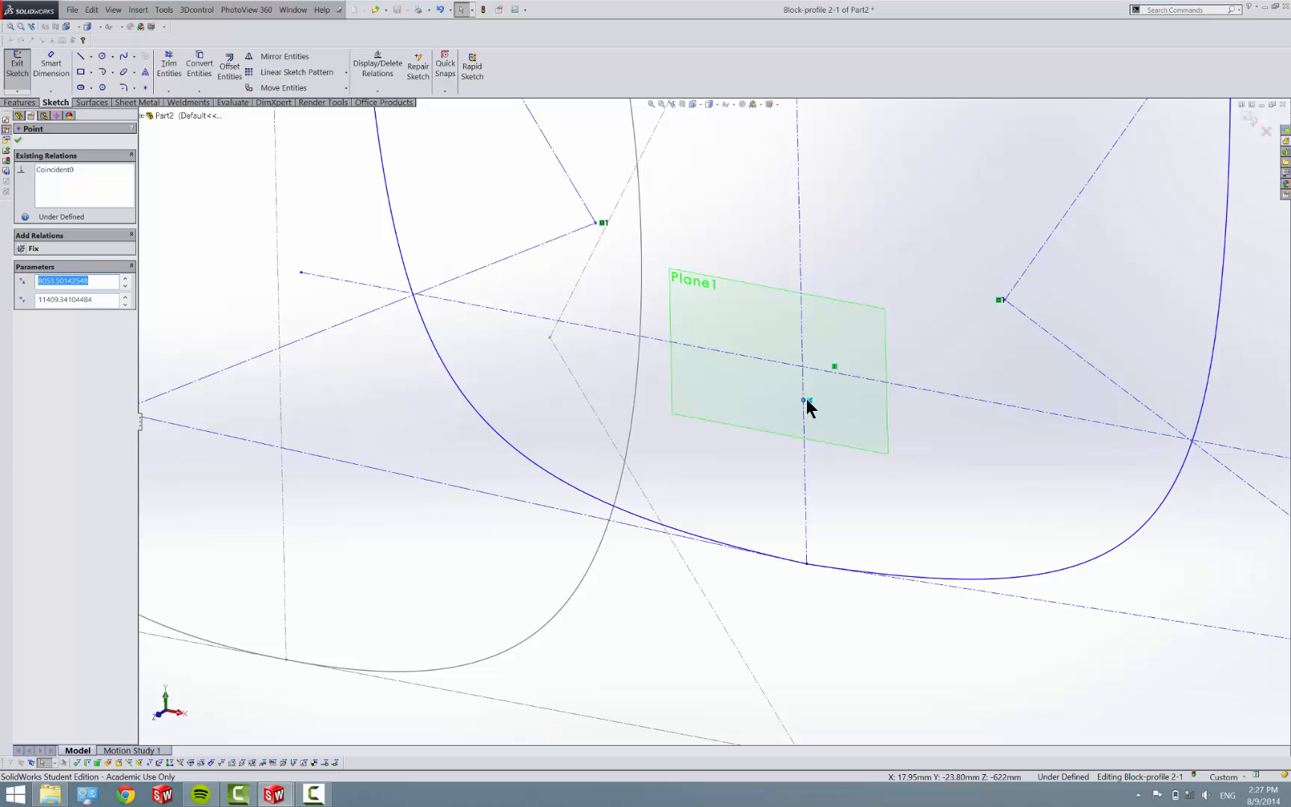
{"action": "key", "text": "ctrl+z"}
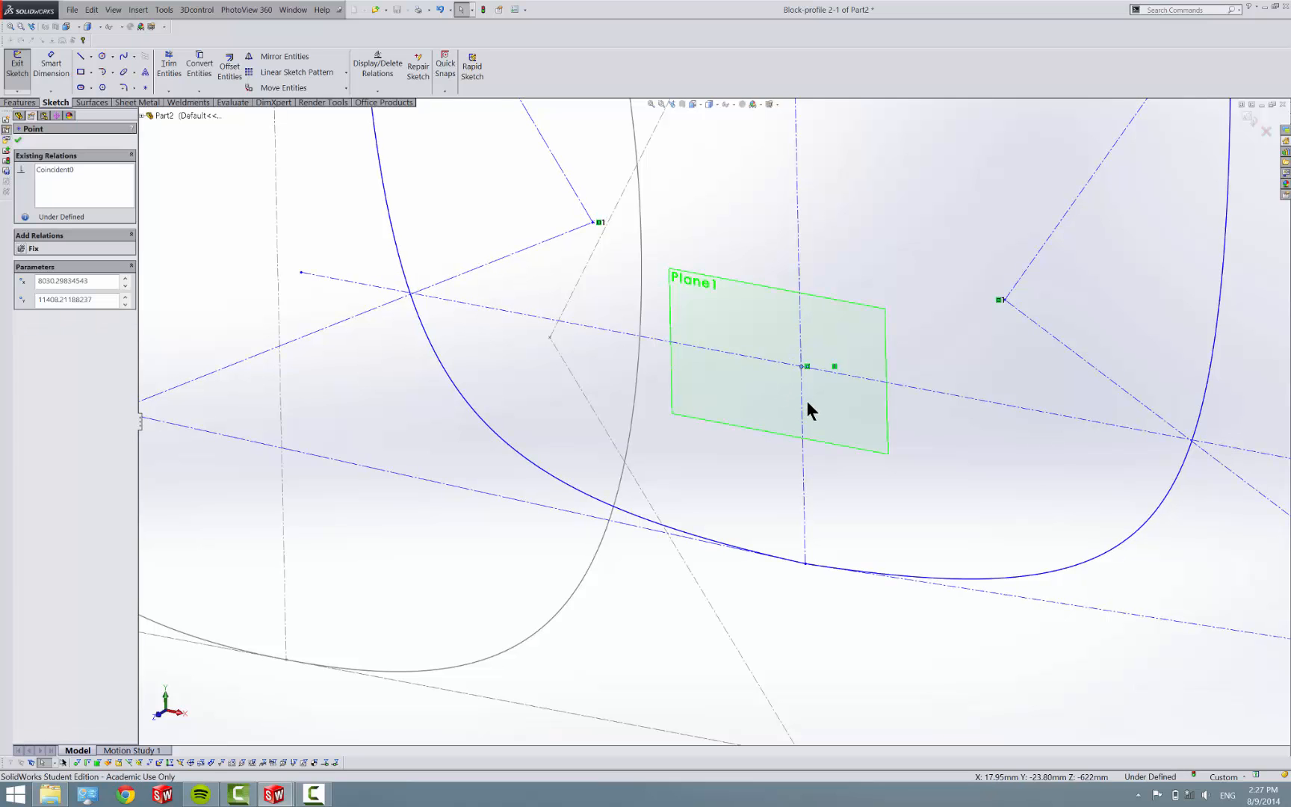
{"action": "right_click", "coordinate": [803, 366]}
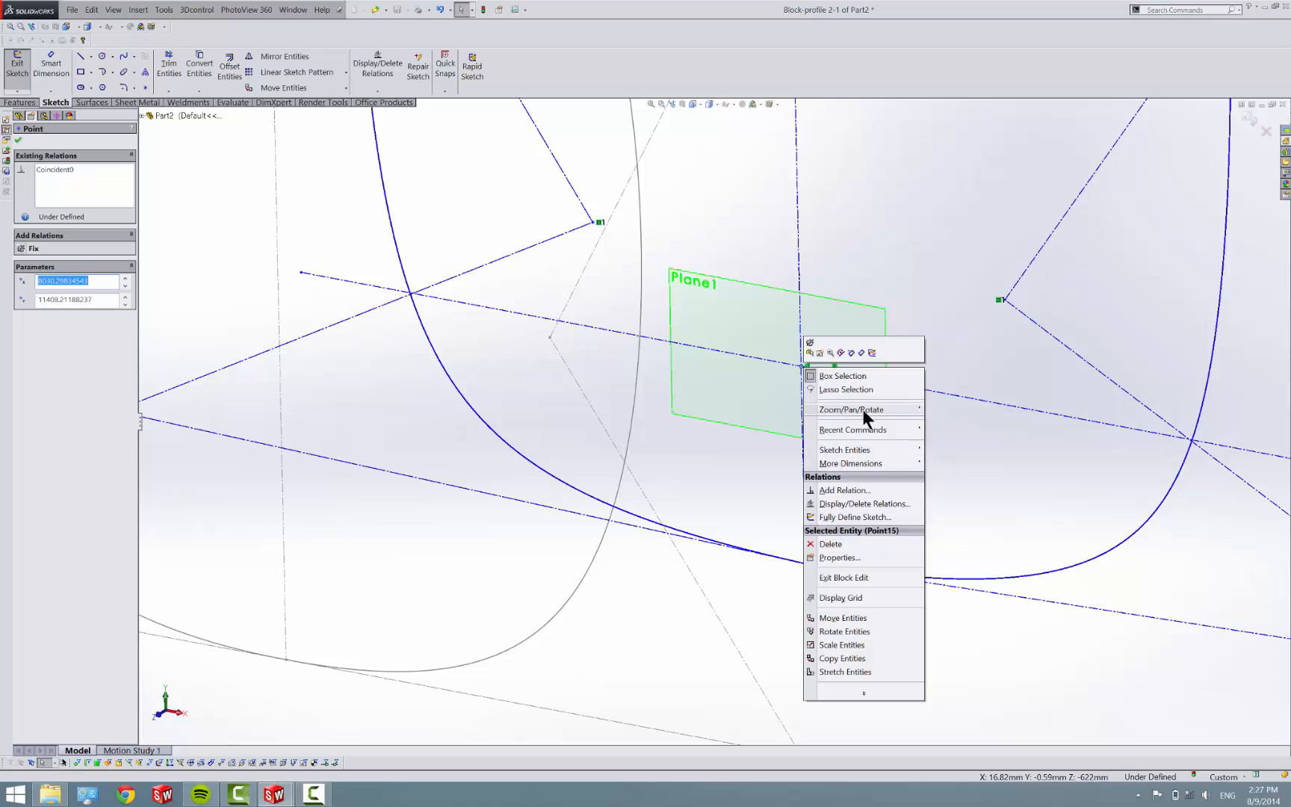
{"action": "left_click", "coordinate": [1042, 444]}
{"action": "left_click", "coordinate": [1026, 406]}
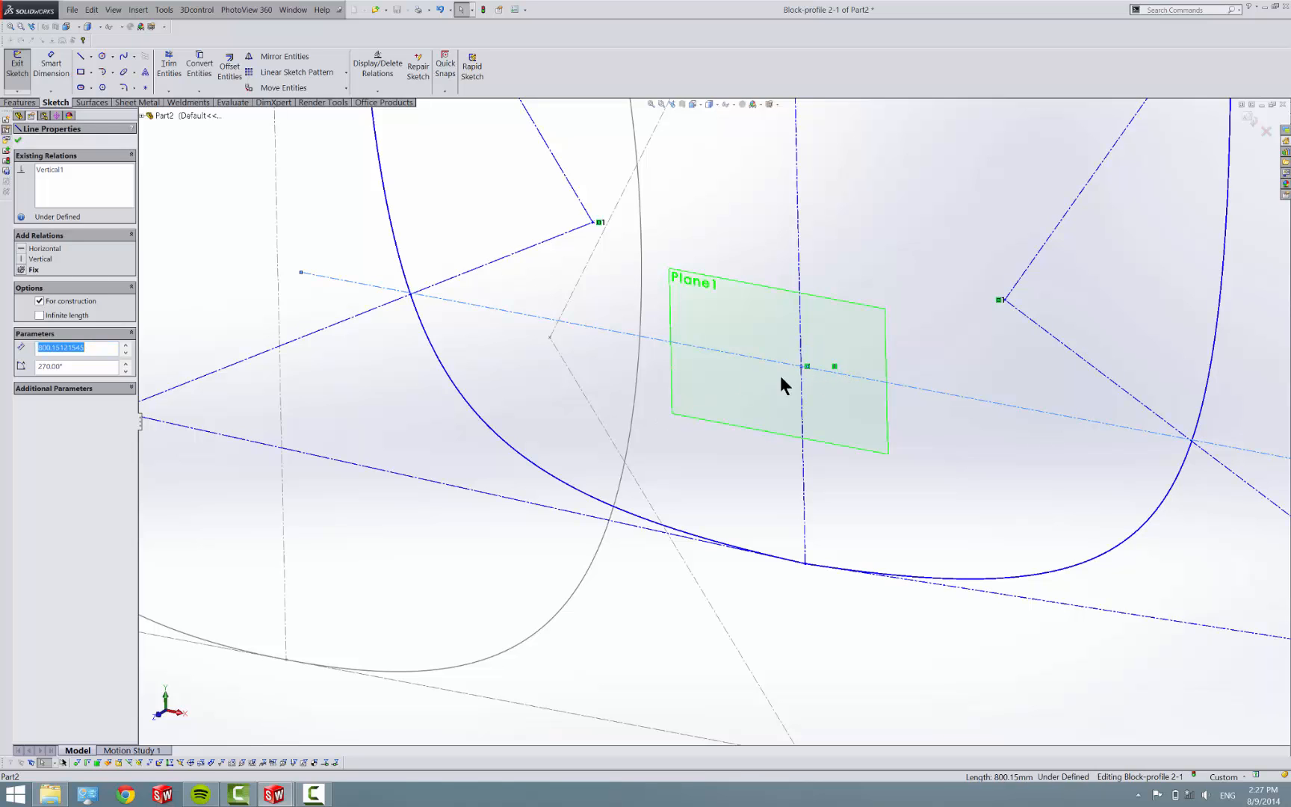
{"action": "left_click", "coordinate": [762, 435]}
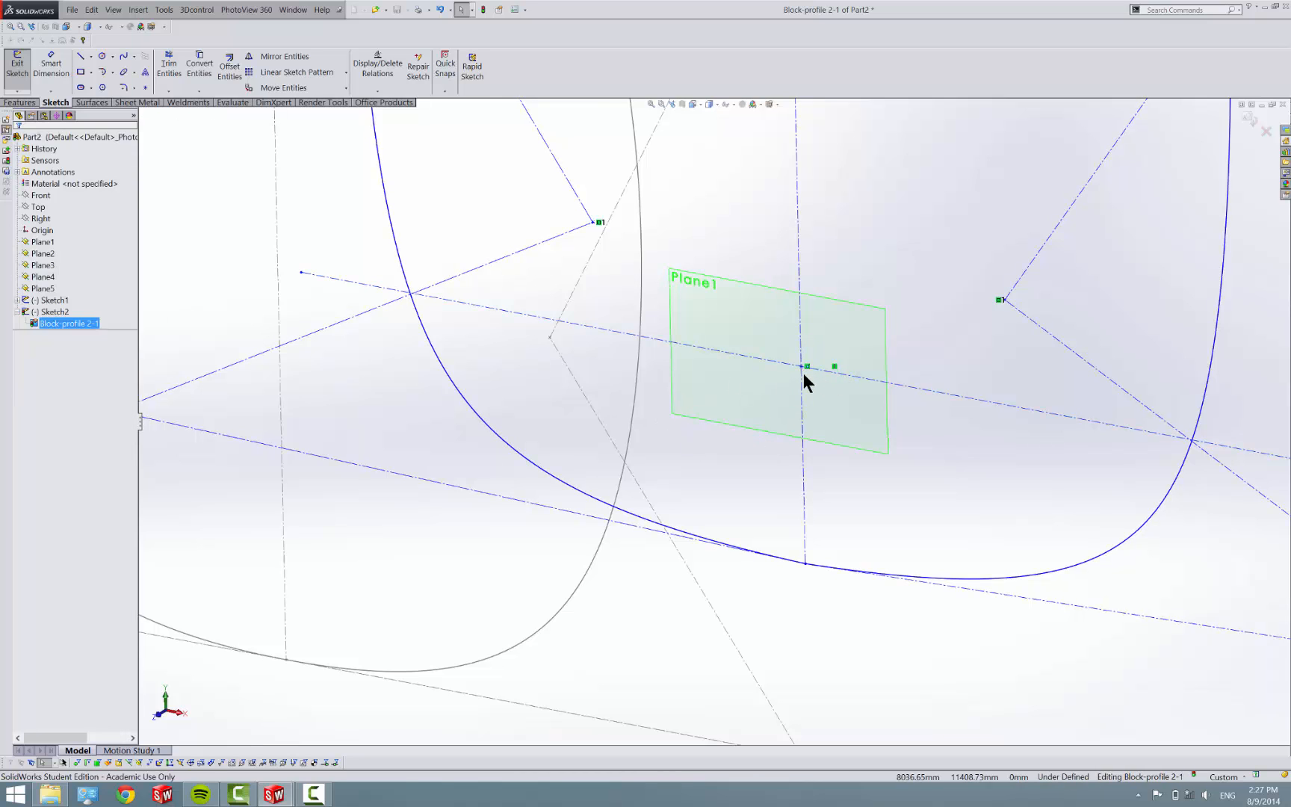
Step: Make the new point coincident with the construction line crossing the centreline, and finish editing the profile 2 block
{"action": "scroll", "coordinate": [803, 374], "scroll_direction": "down", "scroll_amount": 8}
{"action": "left_click", "coordinate": [712, 400]}
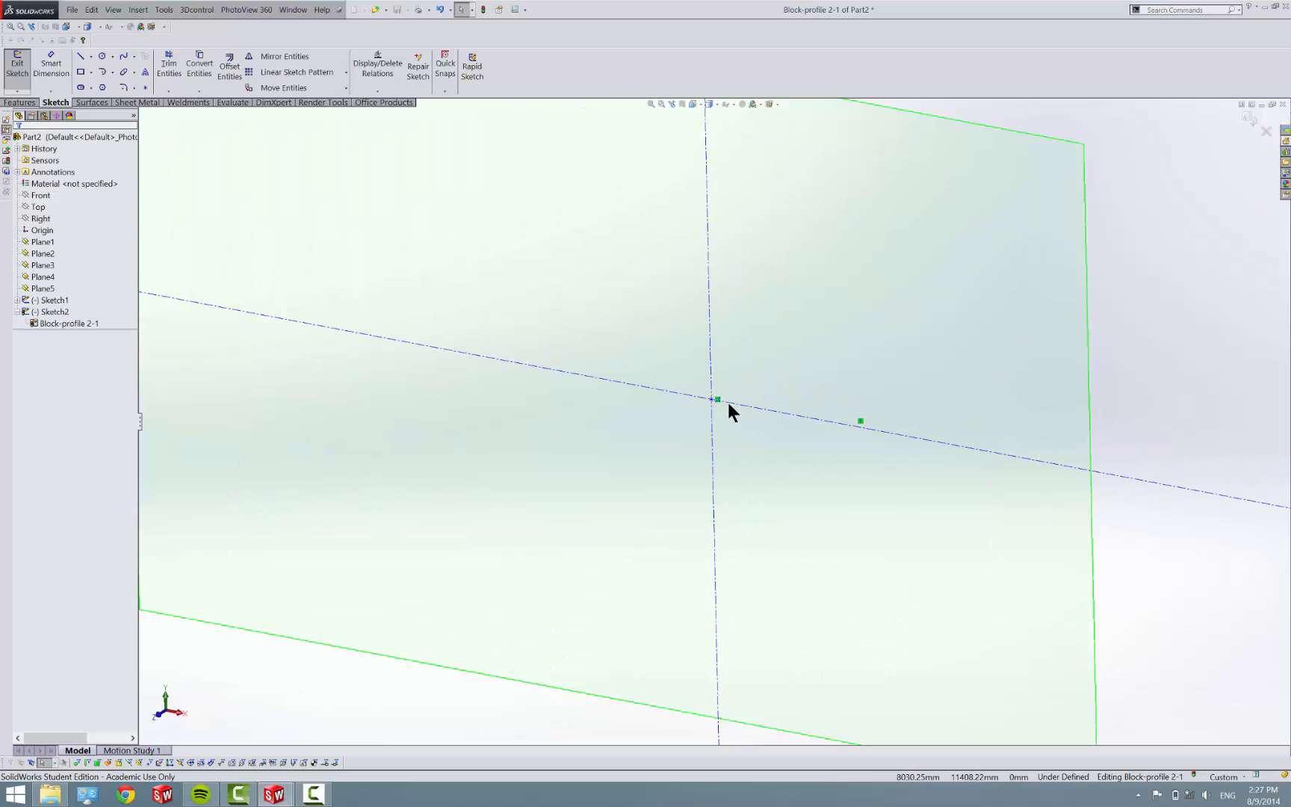
{"action": "left_click", "coordinate": [742, 405], "text": "ctrl"}
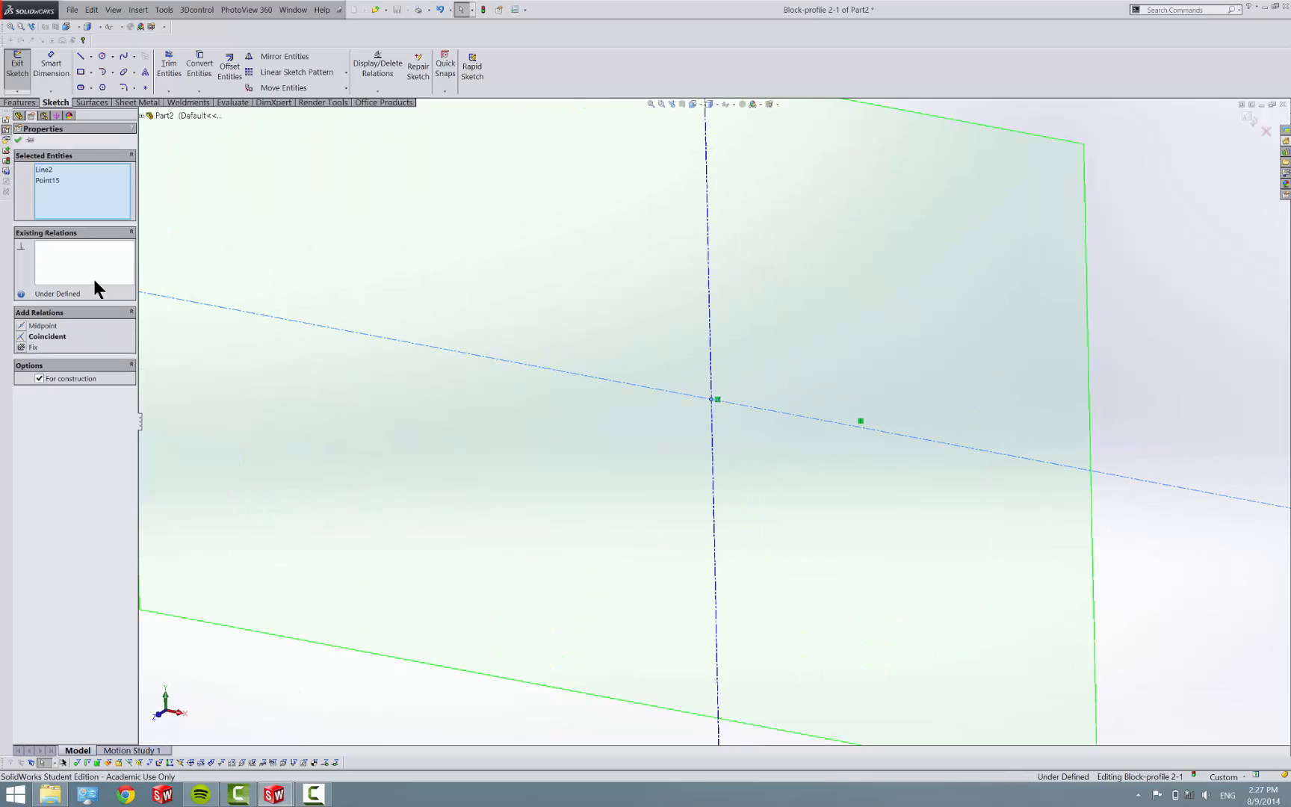
{"action": "left_click", "coordinate": [33, 336]}
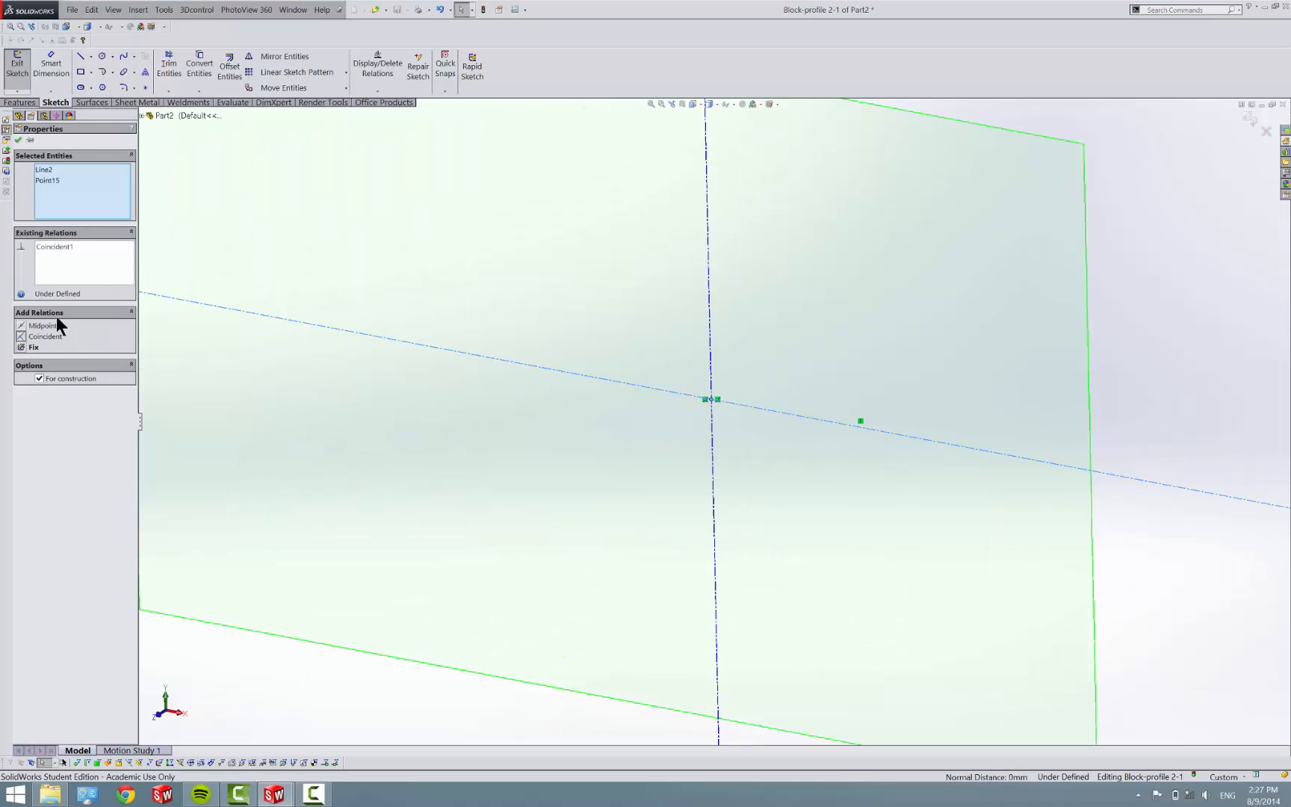
{"action": "left_click", "coordinate": [21, 74]}
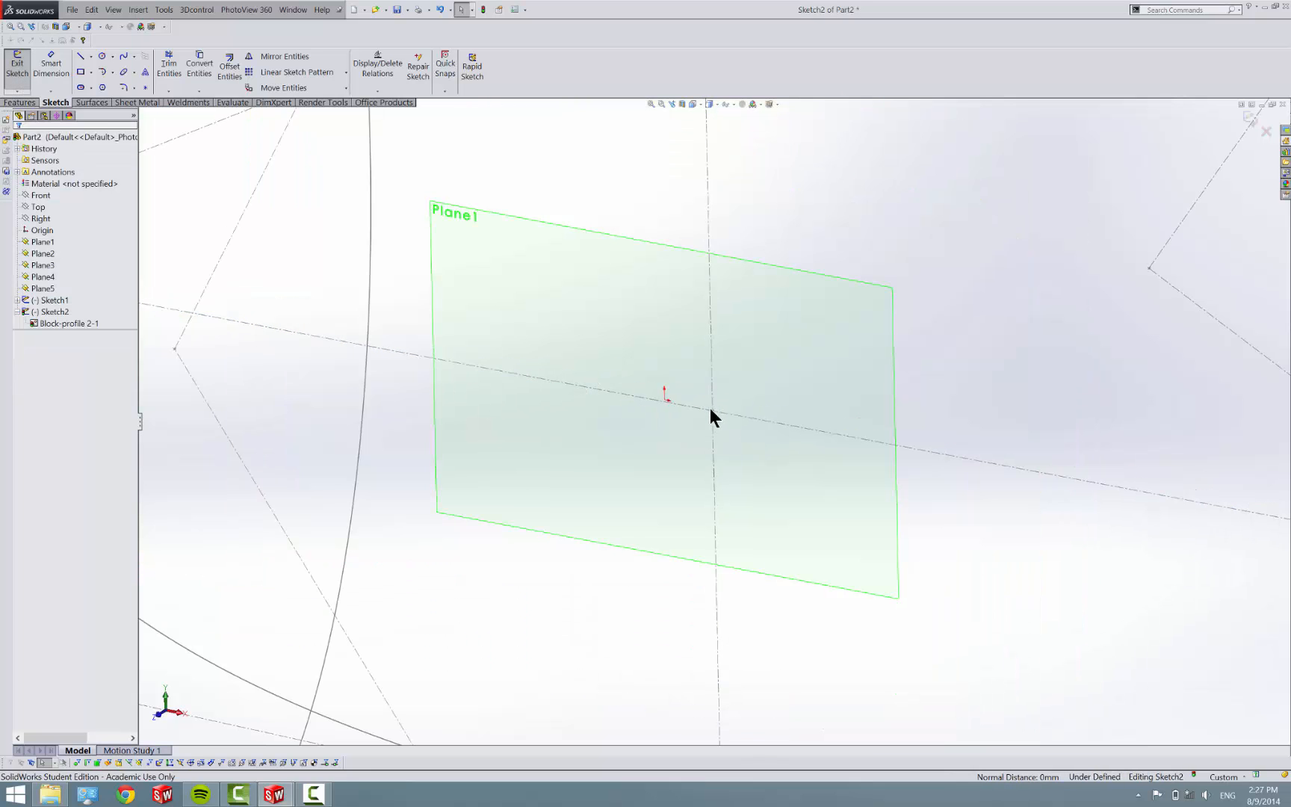
Step: Move the profile 2 block so its new crossing point lands on the origin, and exit the sketch
{"action": "left_click", "coordinate": [665, 400]}
{"action": "scroll", "coordinate": [665, 401], "scroll_direction": "up", "scroll_amount": 5}
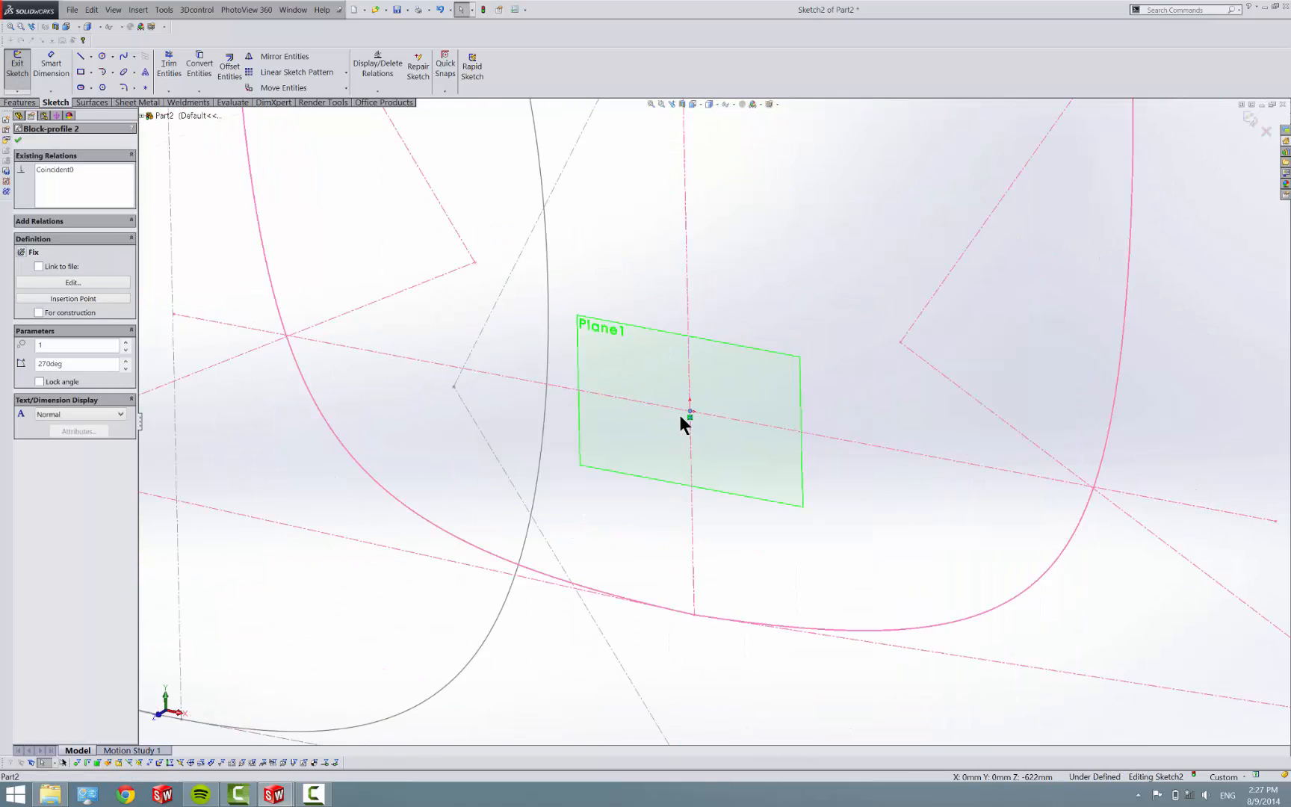
{"action": "left_click", "coordinate": [20, 74]}
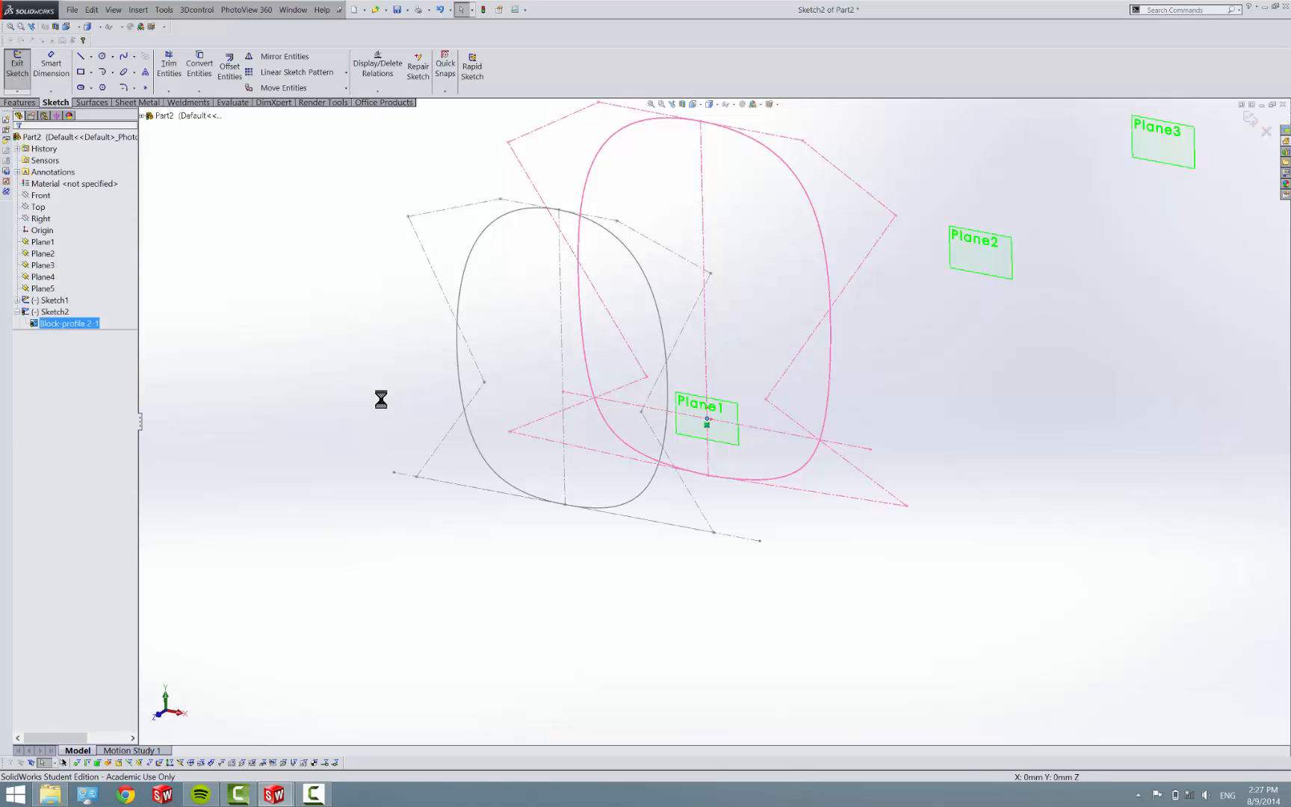
Step: Start a new sketch on Plane2
{"action": "scroll", "coordinate": [721, 417], "scroll_direction": "up", "scroll_amount": 4}
{"action": "scroll", "coordinate": [894, 329], "scroll_direction": "down", "scroll_amount": 3}
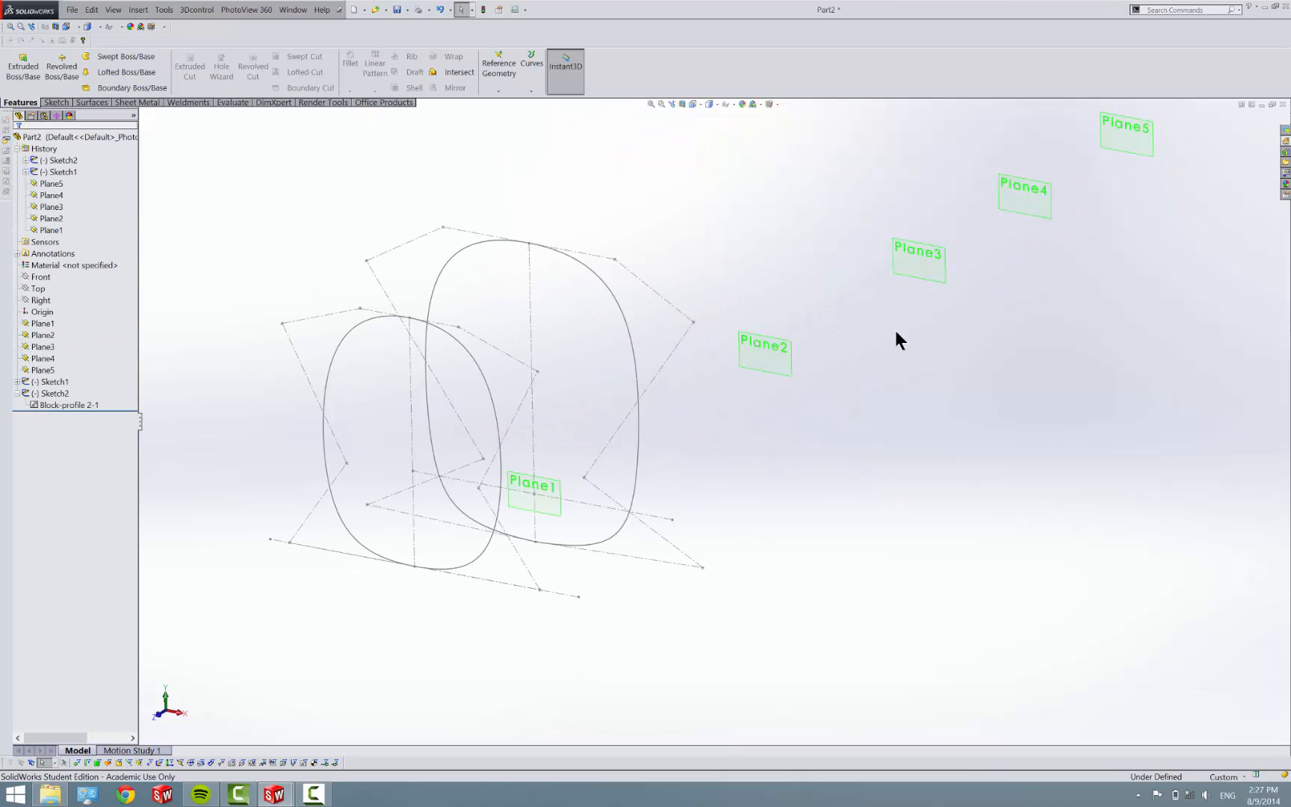
{"action": "left_click", "coordinate": [46, 335]}
{"action": "right_click", "coordinate": [45, 335]}
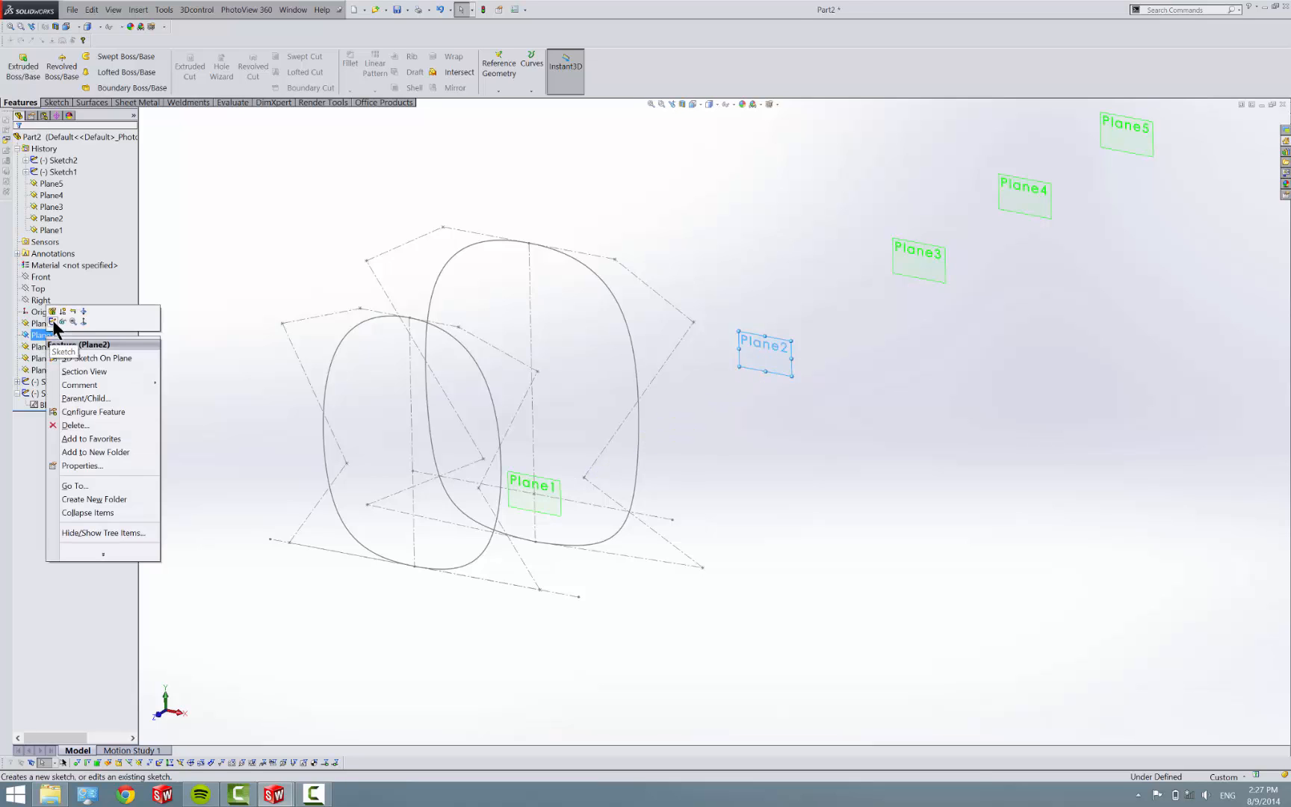
{"action": "left_click", "coordinate": [52, 320]}
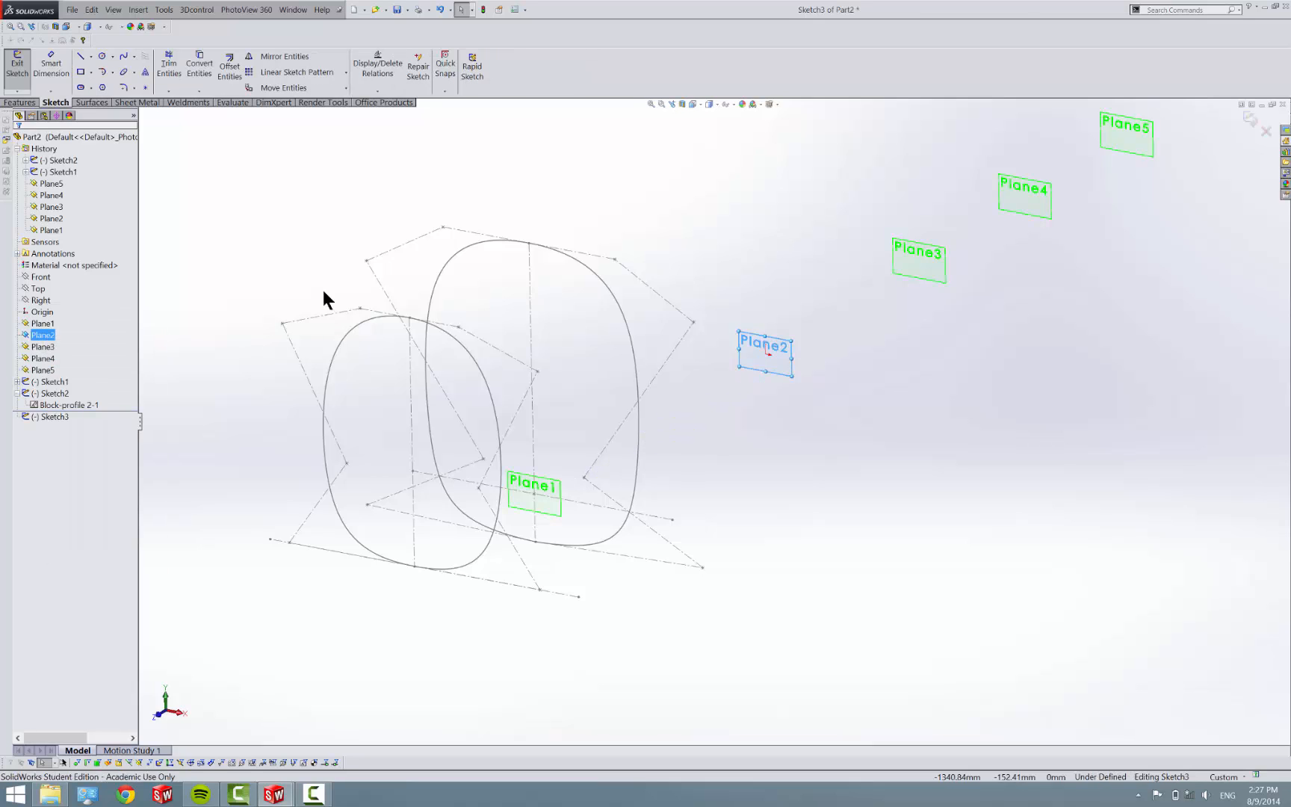
Step: Insert a single copy of the saved block profile 3.SLDBLK from the nacelle folder into the Plane2 sketch
{"action": "left_click", "coordinate": [164, 10]}
{"action": "mouse_move", "coordinate": [229, 359]}
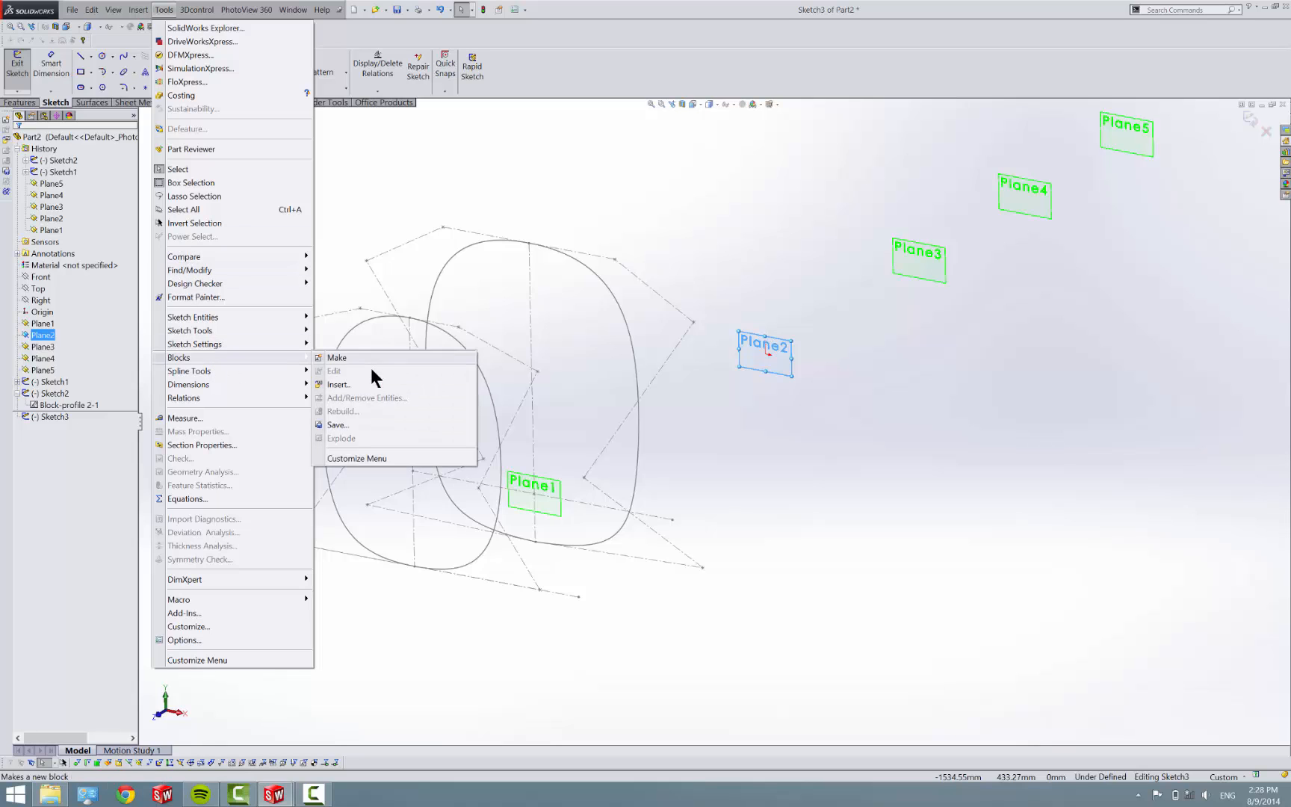
{"action": "left_click", "coordinate": [379, 386]}
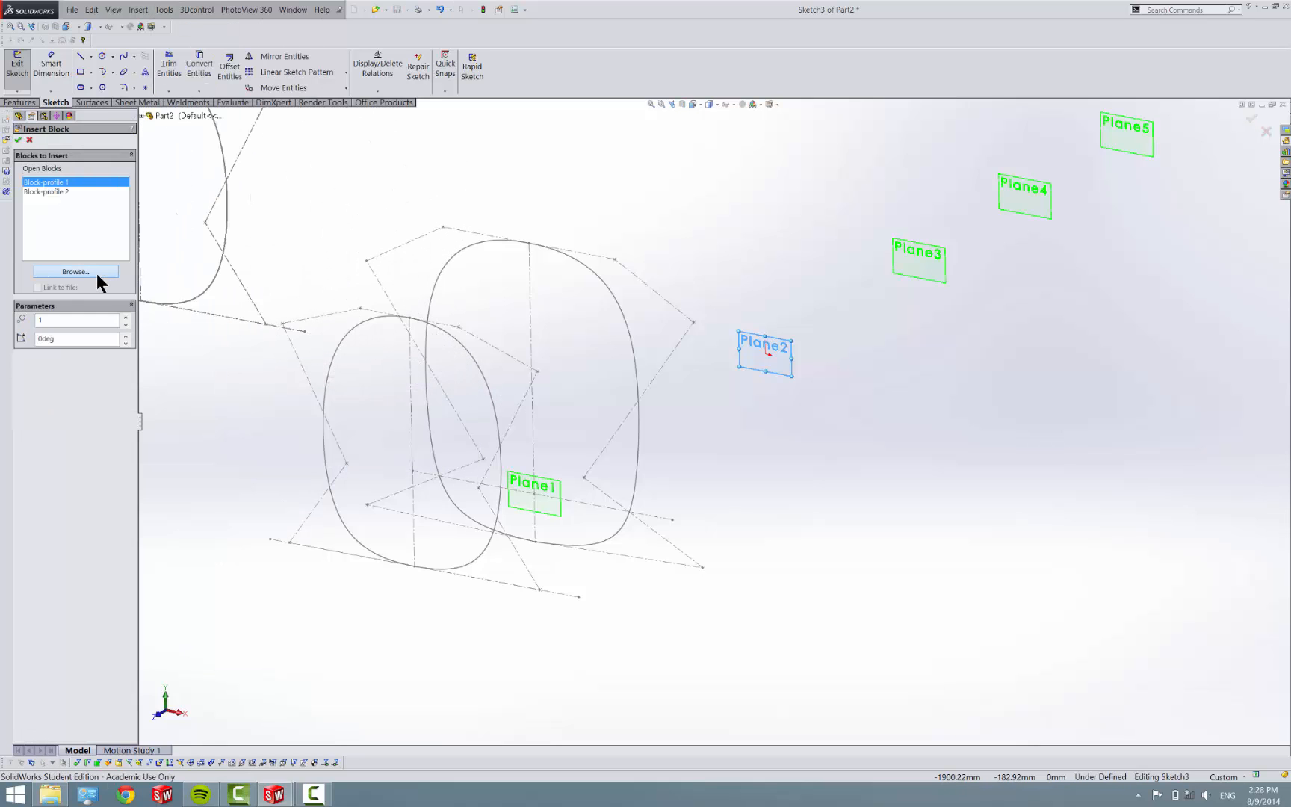
{"action": "left_click", "coordinate": [96, 272]}
{"action": "left_click", "coordinate": [495, 255]}
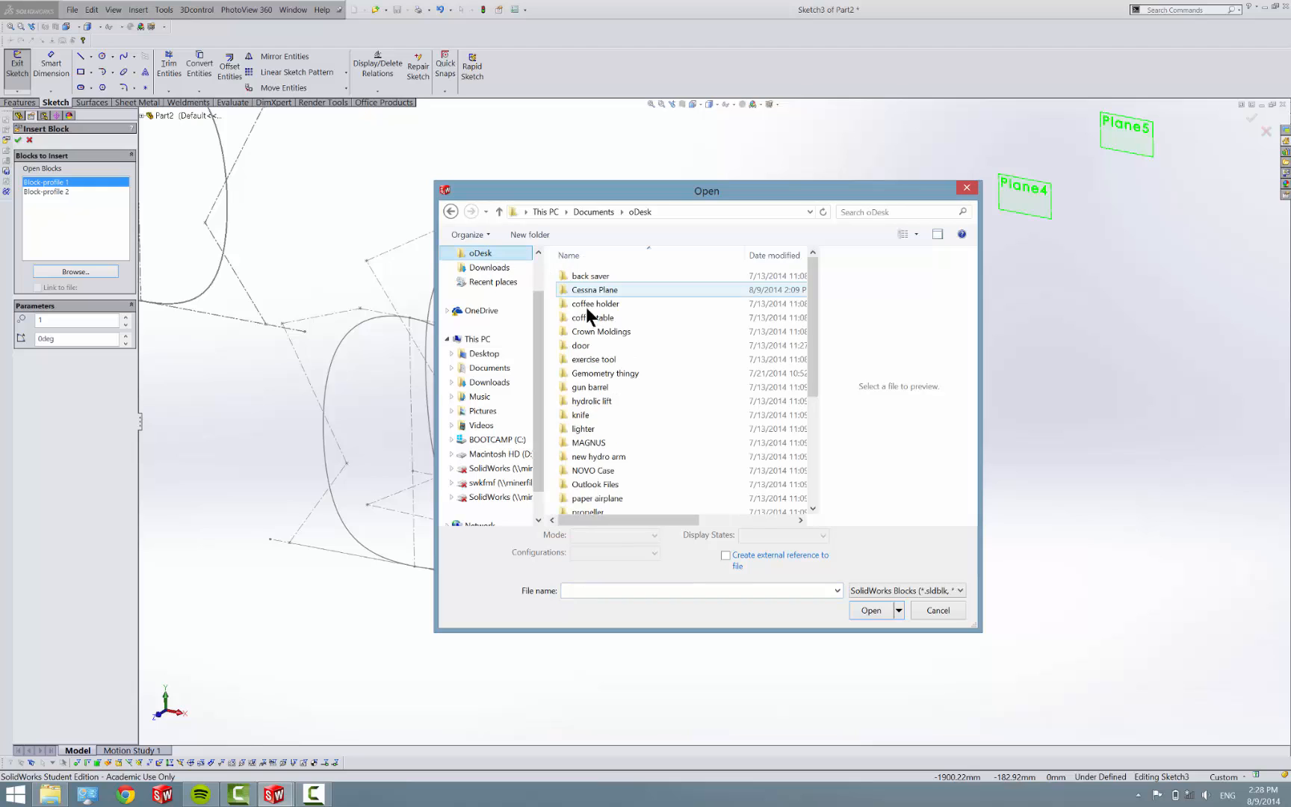
{"action": "left_click", "coordinate": [632, 290]}
{"action": "double_click", "coordinate": [634, 293]}
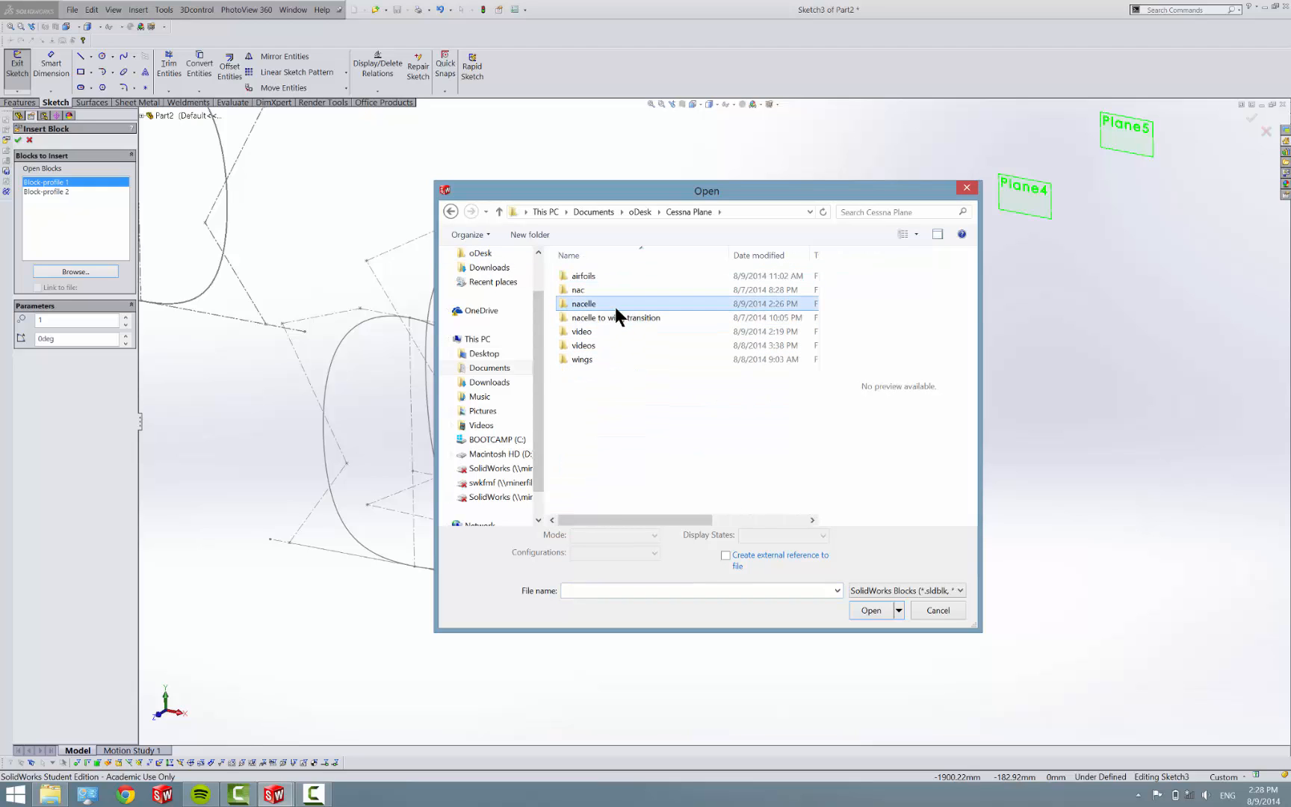
{"action": "double_click", "coordinate": [614, 304]}
{"action": "left_click", "coordinate": [615, 302]}
{"action": "left_click", "coordinate": [873, 611]}
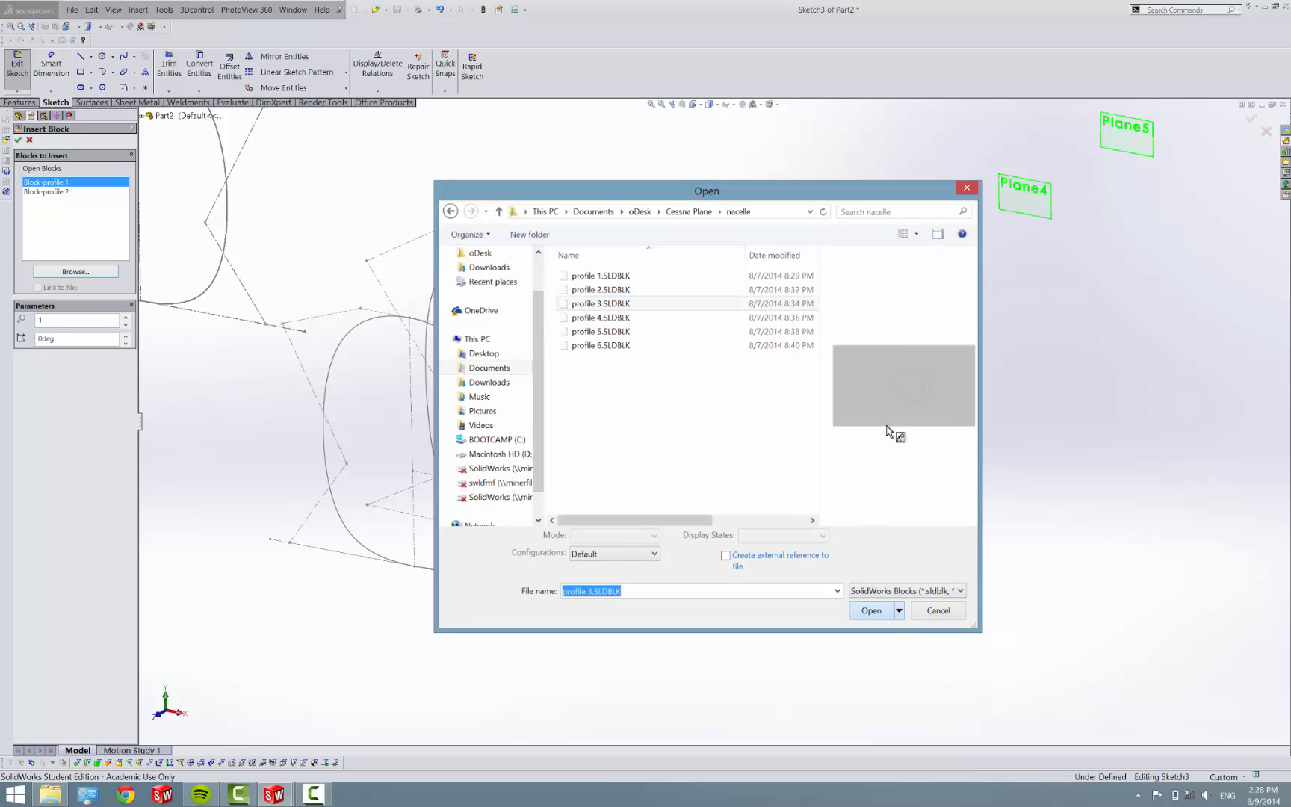
{"action": "left_click", "coordinate": [779, 361]}
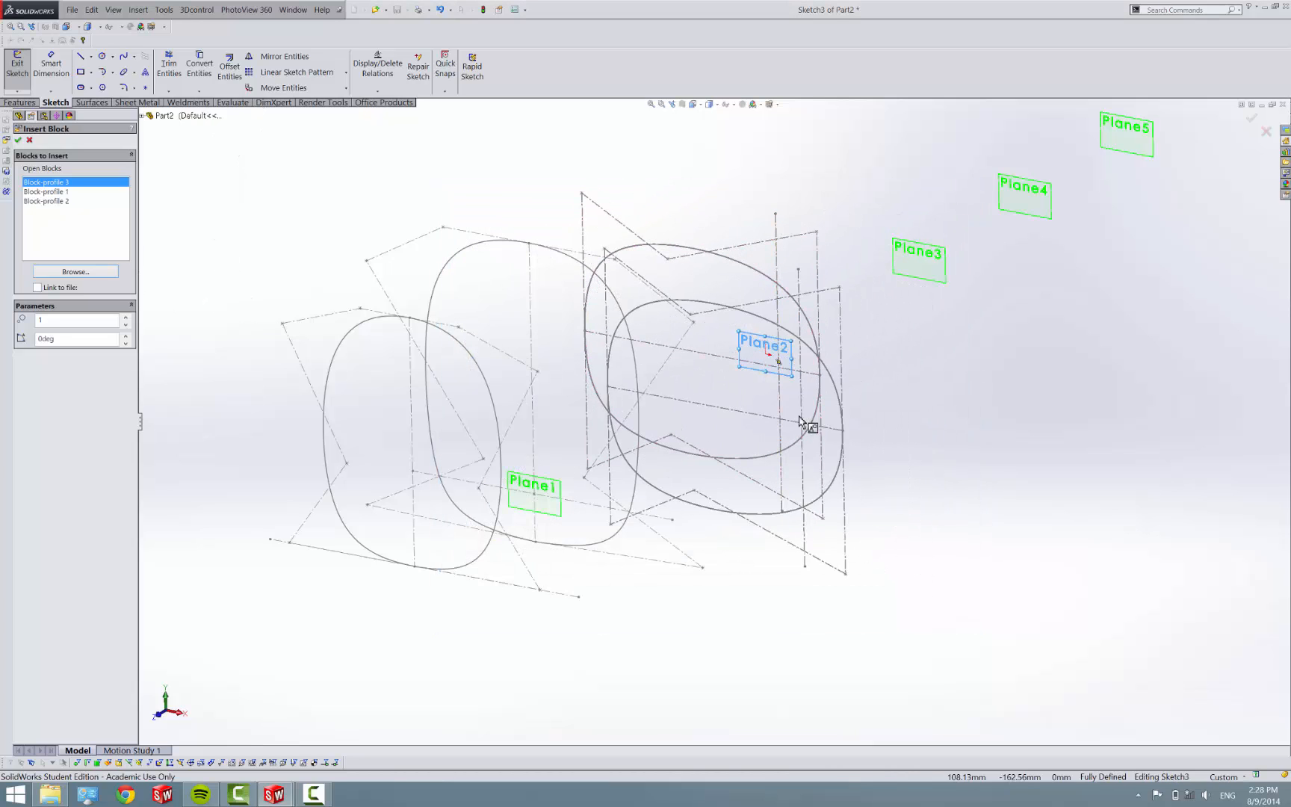
{"action": "key", "text": "Escape"}
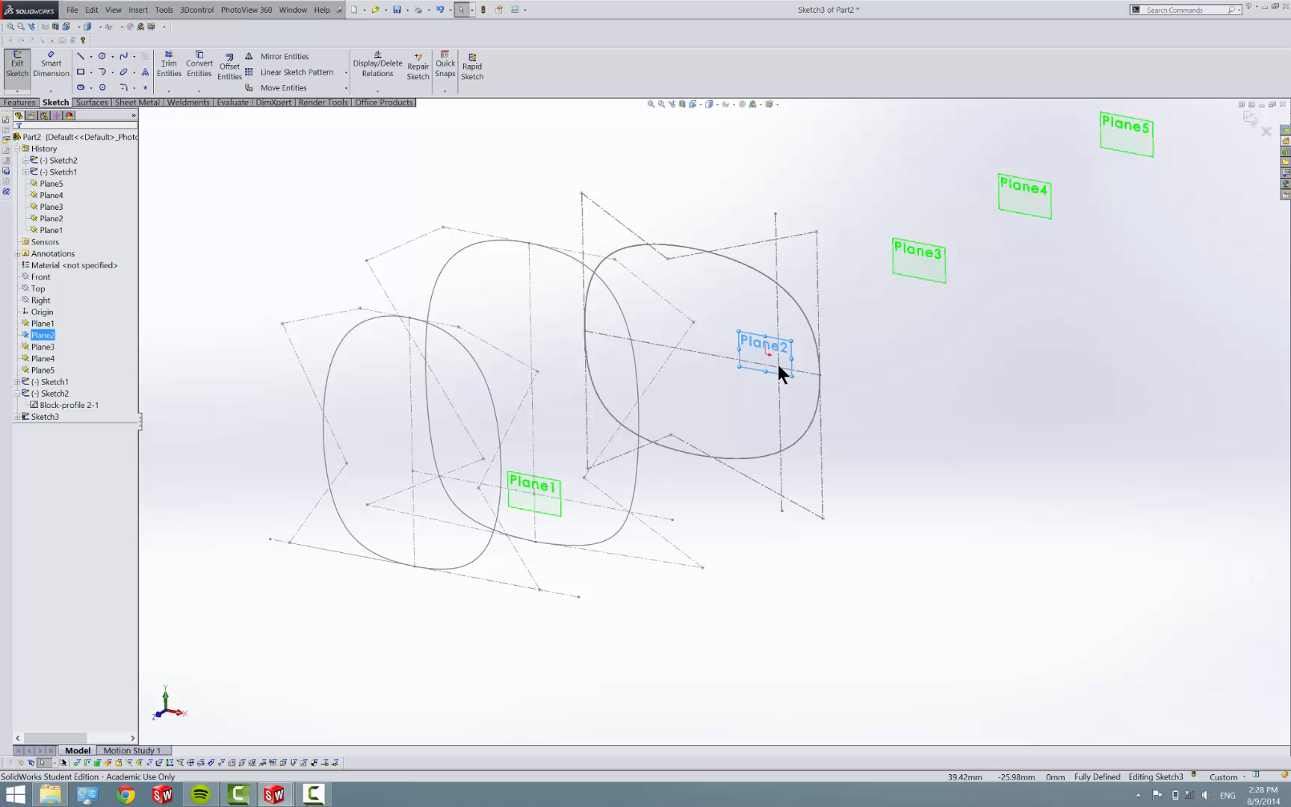
Step: Edit the profile 3 block to make its insertion point coincident with the construction line crossing the centreline, and finish editing the block
{"action": "left_click", "coordinate": [778, 364]}
{"action": "double_click", "coordinate": [778, 364]}
{"action": "scroll", "coordinate": [778, 366], "scroll_direction": "down", "scroll_amount": 5}
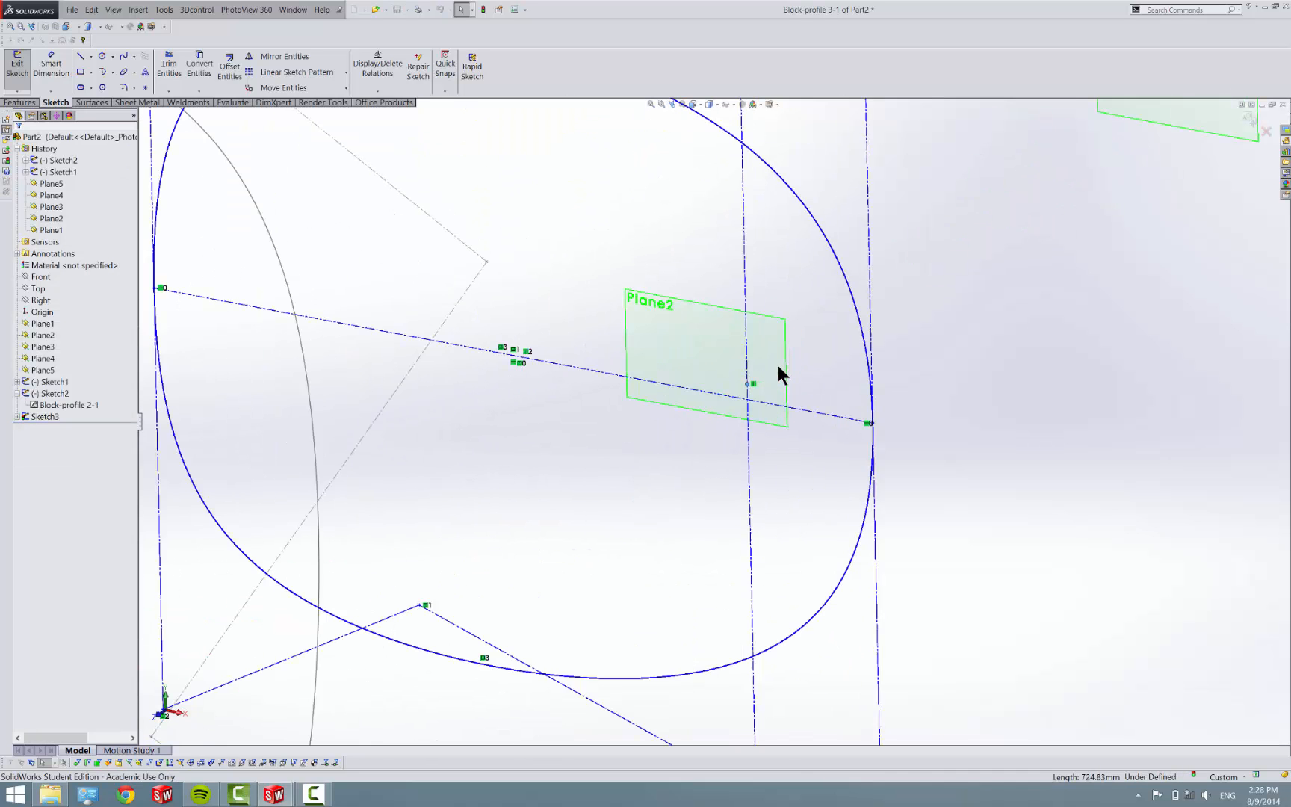
{"action": "left_click", "coordinate": [748, 385]}
{"action": "left_click", "coordinate": [758, 400], "text": "ctrl"}
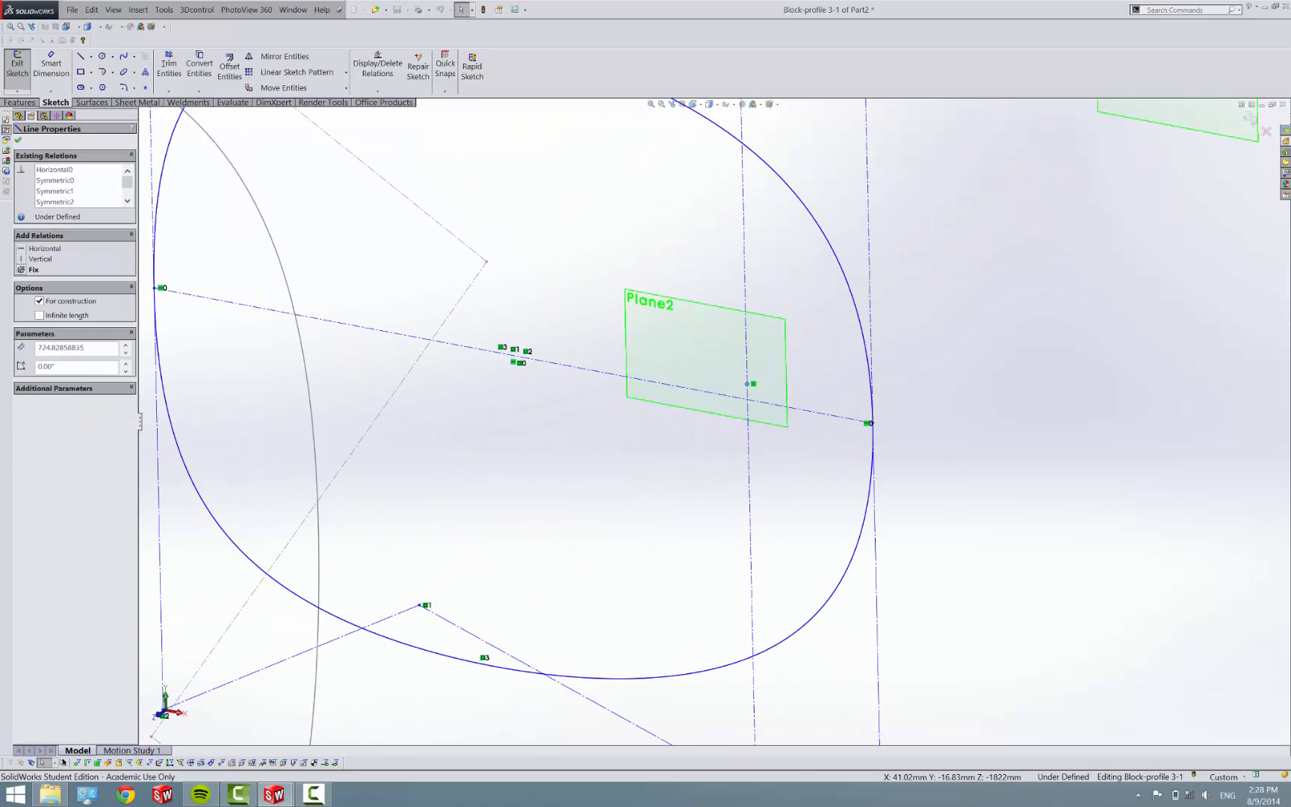
{"action": "left_click", "coordinate": [34, 337]}
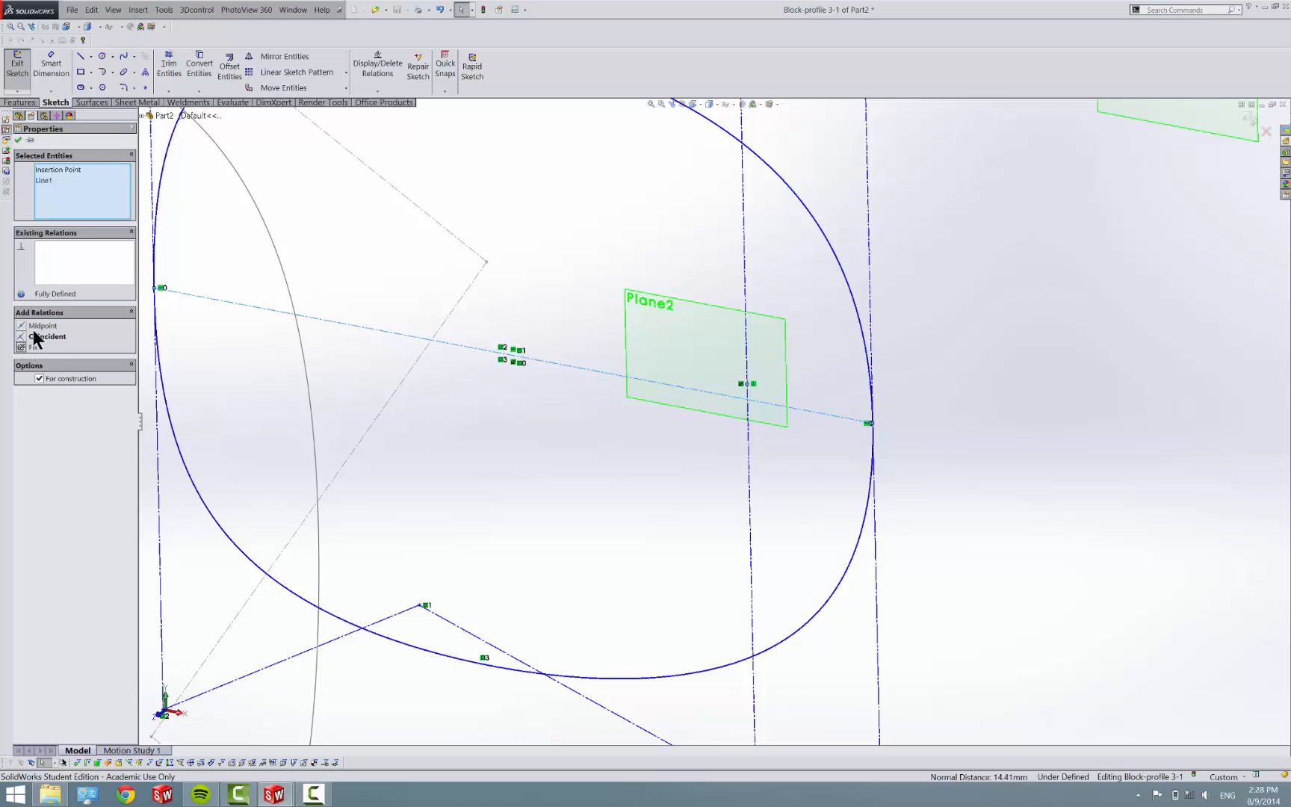
{"action": "key", "text": "ctrl+z"}
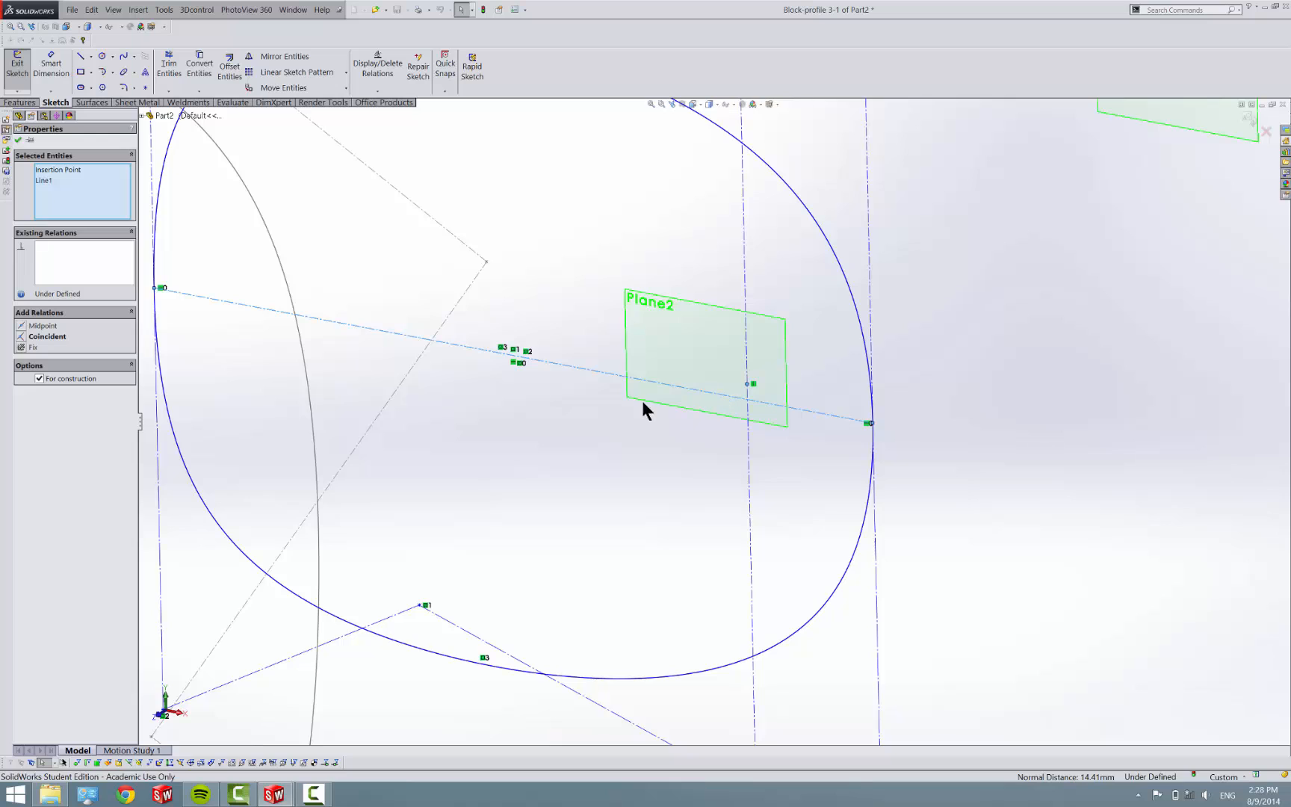
{"action": "left_click", "coordinate": [36, 334]}
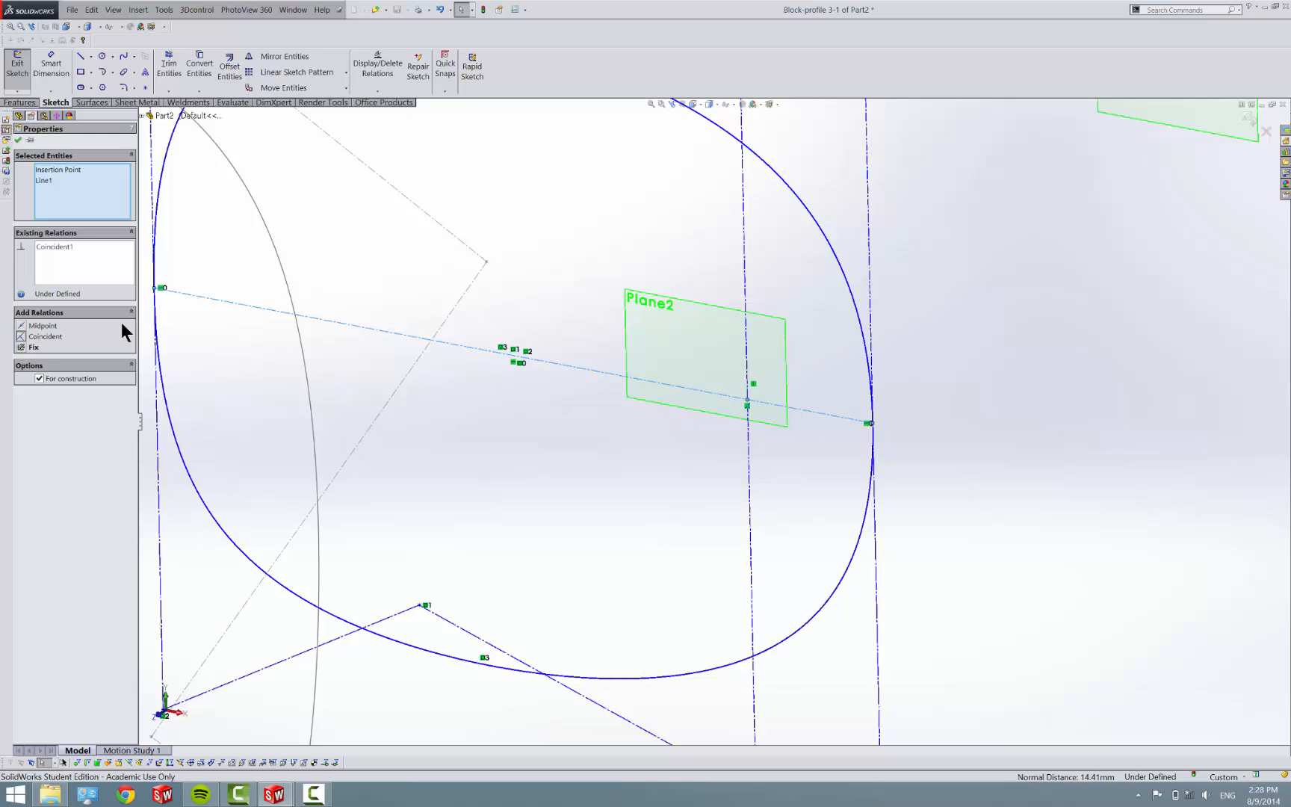
{"action": "left_click", "coordinate": [17, 72]}
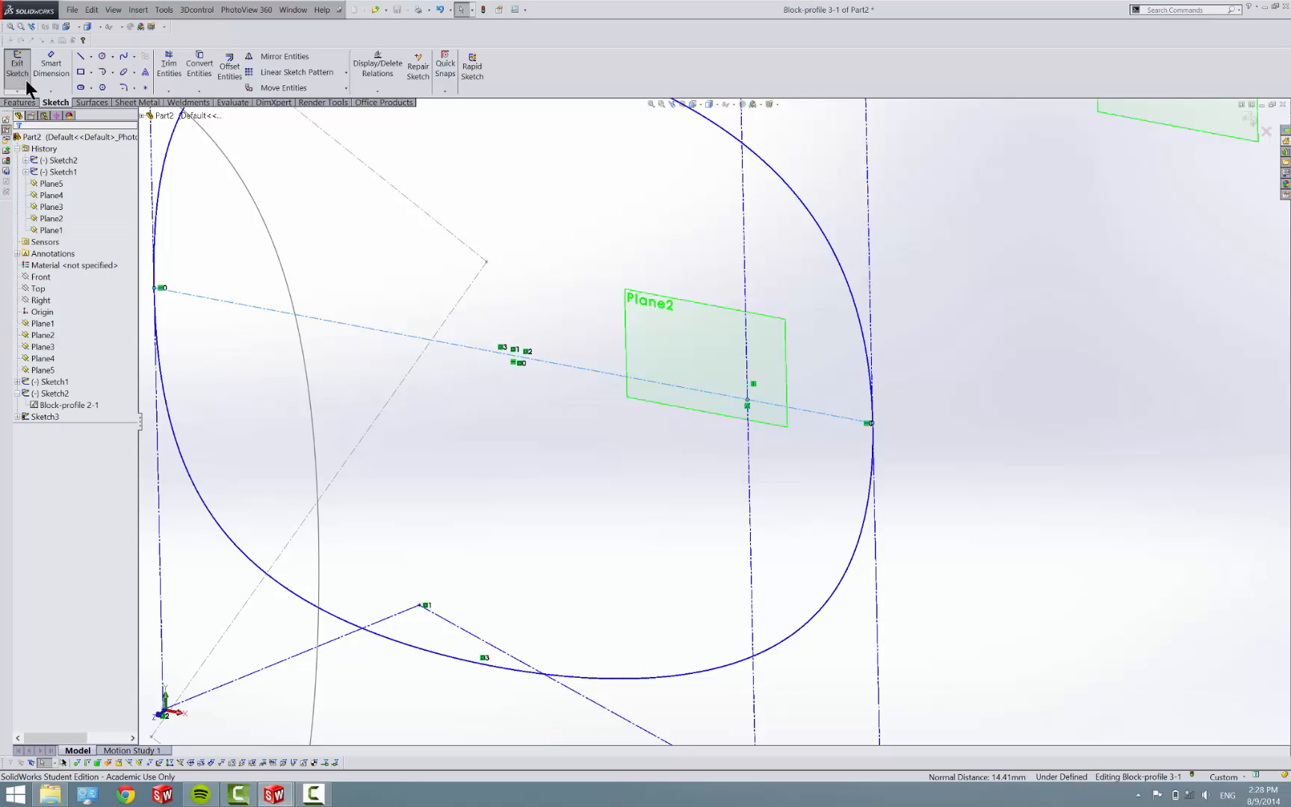
Step: Move the profile 3 block so its insertion point lands on the sketch origin
{"action": "left_click", "coordinate": [746, 400]}
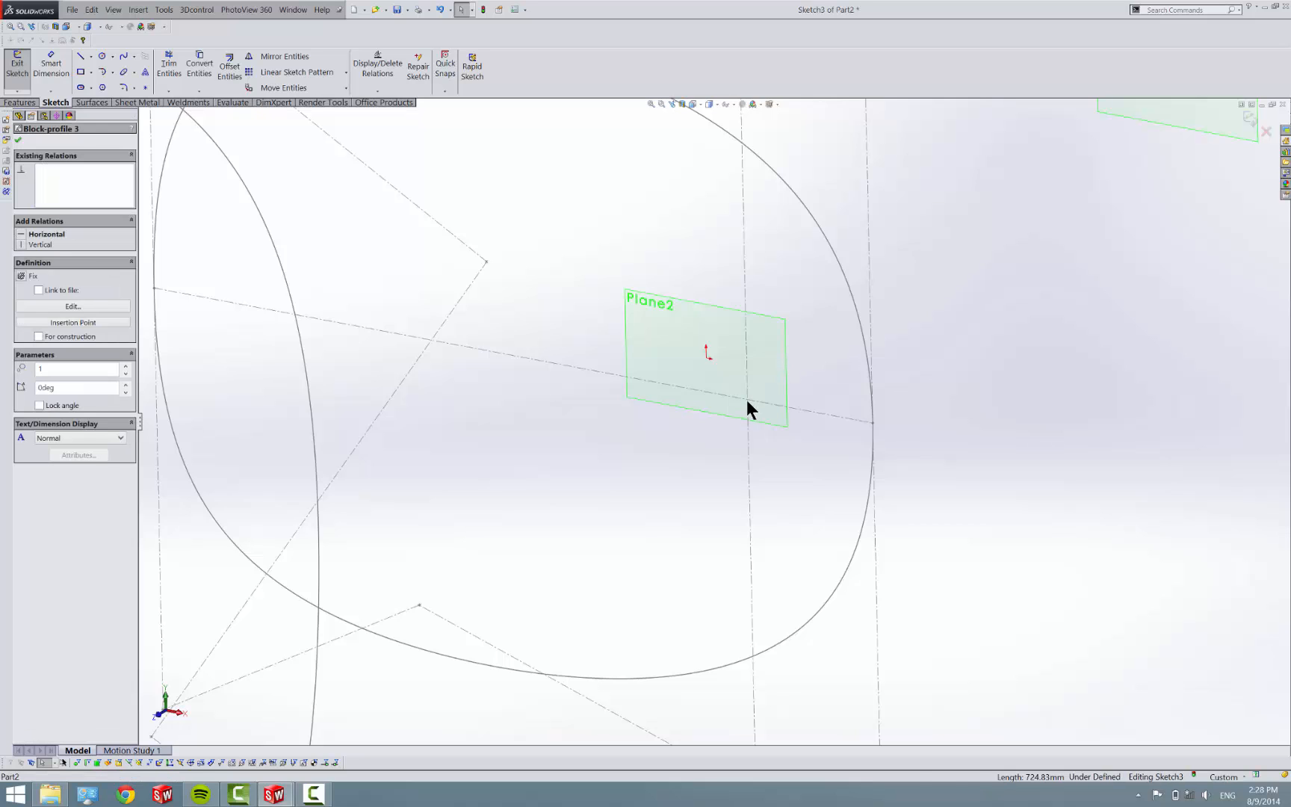
{"action": "left_click", "coordinate": [706, 366], "text": "ctrl"}
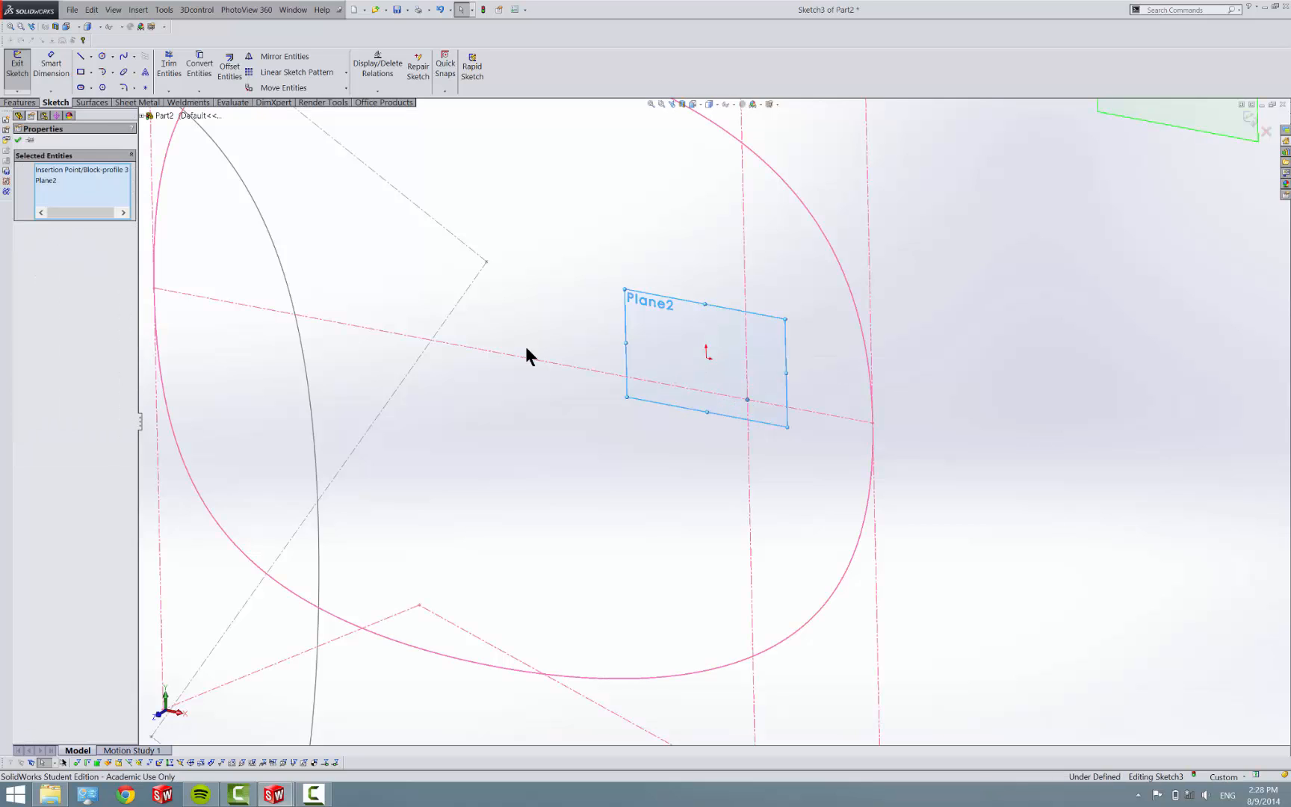
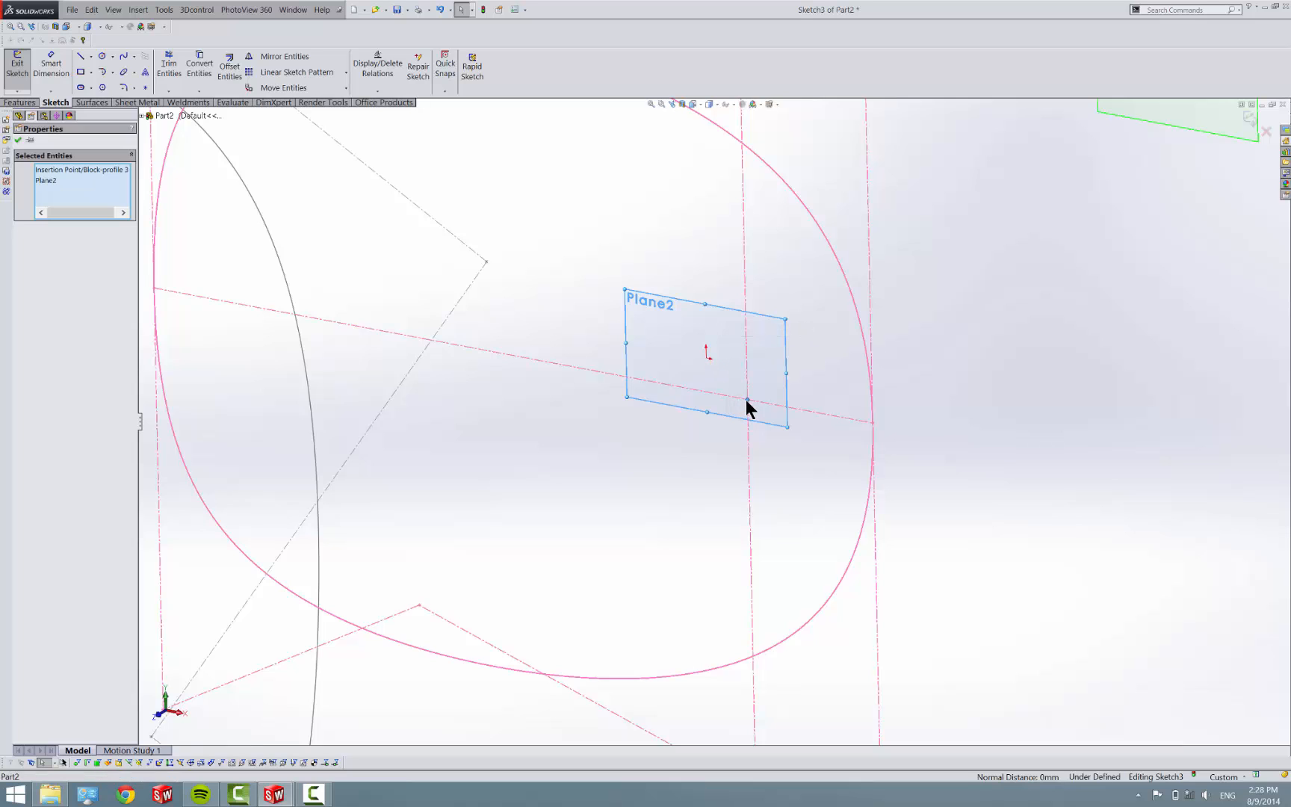
{"action": "left_click_drag", "start_coordinate": [746, 400], "coordinate": [705, 356]}
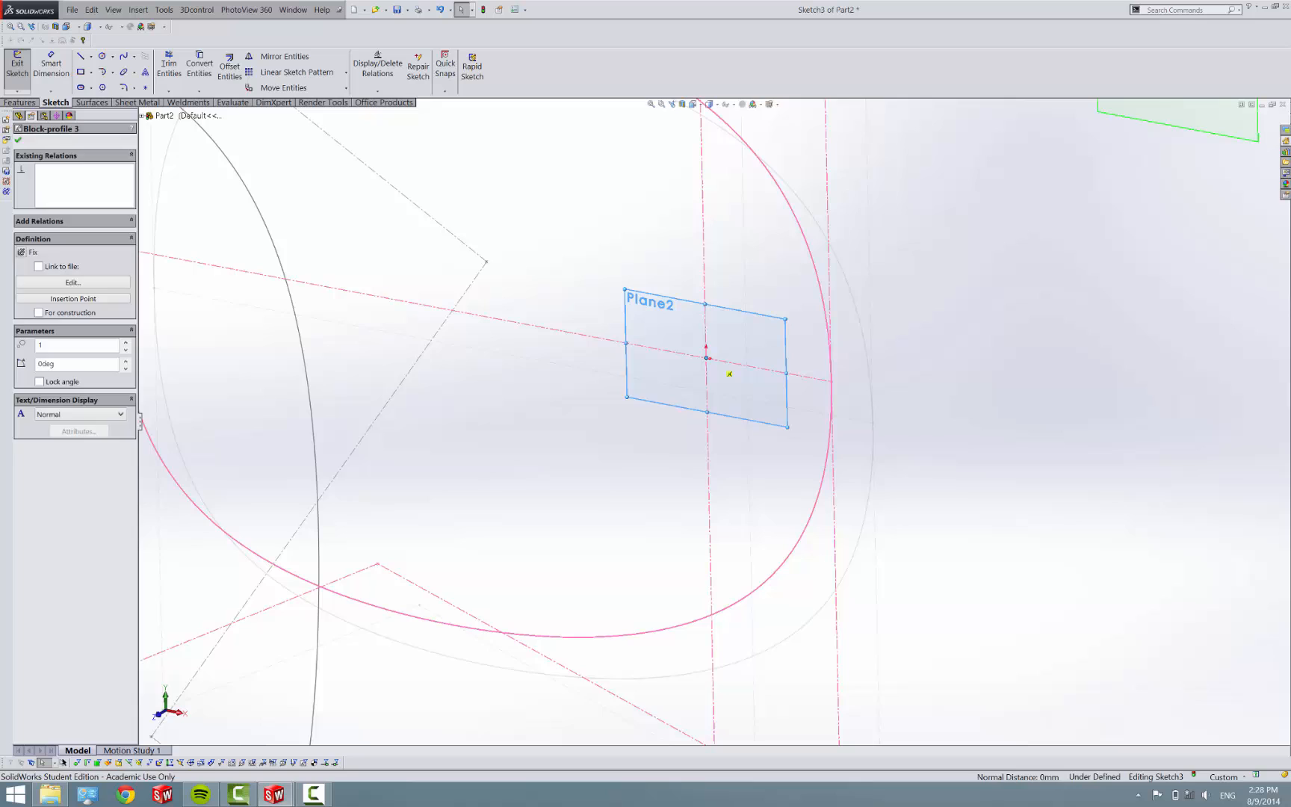
Step: Try to rotate the profile 3 block -90 degrees about the origin, and exit the sketch
{"action": "left_click", "coordinate": [346, 88]}
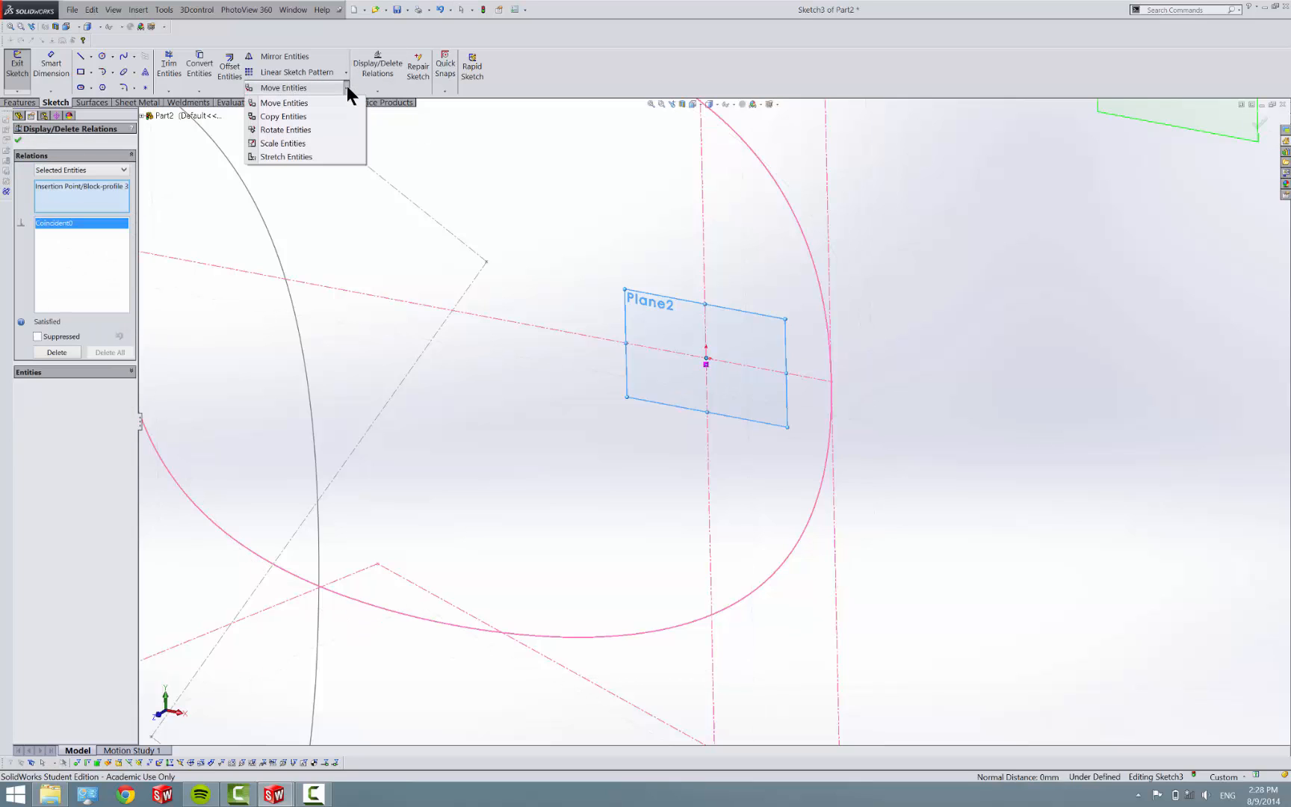
{"action": "left_click", "coordinate": [337, 129]}
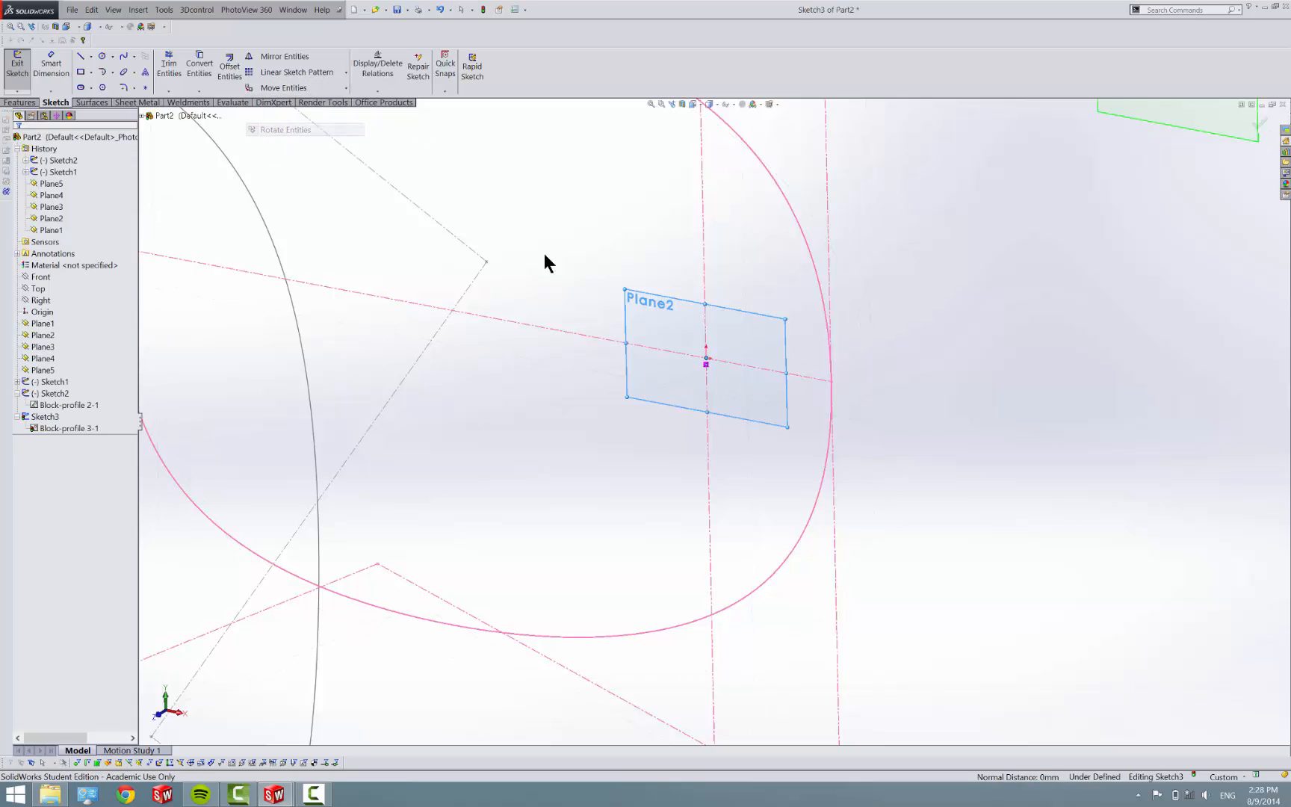
{"action": "left_click", "coordinate": [707, 346]}
{"action": "left_click", "coordinate": [119, 263]}
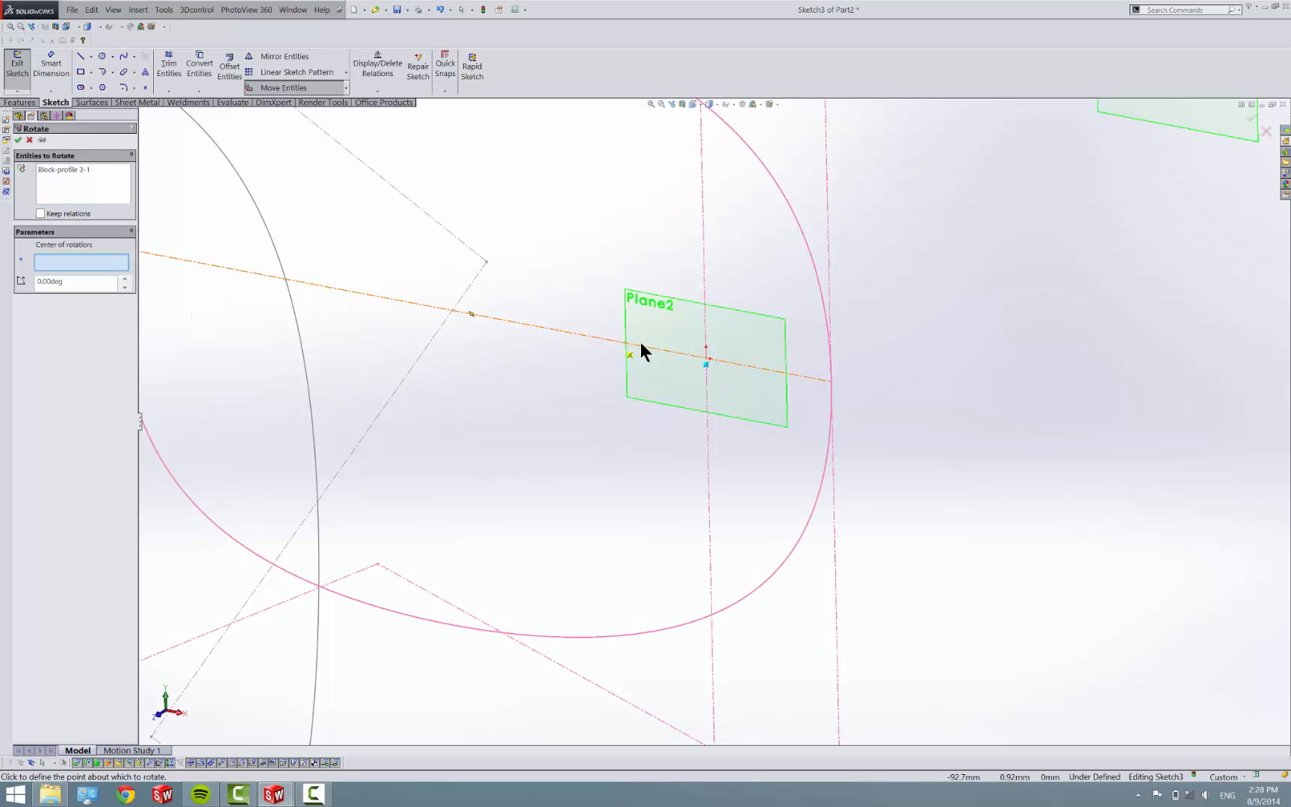
{"action": "left_click", "coordinate": [707, 362]}
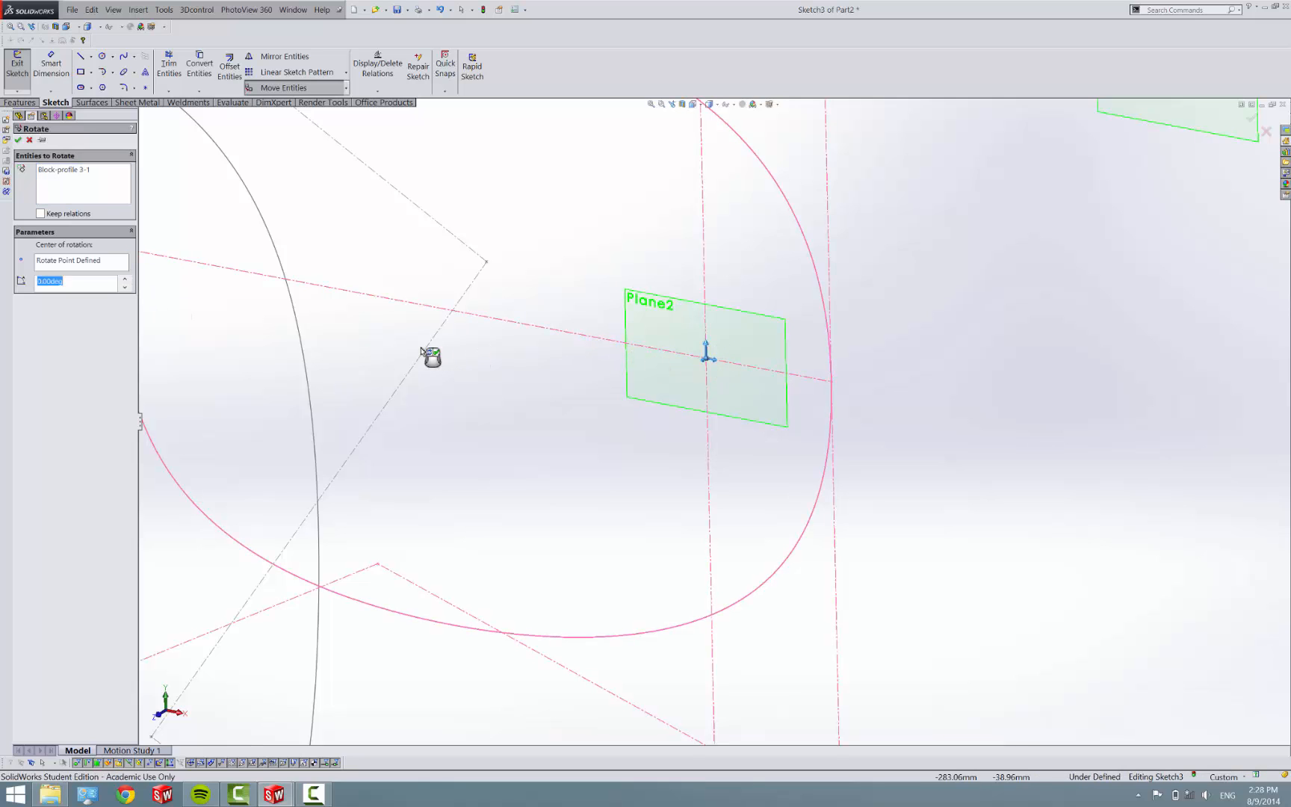
{"action": "type", "text": "-90"}
{"action": "key", "text": "Return"}
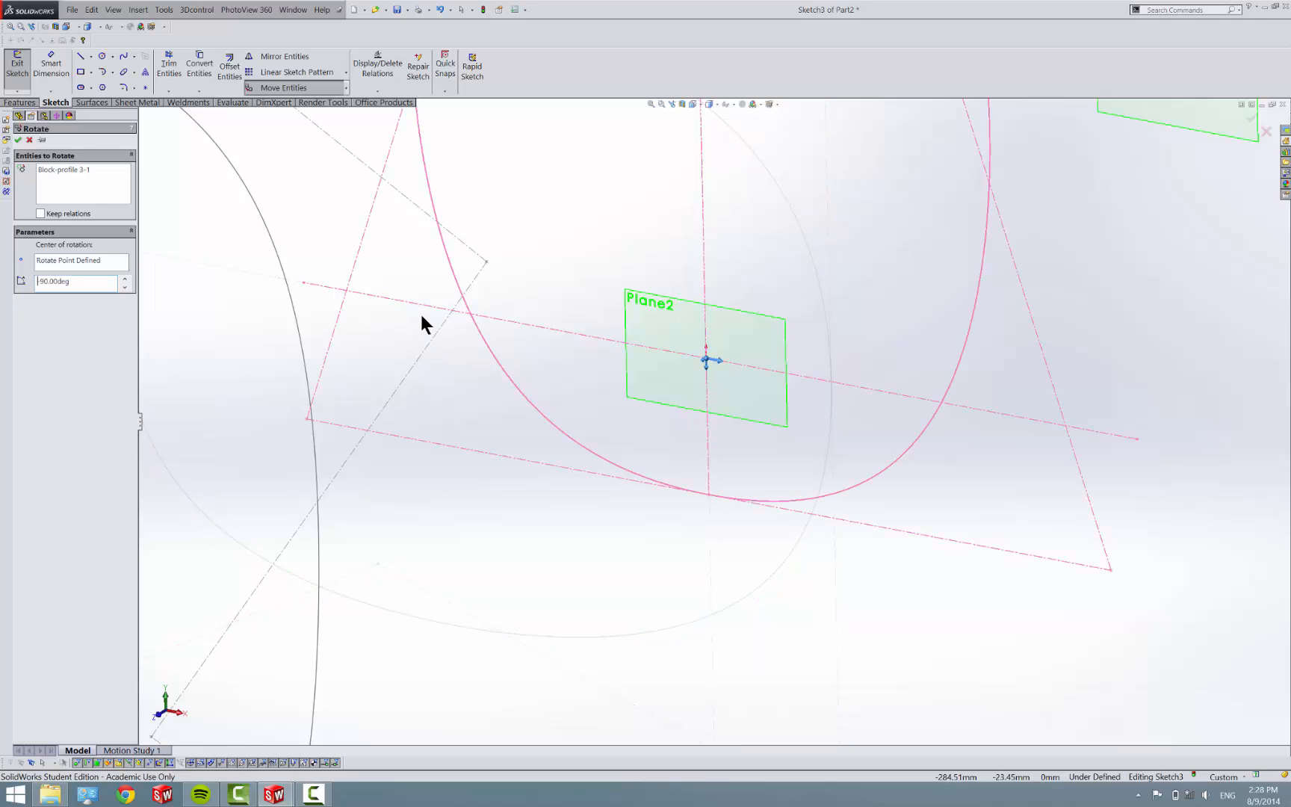
{"action": "left_click", "coordinate": [21, 74]}
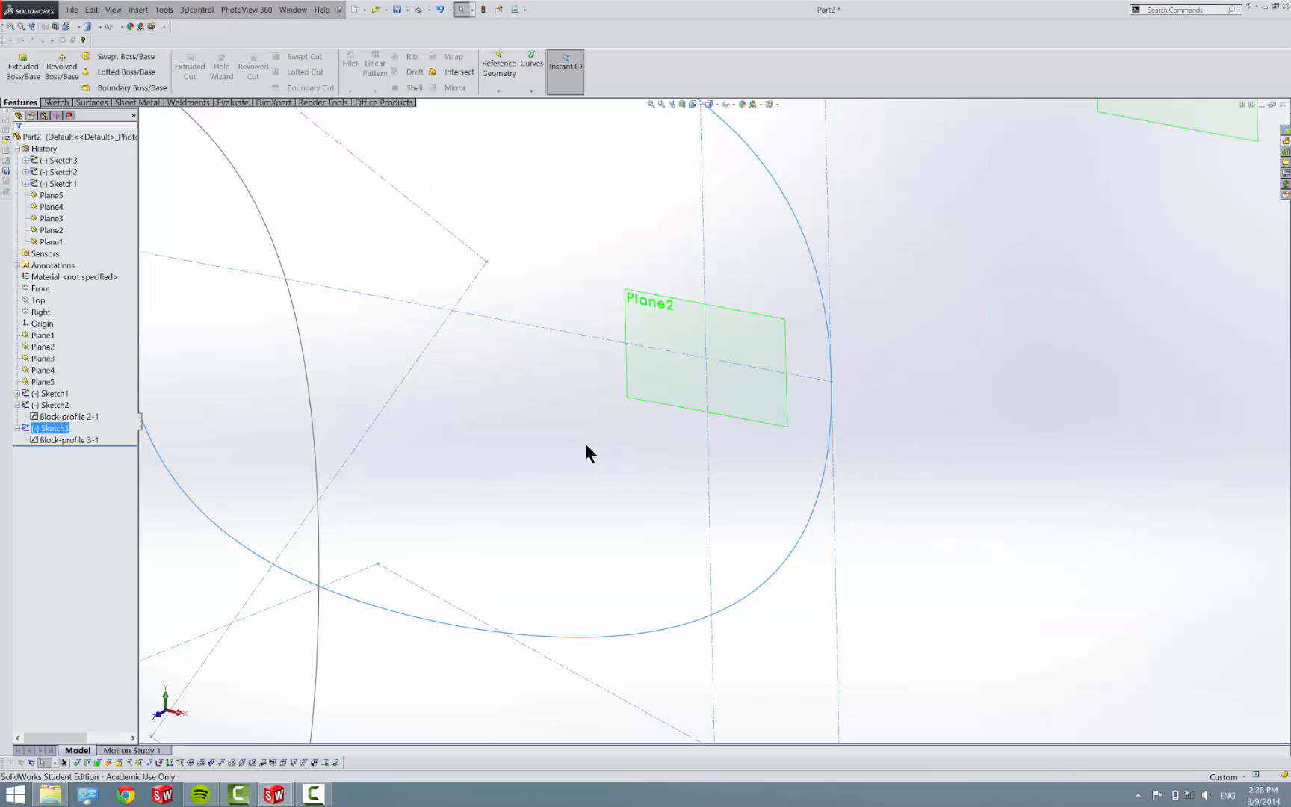
Step: Reopen Sketch3, which holds the profile 3 block on Plane2, for editing
{"action": "scroll", "coordinate": [532, 450], "scroll_direction": "up", "scroll_amount": 4}
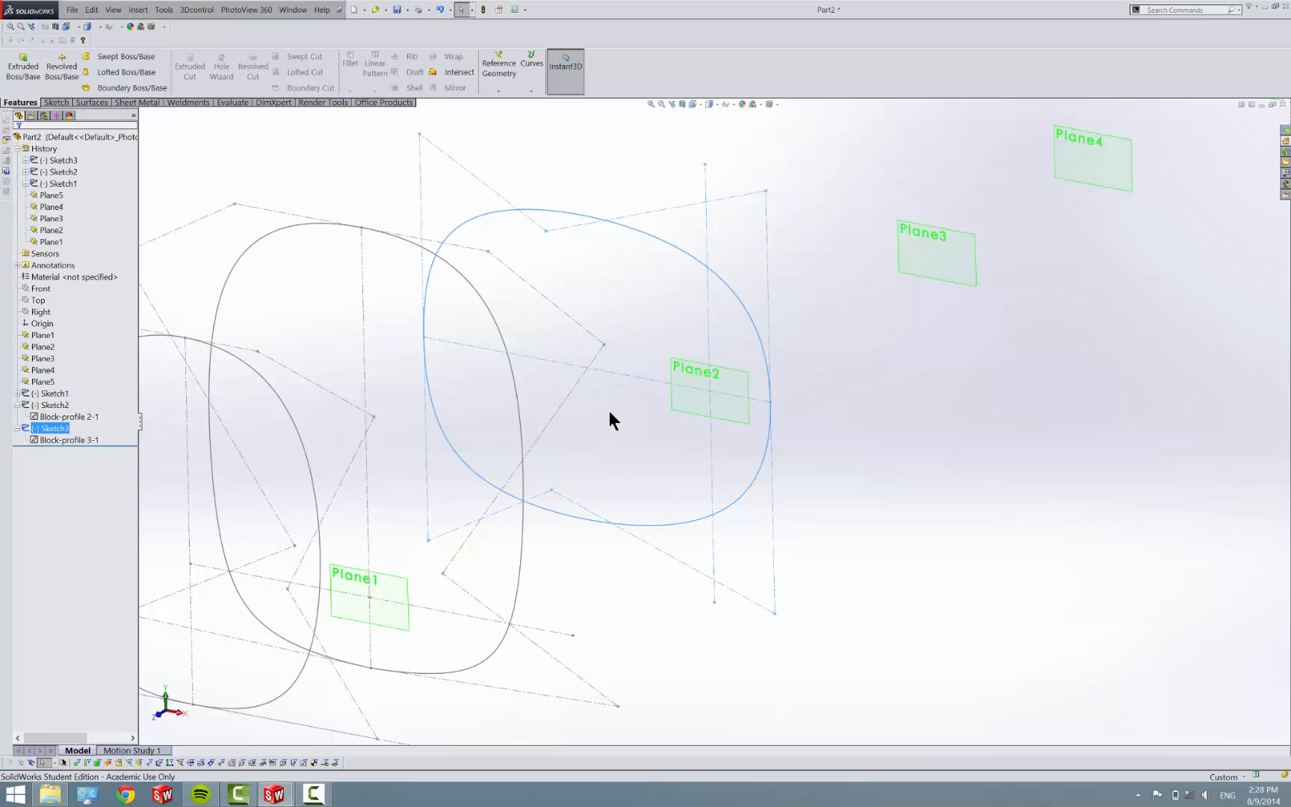
{"action": "left_click", "coordinate": [57, 438]}
{"action": "right_click", "coordinate": [57, 438]}
{"action": "right_click", "coordinate": [56, 428]}
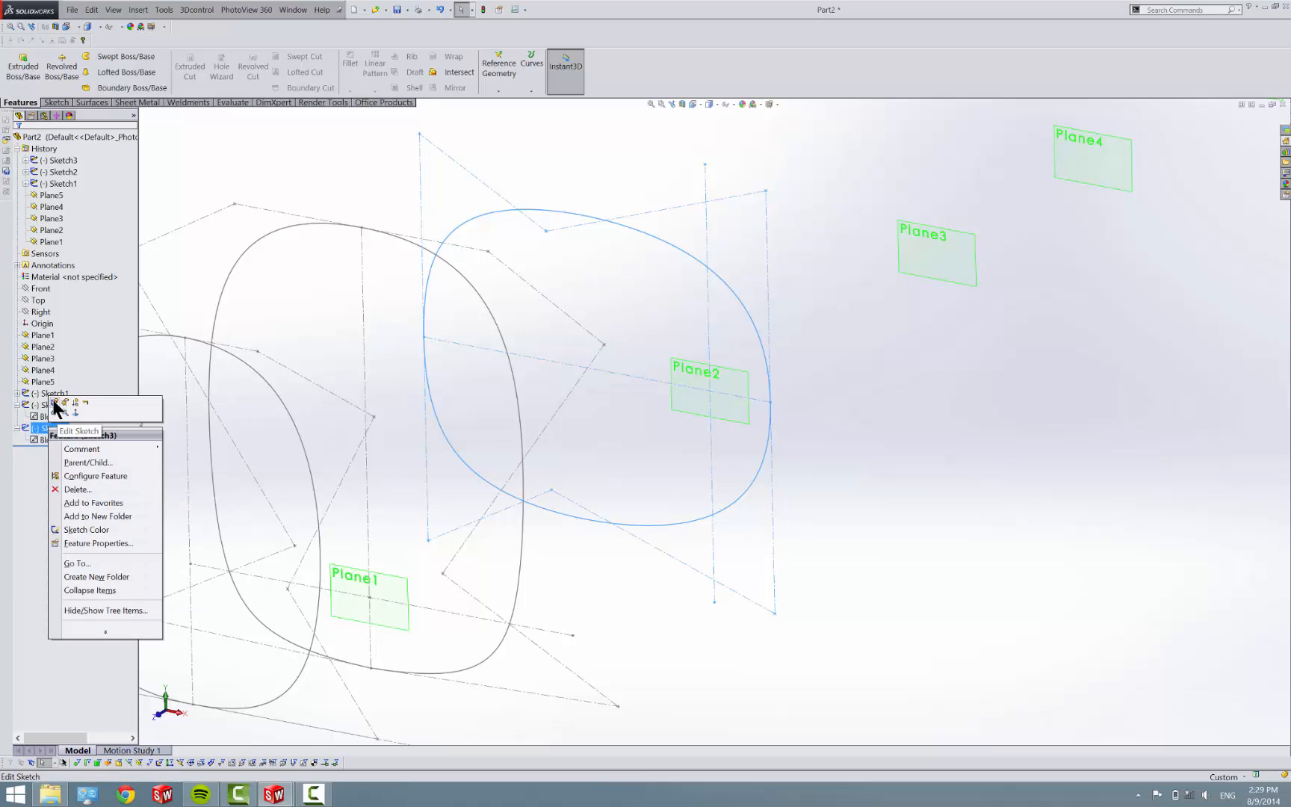
{"action": "left_click", "coordinate": [63, 412]}
{"action": "double_click", "coordinate": [480, 431]}
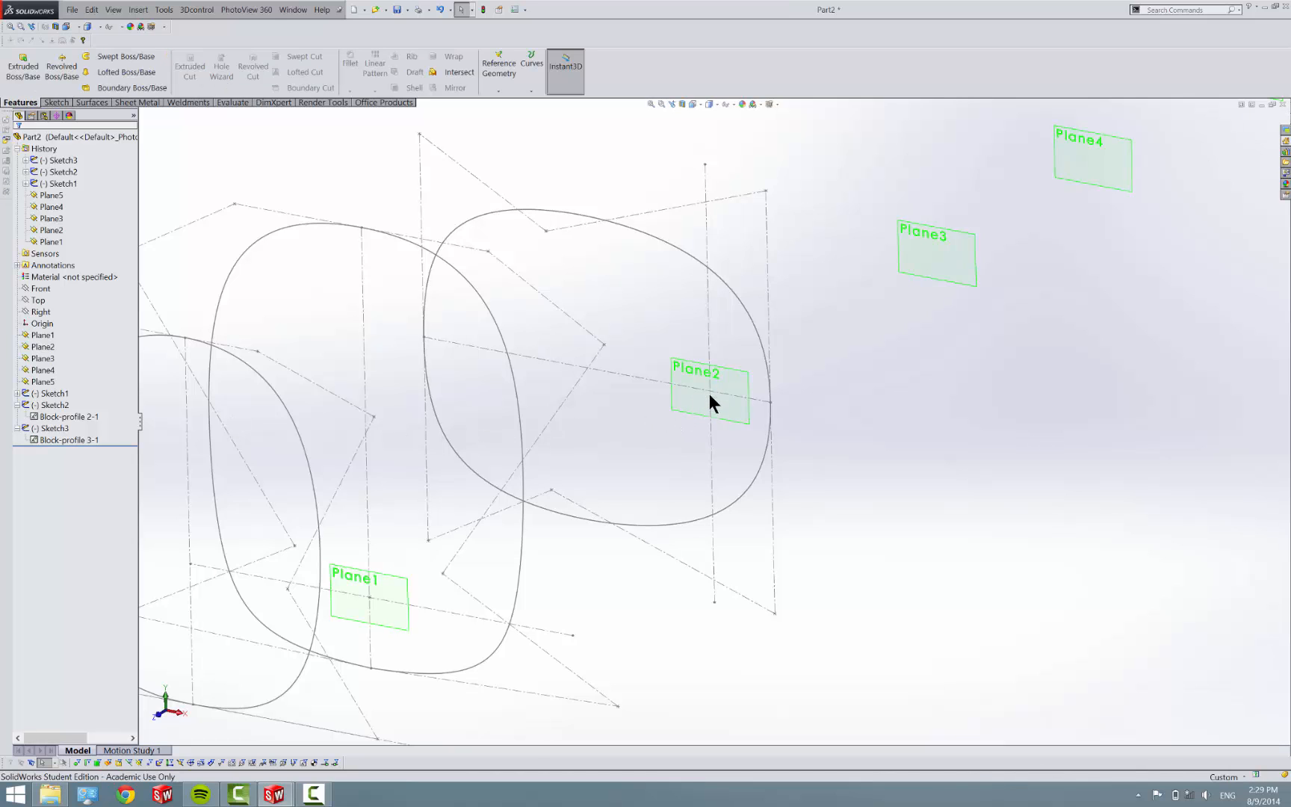
{"action": "mouse_move", "coordinate": [709, 393]}
{"action": "left_mouse_down"}
{"action": "mouse_move", "coordinate": [676, 447]}
{"action": "mouse_move", "coordinate": [690, 441]}
{"action": "left_mouse_up"}
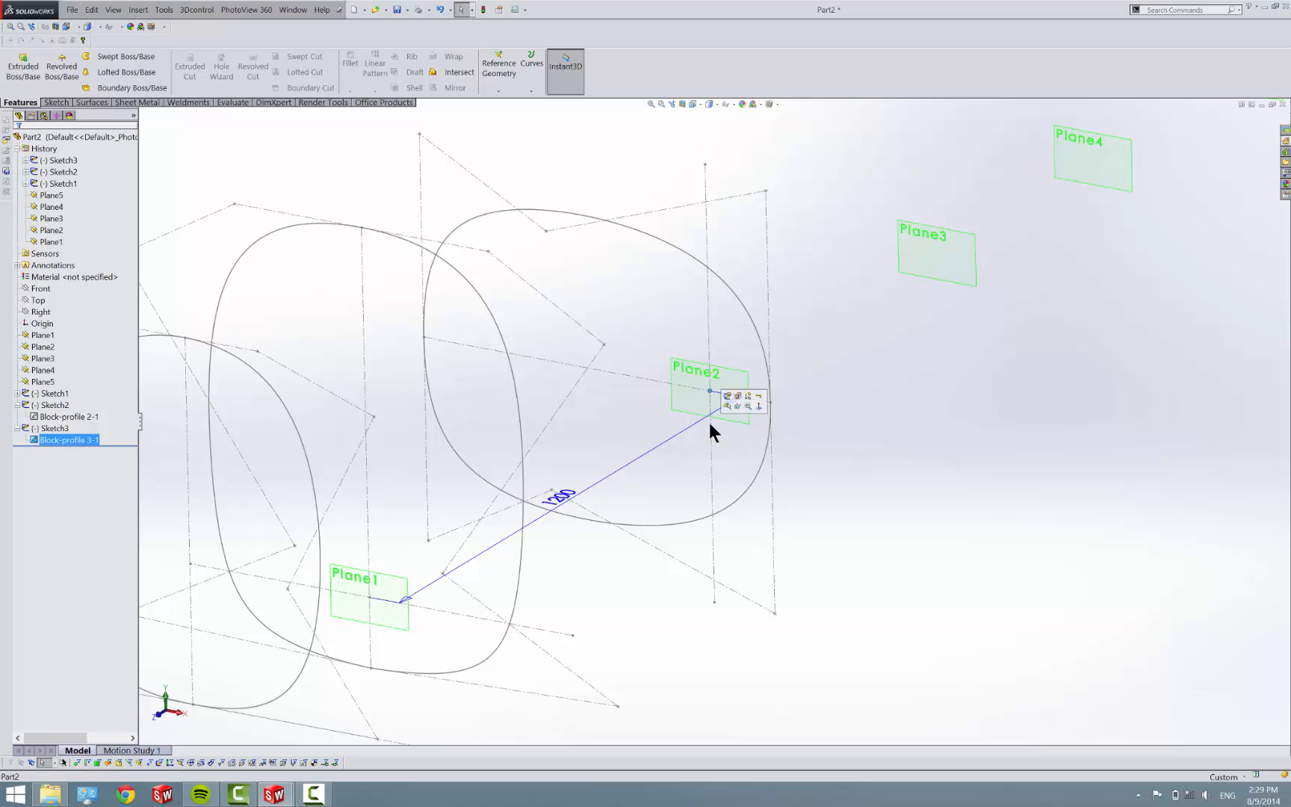
{"action": "left_click", "coordinate": [711, 424]}
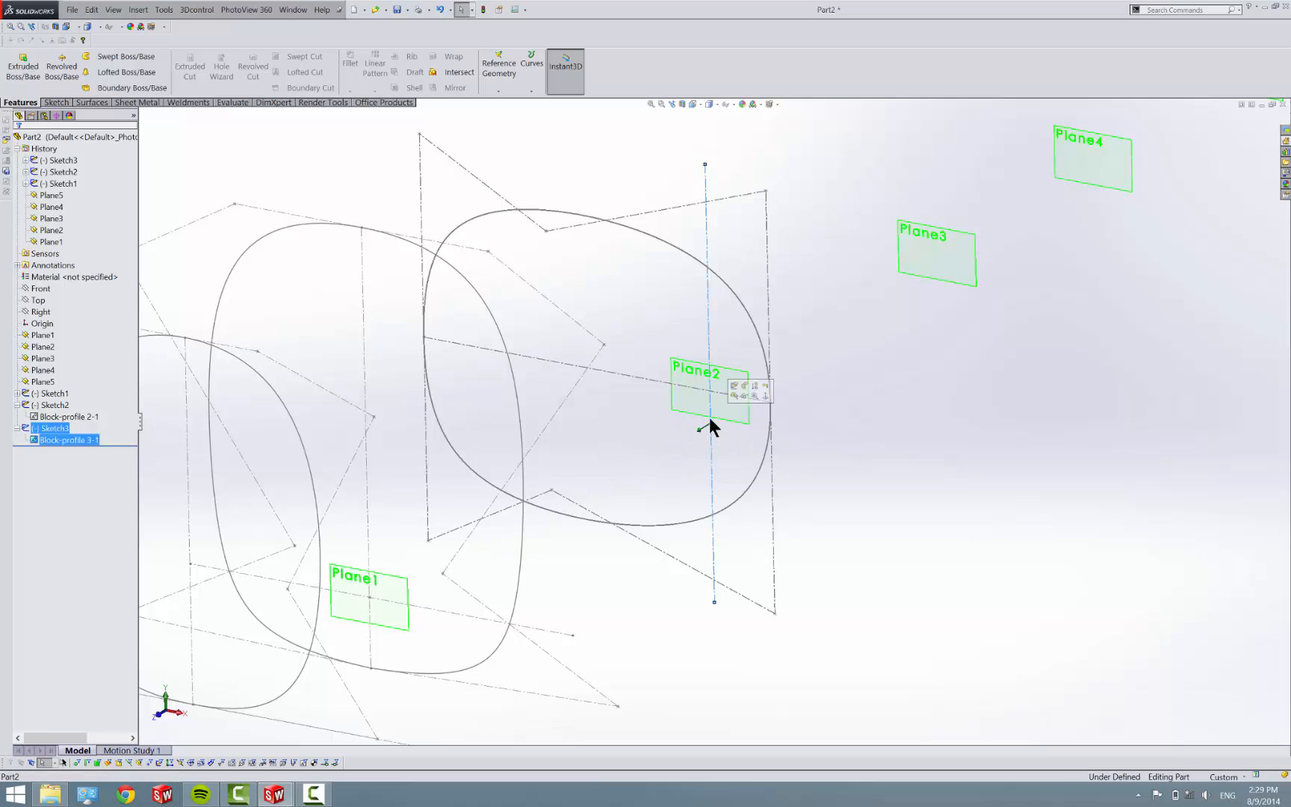
{"action": "right_click", "coordinate": [67, 440]}
{"action": "right_click", "coordinate": [57, 428]}
{"action": "left_click", "coordinate": [58, 406]}
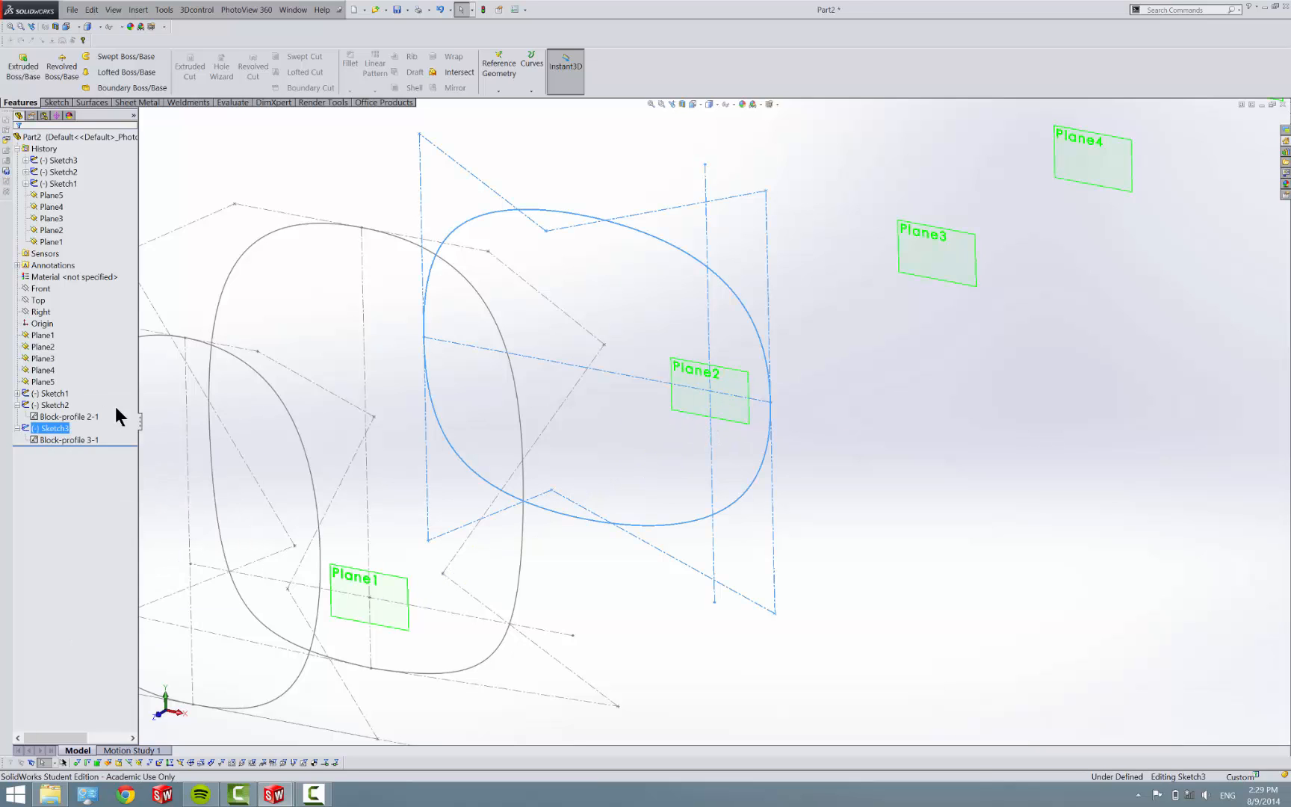
Step: Pull the profile 3 block off the origin and rotate it -90 degrees about a point on its construction line near the insertion point
{"action": "scroll", "coordinate": [686, 437], "scroll_direction": "down", "scroll_amount": 5}
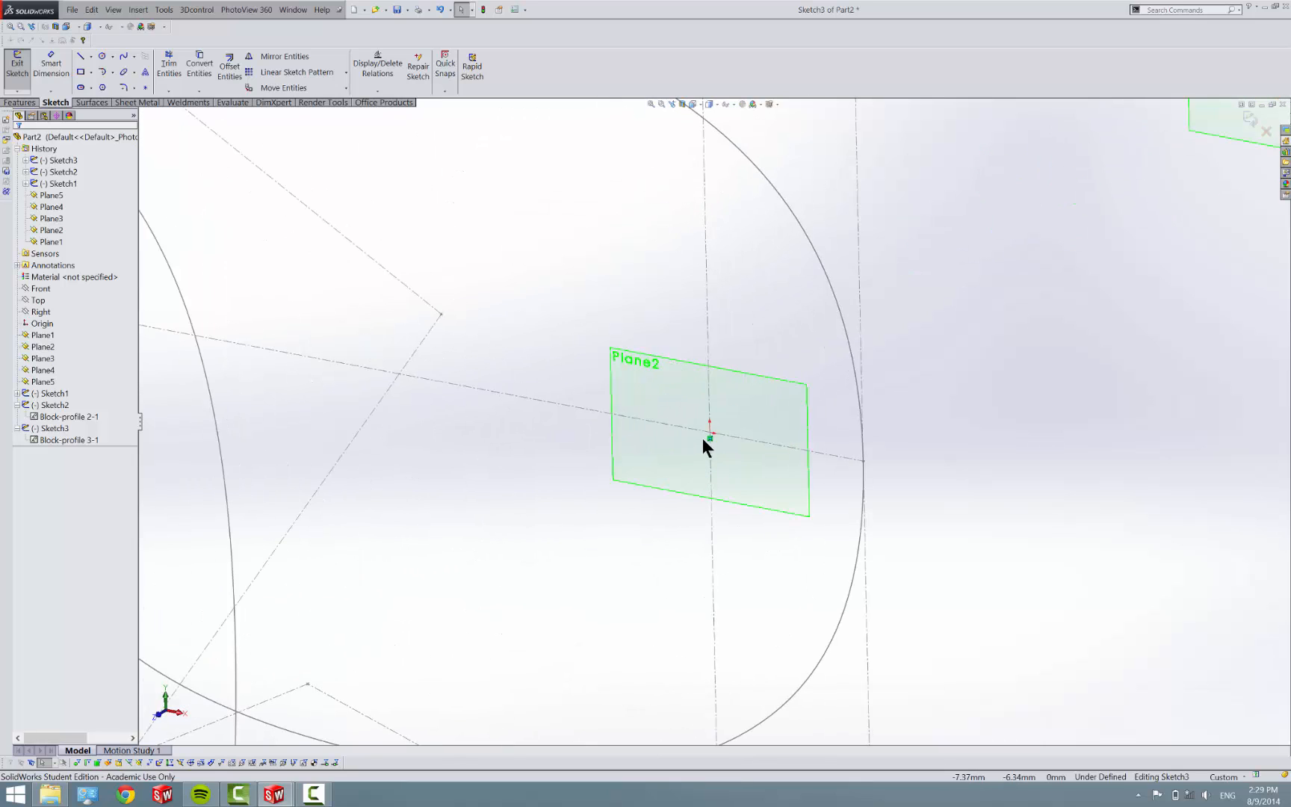
{"action": "left_click_drag", "start_coordinate": [709, 438], "coordinate": [709, 433]}
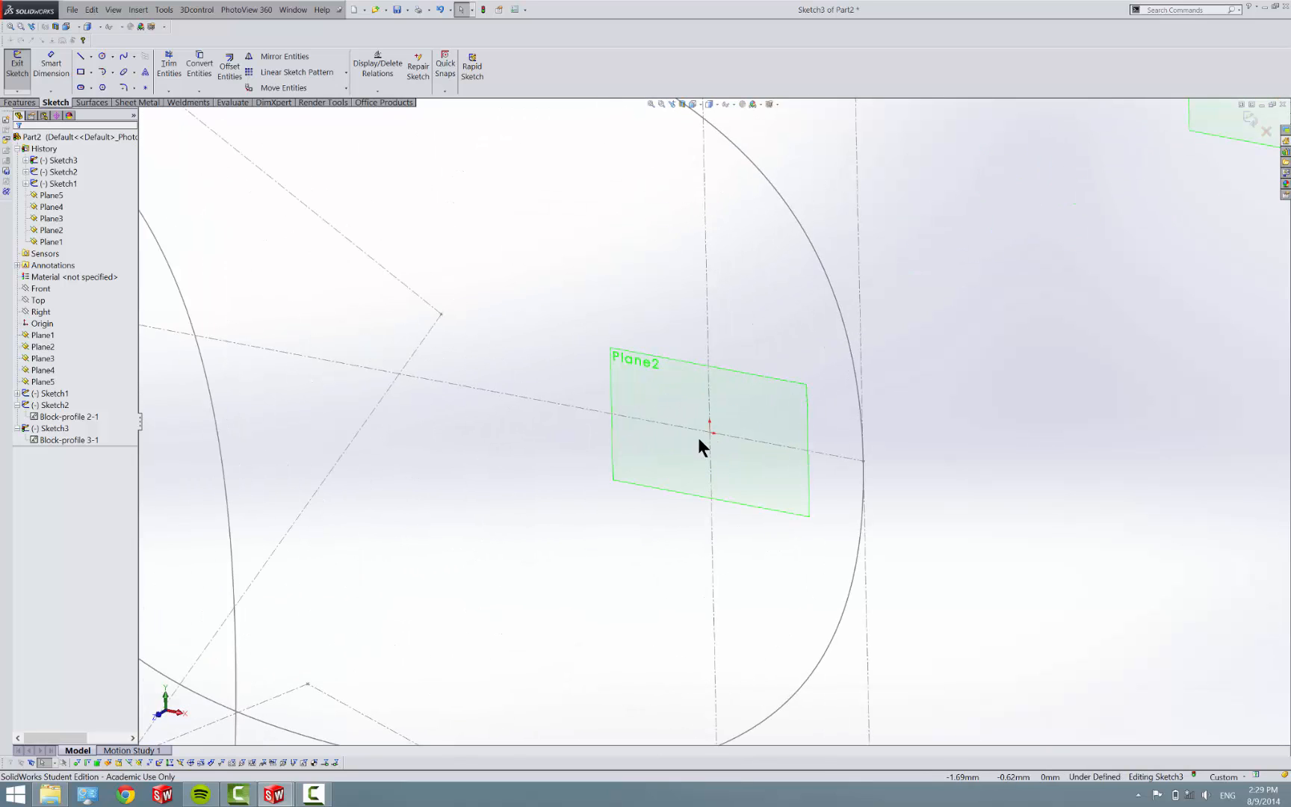
{"action": "left_click", "coordinate": [635, 501]}
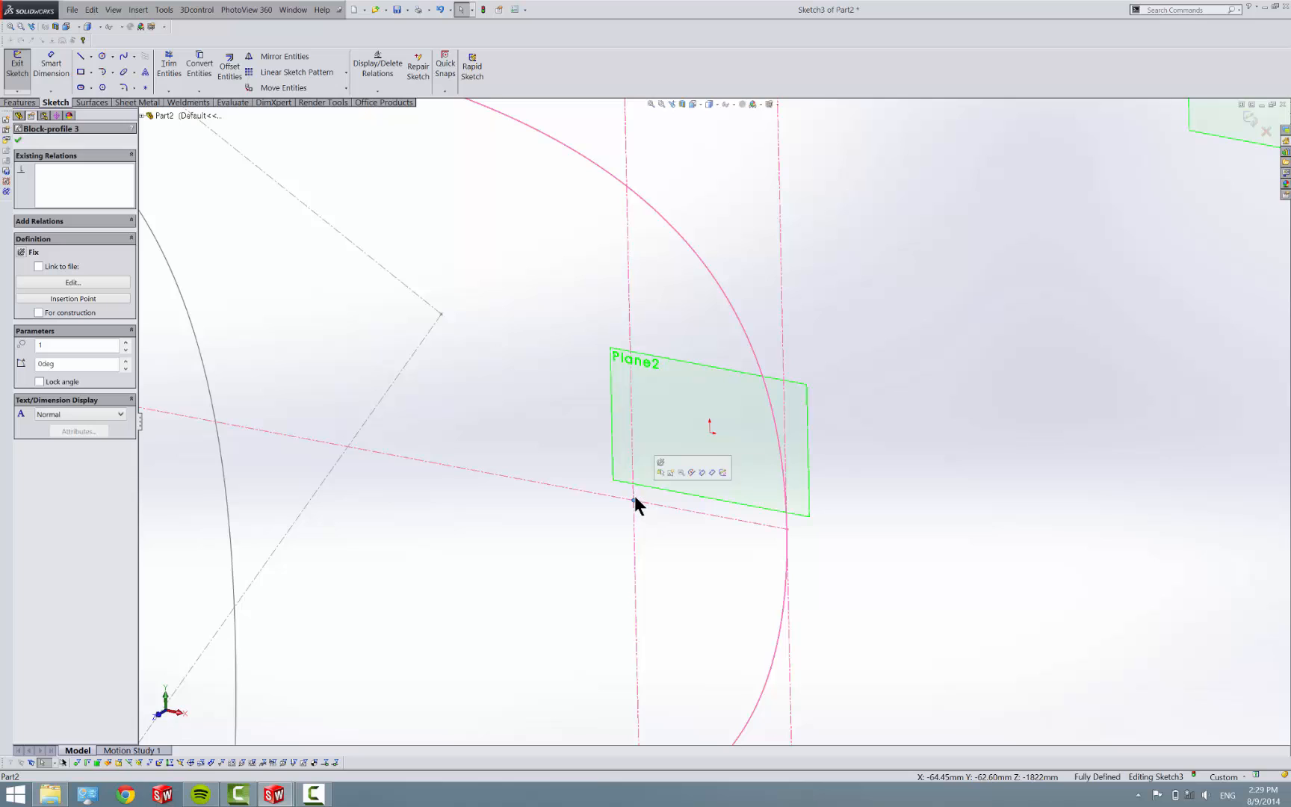
{"action": "scroll", "coordinate": [538, 418], "scroll_direction": "down", "scroll_amount": 1}
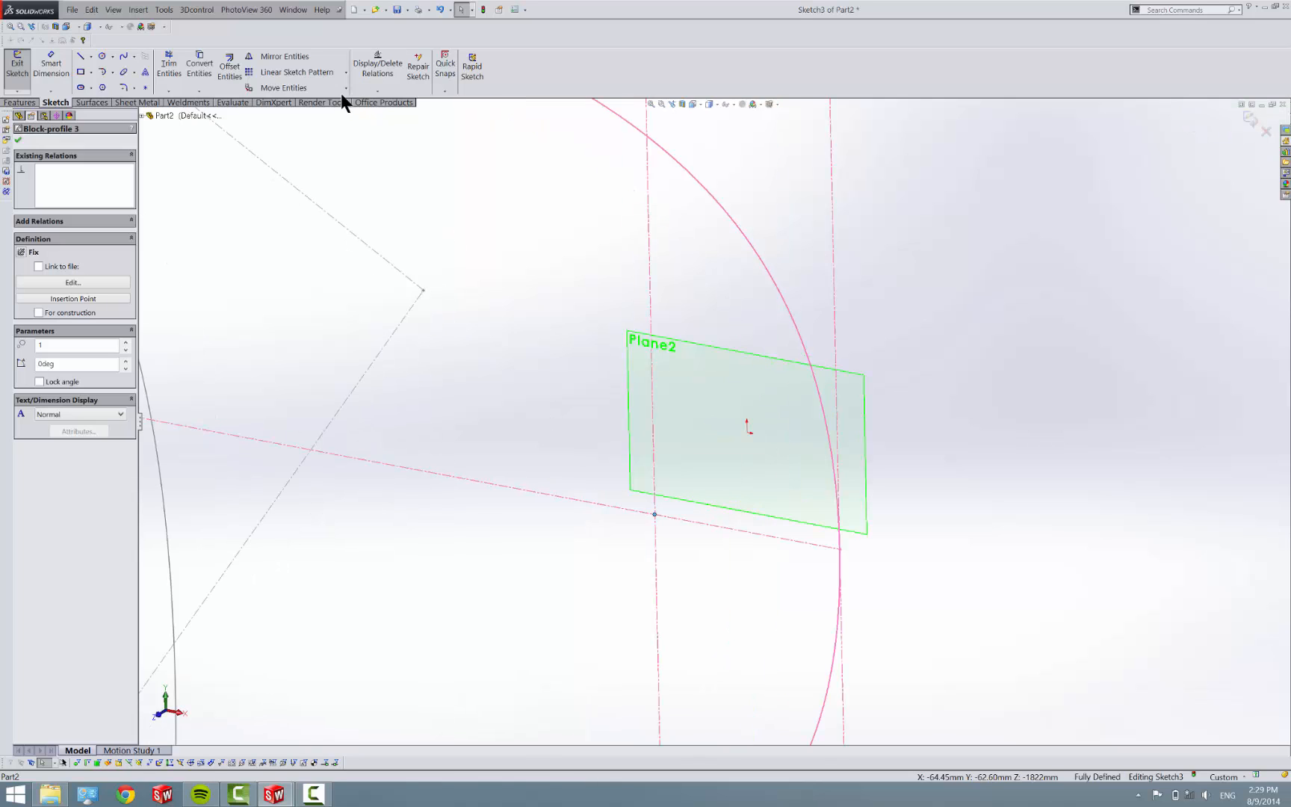
{"action": "left_click", "coordinate": [344, 88]}
{"action": "left_click", "coordinate": [316, 129]}
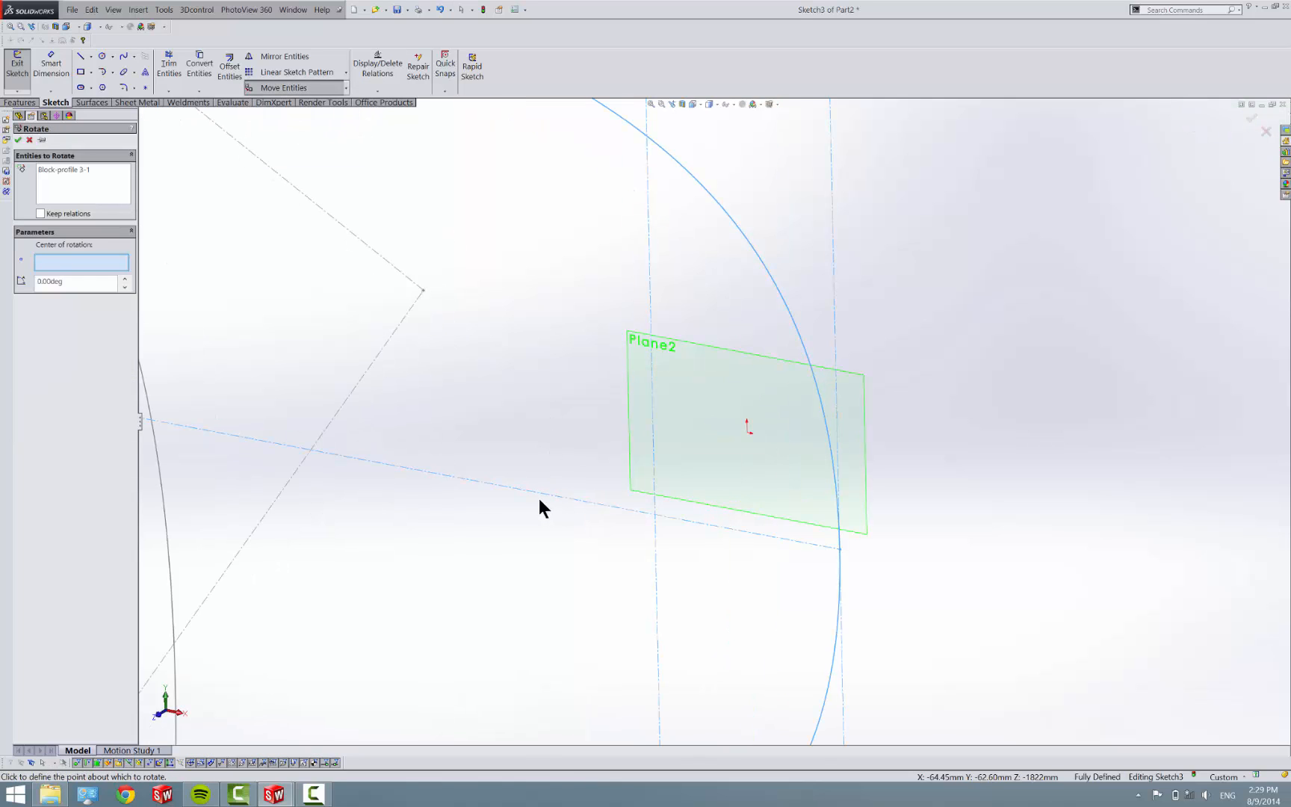
{"action": "left_click", "coordinate": [624, 504]}
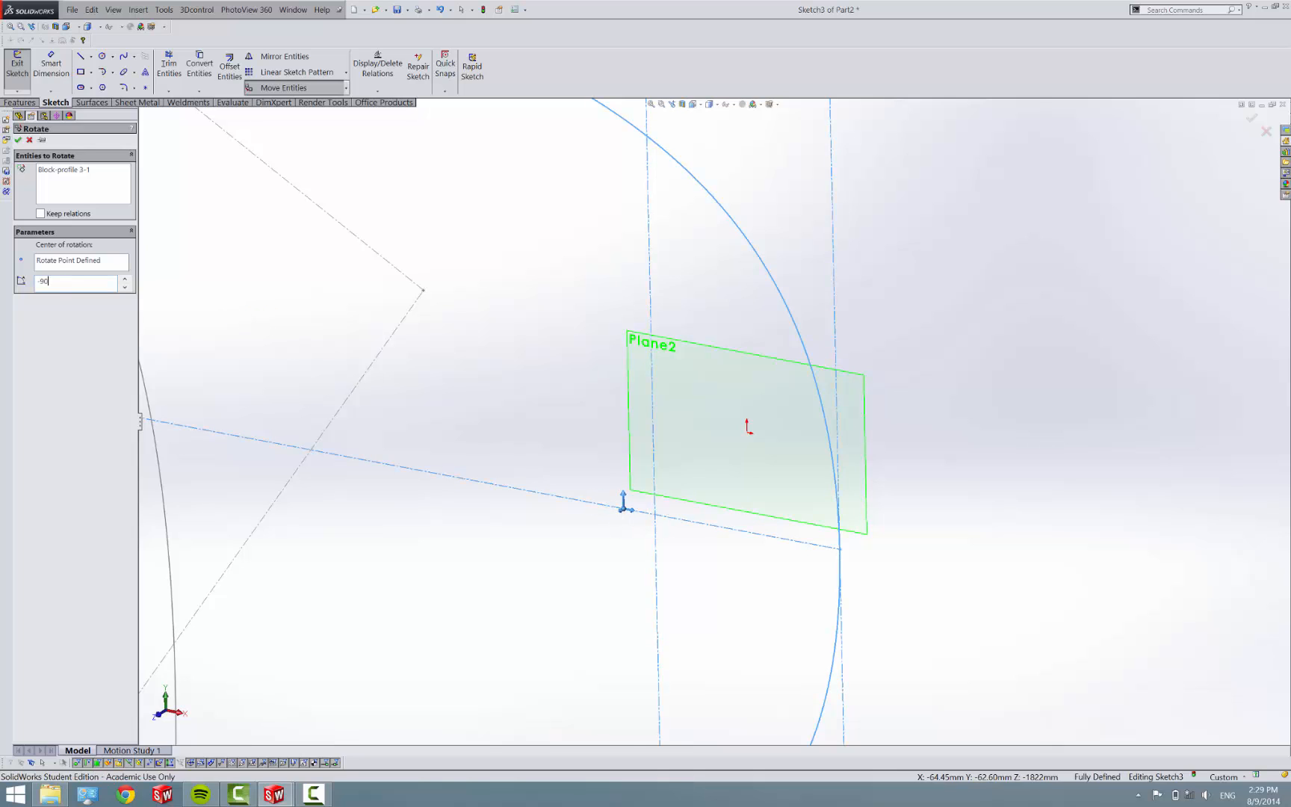
{"action": "type", "text": "-90"}
{"action": "key", "text": "Return"}
{"action": "left_click", "coordinate": [28, 141]}
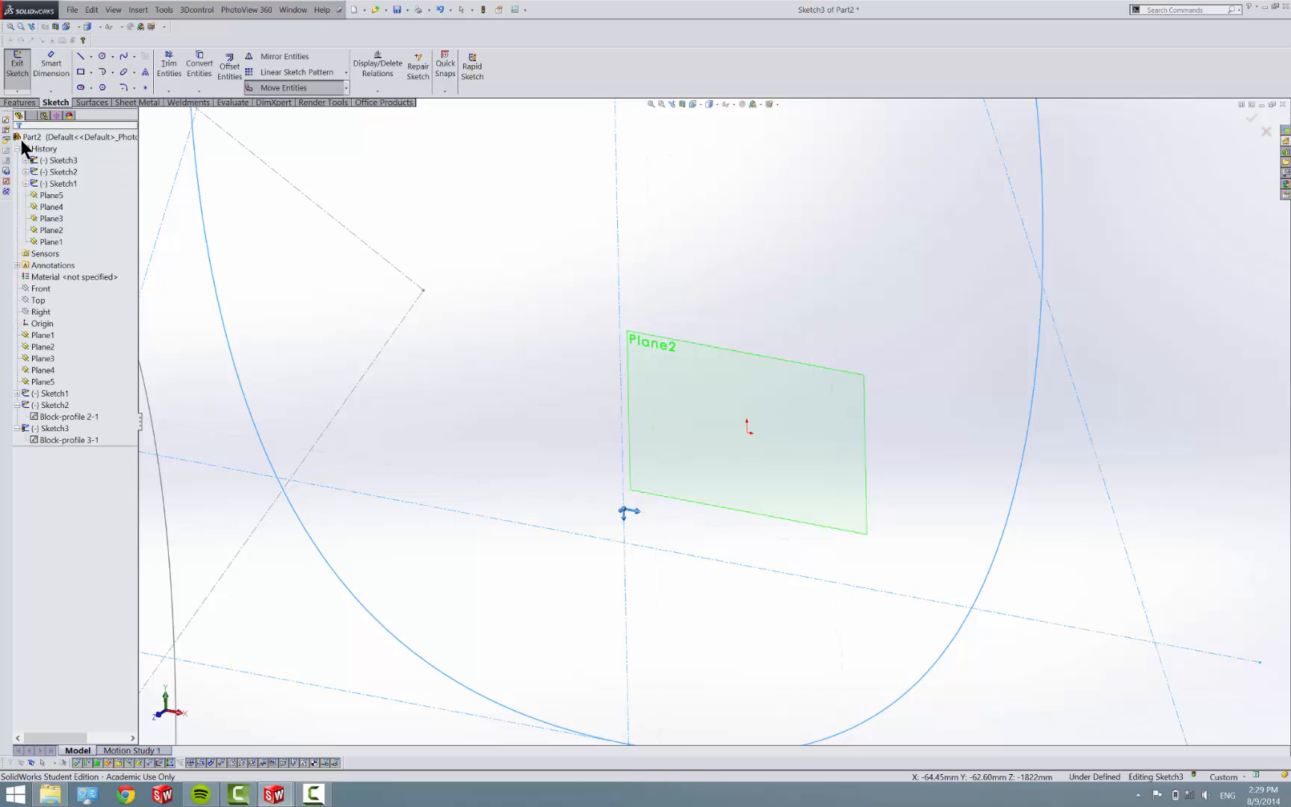
Step: Place the rotated profile 3 block's insertion point on the origin and exit the sketch
{"action": "double_click", "coordinate": [620, 544]}
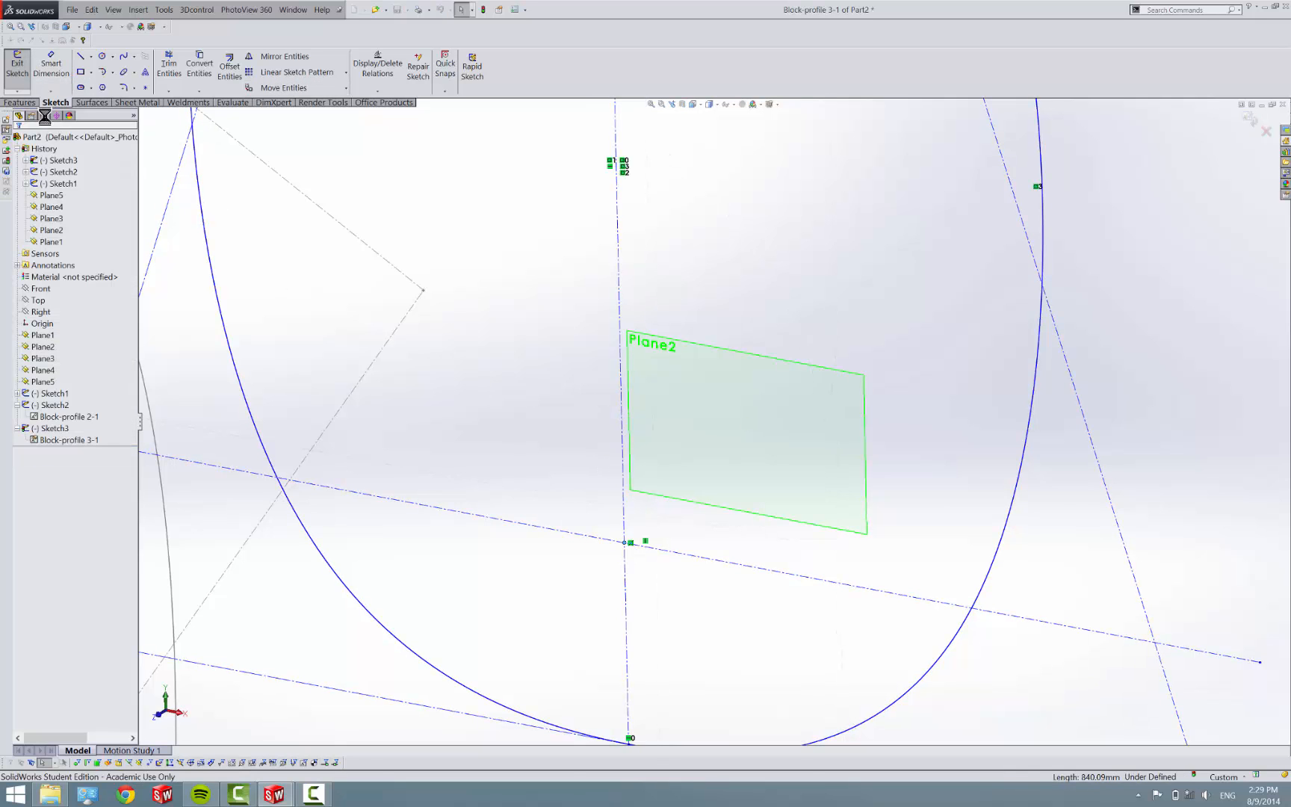
{"action": "left_click", "coordinate": [17, 64]}
{"action": "left_click", "coordinate": [623, 544]}
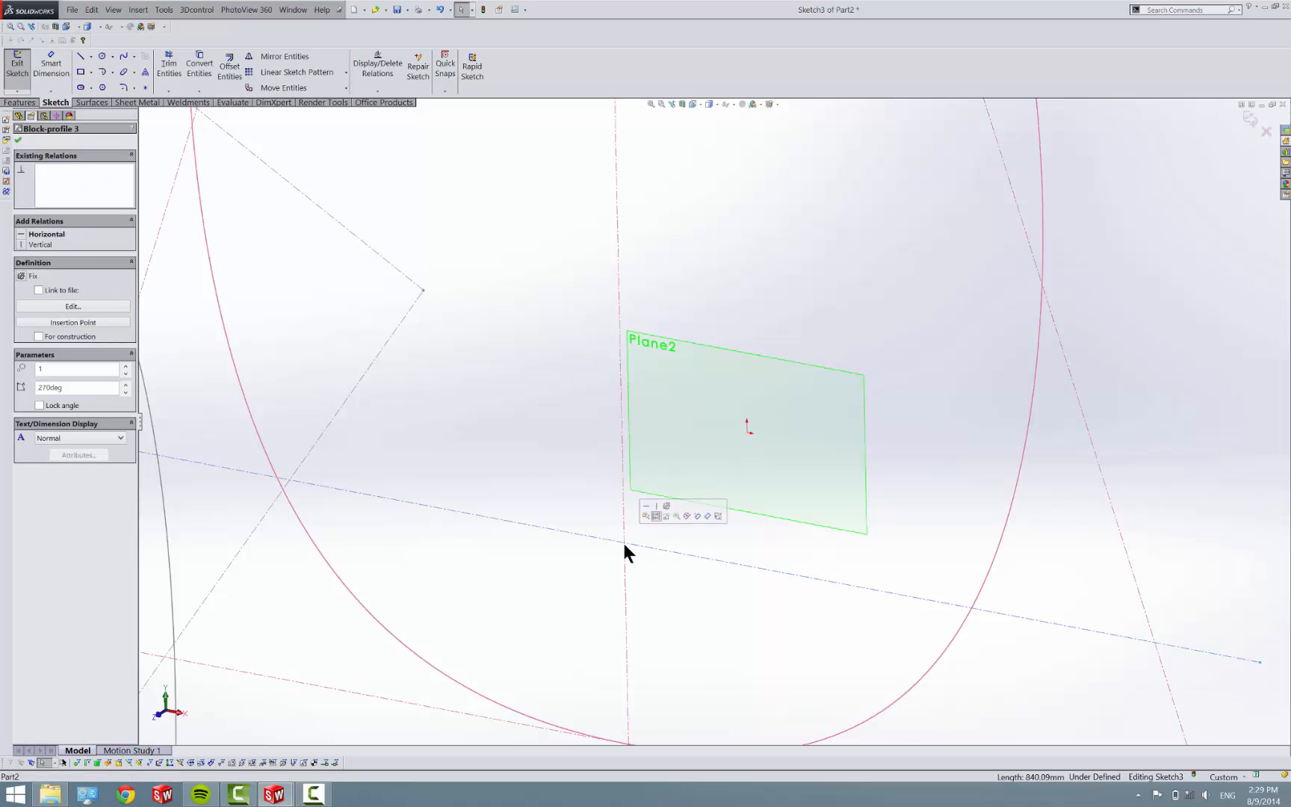
{"action": "double_click", "coordinate": [622, 538]}
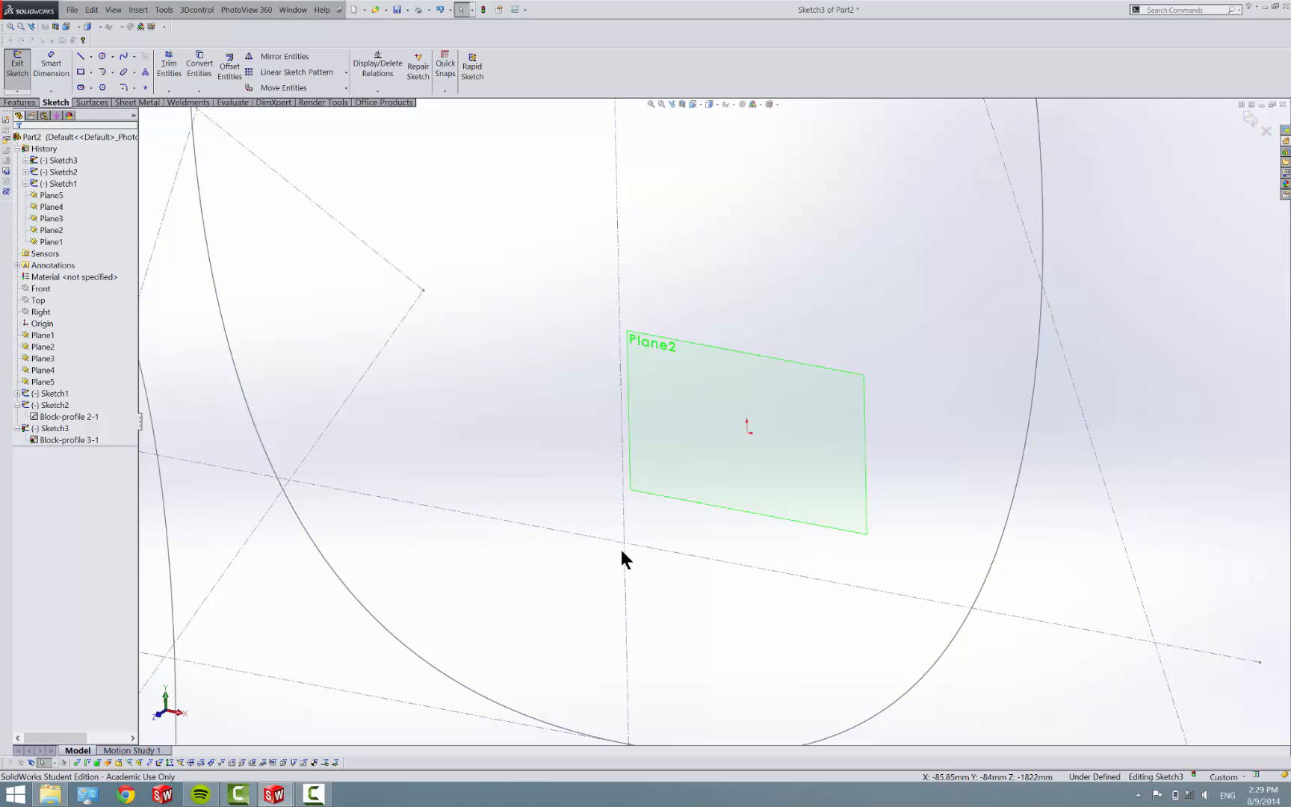
{"action": "left_click_drag", "start_coordinate": [624, 543], "coordinate": [749, 431]}
{"action": "left_click", "coordinate": [743, 467]}
{"action": "left_click", "coordinate": [10, 64]}
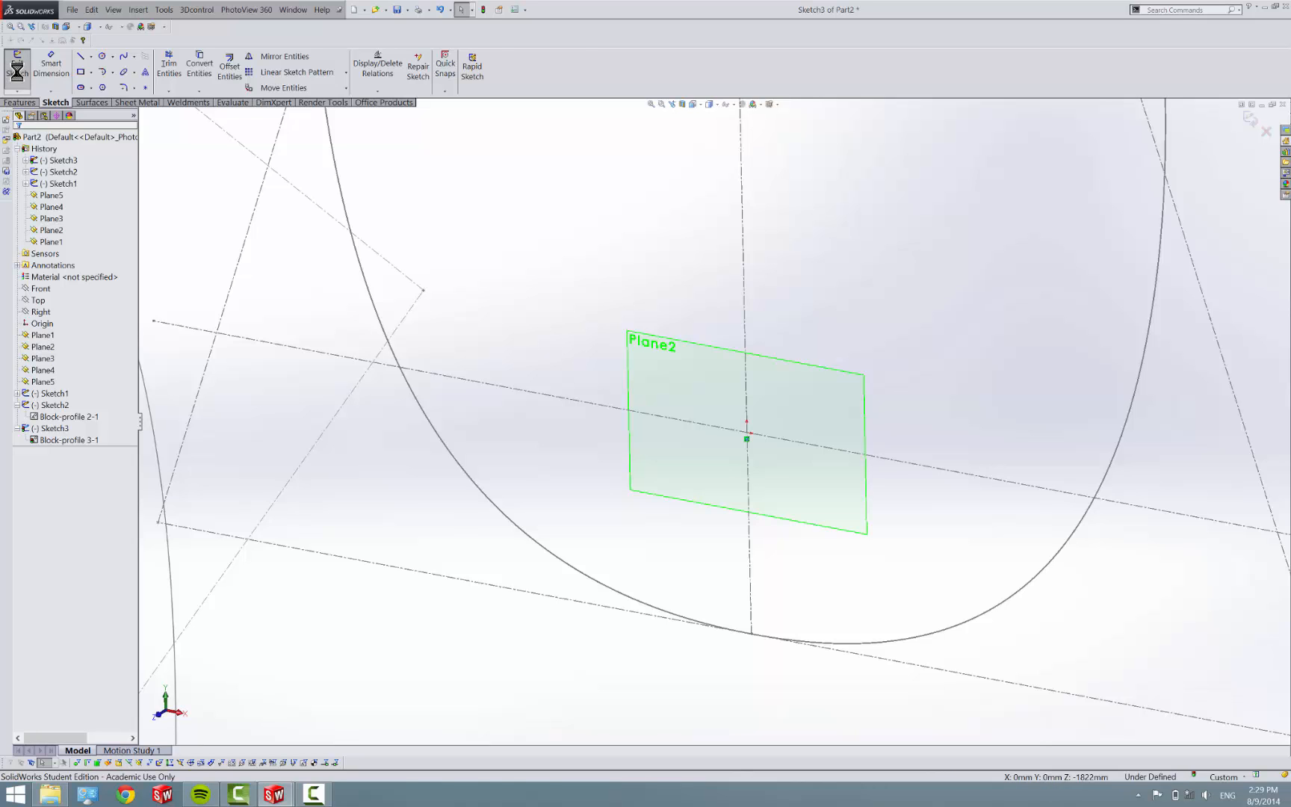
{"action": "left_click", "coordinate": [23, 83]}
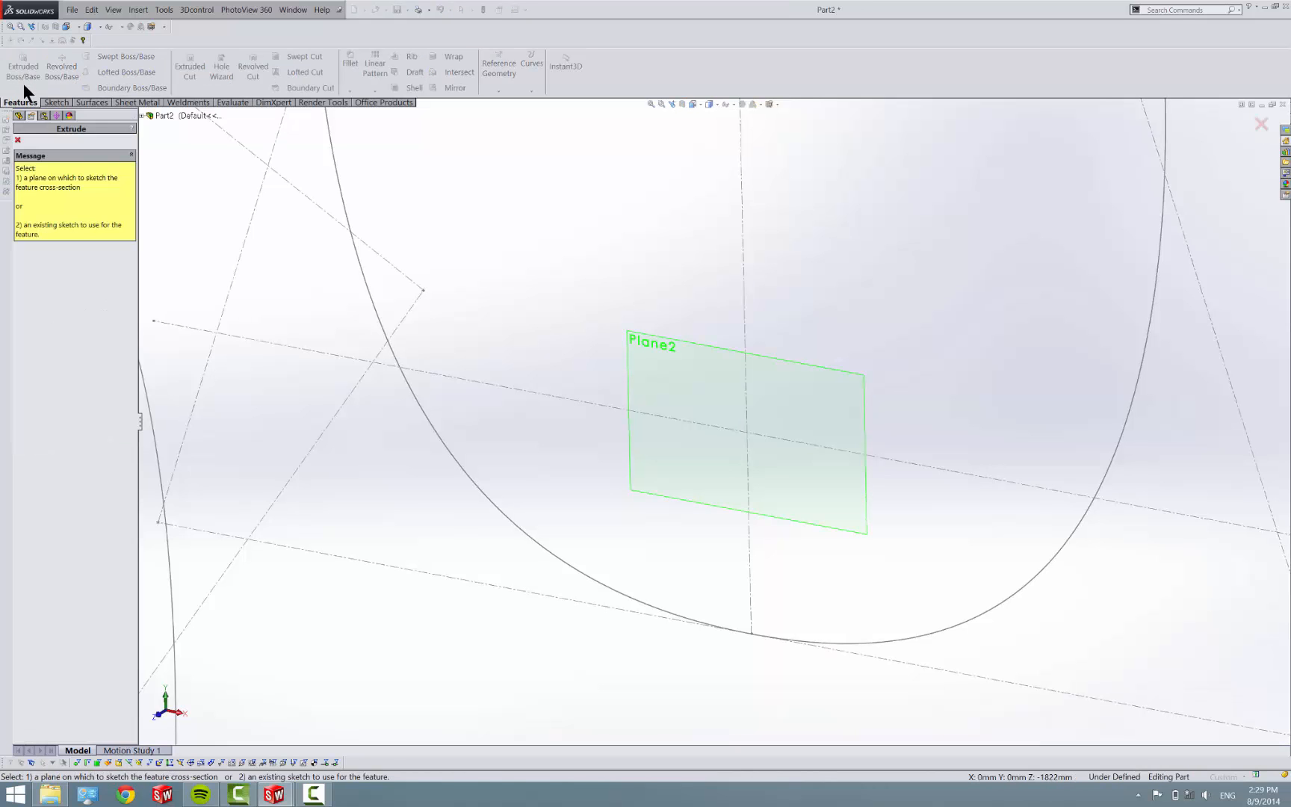
{"action": "left_click", "coordinate": [18, 140]}
{"action": "scroll", "coordinate": [507, 405], "scroll_direction": "up", "scroll_amount": 5}
{"action": "mouse_move", "coordinate": [510, 399]}
{"action": "middle_mouse_down"}
{"action": "mouse_move", "coordinate": [571, 423]}
{"action": "mouse_move", "coordinate": [612, 369]}
{"action": "mouse_move", "coordinate": [576, 398]}
{"action": "mouse_move", "coordinate": [599, 377]}
{"action": "mouse_move", "coordinate": [489, 417]}
{"action": "mouse_move", "coordinate": [490, 484]}
{"action": "middle_mouse_up"}
{"action": "scroll", "coordinate": [830, 457], "scroll_direction": "up", "scroll_amount": 4}
{"action": "scroll", "coordinate": [789, 413], "scroll_direction": "down", "scroll_amount": 8}
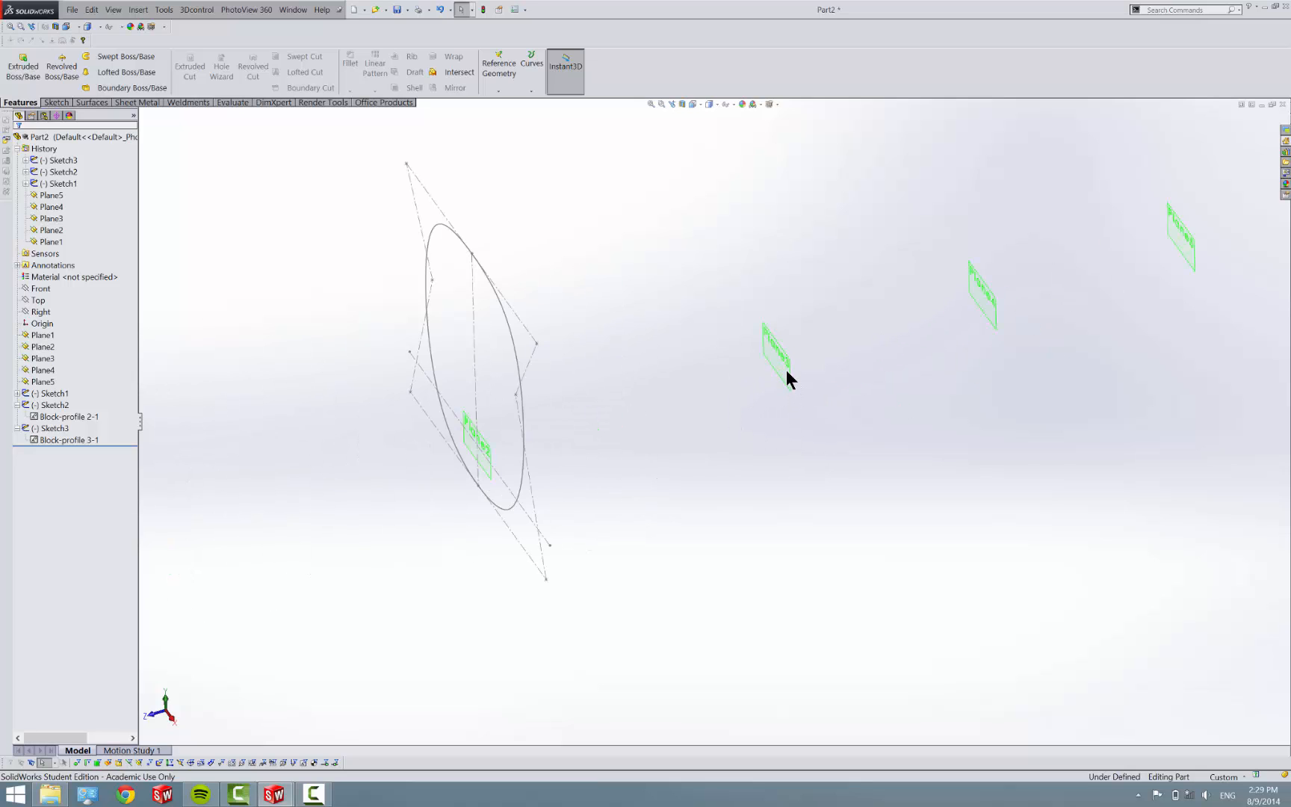
Step: Start a new sketch on Plane3
{"action": "left_click", "coordinate": [789, 381]}
{"action": "left_click", "coordinate": [57, 103]}
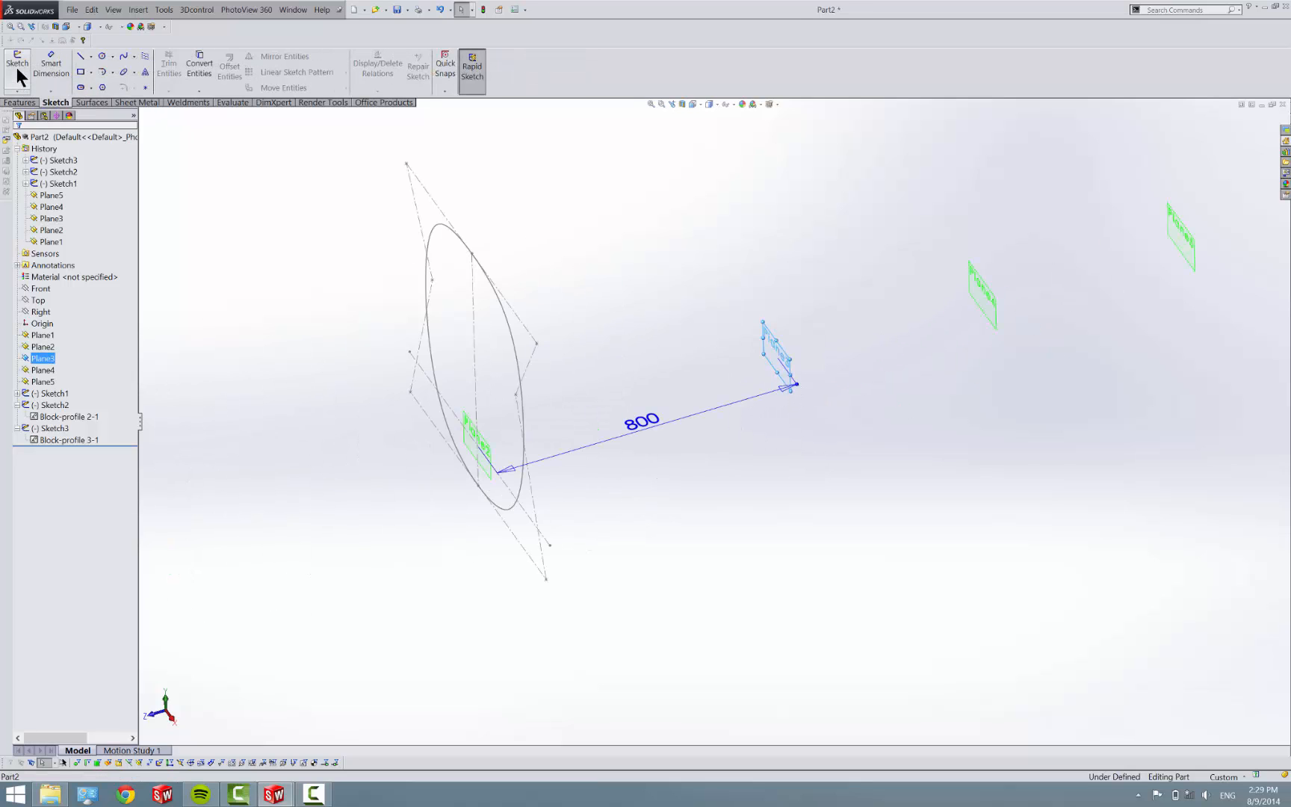
{"action": "left_click", "coordinate": [17, 63]}
Step: Insert the block profile 4.SLDBLK from the Cessna Plane nacelle folder and place it in the Plane3 sketch, just off the origin
{"action": "left_click", "coordinate": [163, 10]}
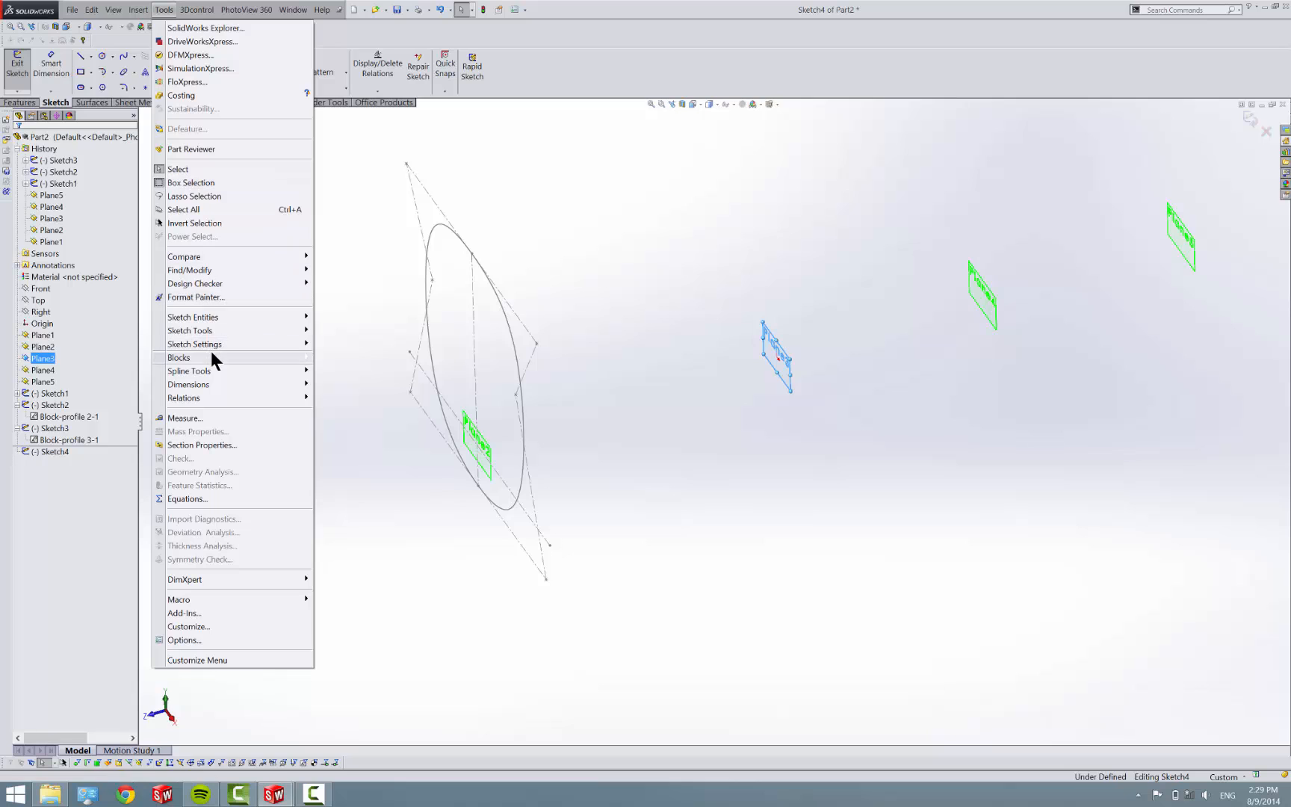
{"action": "mouse_move", "coordinate": [250, 357]}
{"action": "left_click", "coordinate": [337, 384]}
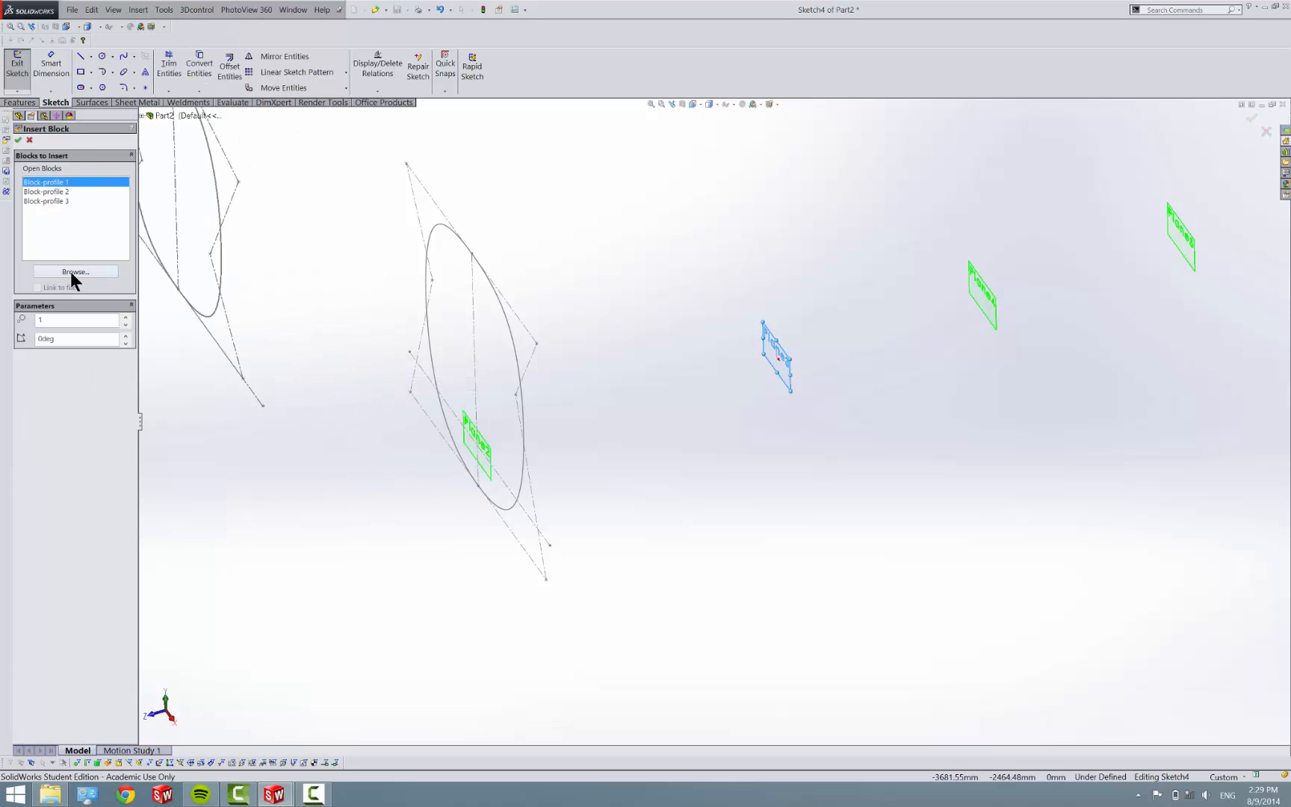
{"action": "left_click", "coordinate": [75, 272]}
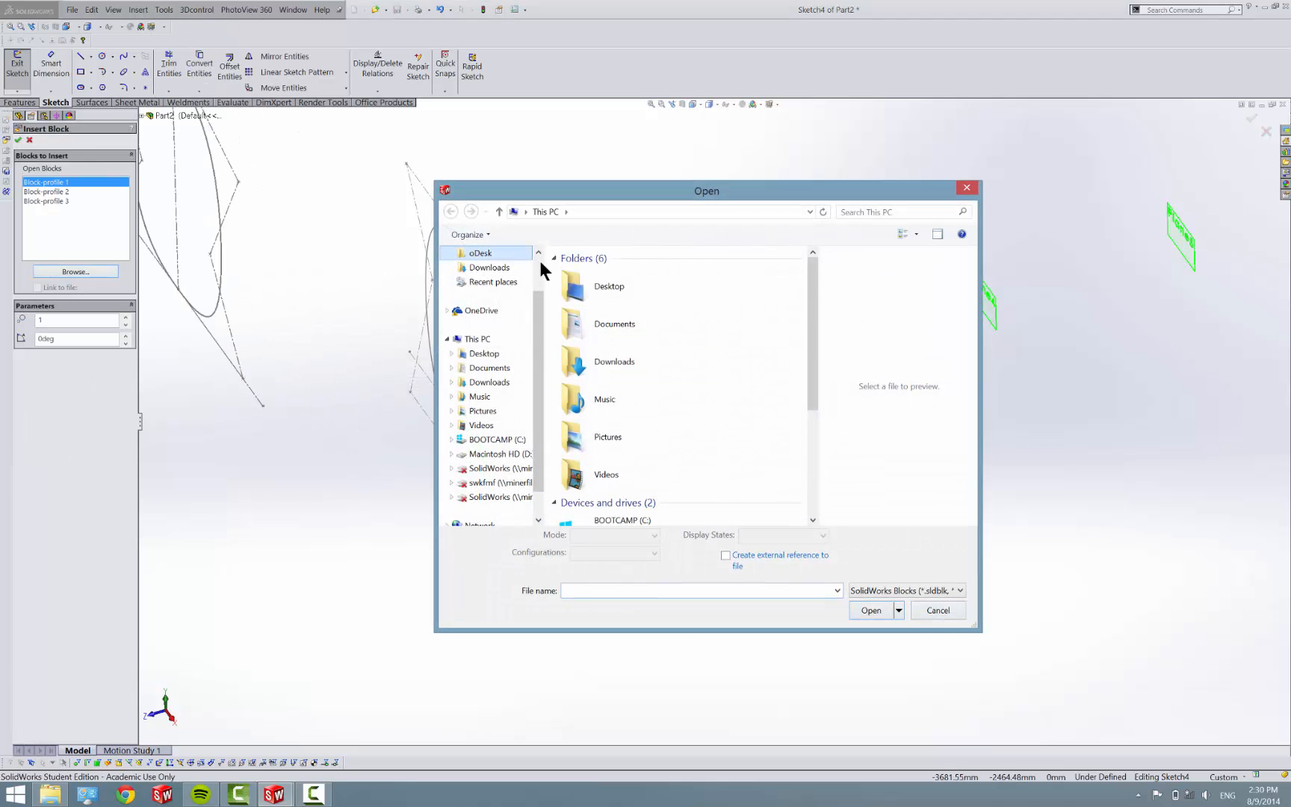
{"action": "double_click", "coordinate": [586, 293]}
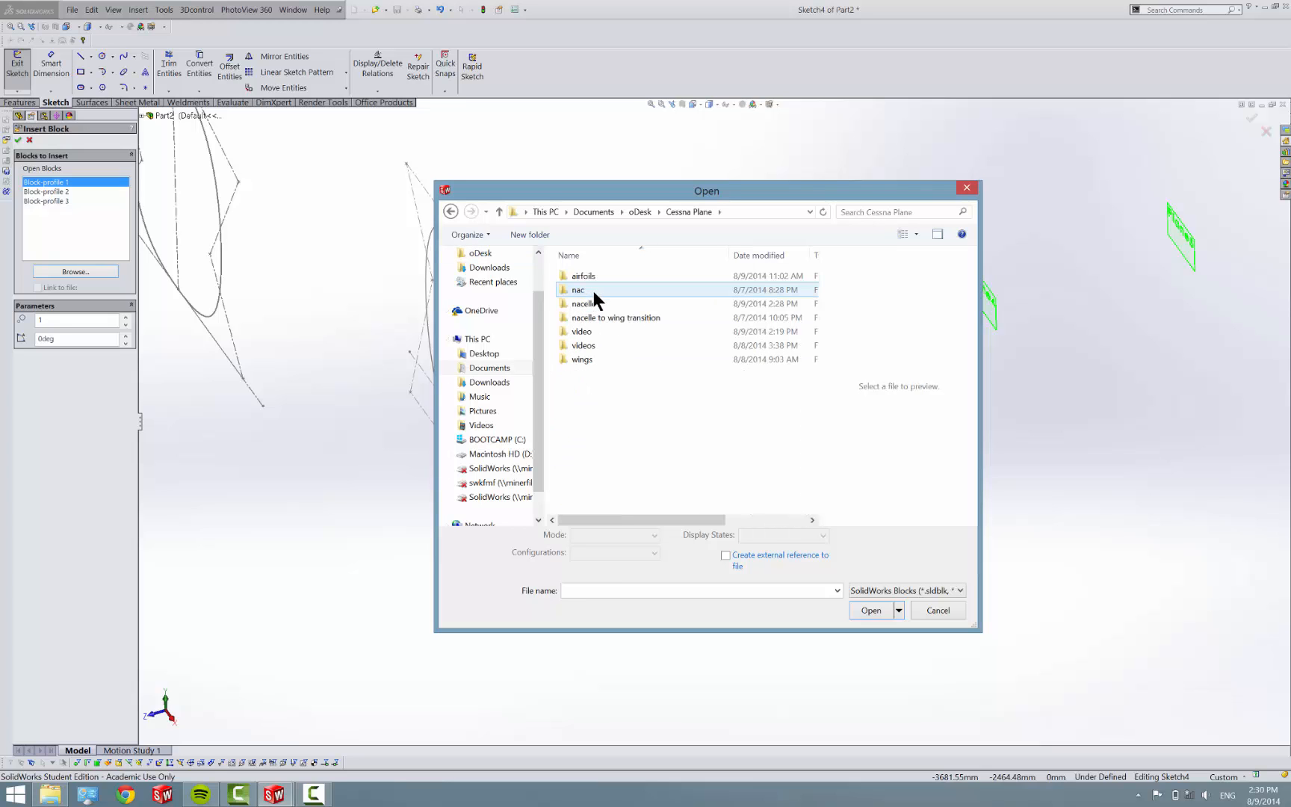
{"action": "double_click", "coordinate": [600, 302]}
{"action": "left_click", "coordinate": [603, 317]}
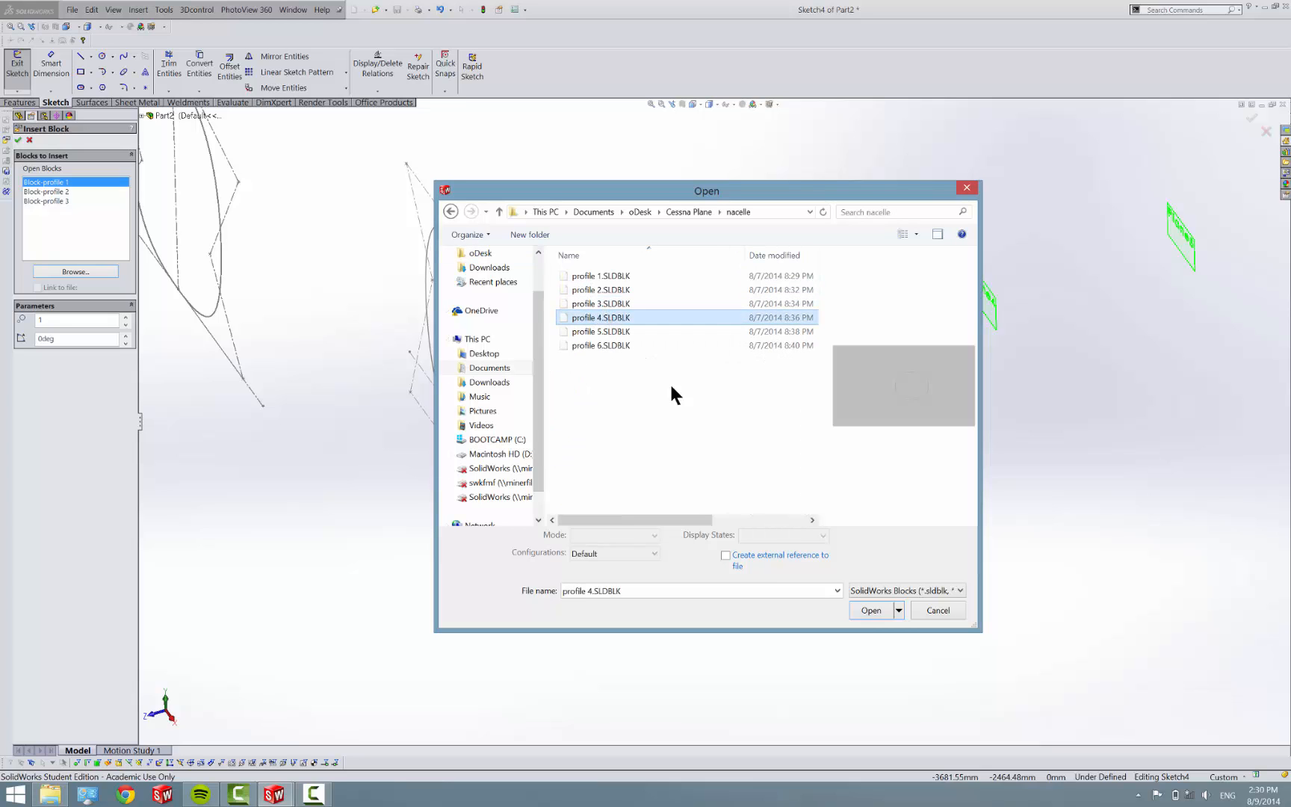
{"action": "left_click", "coordinate": [889, 611]}
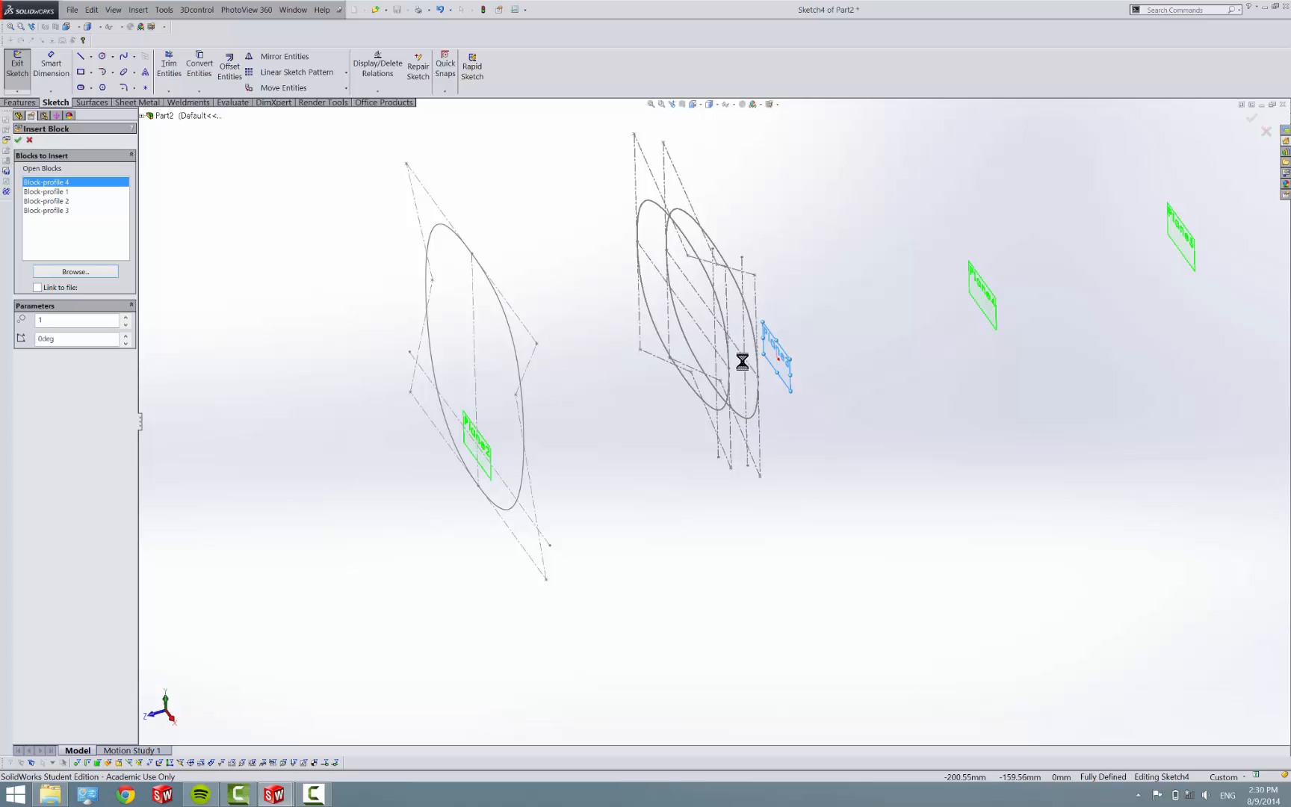
{"action": "left_click", "coordinate": [742, 362]}
{"action": "scroll", "coordinate": [734, 351], "scroll_direction": "up", "scroll_amount": 3}
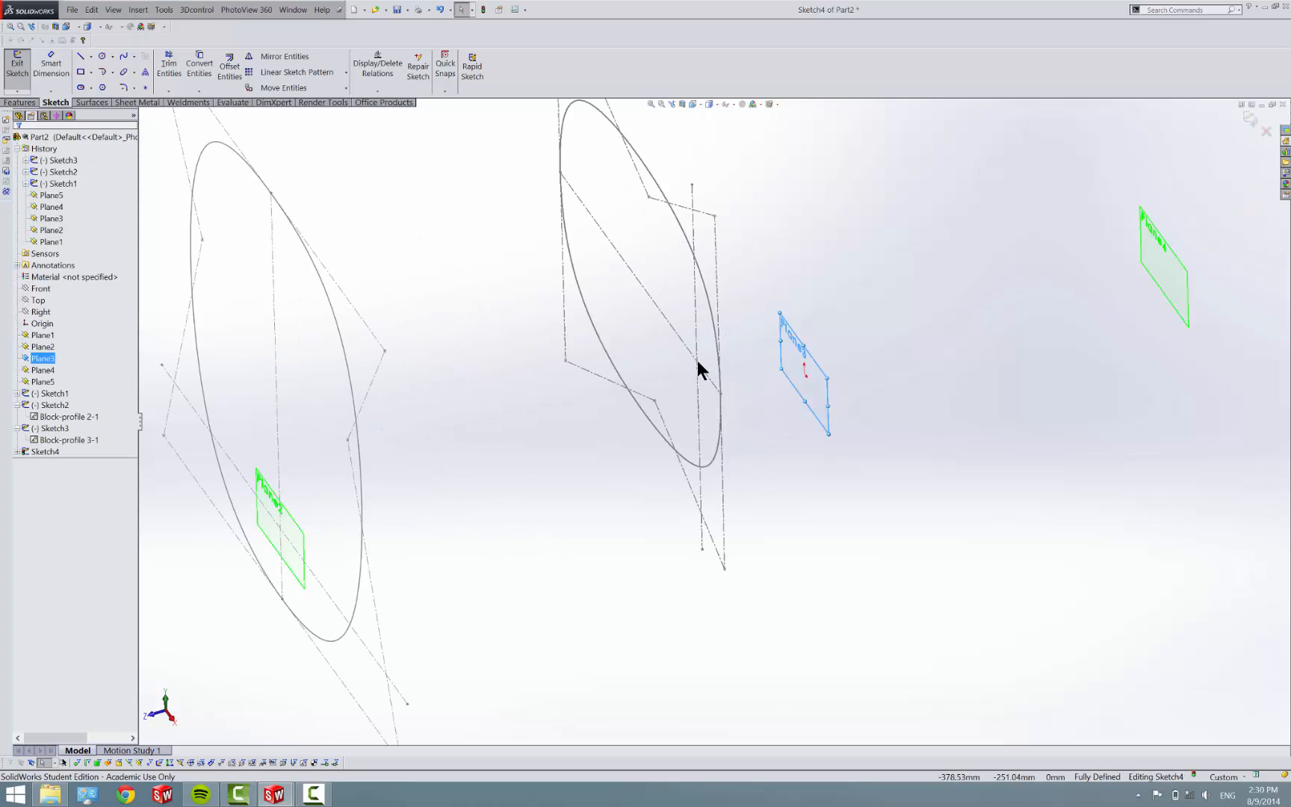
Step: Try to rotate the profile 4 block by -90° about a point inside its outline
{"action": "left_click", "coordinate": [697, 360]}
{"action": "left_click", "coordinate": [344, 88]}
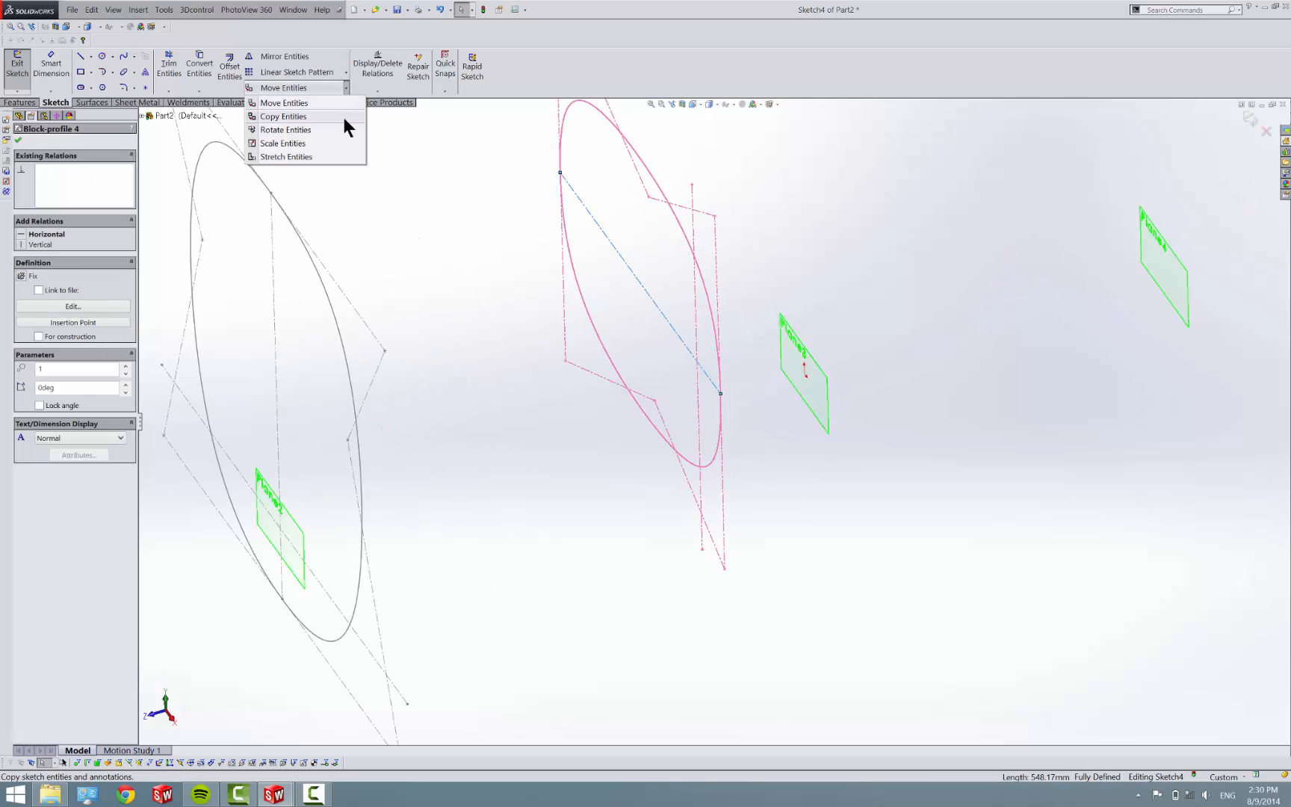
{"action": "left_click", "coordinate": [343, 125]}
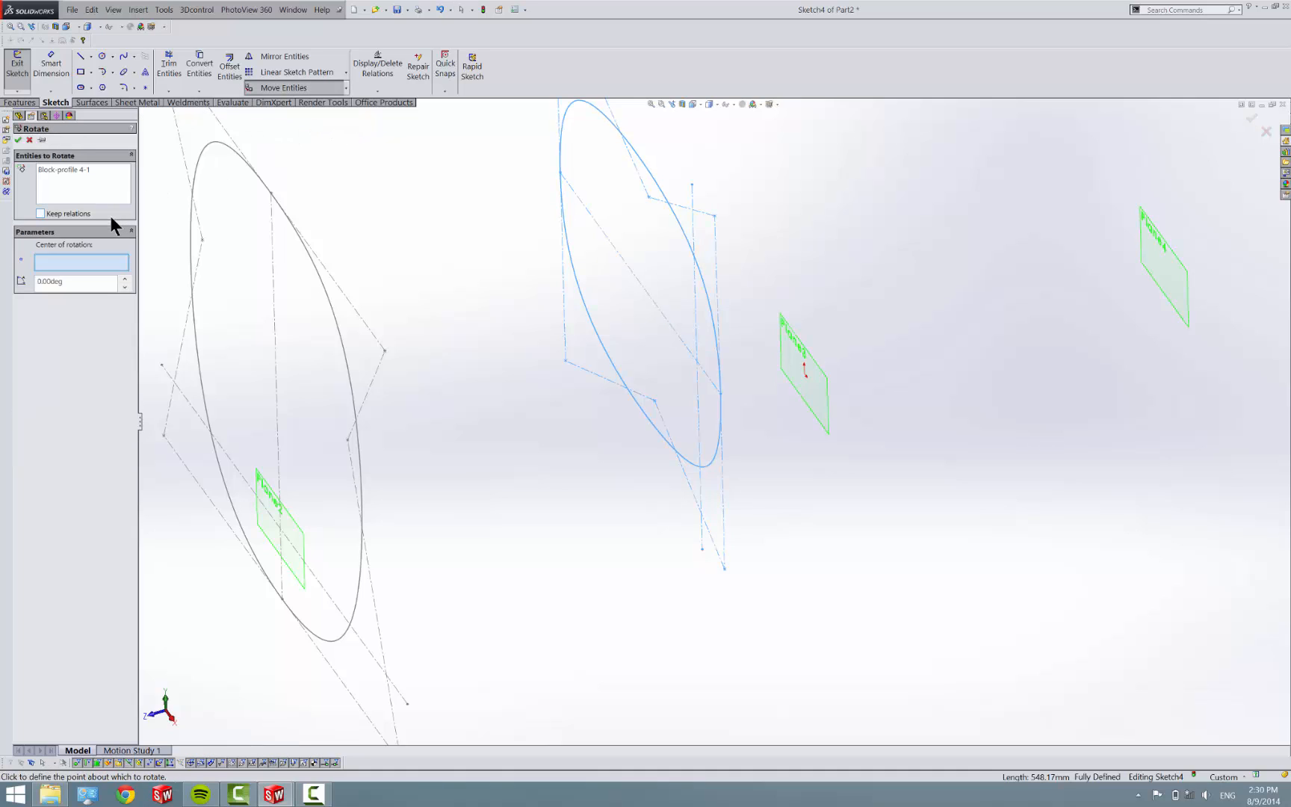
{"action": "left_click", "coordinate": [591, 293]}
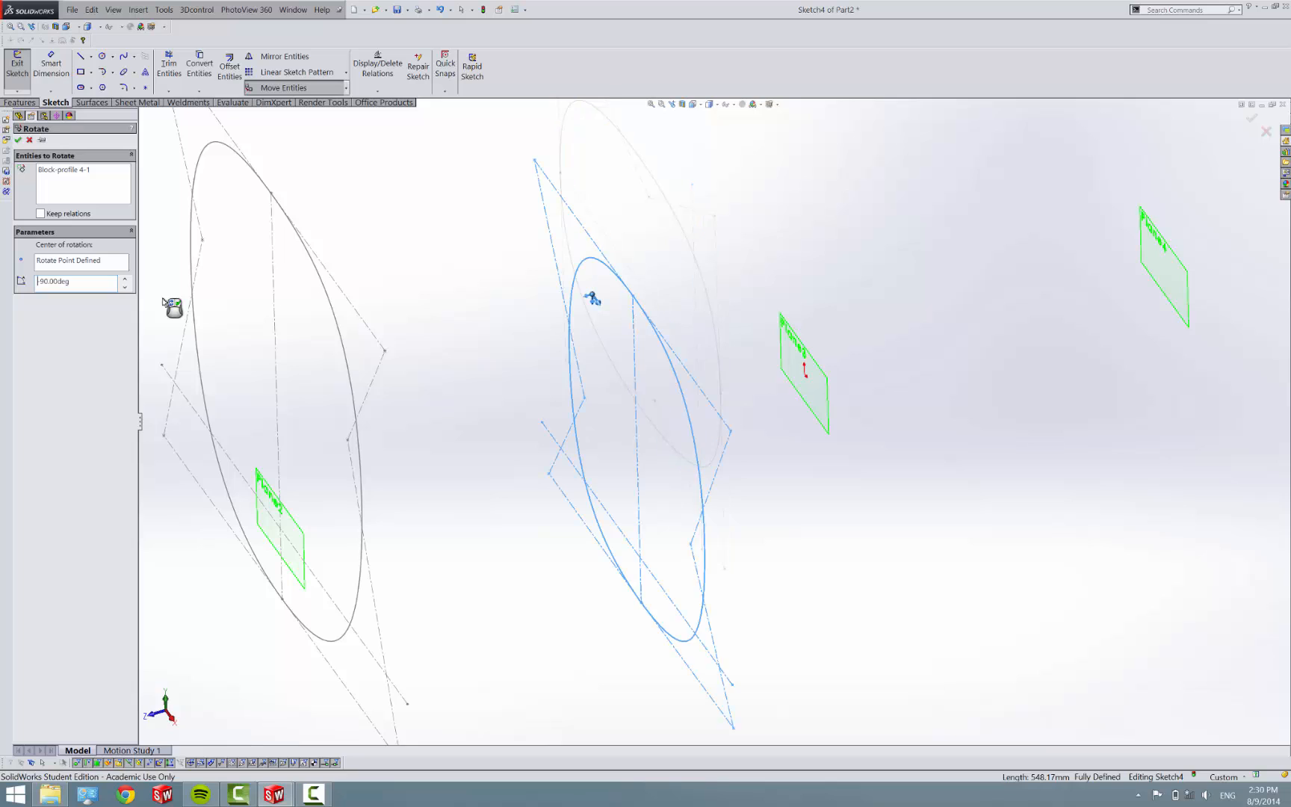
{"action": "right_click", "coordinate": [271, 381]}
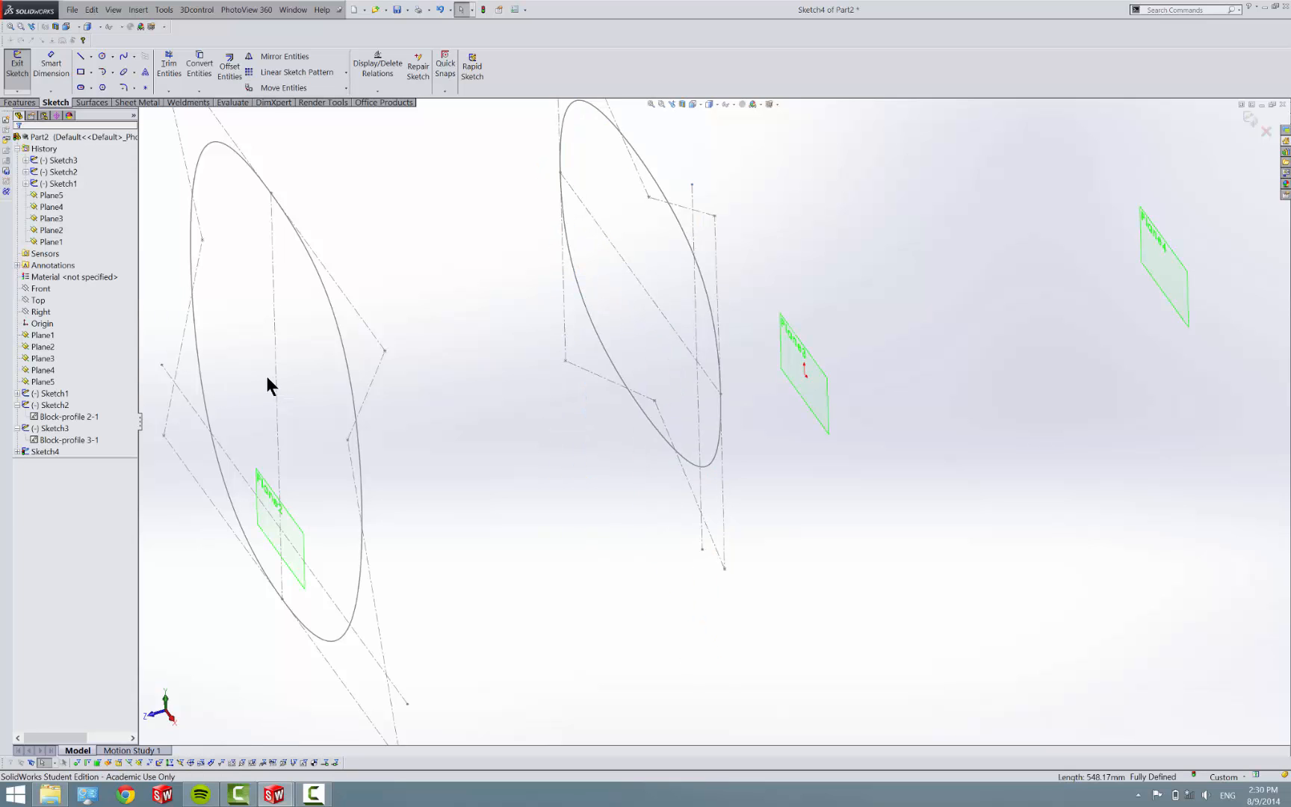
Step: Rotate the profile 4 block by -90° about a point near the middle of its outline
{"action": "left_click", "coordinate": [345, 88]}
{"action": "left_click", "coordinate": [342, 126]}
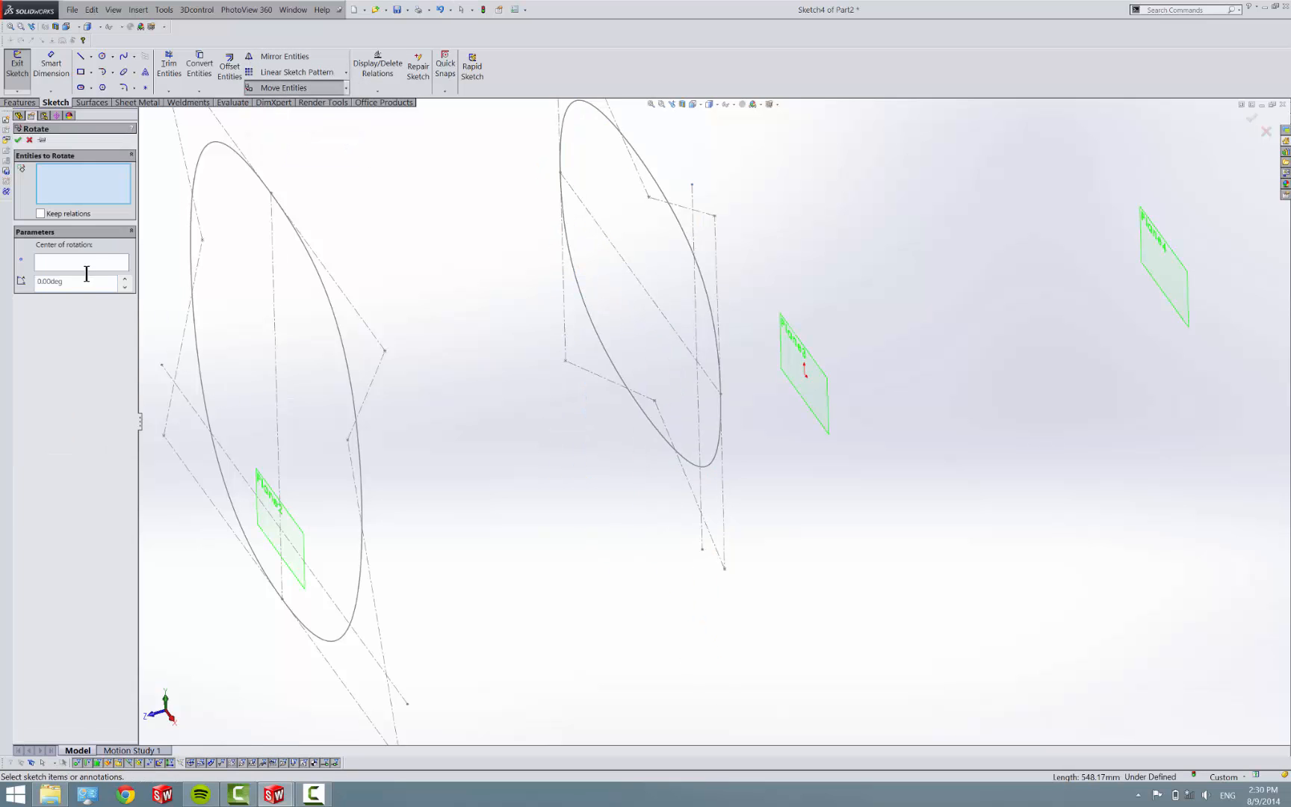
{"action": "left_click", "coordinate": [658, 306]}
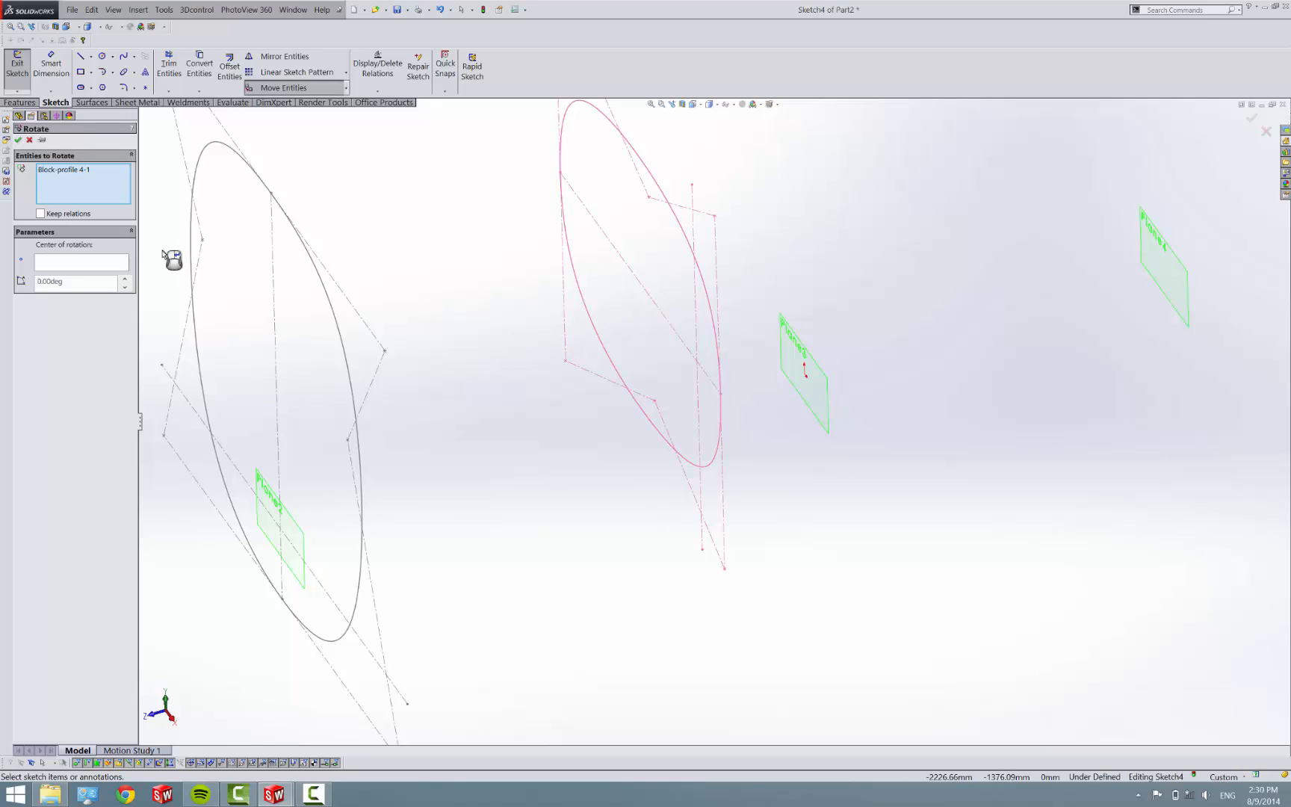
{"action": "left_click", "coordinate": [641, 272]}
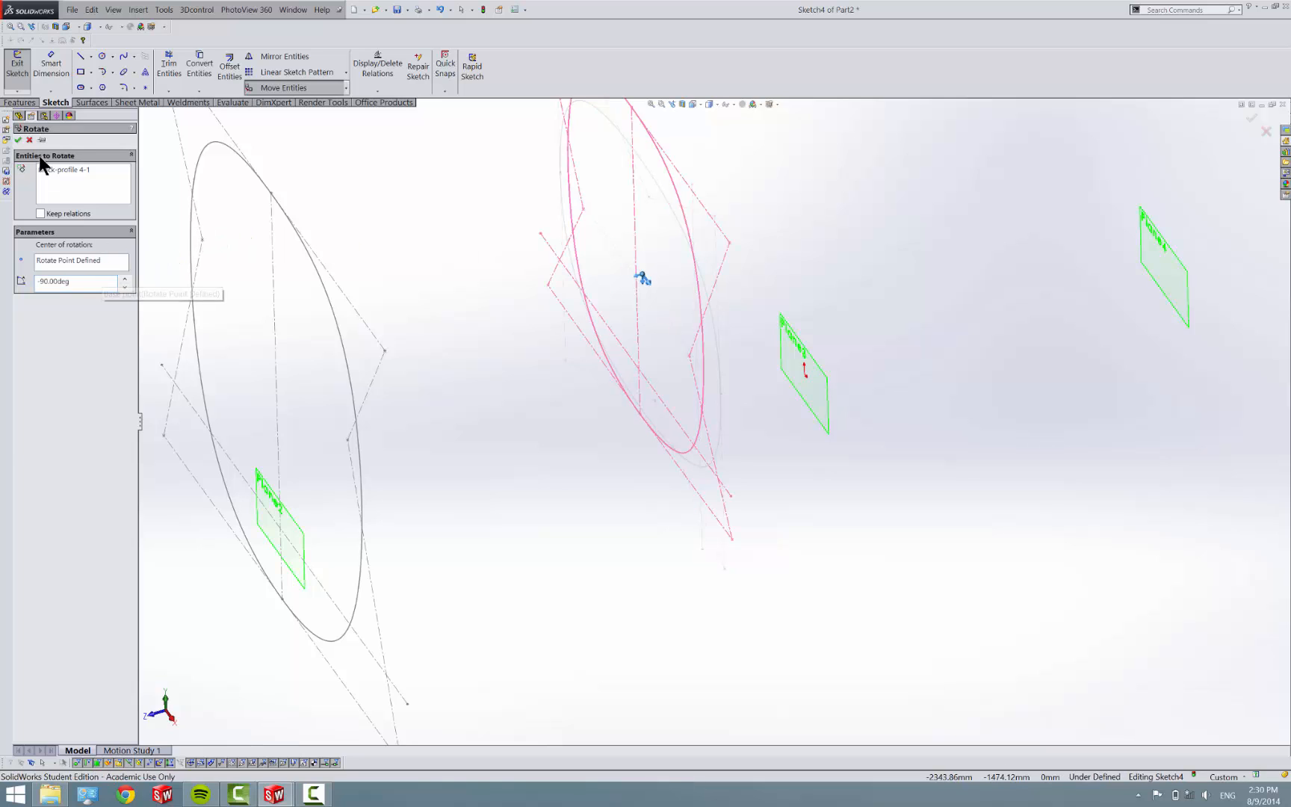
{"action": "key", "text": "Return"}
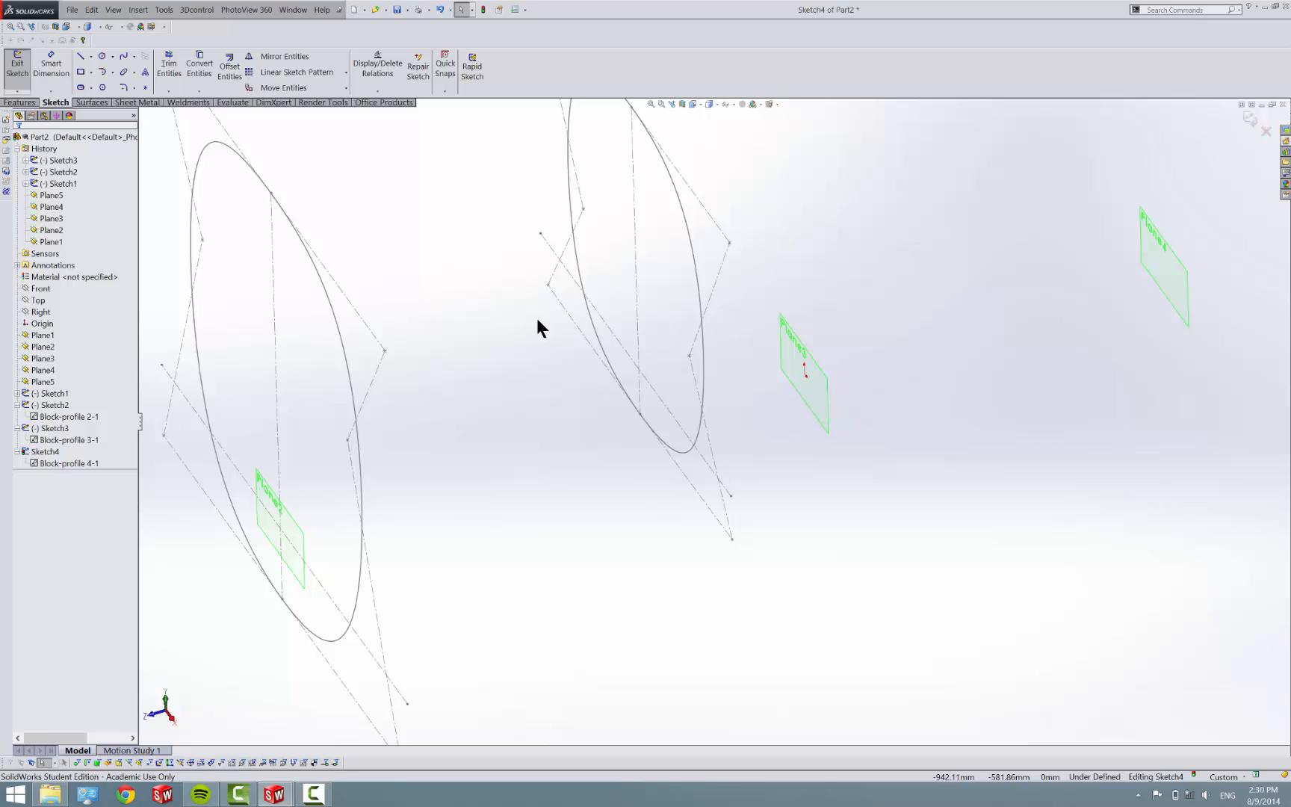
Step: Edit the profile 4 block to make its insertion point coincident with the vertical centerline, and return to the sketch
{"action": "double_click", "coordinate": [639, 375]}
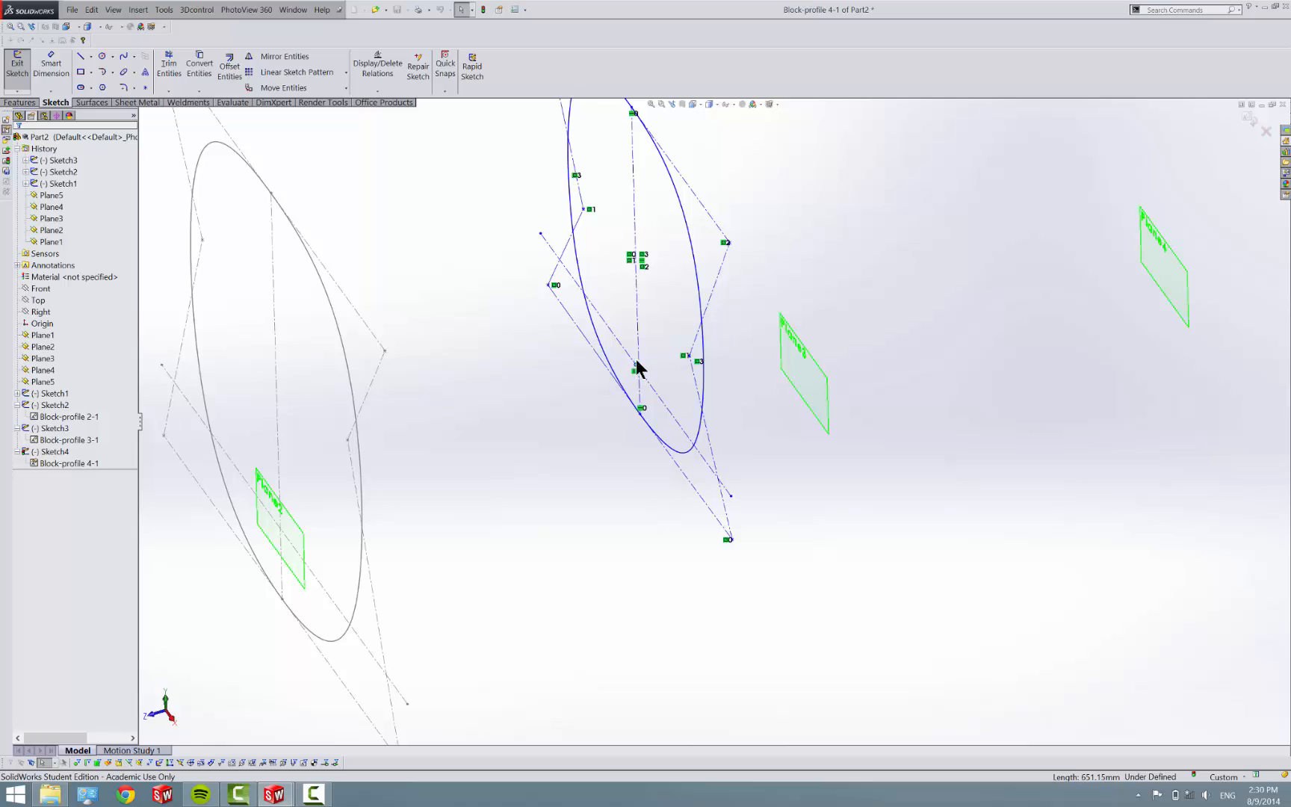
{"action": "left_click", "coordinate": [637, 362]}
{"action": "left_click", "coordinate": [638, 360], "text": "ctrl"}
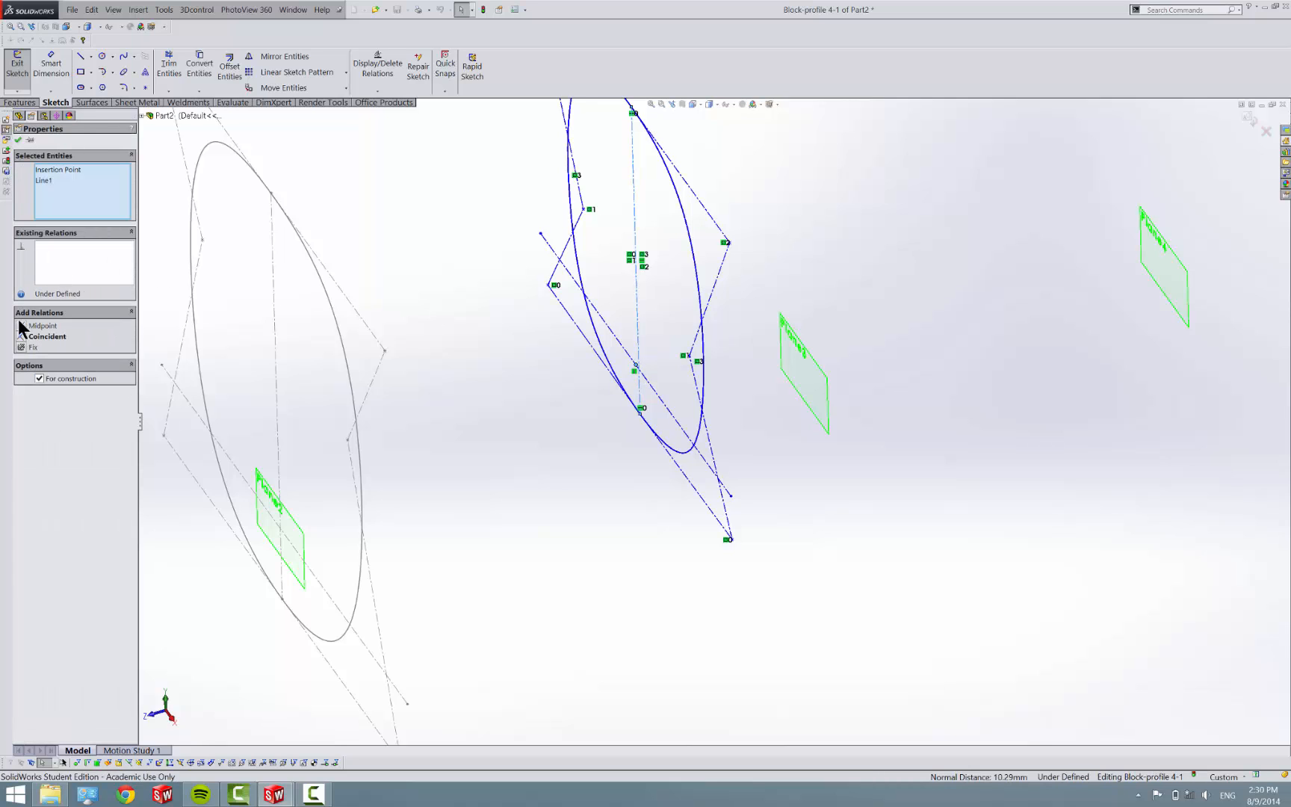
{"action": "left_click", "coordinate": [33, 338]}
{"action": "key", "text": "Escape"}
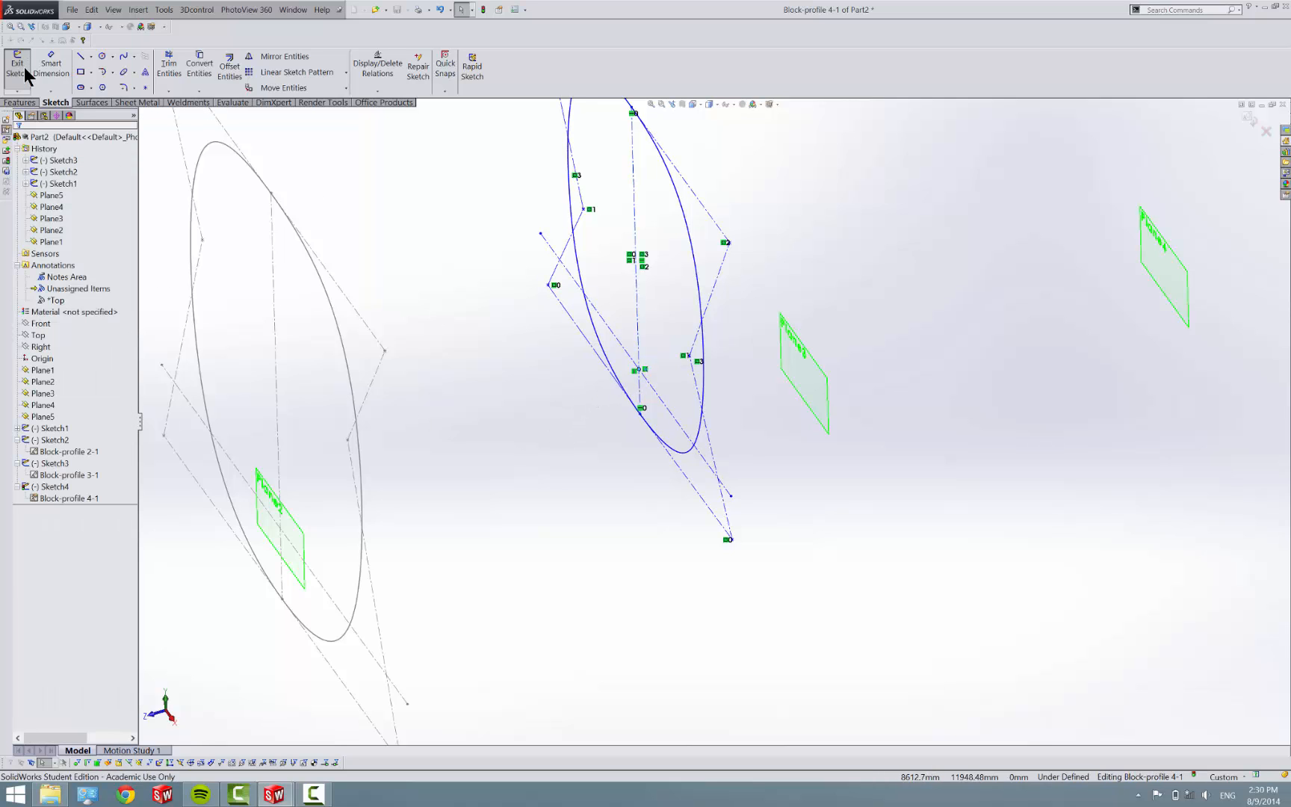
{"action": "double_click", "coordinate": [649, 326]}
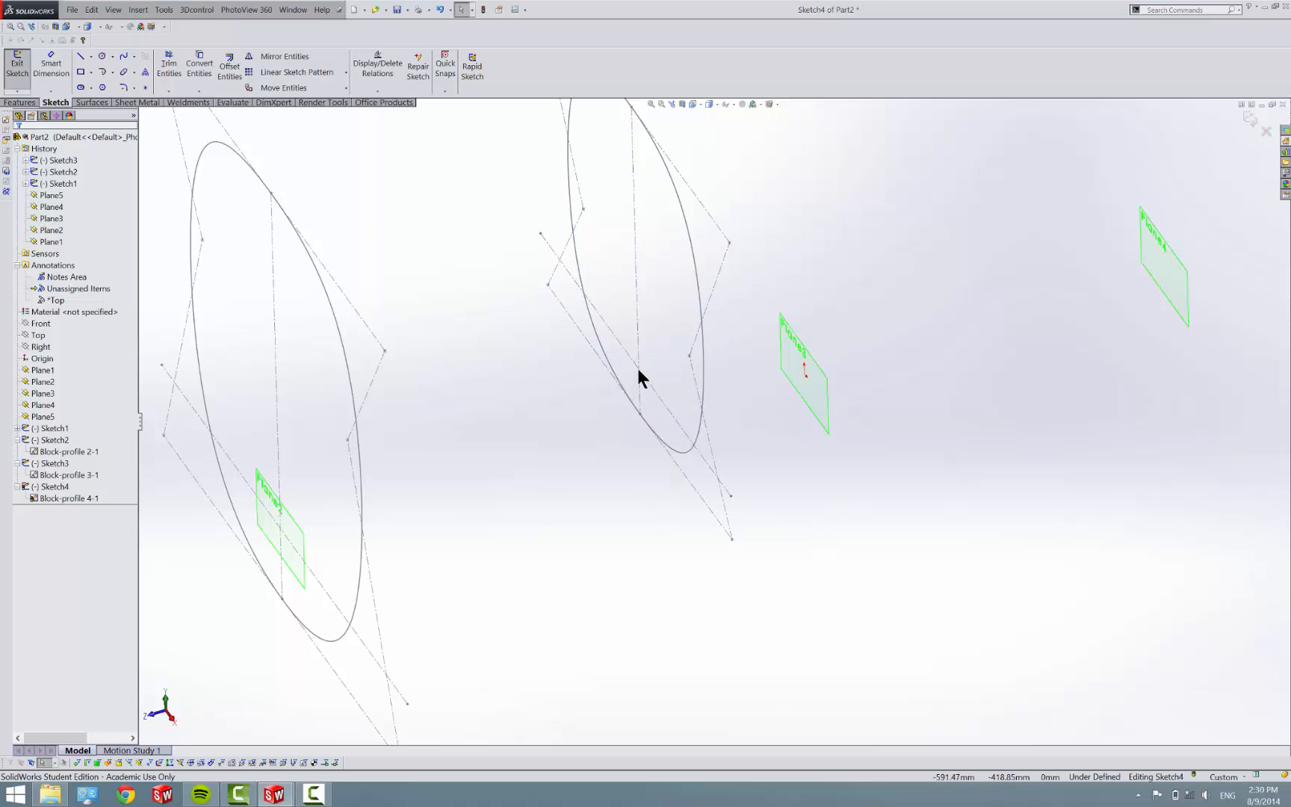
{"action": "double_click", "coordinate": [639, 367]}
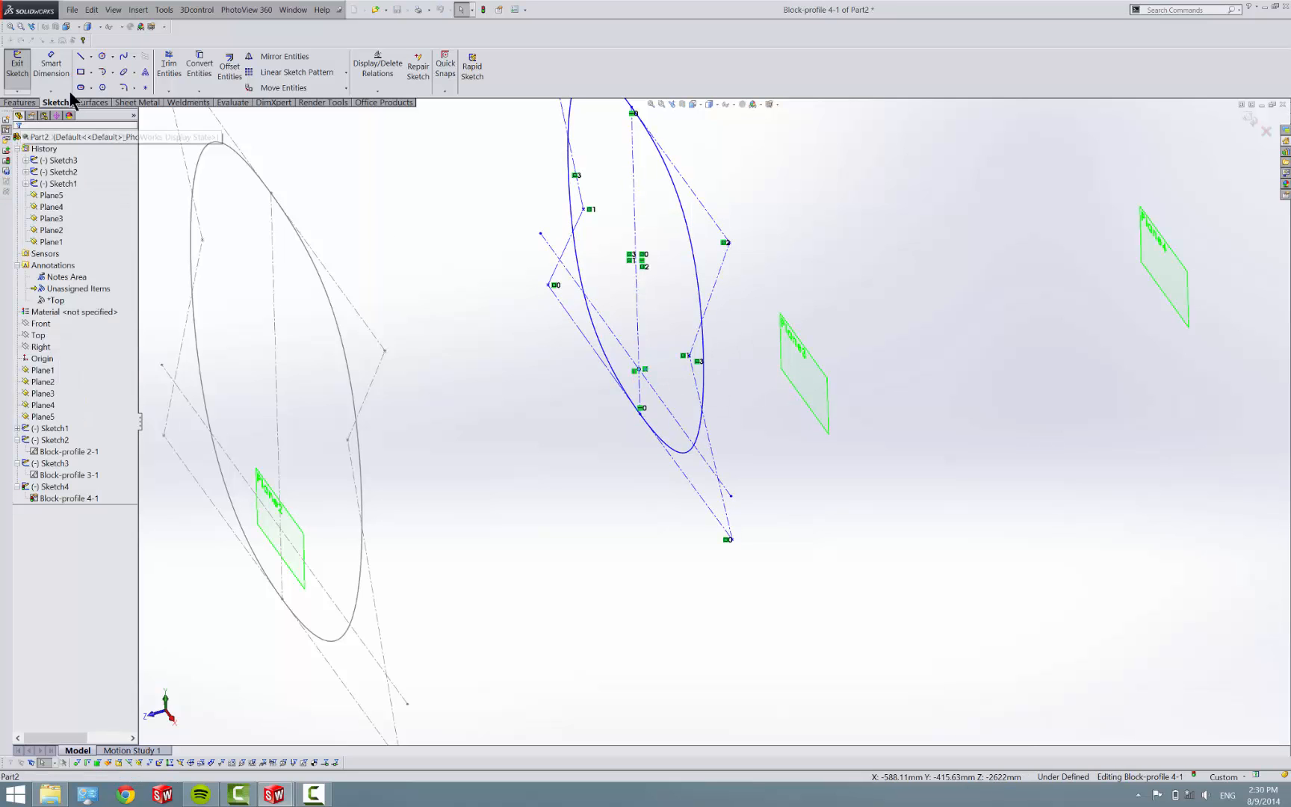
{"action": "left_click", "coordinate": [26, 68]}
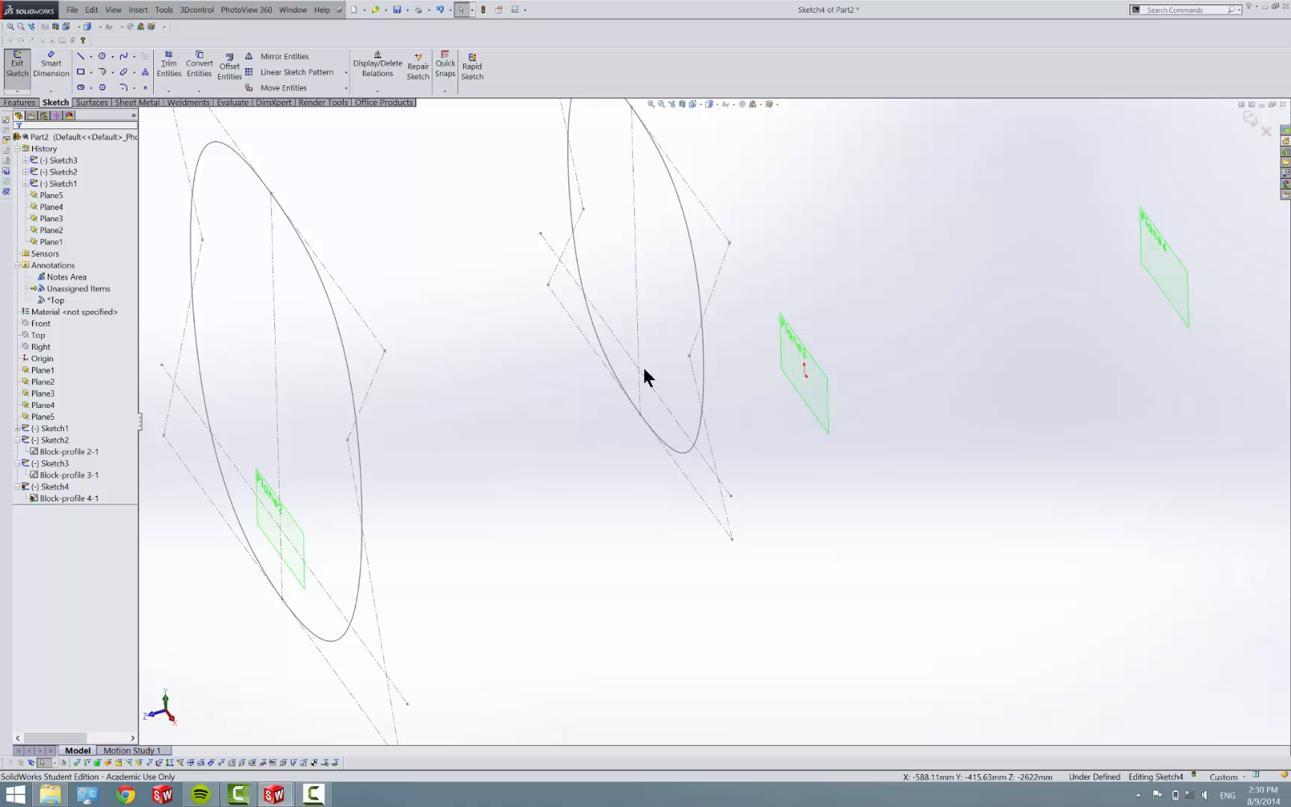
Step: Move the profile 4 block so its insertion point is coincident with the origin on Plane3, and exit the sketch
{"action": "left_click_drag", "start_coordinate": [664, 367], "coordinate": [803, 377]}
{"action": "scroll", "coordinate": [803, 378], "scroll_direction": "down", "scroll_amount": 6}
{"action": "mouse_move", "coordinate": [783, 395]}
{"action": "middle_mouse_down"}
{"action": "mouse_move", "coordinate": [801, 343]}
{"action": "mouse_move", "coordinate": [806, 383]}
{"action": "middle_mouse_up"}
{"action": "scroll", "coordinate": [806, 383], "scroll_direction": "up", "scroll_amount": 3}
{"action": "scroll", "coordinate": [807, 382], "scroll_direction": "up", "scroll_amount": 3}
{"action": "scroll", "coordinate": [466, 592], "scroll_direction": "down", "scroll_amount": 7}
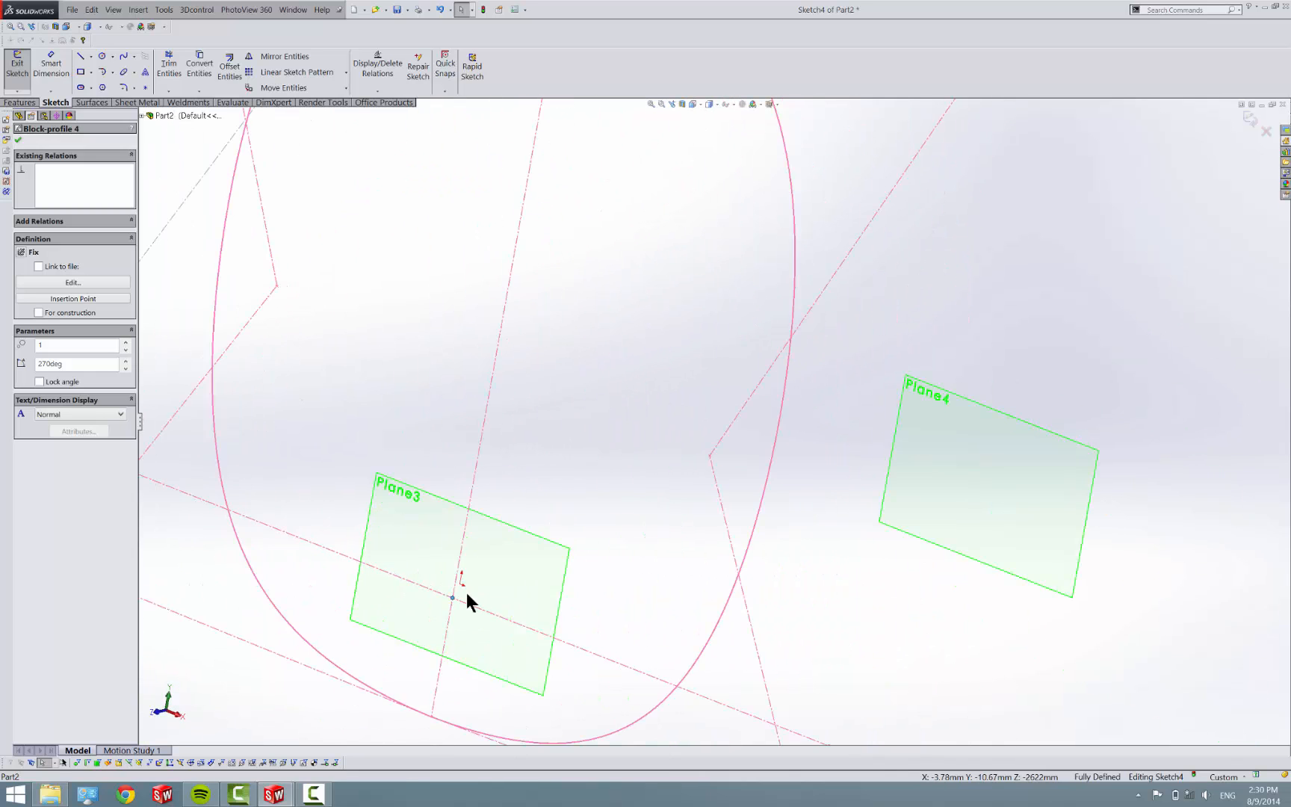
{"action": "left_click_drag", "start_coordinate": [487, 540], "coordinate": [505, 513]}
{"action": "scroll", "coordinate": [514, 502], "scroll_direction": "up", "scroll_amount": 6}
{"action": "scroll", "coordinate": [517, 501], "scroll_direction": "up", "scroll_amount": 4}
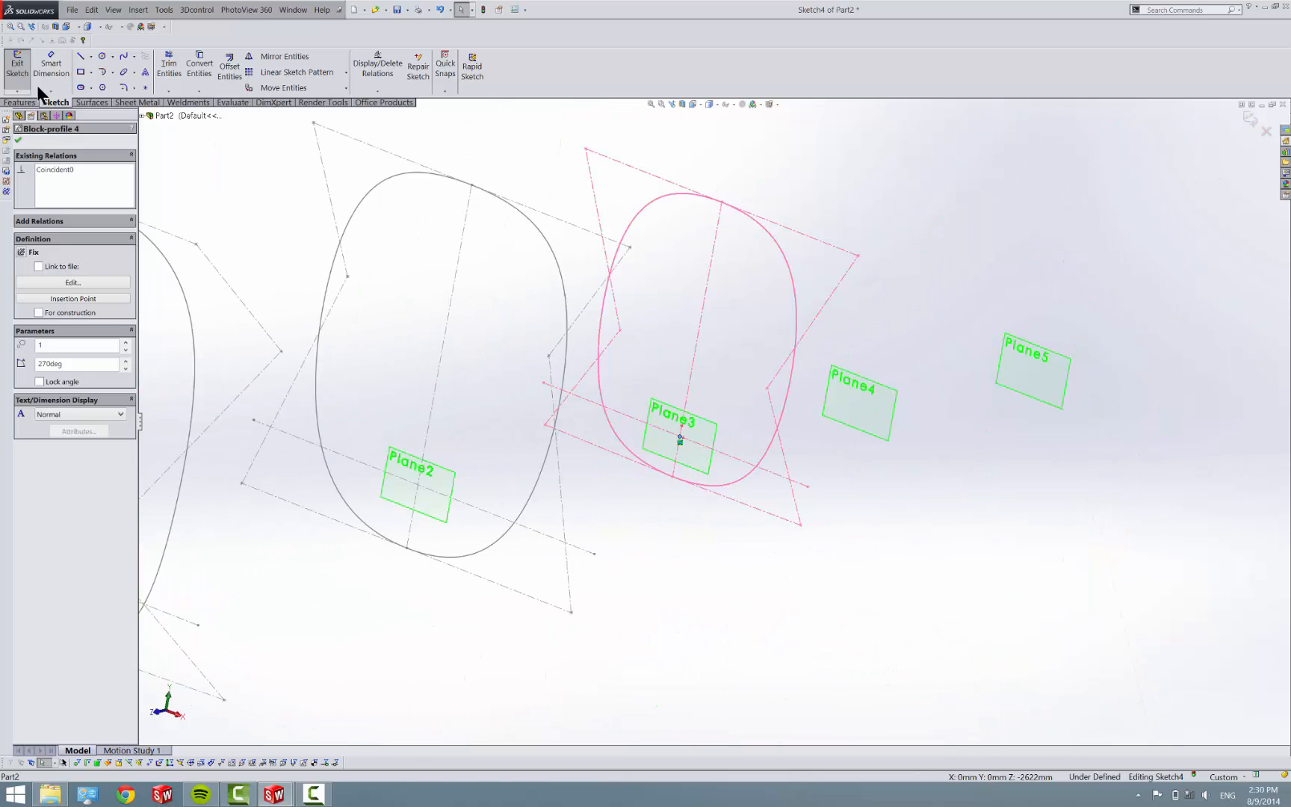
{"action": "left_click", "coordinate": [18, 73]}
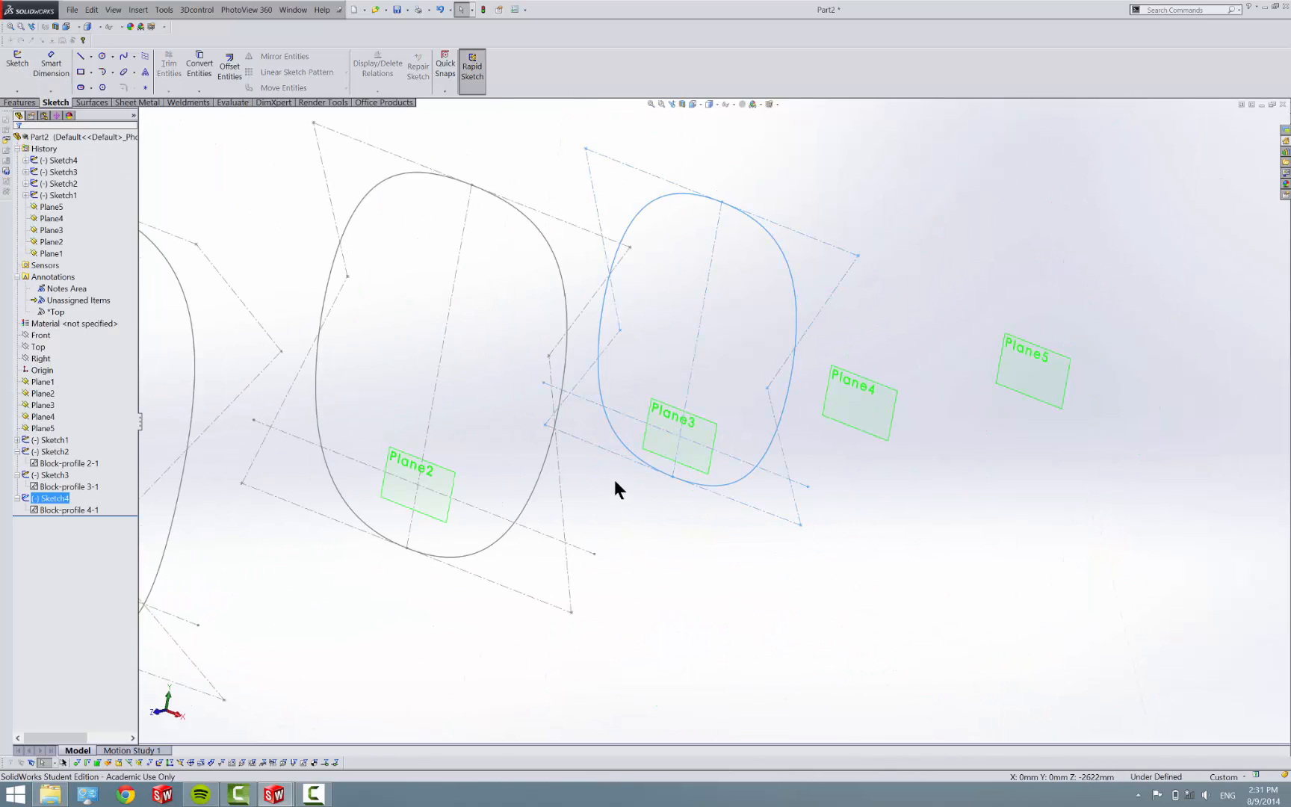
Step: Start a new sketch on Plane4
{"action": "scroll", "coordinate": [803, 427], "scroll_direction": "up", "scroll_amount": 5}
{"action": "scroll", "coordinate": [803, 420], "scroll_direction": "down", "scroll_amount": 3}
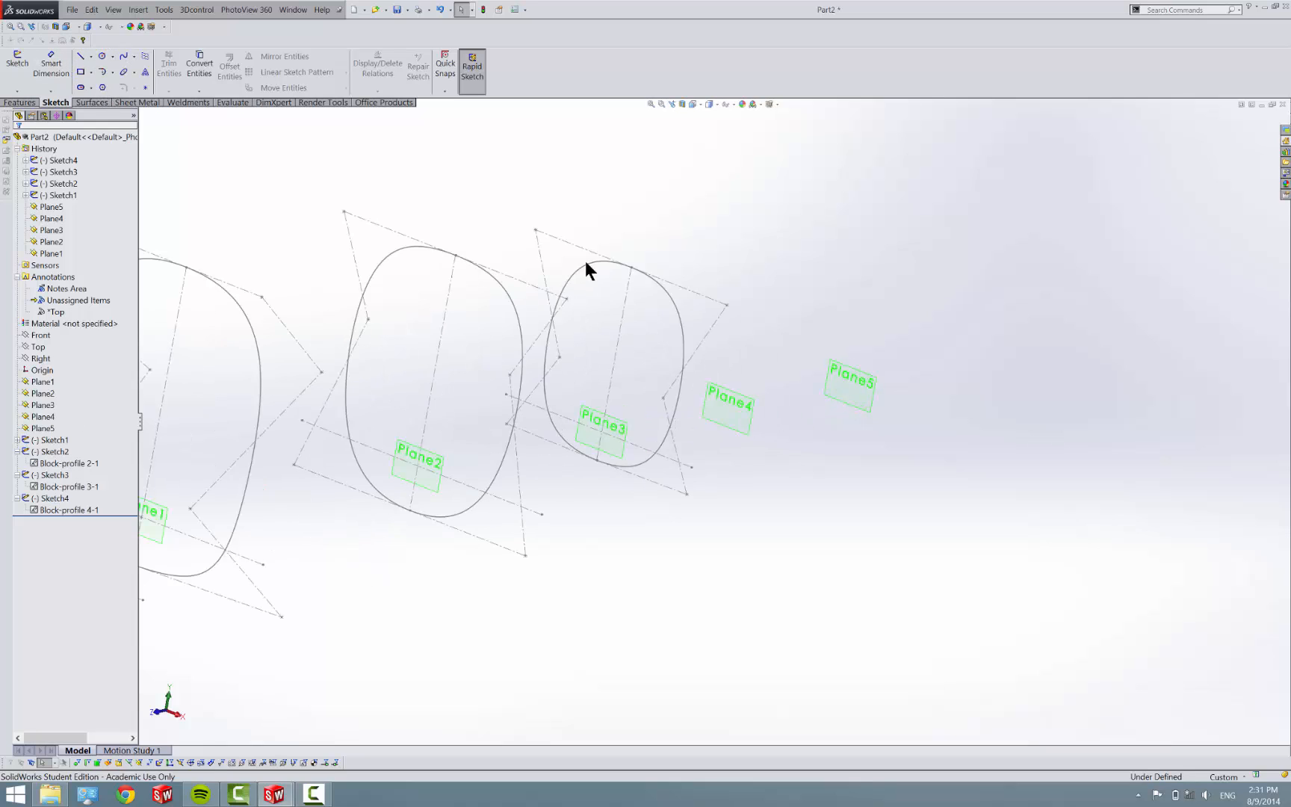
{"action": "left_click", "coordinate": [716, 402]}
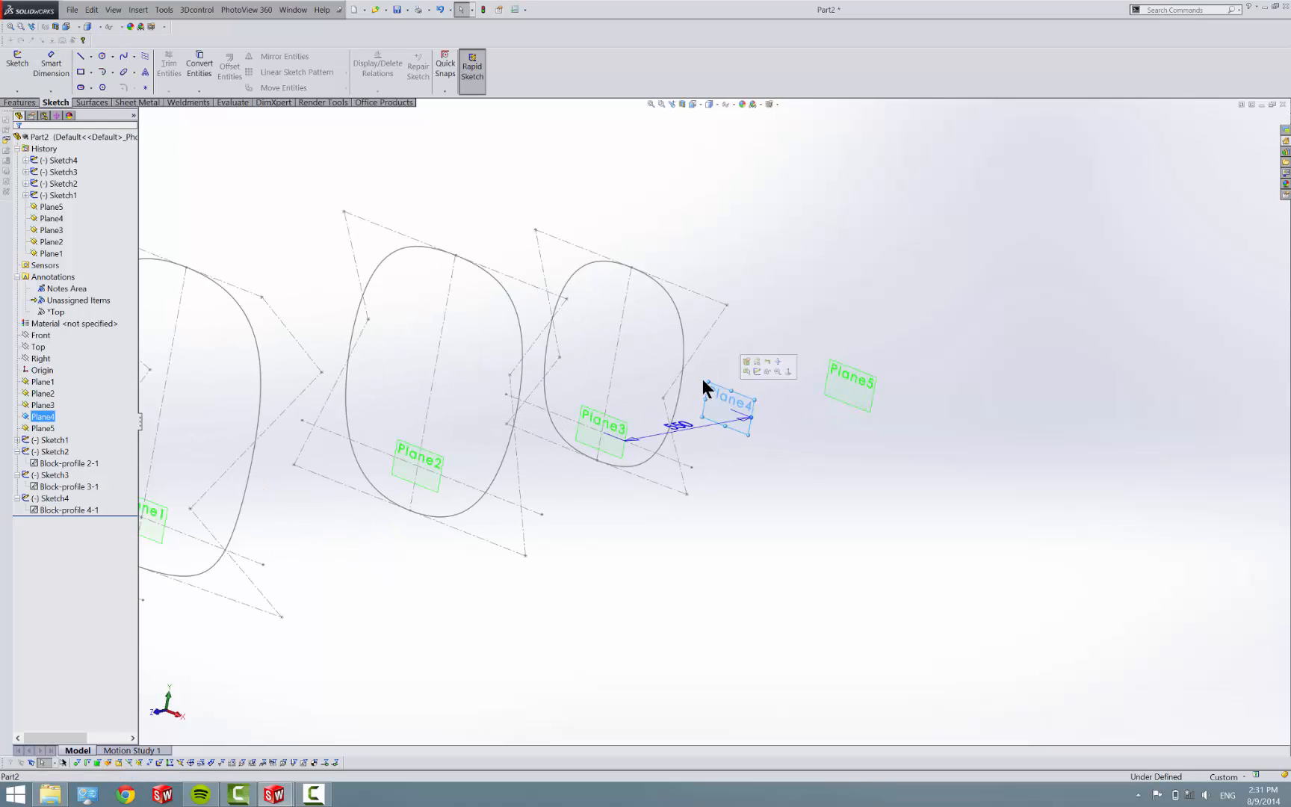
{"action": "left_click", "coordinate": [17, 67]}
Step: Insert the block profile 5.SLDBLK from the Cessna Plane nacelle folder once near Plane4
{"action": "left_click", "coordinate": [163, 9]}
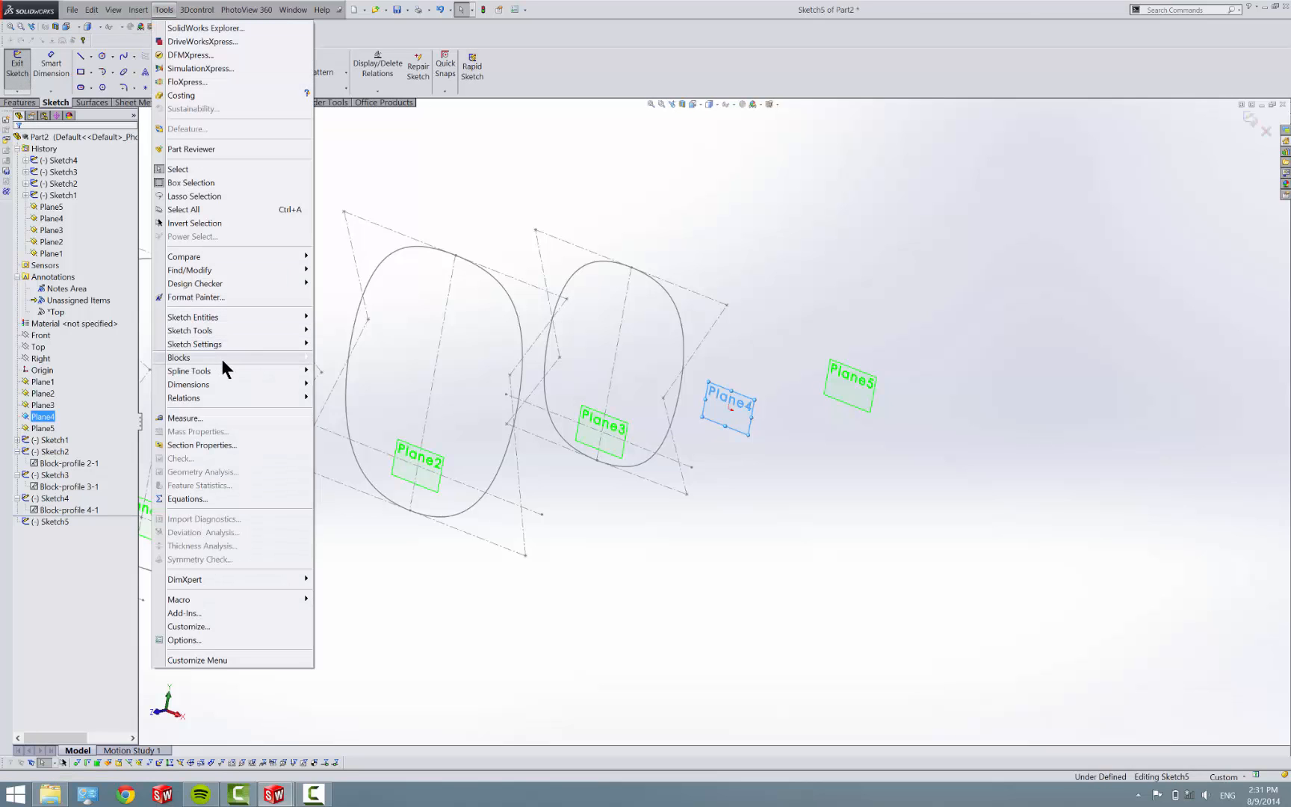
{"action": "mouse_move", "coordinate": [284, 358]}
{"action": "left_click", "coordinate": [340, 385]}
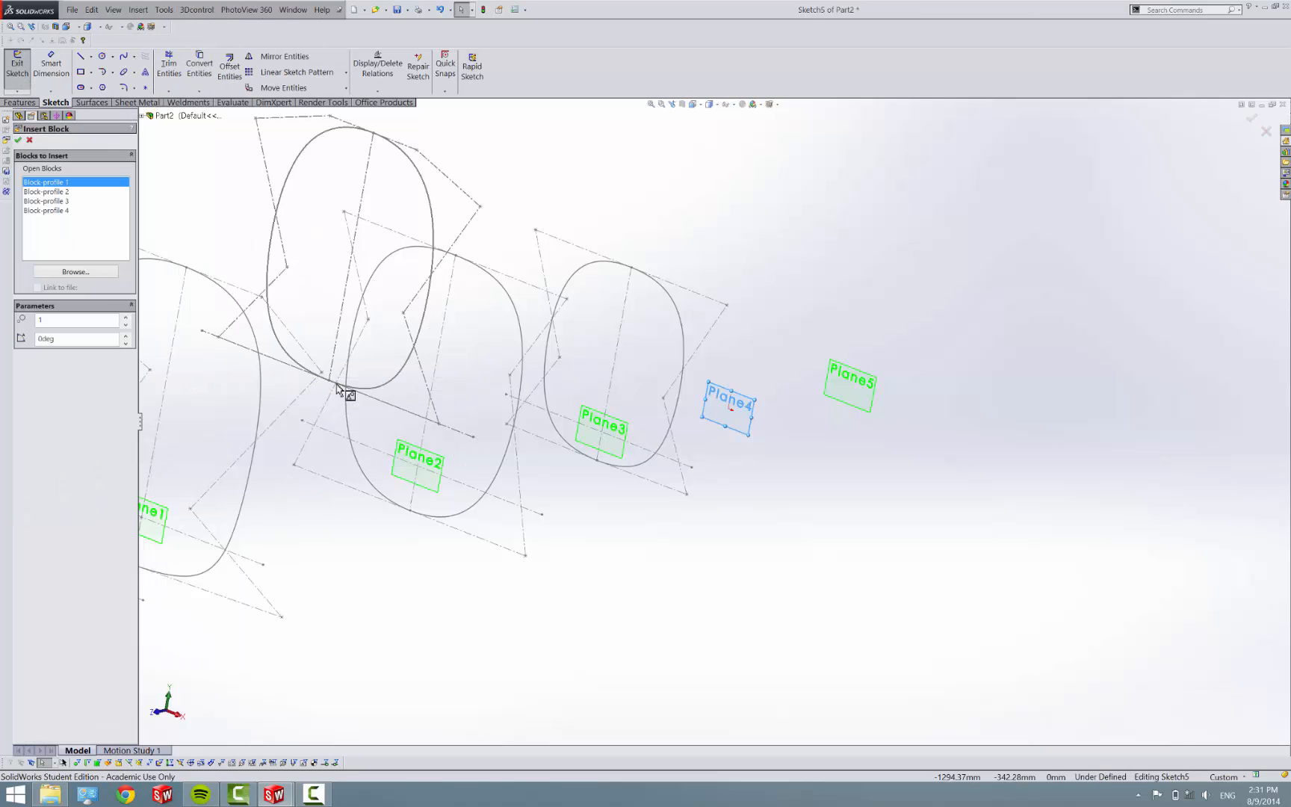
{"action": "left_click", "coordinate": [89, 270]}
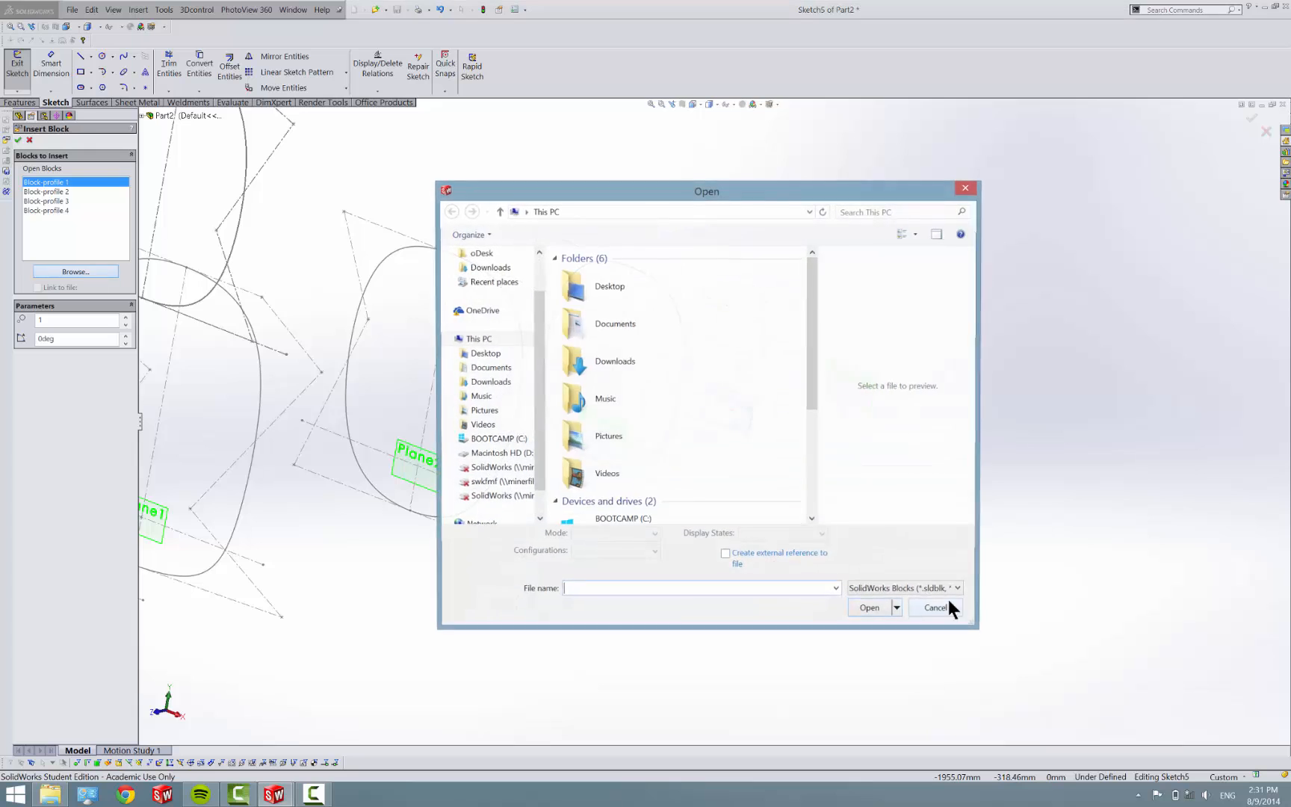
{"action": "left_click", "coordinate": [500, 254]}
{"action": "double_click", "coordinate": [584, 289]}
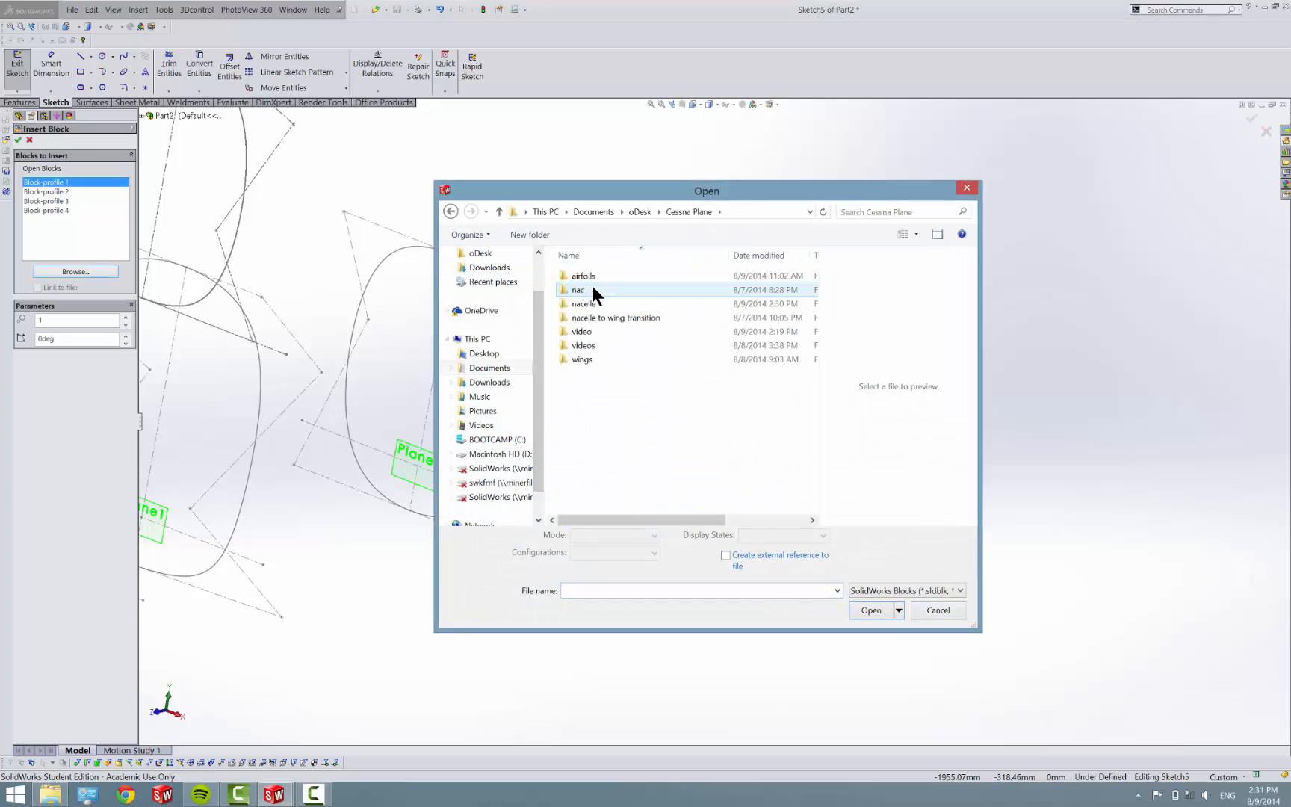
{"action": "double_click", "coordinate": [597, 302]}
{"action": "left_click", "coordinate": [614, 319]}
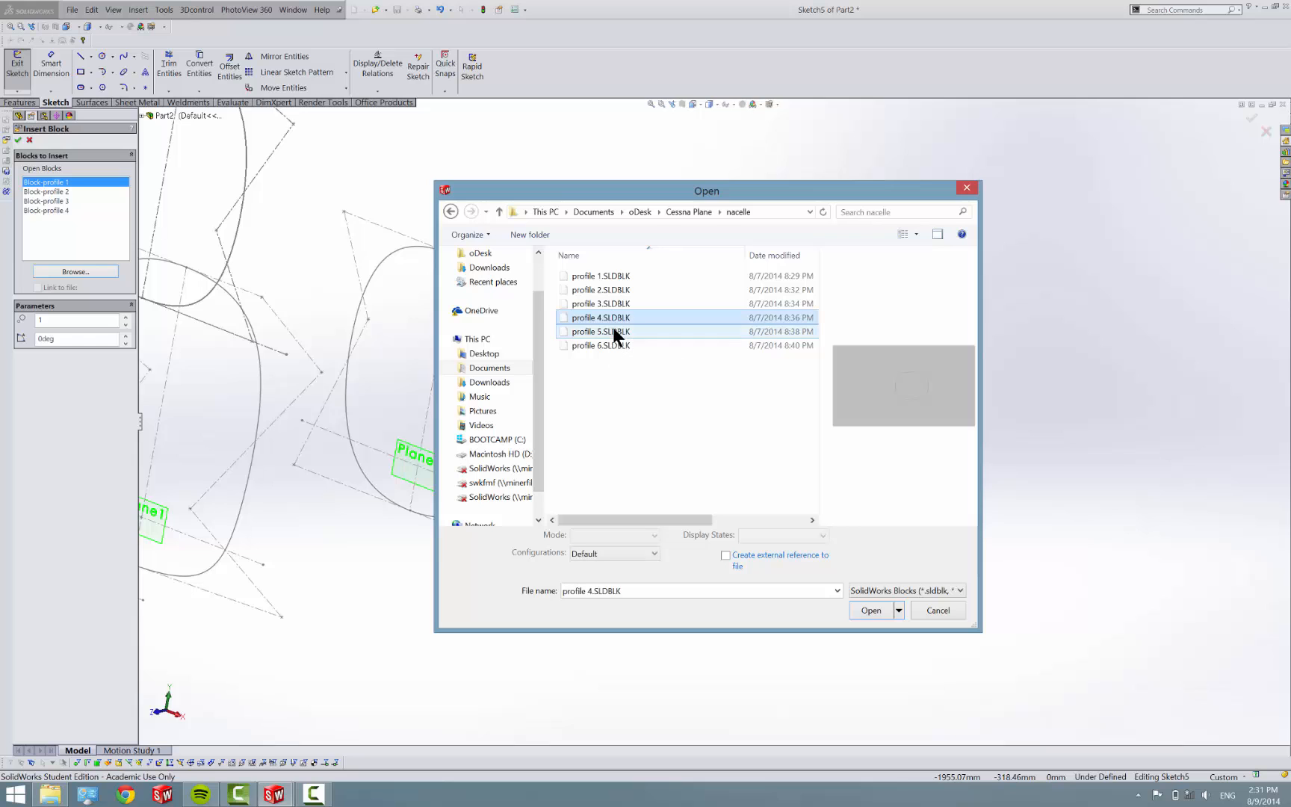
{"action": "left_click", "coordinate": [613, 331]}
{"action": "left_click", "coordinate": [855, 602]}
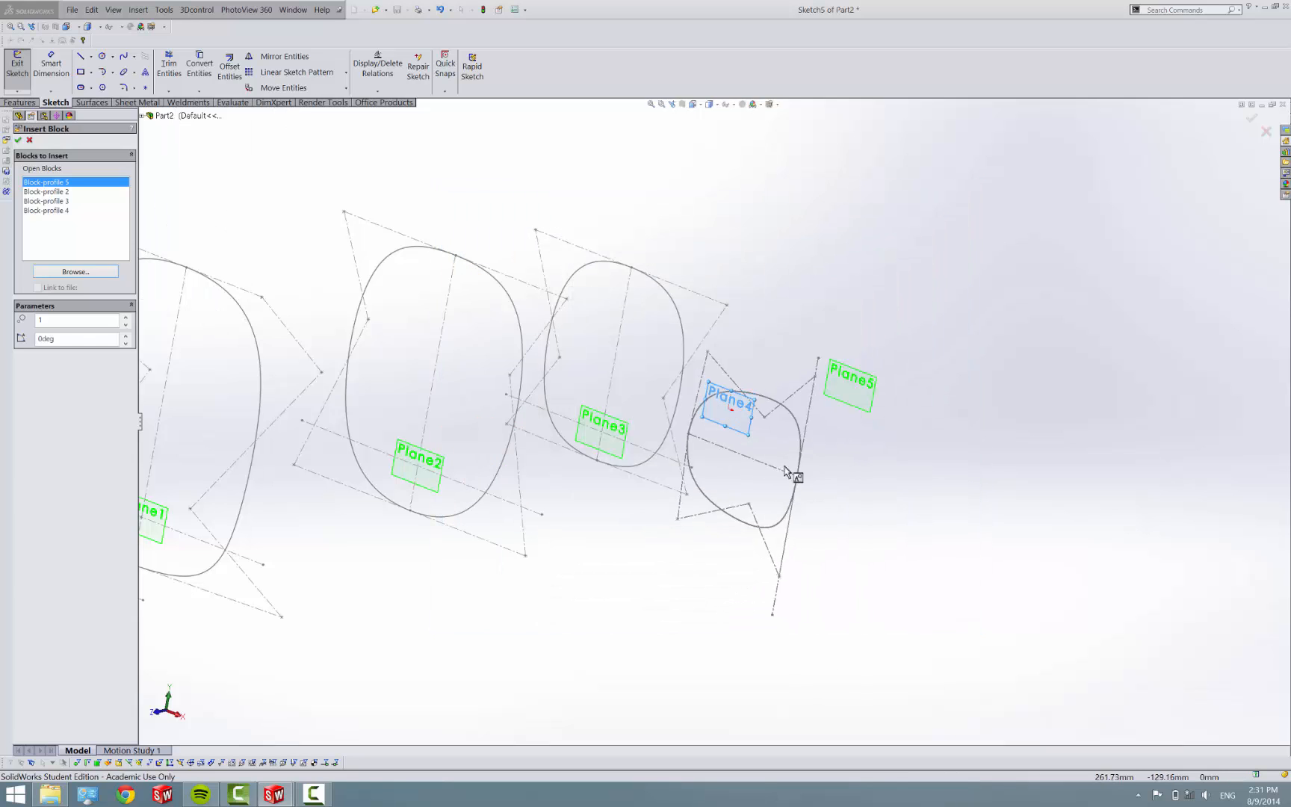
{"action": "left_click", "coordinate": [746, 427]}
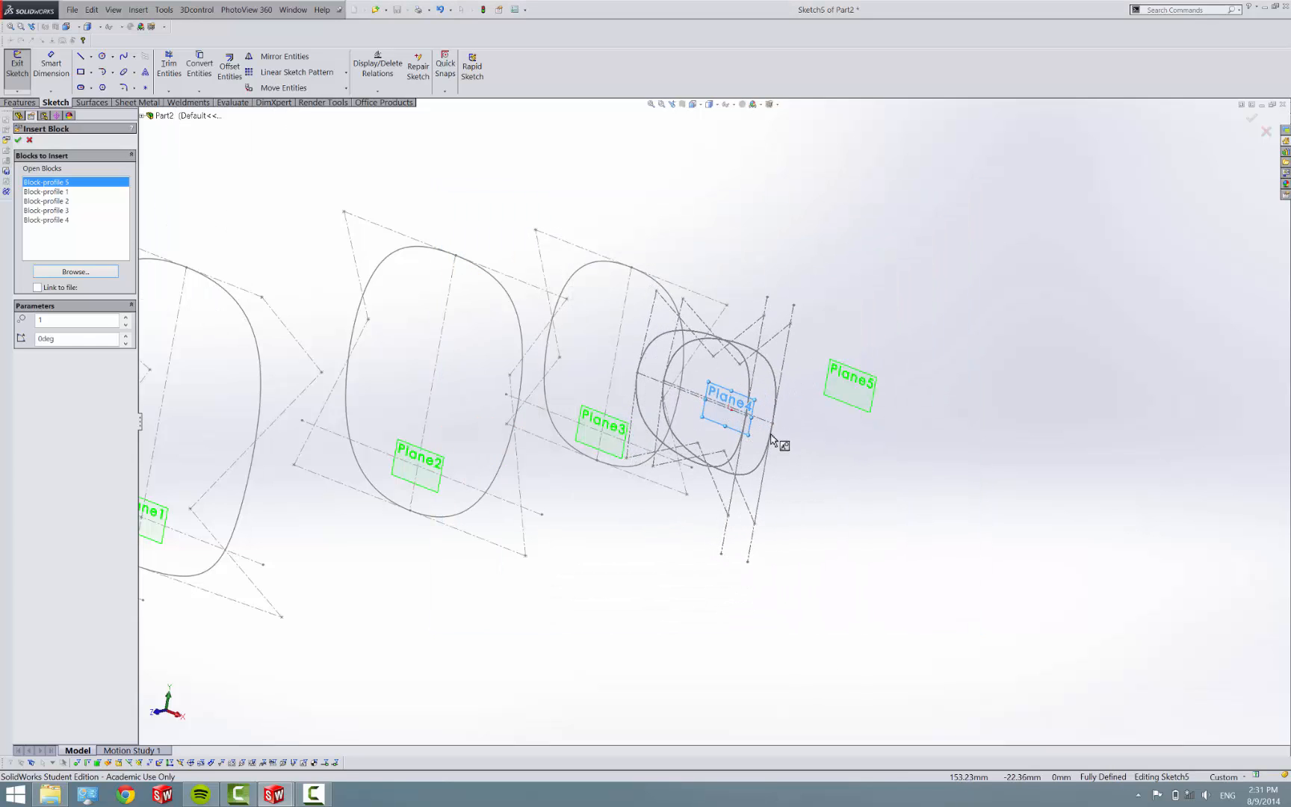
{"action": "key", "text": "Escape"}
Step: Rotate the profile 5 block to an angle of 270° about a point inside its outline
{"action": "scroll", "coordinate": [762, 416], "scroll_direction": "down", "scroll_amount": 4}
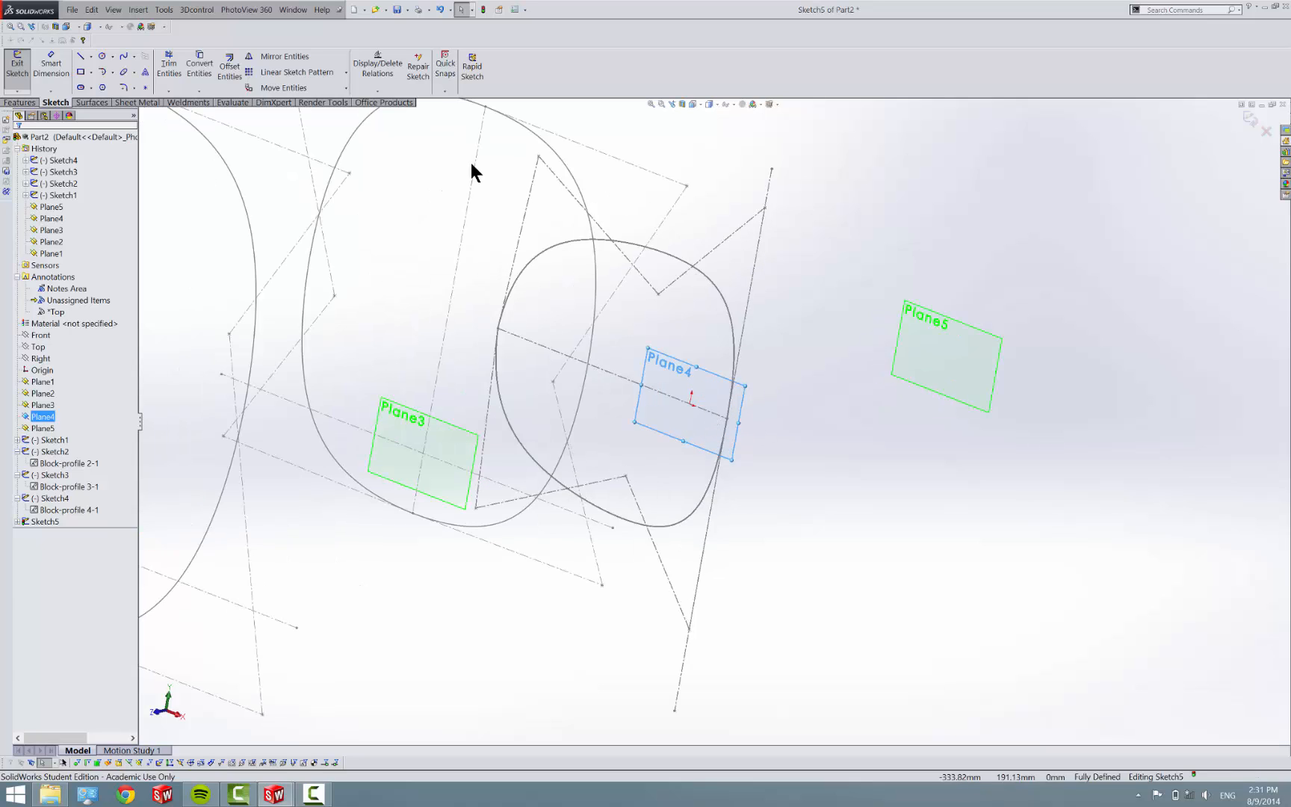
{"action": "left_click", "coordinate": [344, 87]}
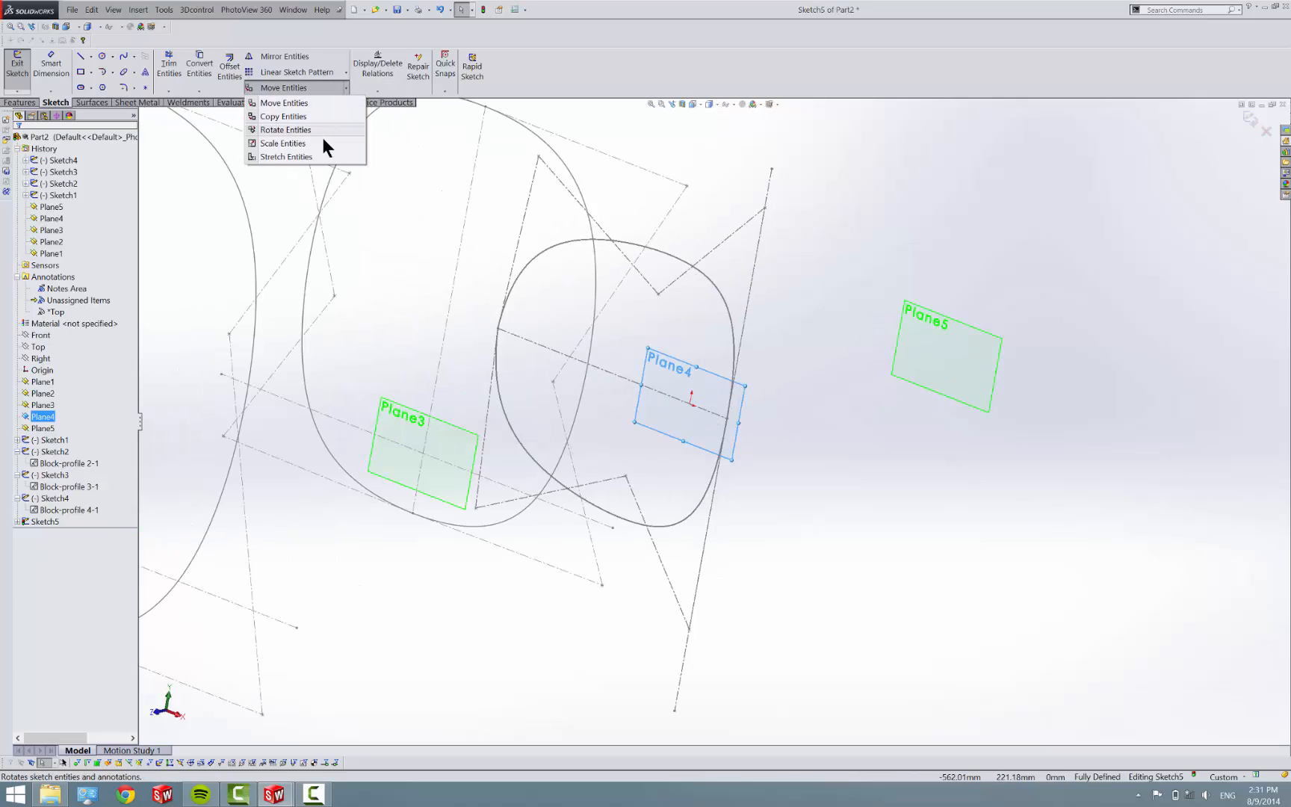
{"action": "left_click", "coordinate": [324, 133]}
{"action": "left_click", "coordinate": [674, 256]}
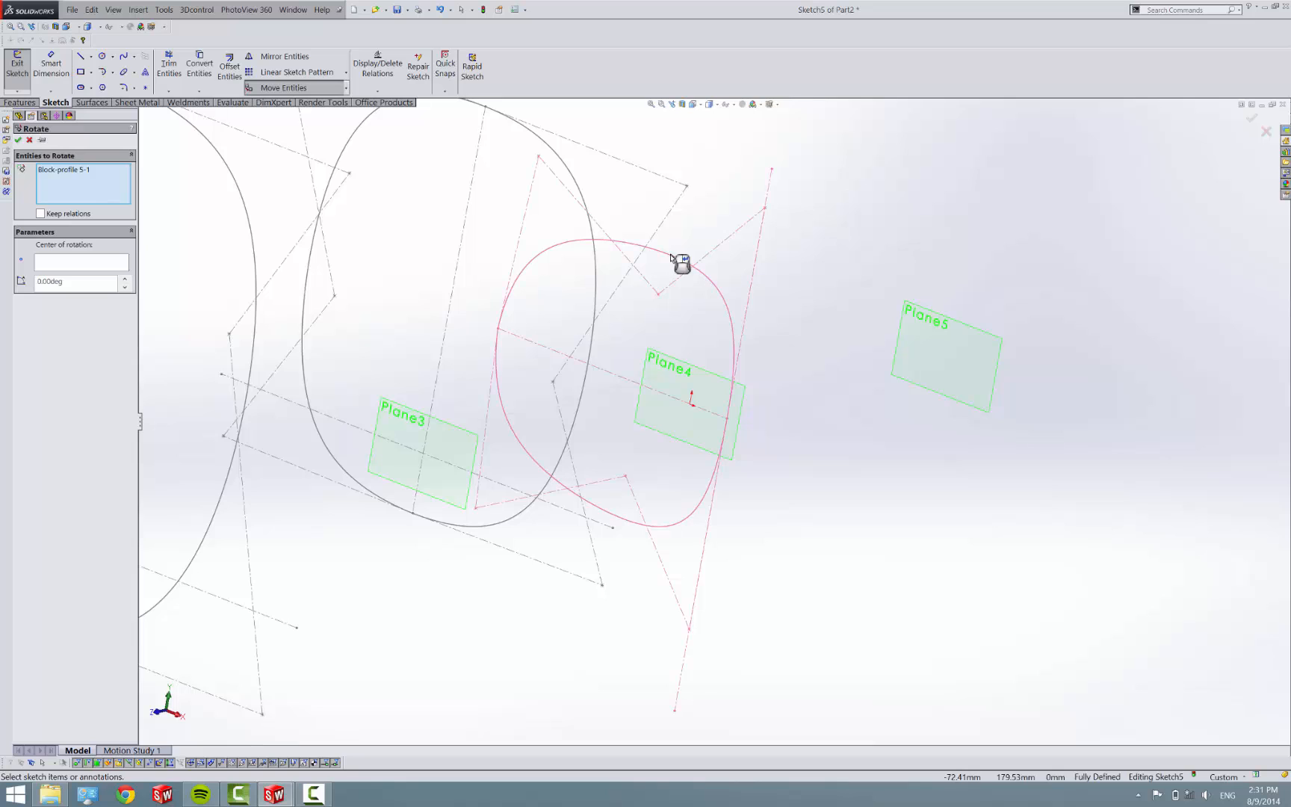
{"action": "left_click", "coordinate": [112, 259]}
{"action": "left_click", "coordinate": [631, 334]}
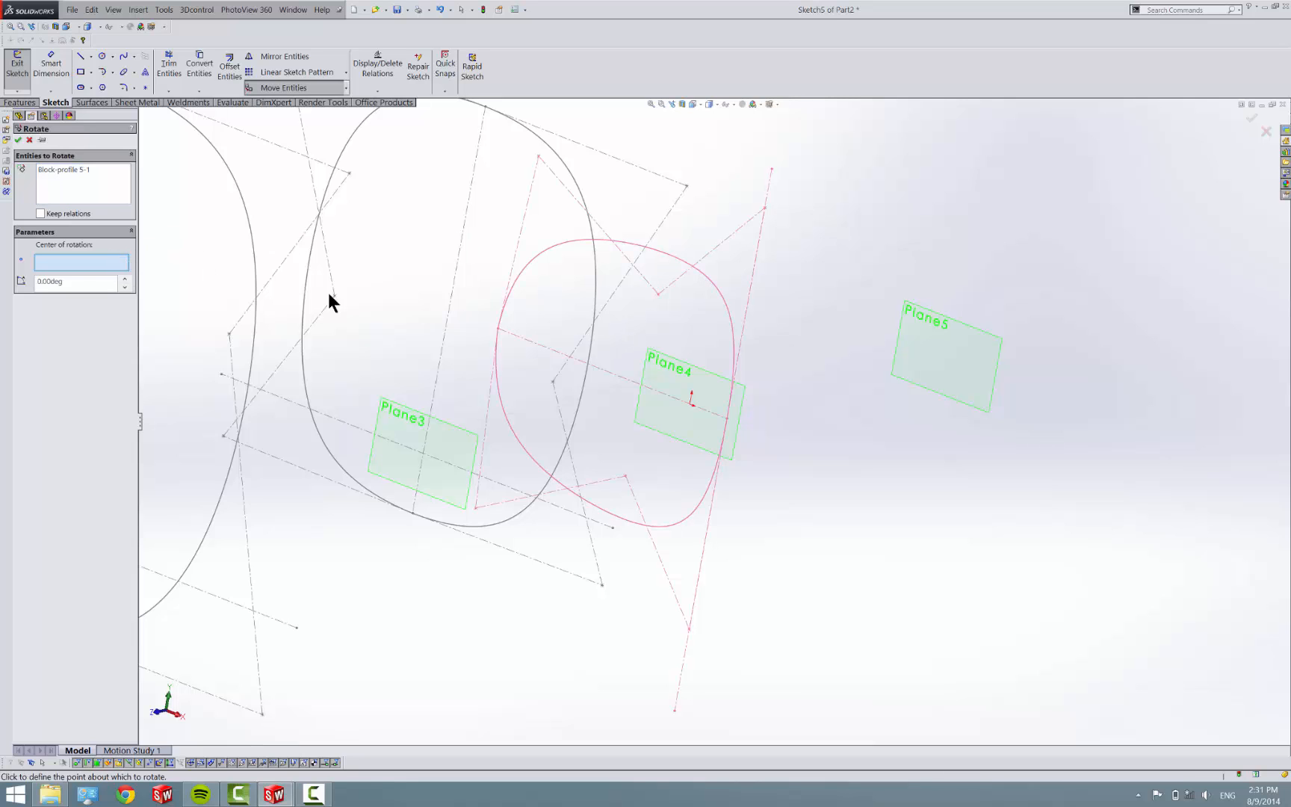
{"action": "left_click", "coordinate": [112, 268]}
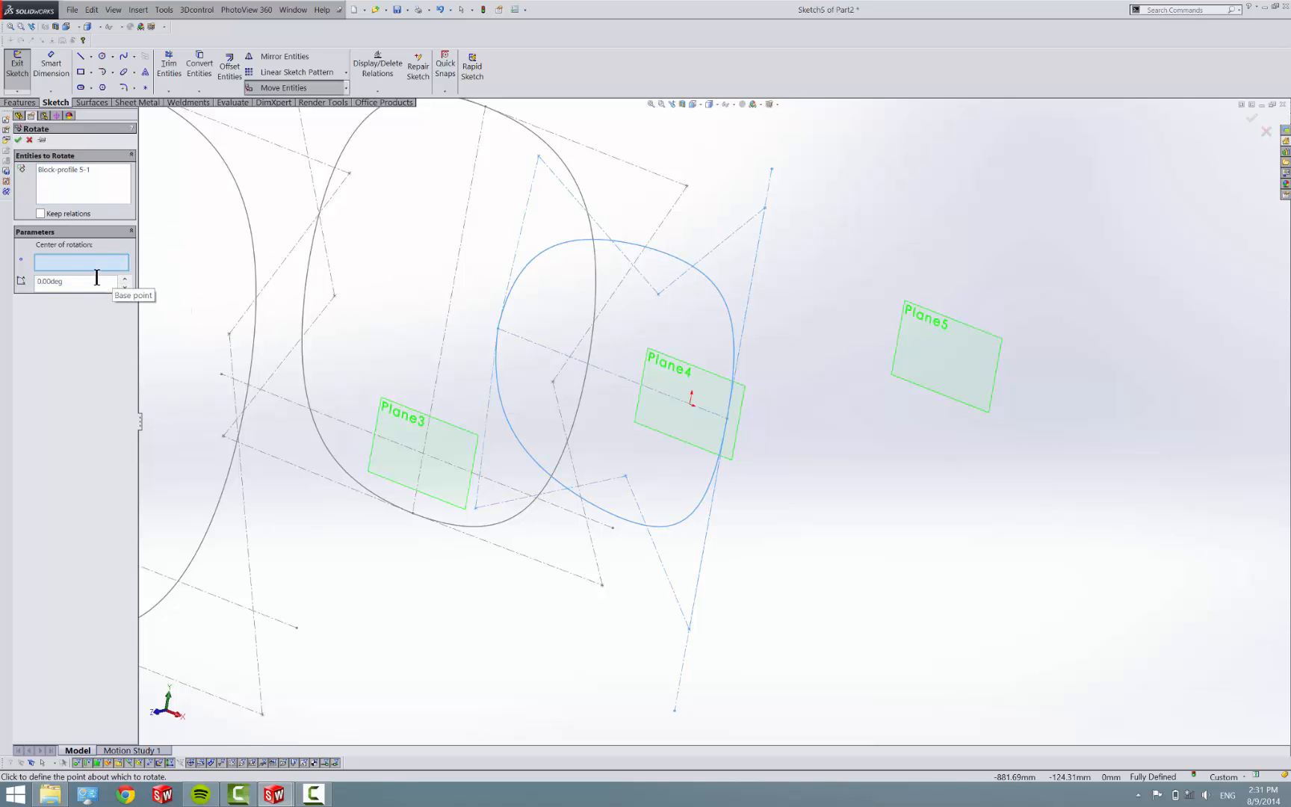
{"action": "left_click", "coordinate": [610, 338]}
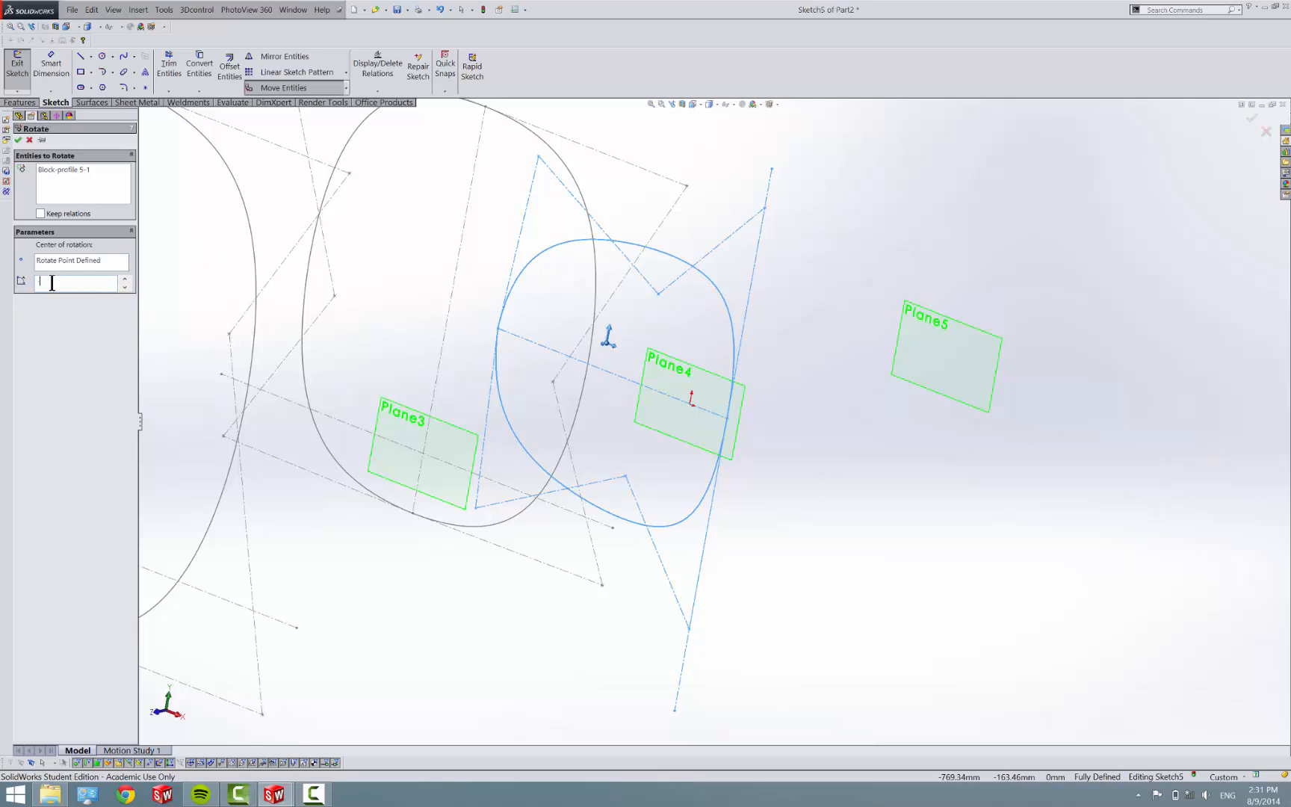
{"action": "key", "text": "Return"}
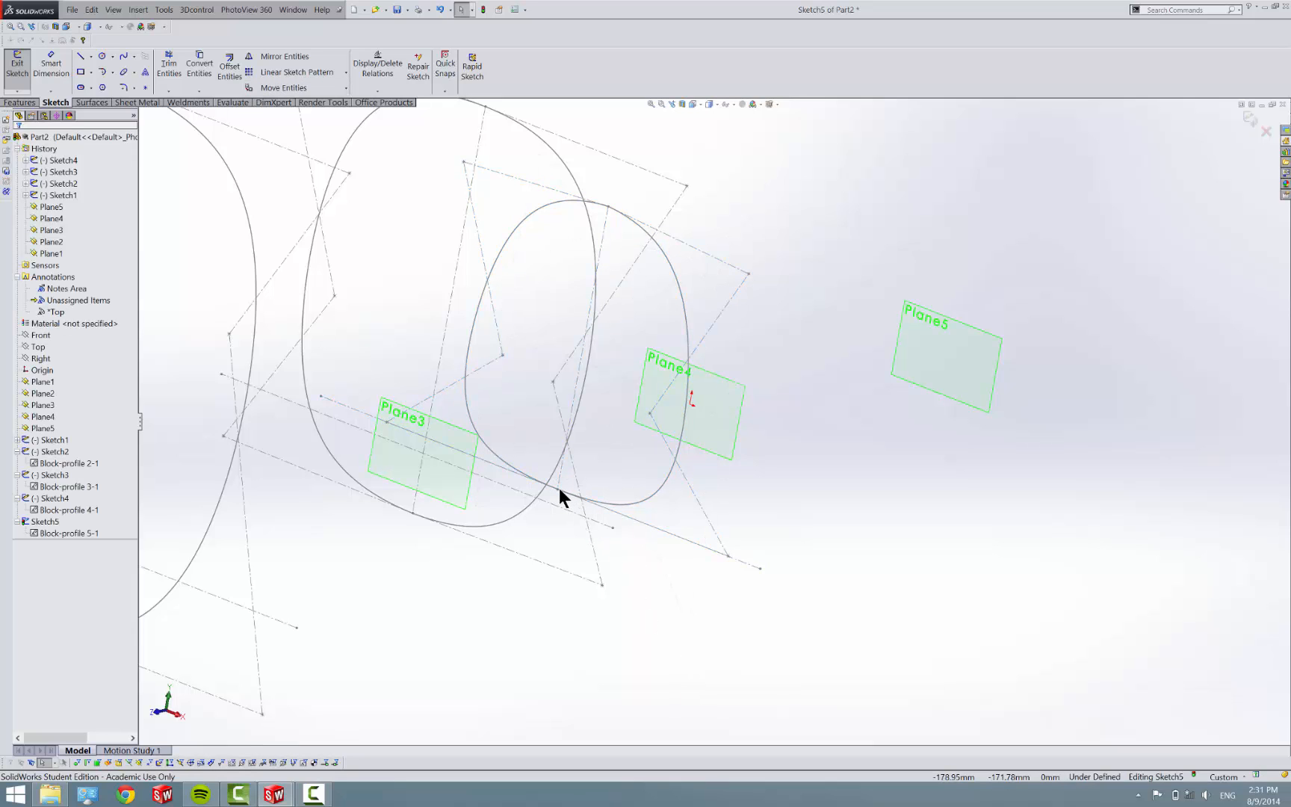
Step: Move the profile 5 block so the lower end of its centerline is coincident with the origin on Plane4, and exit the sketch
{"action": "mouse_move", "coordinate": [559, 489]}
{"action": "left_mouse_down"}
{"action": "mouse_move", "coordinate": [611, 473]}
{"action": "mouse_move", "coordinate": [690, 404]}
{"action": "left_mouse_up"}
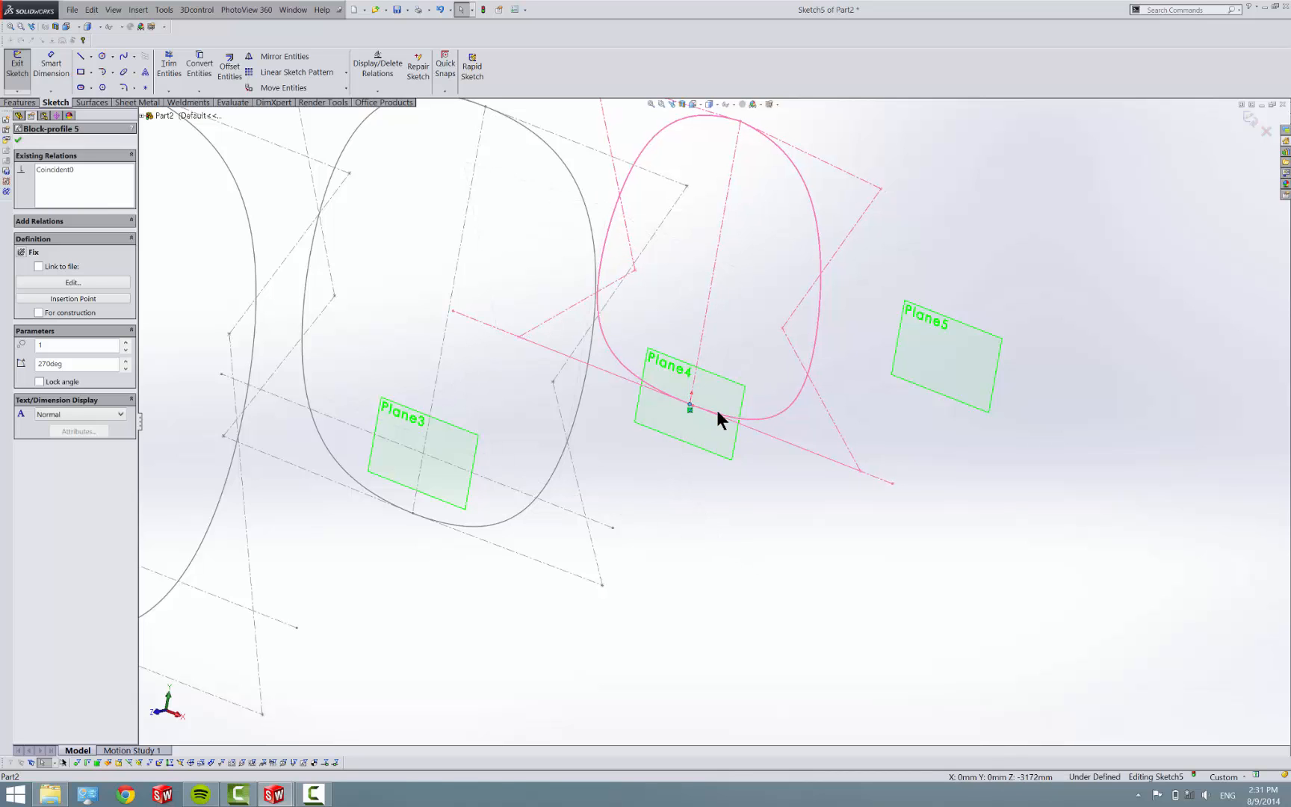
{"action": "left_click", "coordinate": [16, 65]}
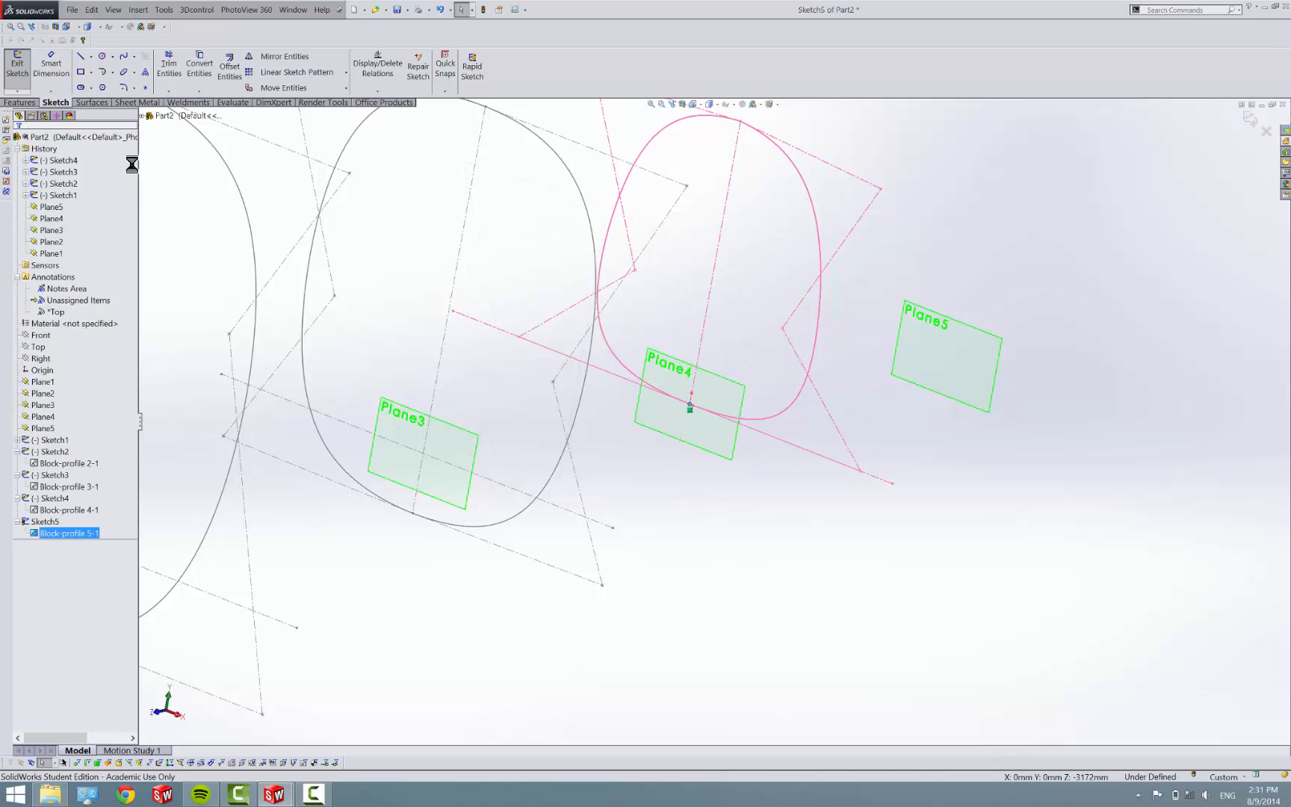
Step: Start a new sketch on Plane5
{"action": "mouse_move", "coordinate": [729, 528]}
{"action": "middle_mouse_down"}
{"action": "mouse_move", "coordinate": [435, 533]}
{"action": "mouse_move", "coordinate": [824, 424]}
{"action": "mouse_move", "coordinate": [733, 373]}
{"action": "middle_mouse_up"}
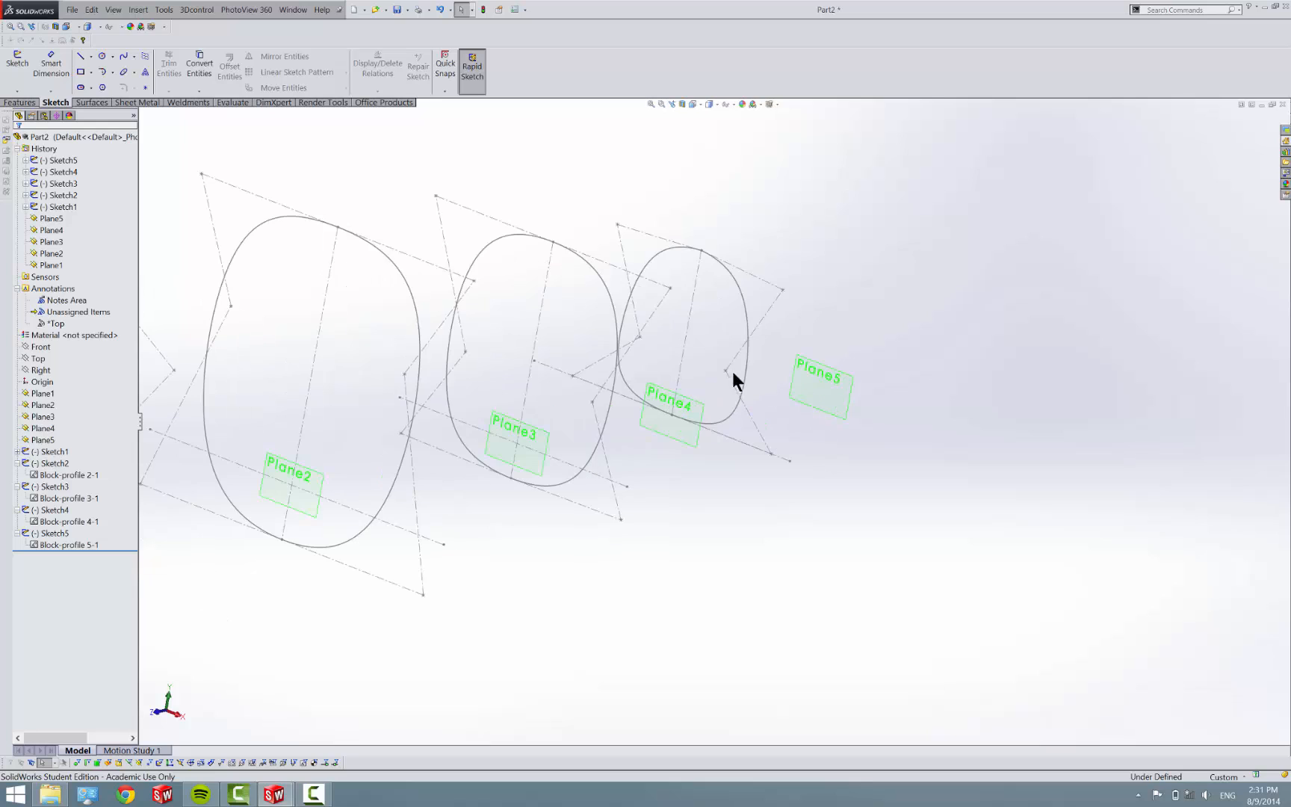
{"action": "left_click", "coordinate": [147, 15]}
{"action": "mouse_move", "coordinate": [153, 26]}
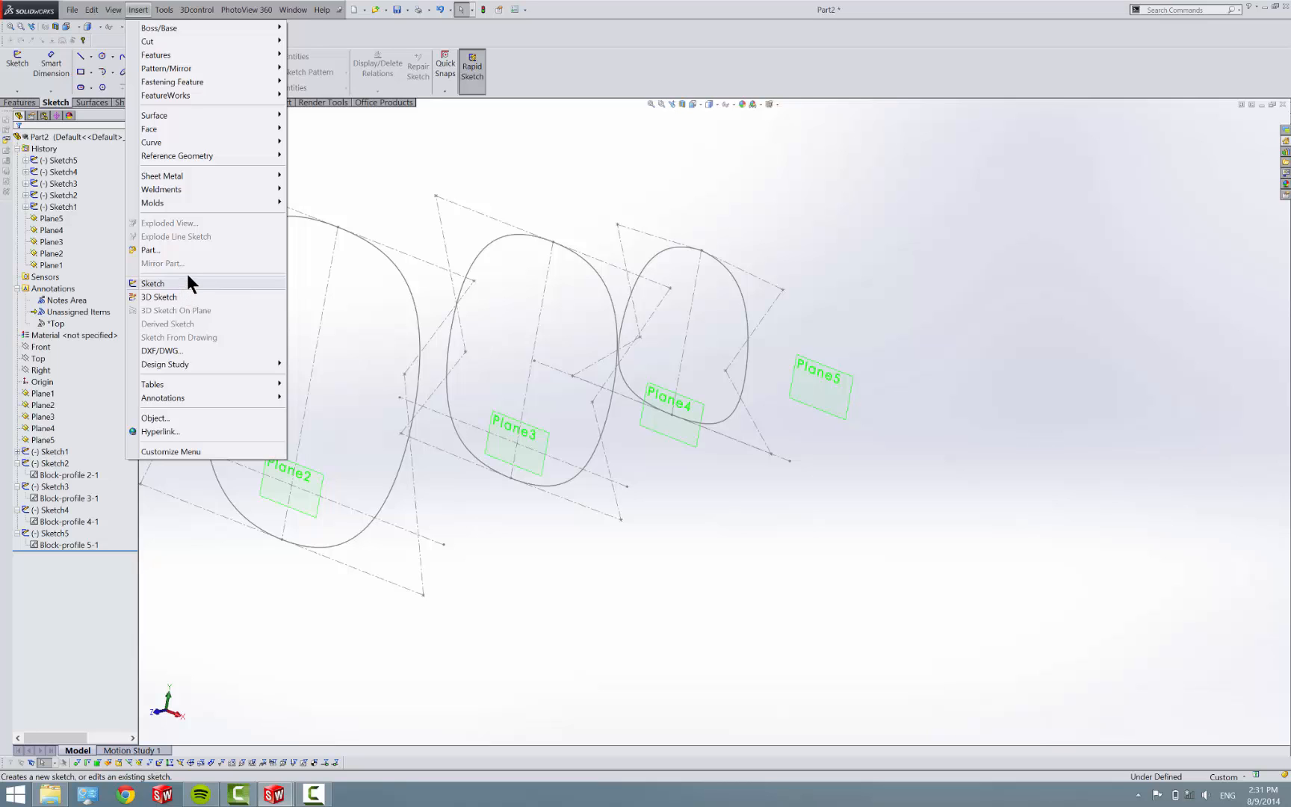
{"action": "left_click", "coordinate": [880, 318]}
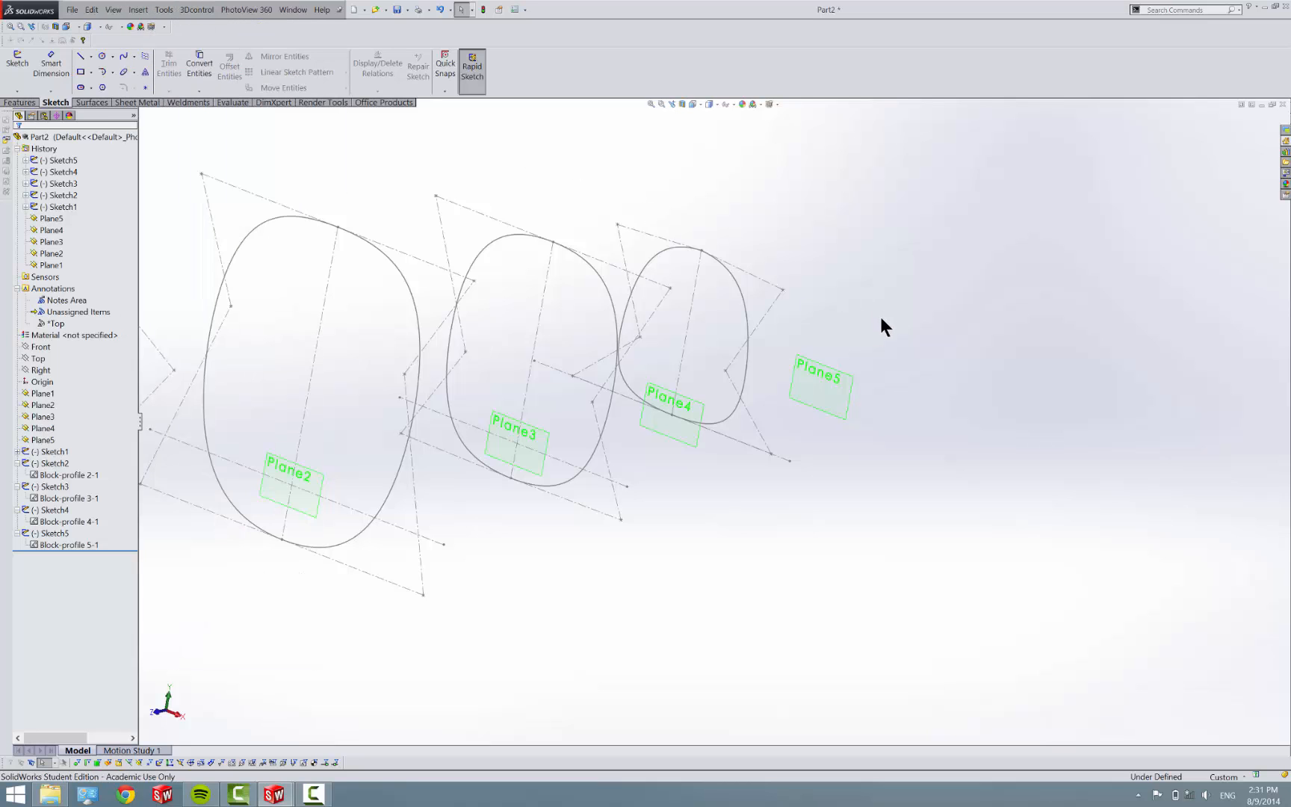
{"action": "left_click", "coordinate": [818, 405]}
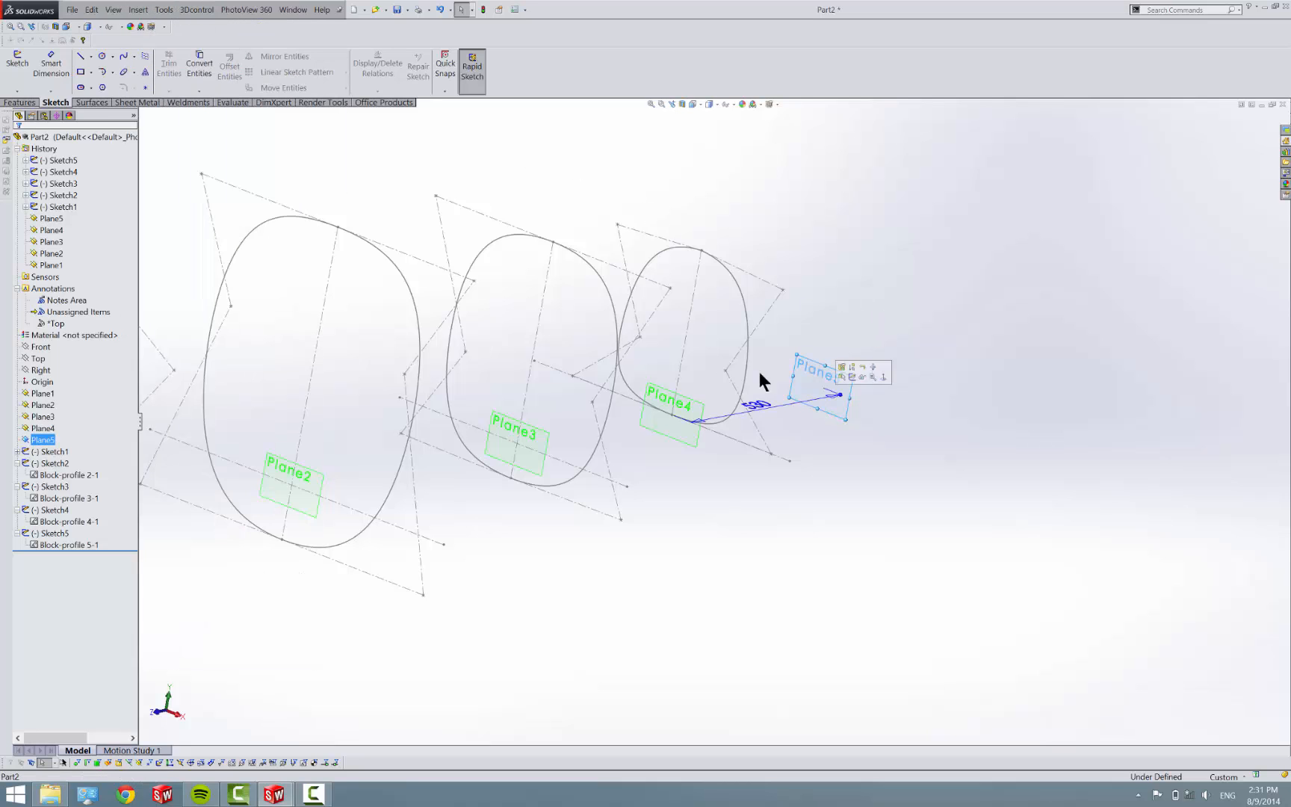
{"action": "left_click", "coordinate": [17, 74]}
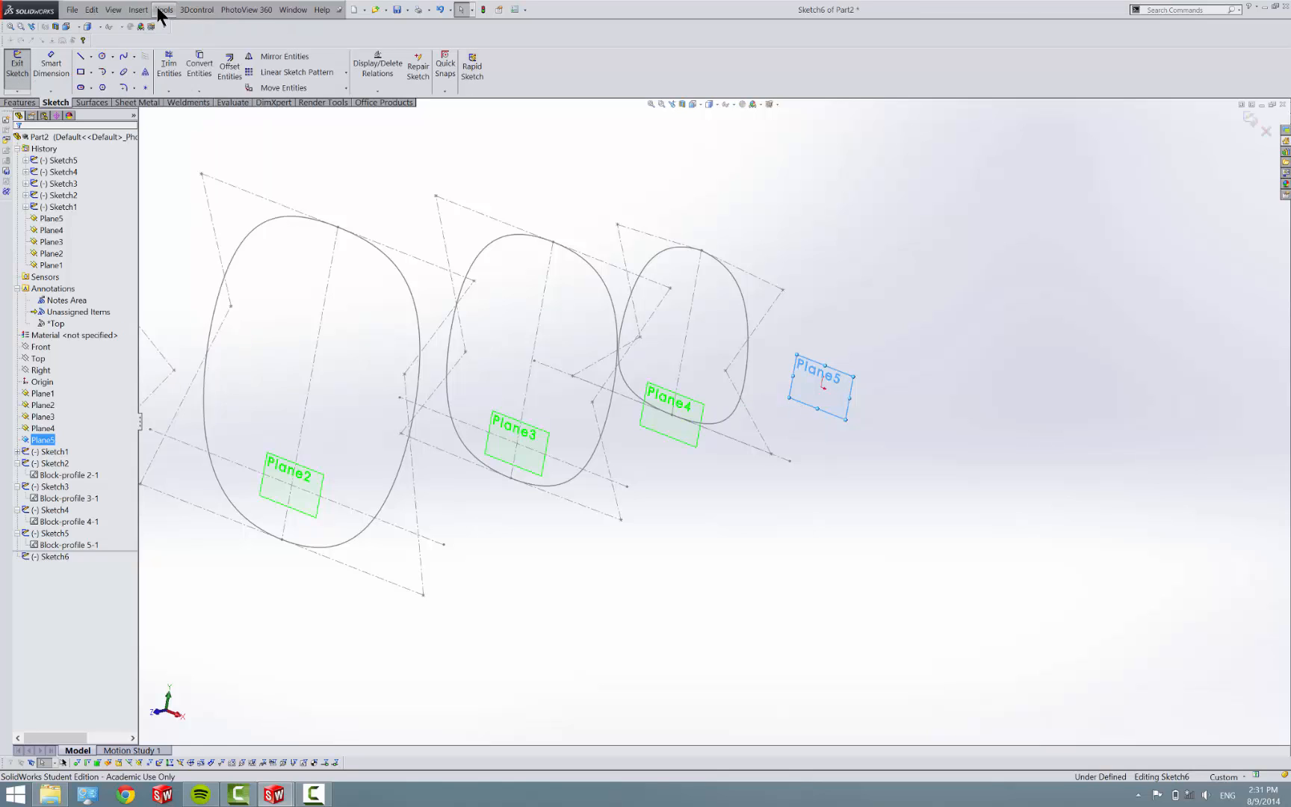
Step: Insert the block profile 6.SLDBLK from the Cessna Plane nacelle folder once near Plane5
{"action": "left_click", "coordinate": [162, 10]}
{"action": "mouse_move", "coordinate": [284, 356]}
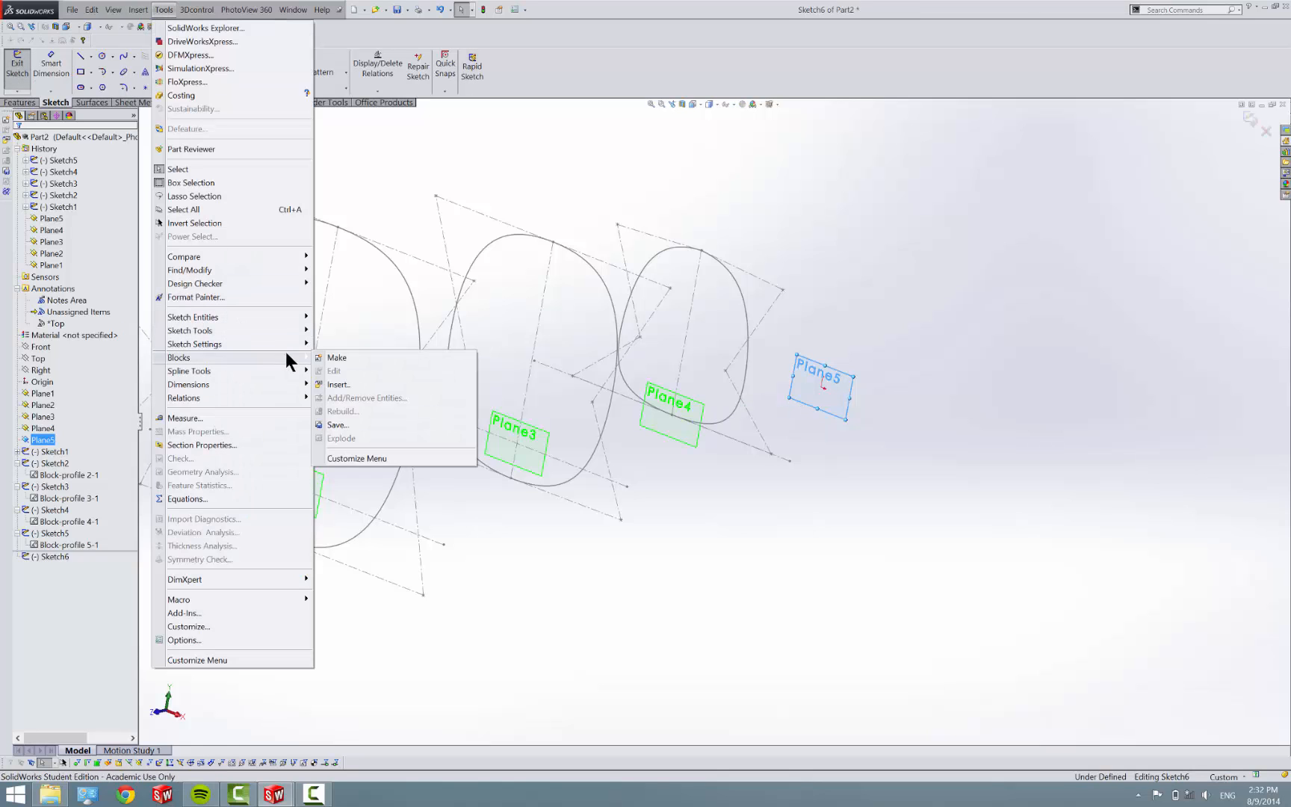
{"action": "left_click", "coordinate": [350, 382]}
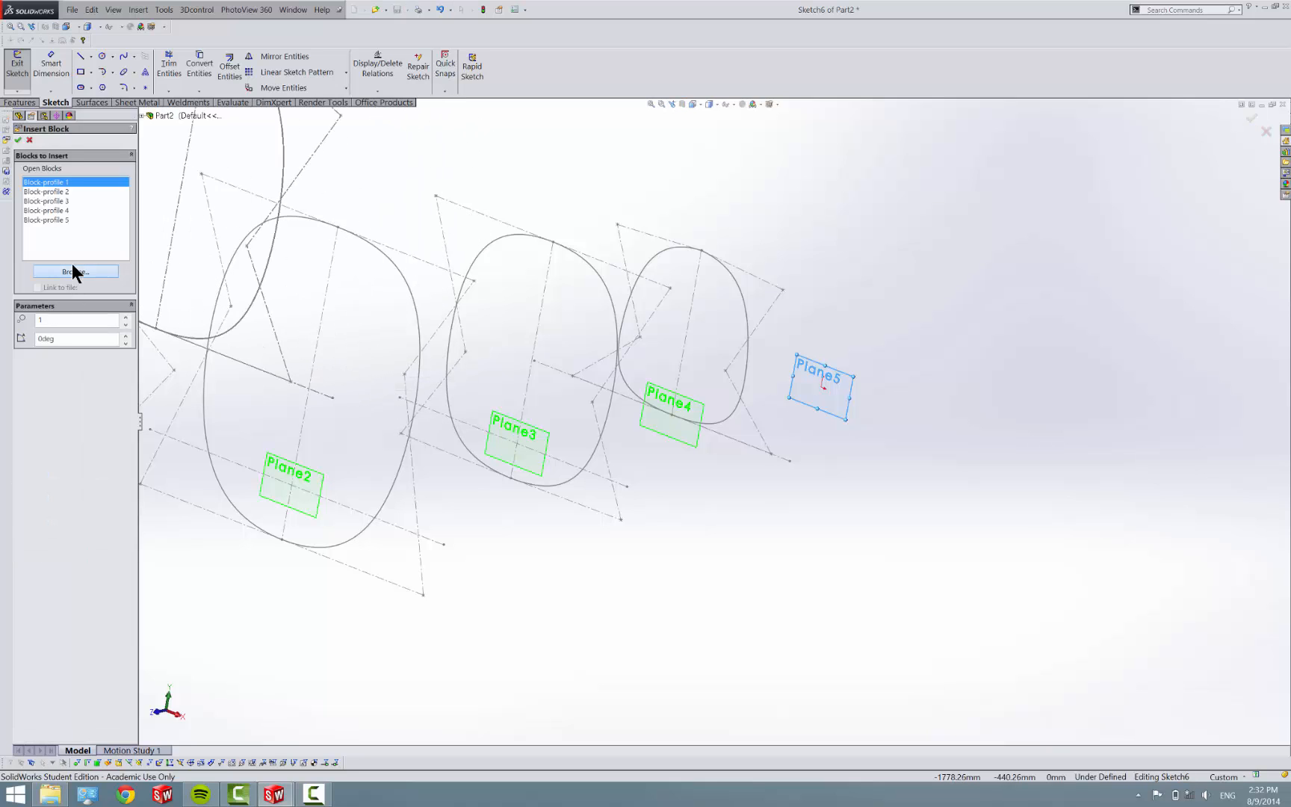
{"action": "left_click", "coordinate": [72, 269]}
{"action": "left_click", "coordinate": [512, 254]}
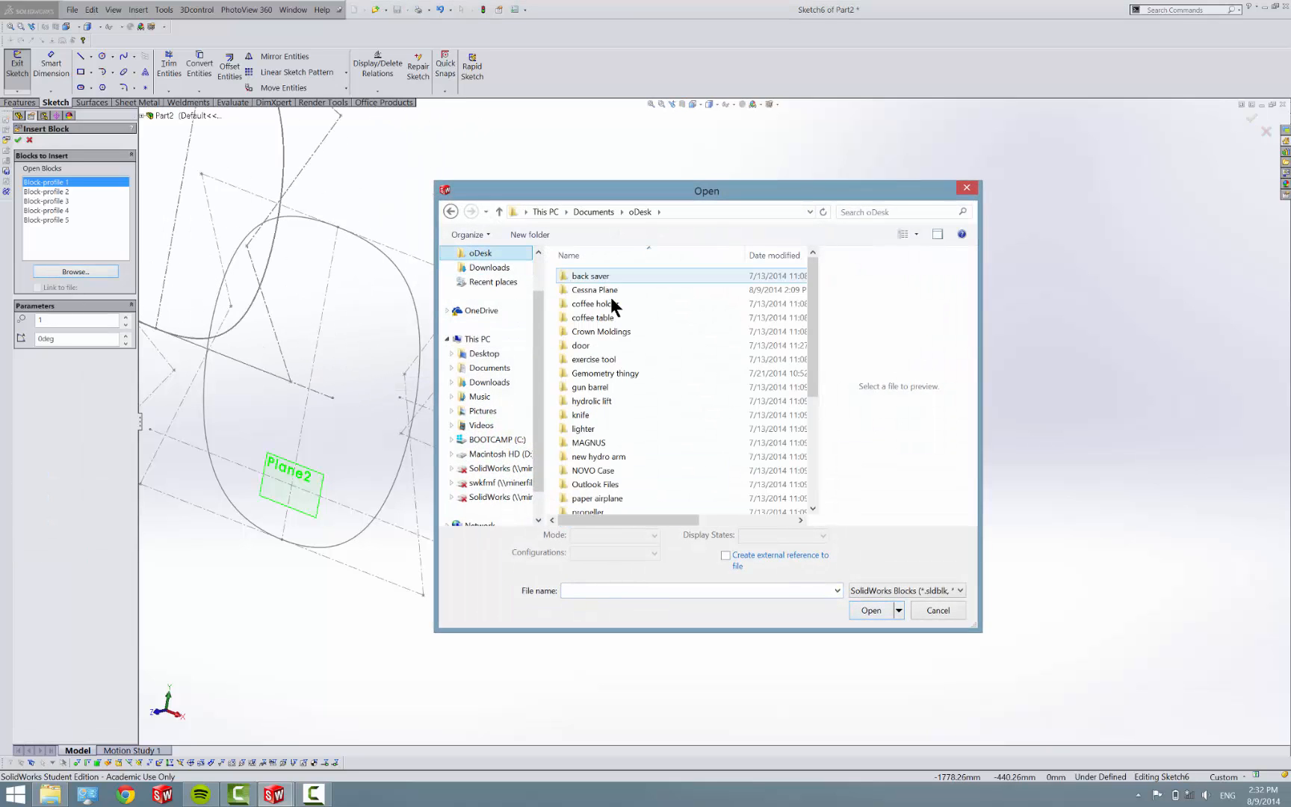
{"action": "double_click", "coordinate": [616, 289]}
{"action": "double_click", "coordinate": [616, 300]}
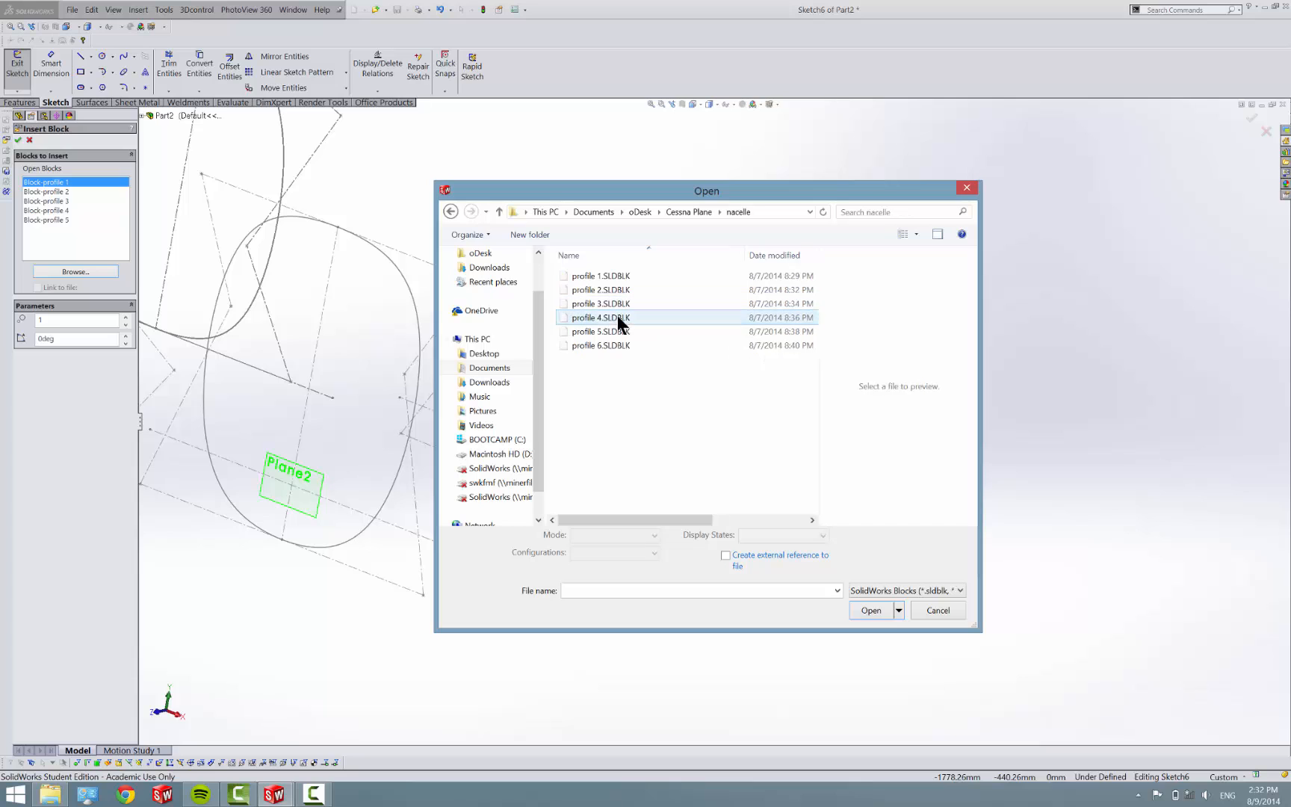
{"action": "left_click", "coordinate": [604, 346]}
{"action": "left_click", "coordinate": [889, 611]}
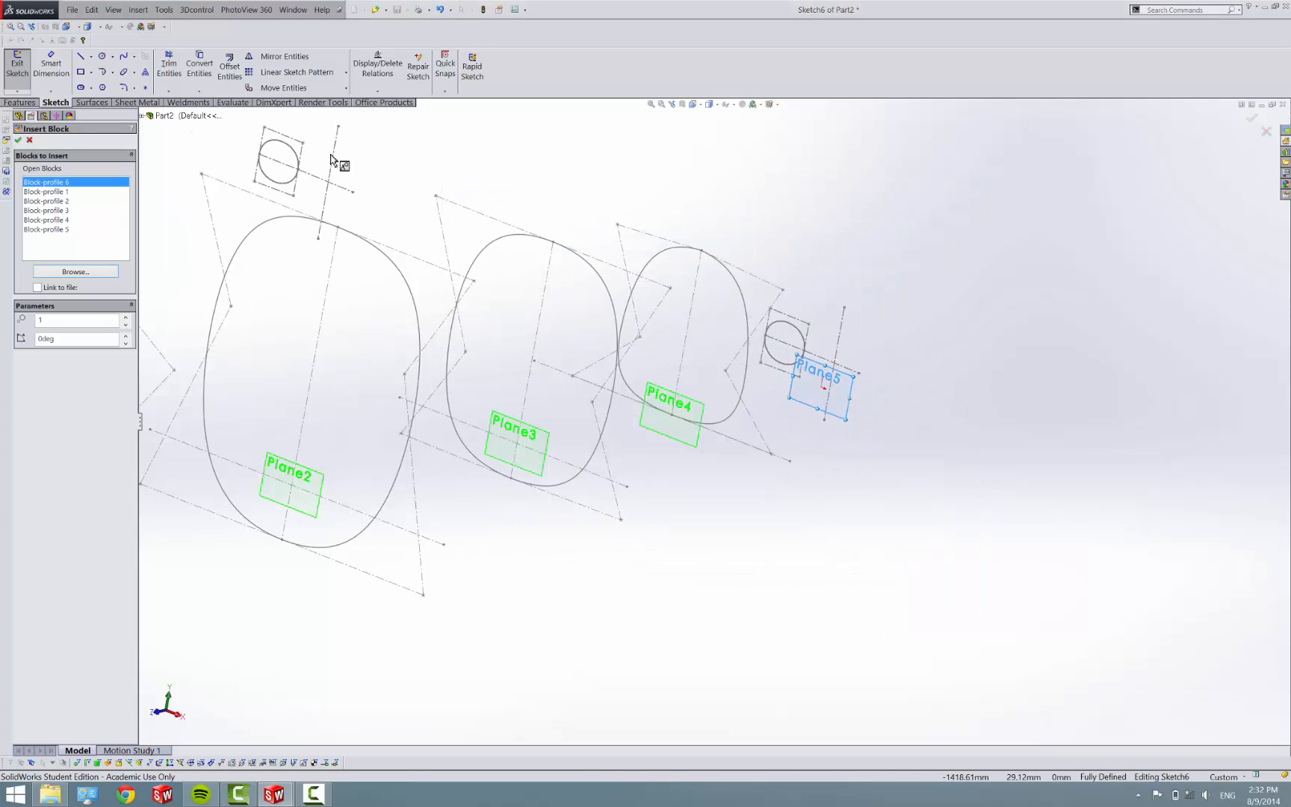
{"action": "key", "text": "Escape"}
Step: Rotate the profile 6 block by -90° about a point above Plane5
{"action": "left_click", "coordinate": [347, 86]}
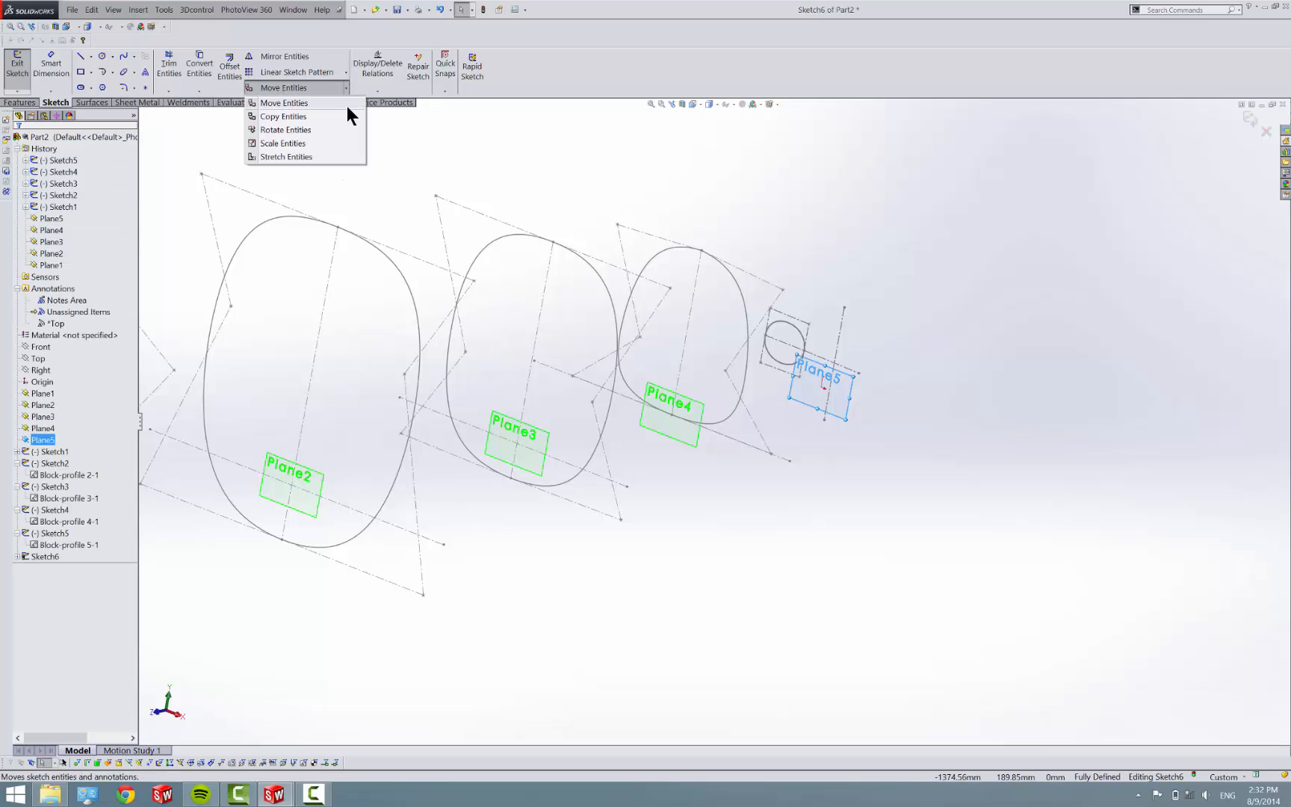
{"action": "left_click", "coordinate": [349, 128]}
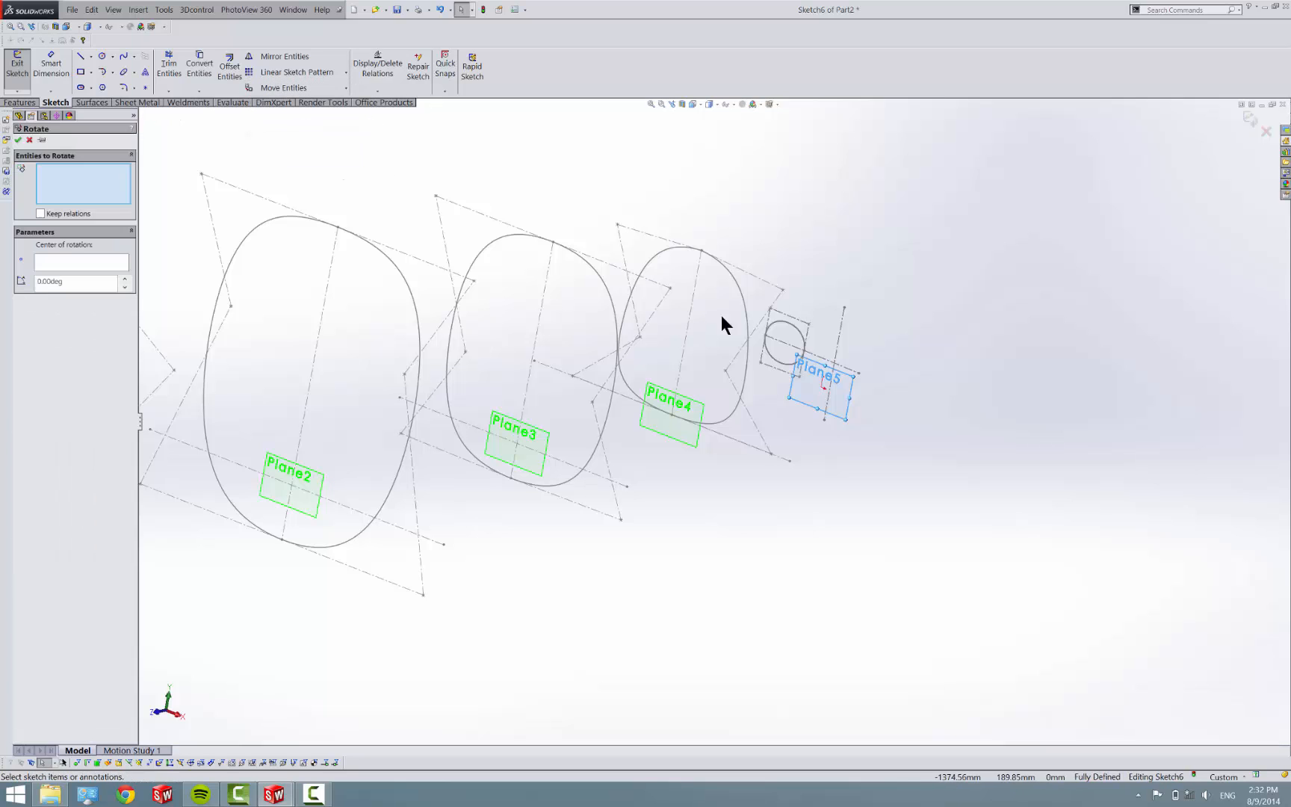
{"action": "left_click", "coordinate": [803, 337]}
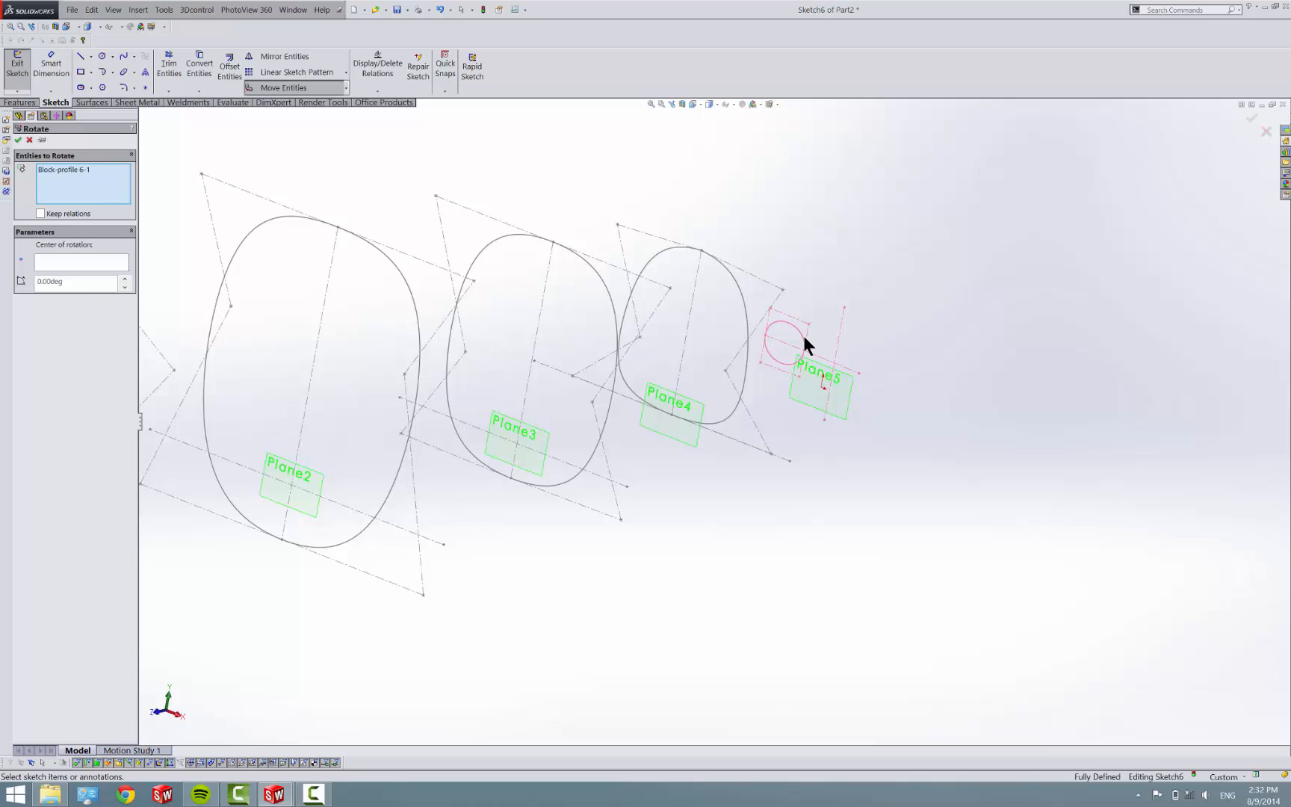
{"action": "left_click", "coordinate": [112, 264]}
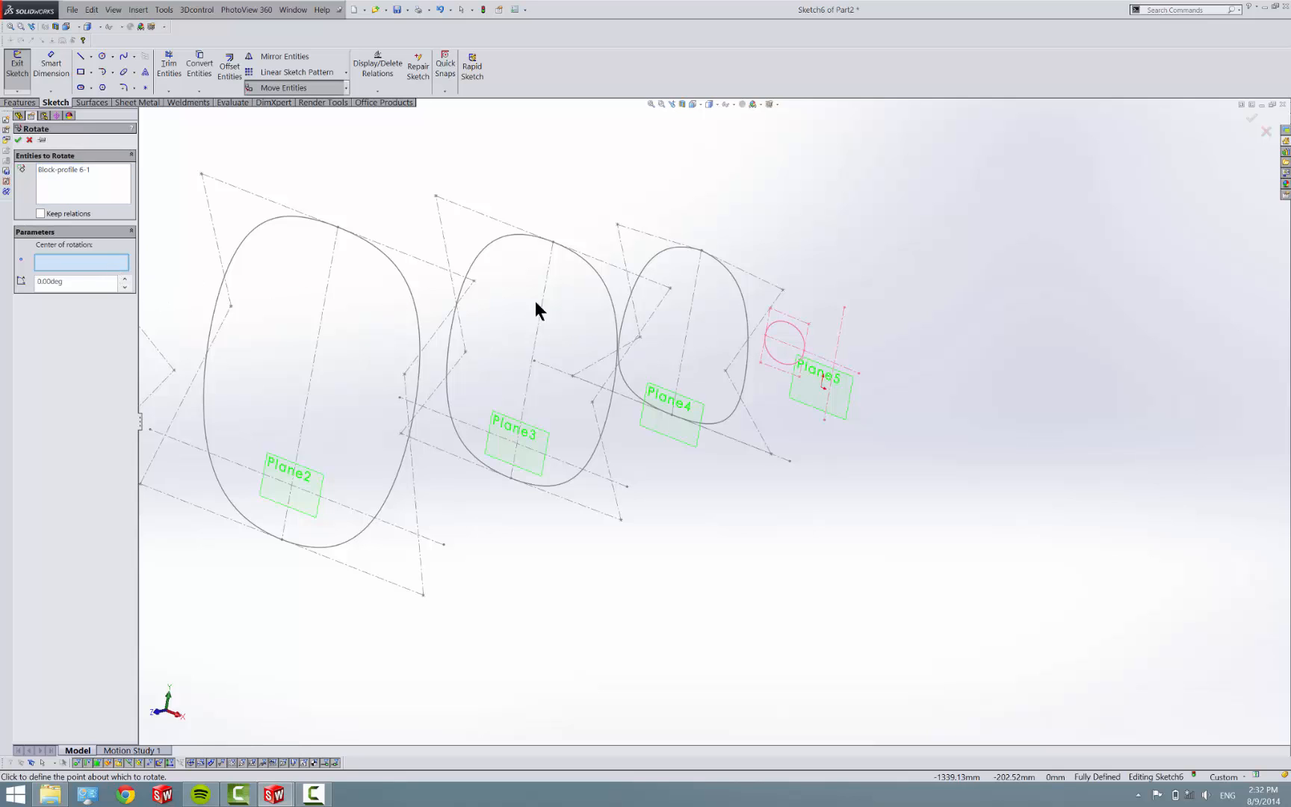
{"action": "left_click", "coordinate": [672, 291]}
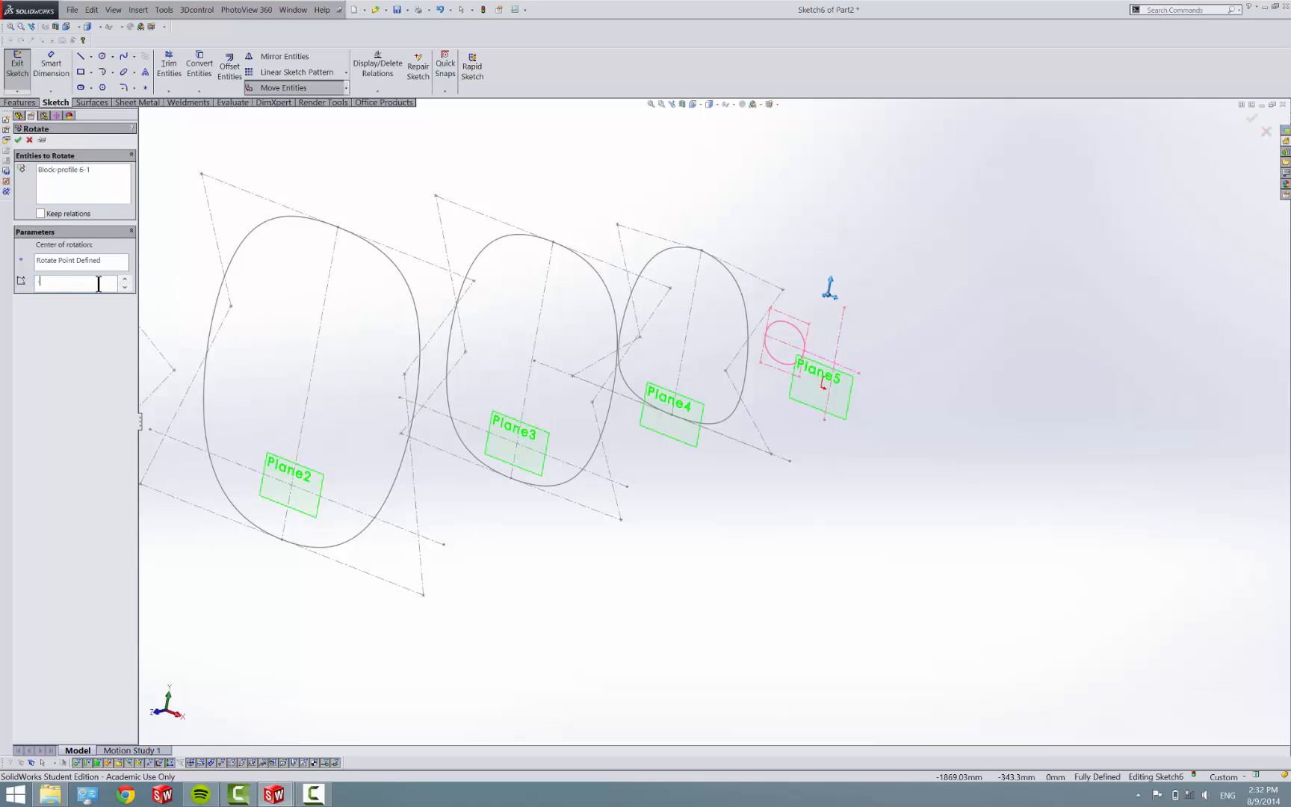
{"action": "type", "text": "-90"}
{"action": "key", "text": "Return"}
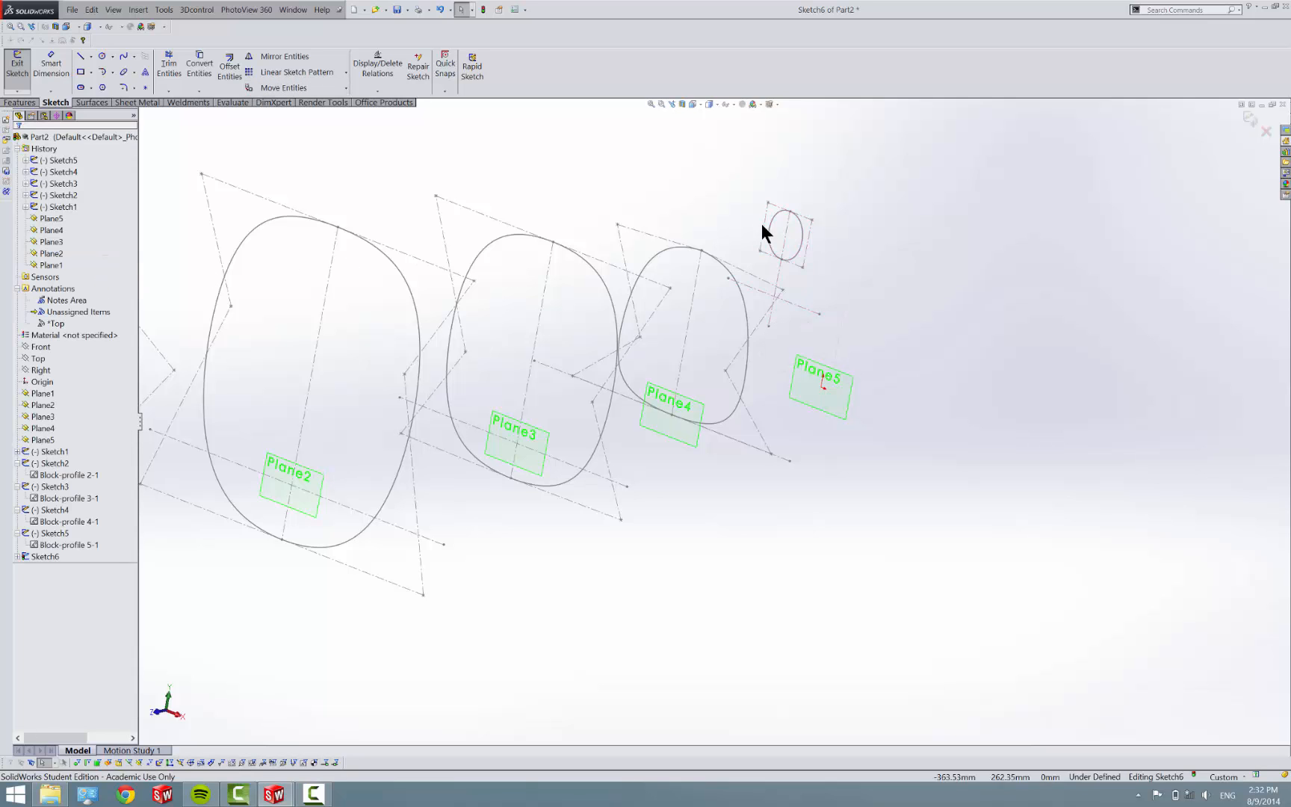
Step: Edit the profile 6 block, make the point beside the centerline crossing coincident with the long centerline, and exit block editing
{"action": "double_click", "coordinate": [773, 293]}
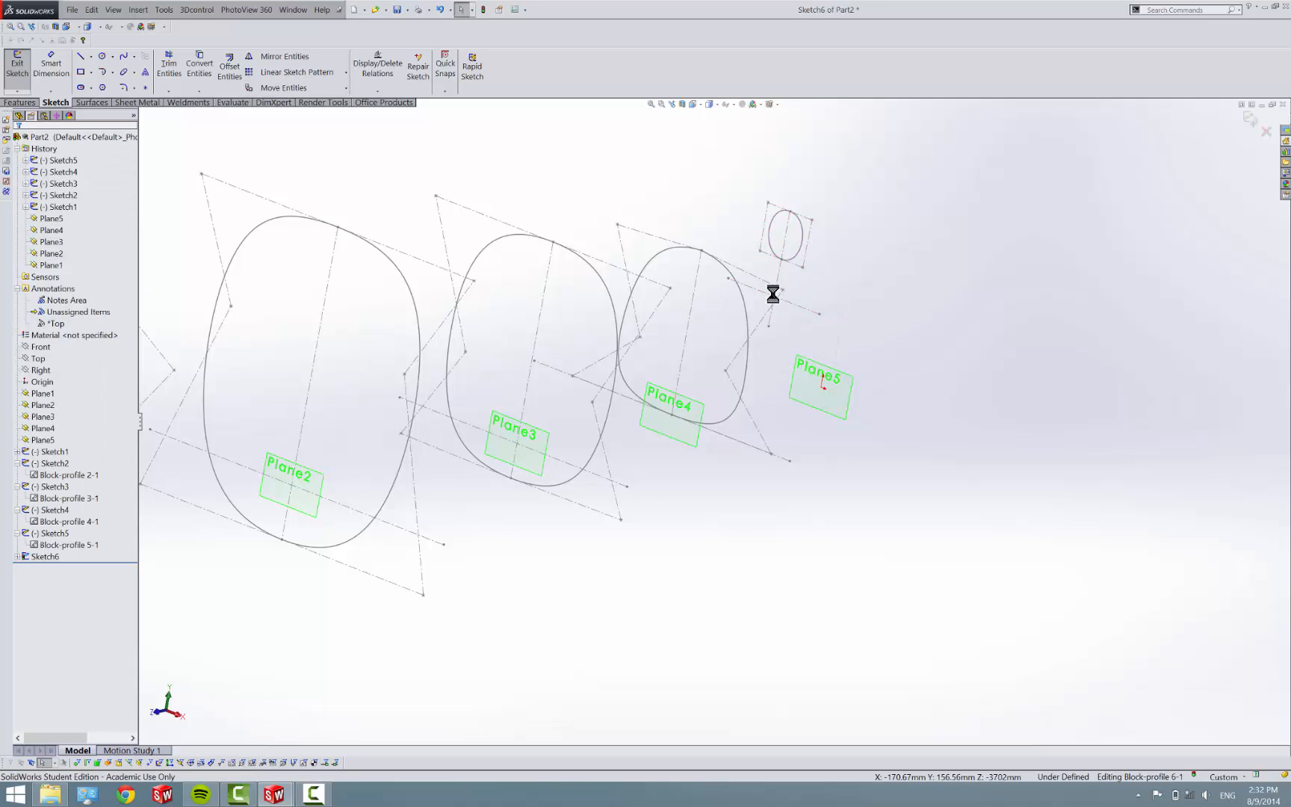
{"action": "scroll", "coordinate": [761, 318], "scroll_direction": "down", "scroll_amount": 2}
{"action": "scroll", "coordinate": [761, 345], "scroll_direction": "down", "scroll_amount": 4}
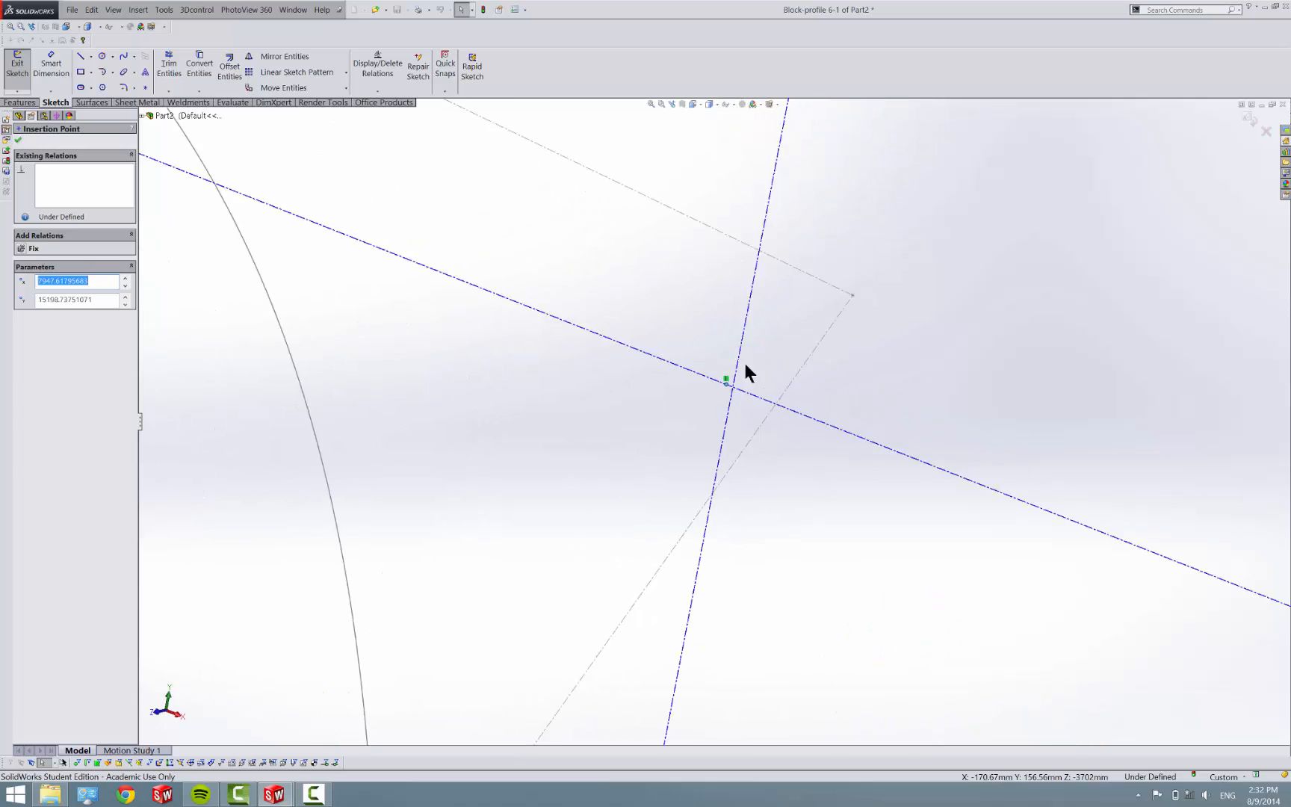
{"action": "left_click", "coordinate": [721, 402], "text": "ctrl"}
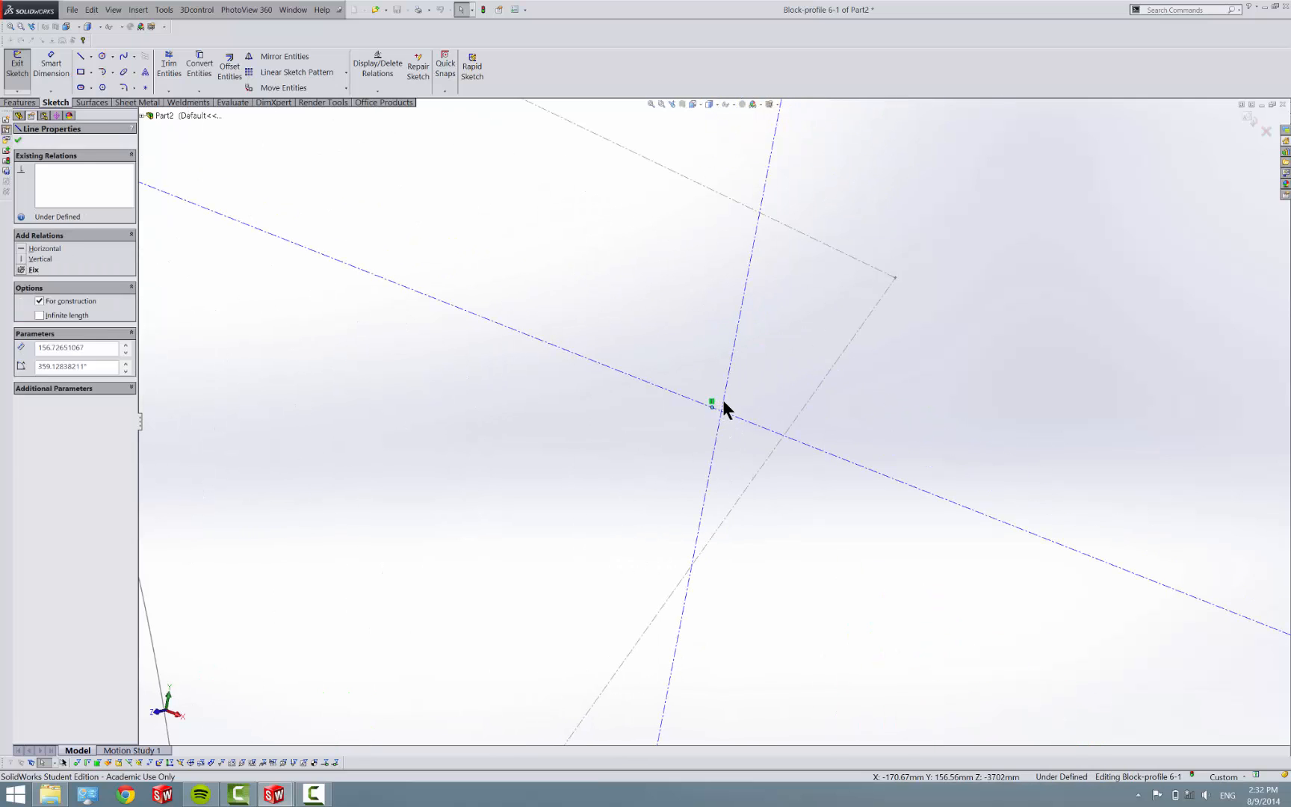
{"action": "left_click", "coordinate": [38, 333]}
{"action": "left_click", "coordinate": [345, 477]}
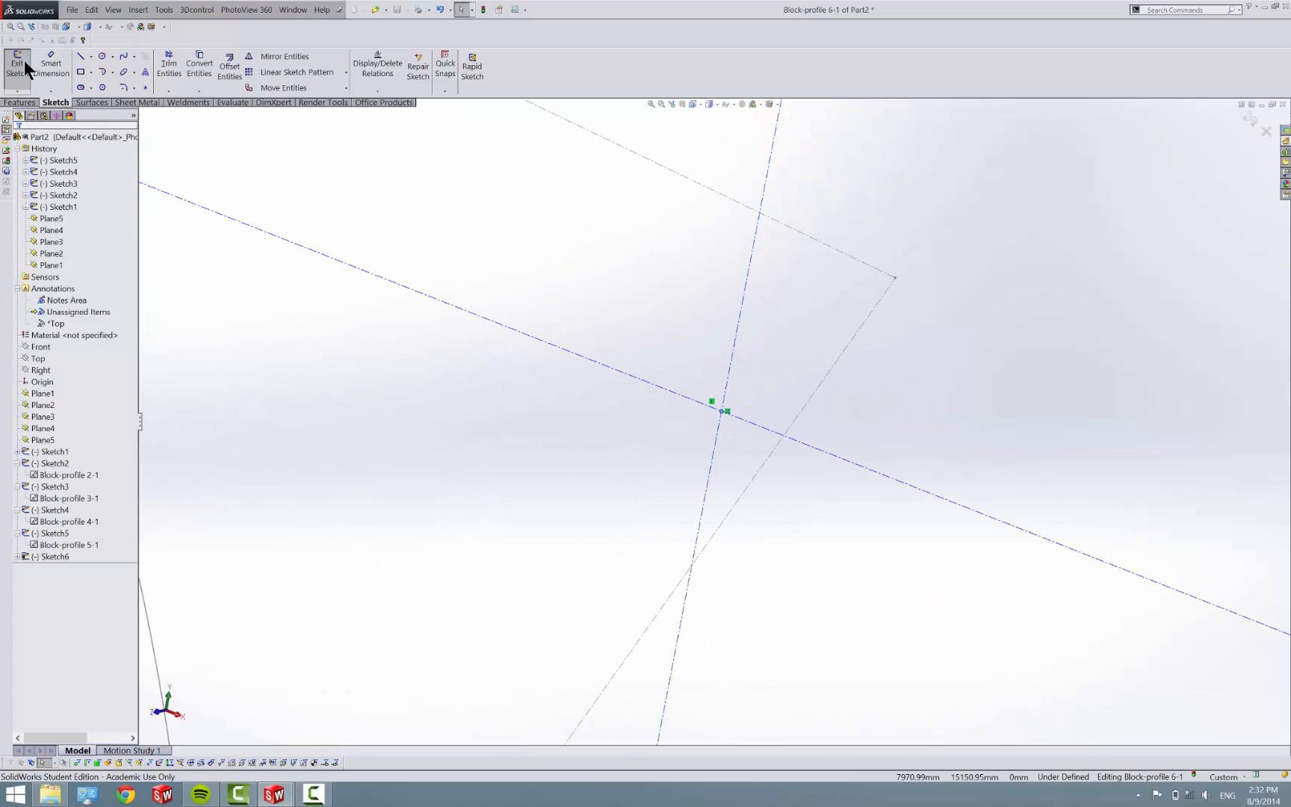
{"action": "left_click", "coordinate": [17, 65]}
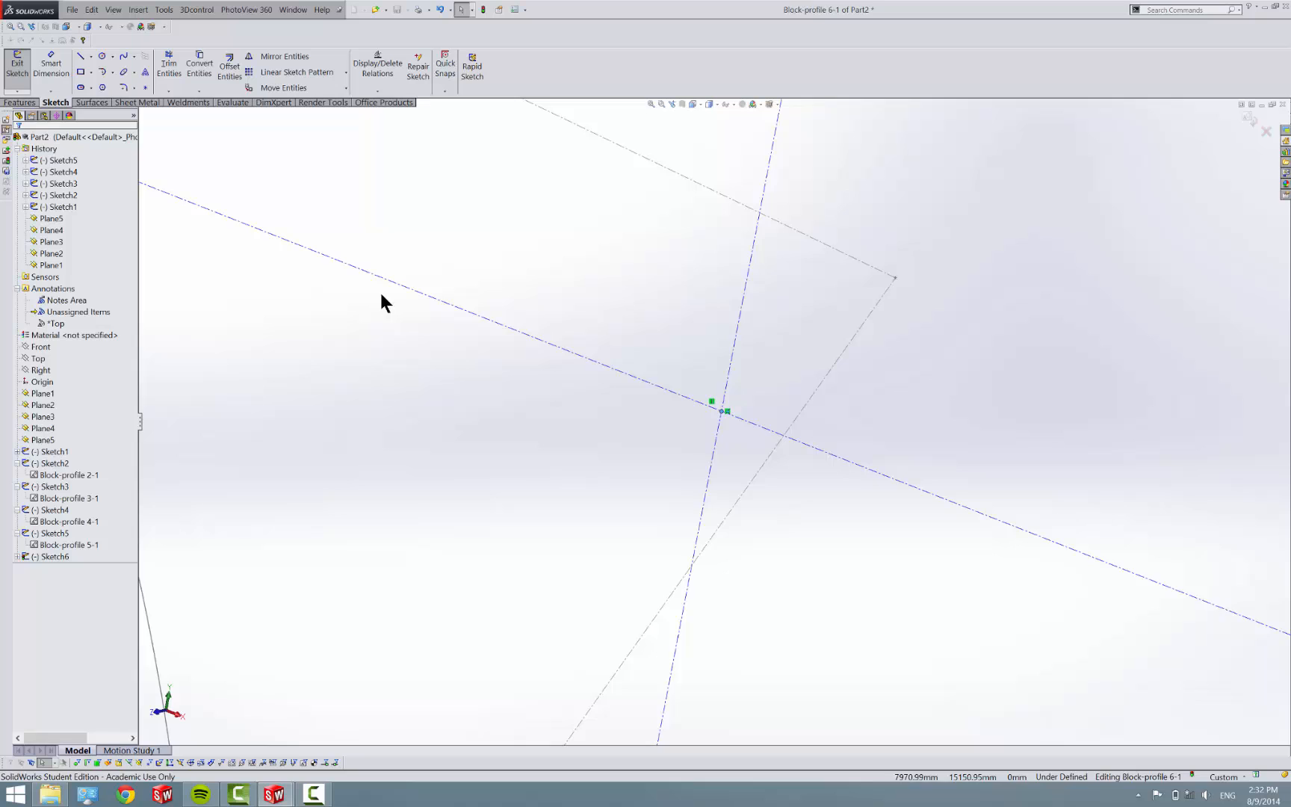
Step: Move the profile 6 block so its centerline crossing is coincident with the origin on Plane5, and exit the sketch
{"action": "left_click", "coordinate": [722, 410]}
{"action": "scroll", "coordinate": [722, 411], "scroll_direction": "up", "scroll_amount": 6}
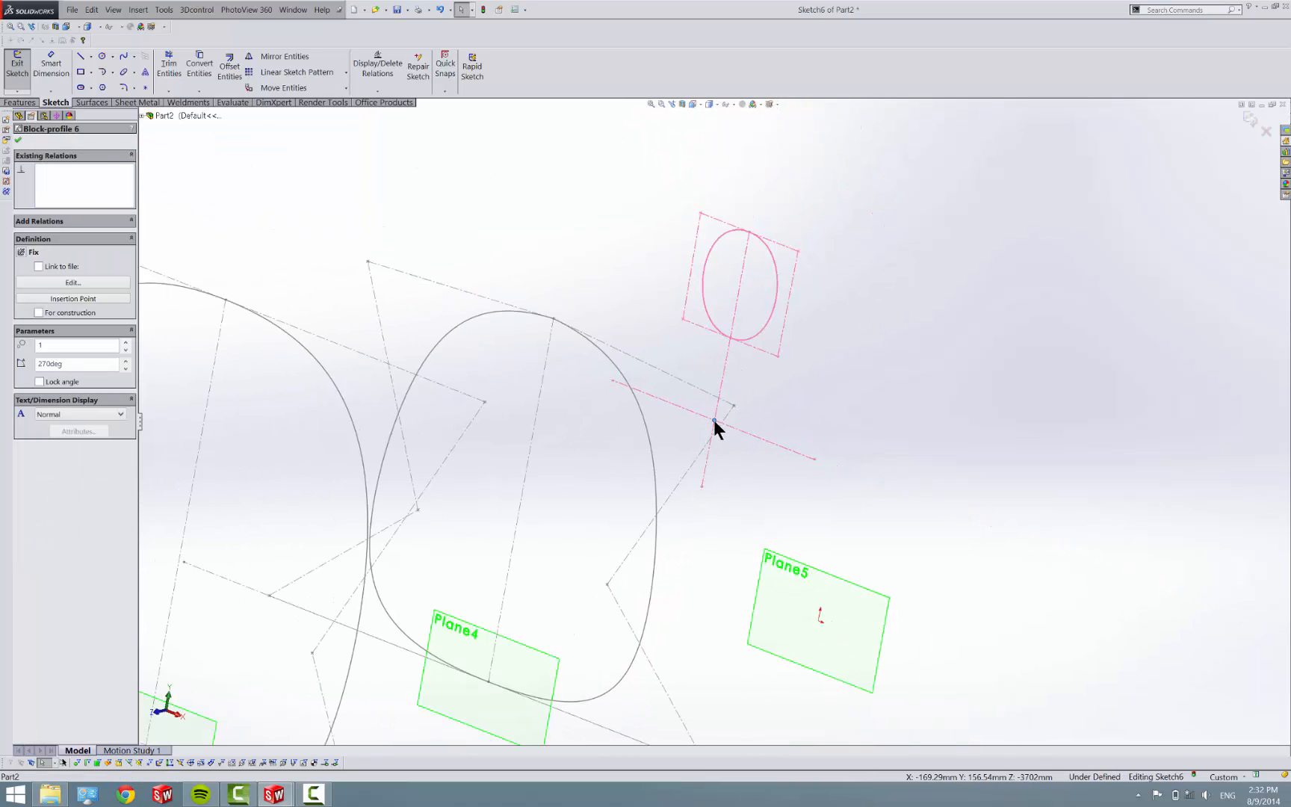
{"action": "left_click_drag", "start_coordinate": [713, 420], "coordinate": [817, 620]}
{"action": "scroll", "coordinate": [738, 438], "scroll_direction": "up", "scroll_amount": 3}
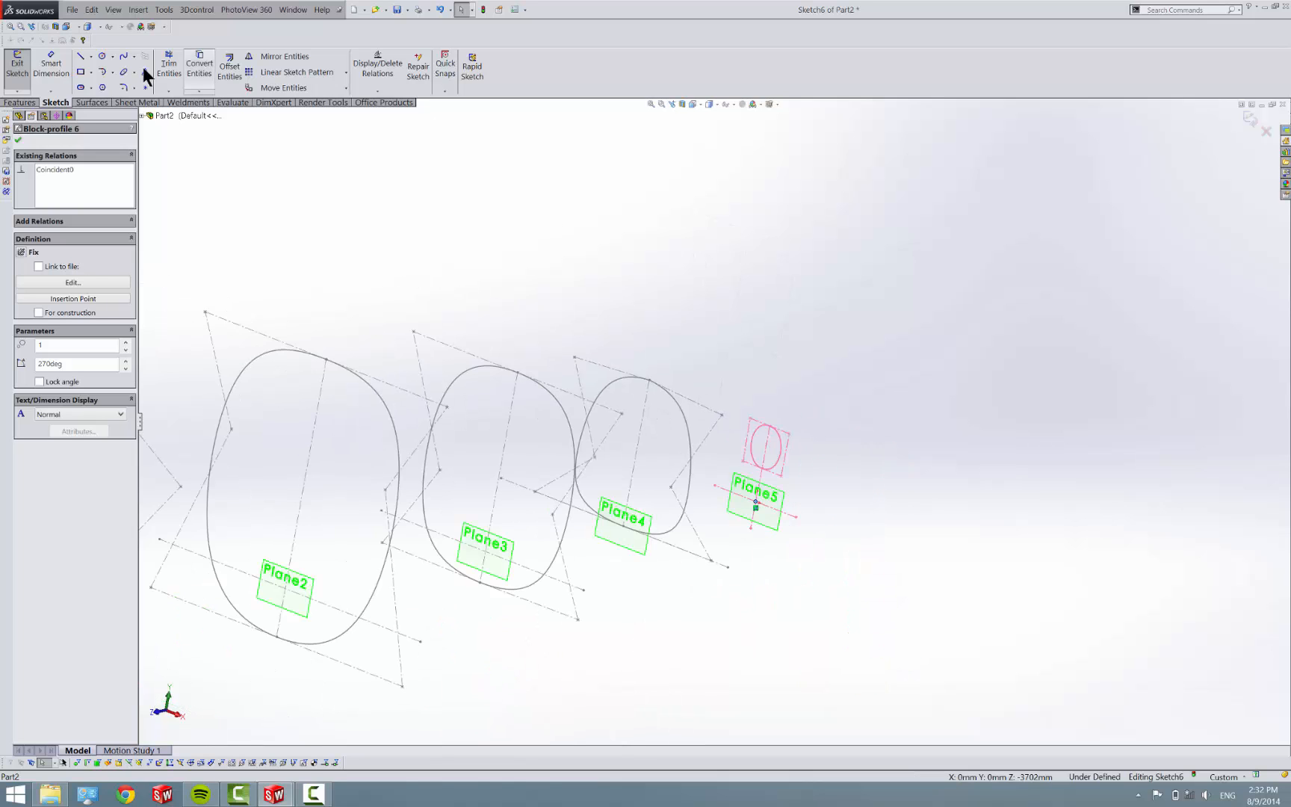
{"action": "left_click", "coordinate": [30, 68]}
Step: View the profiles normal to the Front plane and examine how the profile 6 centerline aligns with the other profiles' centerlines
{"action": "mouse_move", "coordinate": [617, 402]}
{"action": "middle_mouse_down"}
{"action": "mouse_move", "coordinate": [666, 428]}
{"action": "mouse_move", "coordinate": [637, 321]}
{"action": "middle_mouse_up"}
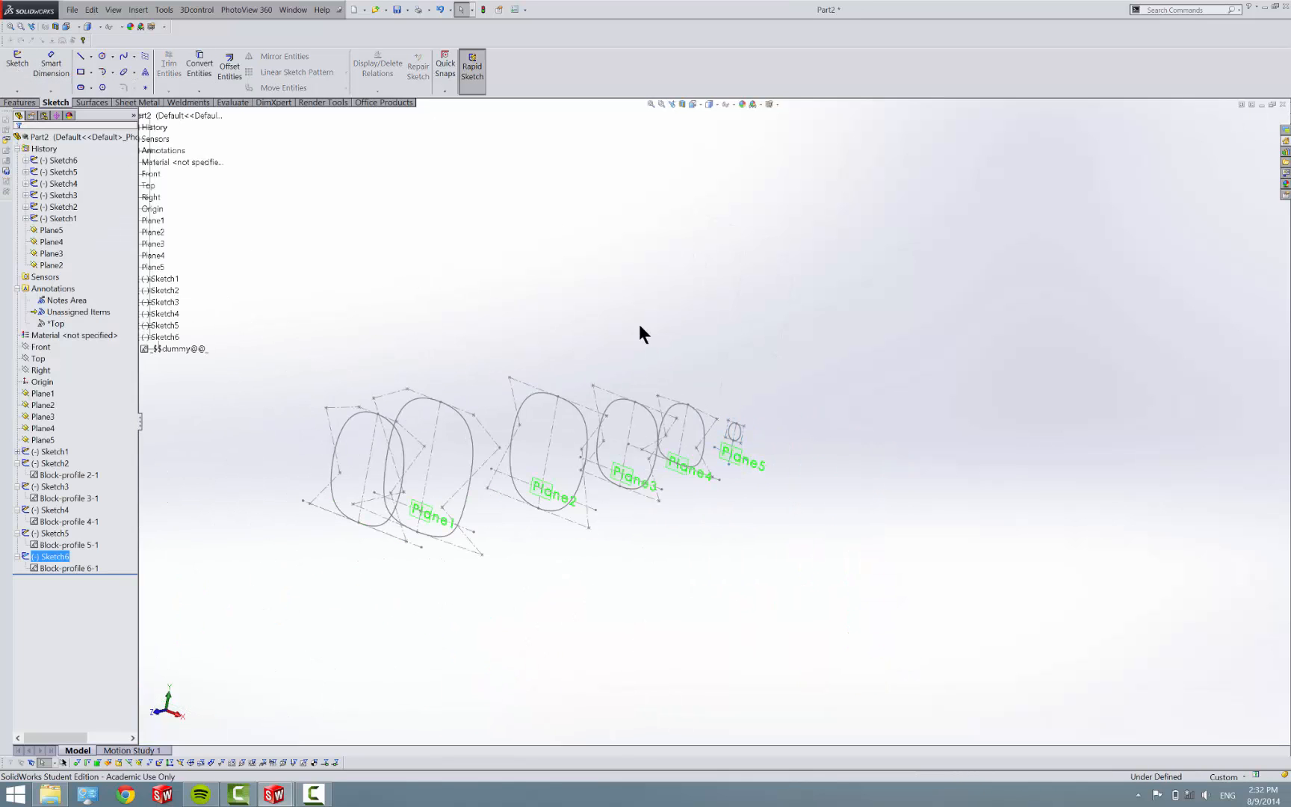
{"action": "scroll", "coordinate": [640, 409], "scroll_direction": "down", "scroll_amount": 3}
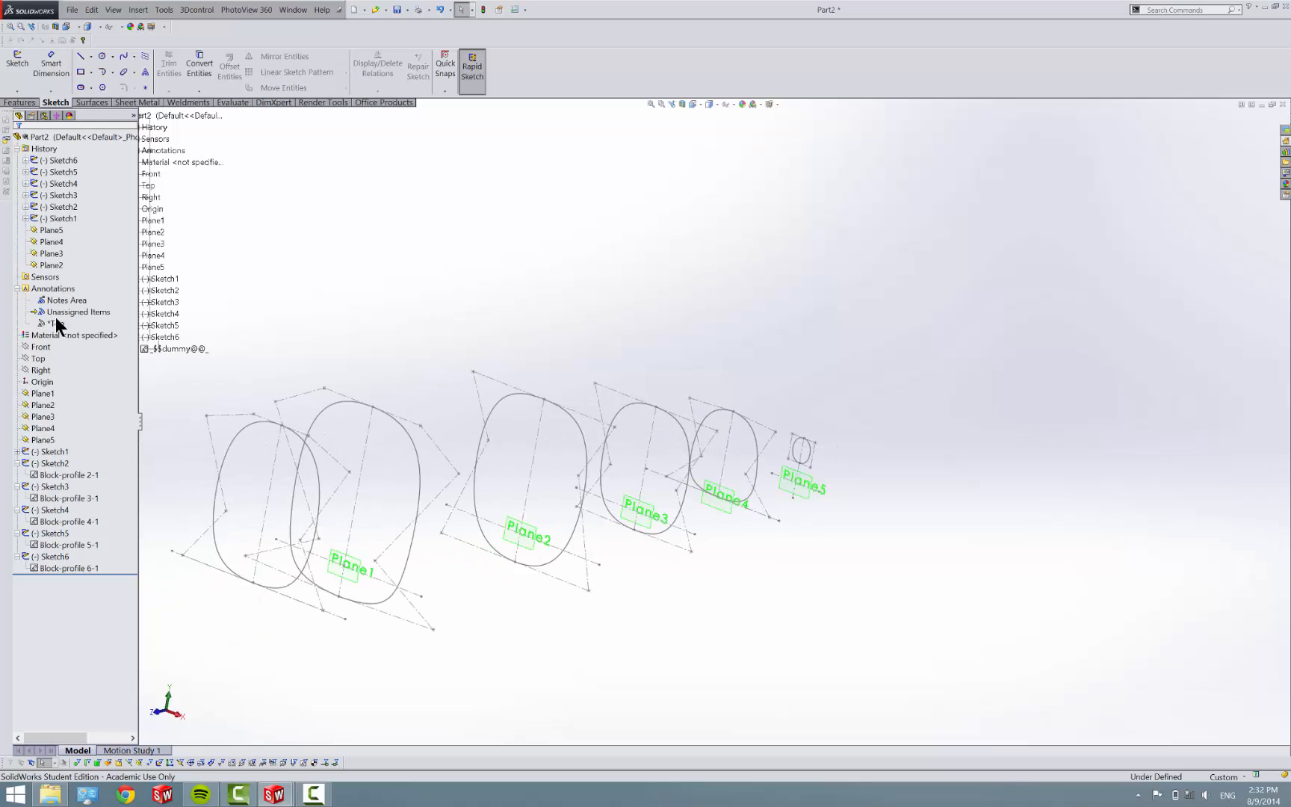
{"action": "right_click", "coordinate": [41, 345]}
{"action": "left_click", "coordinate": [81, 337]}
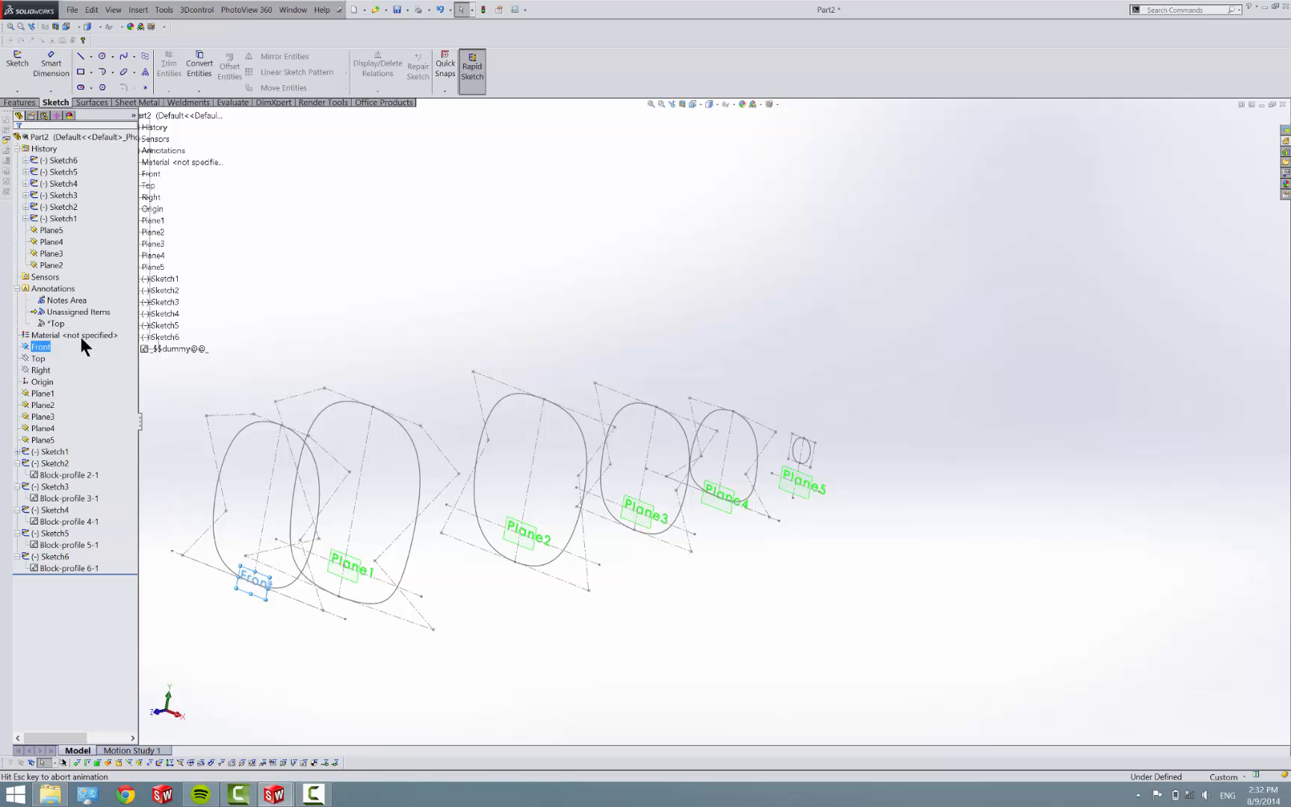
{"action": "scroll", "coordinate": [649, 458], "scroll_direction": "down", "scroll_amount": 5}
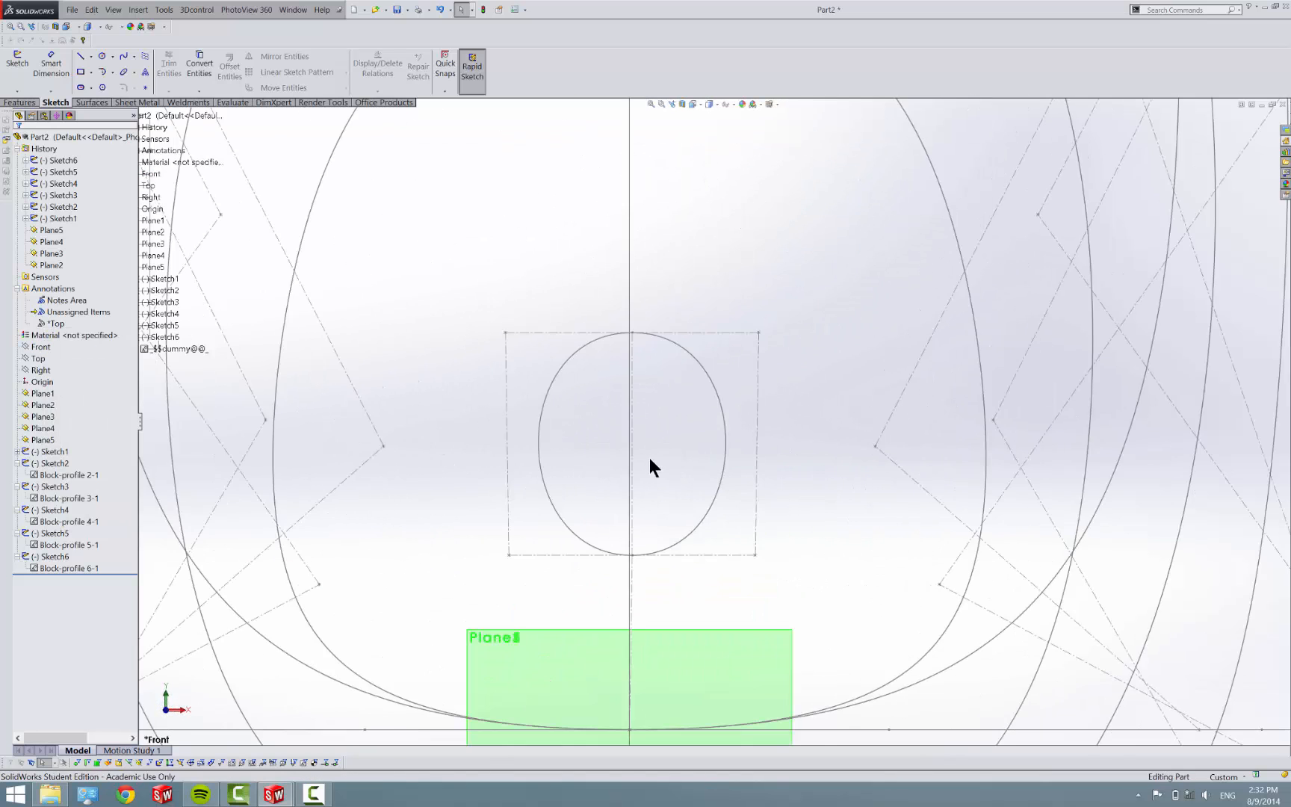
{"action": "scroll", "coordinate": [651, 388], "scroll_direction": "down", "scroll_amount": 3}
{"action": "scroll", "coordinate": [665, 359], "scroll_direction": "up", "scroll_amount": 1}
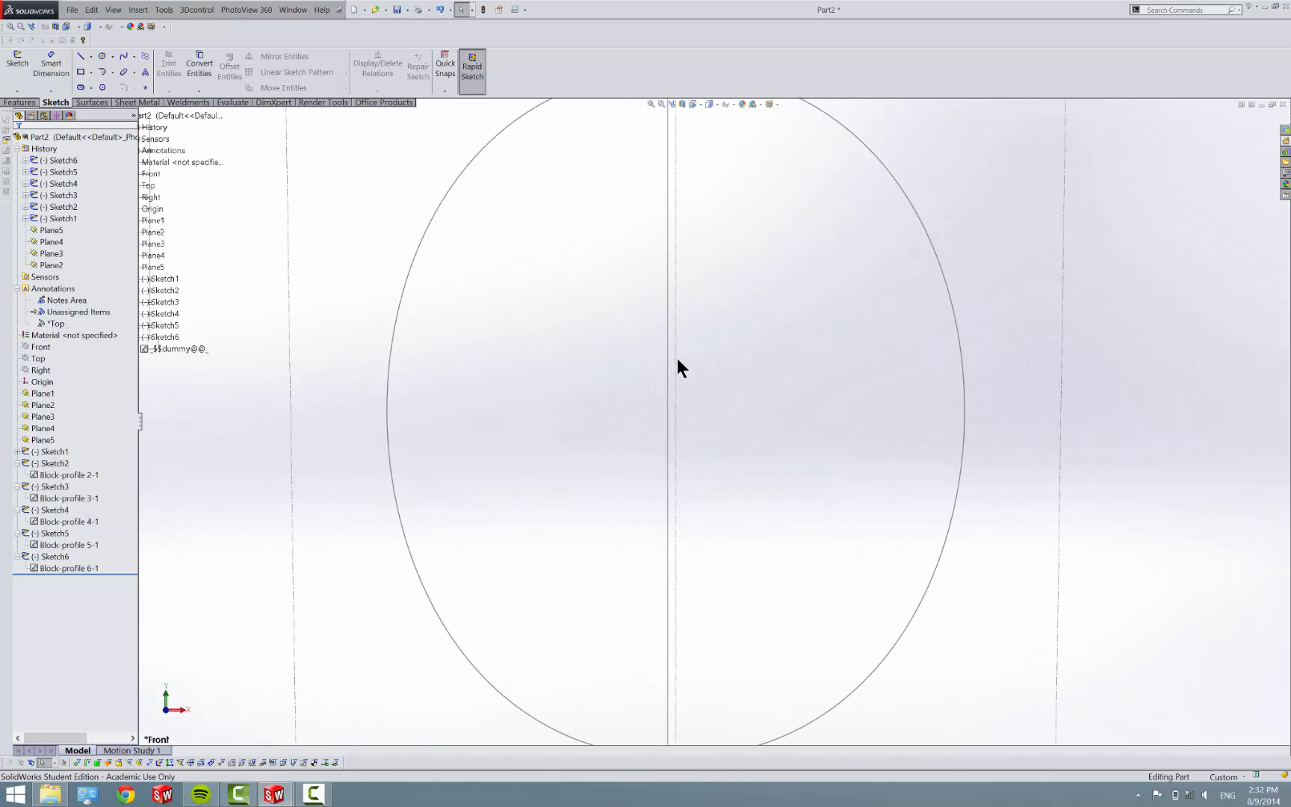
{"action": "left_click", "coordinate": [677, 358]}
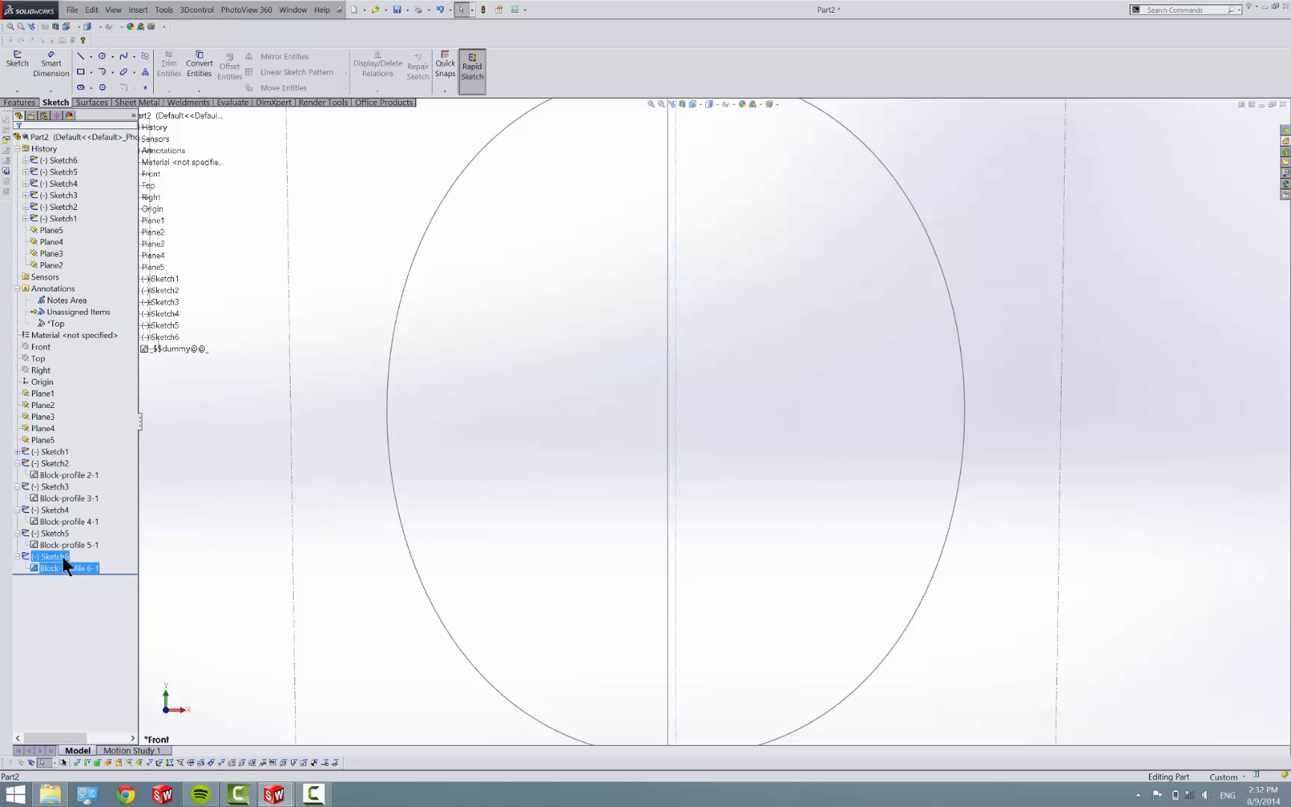
{"action": "scroll", "coordinate": [650, 414], "scroll_direction": "up", "scroll_amount": 5}
{"action": "scroll", "coordinate": [695, 441], "scroll_direction": "up", "scroll_amount": 2}
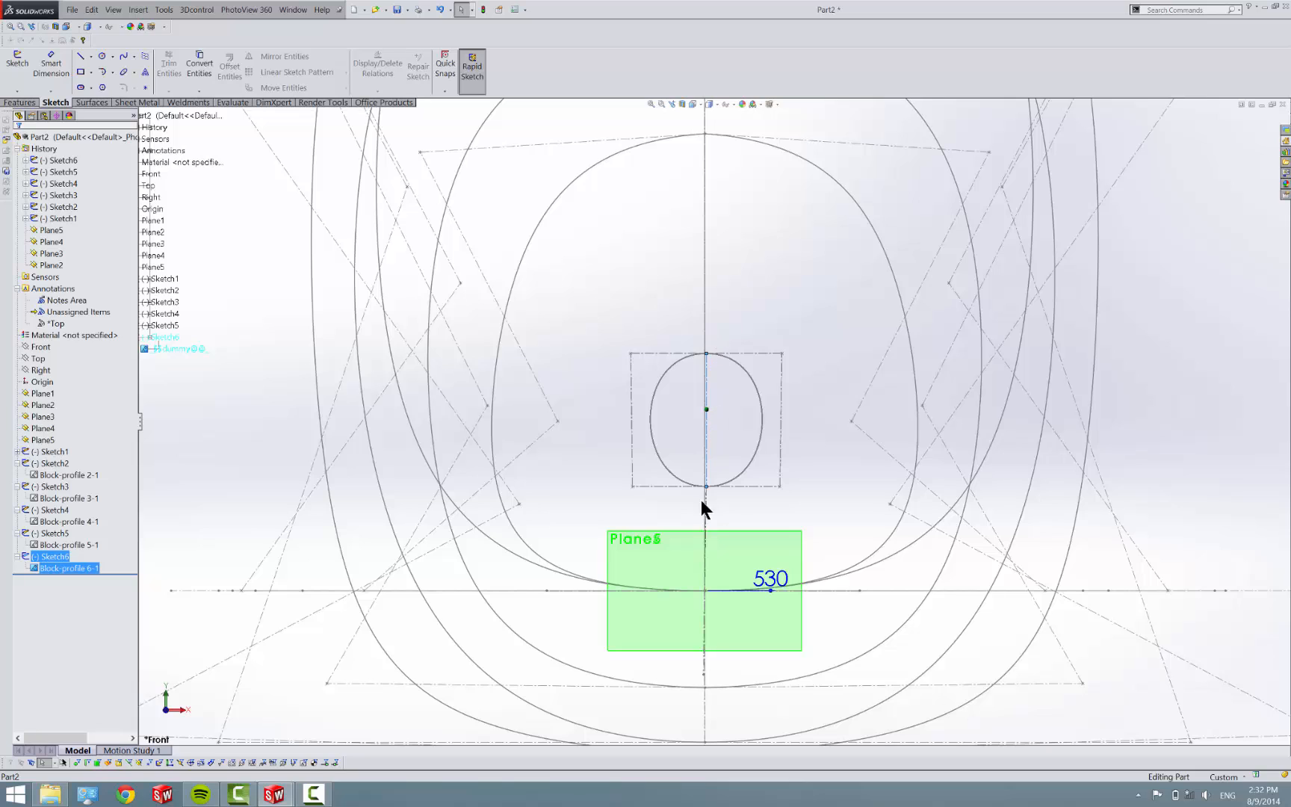
Step: Edit the profile 6 block and try to add a vertical relation to the centerline inside its oval outline
{"action": "right_click", "coordinate": [59, 568]}
{"action": "left_click", "coordinate": [86, 592]}
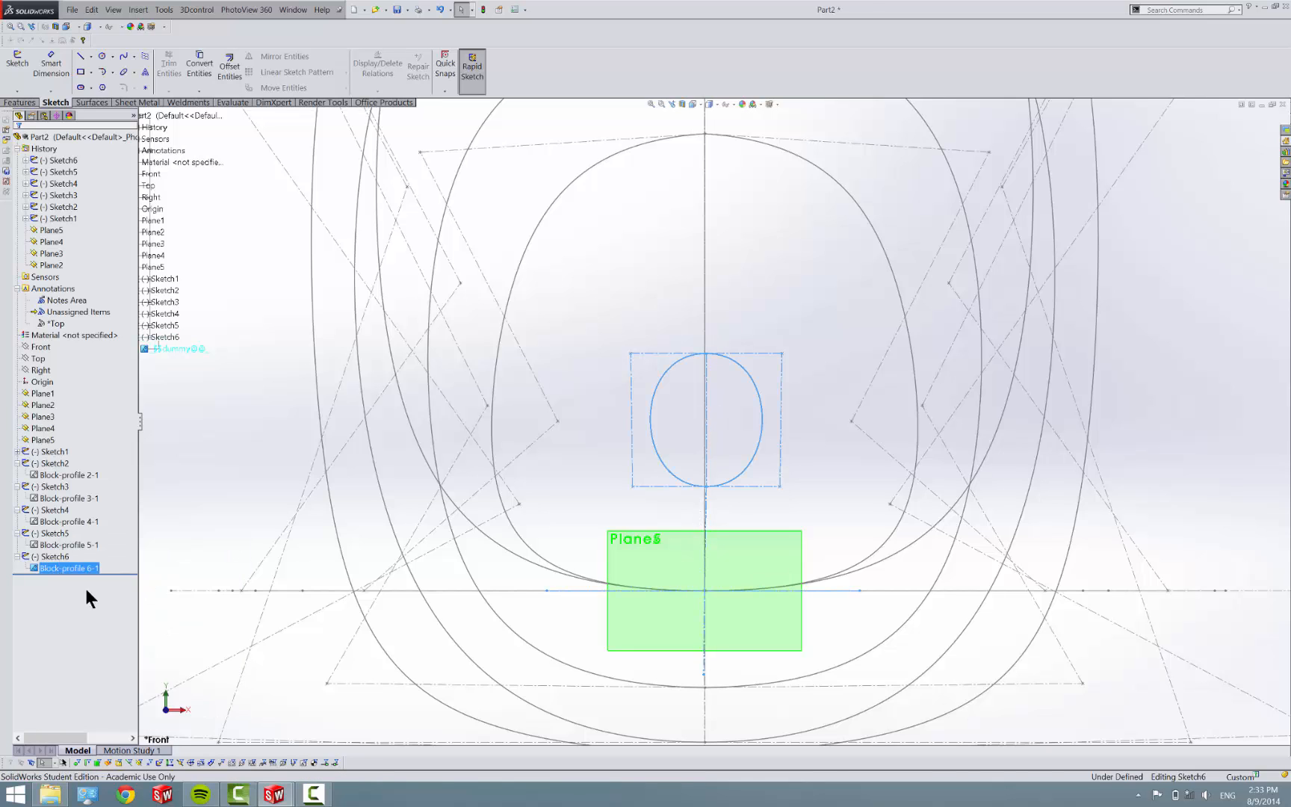
{"action": "left_click", "coordinate": [707, 400]}
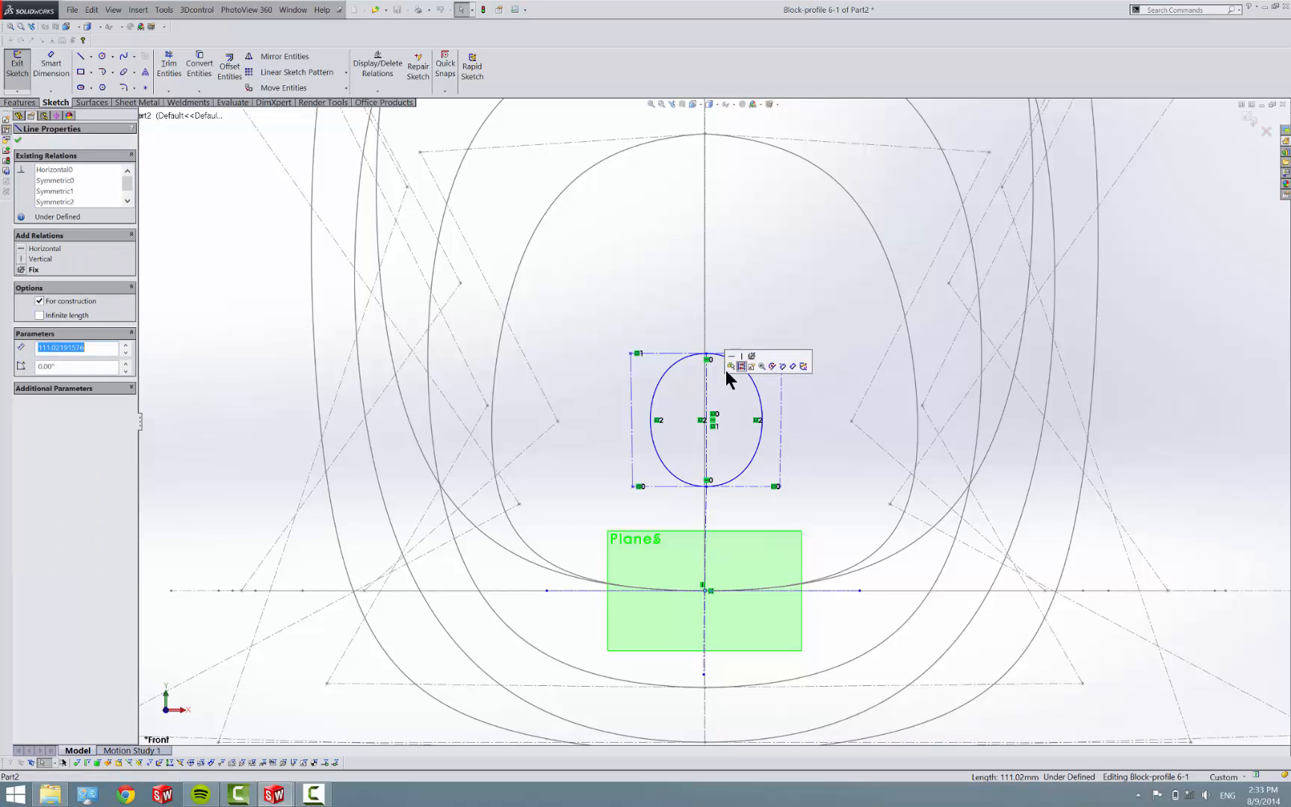
{"action": "left_click", "coordinate": [741, 359]}
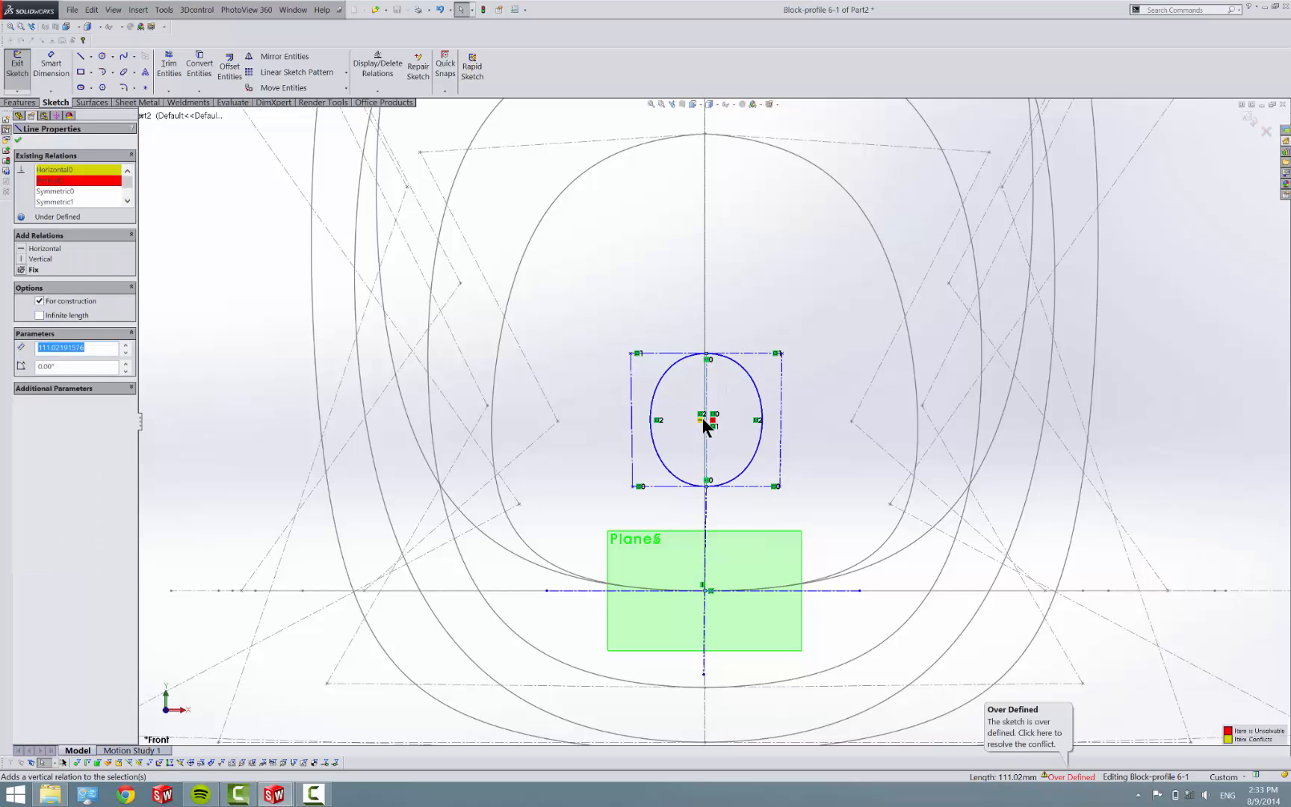
{"action": "left_click_drag", "start_coordinate": [702, 418], "coordinate": [703, 425]}
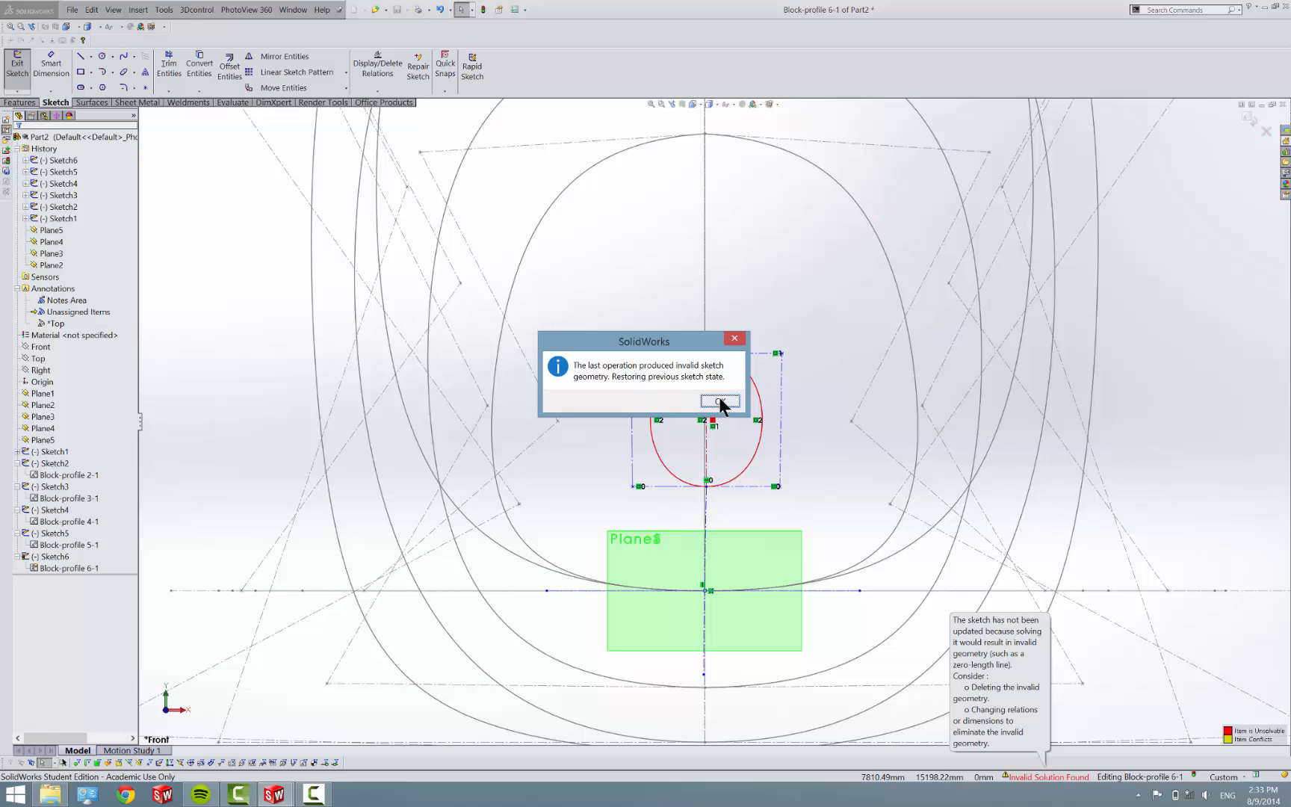
{"action": "left_click", "coordinate": [720, 401]}
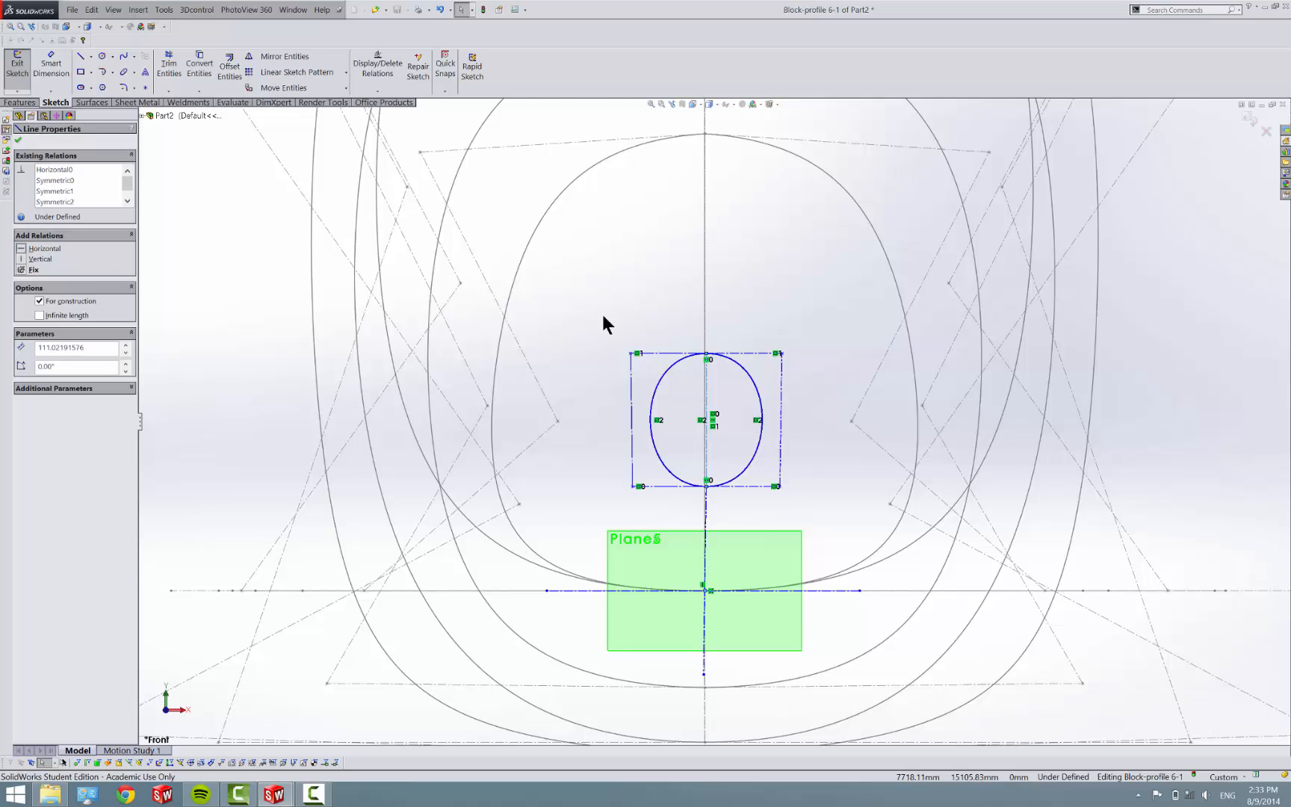
Step: Exit editing of the profile 6 block and close its sketch on Plane5
{"action": "left_click", "coordinate": [605, 342]}
{"action": "scroll", "coordinate": [650, 363], "scroll_direction": "up", "scroll_amount": 4}
{"action": "scroll", "coordinate": [691, 379], "scroll_direction": "down", "scroll_amount": 4}
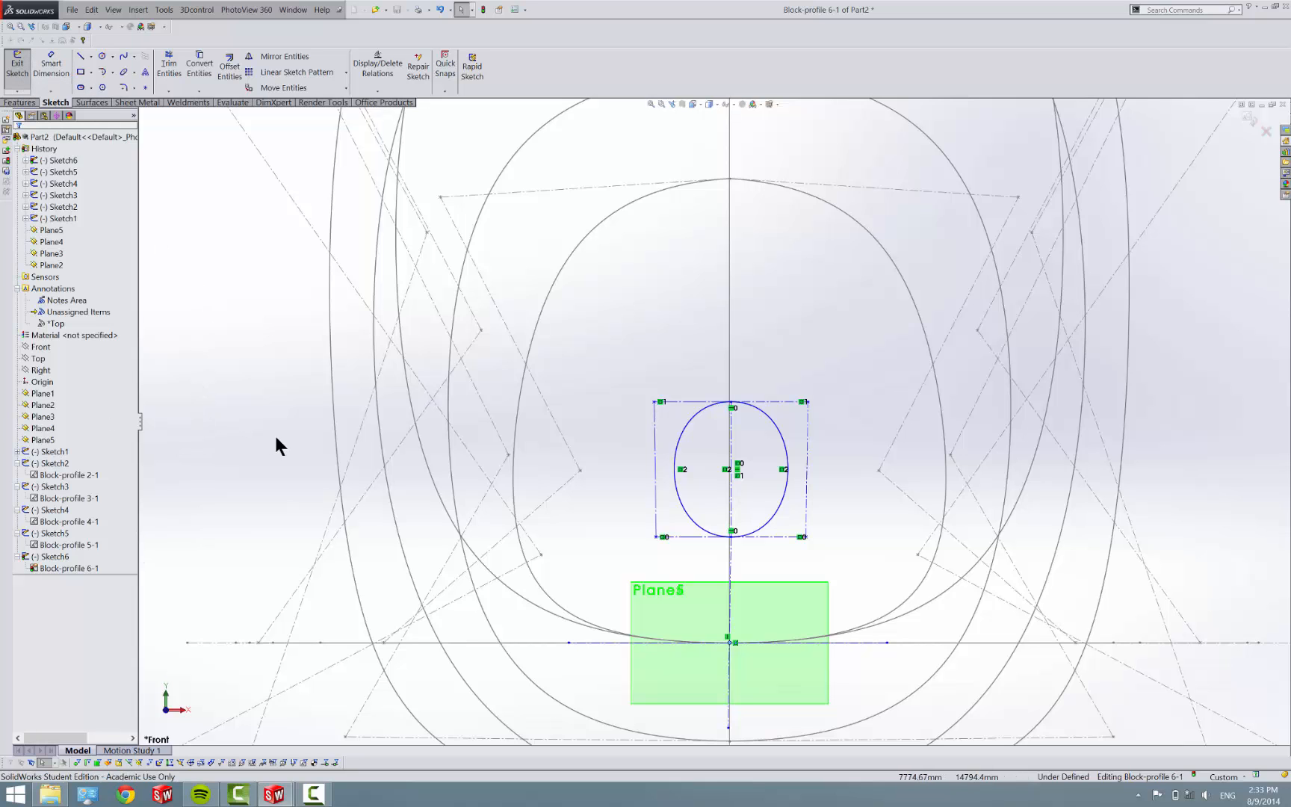
{"action": "scroll", "coordinate": [751, 469], "scroll_direction": "up", "scroll_amount": 2}
{"action": "scroll", "coordinate": [740, 460], "scroll_direction": "down", "scroll_amount": 4}
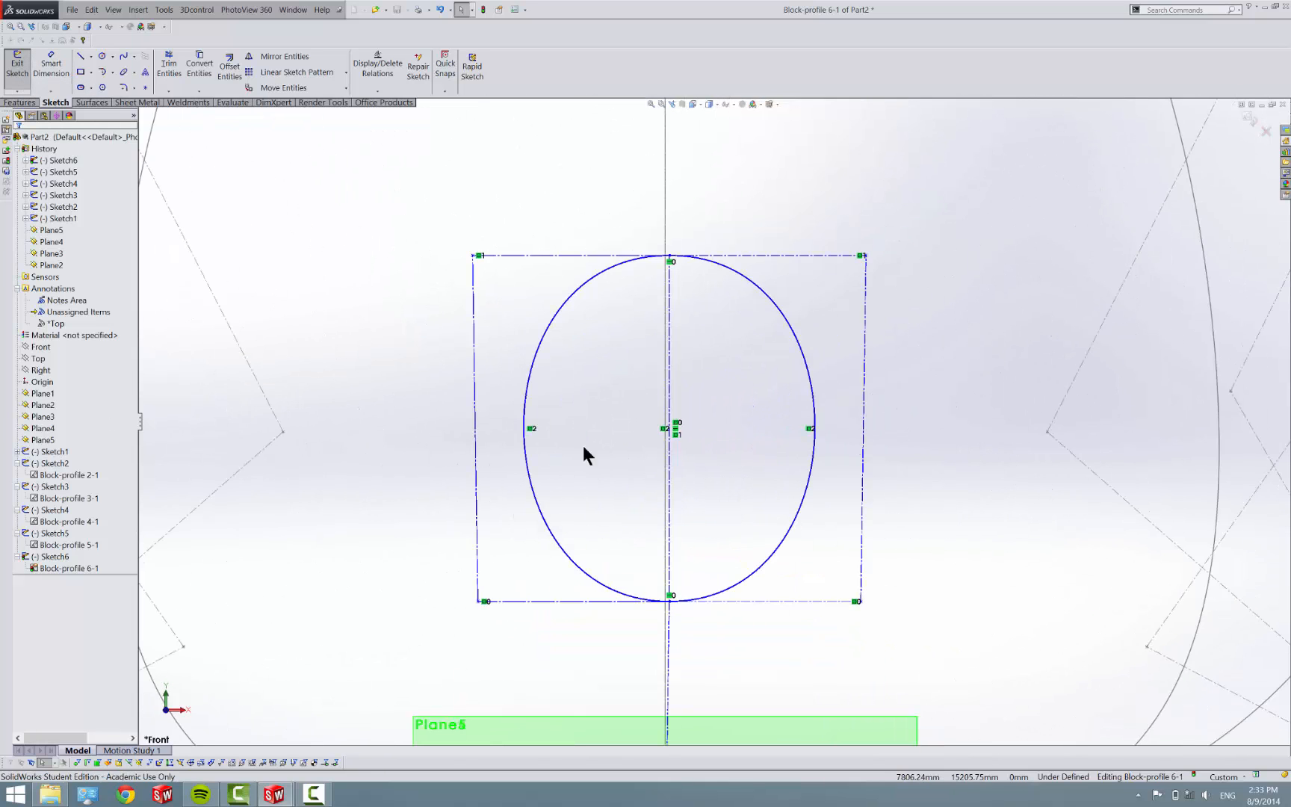
{"action": "right_click", "coordinate": [53, 559]}
{"action": "left_click", "coordinate": [273, 306]}
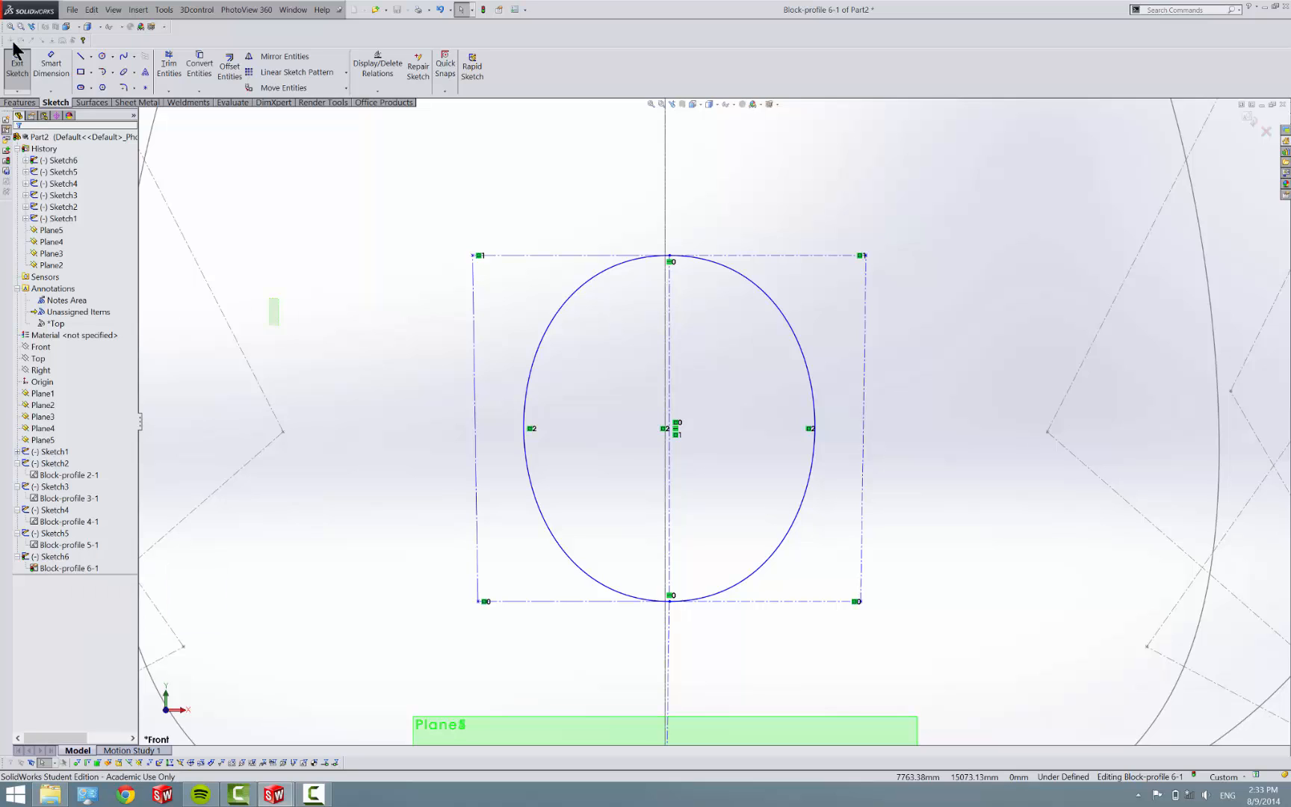
{"action": "left_click", "coordinate": [17, 62]}
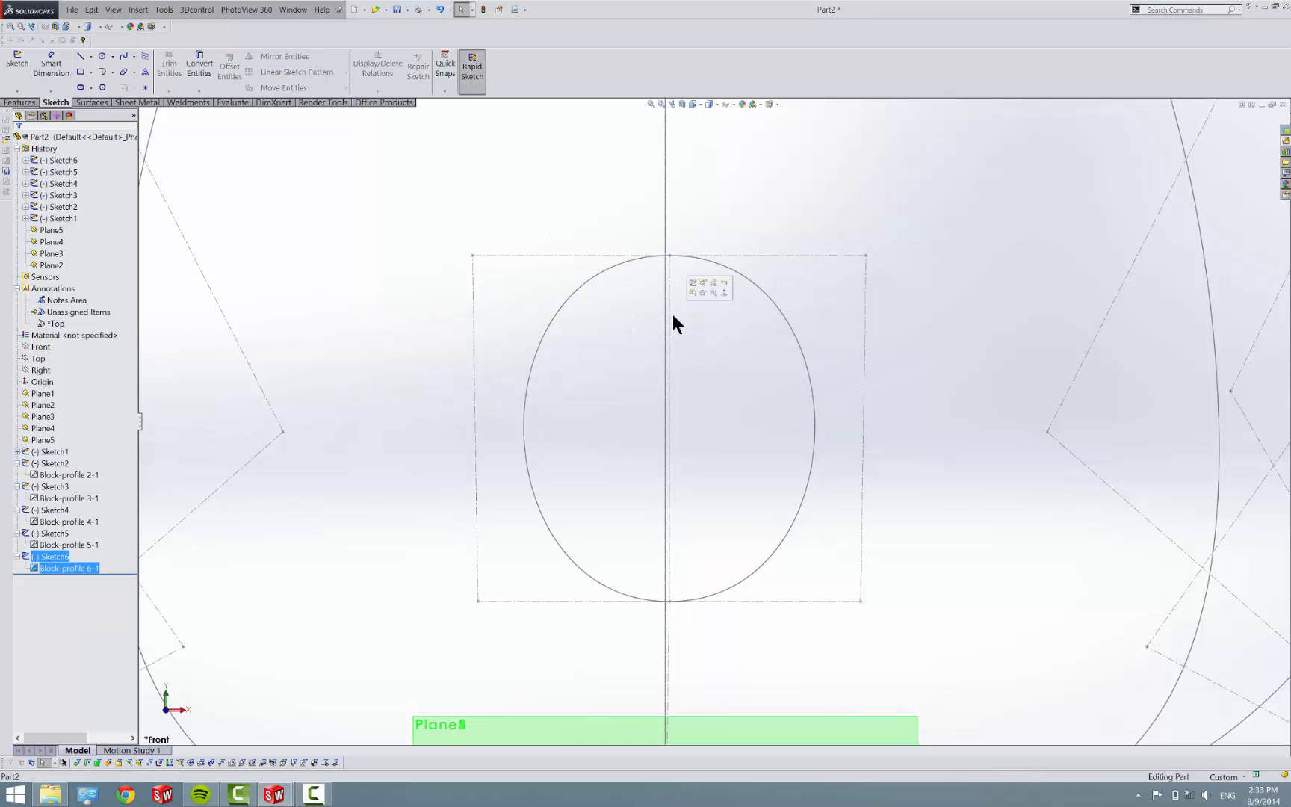
{"action": "right_click", "coordinate": [669, 354]}
{"action": "key", "text": "Escape"}
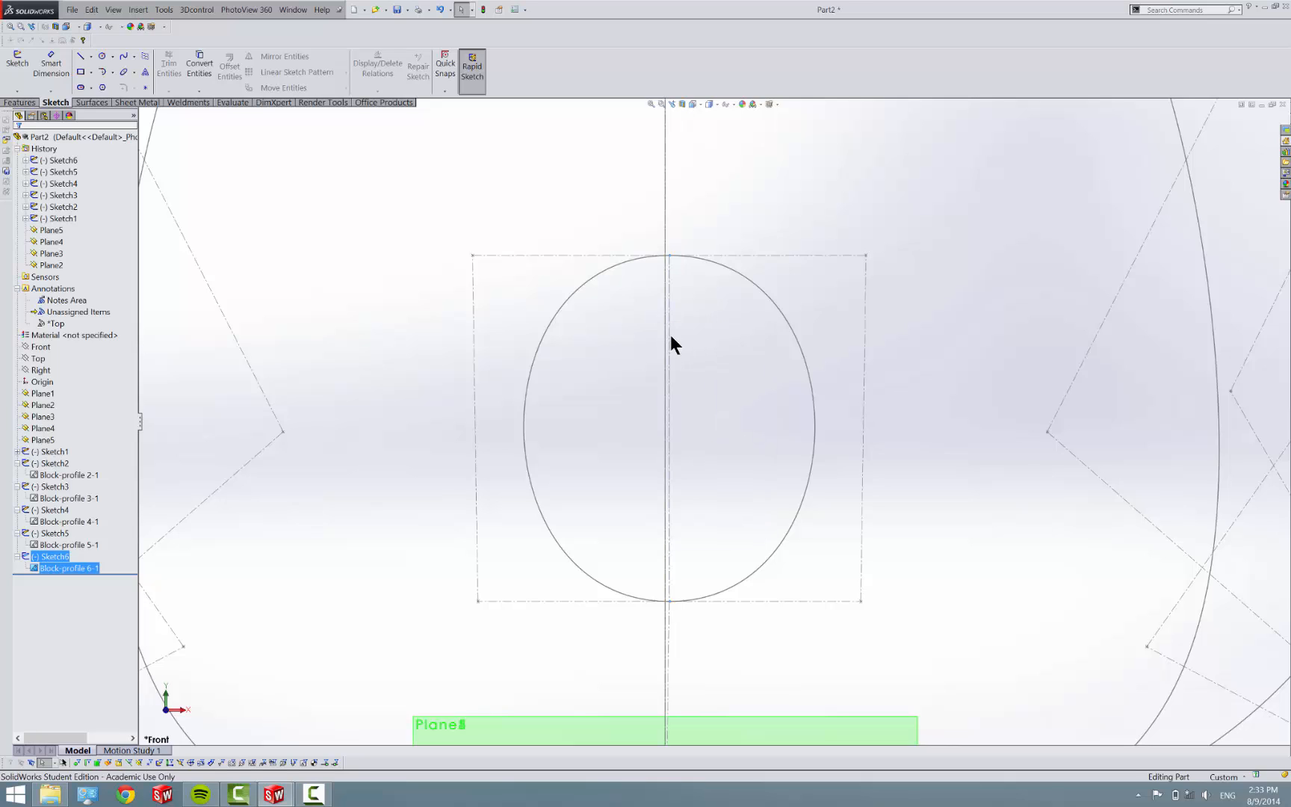
Step: Reopen the profile 6 sketch and add a vertical relation to the block's centerline inside the oval
{"action": "double_click", "coordinate": [670, 335]}
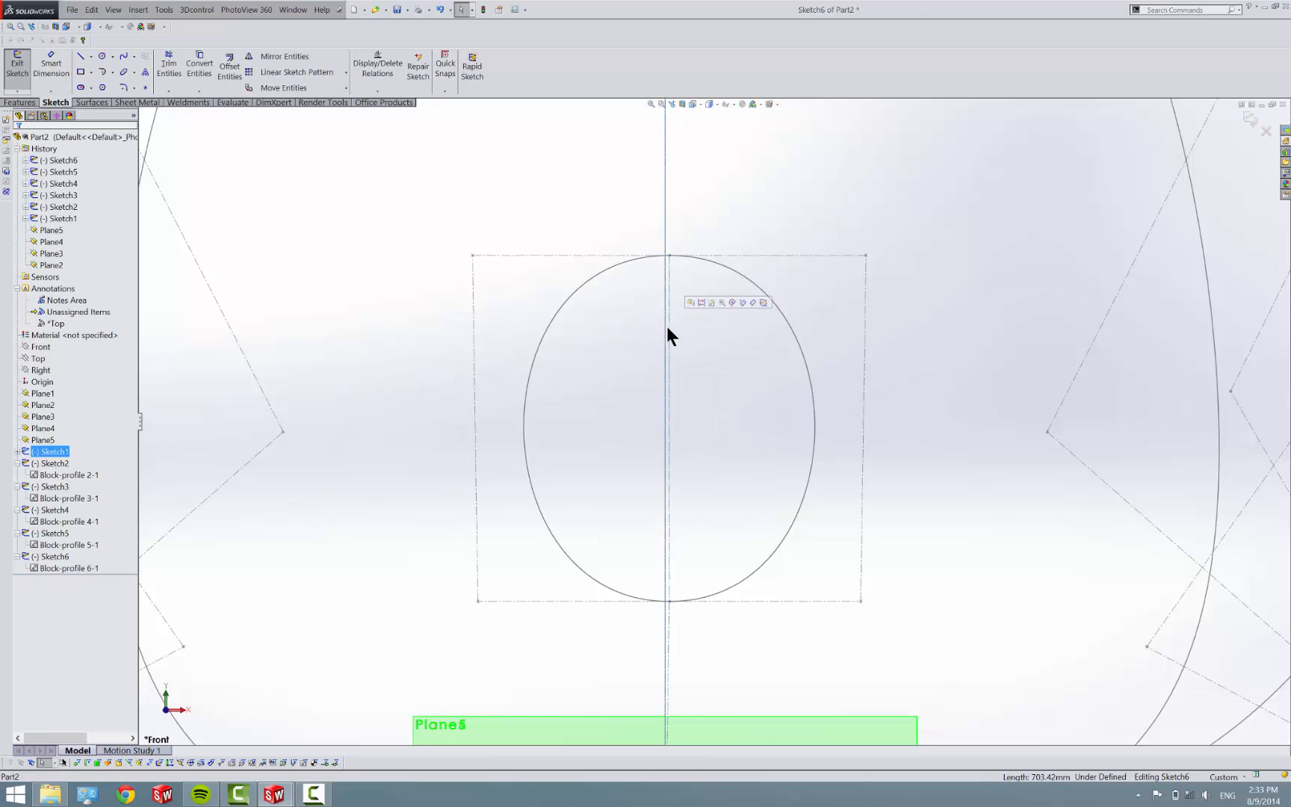
{"action": "left_click", "coordinate": [667, 328]}
{"action": "scroll", "coordinate": [659, 326], "scroll_direction": "up", "scroll_amount": 3}
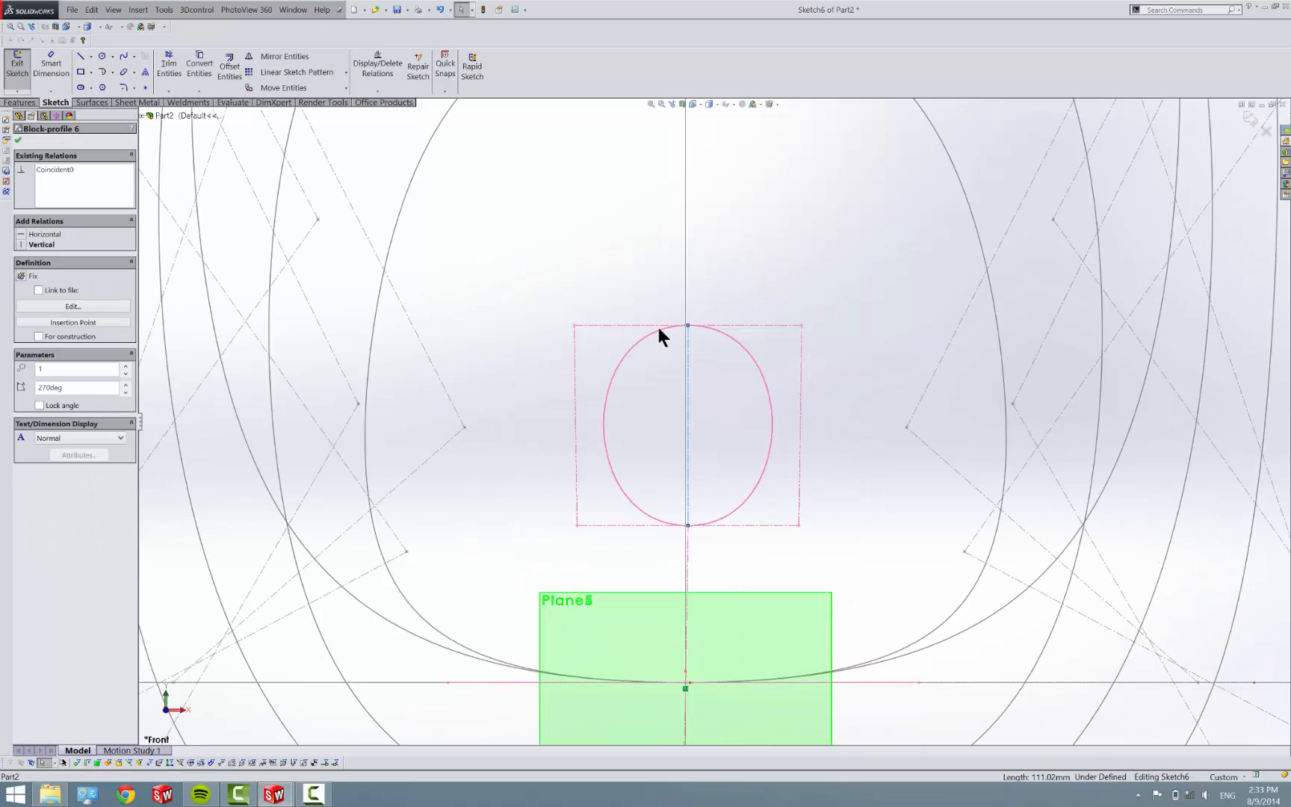
{"action": "left_click", "coordinate": [28, 246]}
{"action": "scroll", "coordinate": [519, 430], "scroll_direction": "up", "scroll_amount": 3}
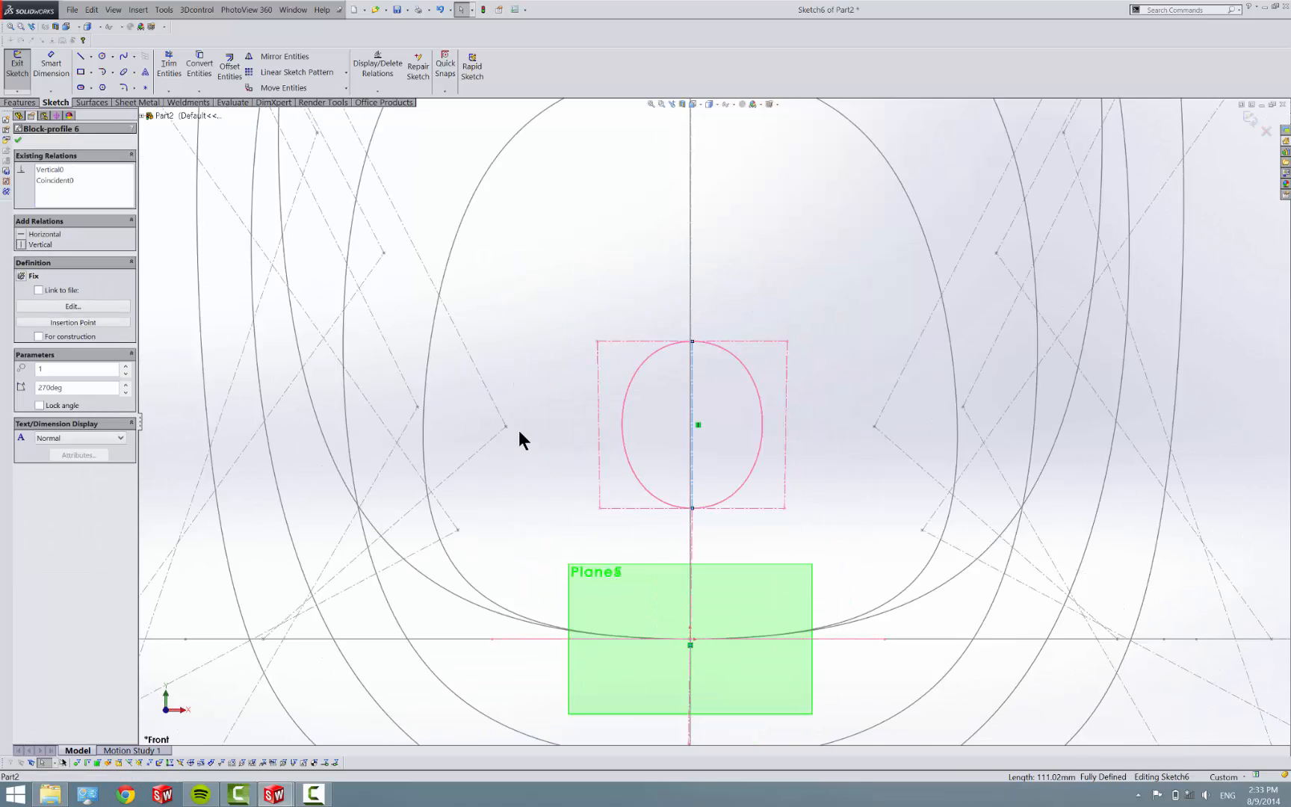
{"action": "scroll", "coordinate": [703, 440], "scroll_direction": "down", "scroll_amount": 5}
{"action": "scroll", "coordinate": [697, 400], "scroll_direction": "up", "scroll_amount": 3}
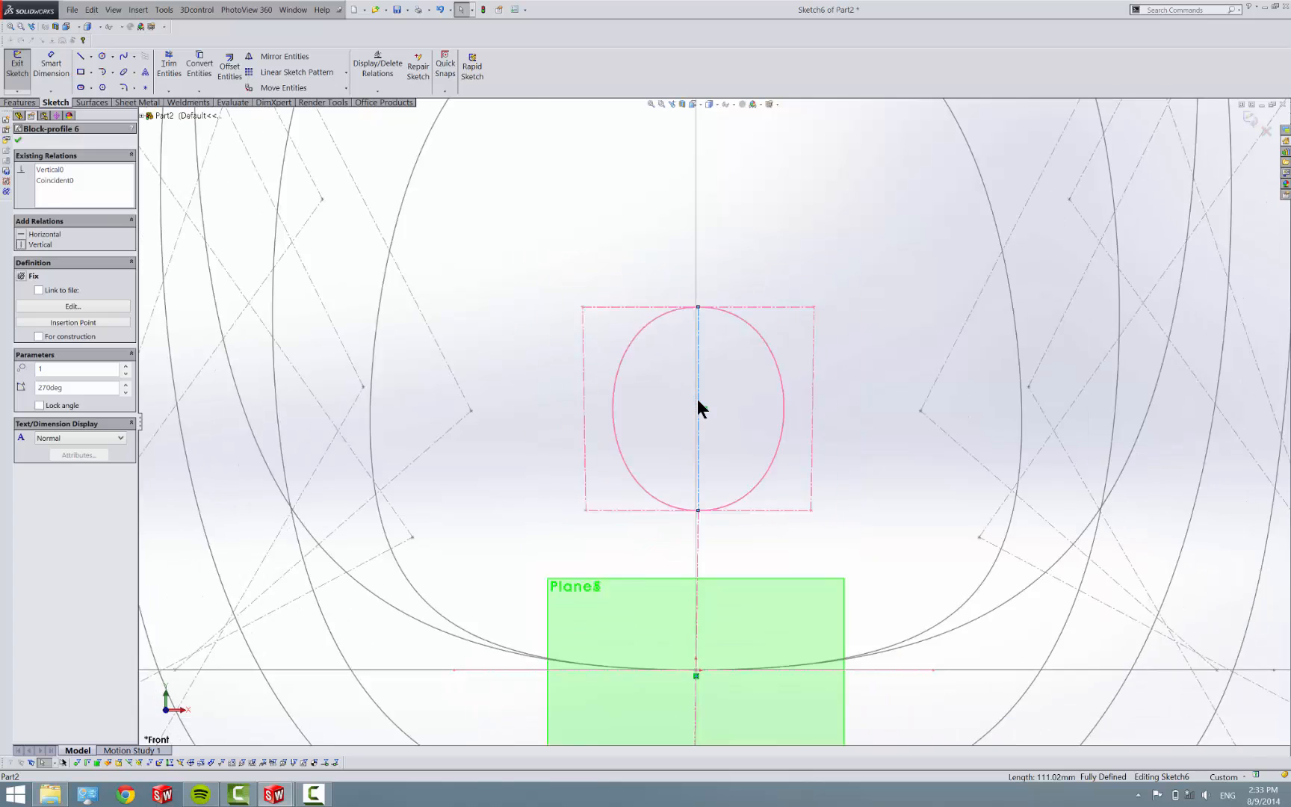
Step: Try to add a vertical relation to the block's long lower centerline, and delete the conflicting relation near the origin
{"action": "scroll", "coordinate": [706, 448], "scroll_direction": "down", "scroll_amount": 4}
{"action": "left_click", "coordinate": [705, 564], "text": "ctrl"}
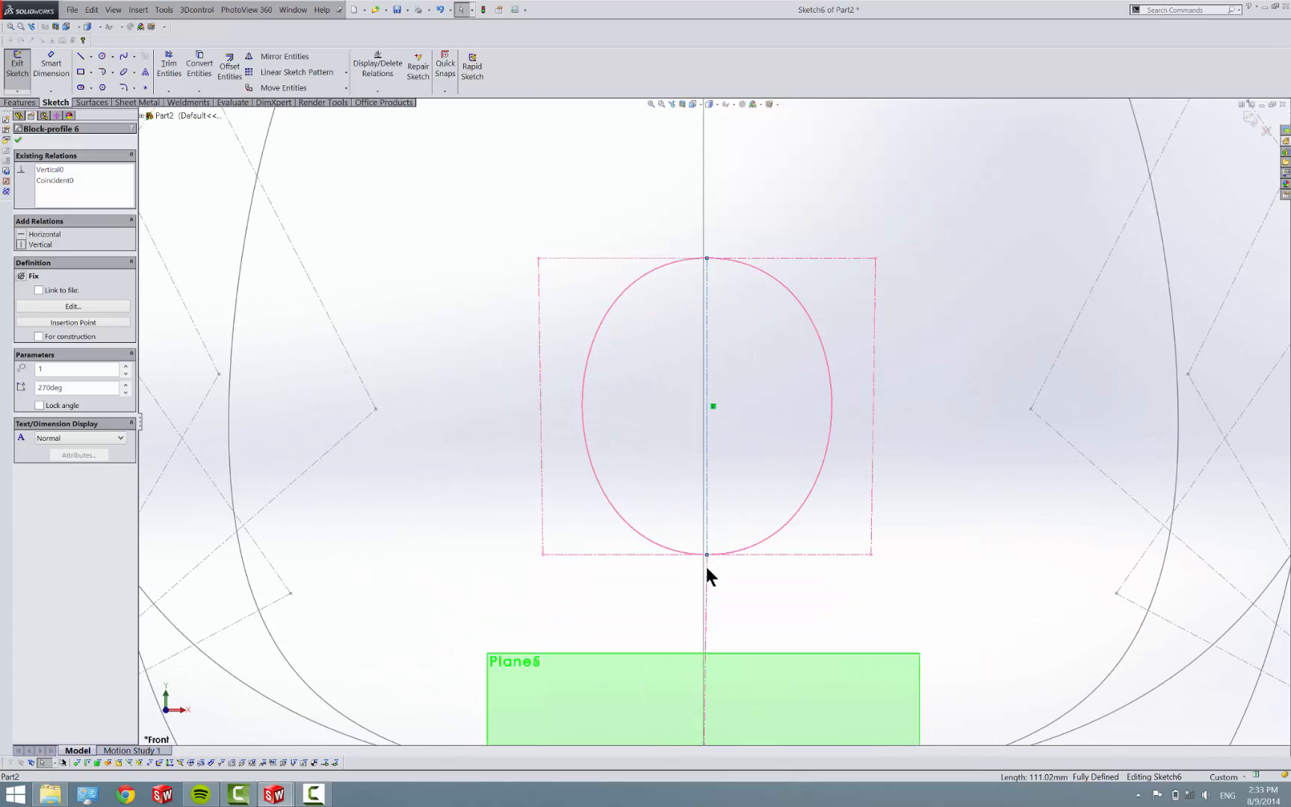
{"action": "left_click", "coordinate": [740, 529]}
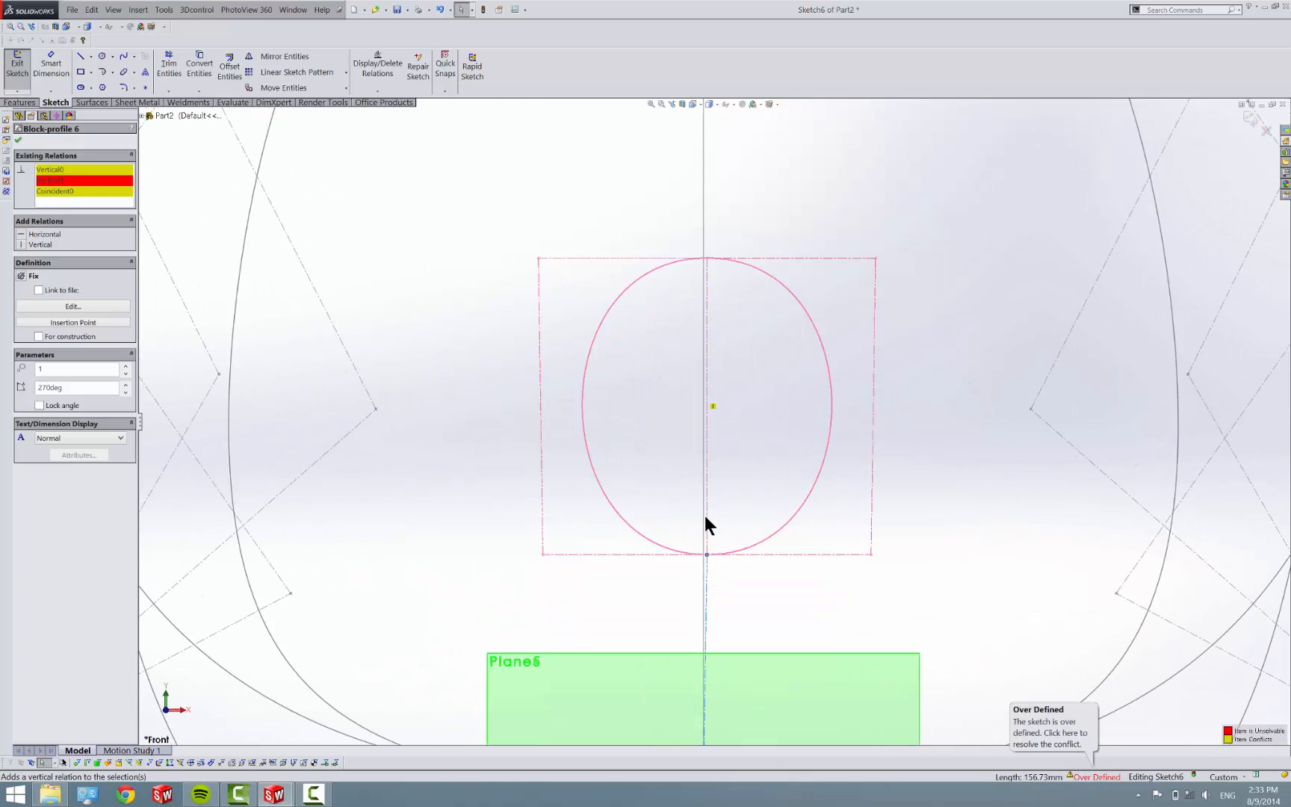
{"action": "scroll", "coordinate": [721, 575], "scroll_direction": "up", "scroll_amount": 3}
{"action": "scroll", "coordinate": [714, 590], "scroll_direction": "down", "scroll_amount": 5}
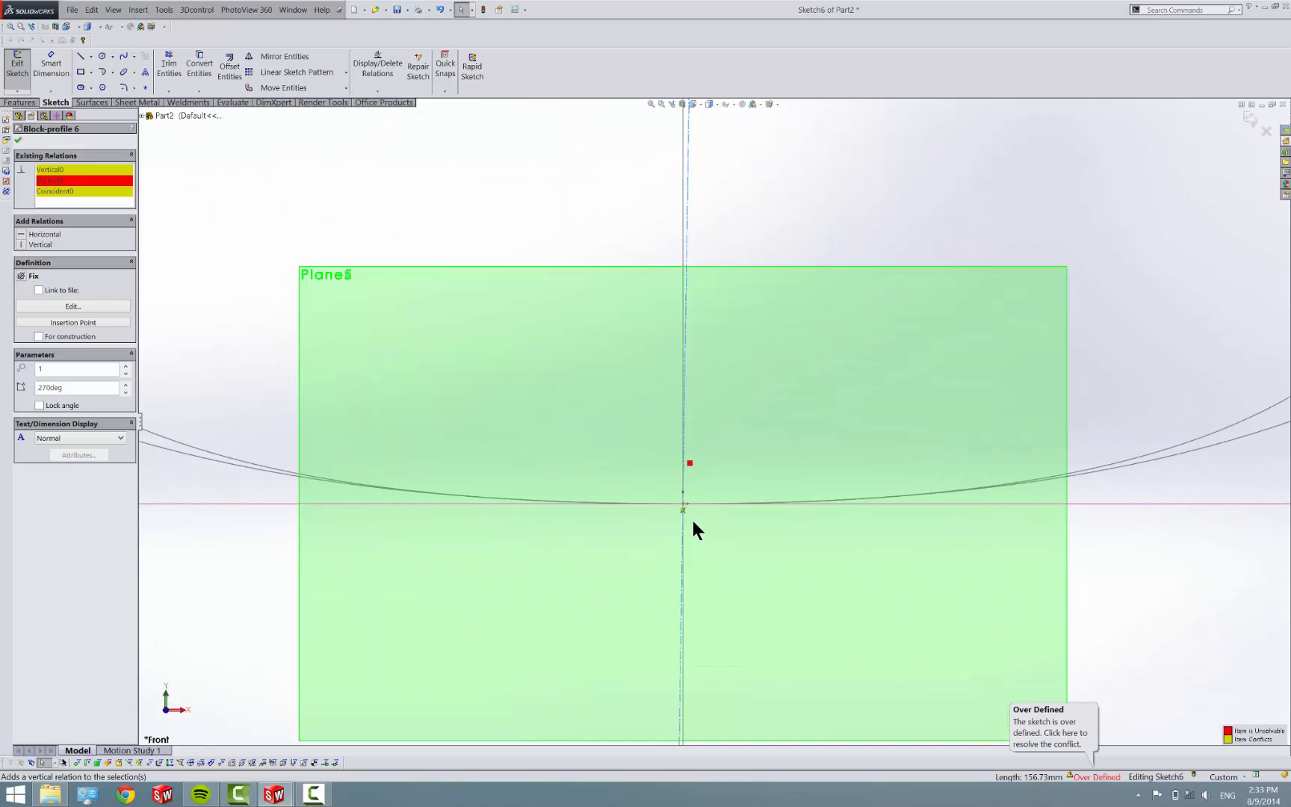
{"action": "left_click", "coordinate": [682, 510]}
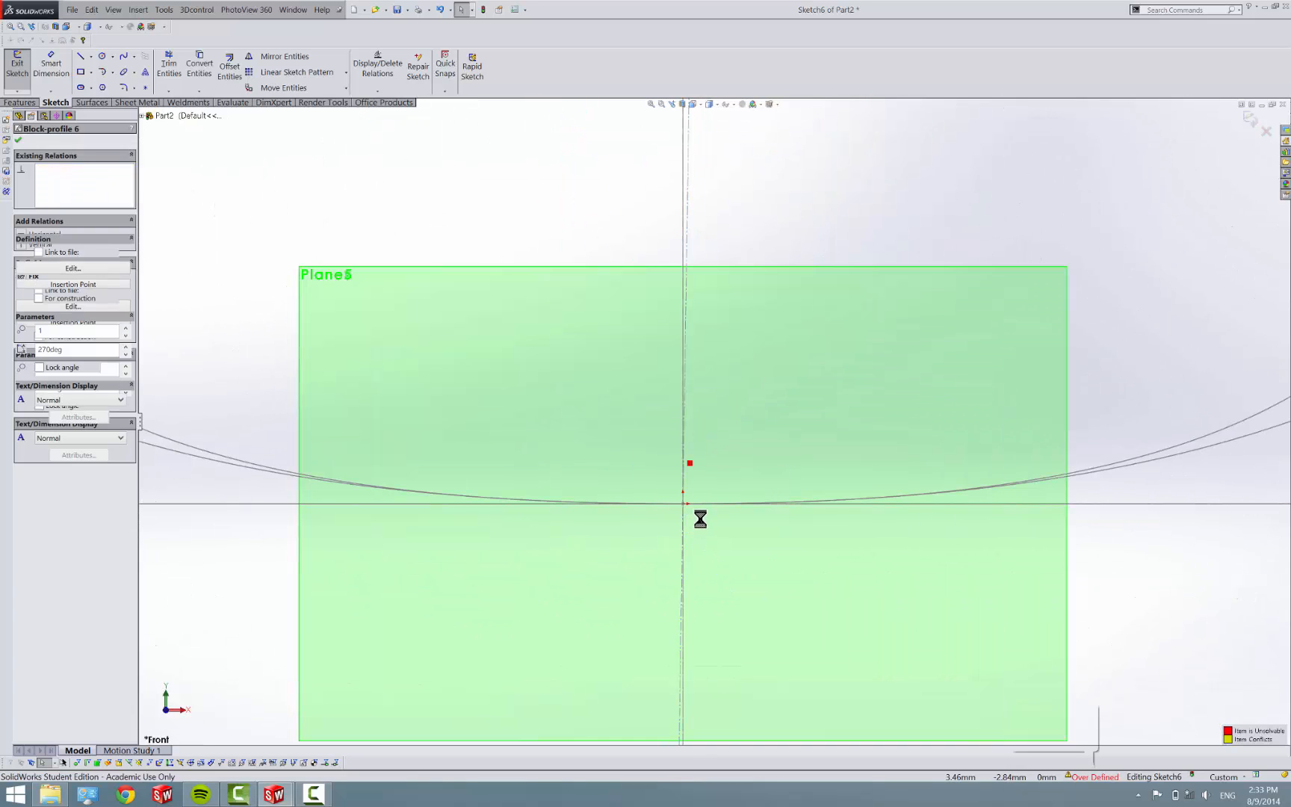
{"action": "left_click", "coordinate": [688, 461]}
{"action": "key", "text": "Delete"}
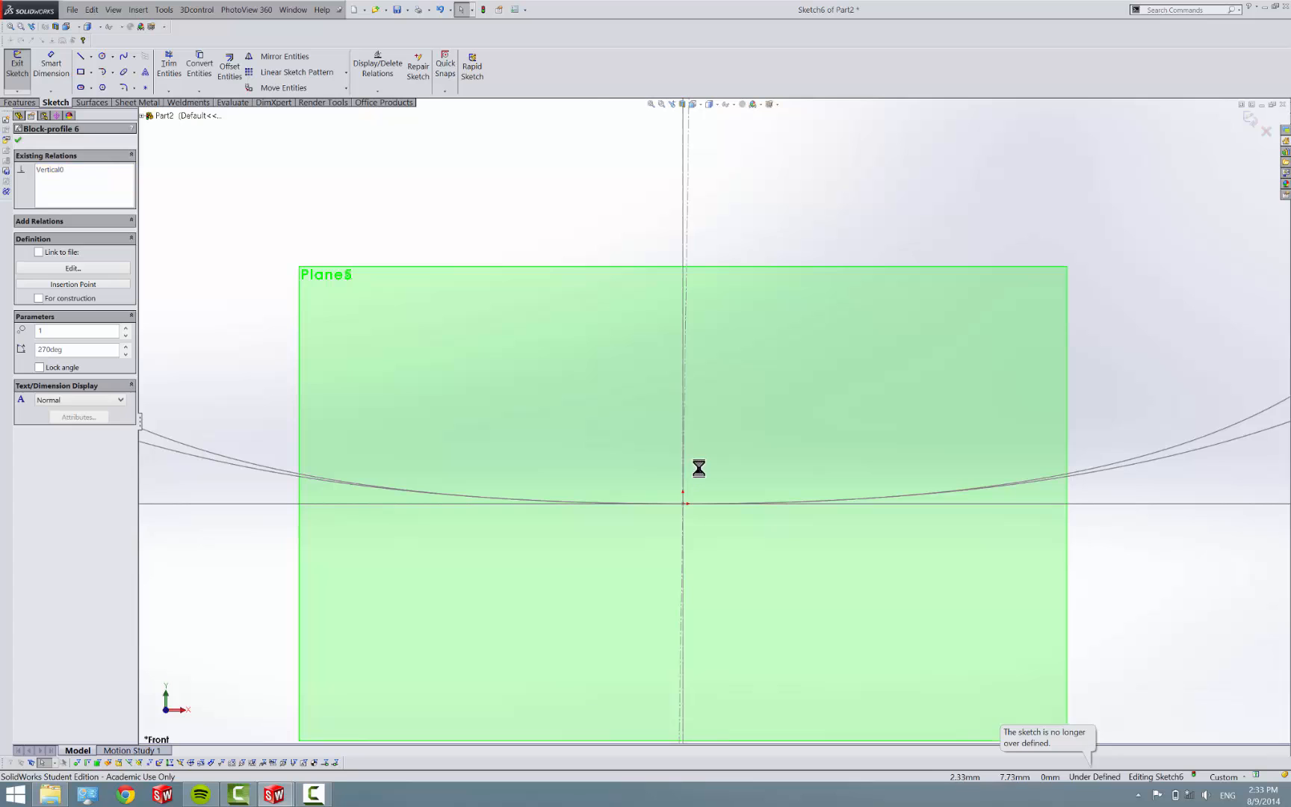
Step: Delete the profile 6 block from the sketch on Plane5
{"action": "scroll", "coordinate": [703, 396], "scroll_direction": "up", "scroll_amount": 4}
{"action": "scroll", "coordinate": [717, 366], "scroll_direction": "up", "scroll_amount": 5}
{"action": "middle_click_drag", "start_coordinate": [643, 427], "coordinate": [721, 312]}
{"action": "scroll", "coordinate": [721, 312], "scroll_direction": "up", "scroll_amount": 3}
{"action": "scroll", "coordinate": [1012, 305], "scroll_direction": "down", "scroll_amount": 2}
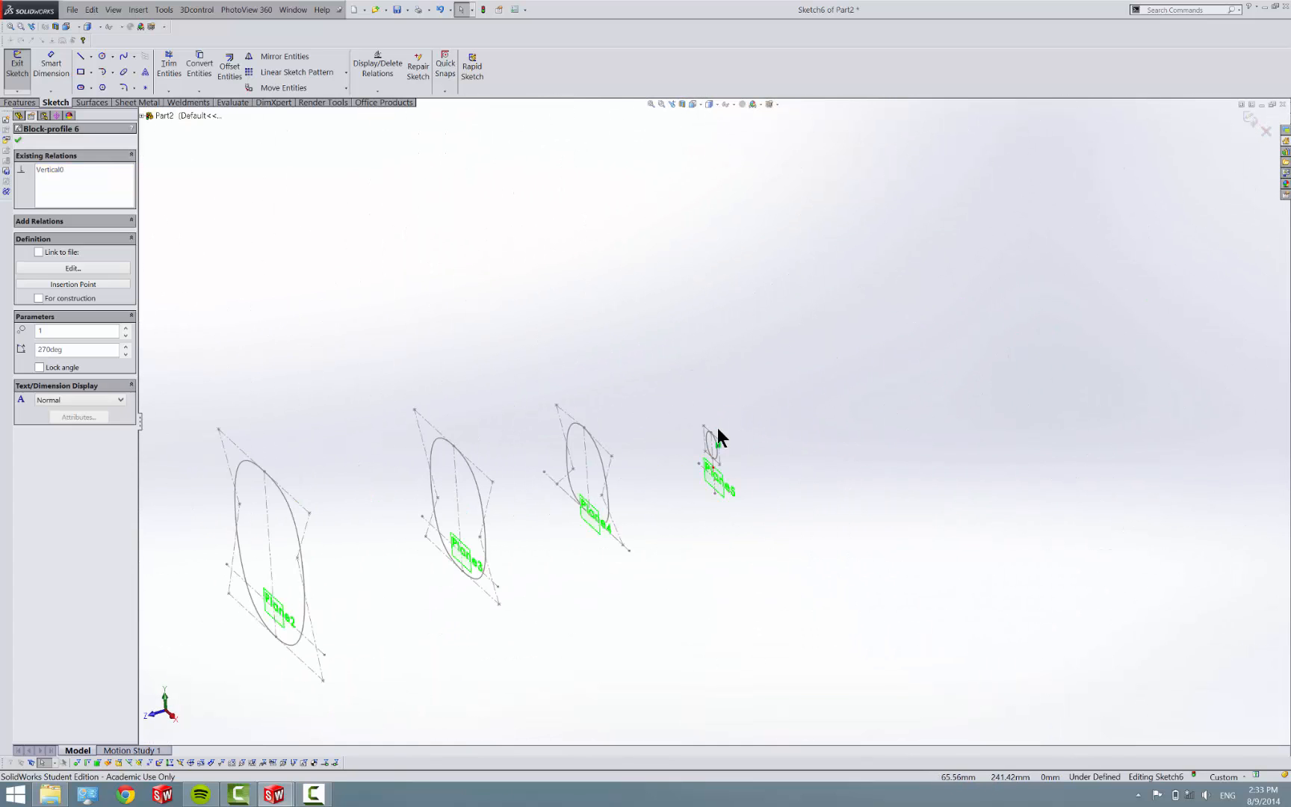
{"action": "scroll", "coordinate": [717, 441], "scroll_direction": "down", "scroll_amount": 3}
{"action": "left_click", "coordinate": [735, 443]}
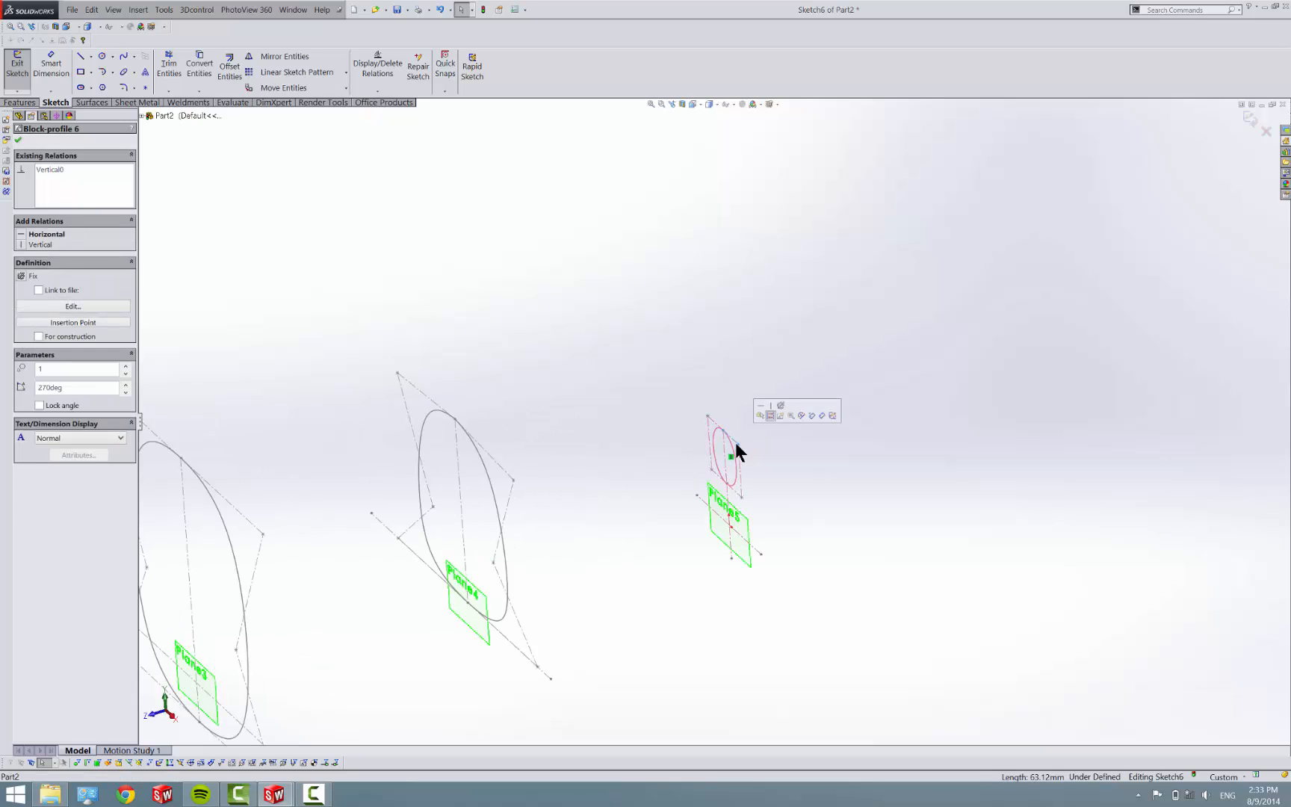
{"action": "key", "text": "Delete"}
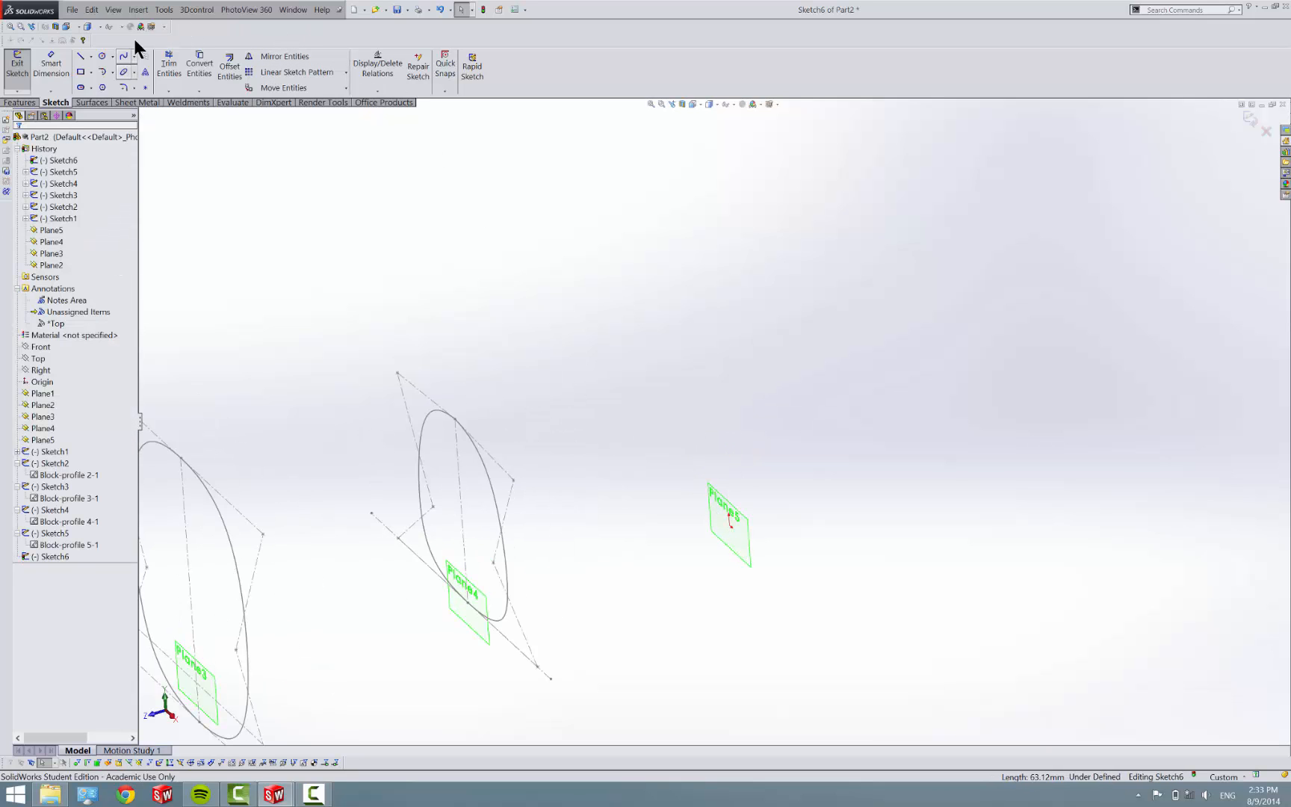
Step: Insert Block-profile 6 again, placing it just above the origin on Plane5
{"action": "left_click", "coordinate": [164, 10]}
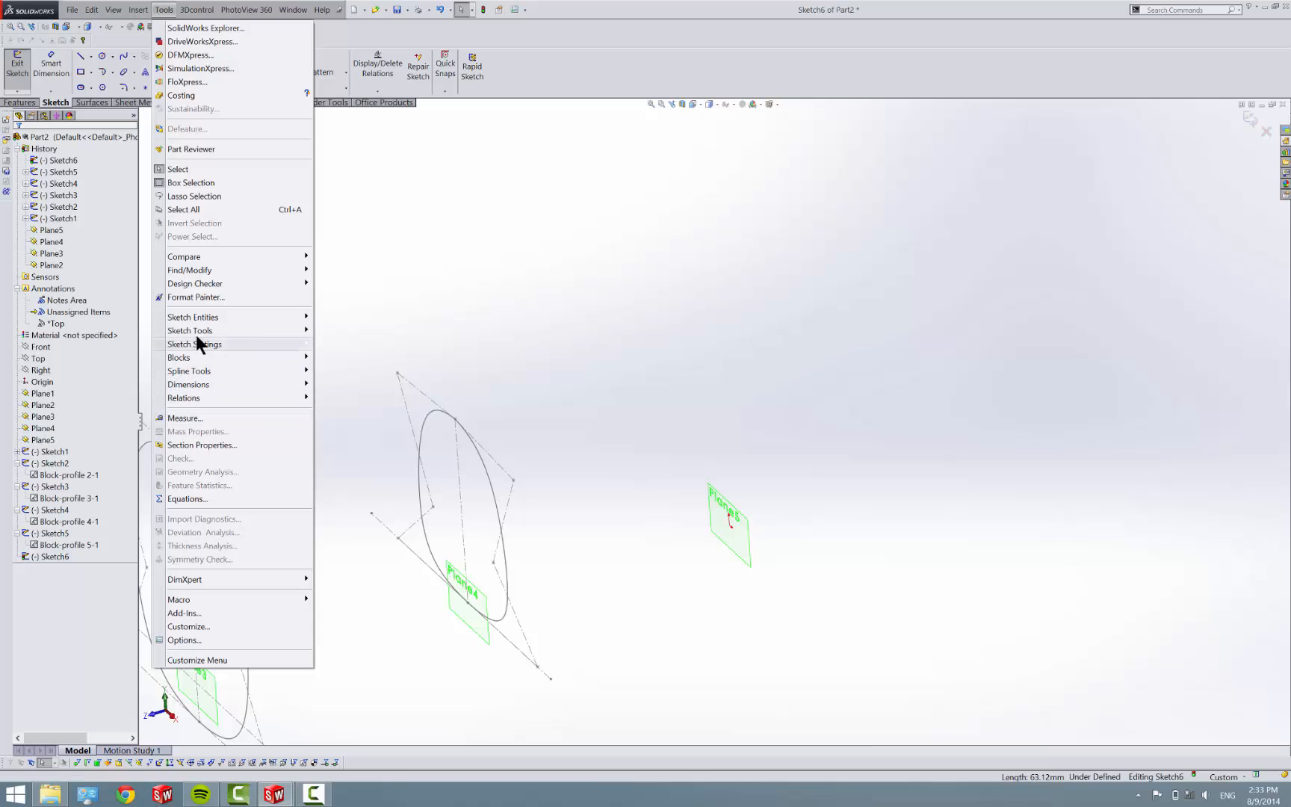
{"action": "mouse_move", "coordinate": [217, 357]}
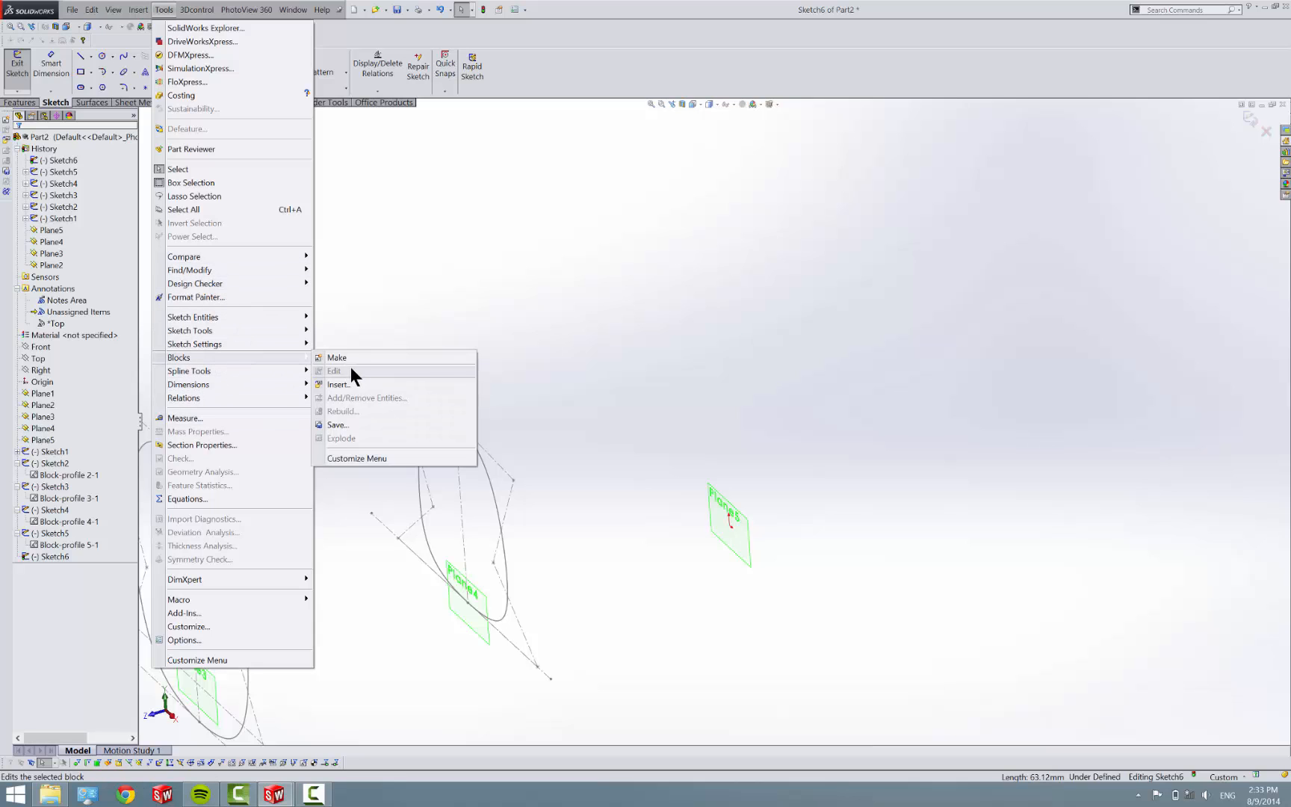
{"action": "left_click", "coordinate": [364, 384]}
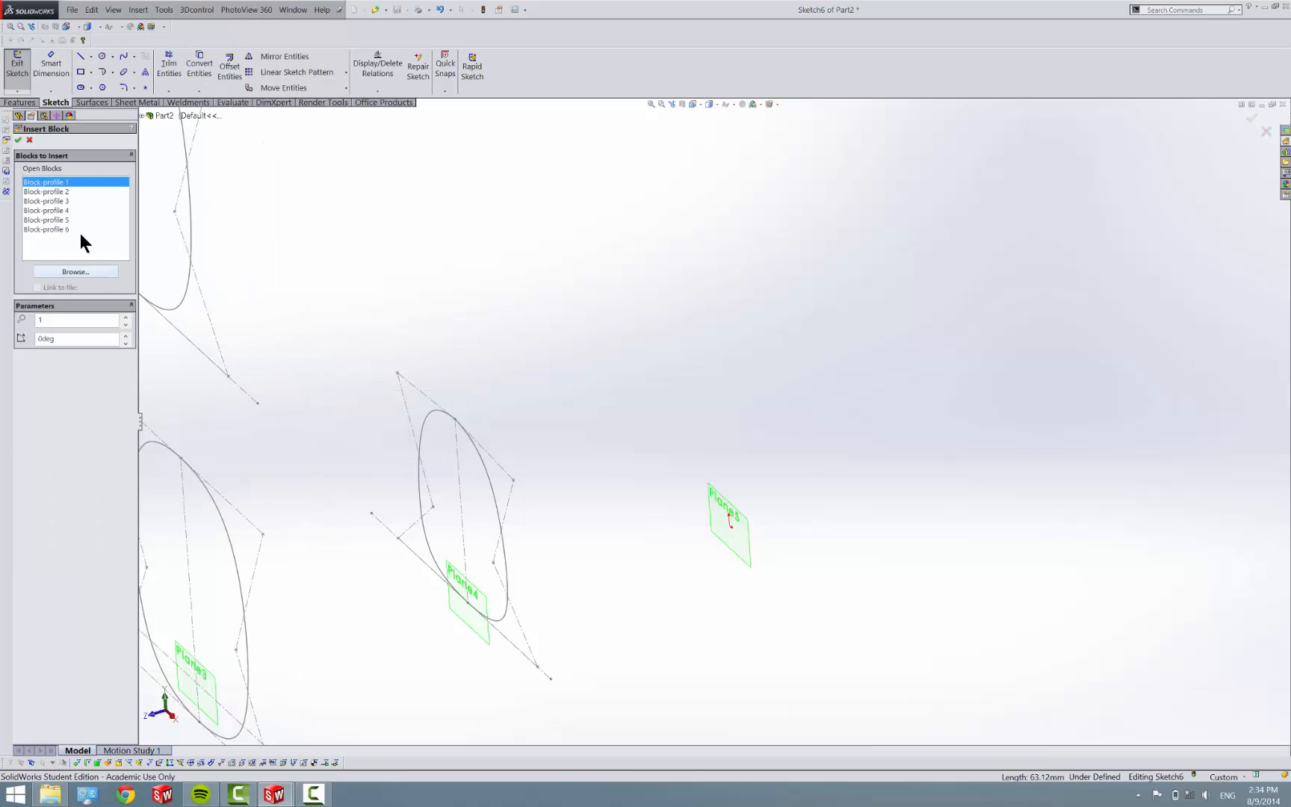
{"action": "left_click", "coordinate": [75, 230]}
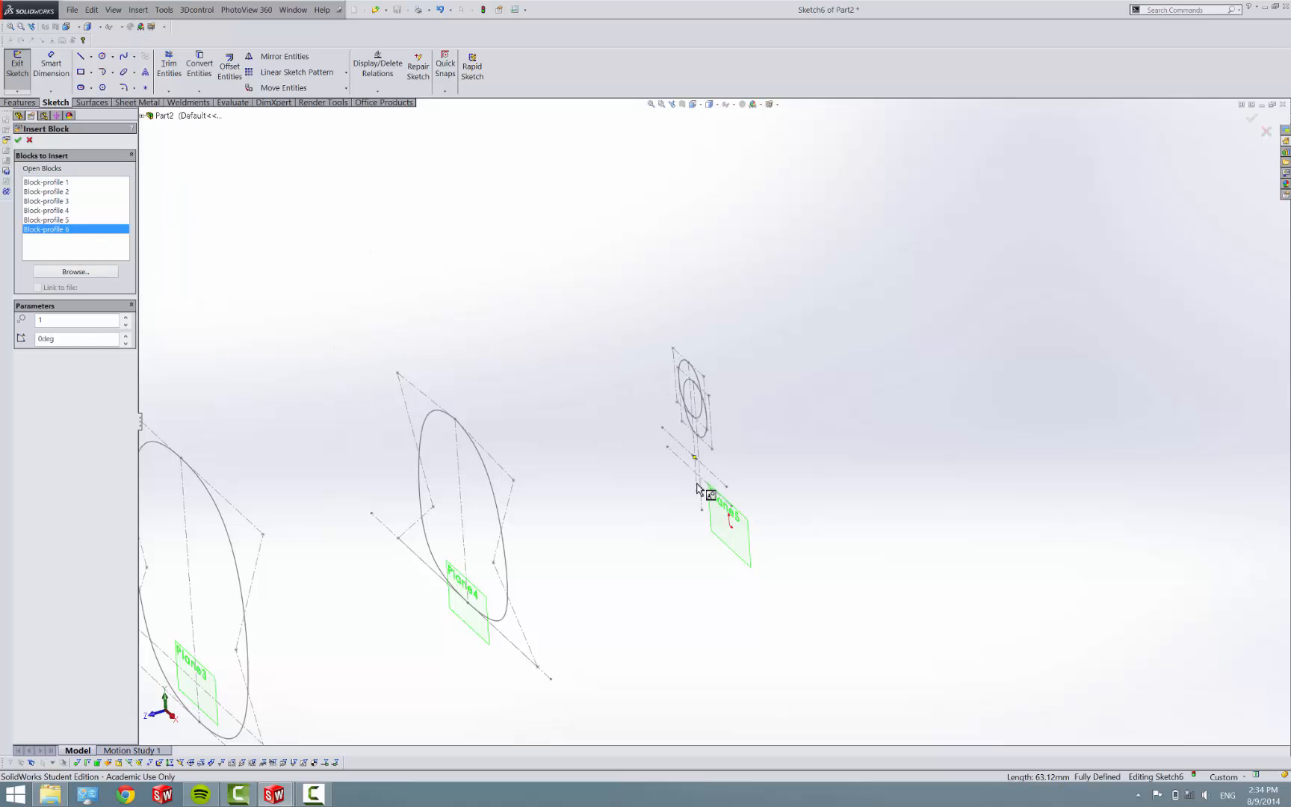
{"action": "left_click", "coordinate": [18, 140]}
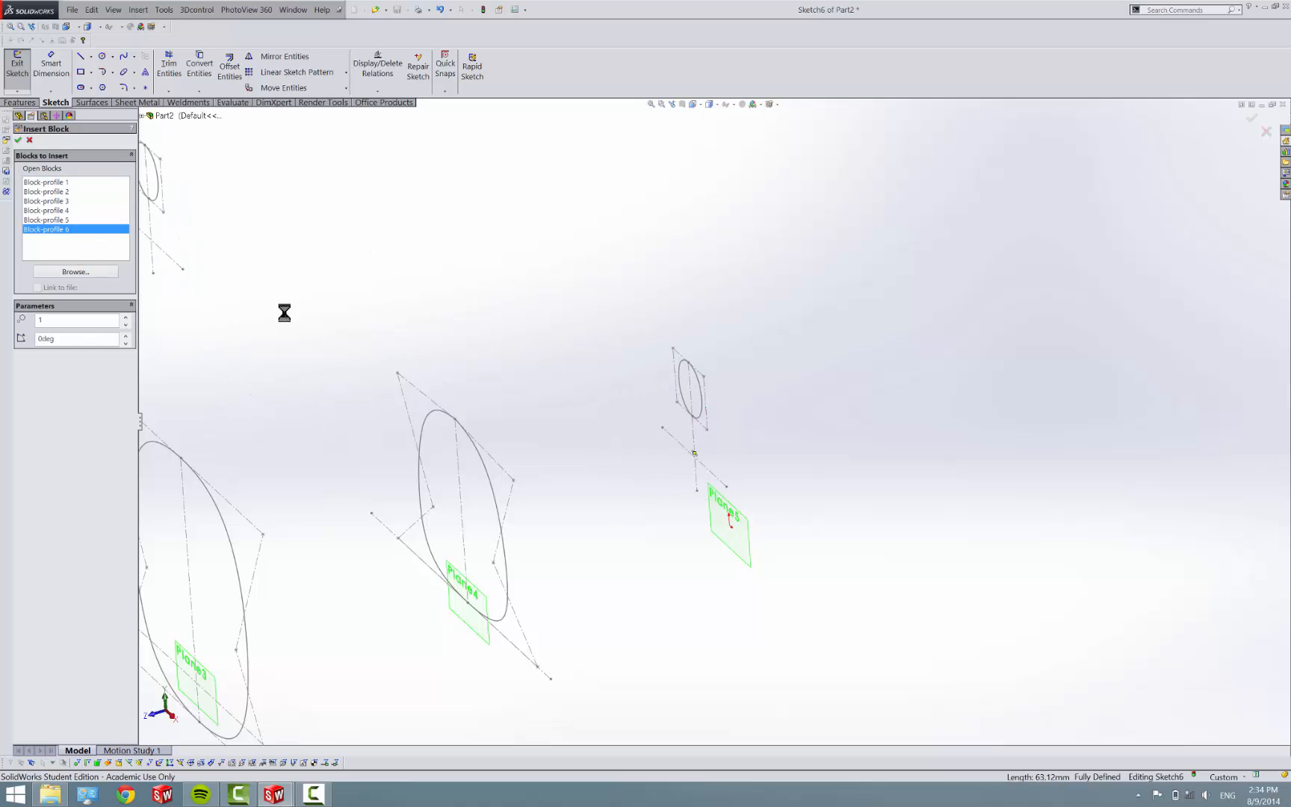
Step: Open the newly inserted profile 6 block for editing at the insertion point on its centerline crossing
{"action": "left_click", "coordinate": [706, 404]}
{"action": "scroll", "coordinate": [702, 434], "scroll_direction": "down", "scroll_amount": 8}
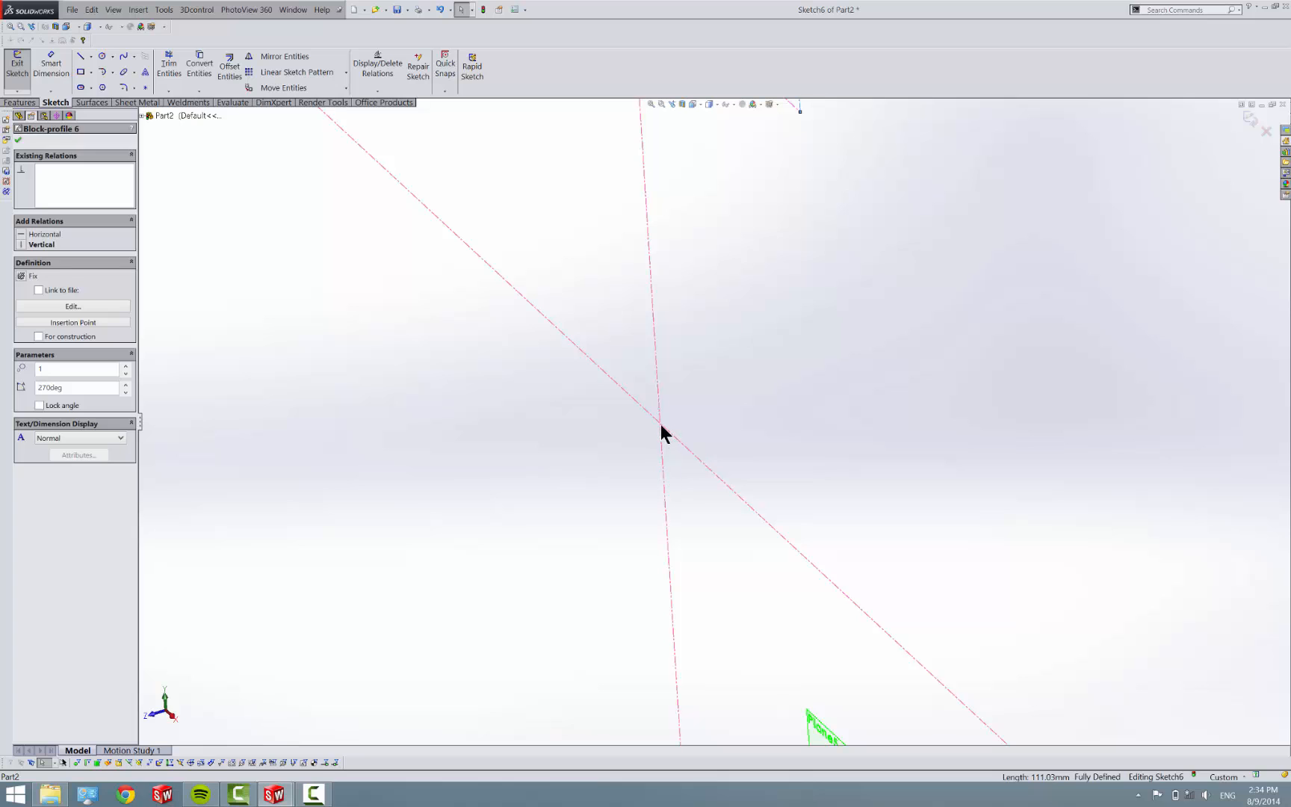
{"action": "left_click", "coordinate": [660, 424]}
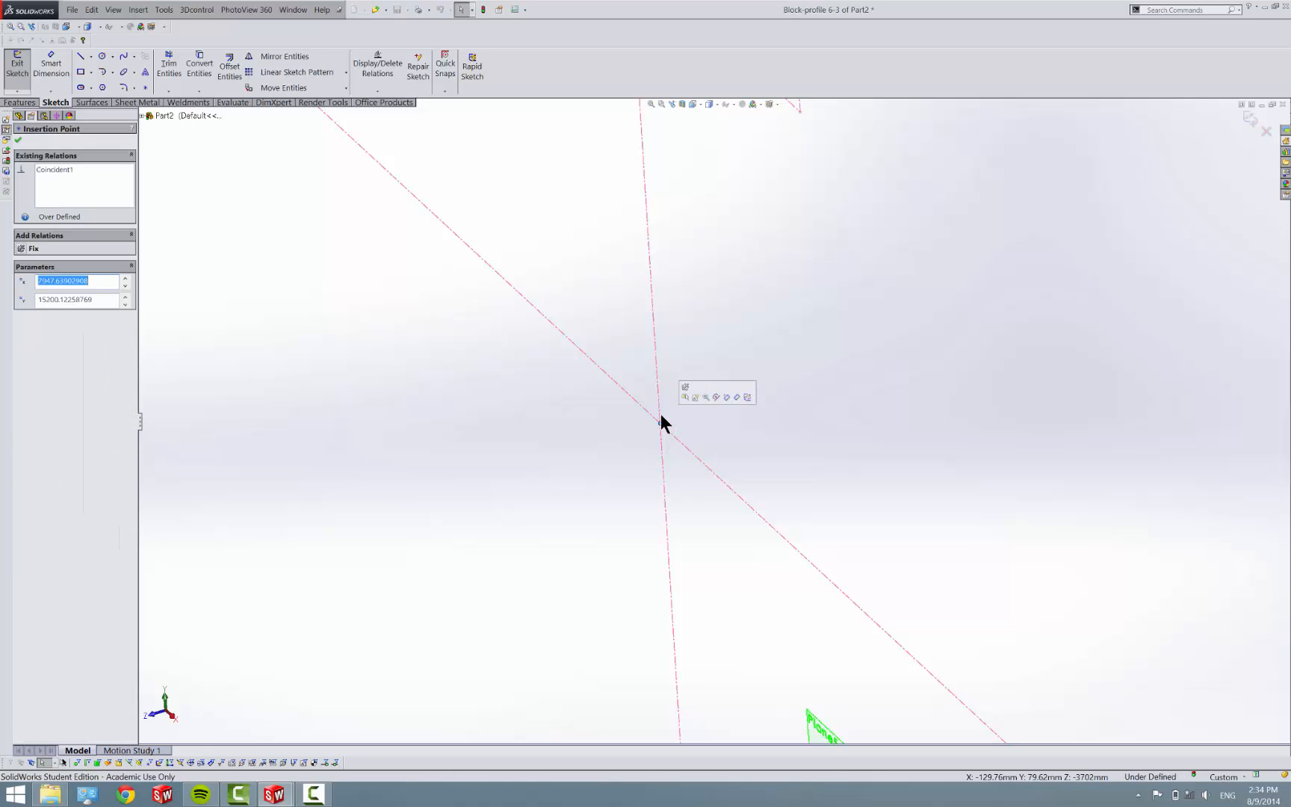
{"action": "double_click", "coordinate": [661, 421]}
{"action": "left_click_drag", "start_coordinate": [662, 423], "coordinate": [729, 402]}
{"action": "left_click", "coordinate": [699, 448]}
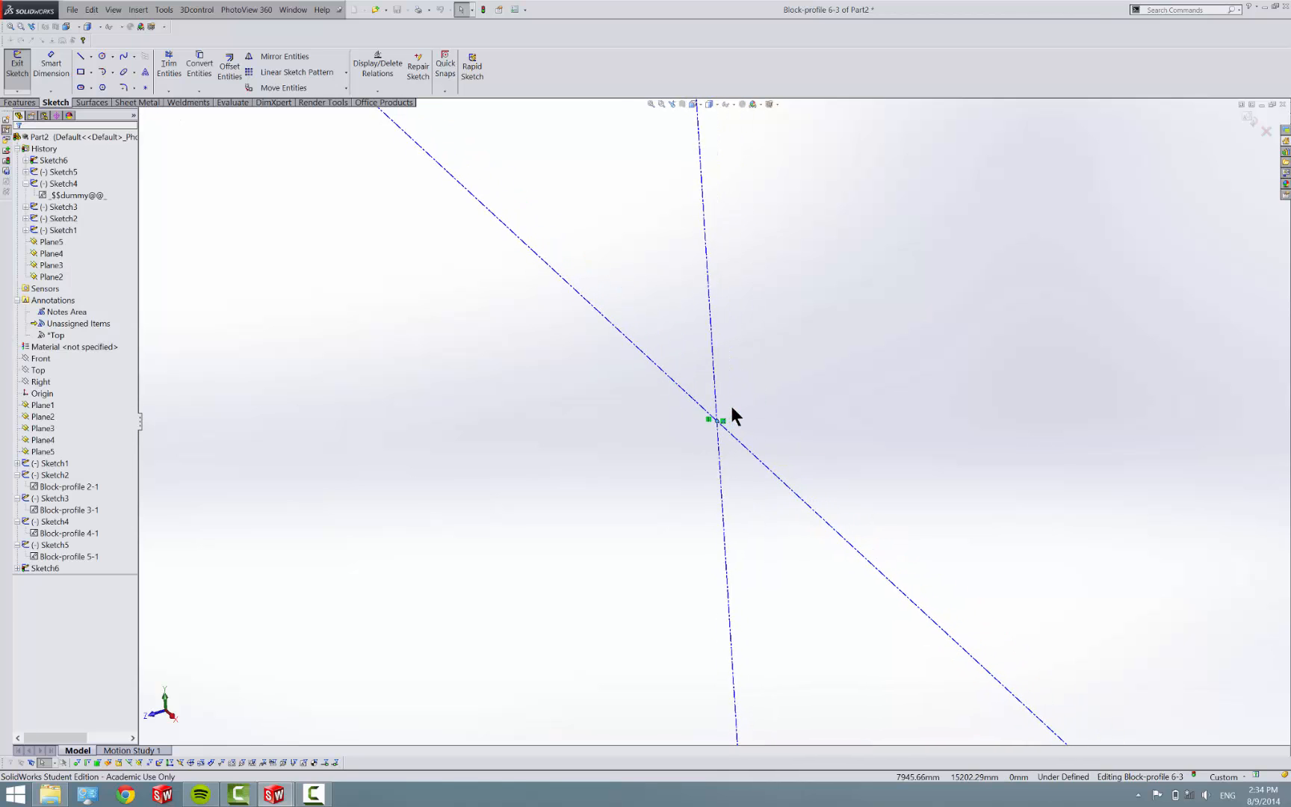
Step: Add a horizontal relation to the long centerline that runs from the oval through the crossing in the profile 6 block
{"action": "scroll", "coordinate": [731, 408], "scroll_direction": "up", "scroll_amount": 5}
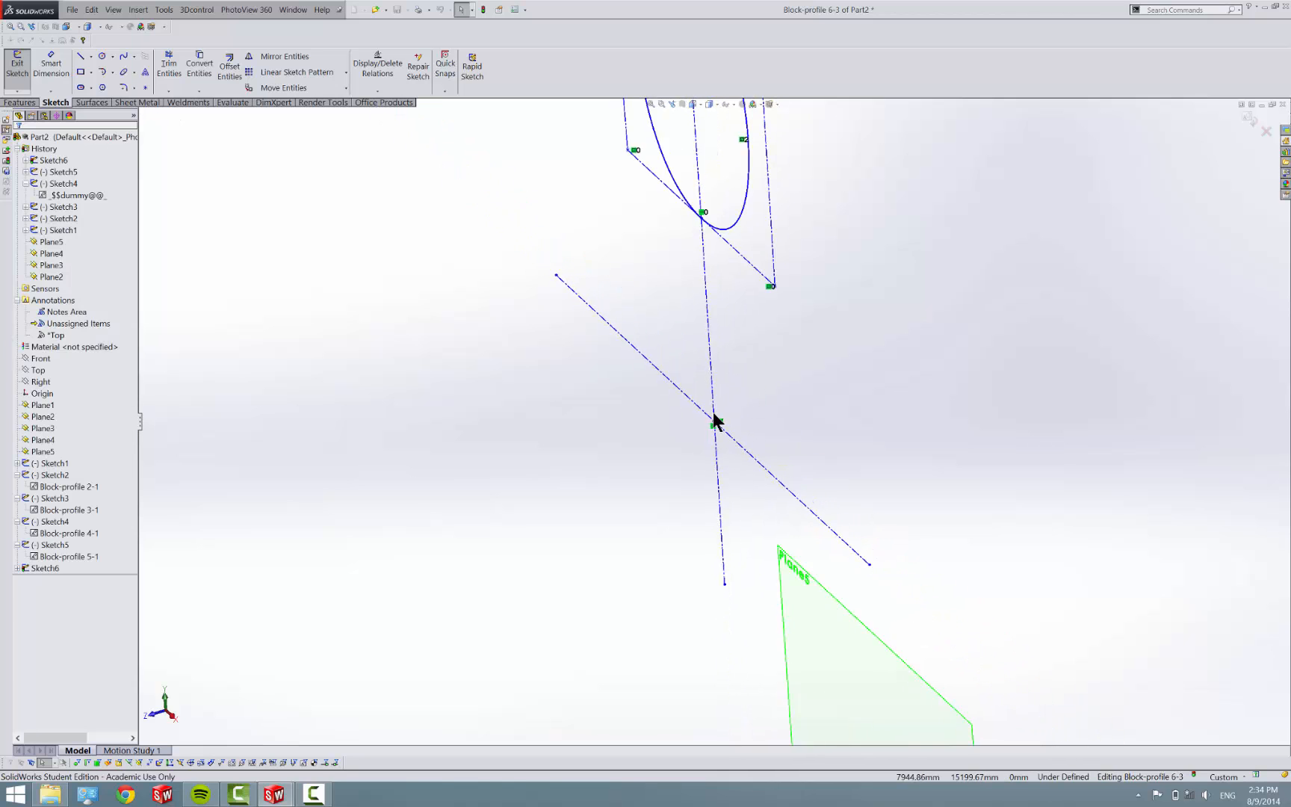
{"action": "left_click", "coordinate": [710, 364]}
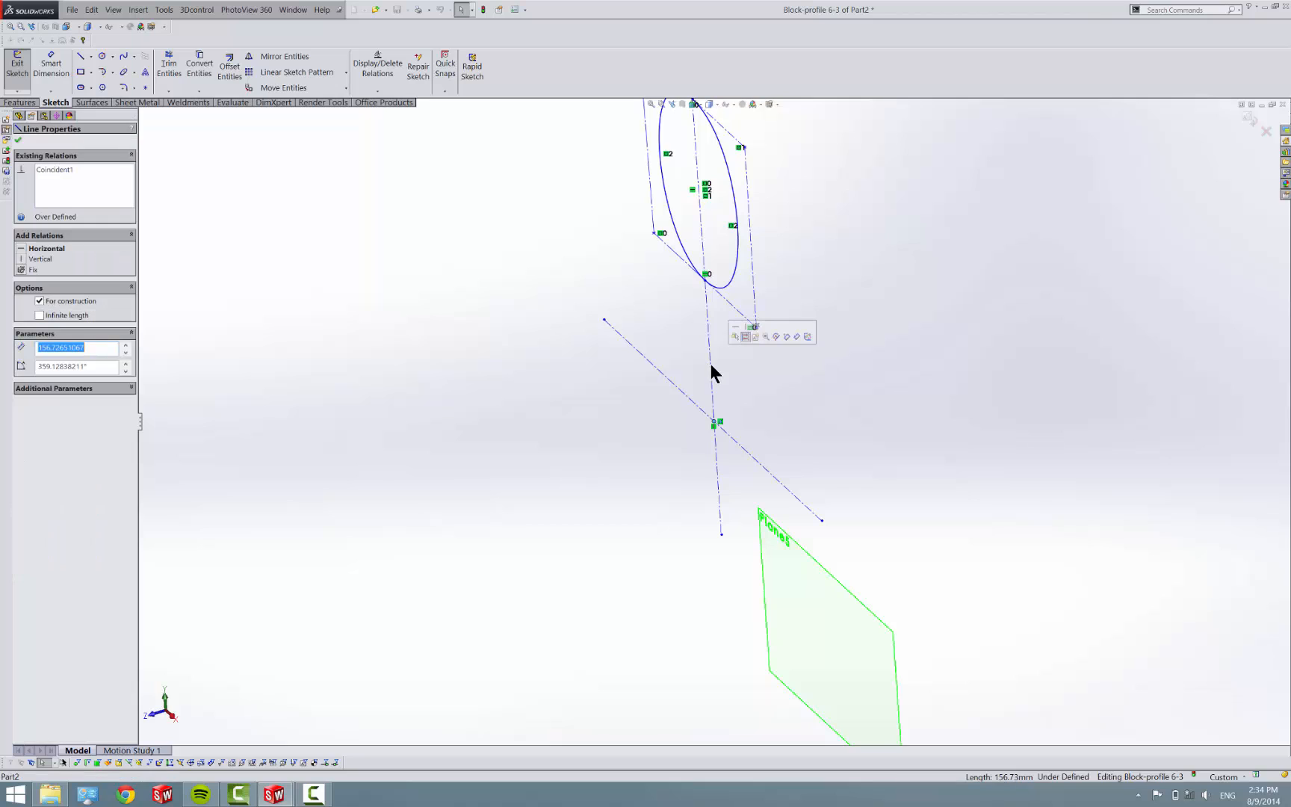
{"action": "left_click", "coordinate": [746, 327]}
{"action": "key", "text": "ctrl+z"}
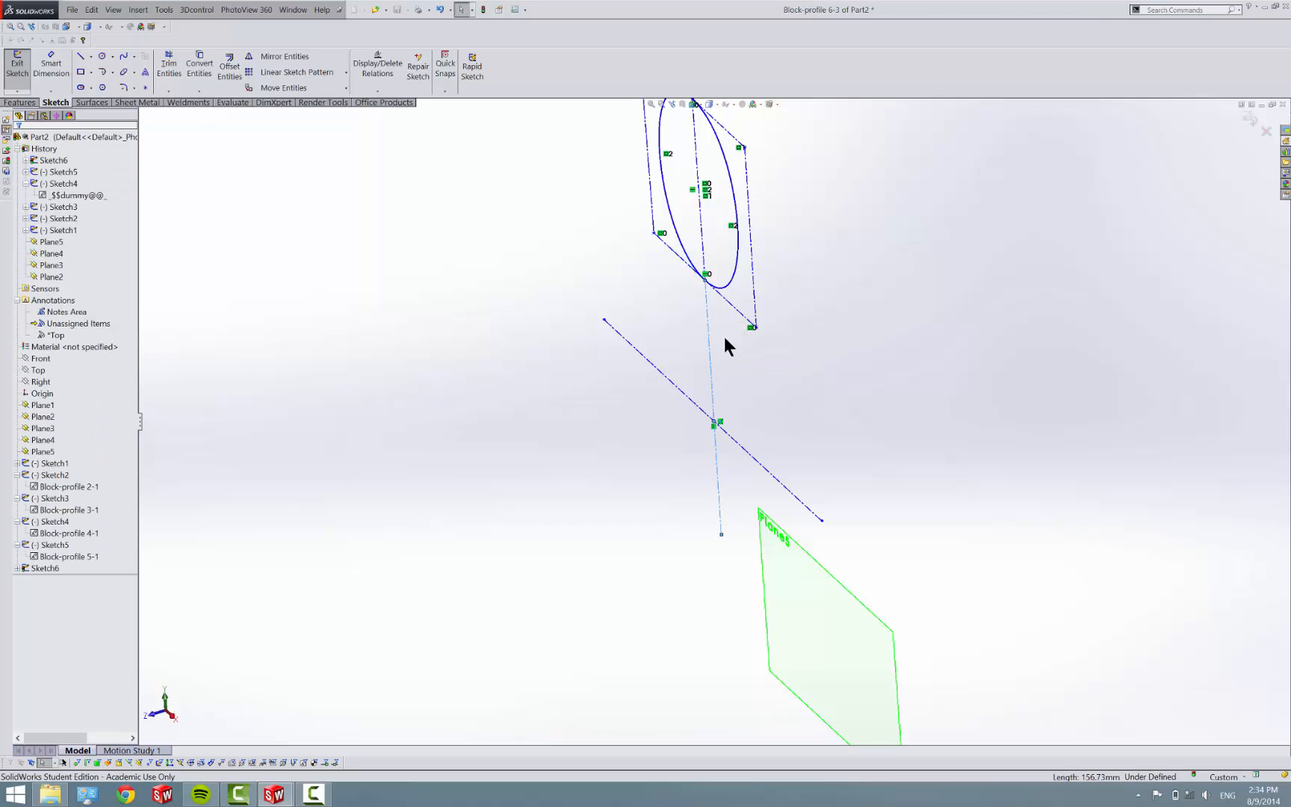
{"action": "left_click", "coordinate": [711, 340]}
{"action": "left_click", "coordinate": [735, 298]}
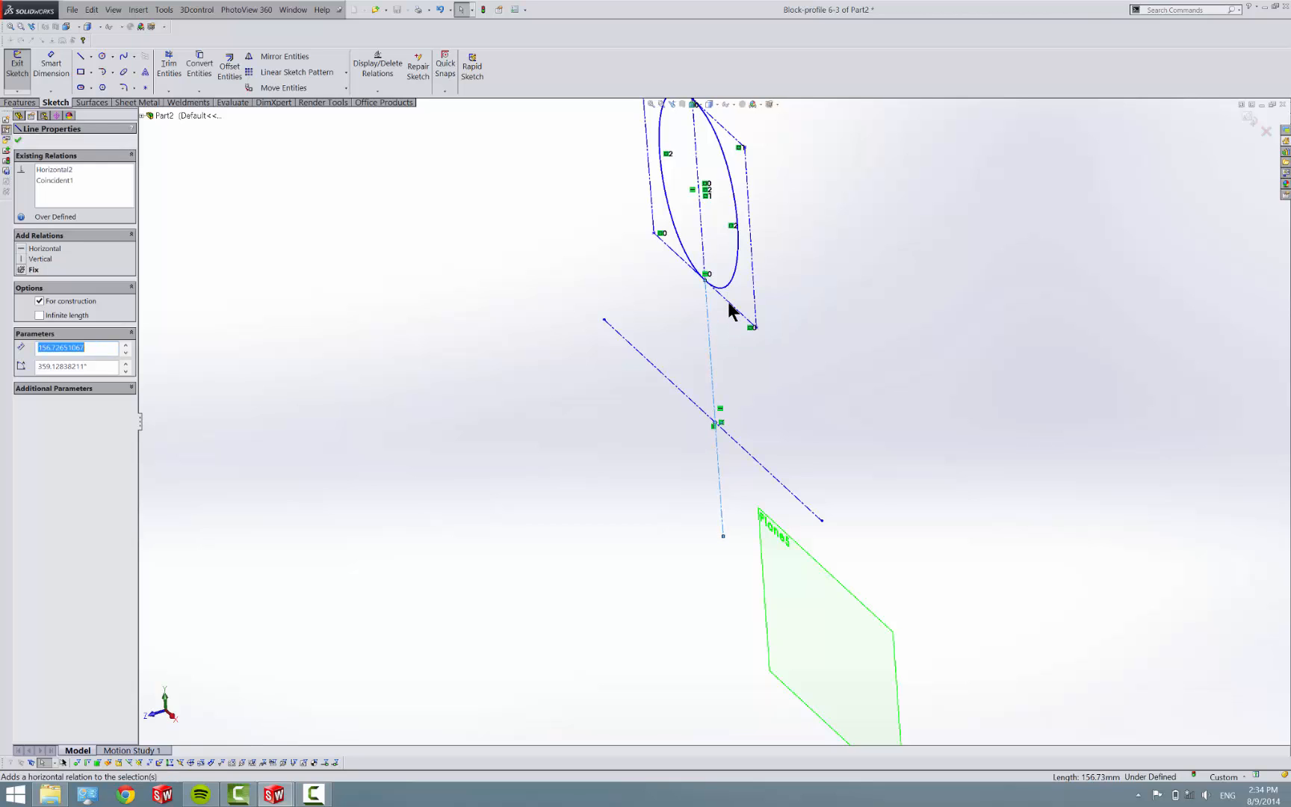
{"action": "key", "text": "ctrl+z"}
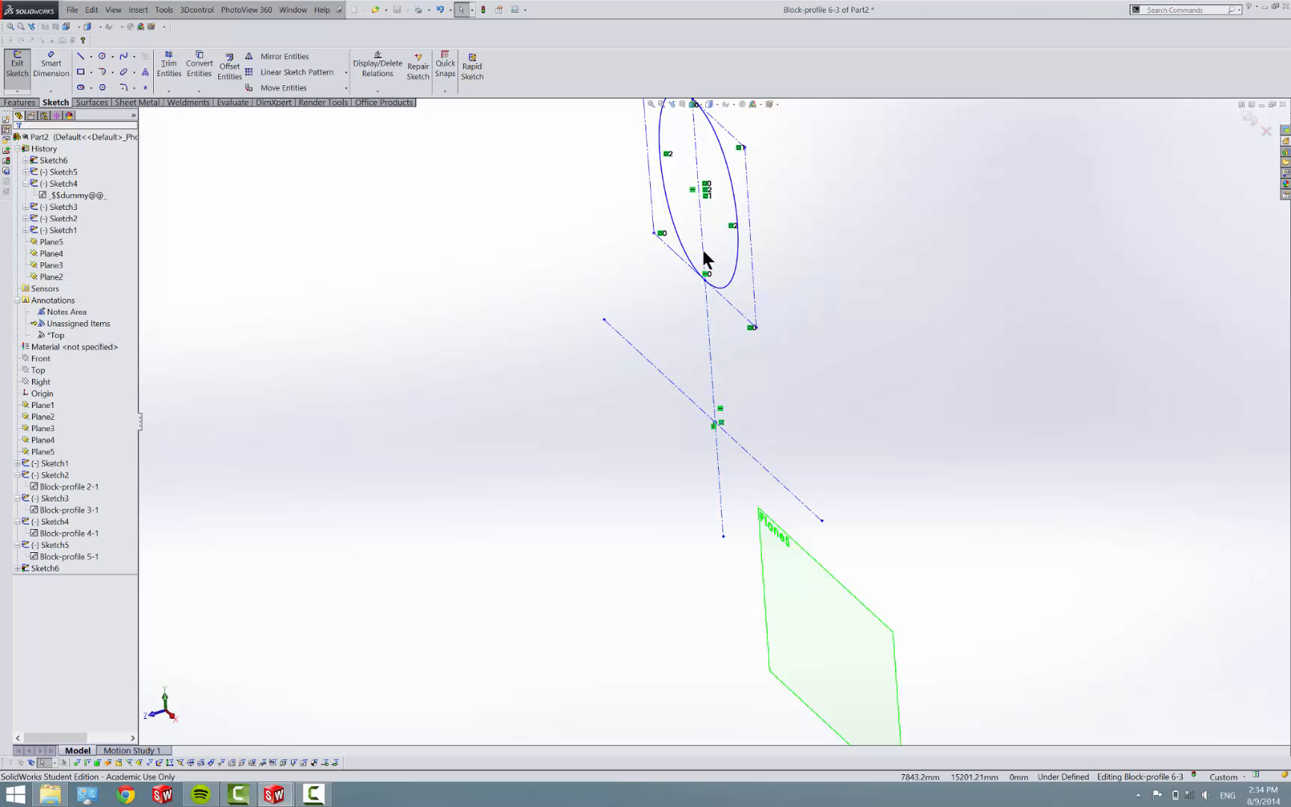
Step: Apply a horizontal relation to the centerline inside the oval and exit block editing
{"action": "left_click", "coordinate": [705, 239]}
{"action": "left_click", "coordinate": [727, 214]}
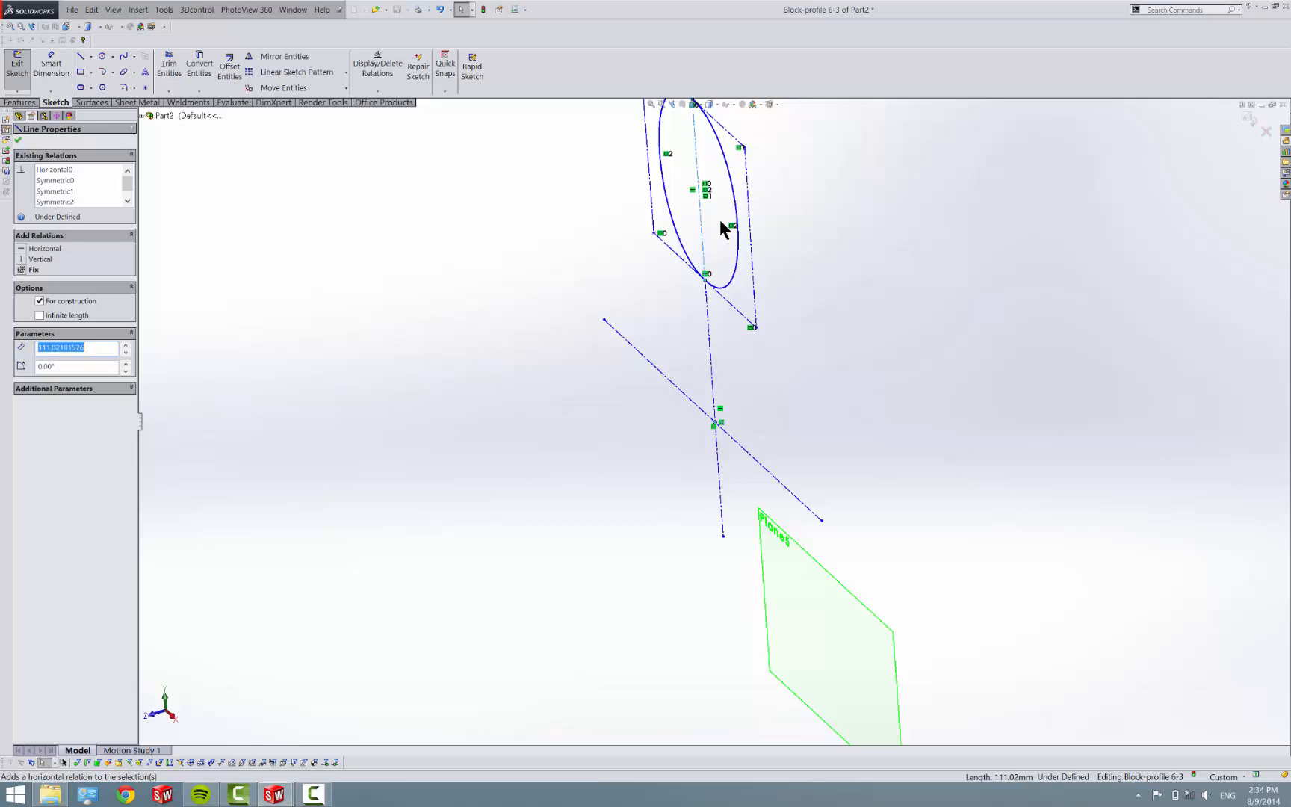
{"action": "left_click", "coordinate": [575, 291]}
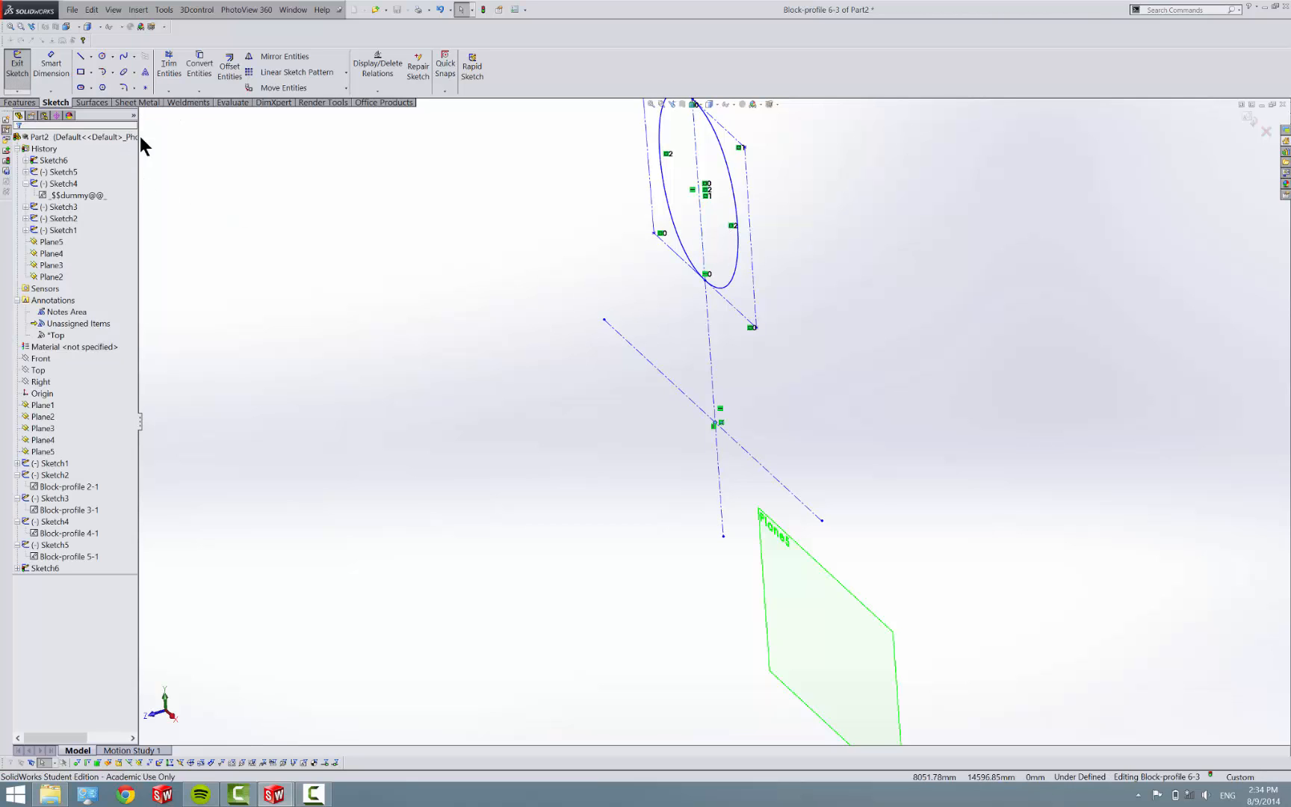
{"action": "left_click", "coordinate": [715, 417]}
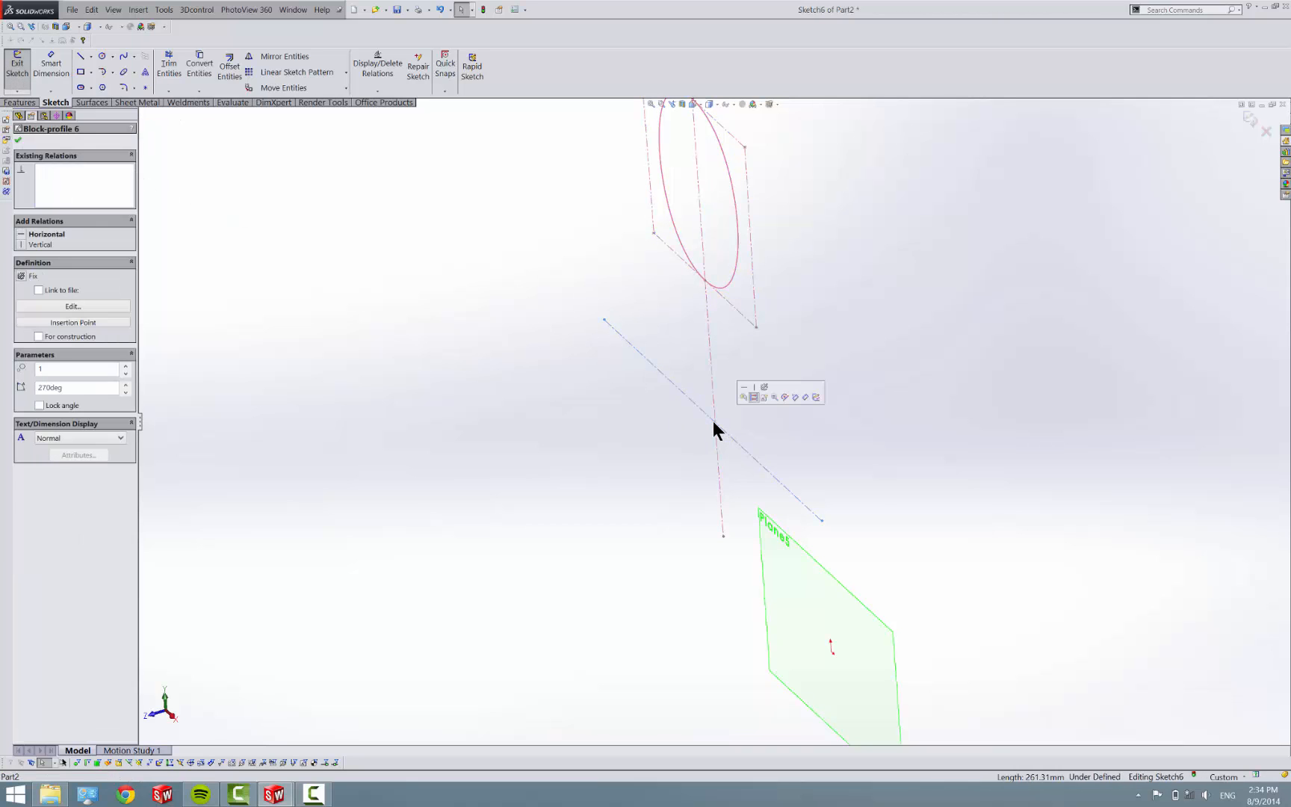
{"action": "key", "text": "Escape"}
{"action": "double_click", "coordinate": [715, 429]}
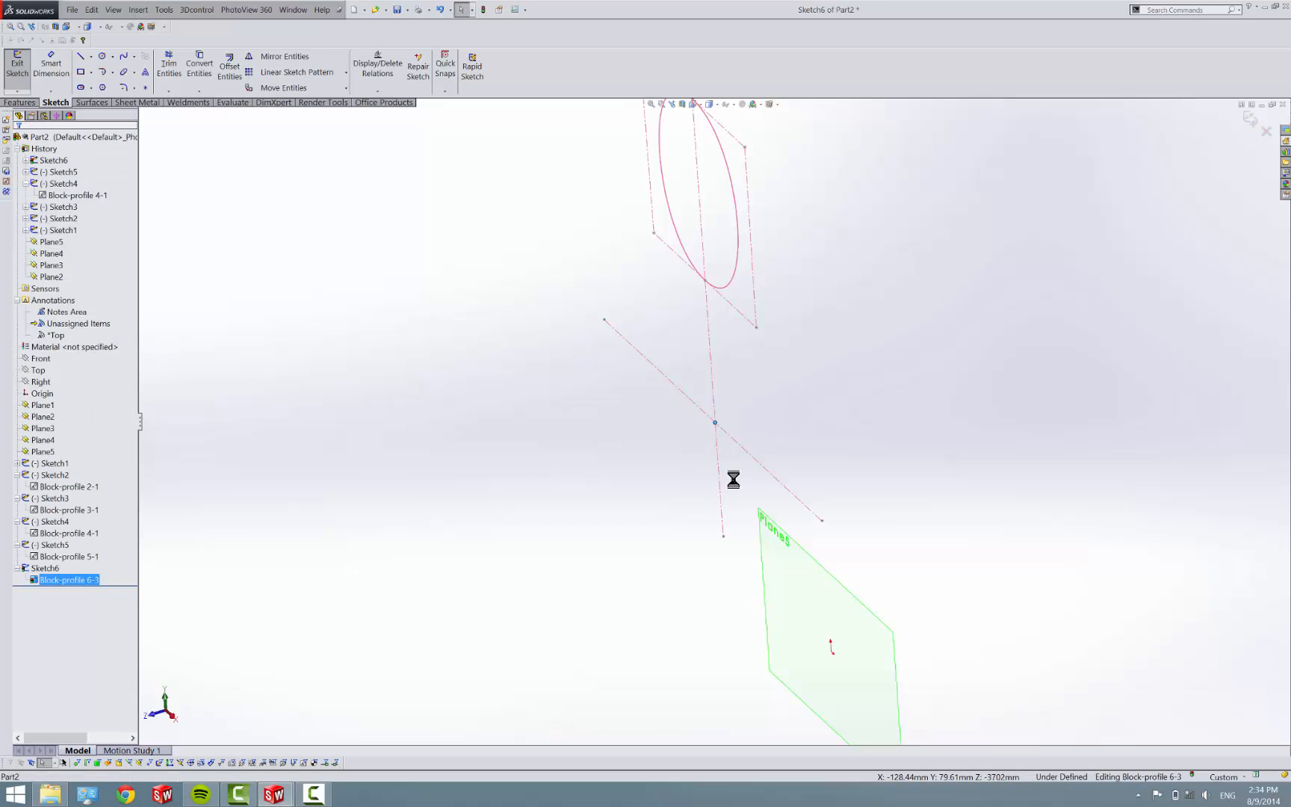
{"action": "left_click", "coordinate": [17, 64]}
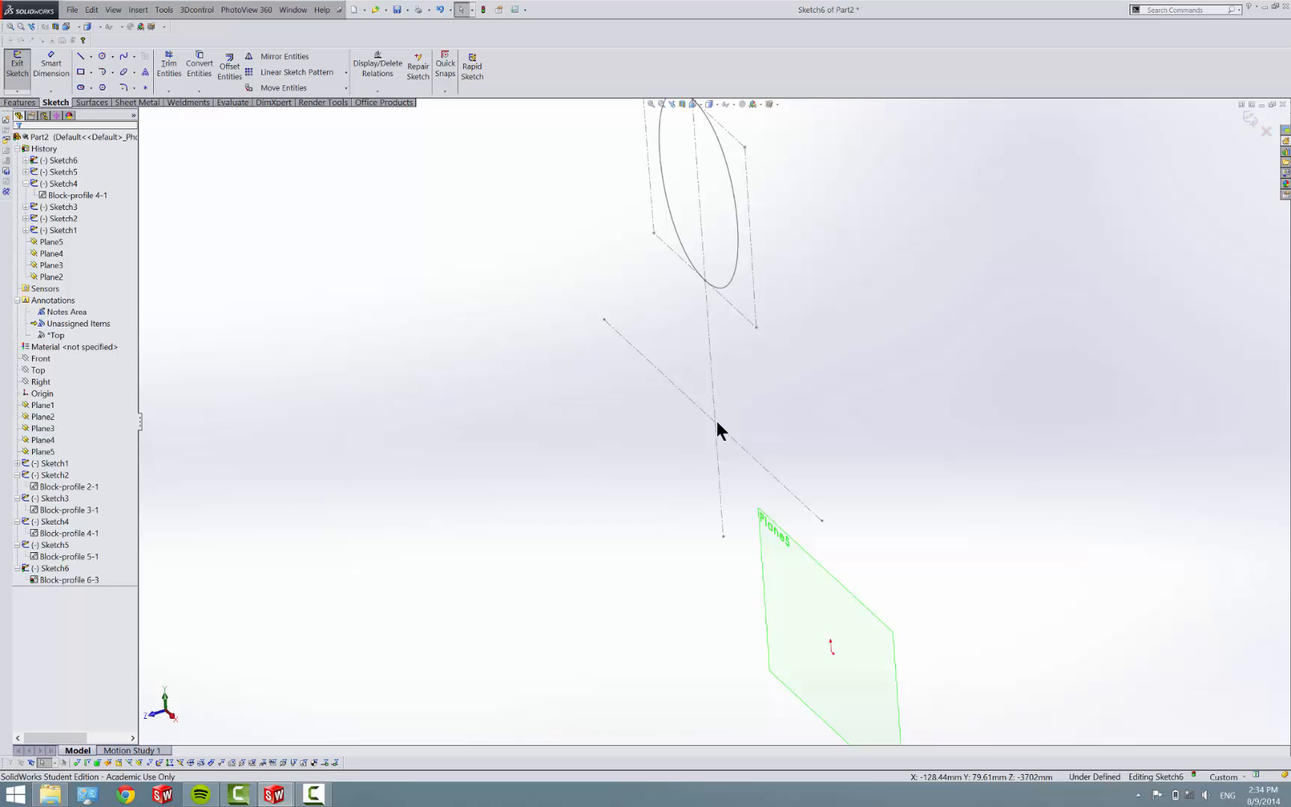
Step: Move the profile 6 block so its centerline crossing coincides with the origin, and exit the sketch
{"action": "left_click_drag", "start_coordinate": [728, 433], "coordinate": [832, 650]}
{"action": "left_click", "coordinate": [591, 510]}
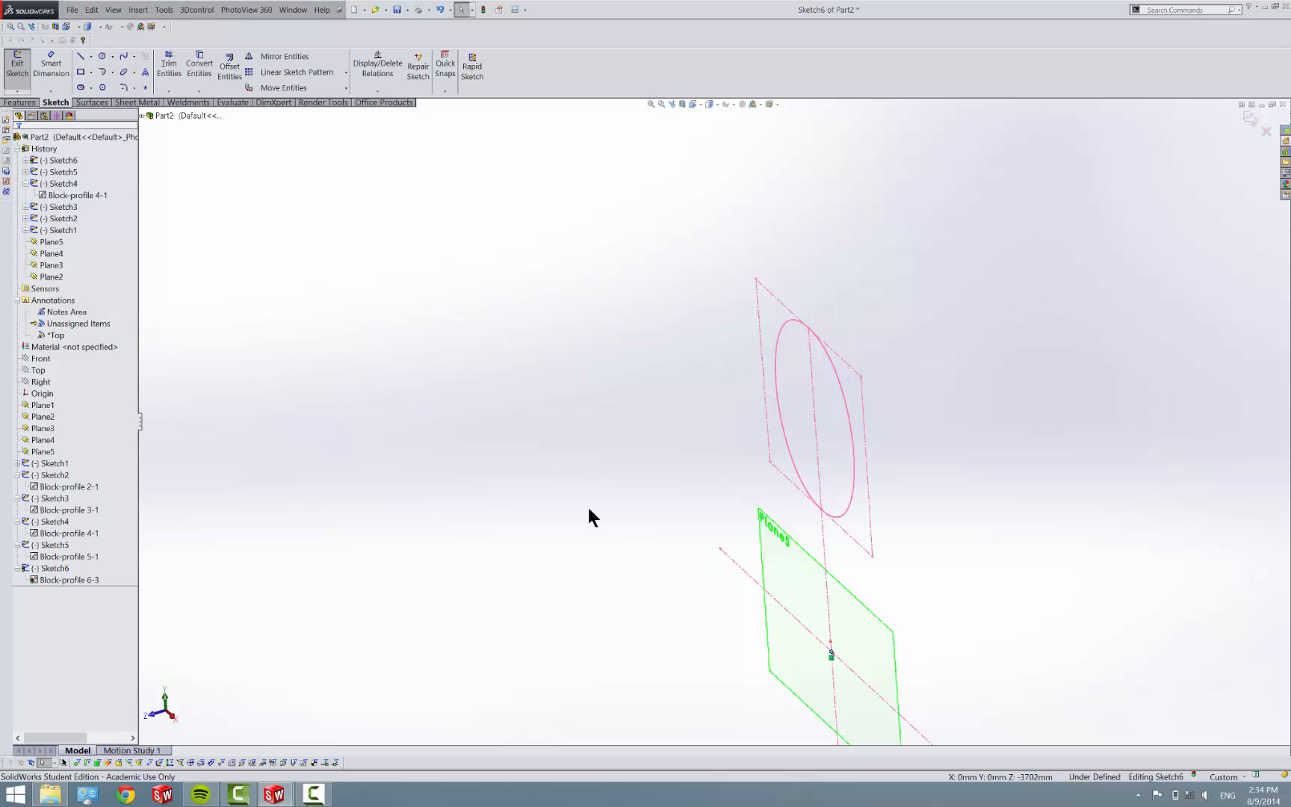
{"action": "left_click", "coordinate": [18, 68]}
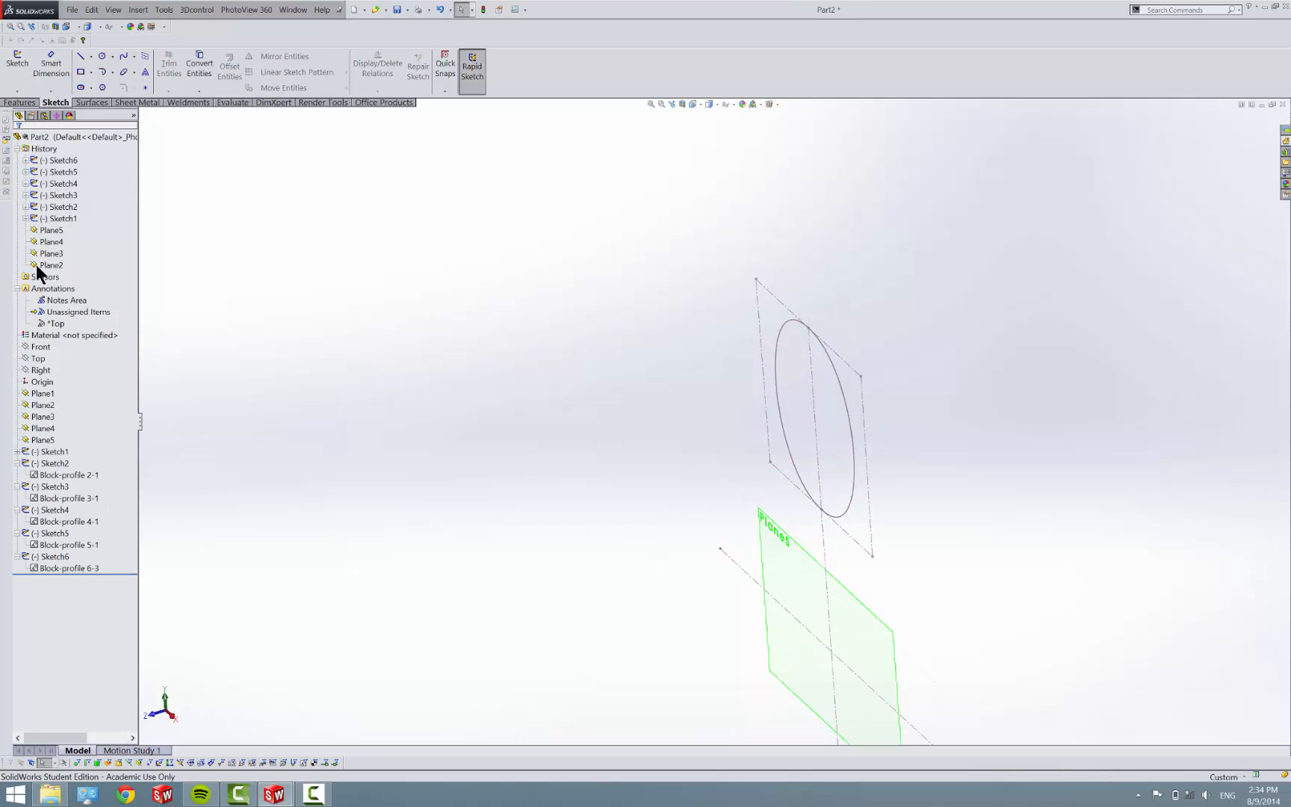
Step: Examine the alignment of all profiles in a view normal to the Front plane and in an angled view
{"action": "right_click", "coordinate": [43, 345]}
{"action": "left_click", "coordinate": [84, 338]}
{"action": "right_click", "coordinate": [49, 347]}
{"action": "left_click", "coordinate": [78, 339]}
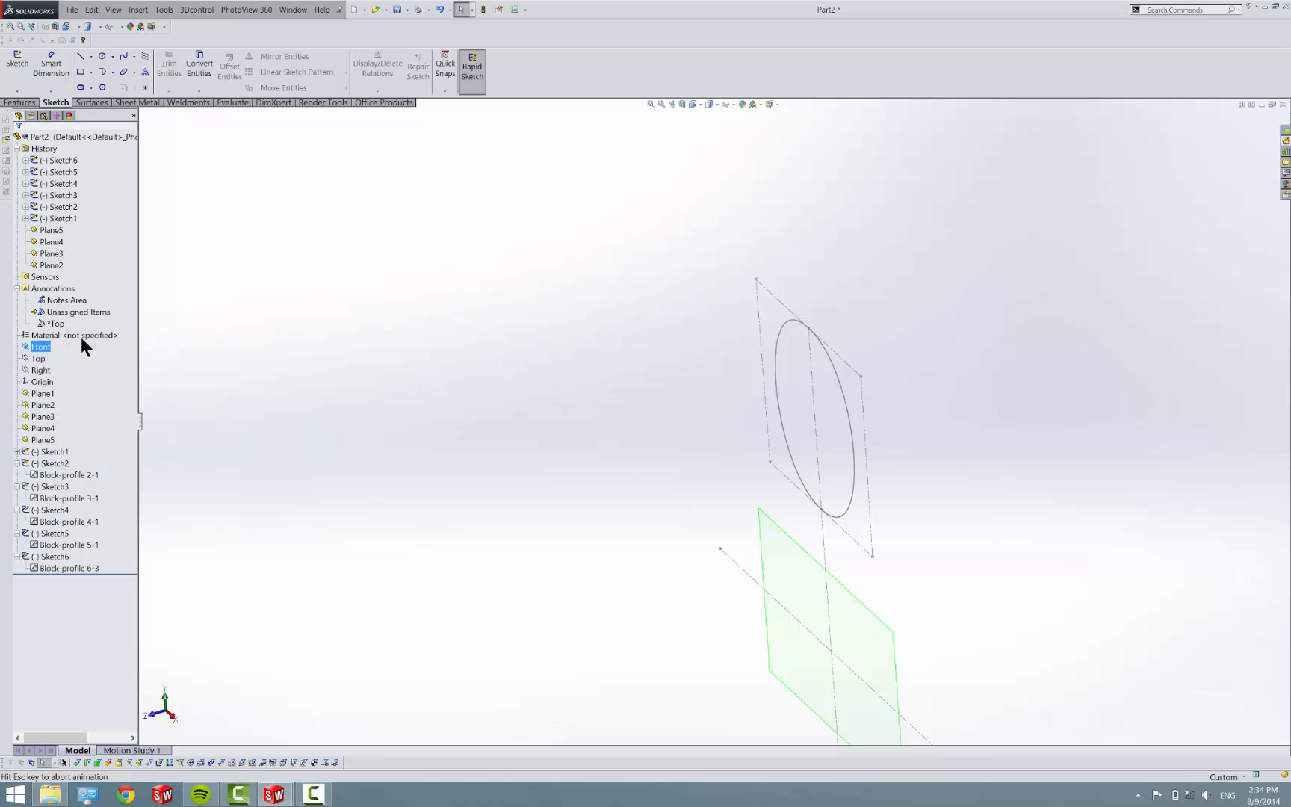
{"action": "scroll", "coordinate": [709, 598], "scroll_direction": "down", "scroll_amount": 5}
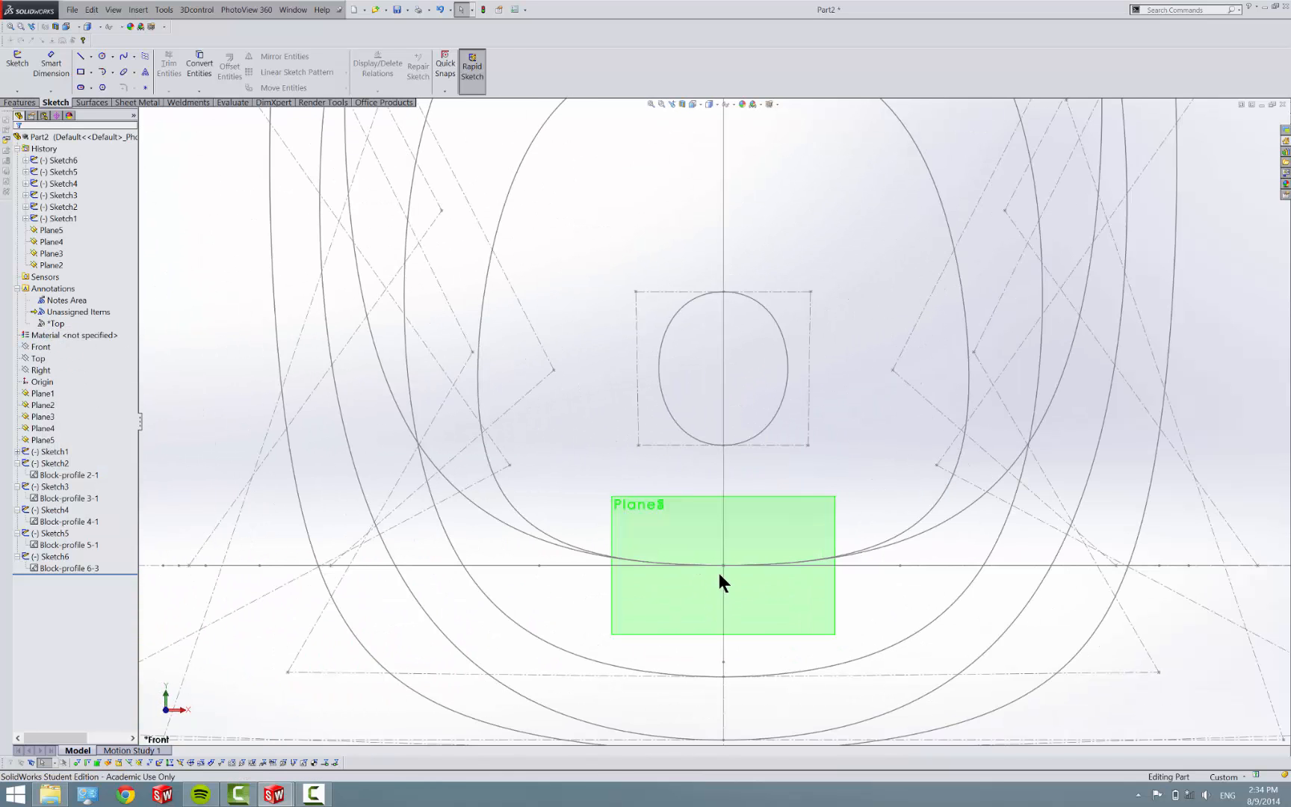
{"action": "scroll", "coordinate": [706, 422], "scroll_direction": "down", "scroll_amount": 3}
{"action": "scroll", "coordinate": [720, 410], "scroll_direction": "up", "scroll_amount": 3}
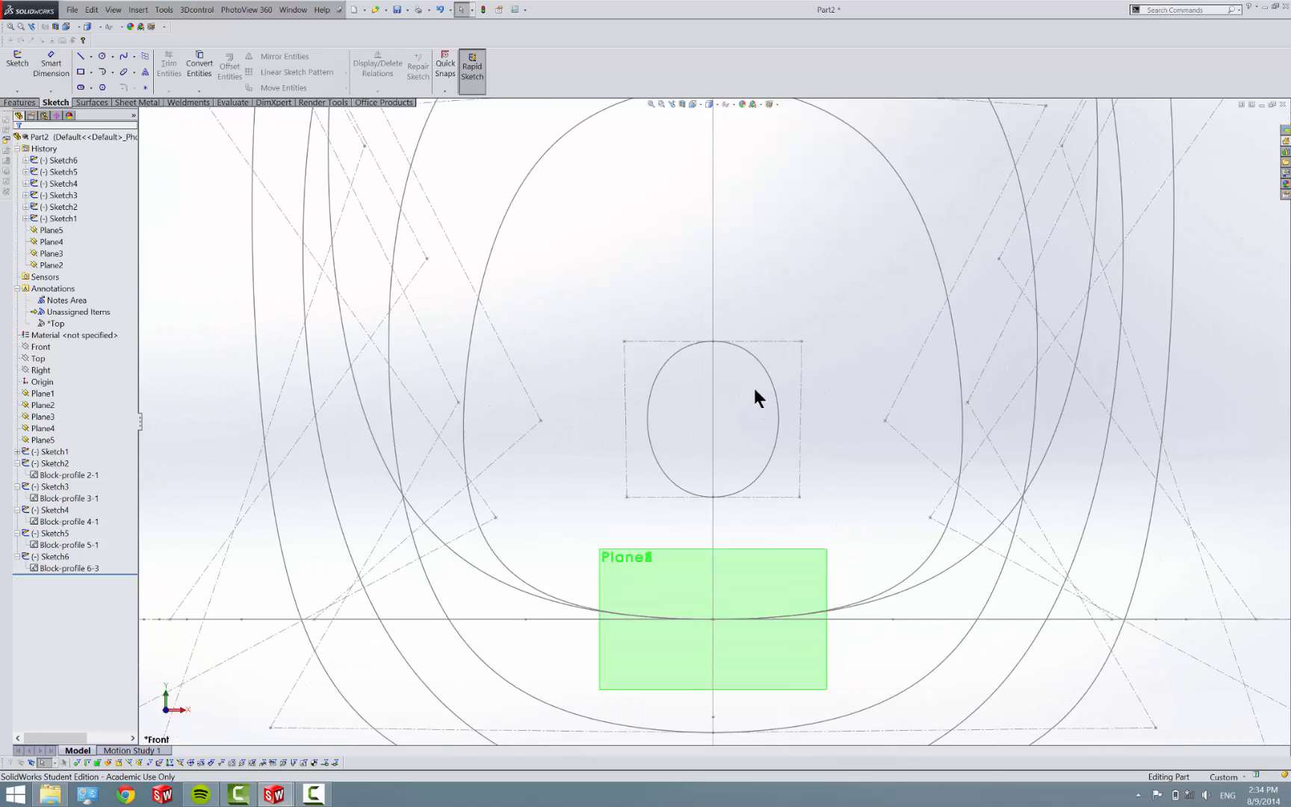
{"action": "scroll", "coordinate": [698, 403], "scroll_direction": "up", "scroll_amount": 8}
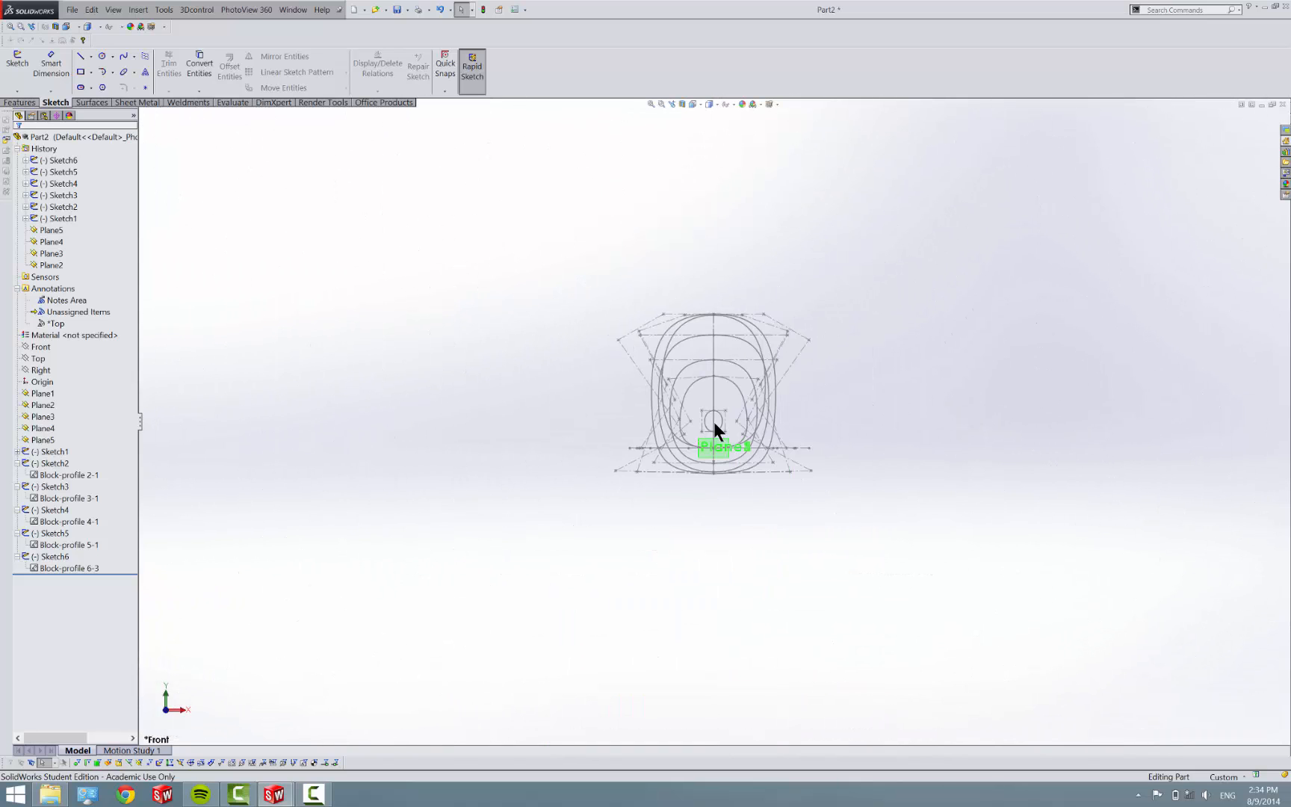
{"action": "mouse_move", "coordinate": [707, 432]}
{"action": "middle_mouse_down"}
{"action": "mouse_move", "coordinate": [620, 524]}
{"action": "mouse_move", "coordinate": [682, 495]}
{"action": "middle_mouse_up"}
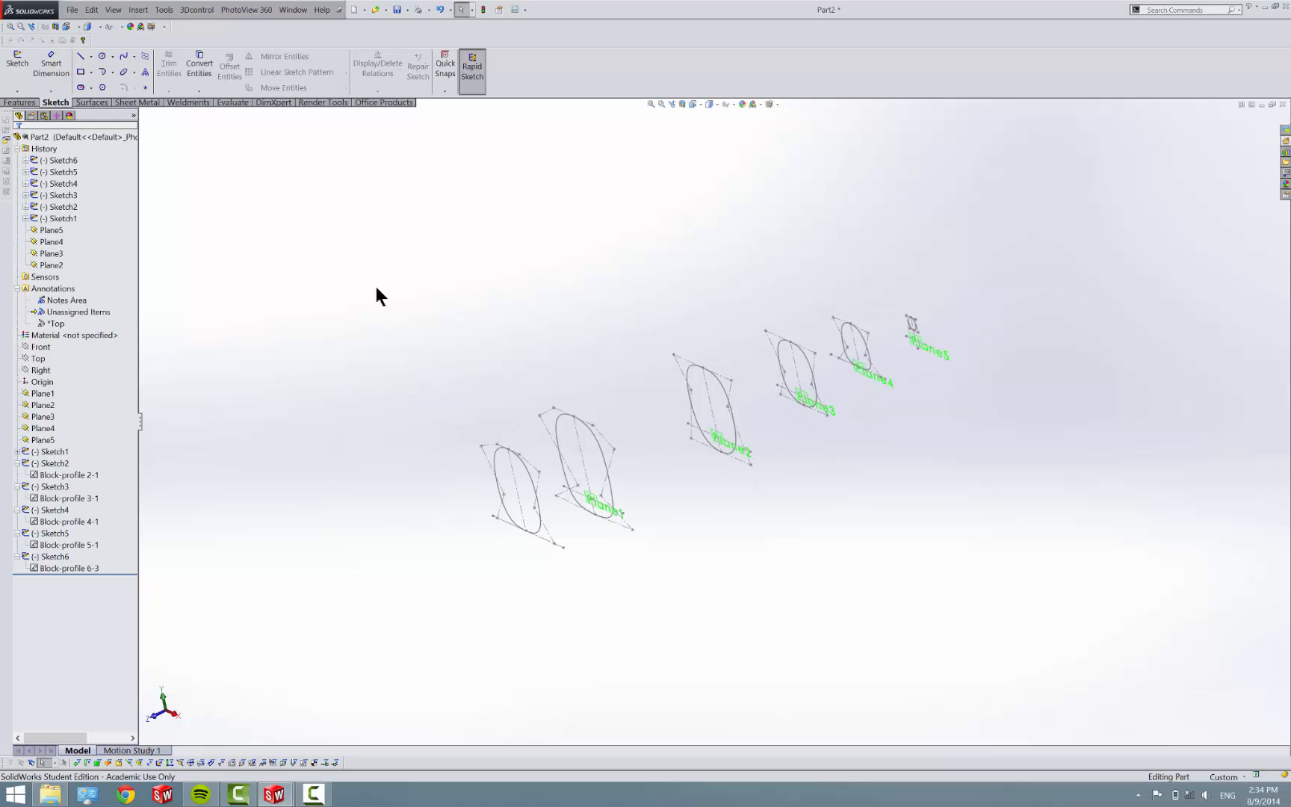
Step: Create a lofted boss through the profiles Sketch1, Sketch2, Sketch3 and Sketch5
{"action": "left_click", "coordinate": [30, 102]}
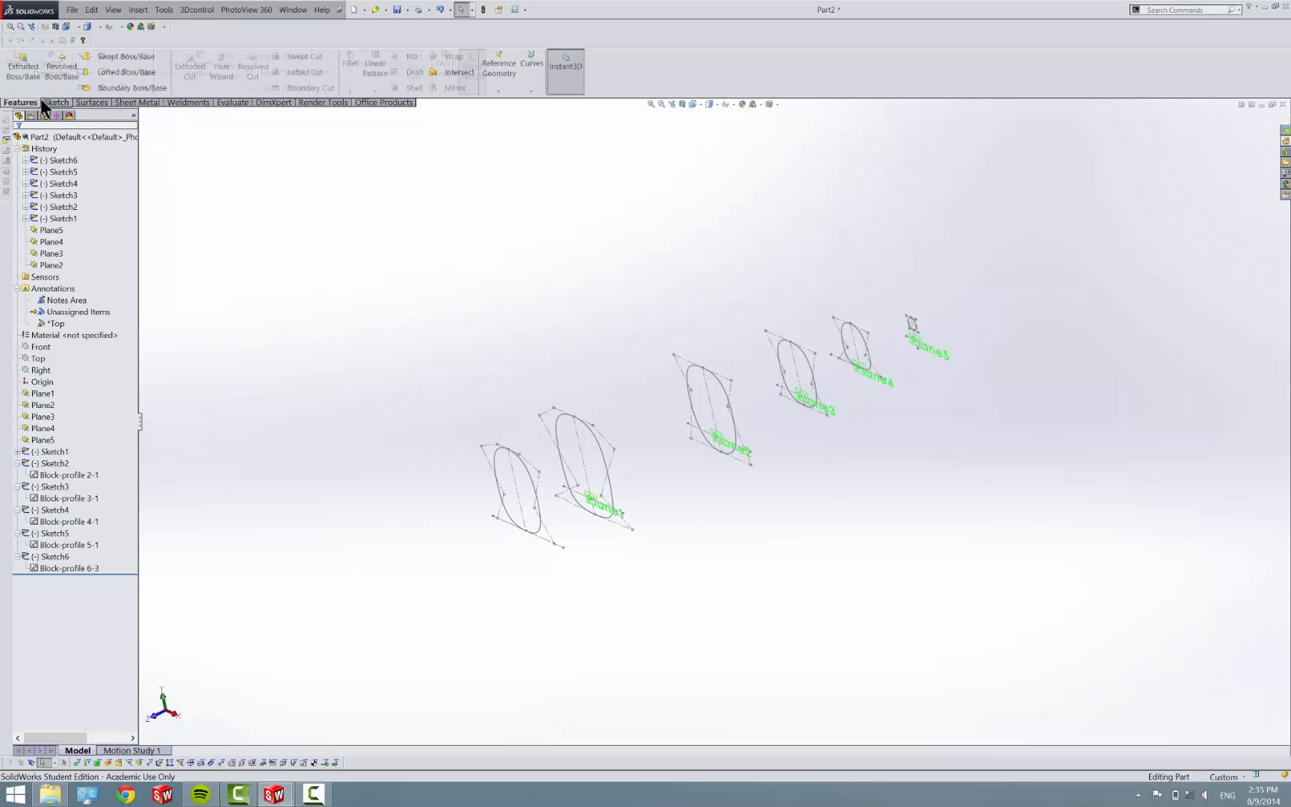
{"action": "left_click", "coordinate": [123, 72]}
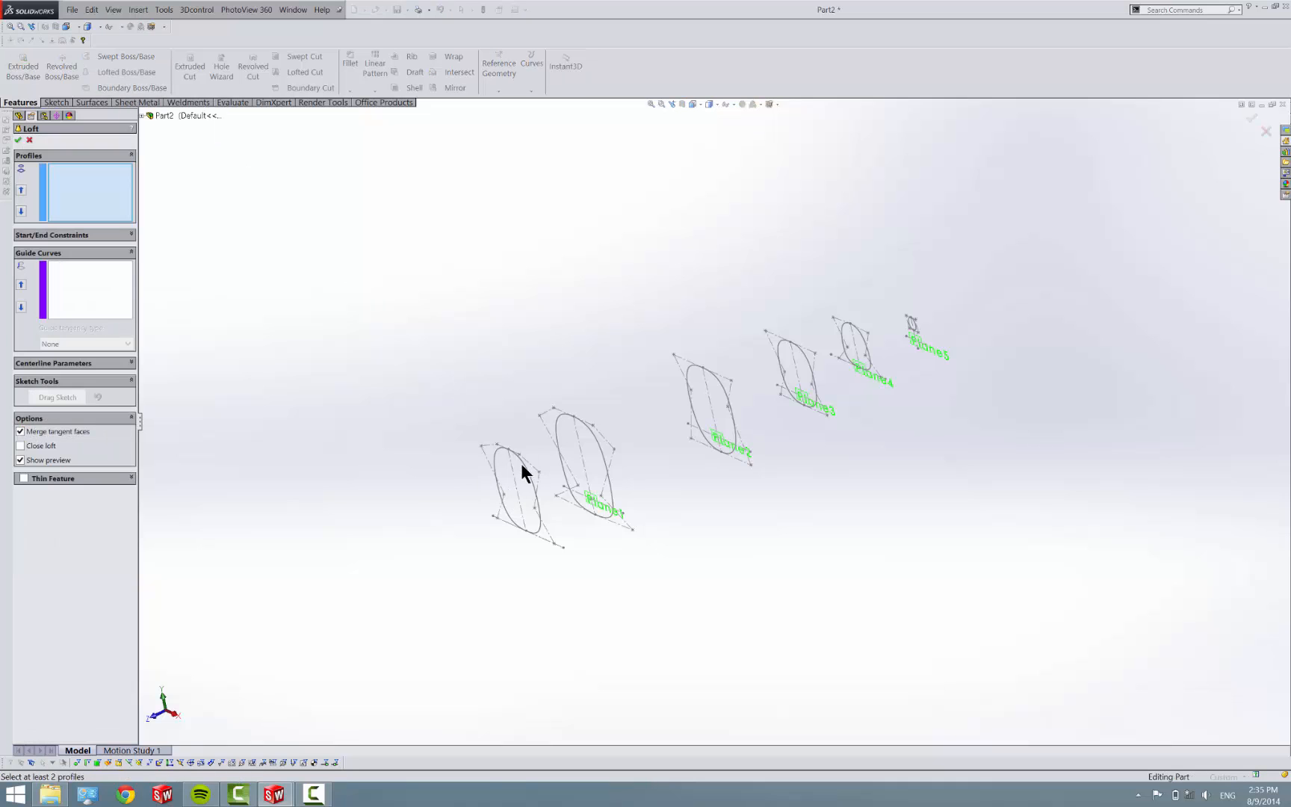
{"action": "left_click", "coordinate": [173, 113]}
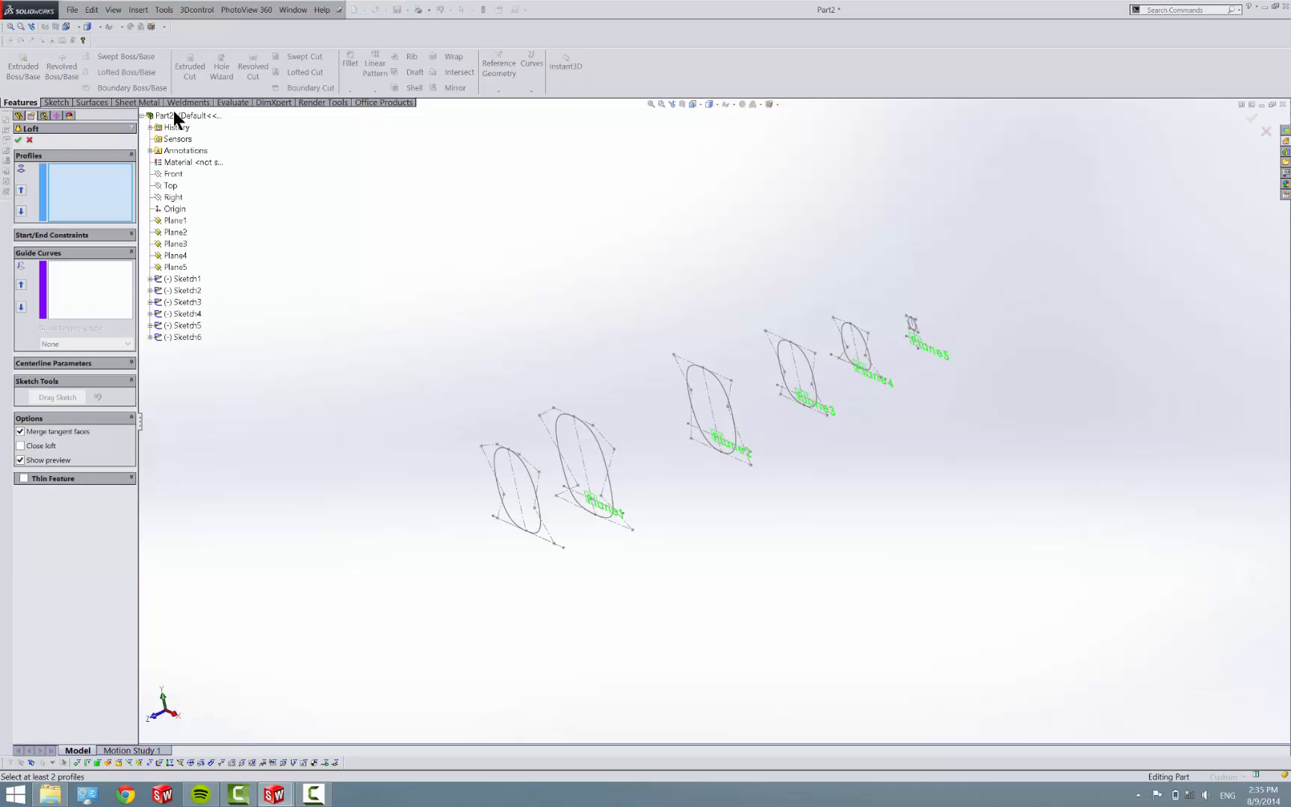
{"action": "left_click", "coordinate": [183, 278]}
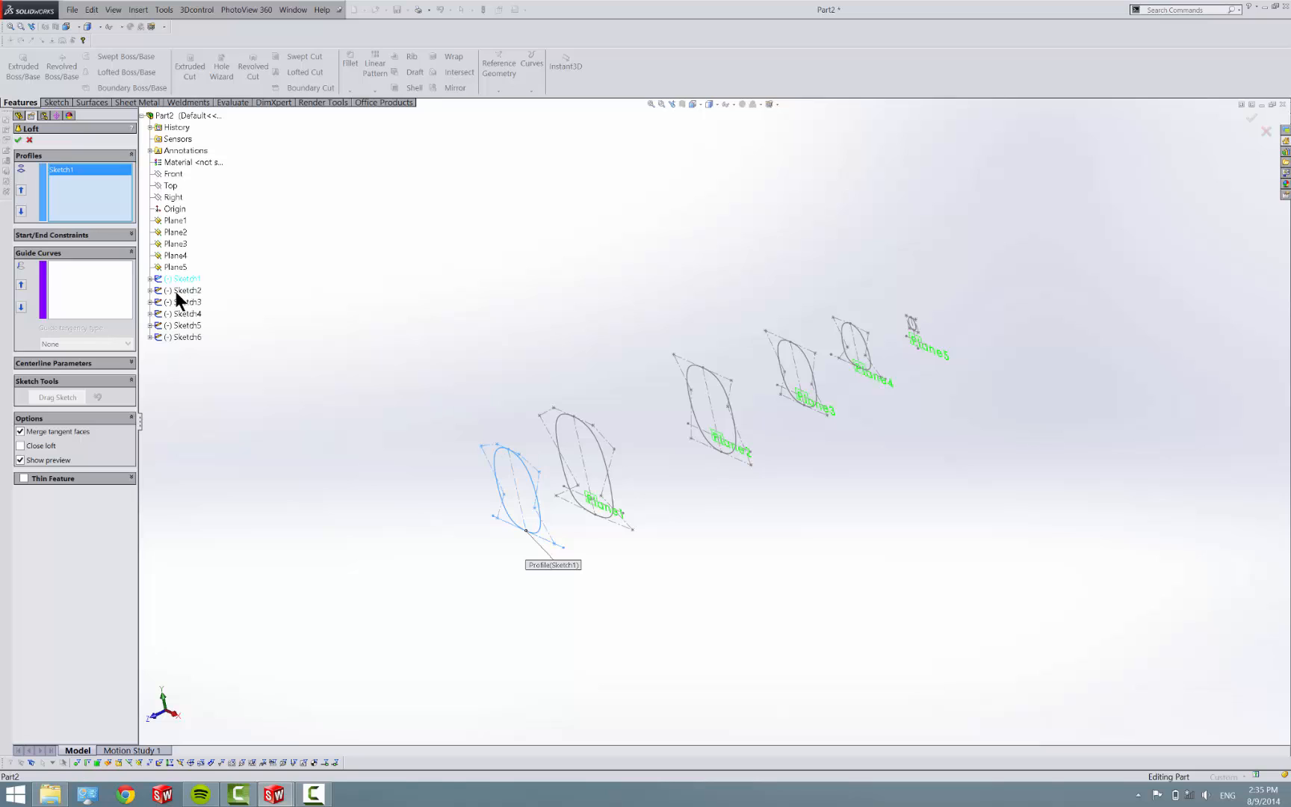
{"action": "left_click", "coordinate": [173, 289]}
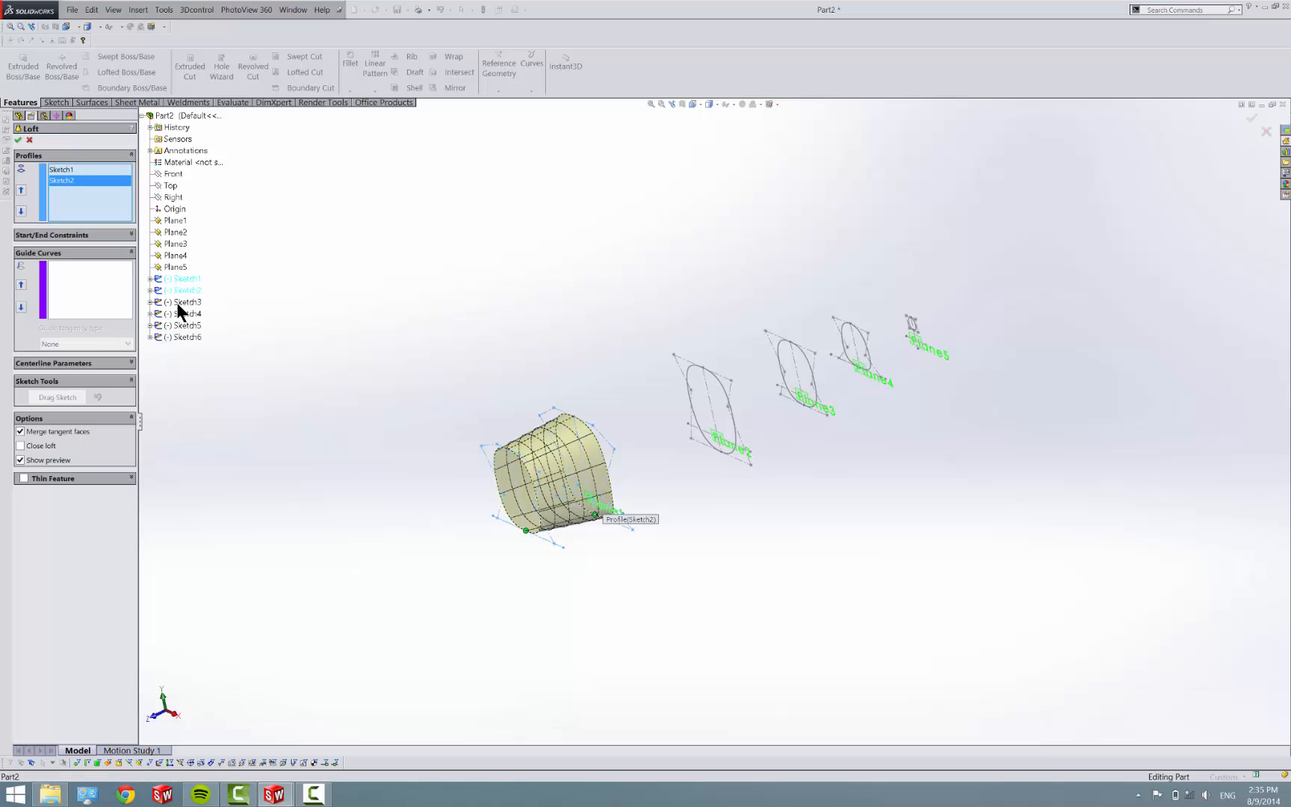
{"action": "left_click", "coordinate": [180, 302]}
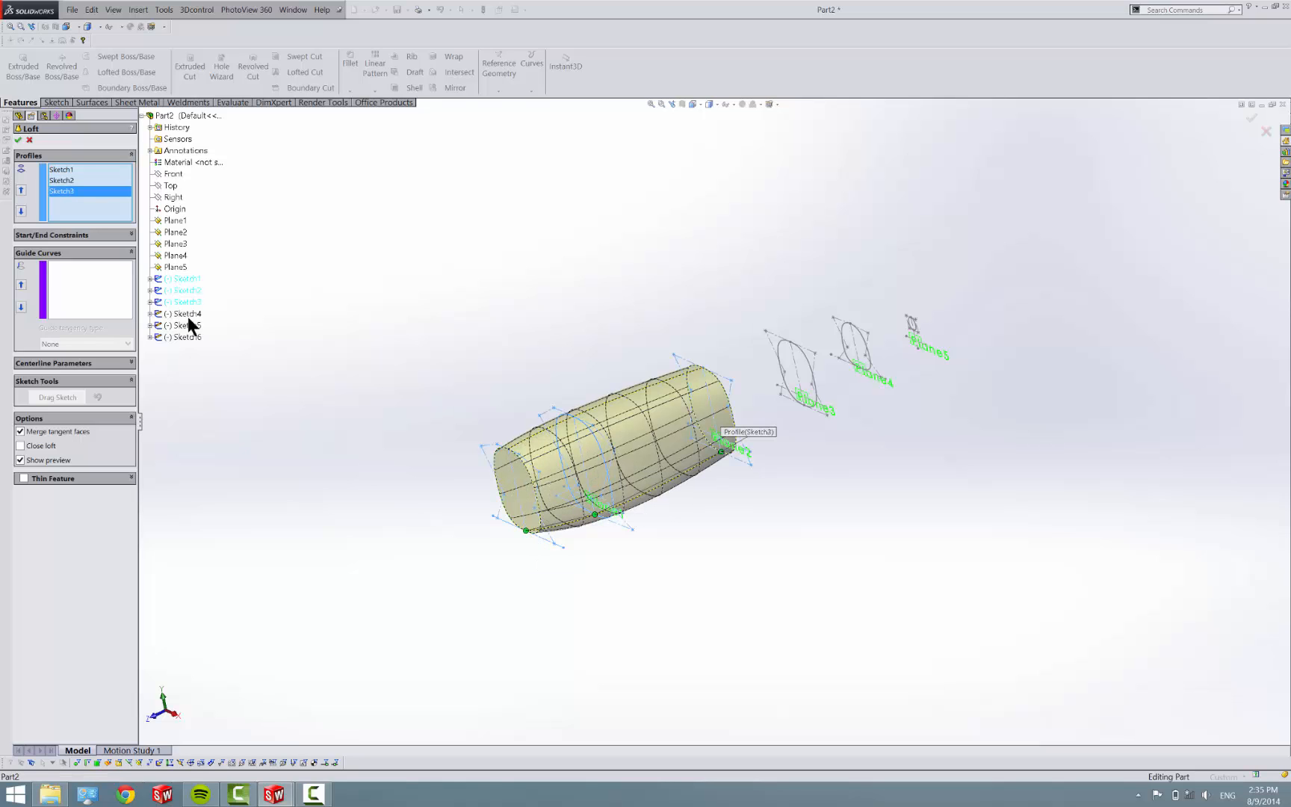
{"action": "left_click", "coordinate": [187, 326]}
{"action": "key", "text": "Return"}
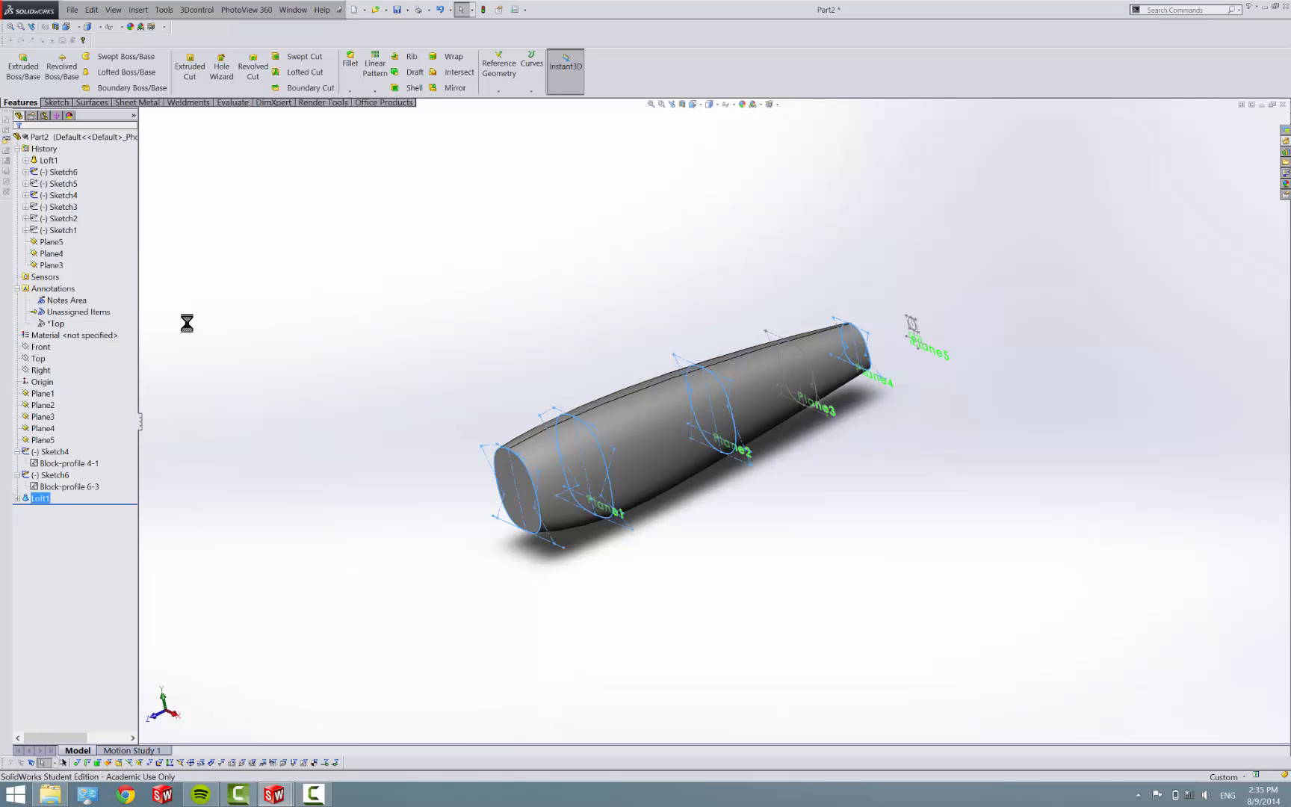
Step: Open the loft feature for editing and remove Sketch5 from its profiles
{"action": "right_click", "coordinate": [46, 497]}
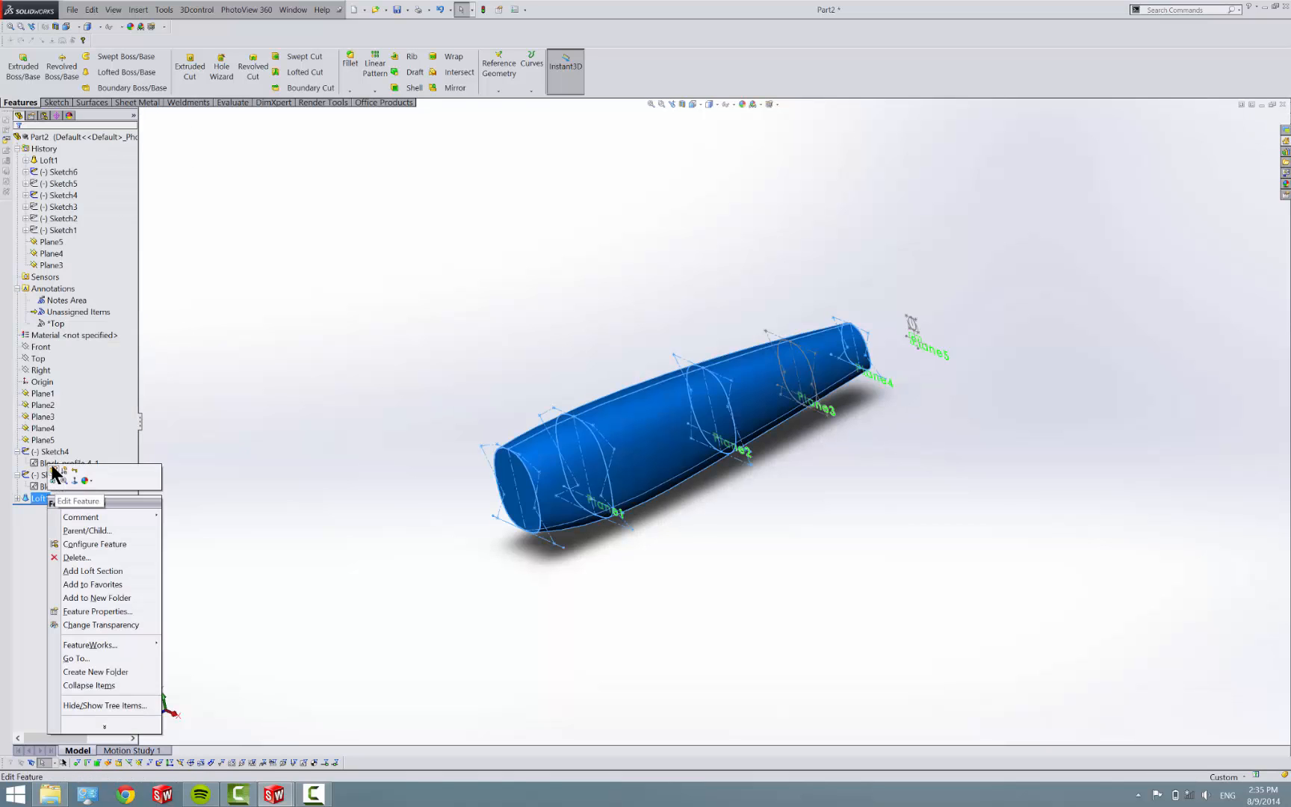
{"action": "key", "text": "Escape"}
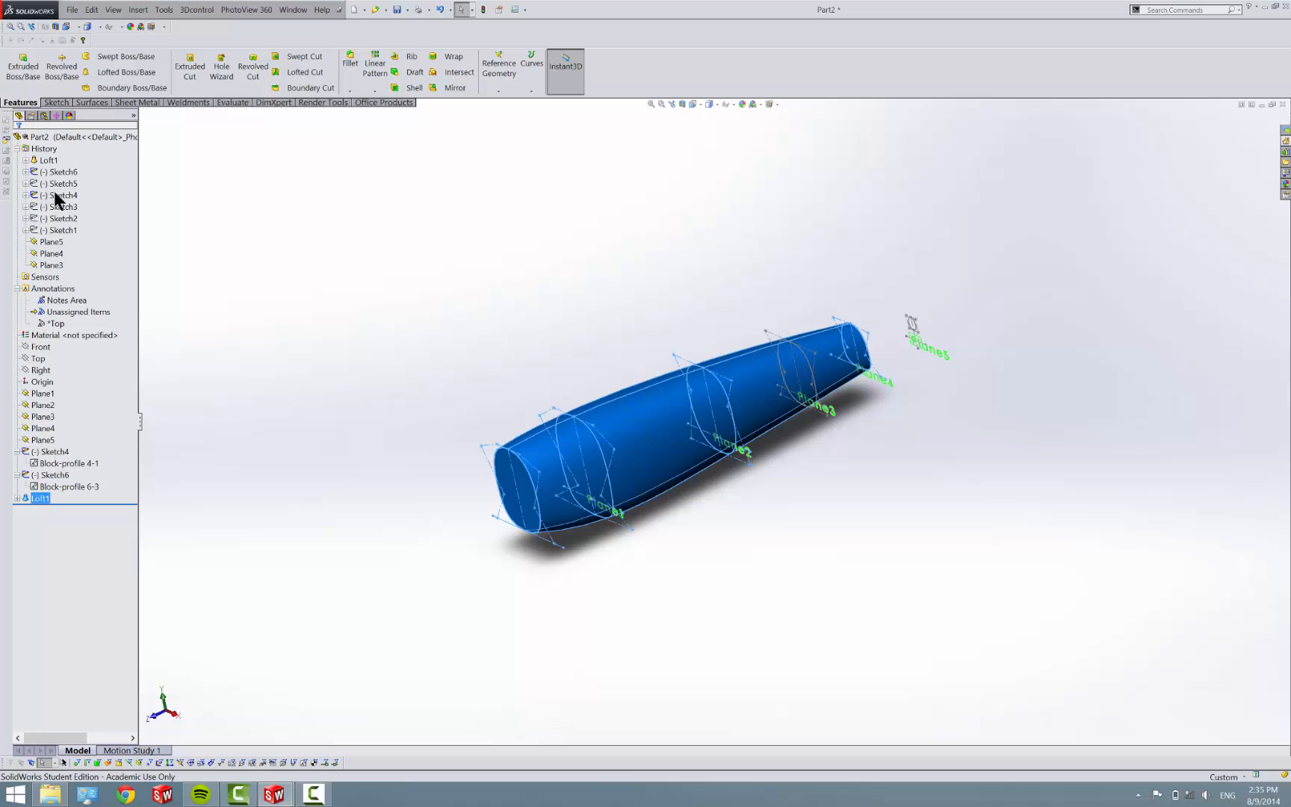
{"action": "right_click", "coordinate": [29, 496]}
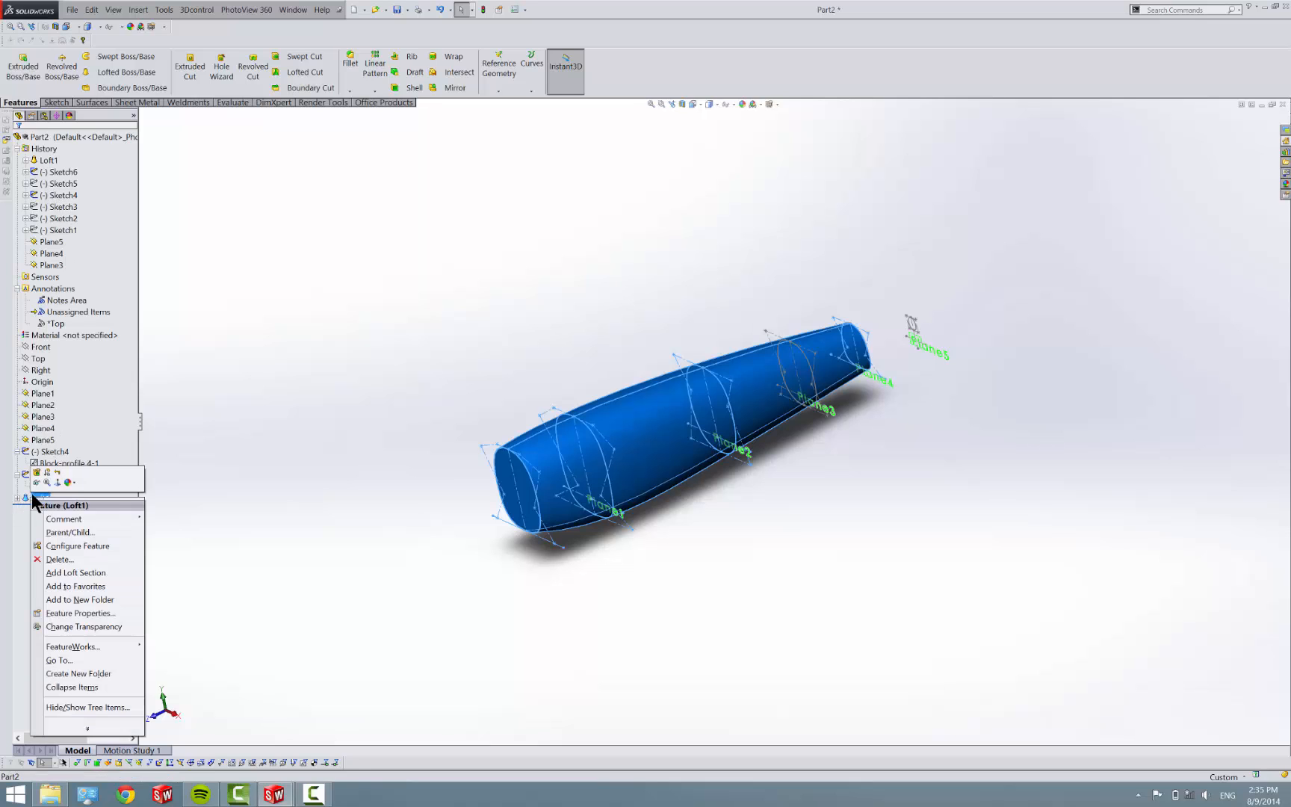
{"action": "left_click", "coordinate": [35, 477]}
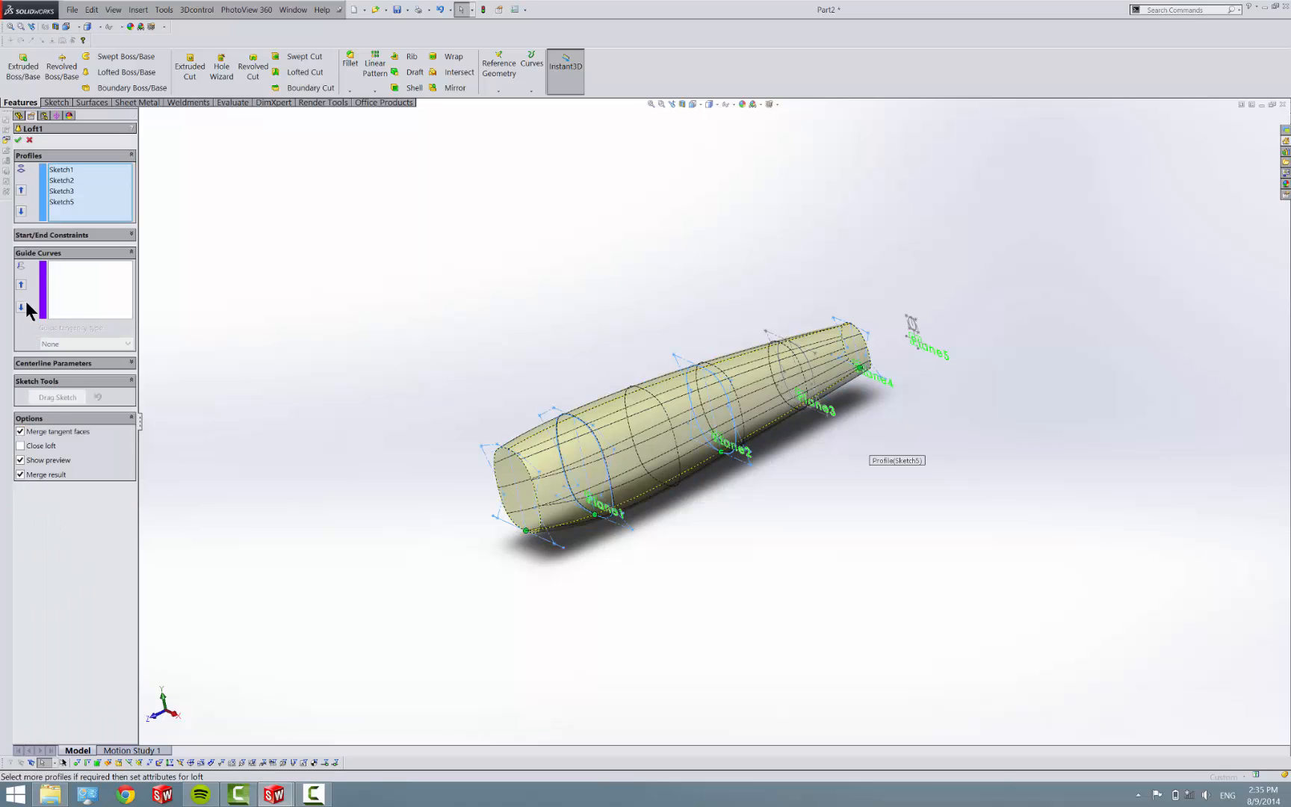
{"action": "right_click", "coordinate": [63, 200]}
{"action": "left_click", "coordinate": [79, 221]}
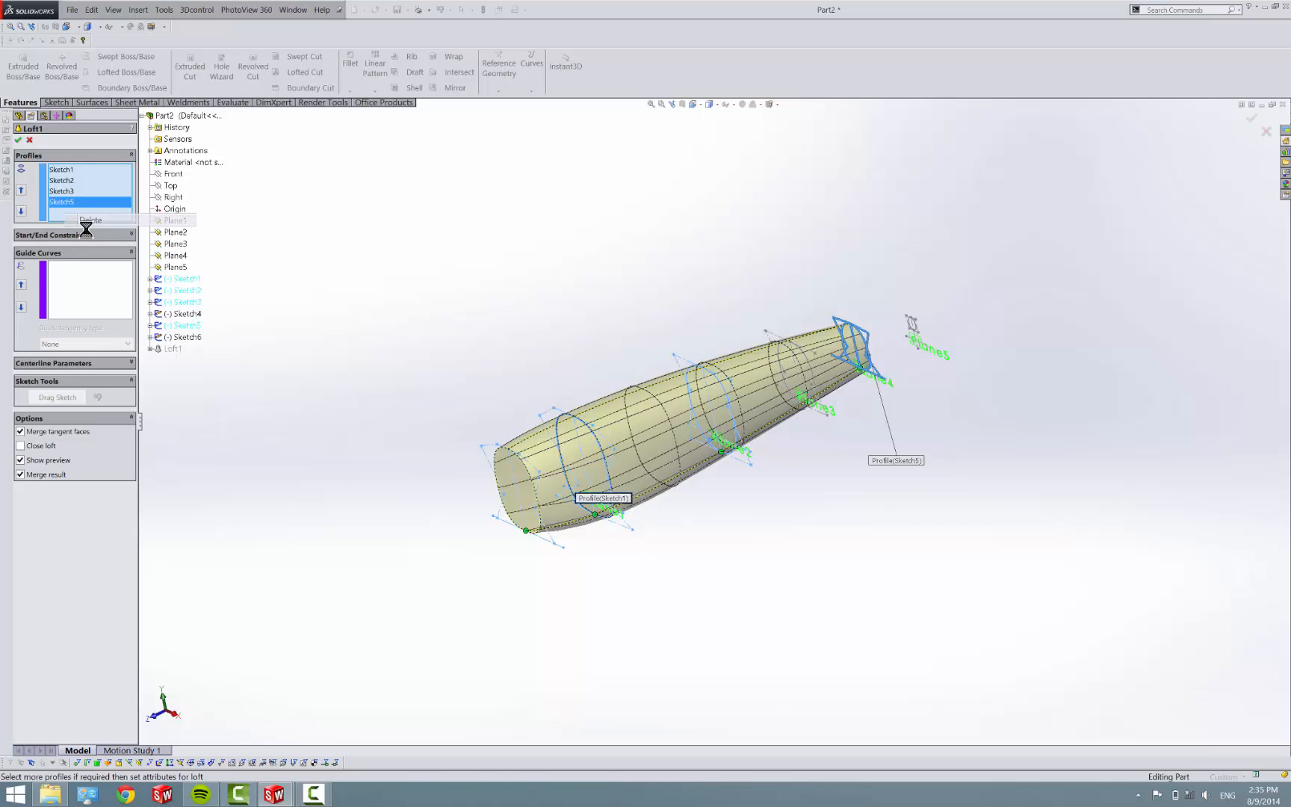
Step: Try to extend the loft through Sketch4, Sketch5 and Sketch6, checking the preview from the side before closing the feature
{"action": "left_click", "coordinate": [185, 315]}
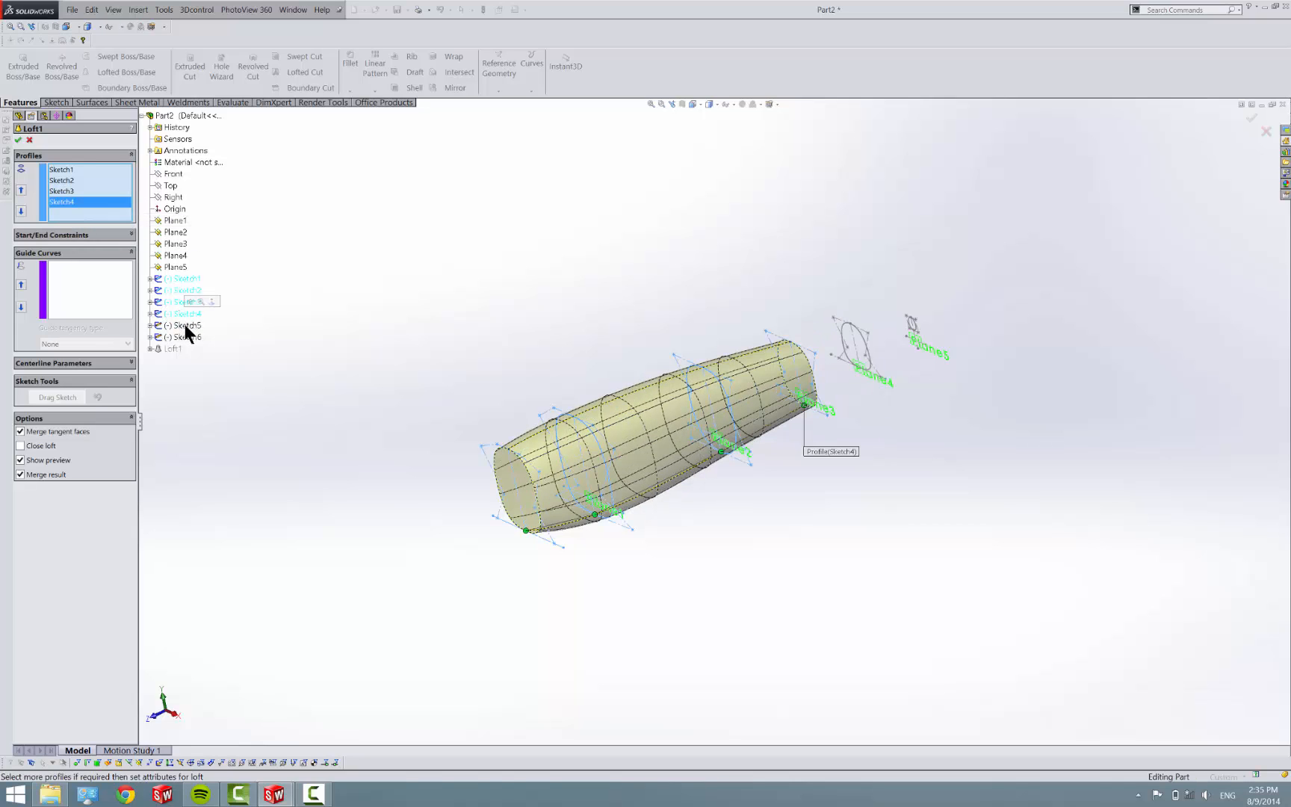
{"action": "left_click", "coordinate": [184, 324]}
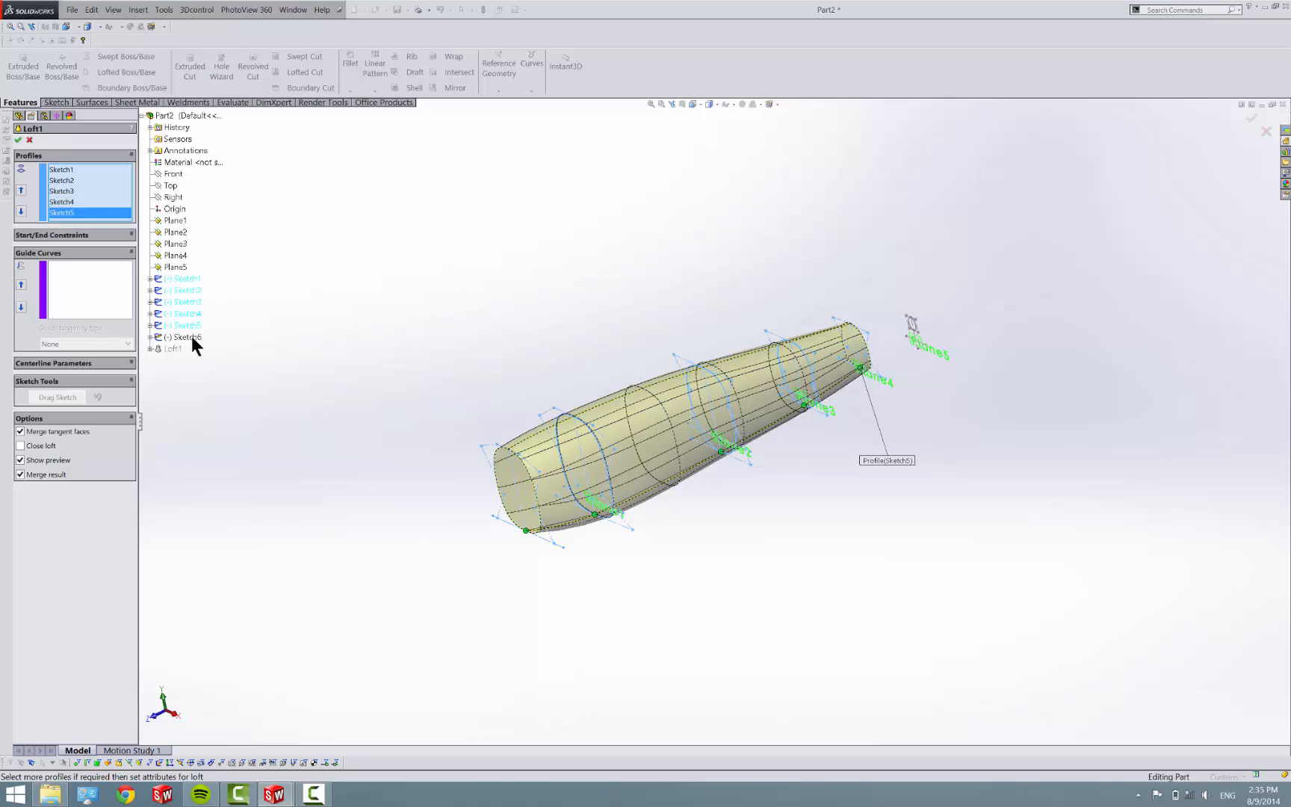
{"action": "left_click", "coordinate": [187, 337]}
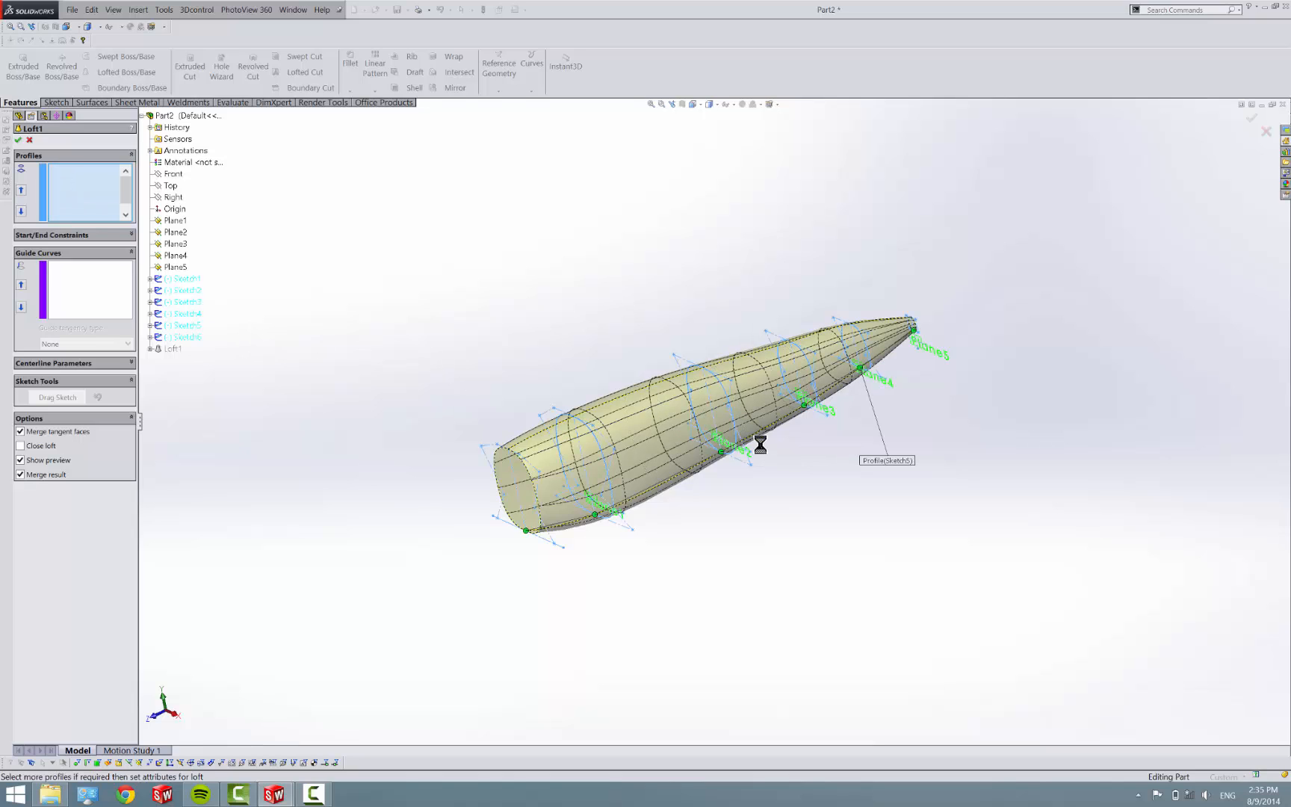
{"action": "middle_click_drag", "start_coordinate": [702, 429], "coordinate": [737, 483]}
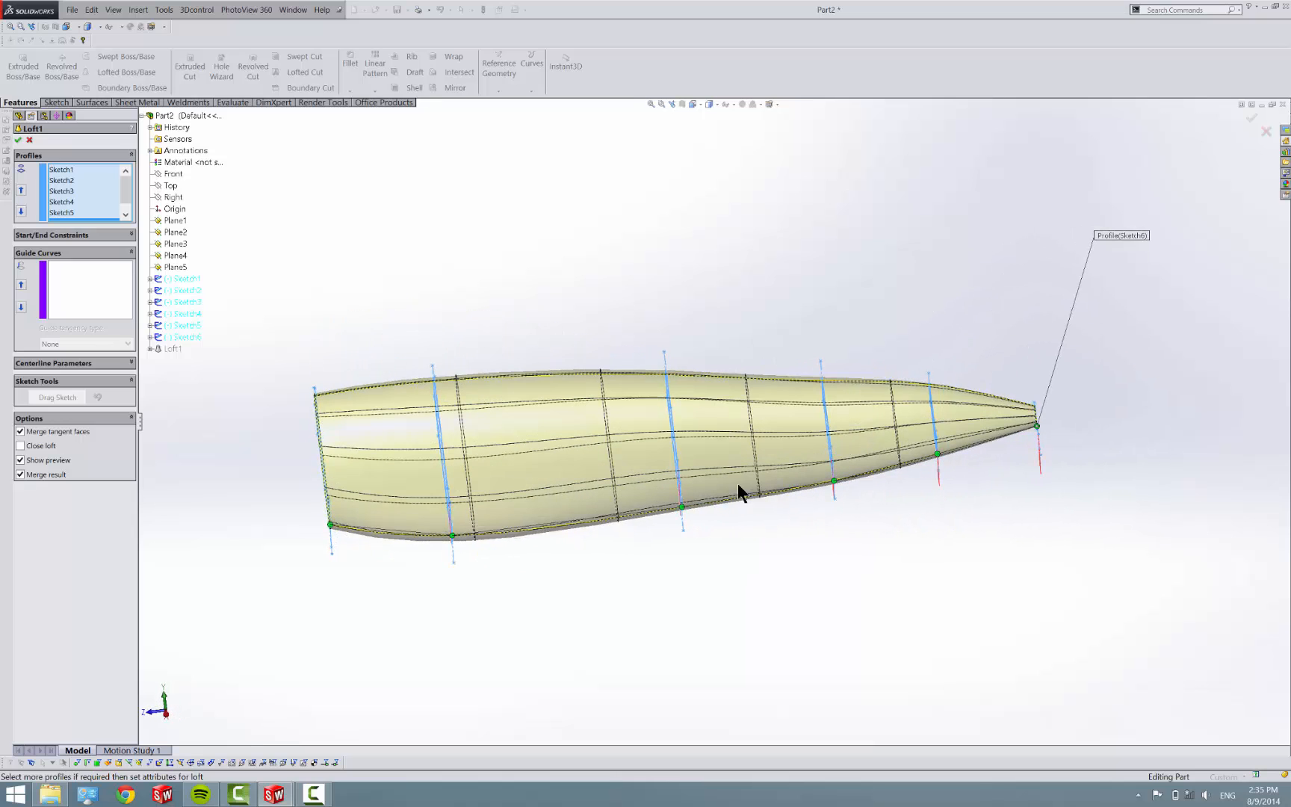
{"action": "left_click", "coordinate": [18, 139]}
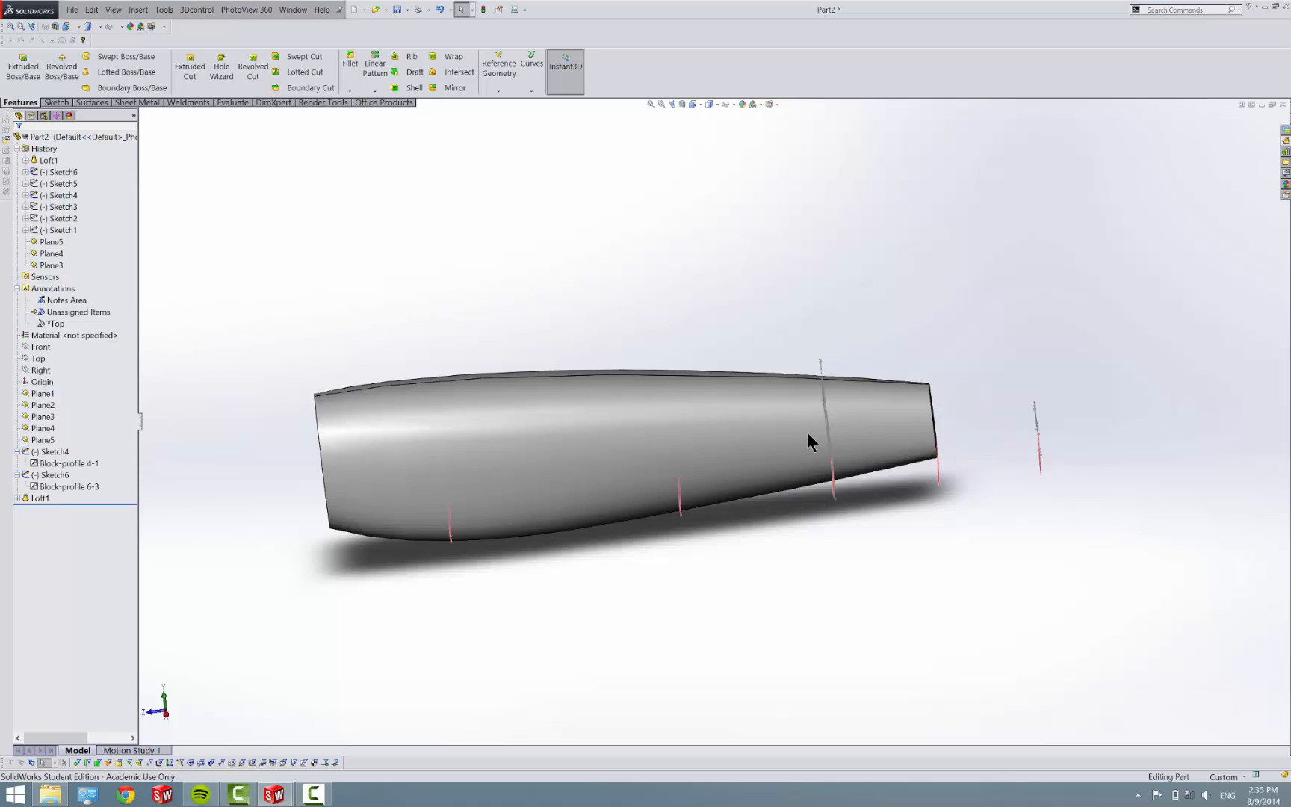
Step: Delete the loft feature while keeping its profile sketches
{"action": "scroll", "coordinate": [793, 433], "scroll_direction": "up", "scroll_amount": 5}
{"action": "right_click", "coordinate": [37, 497]}
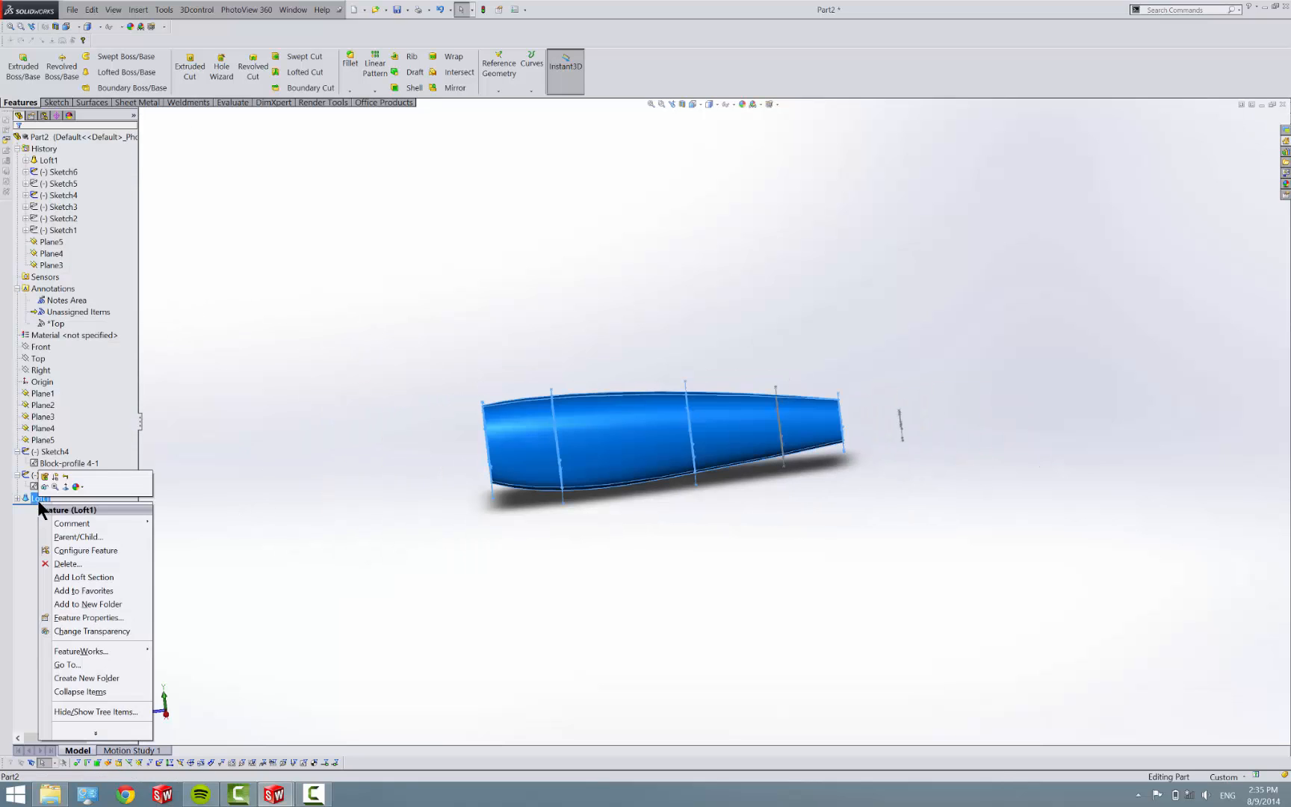
{"action": "left_click", "coordinate": [67, 575]}
{"action": "left_click", "coordinate": [423, 310]}
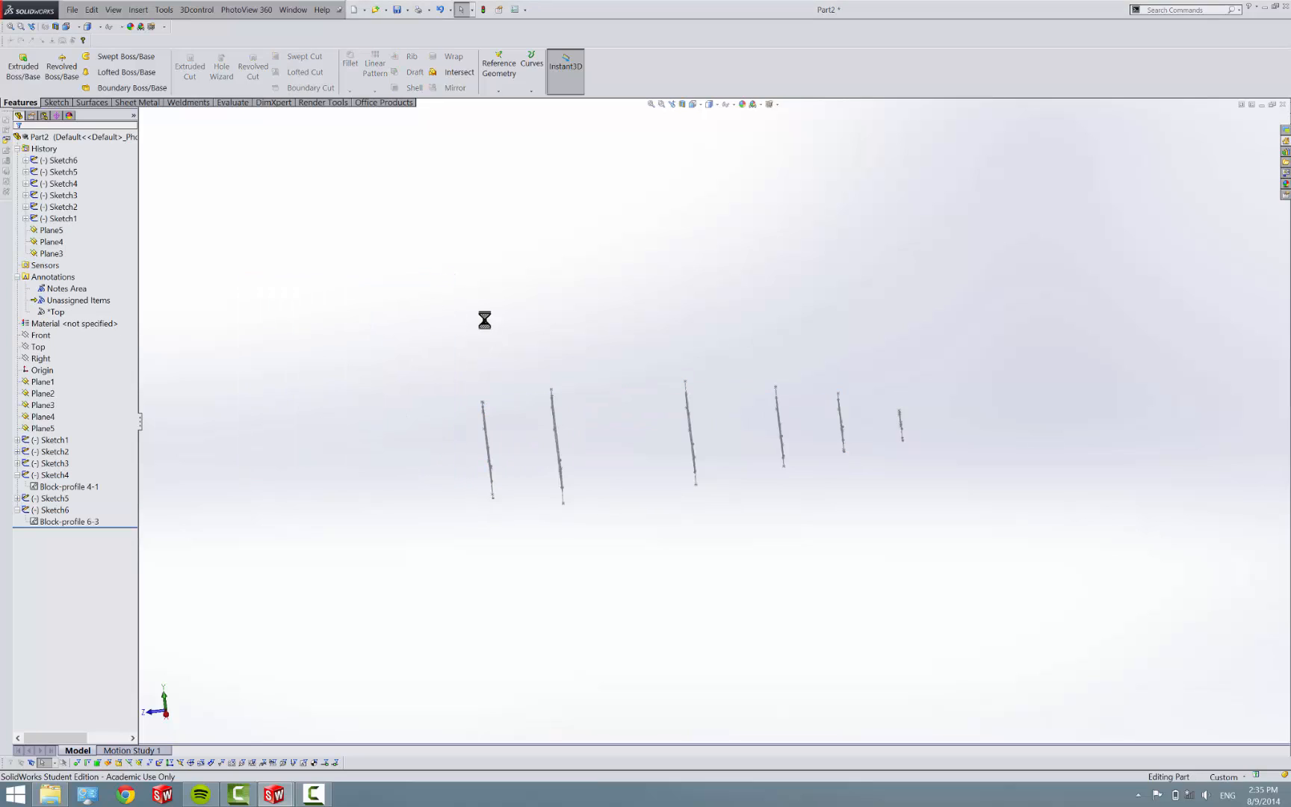
Step: Start a reference plane offset from Plane5, flipped to the side away from the other profiles
{"action": "mouse_move", "coordinate": [680, 438]}
{"action": "middle_mouse_down"}
{"action": "mouse_move", "coordinate": [795, 349]}
{"action": "mouse_move", "coordinate": [837, 388]}
{"action": "mouse_move", "coordinate": [824, 423]}
{"action": "mouse_move", "coordinate": [758, 410]}
{"action": "mouse_move", "coordinate": [702, 421]}
{"action": "middle_mouse_up"}
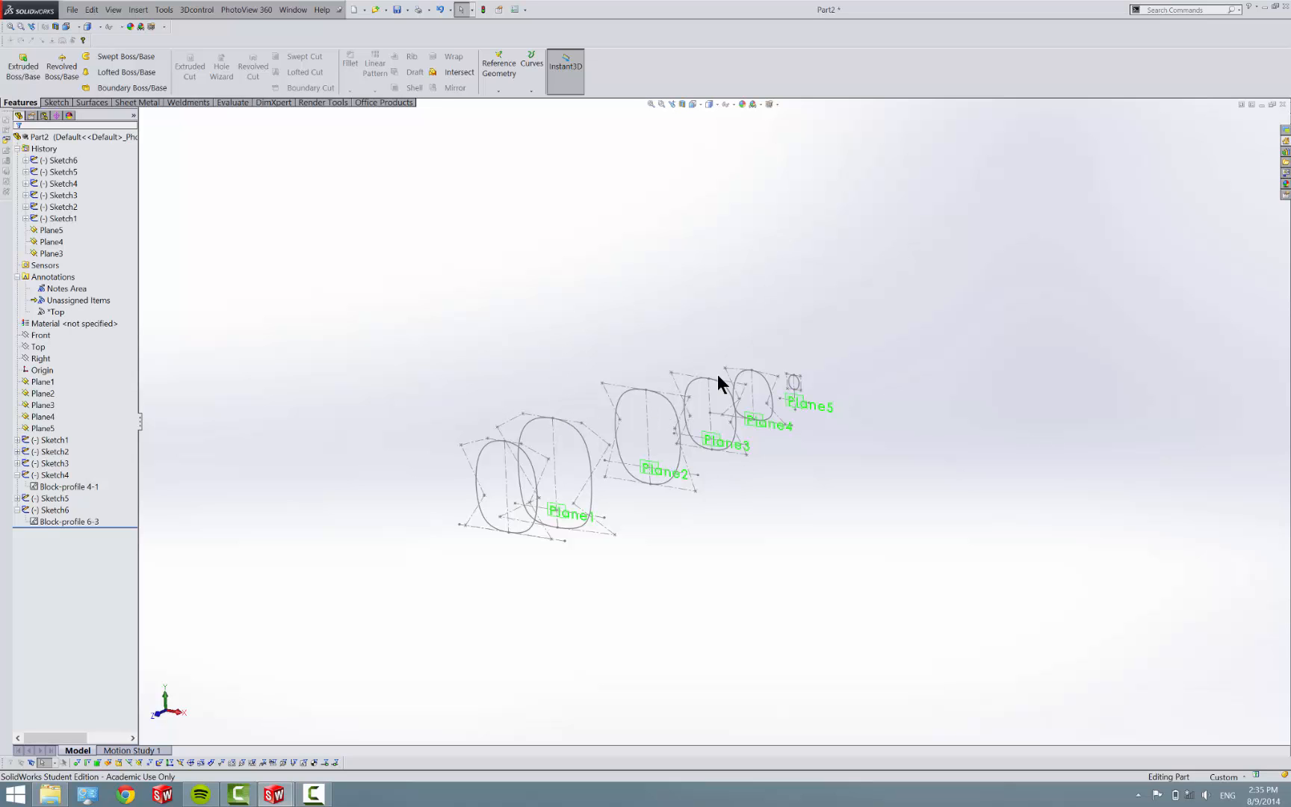
{"action": "scroll", "coordinate": [810, 378], "scroll_direction": "down", "scroll_amount": 10}
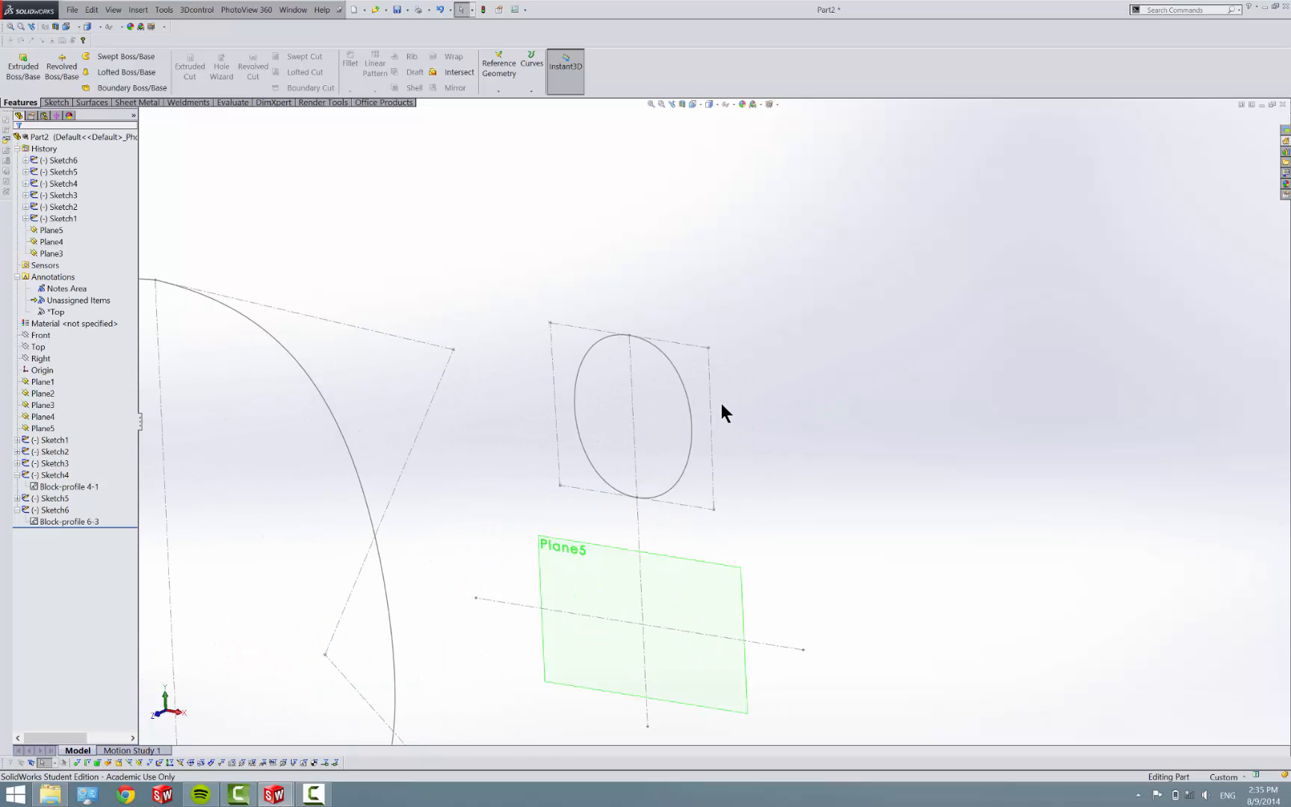
{"action": "middle_click_drag", "start_coordinate": [737, 390], "coordinate": [706, 420]}
{"action": "scroll", "coordinate": [792, 385], "scroll_direction": "up", "scroll_amount": 4}
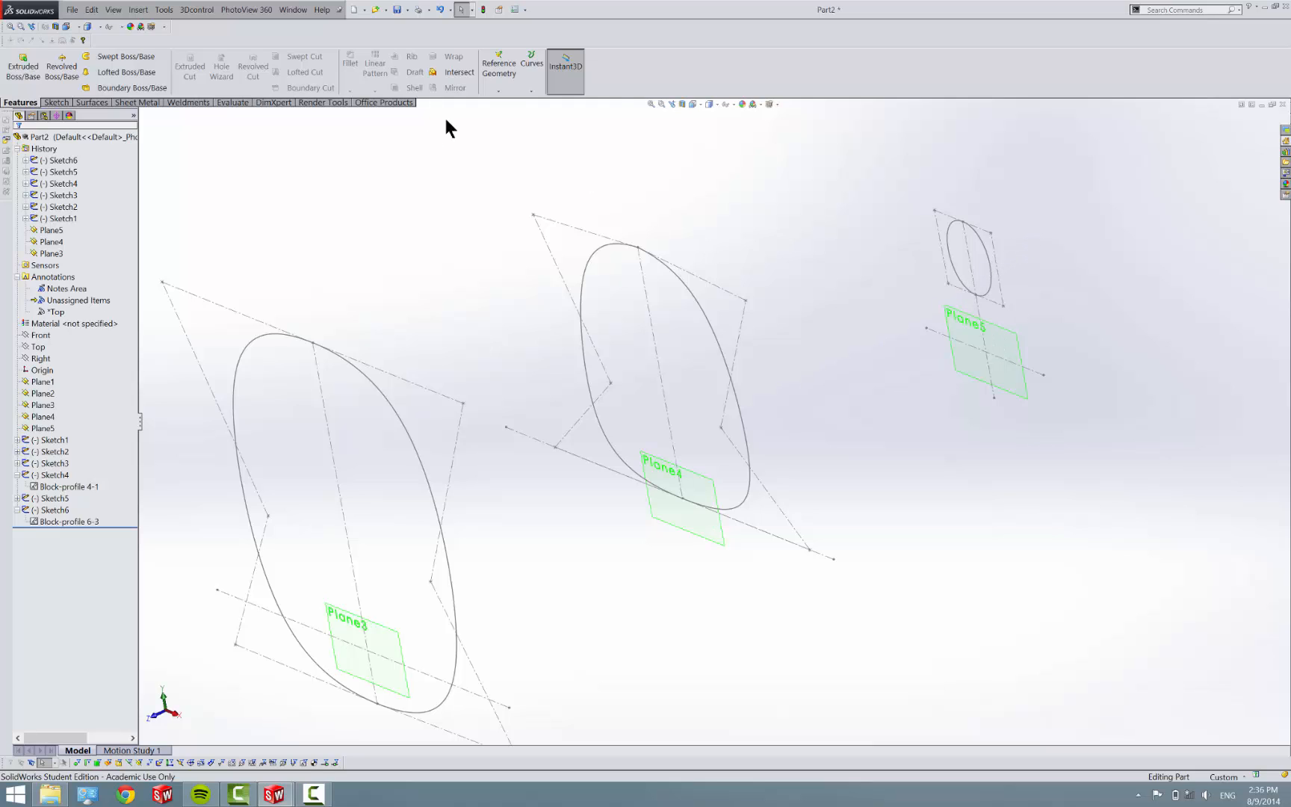
{"action": "left_click", "coordinate": [498, 67]}
{"action": "left_click", "coordinate": [502, 101]}
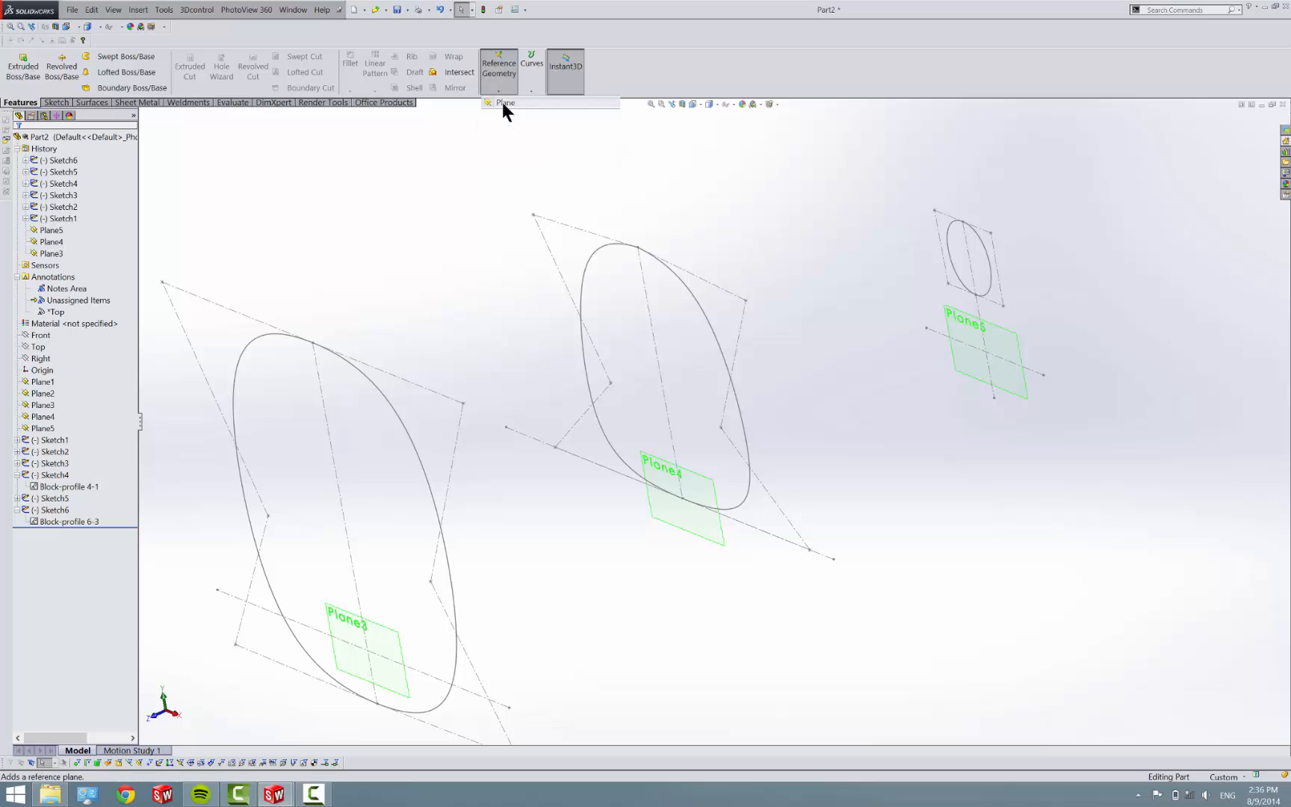
{"action": "left_click", "coordinate": [999, 327]}
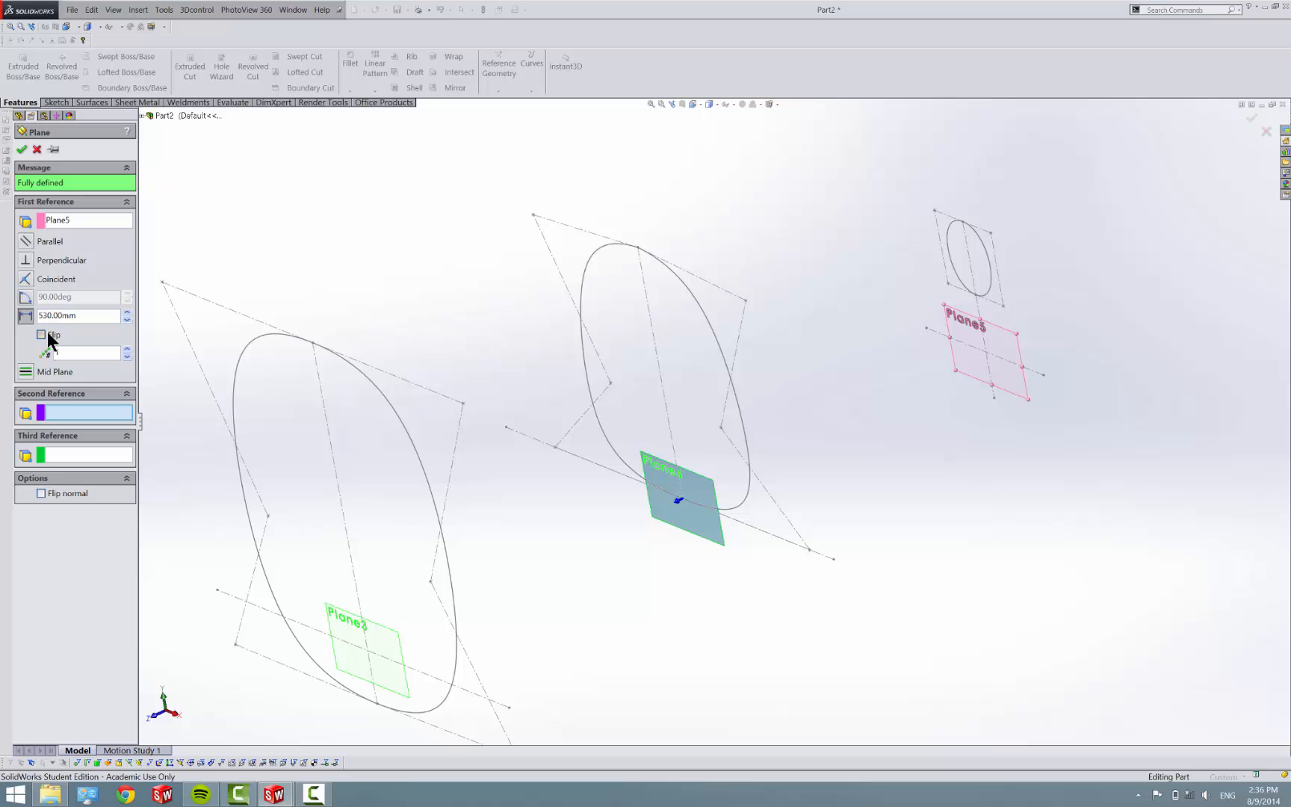
{"action": "left_click", "coordinate": [47, 334]}
Step: Set the new plane's offset distance from Plane5 to 30 mm
{"action": "double_click", "coordinate": [91, 311]}
{"action": "type", "text": "3"}
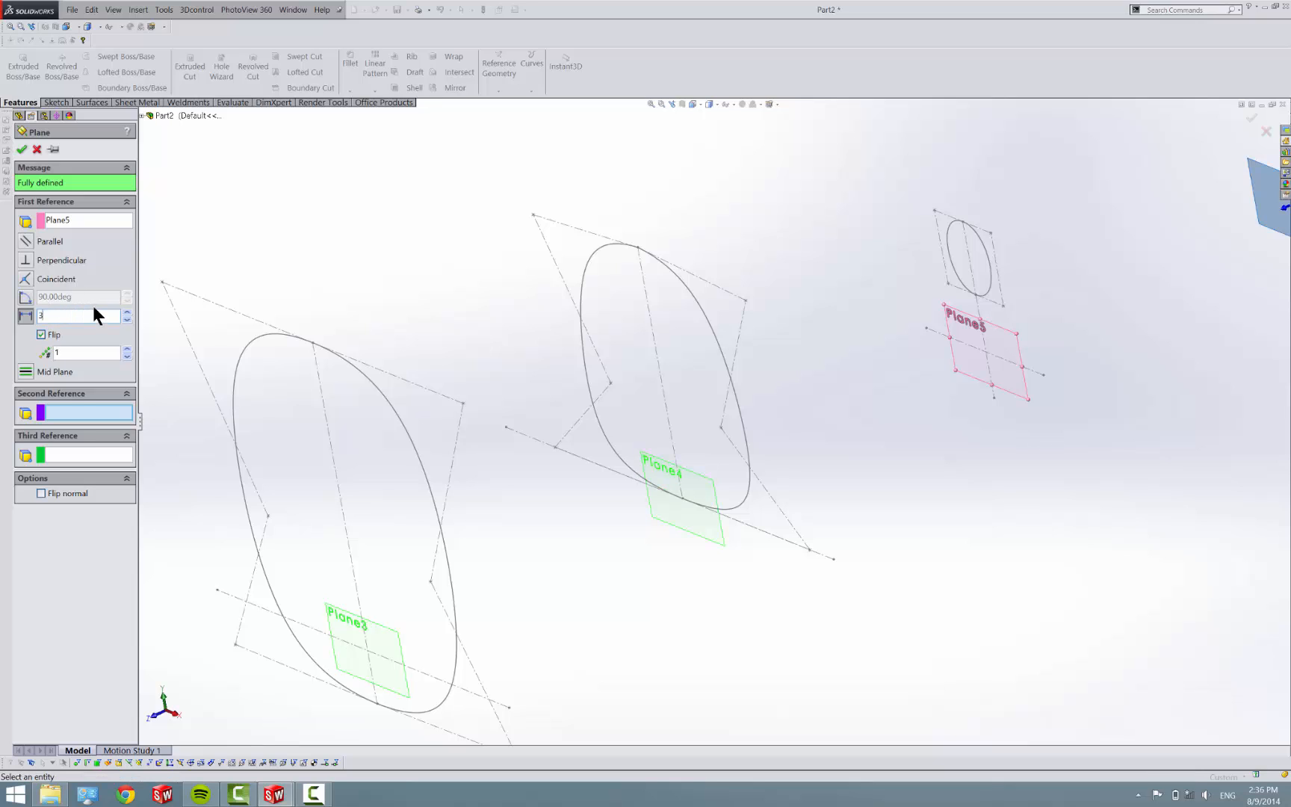
{"action": "type", "text": "0"}
{"action": "key", "text": "Return"}
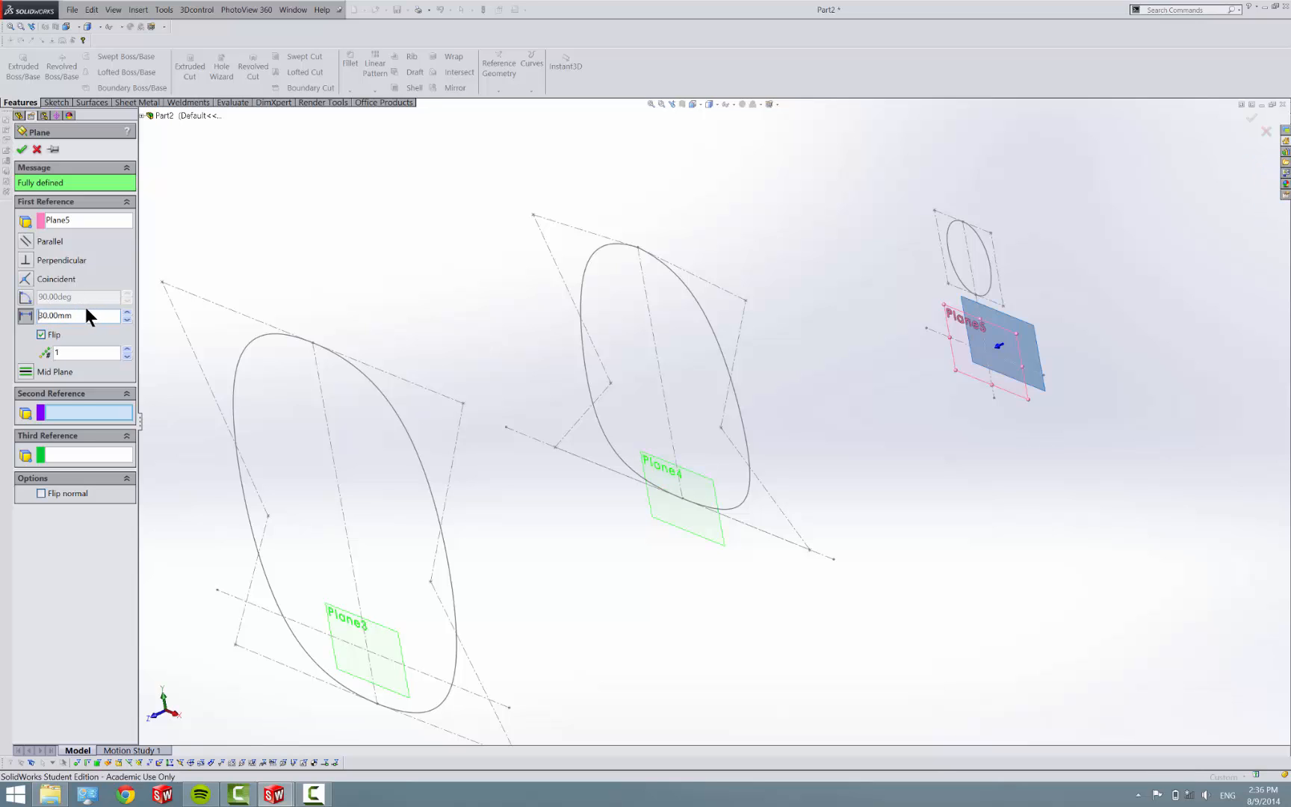
Step: Set the new plane's offset from Plane5 to 75 mm and create the plane
{"action": "double_click", "coordinate": [79, 315]}
{"action": "type", "text": "75"}
{"action": "key", "text": "Return"}
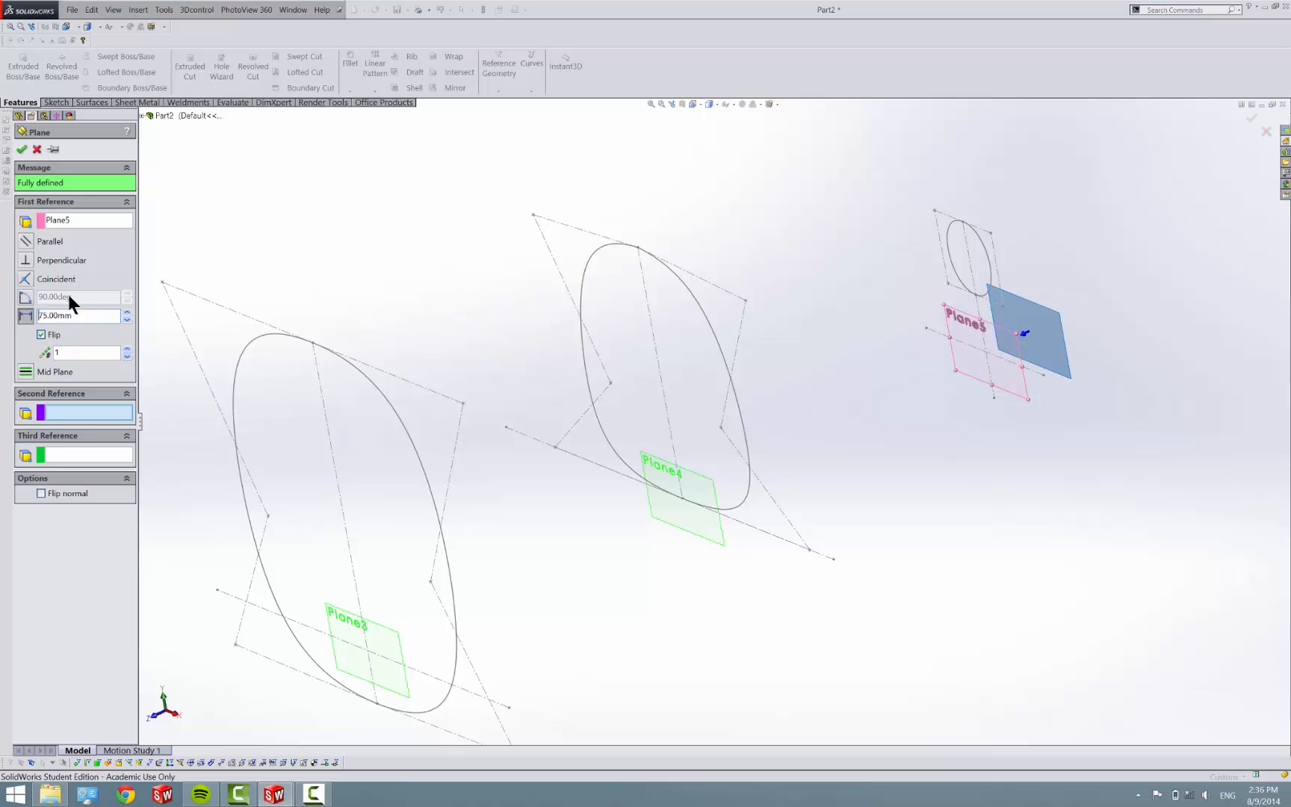
{"action": "mouse_move", "coordinate": [591, 228]}
{"action": "middle_mouse_down"}
{"action": "mouse_move", "coordinate": [602, 274]}
{"action": "mouse_move", "coordinate": [557, 256]}
{"action": "mouse_move", "coordinate": [579, 254]}
{"action": "mouse_move", "coordinate": [538, 263]}
{"action": "middle_mouse_up"}
{"action": "left_click", "coordinate": [24, 149]}
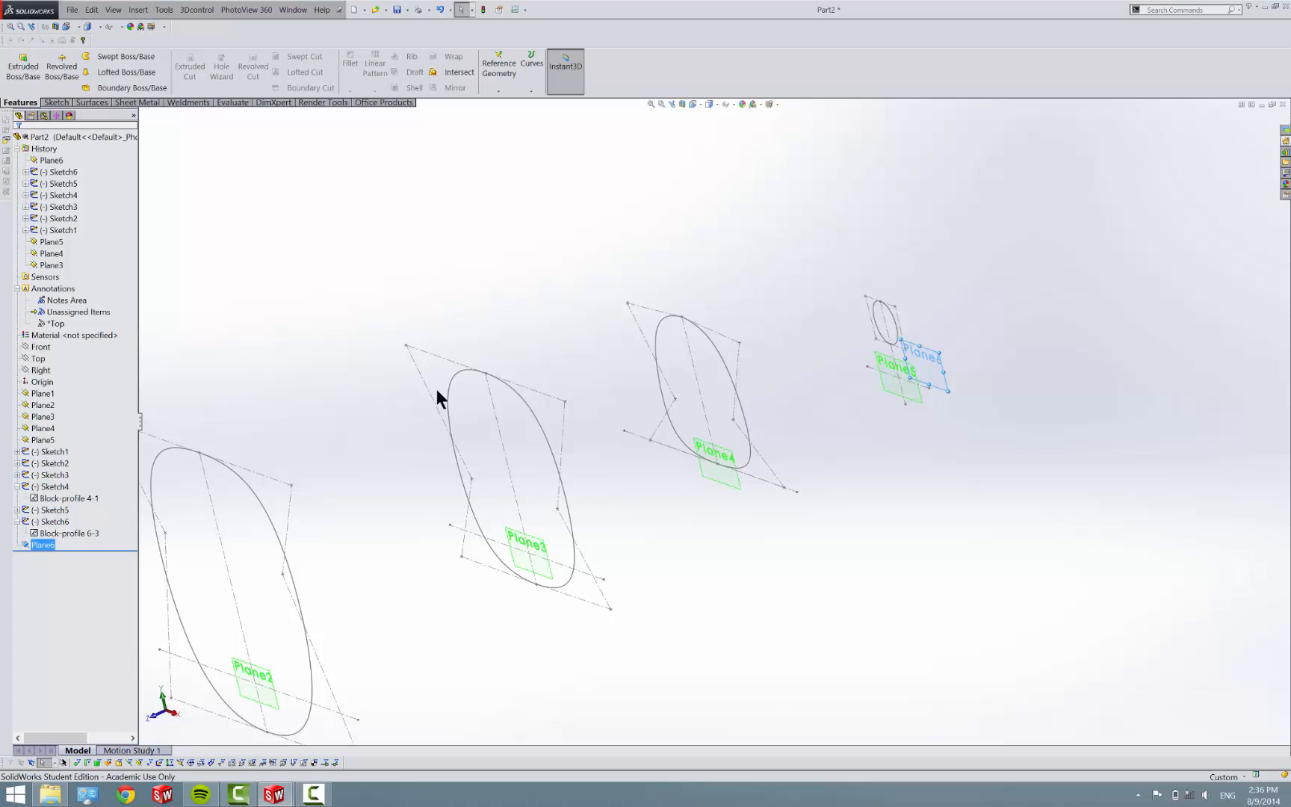
Step: Sketch a single point on Plane6 near the centre of the smallest profile and close the sketch
{"action": "right_click", "coordinate": [50, 543]}
{"action": "left_click", "coordinate": [57, 527]}
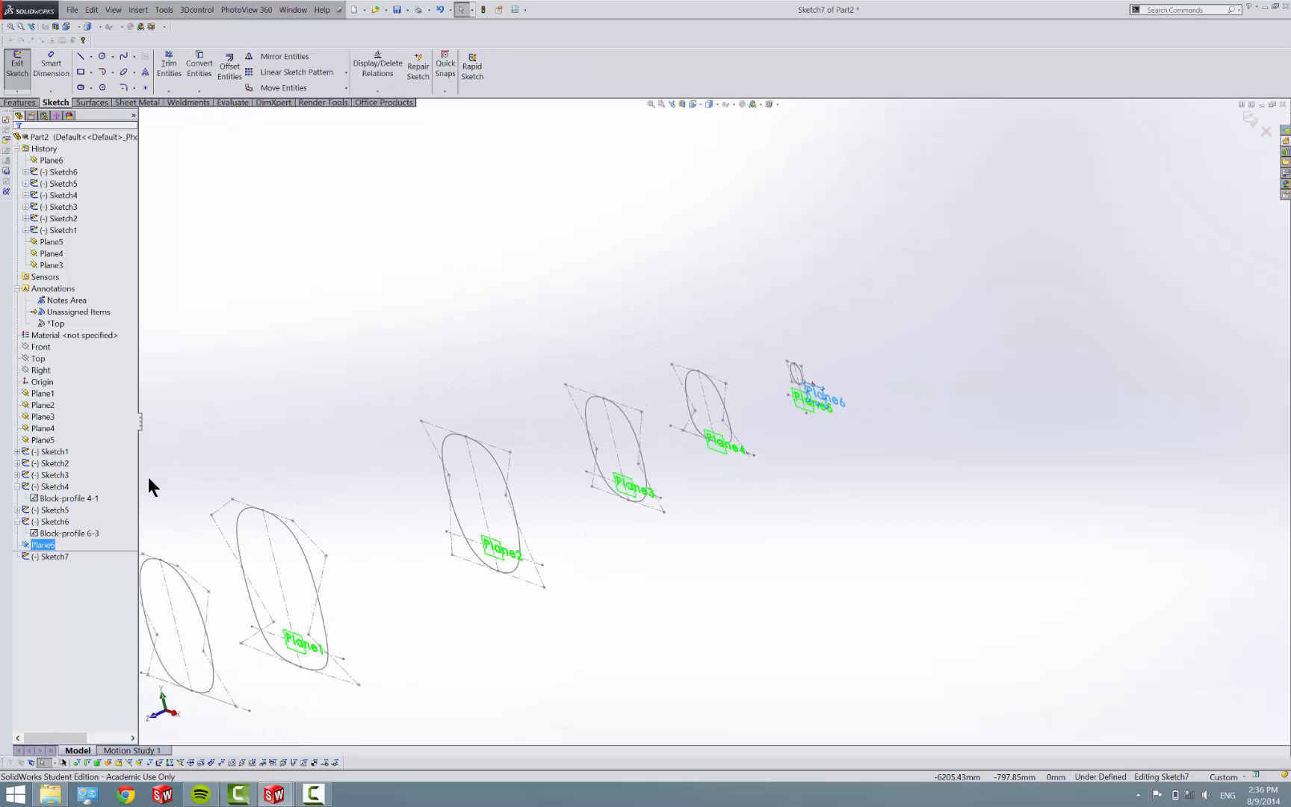
{"action": "right_click", "coordinate": [53, 556]}
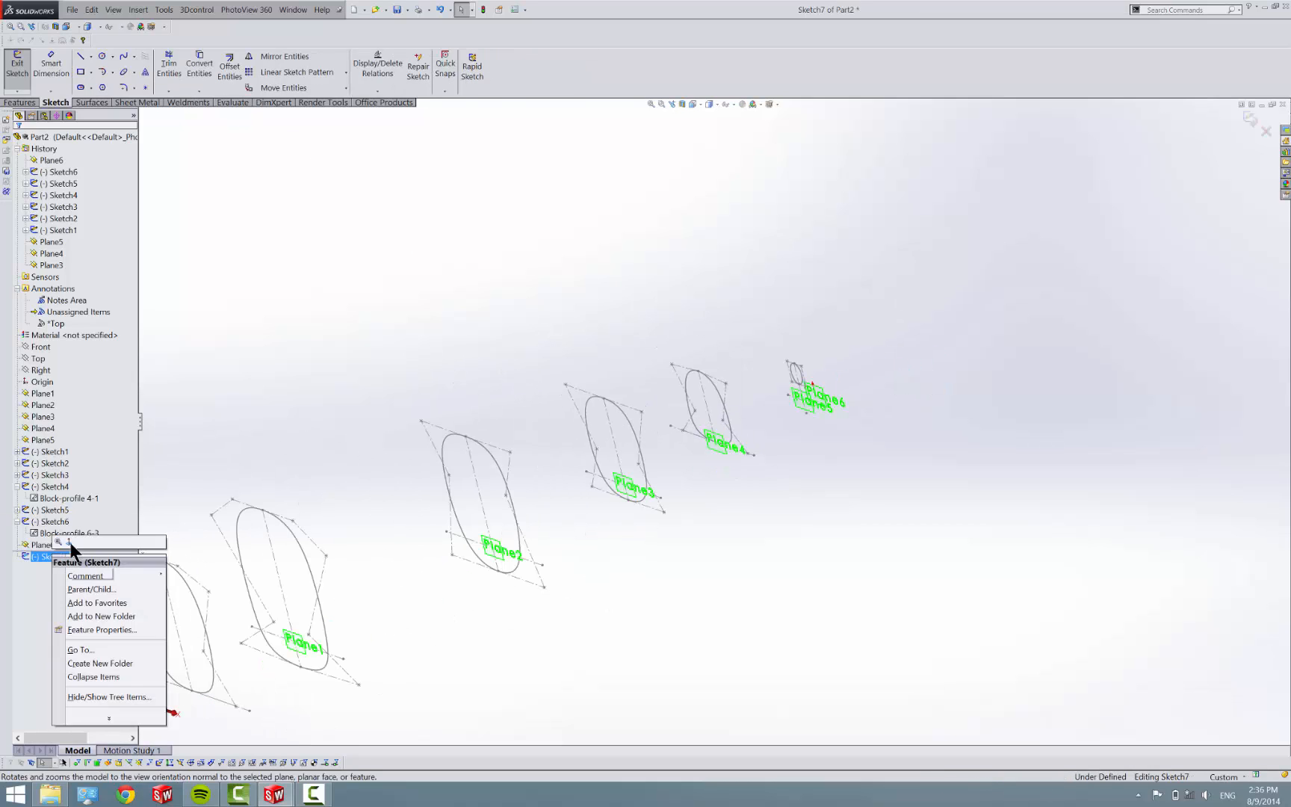
{"action": "left_click", "coordinate": [69, 541]}
{"action": "left_click", "coordinate": [367, 465]}
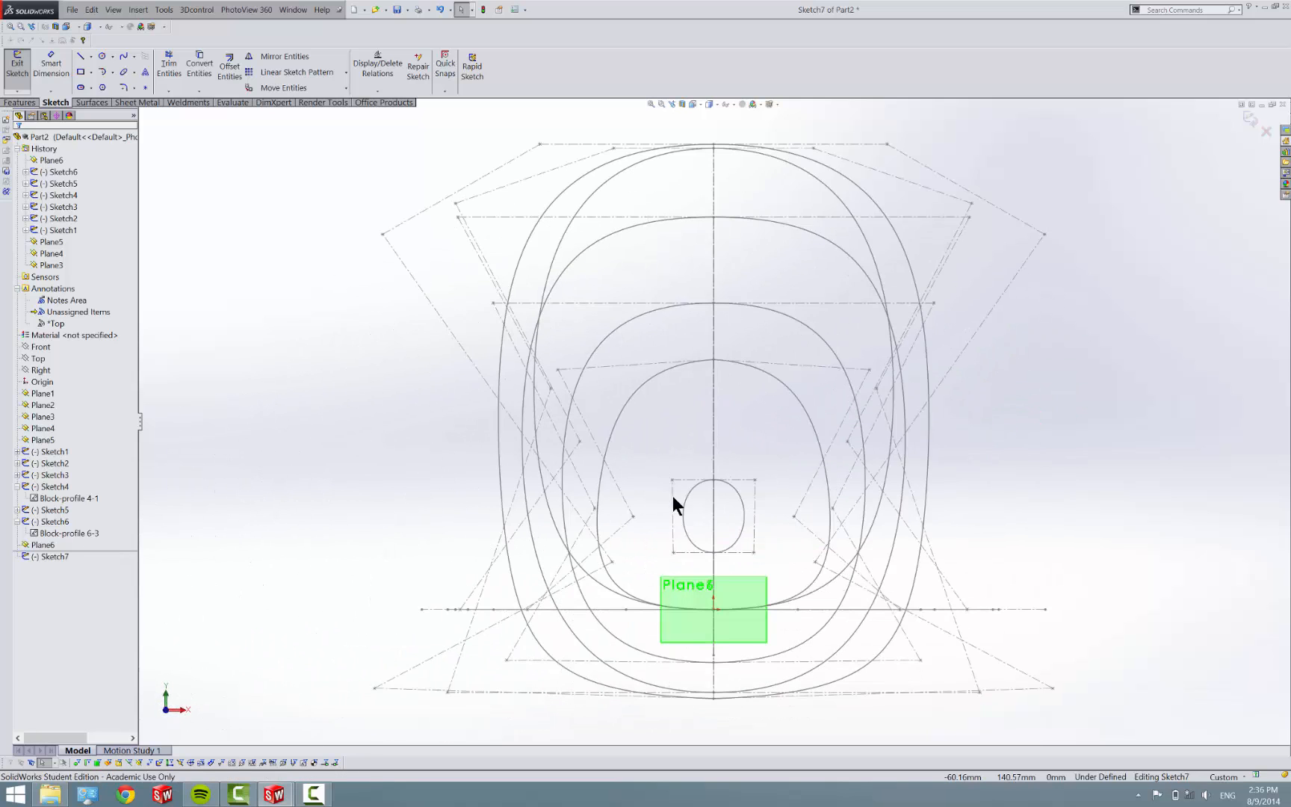
{"action": "right_click", "coordinate": [43, 559]}
{"action": "left_click", "coordinate": [64, 544]}
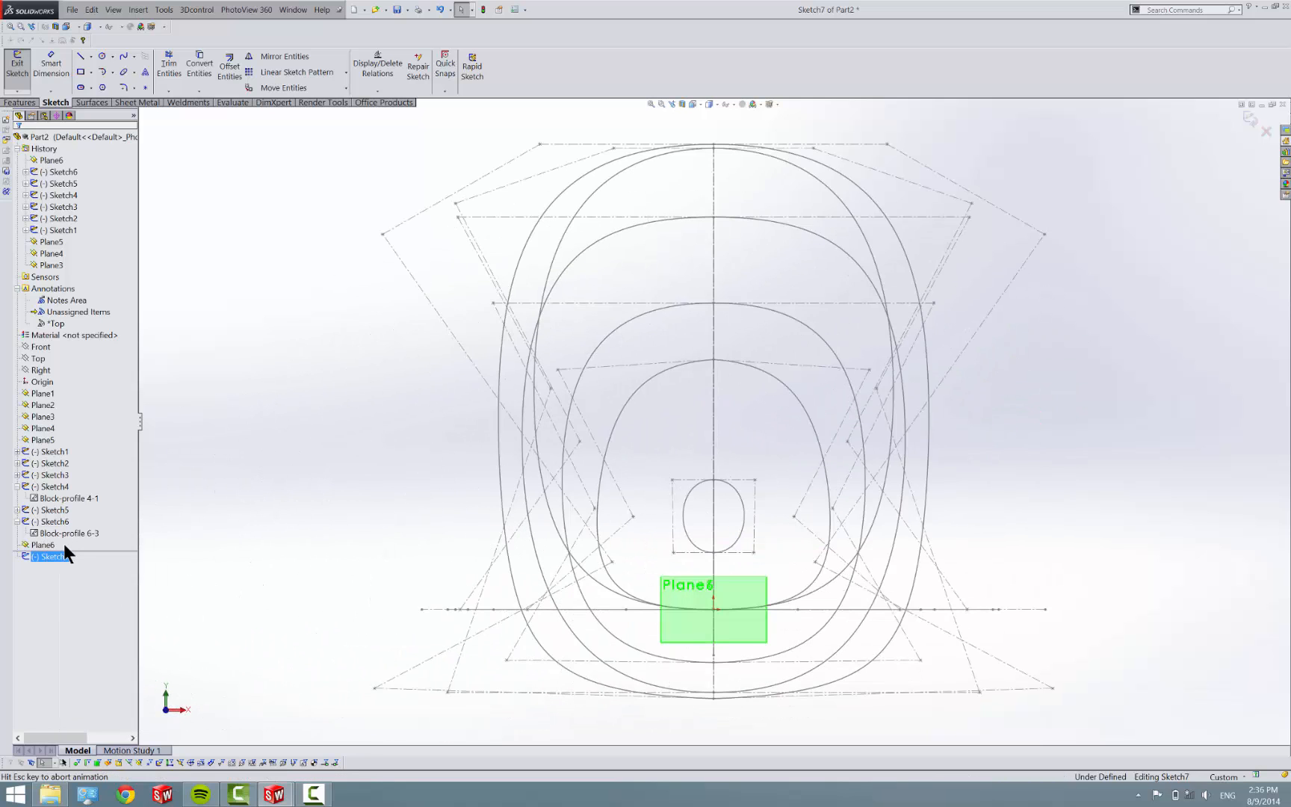
{"action": "left_click", "coordinate": [144, 87]}
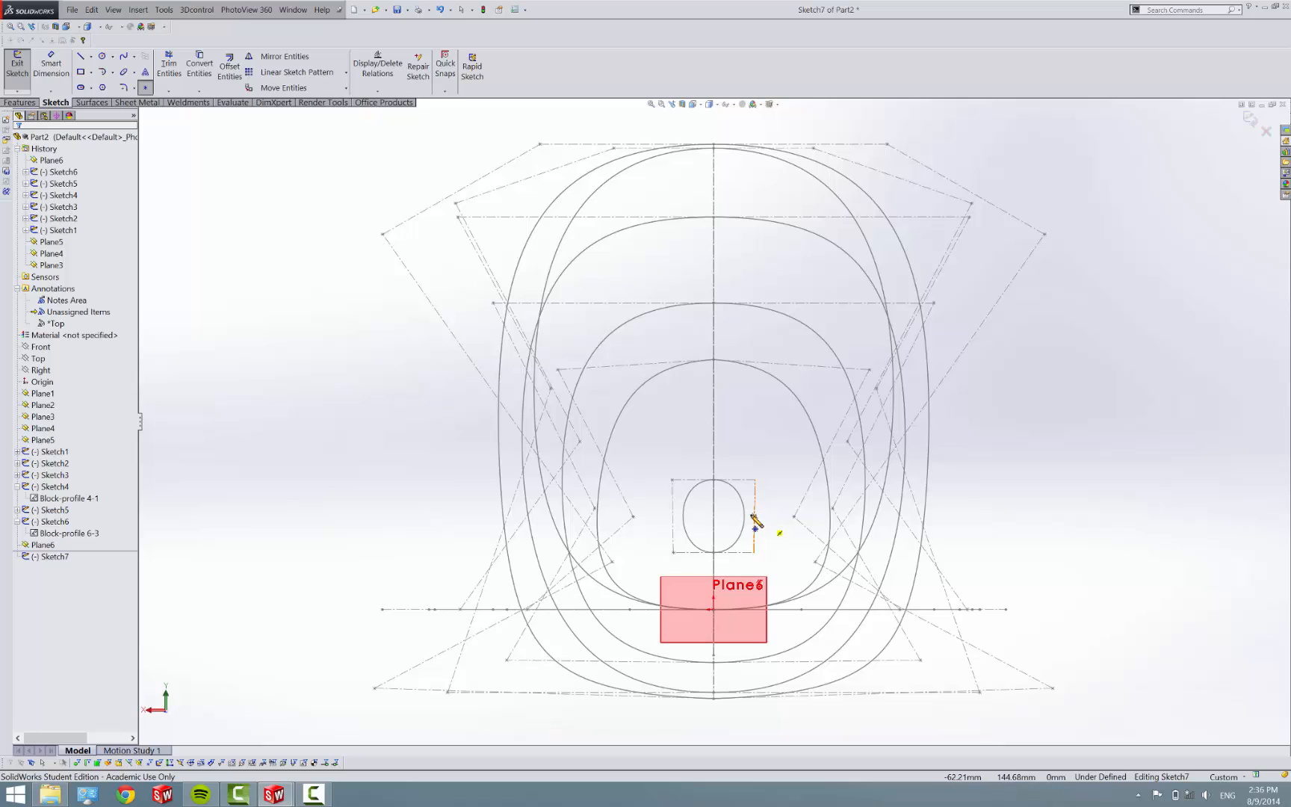
{"action": "left_click", "coordinate": [718, 518]}
{"action": "key", "text": "Escape"}
{"action": "left_click", "coordinate": [16, 59]}
{"action": "scroll", "coordinate": [514, 528], "scroll_direction": "up", "scroll_amount": 2}
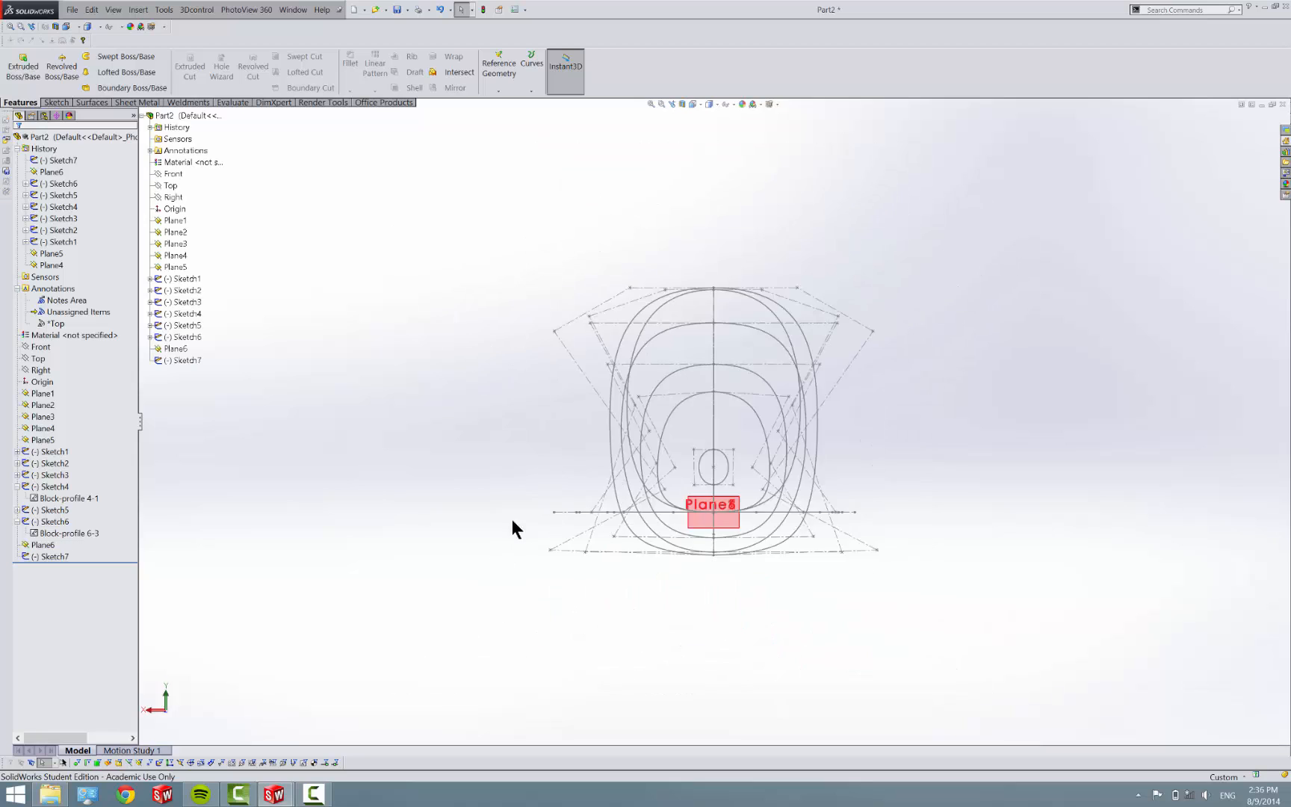
{"action": "mouse_move", "coordinate": [513, 527]}
{"action": "middle_mouse_down"}
{"action": "mouse_move", "coordinate": [911, 543]}
{"action": "mouse_move", "coordinate": [881, 579]}
{"action": "middle_mouse_up"}
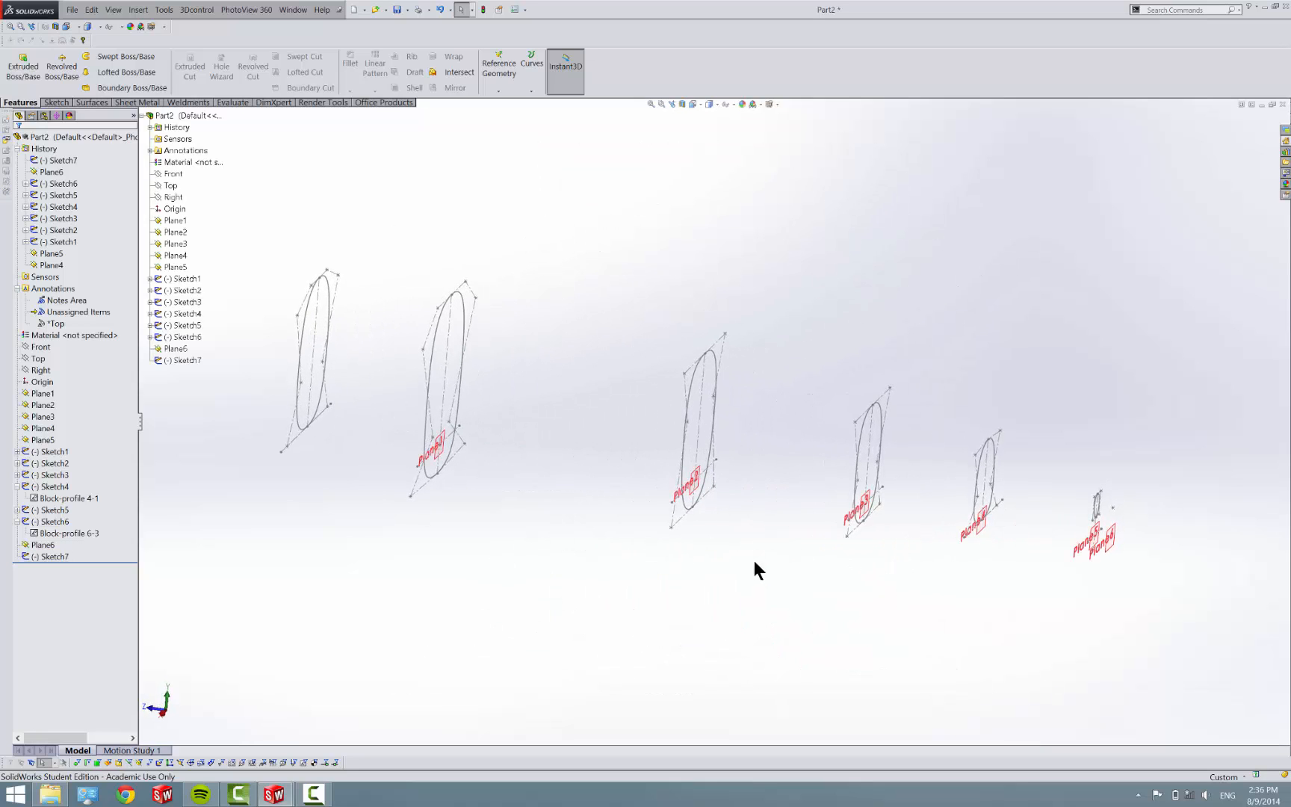
{"action": "left_click", "coordinate": [326, 793]}
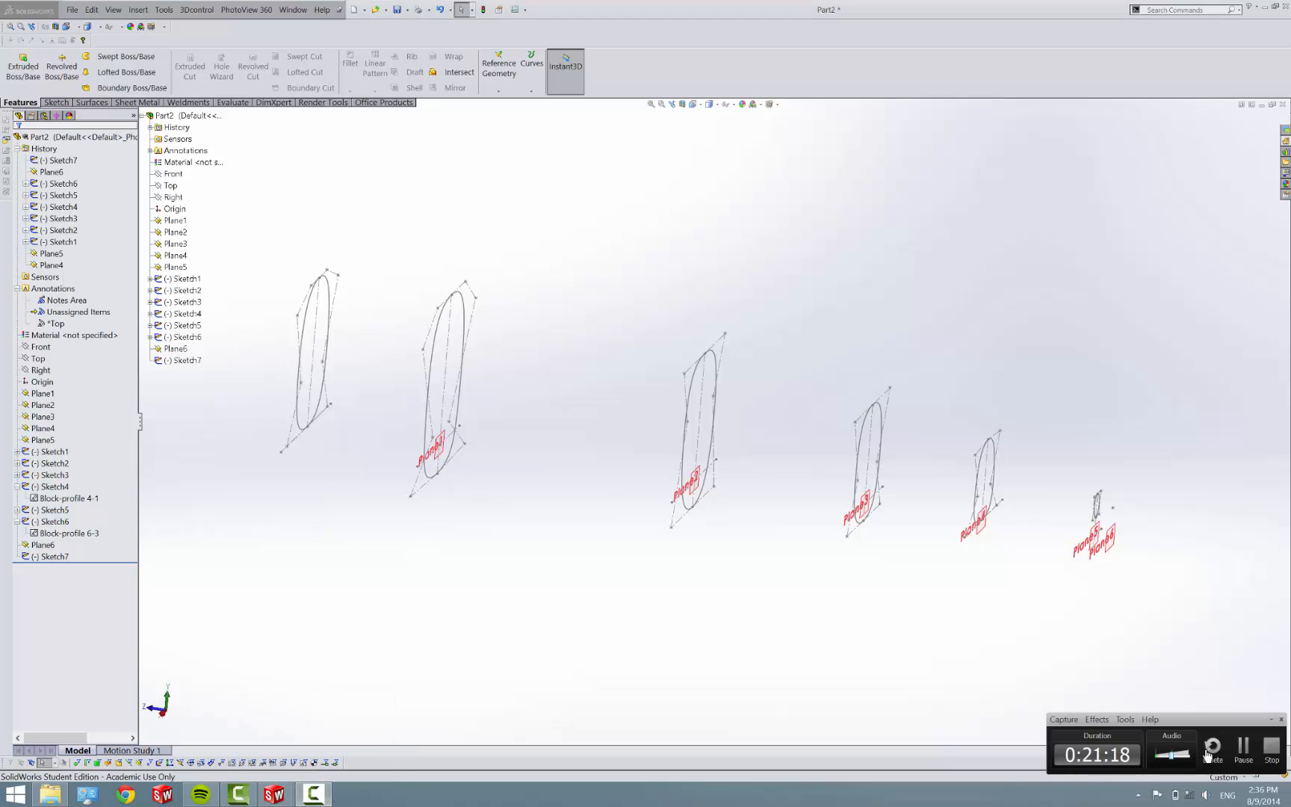
{"action": "left_click", "coordinate": [1238, 743]}
{"action": "scroll", "coordinate": [662, 407], "scroll_direction": "up", "scroll_amount": 5}
{"action": "scroll", "coordinate": [662, 407], "scroll_direction": "down", "scroll_amount": 3}
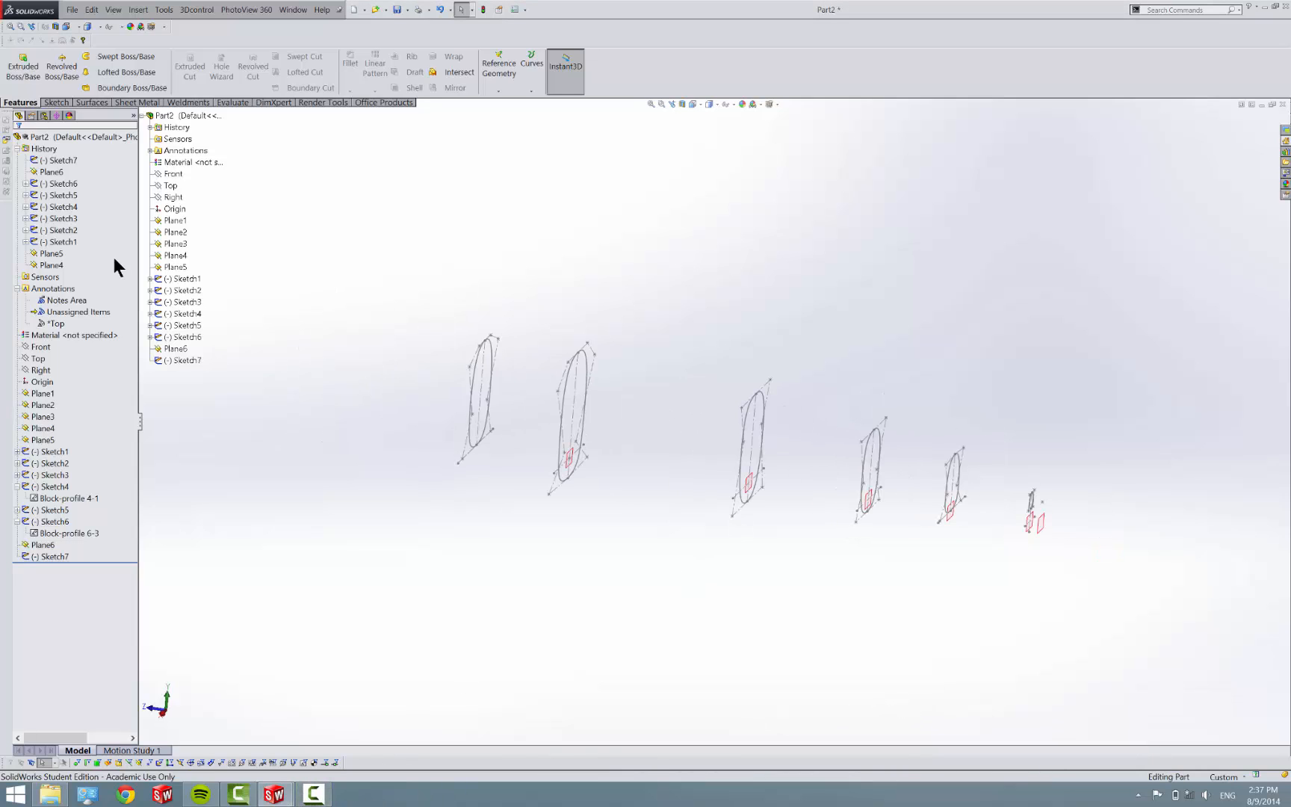
Step: Sketch a spline on the Right plane running just above the tops of all six profiles and ending at the point on Plane6
{"action": "left_click", "coordinate": [41, 370]}
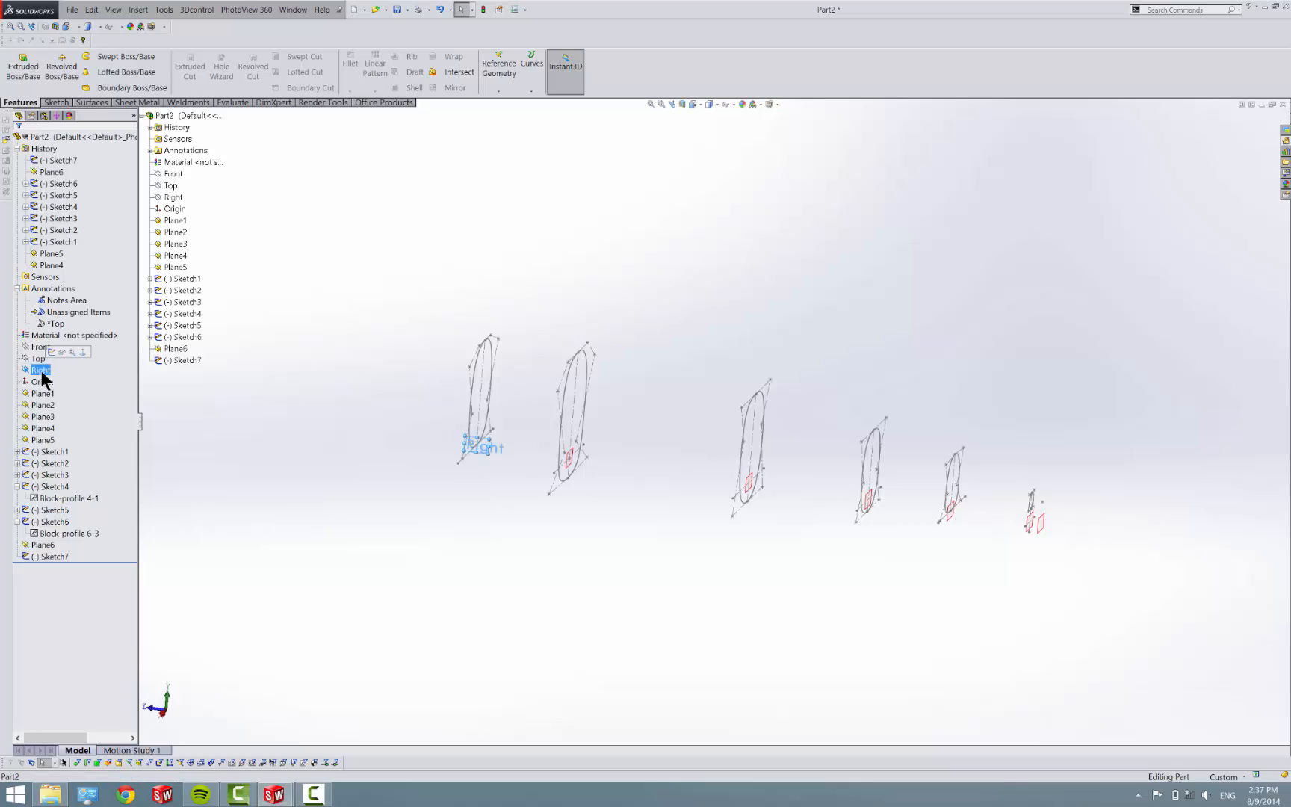
{"action": "right_click", "coordinate": [41, 370]}
{"action": "left_click", "coordinate": [42, 360]}
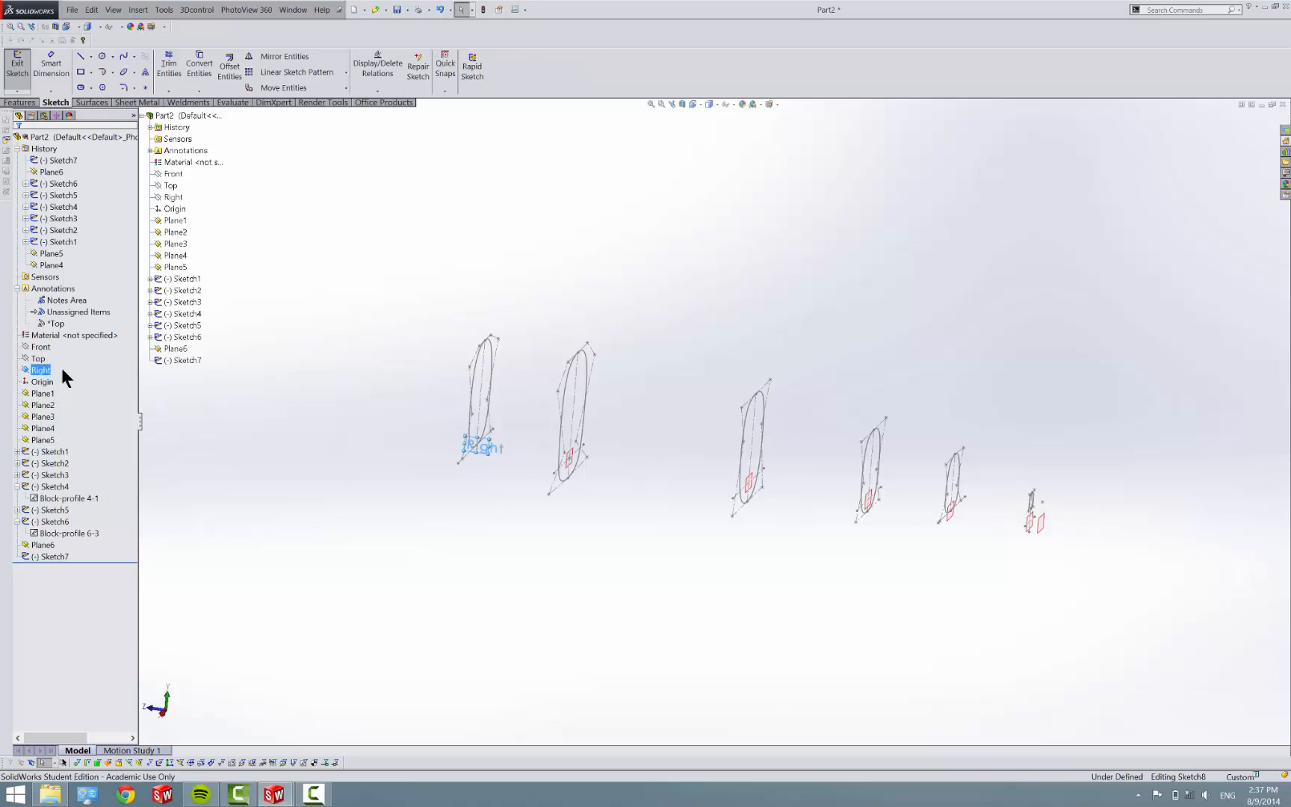
{"action": "right_click", "coordinate": [57, 566]}
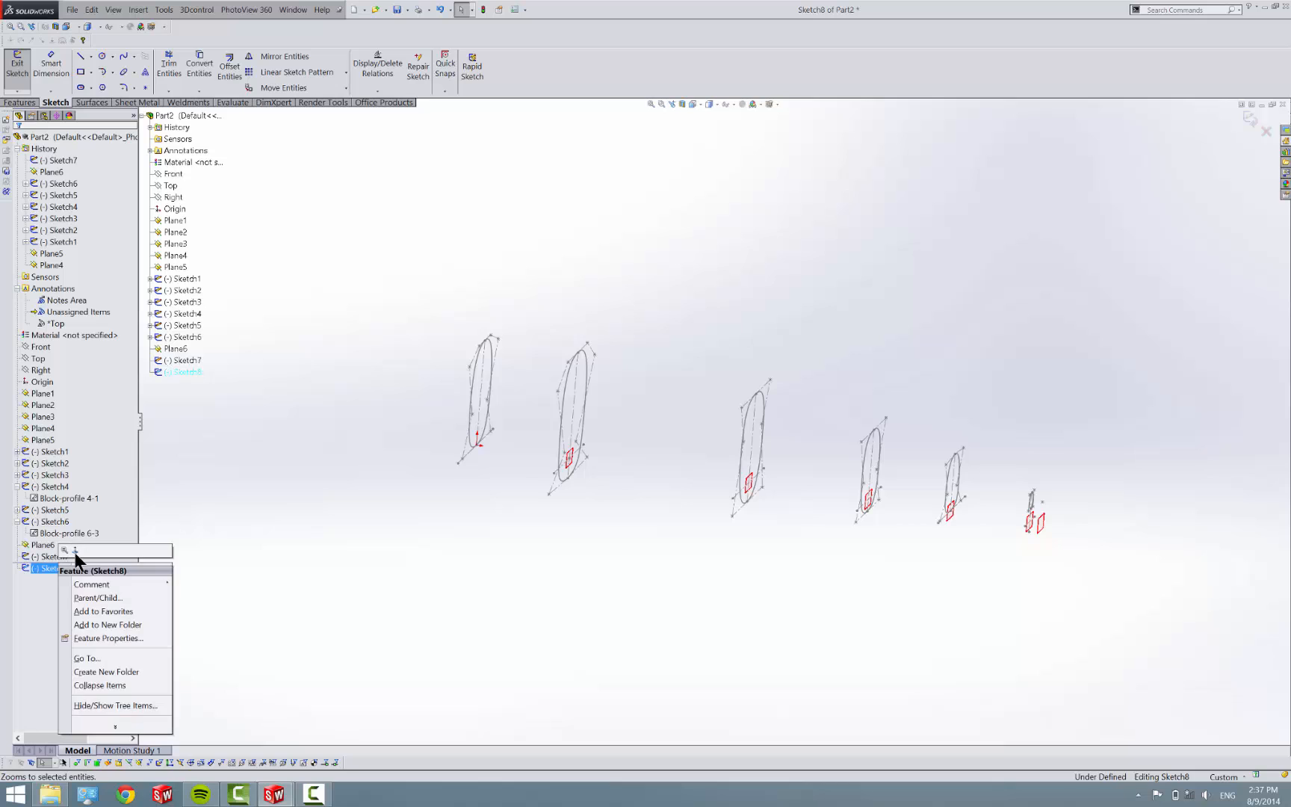
{"action": "left_click", "coordinate": [100, 562]}
{"action": "left_click", "coordinate": [250, 355]}
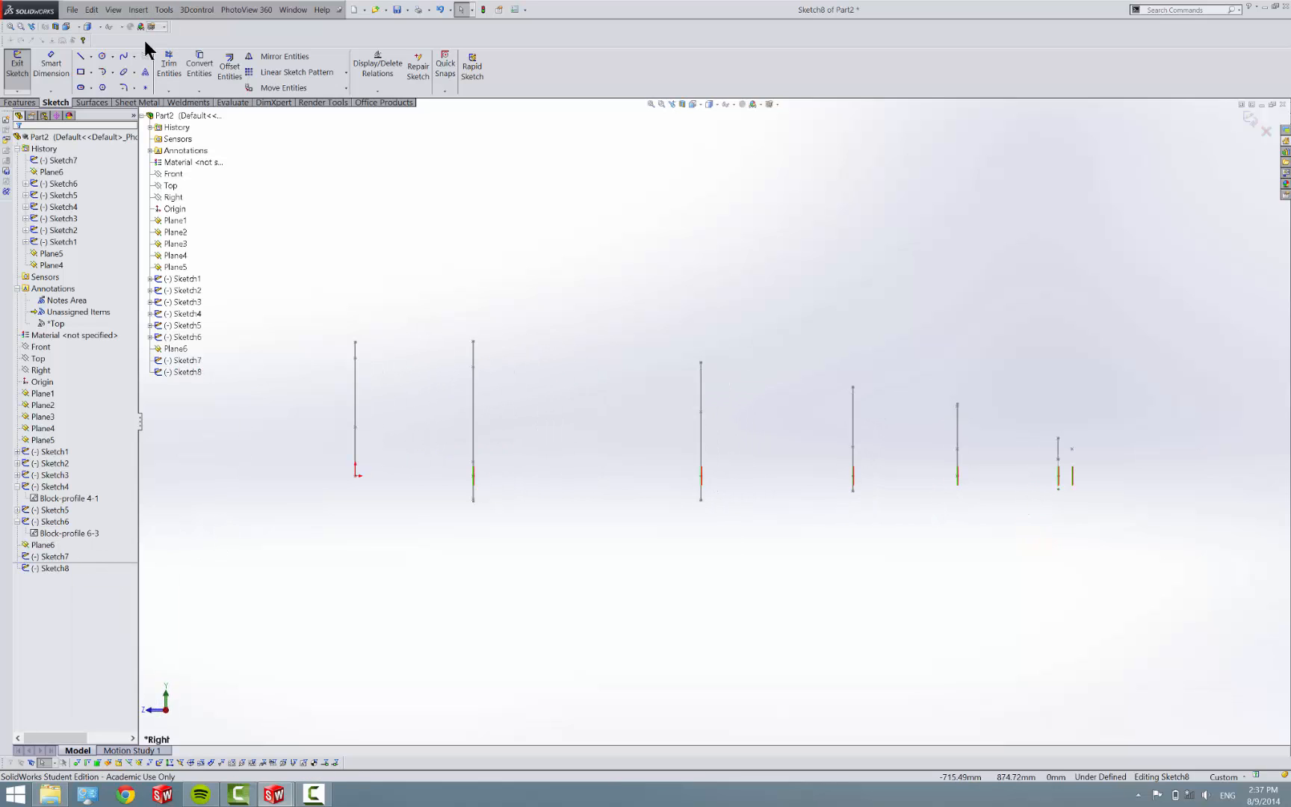
{"action": "left_click", "coordinate": [123, 57]}
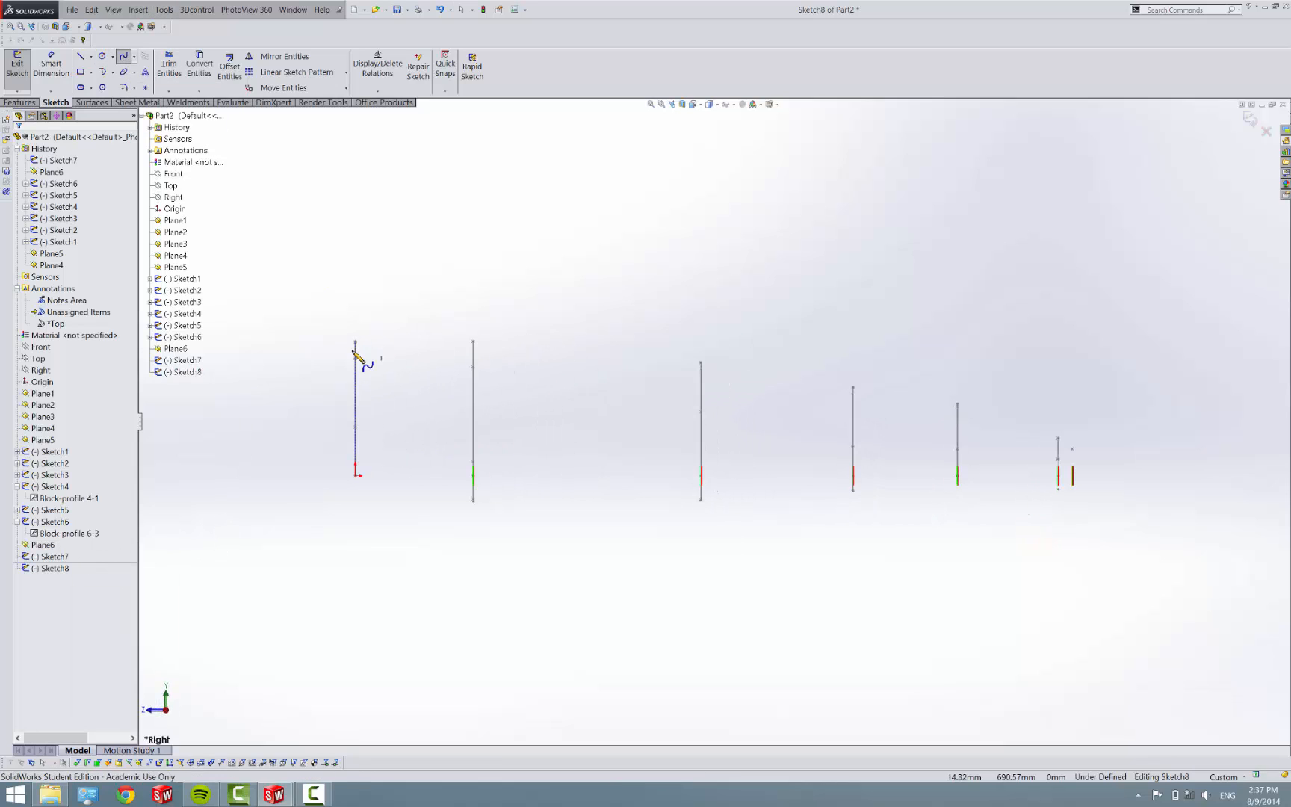
{"action": "left_click", "coordinate": [355, 341]}
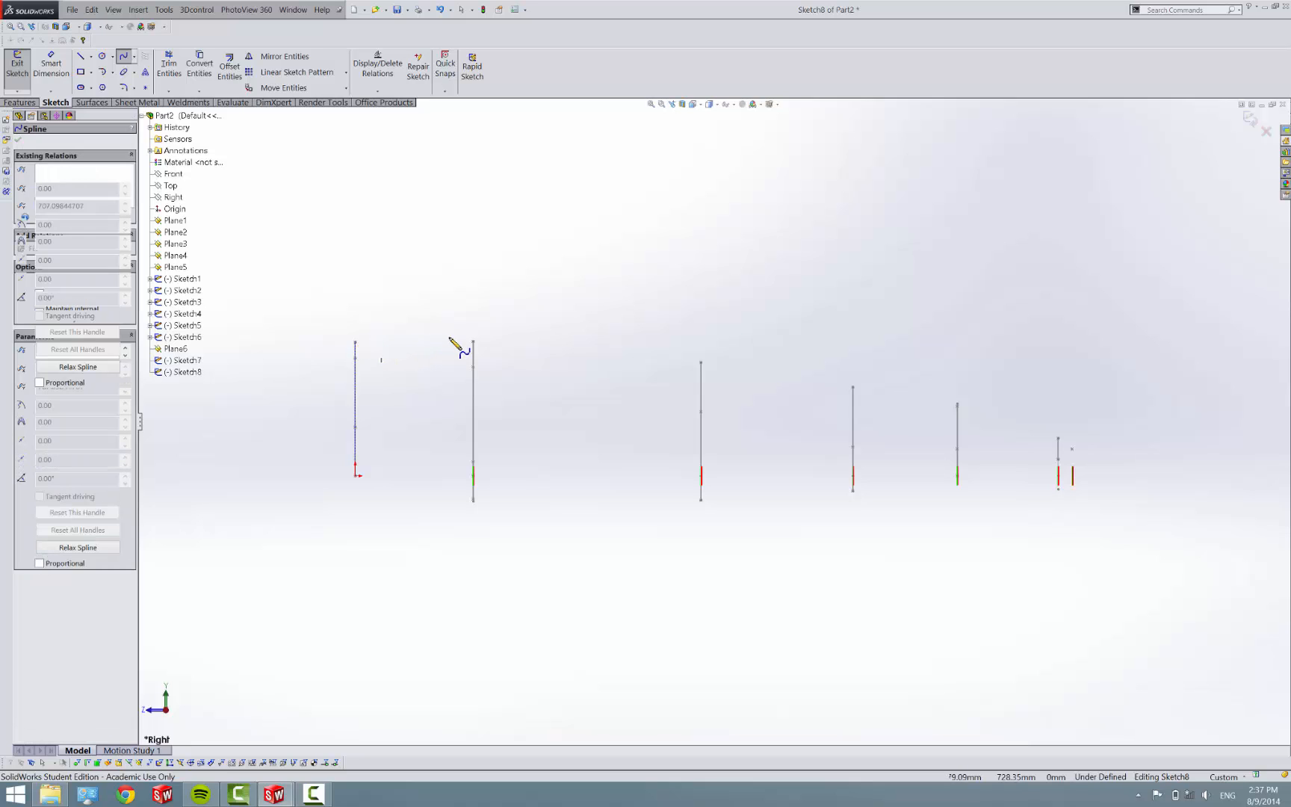
{"action": "left_click", "coordinate": [474, 337]}
{"action": "left_click", "coordinate": [701, 363]}
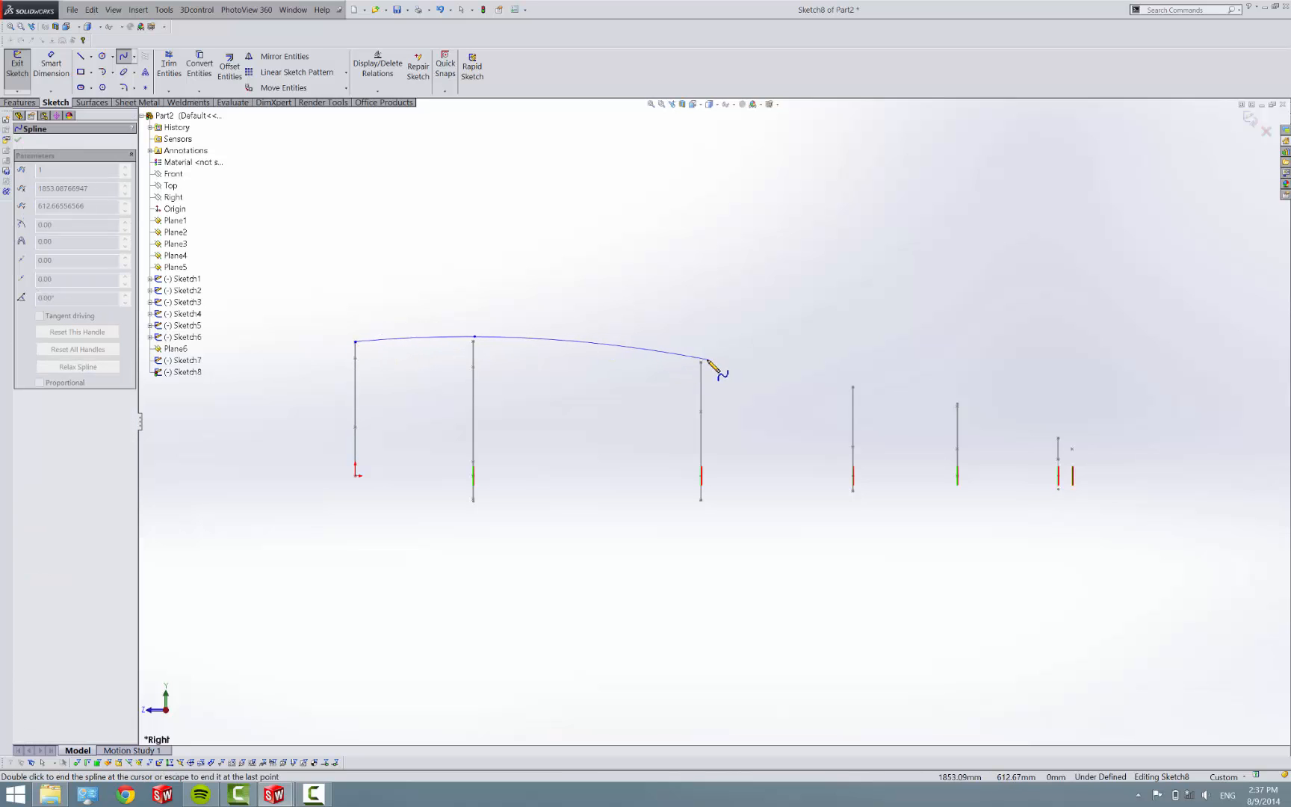
{"action": "left_click", "coordinate": [853, 380]}
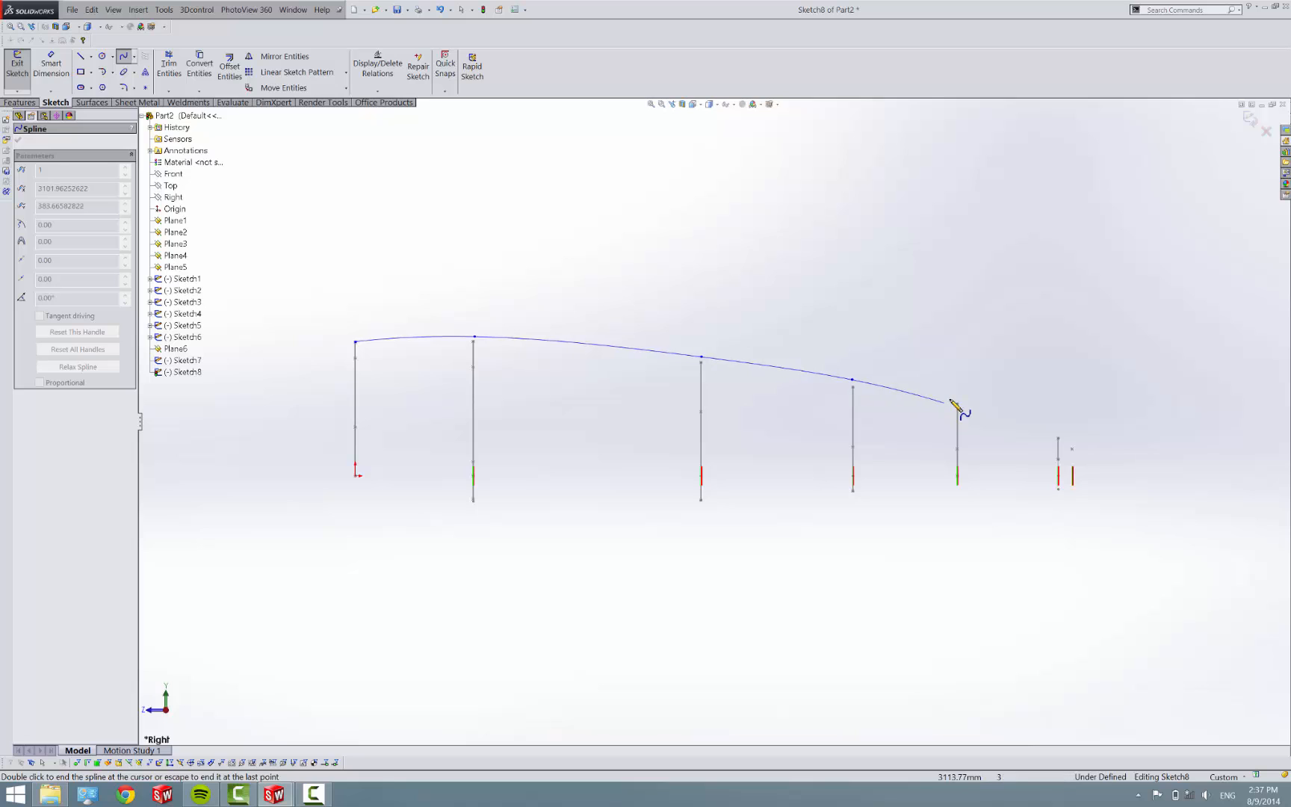
{"action": "left_click", "coordinate": [957, 397]}
{"action": "left_click", "coordinate": [1056, 433]}
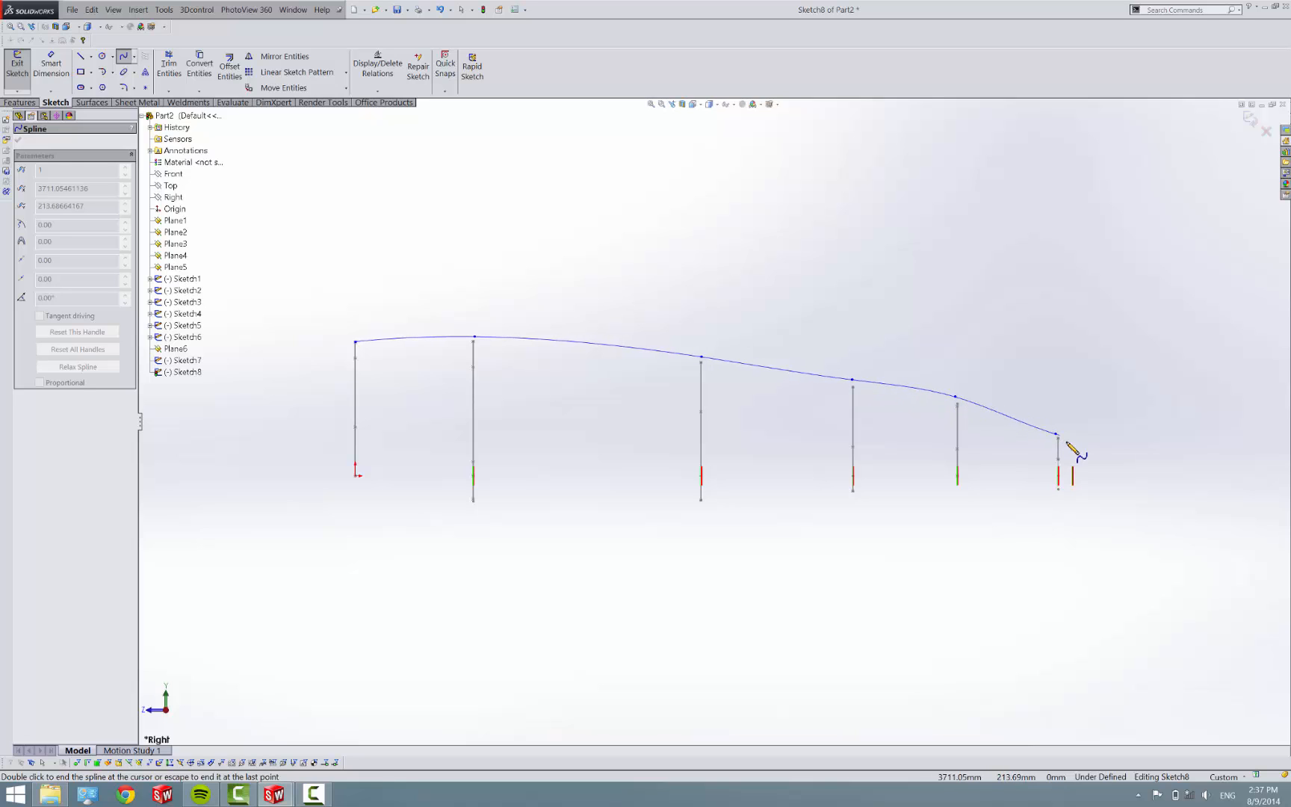
{"action": "key", "text": "Escape"}
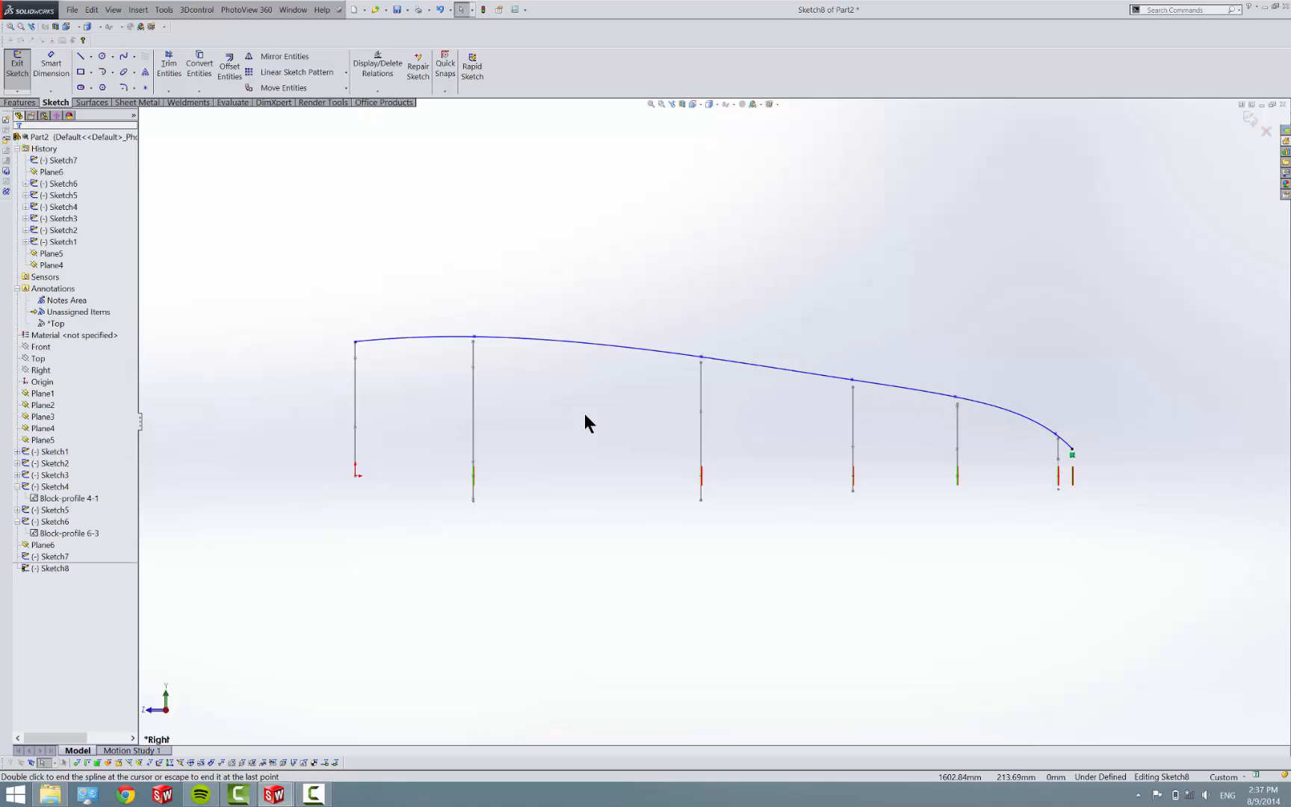
Step: Make the spline's start point coincident with the top point of the first profile
{"action": "scroll", "coordinate": [411, 360], "scroll_direction": "down", "scroll_amount": 12}
{"action": "scroll", "coordinate": [511, 362], "scroll_direction": "down", "scroll_amount": 2}
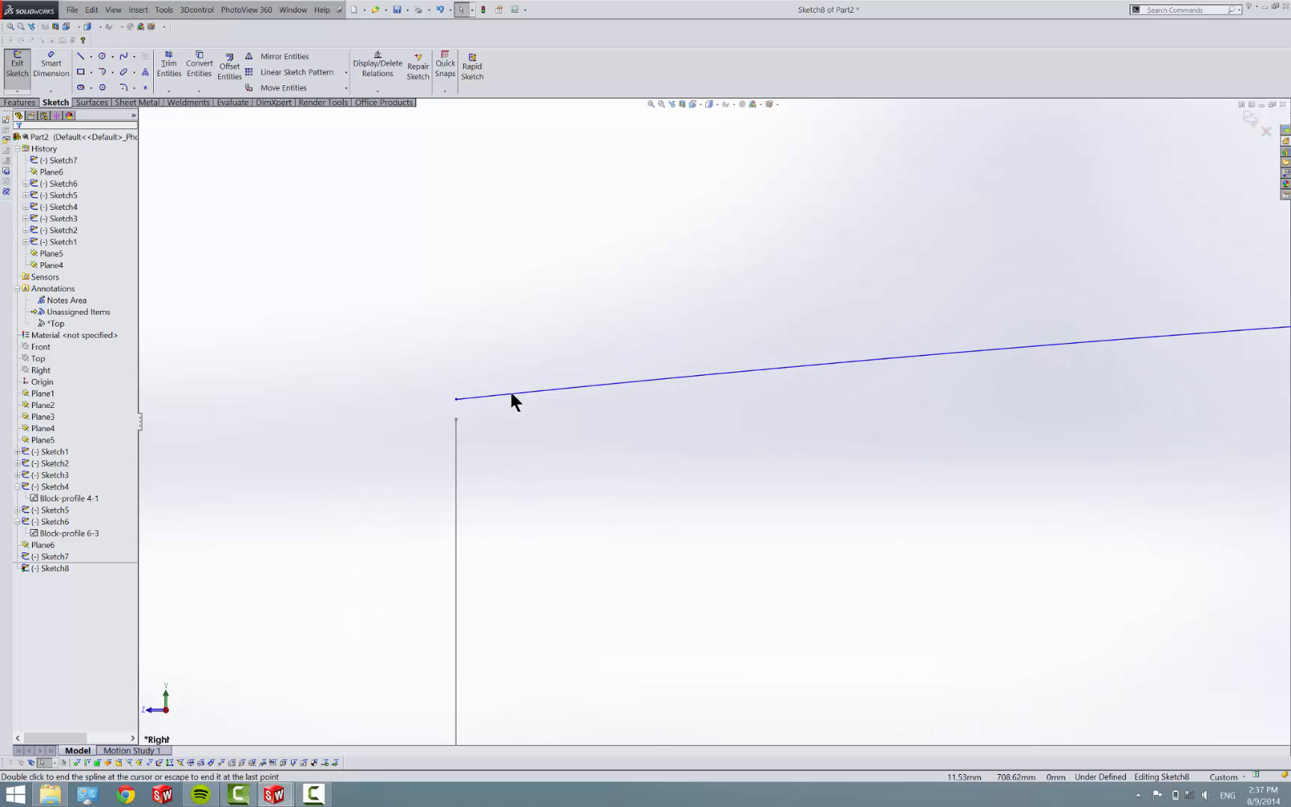
{"action": "middle_click_drag", "start_coordinate": [511, 391], "coordinate": [545, 437]}
{"action": "scroll", "coordinate": [751, 607], "scroll_direction": "down", "scroll_amount": 3}
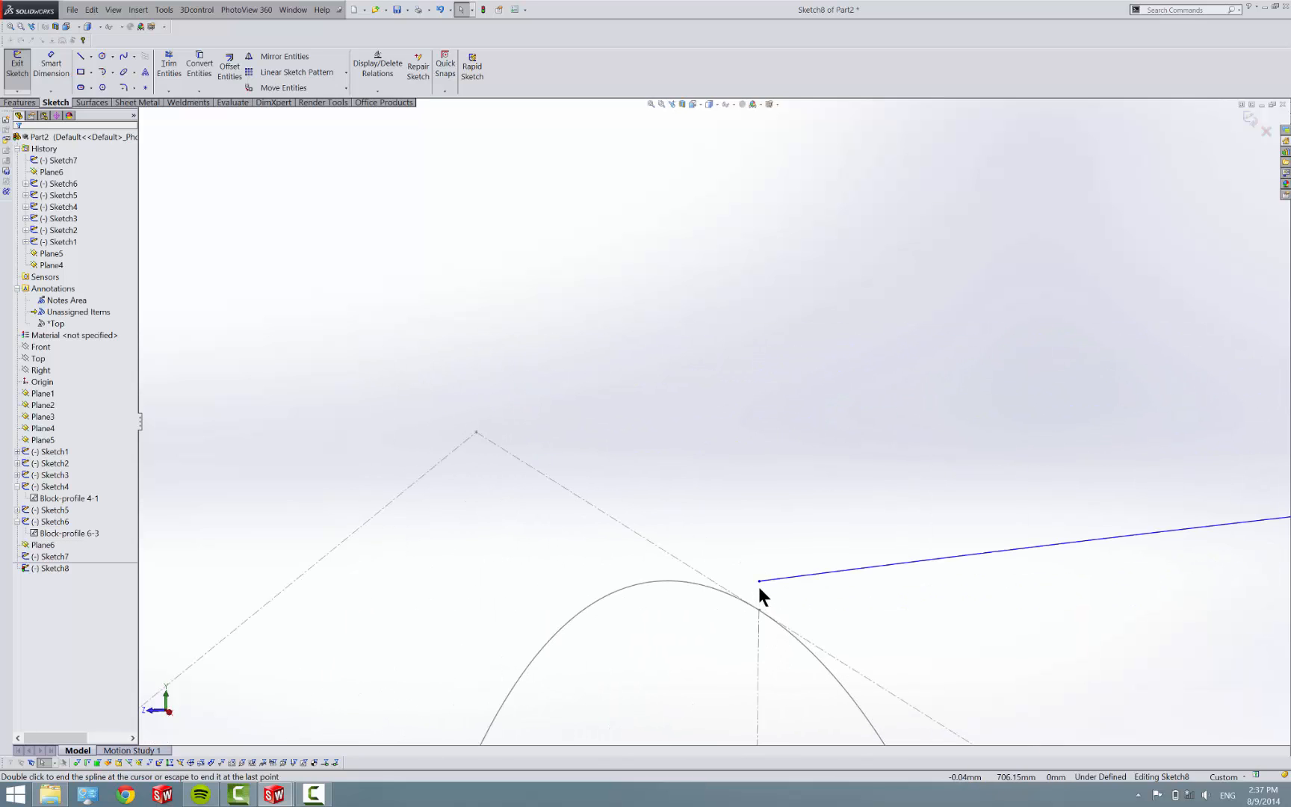
{"action": "left_click", "coordinate": [758, 582]}
{"action": "left_click", "coordinate": [759, 609], "text": "ctrl"}
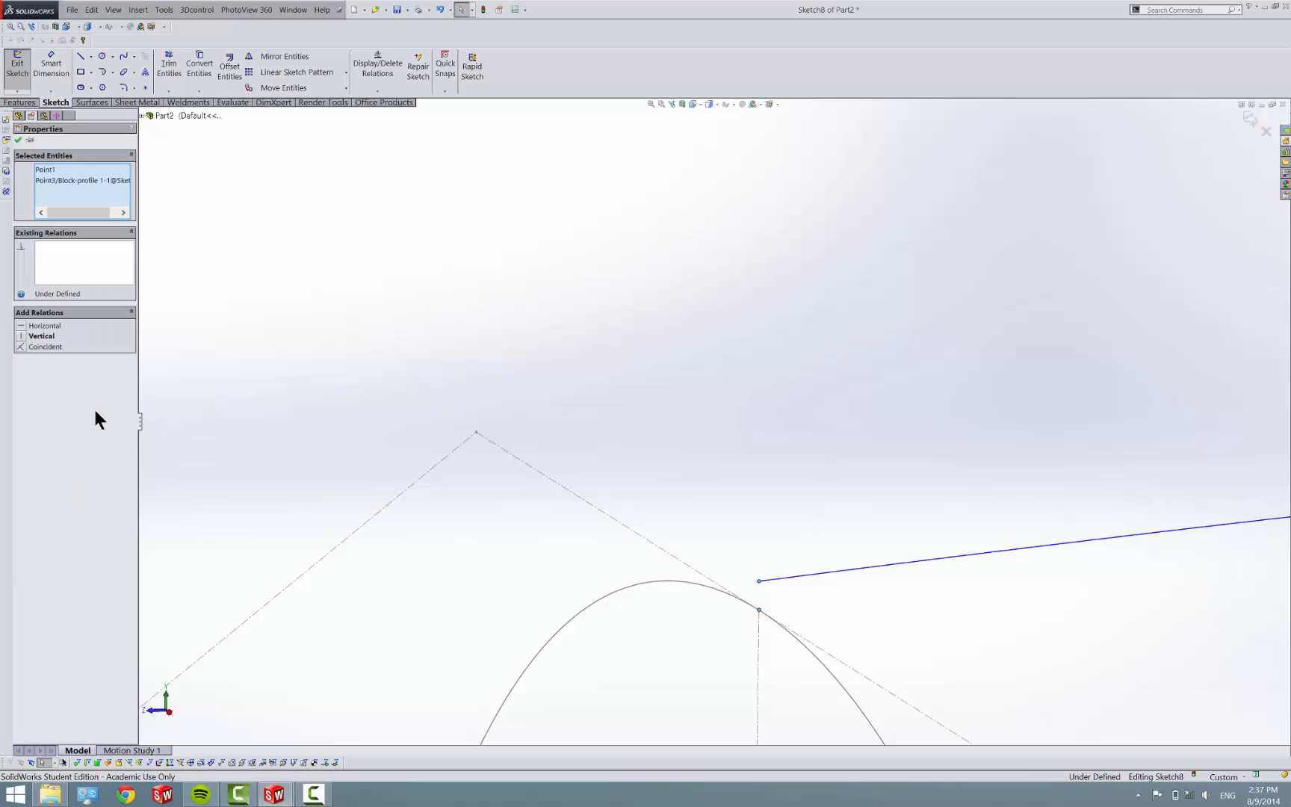
{"action": "left_click", "coordinate": [33, 346]}
{"action": "left_click", "coordinate": [345, 448]}
Step: Add a Pierce relation between the spline's second point and the top of the second profile's curve
{"action": "scroll", "coordinate": [682, 468], "scroll_direction": "up", "scroll_amount": 4}
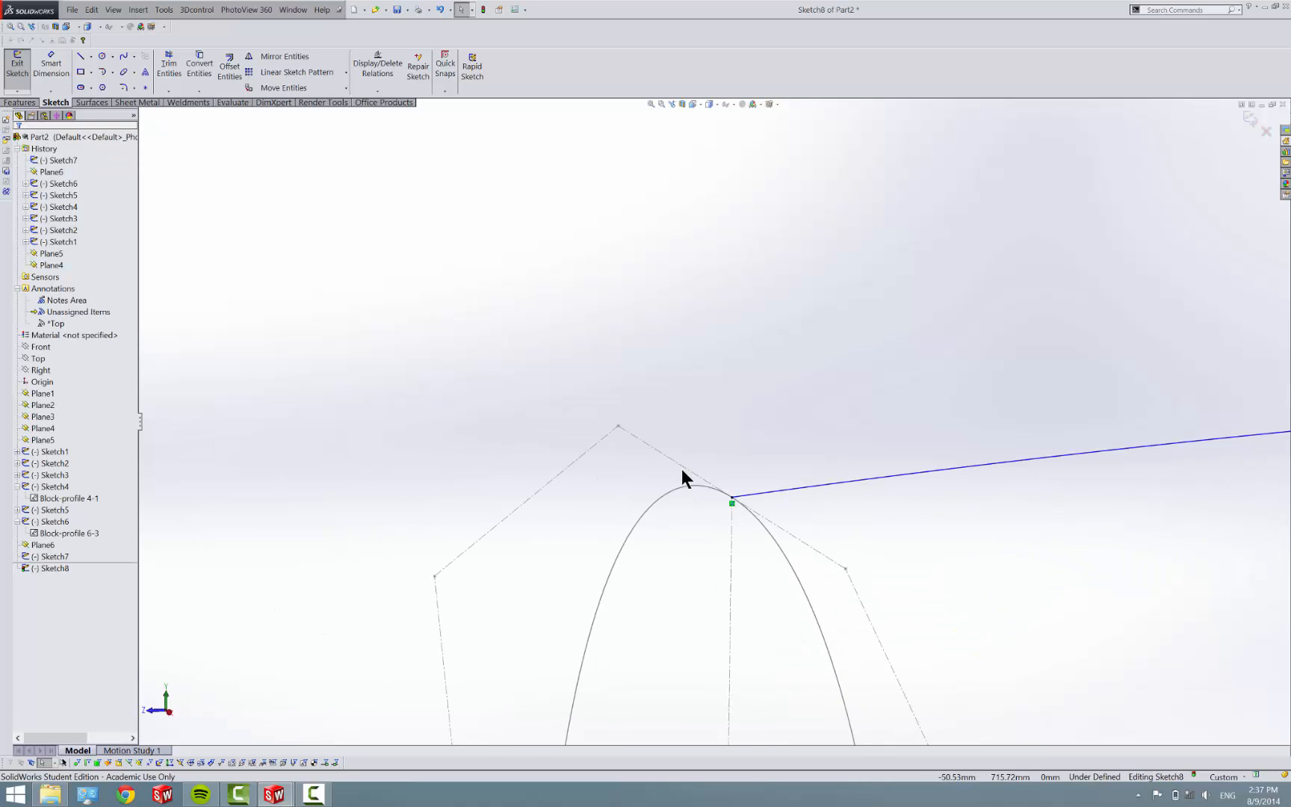
{"action": "scroll", "coordinate": [682, 468], "scroll_direction": "up", "scroll_amount": 4}
{"action": "scroll", "coordinate": [1105, 400], "scroll_direction": "up", "scroll_amount": 4}
{"action": "scroll", "coordinate": [1098, 402], "scroll_direction": "down", "scroll_amount": 7}
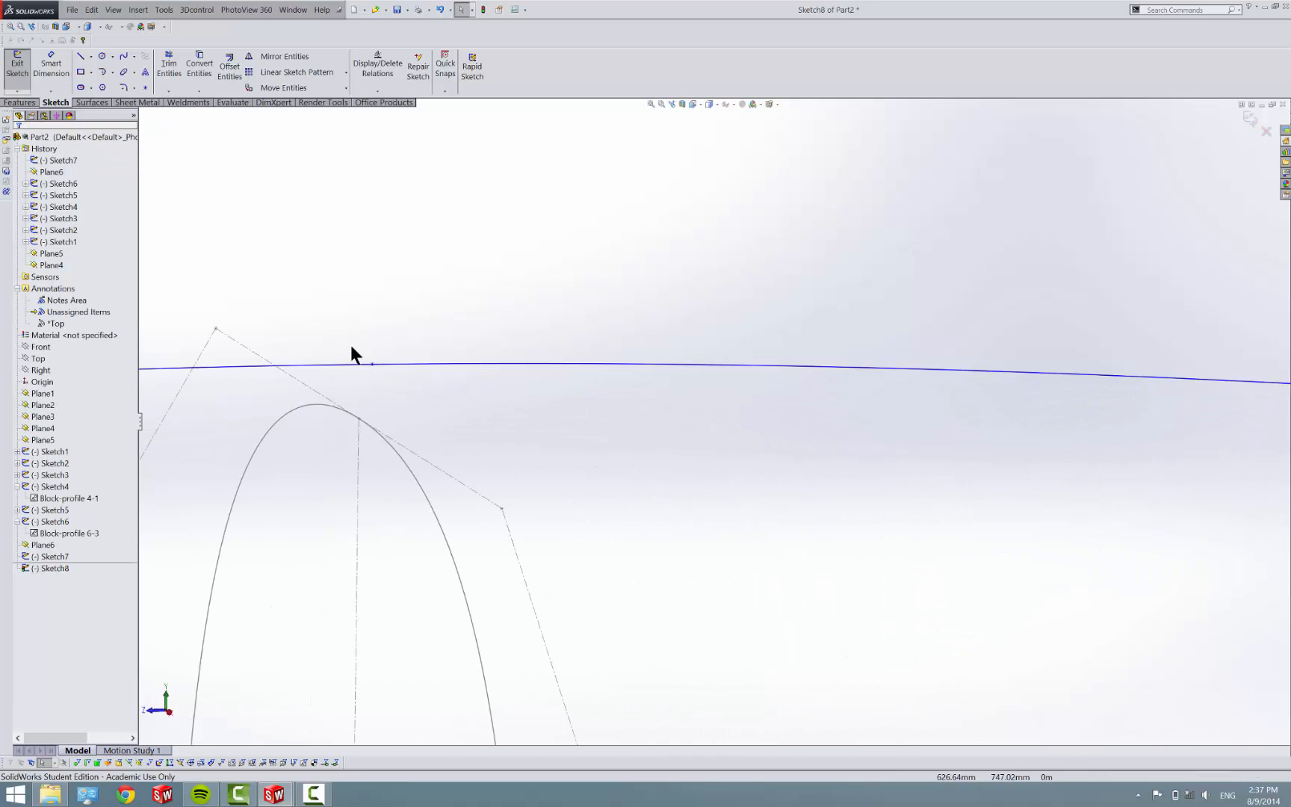
{"action": "left_click", "coordinate": [372, 364]}
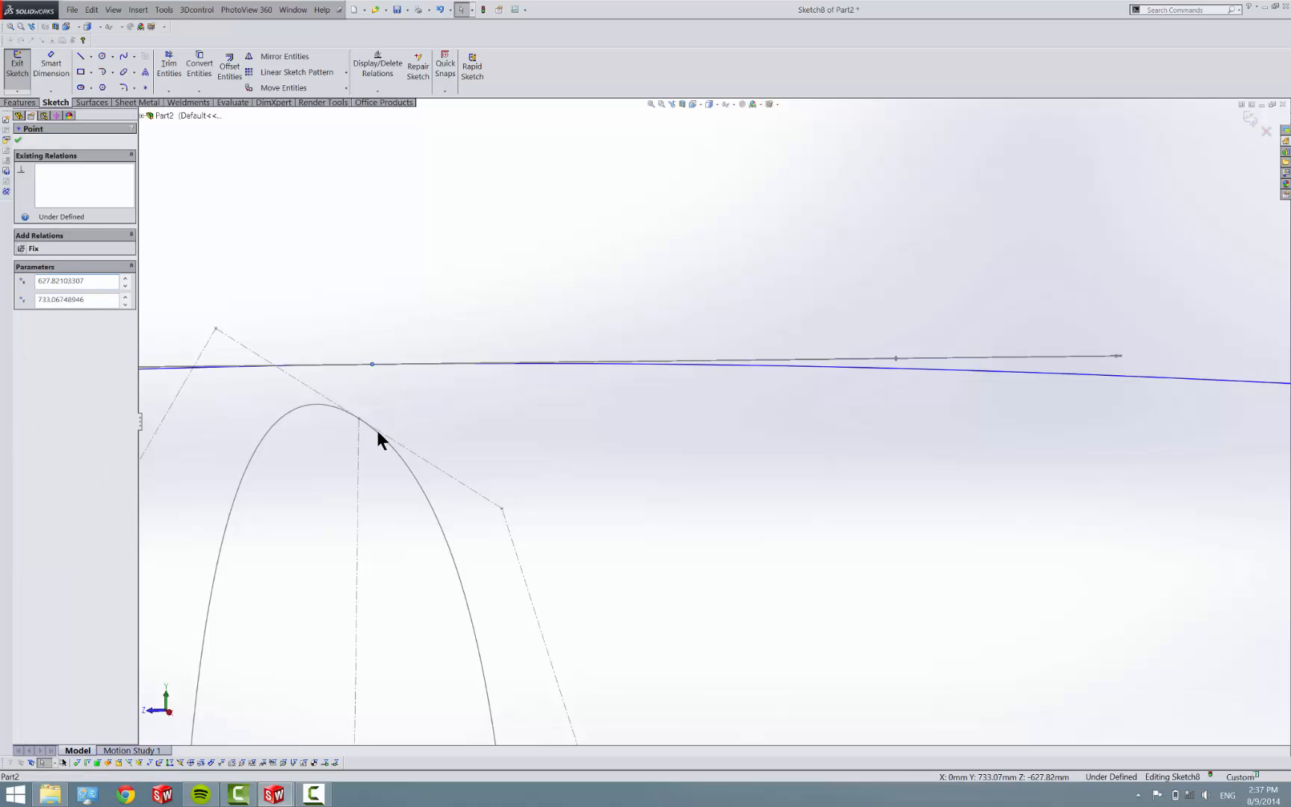
{"action": "left_click", "coordinate": [376, 428], "text": "ctrl"}
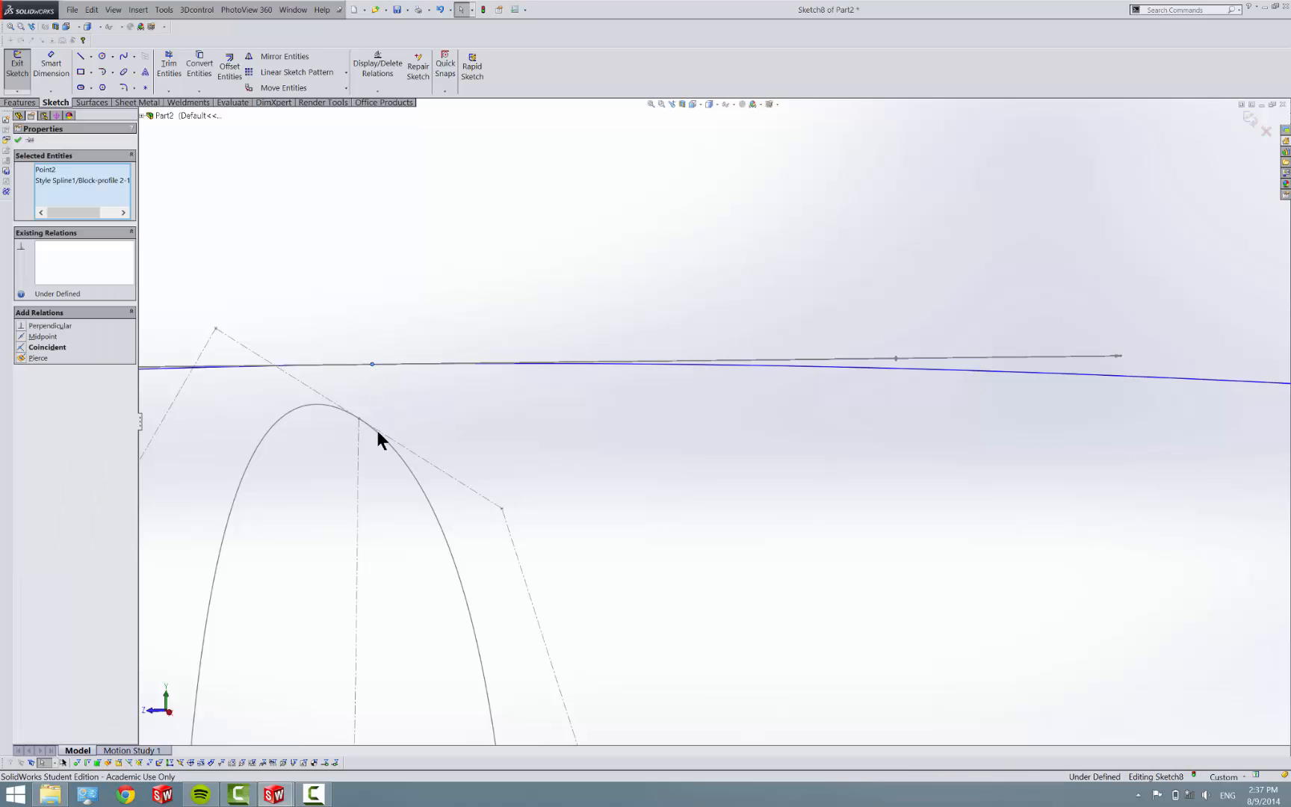
{"action": "left_click", "coordinate": [29, 355]}
{"action": "left_click", "coordinate": [387, 314]}
Step: Add a Pierce relation between the spline's third point and the third profile's curve on Plane2
{"action": "scroll", "coordinate": [343, 353], "scroll_direction": "up", "scroll_amount": 7}
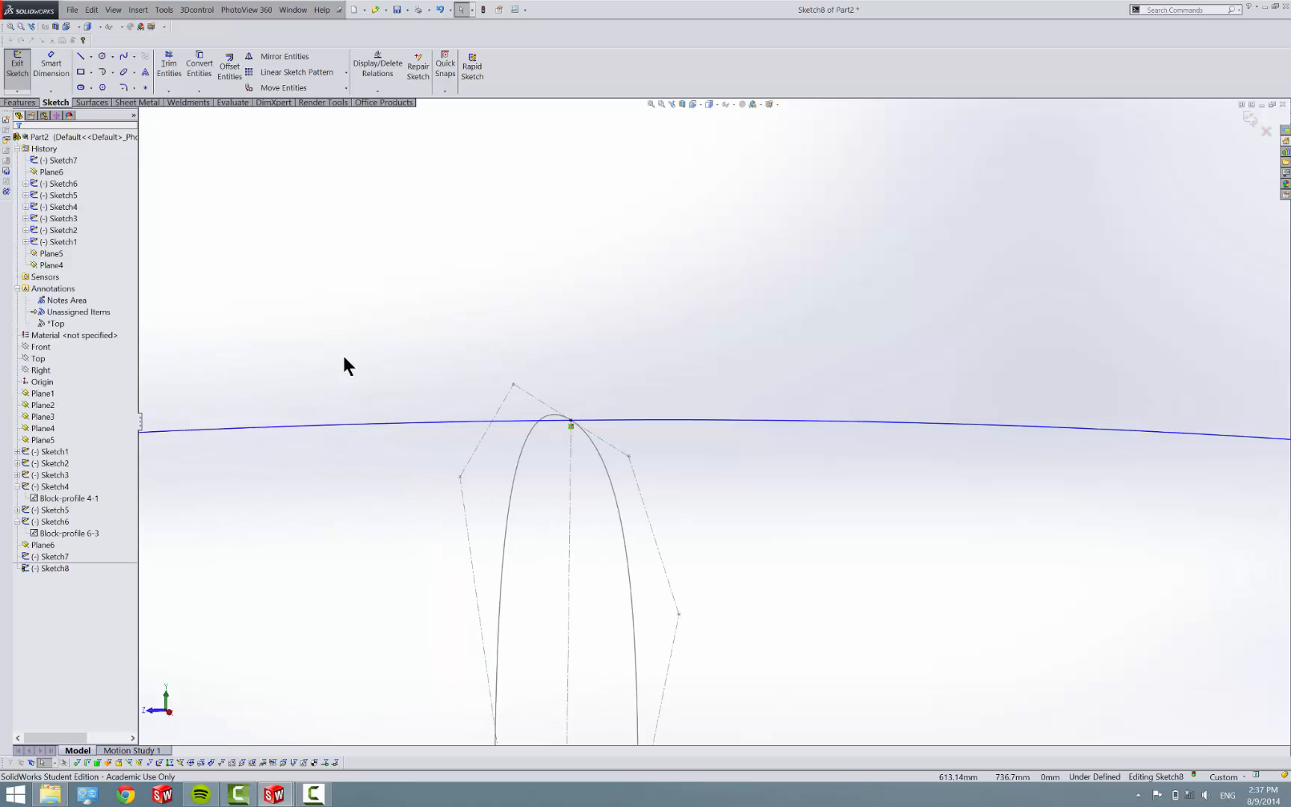
{"action": "scroll", "coordinate": [780, 565], "scroll_direction": "down", "scroll_amount": 5}
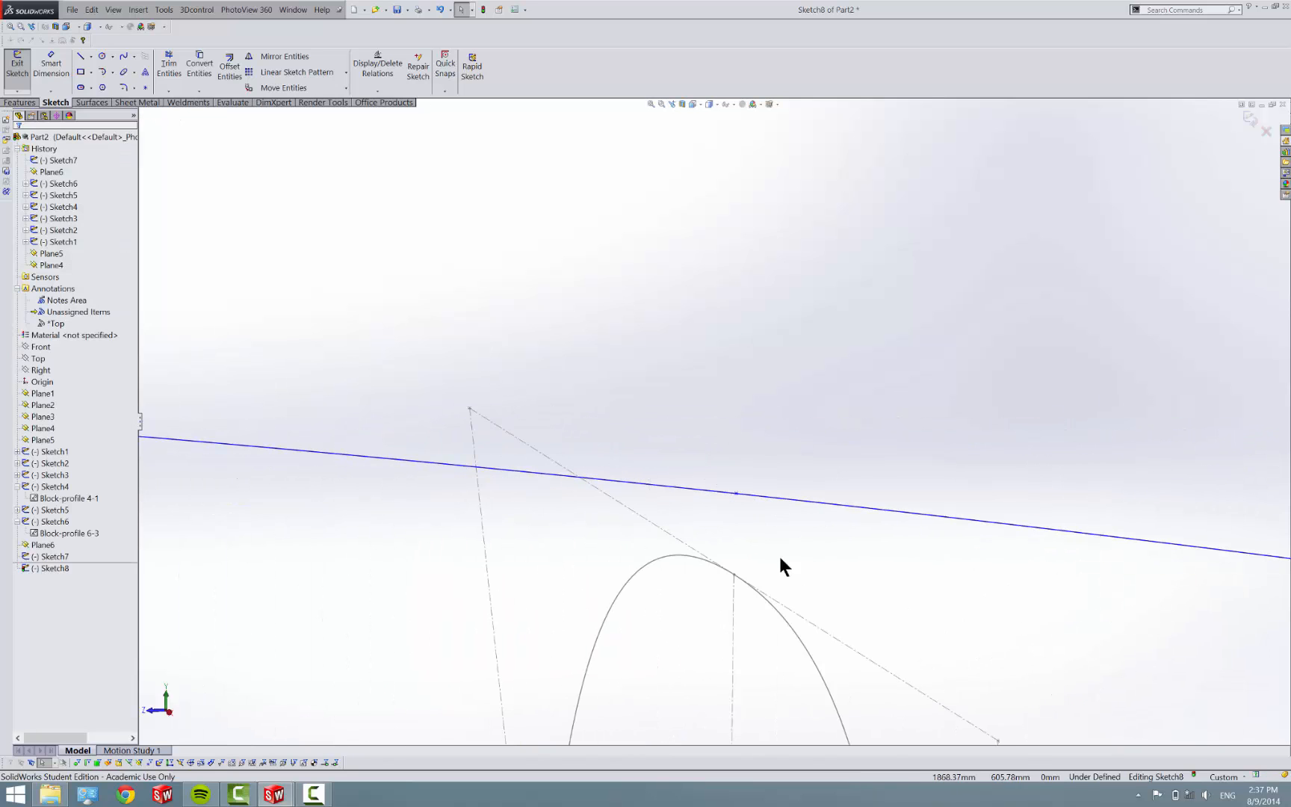
{"action": "left_click", "coordinate": [737, 492]}
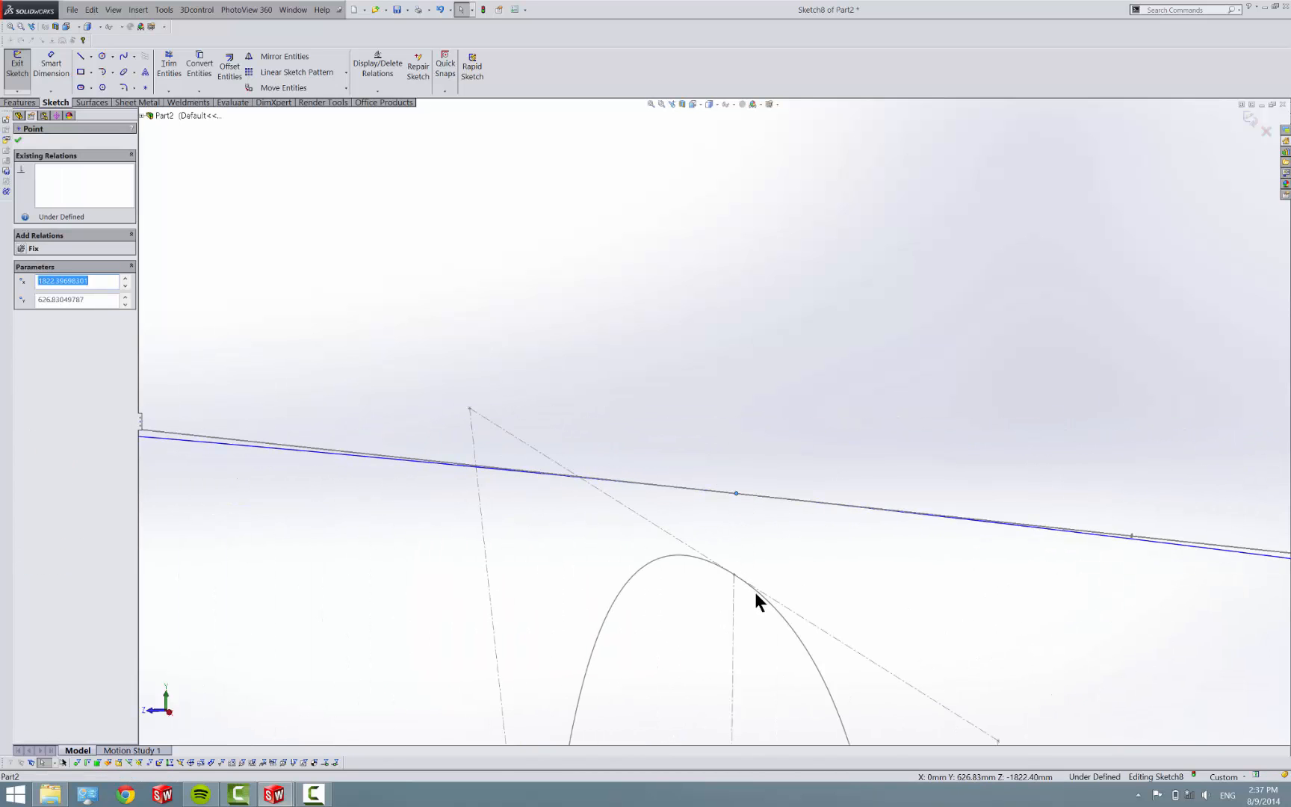
{"action": "left_click", "coordinate": [757, 592], "text": "ctrl"}
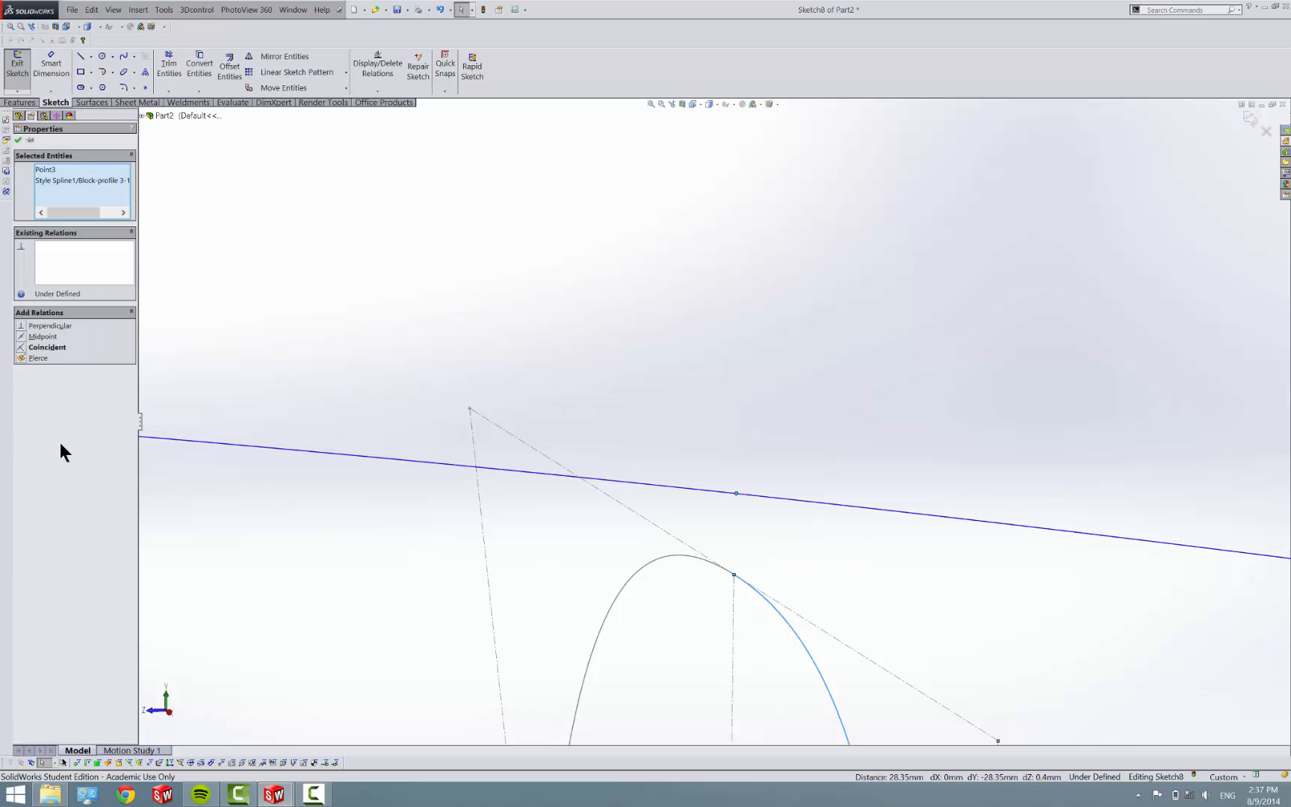
{"action": "left_click", "coordinate": [28, 358]}
{"action": "left_click", "coordinate": [418, 465]}
Step: Add a Pierce relation between the spline's fourth point and the fourth profile's curve on Plane3
{"action": "scroll", "coordinate": [442, 482], "scroll_direction": "up", "scroll_amount": 13}
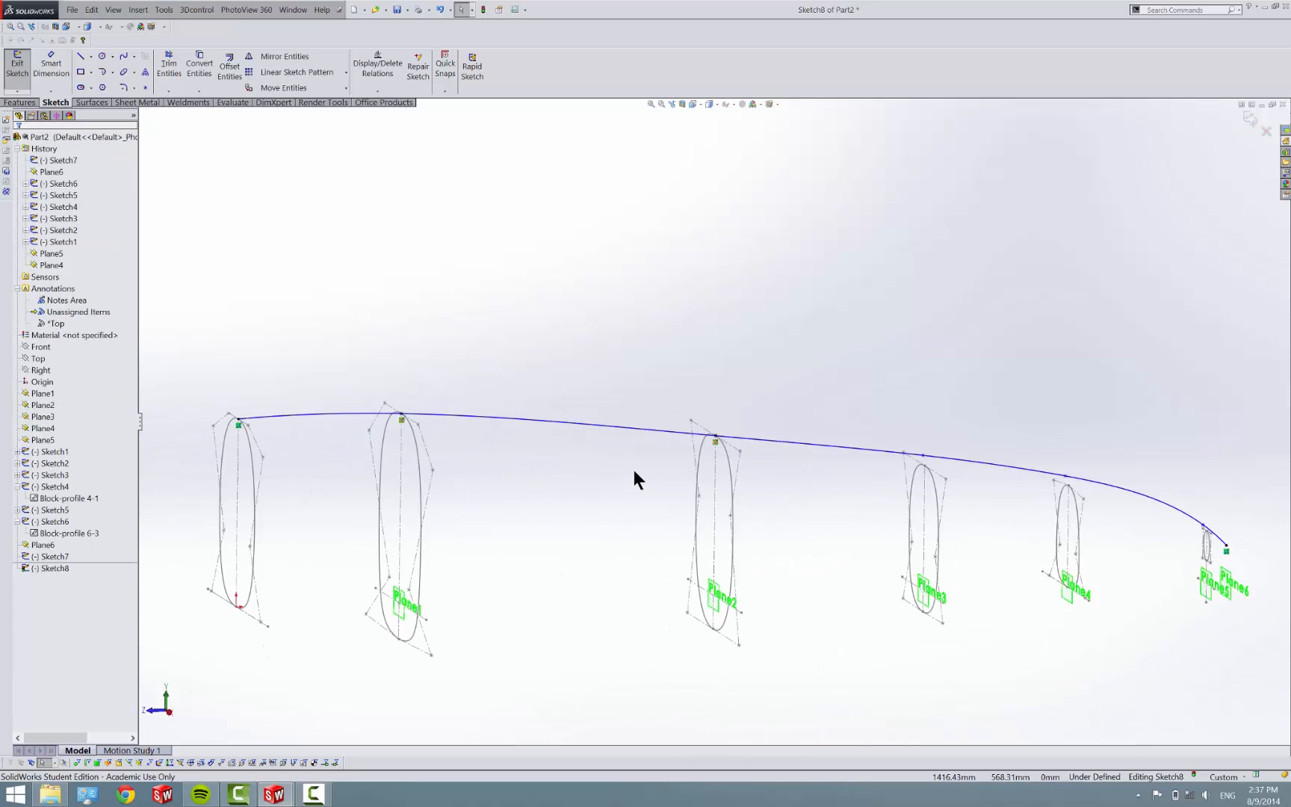
{"action": "scroll", "coordinate": [893, 447], "scroll_direction": "down", "scroll_amount": 8}
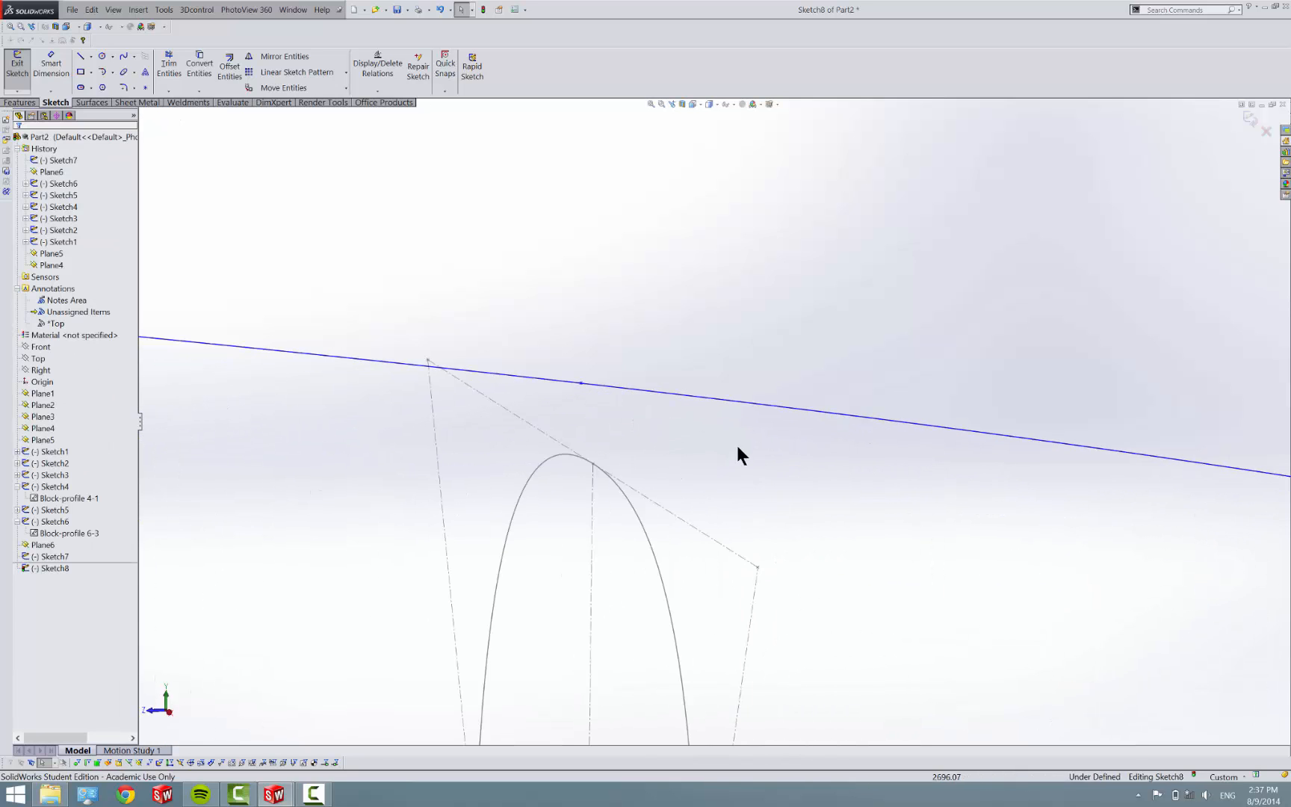
{"action": "left_click", "coordinate": [581, 383]}
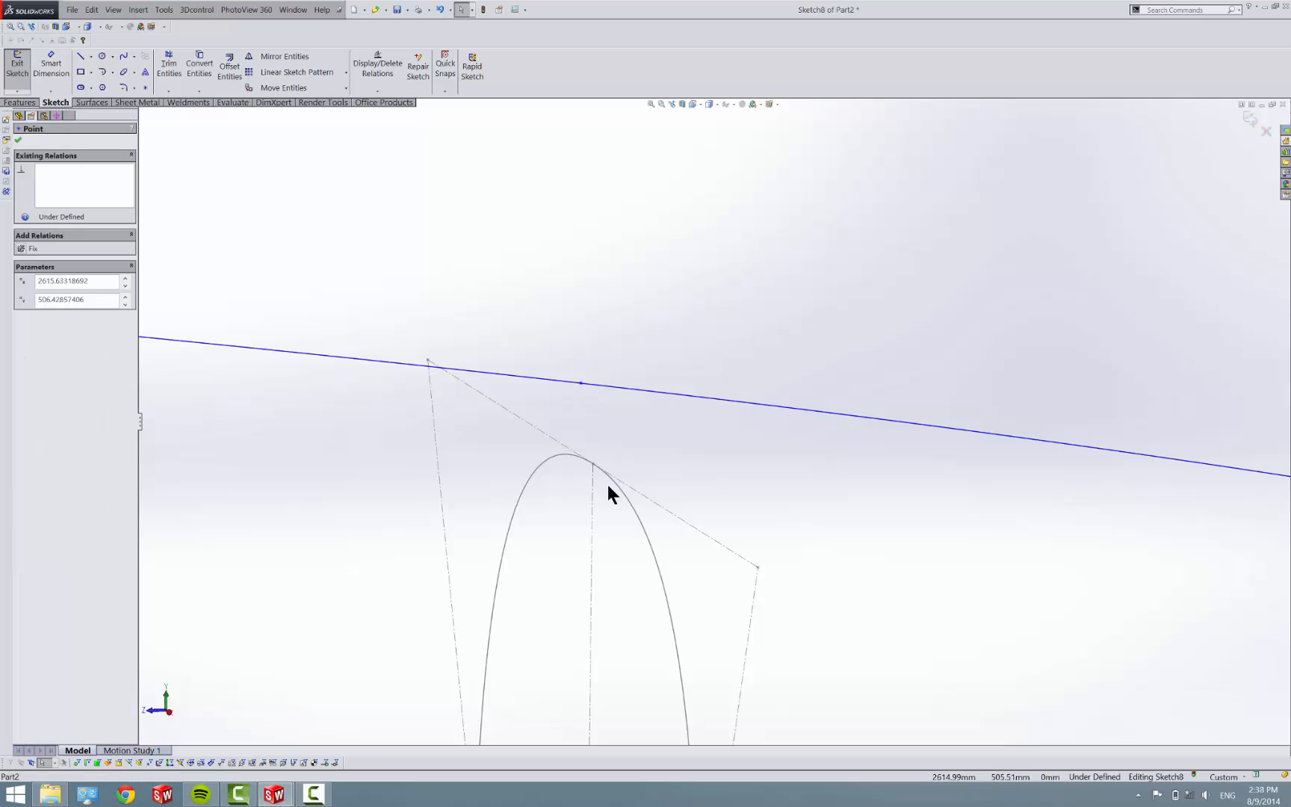
{"action": "left_click", "coordinate": [634, 514], "text": "ctrl"}
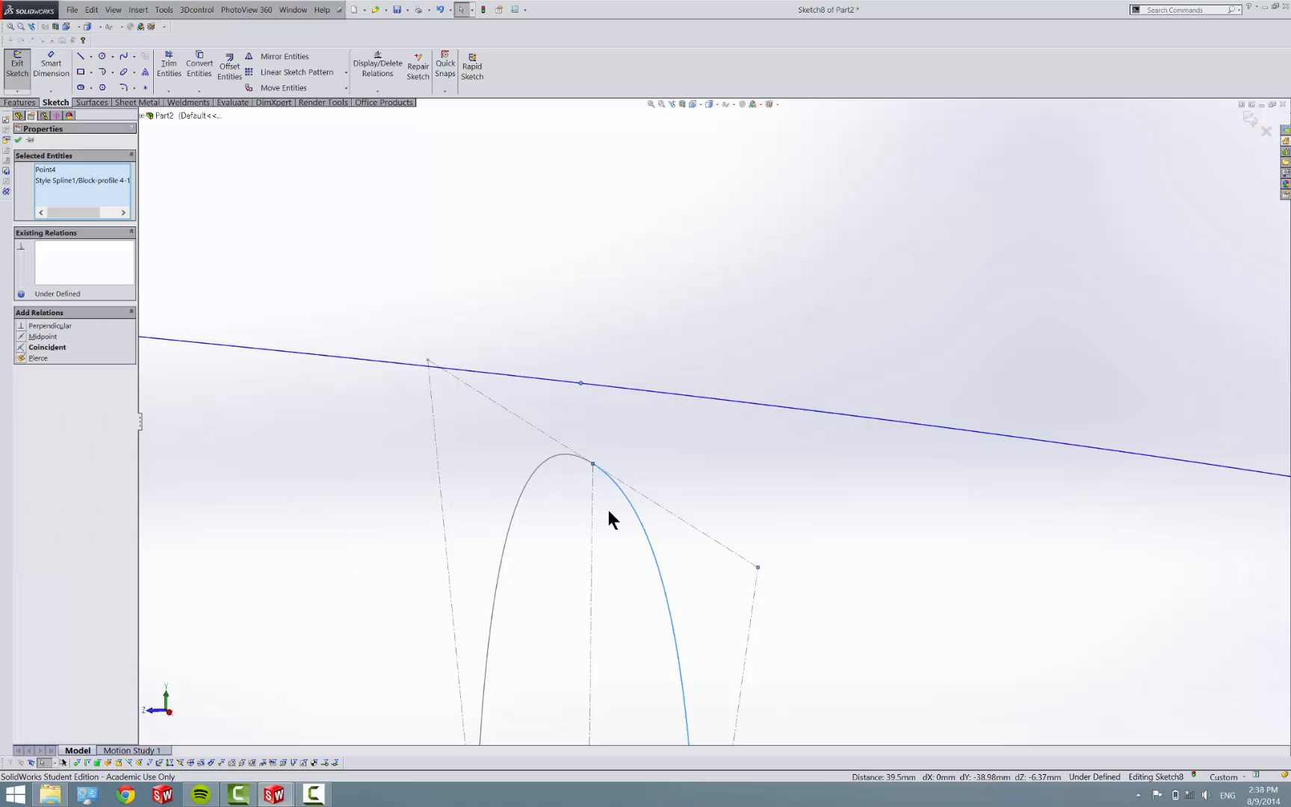
{"action": "left_click", "coordinate": [32, 359]}
{"action": "left_click", "coordinate": [369, 491]}
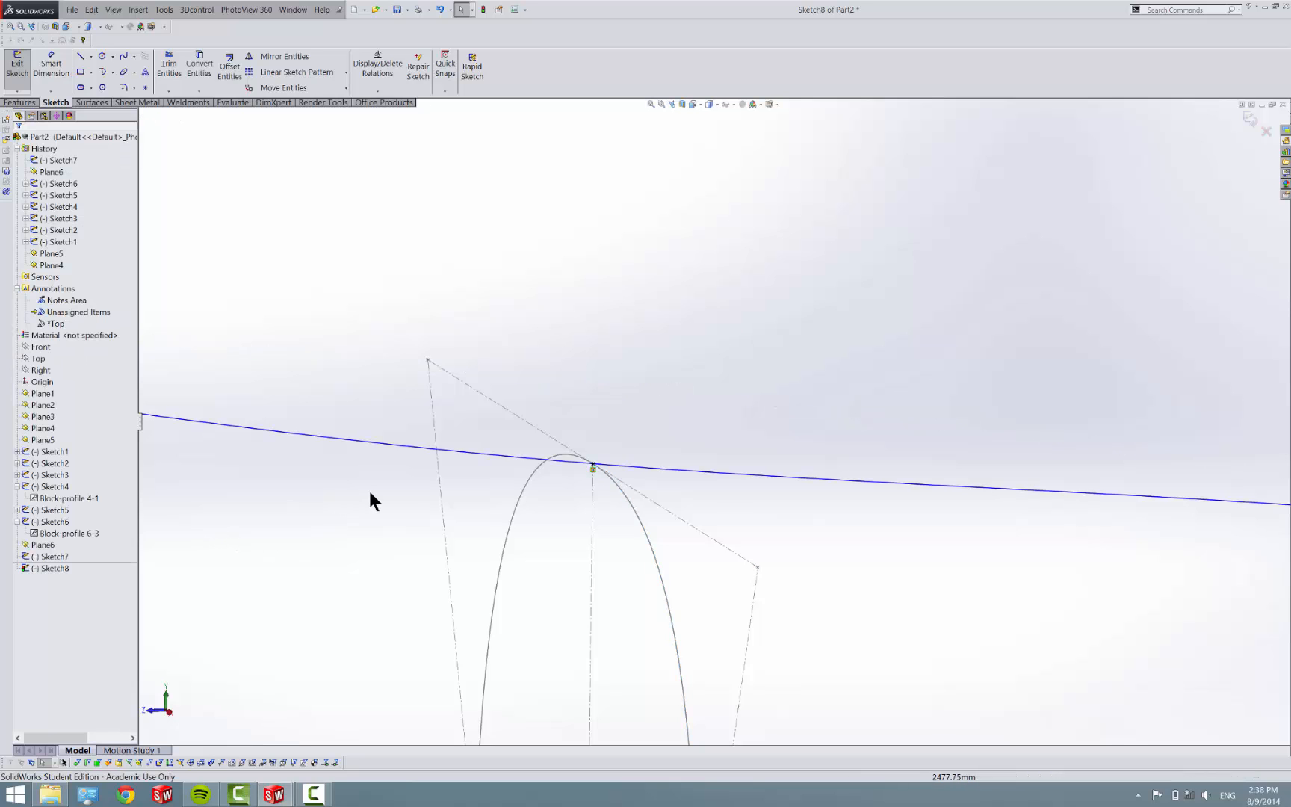
Step: Add a Pierce relation between the spline's fifth point and the fifth profile's curve on Plane4
{"action": "scroll", "coordinate": [370, 491], "scroll_direction": "up", "scroll_amount": 8}
{"action": "scroll", "coordinate": [760, 448], "scroll_direction": "down", "scroll_amount": 3}
{"action": "scroll", "coordinate": [822, 427], "scroll_direction": "down", "scroll_amount": 10}
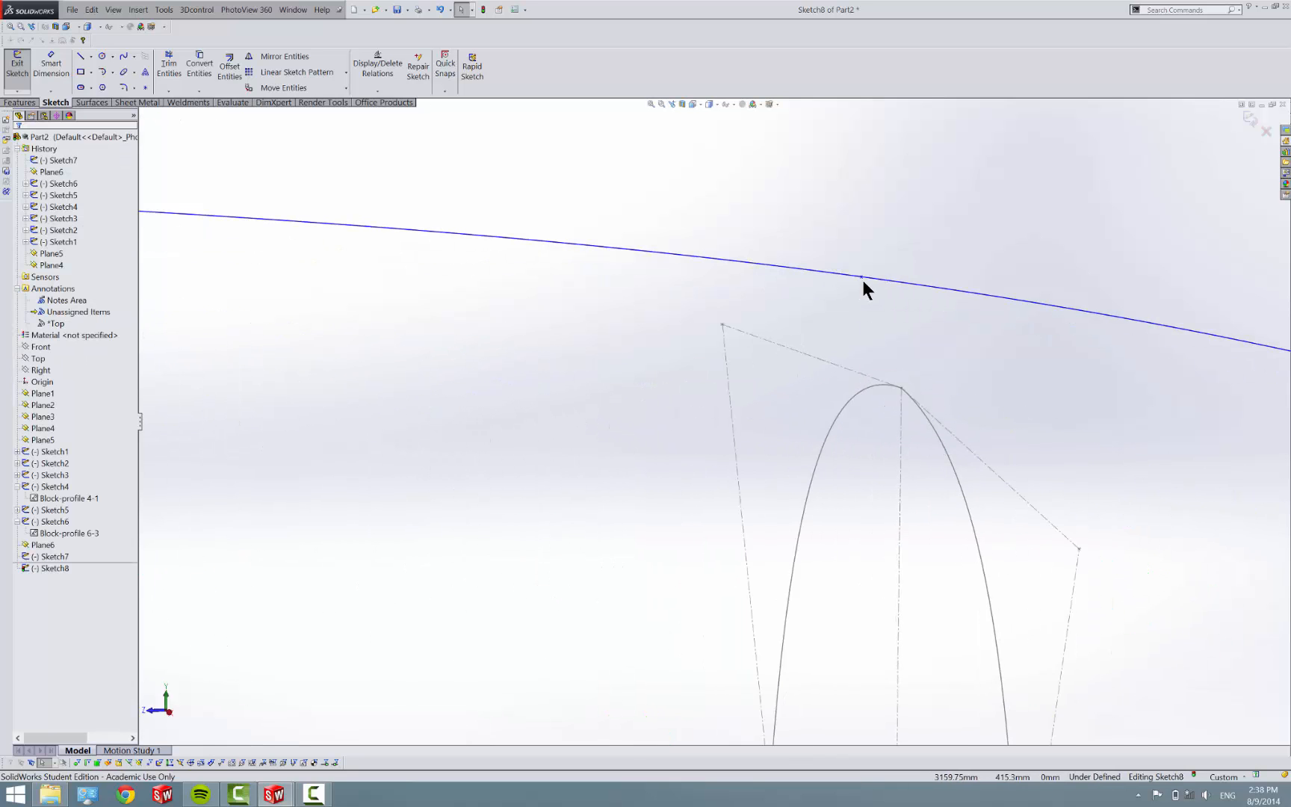
{"action": "left_click", "coordinate": [863, 280]}
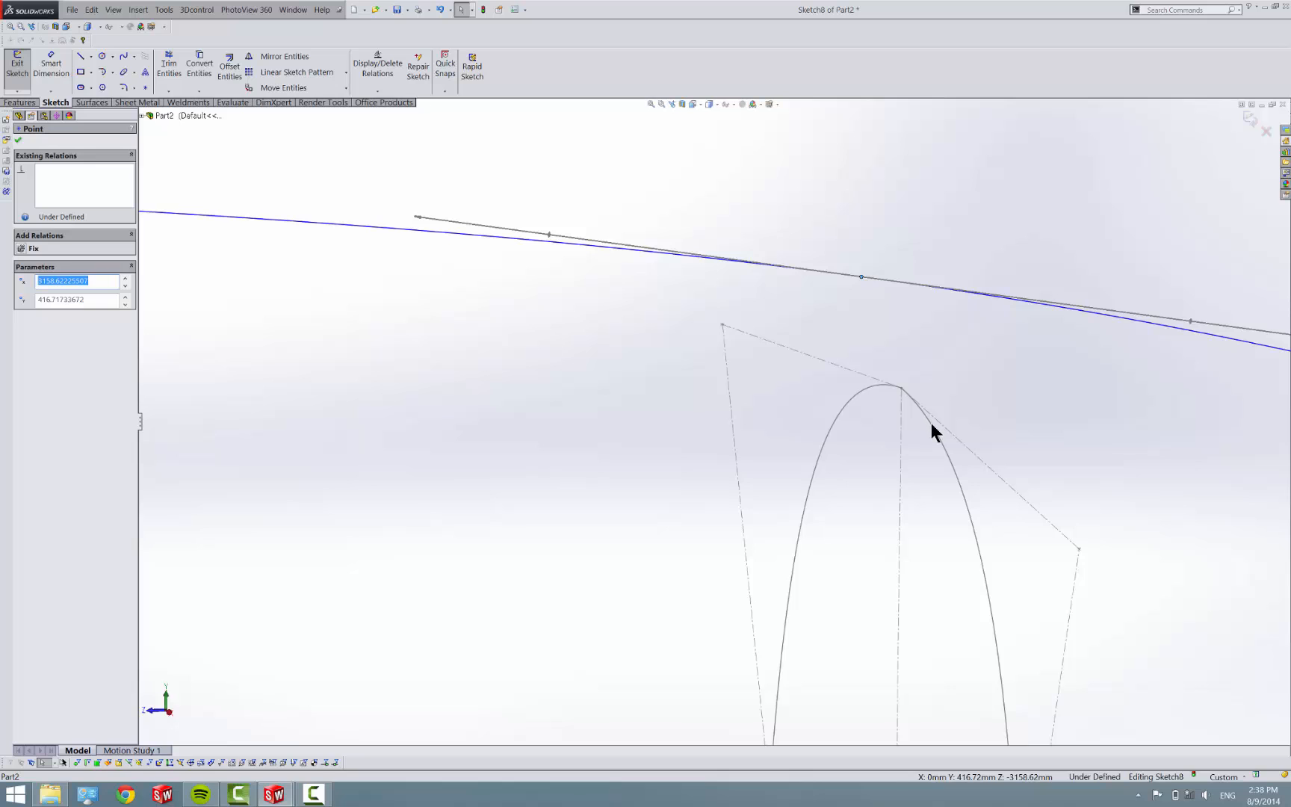
{"action": "left_click", "coordinate": [931, 423], "text": "ctrl"}
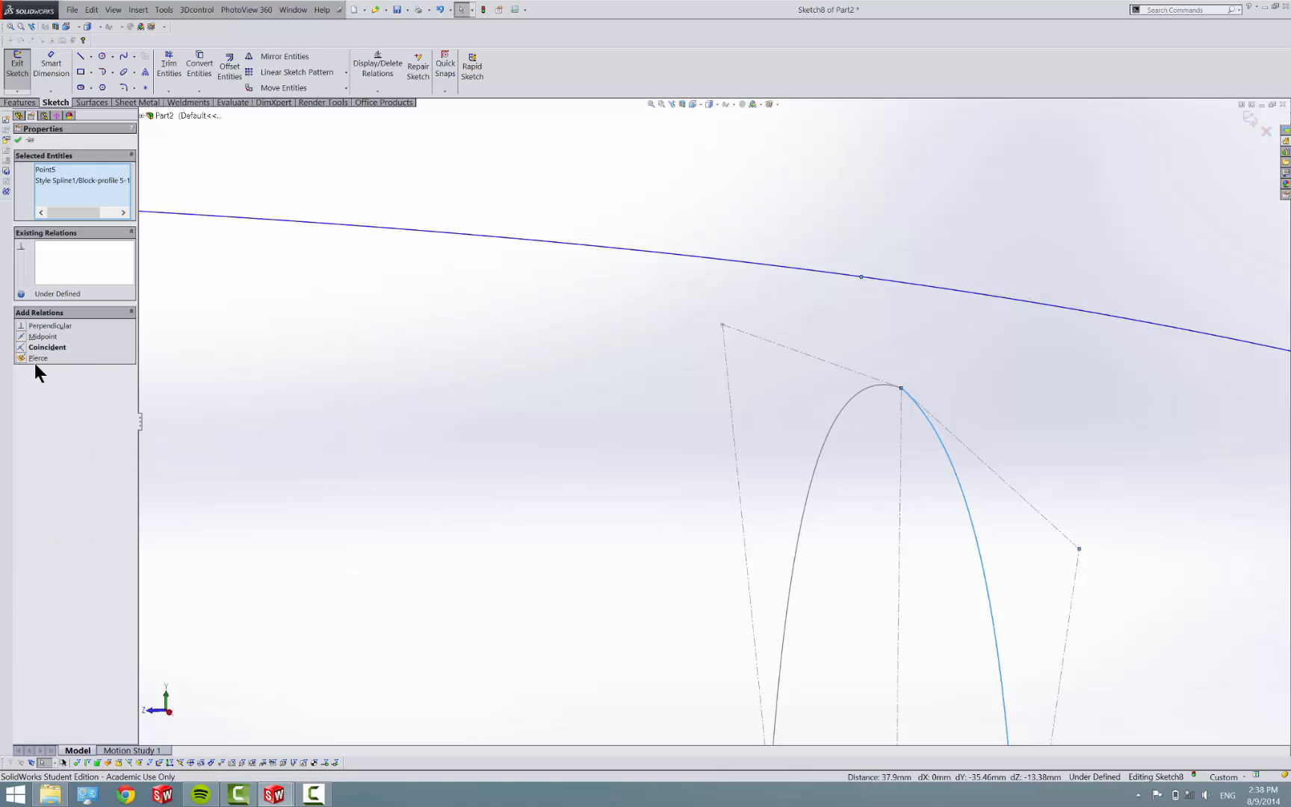
{"action": "left_click", "coordinate": [34, 357]}
{"action": "left_click", "coordinate": [403, 468]}
Step: Attach the spline's sixth point to the sixth profile's curve on Plane5, replacing the Coincident relation with a Pierce relation
{"action": "scroll", "coordinate": [741, 433], "scroll_direction": "up", "scroll_amount": 8}
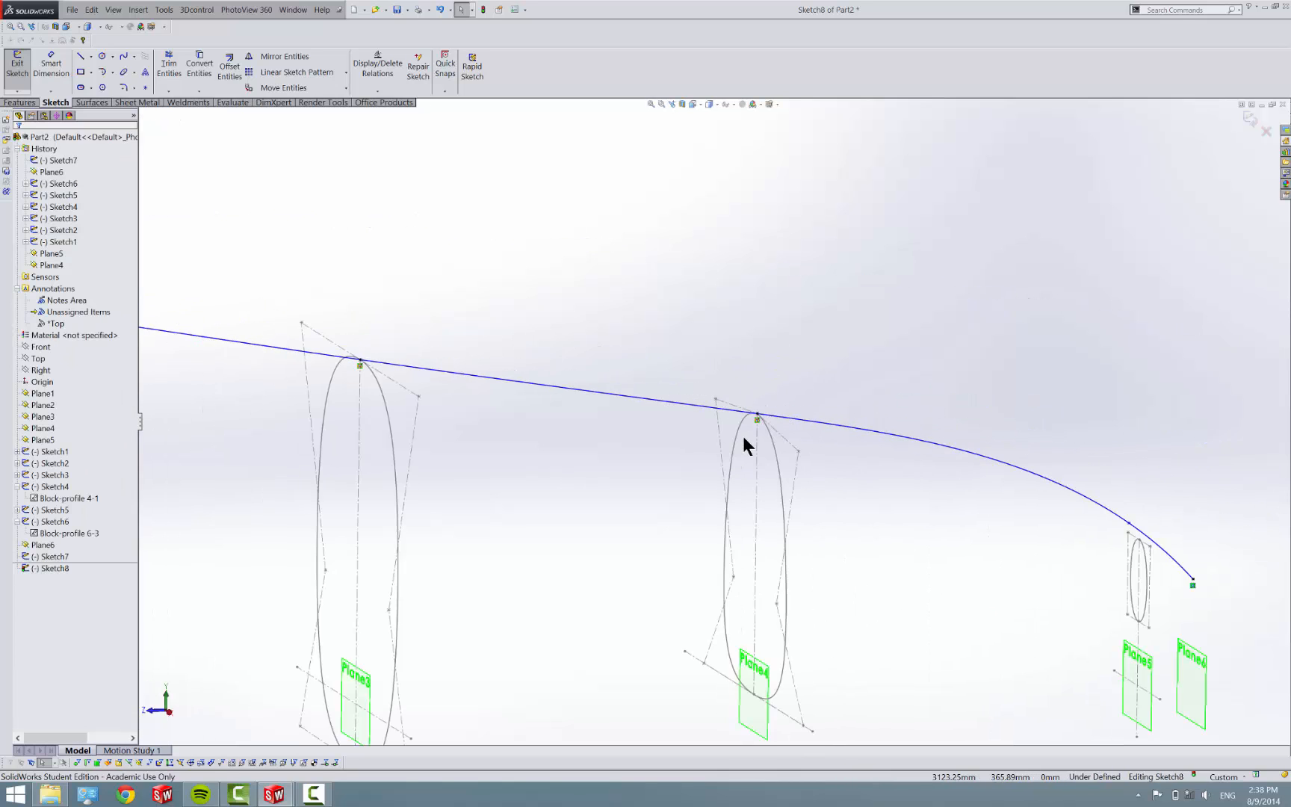
{"action": "scroll", "coordinate": [922, 479], "scroll_direction": "down", "scroll_amount": 6}
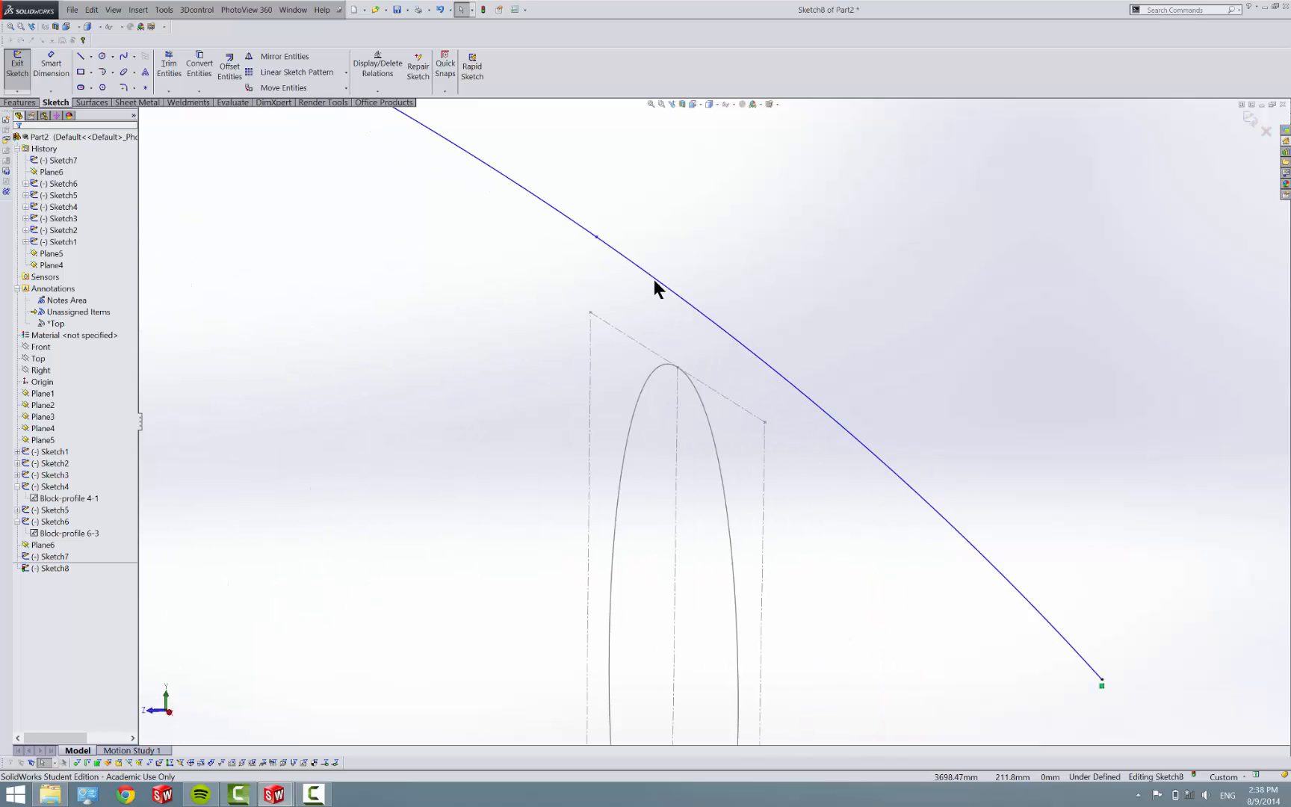
{"action": "left_click", "coordinate": [596, 236]}
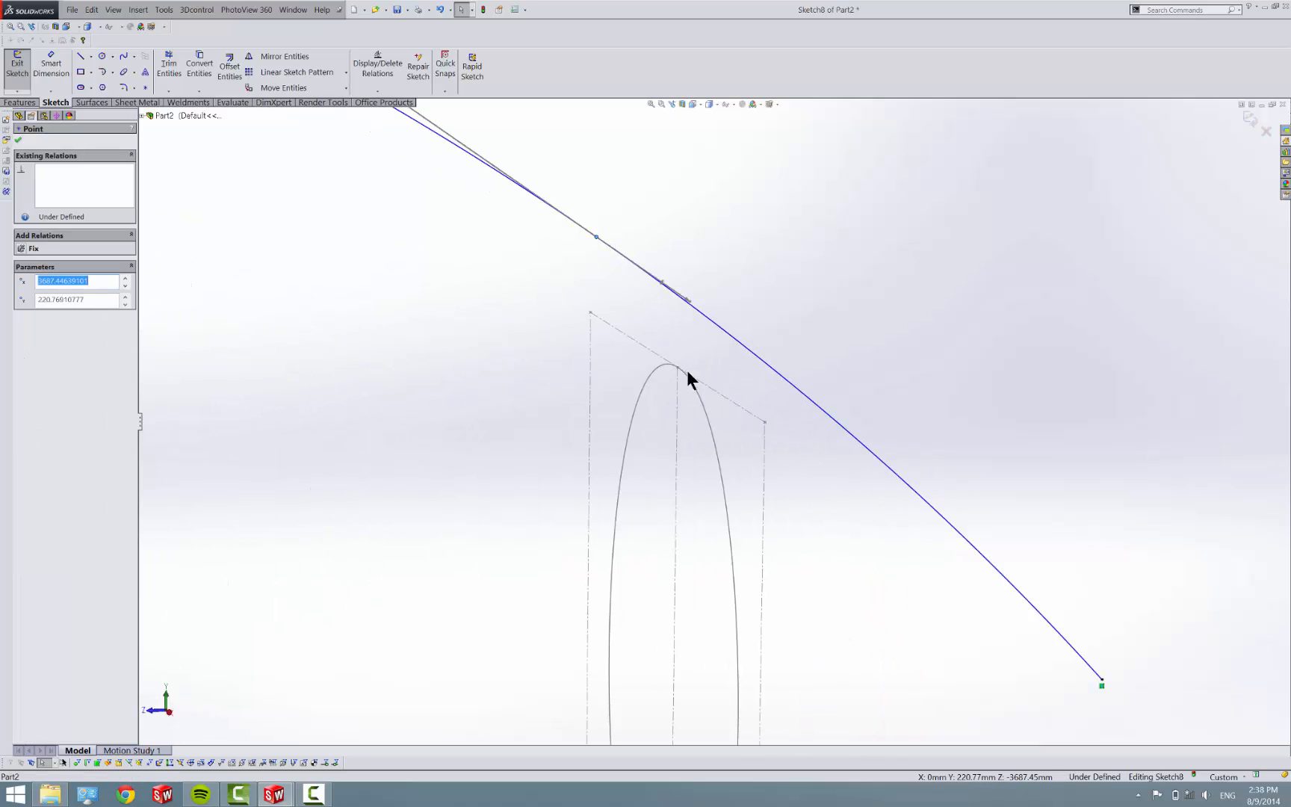
{"action": "left_click", "coordinate": [701, 400], "text": "ctrl"}
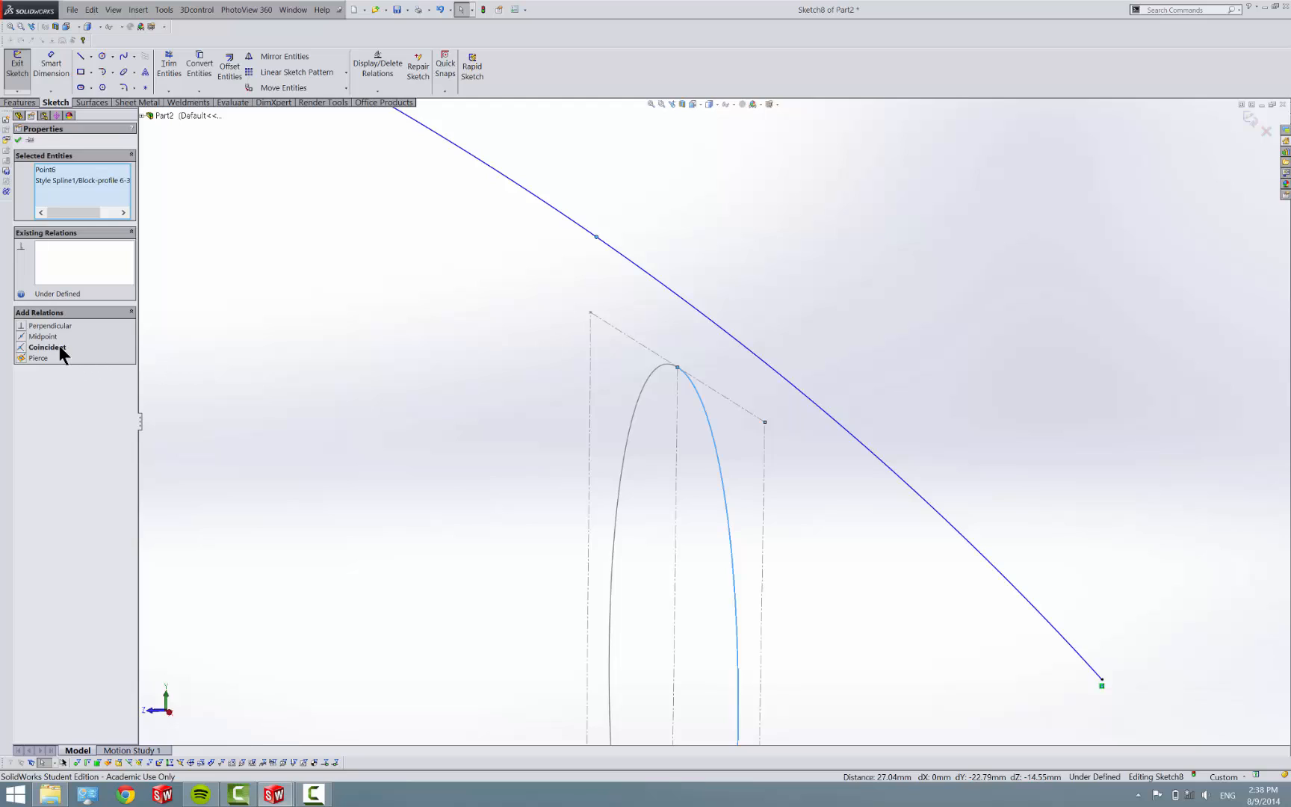
{"action": "left_click", "coordinate": [37, 349]}
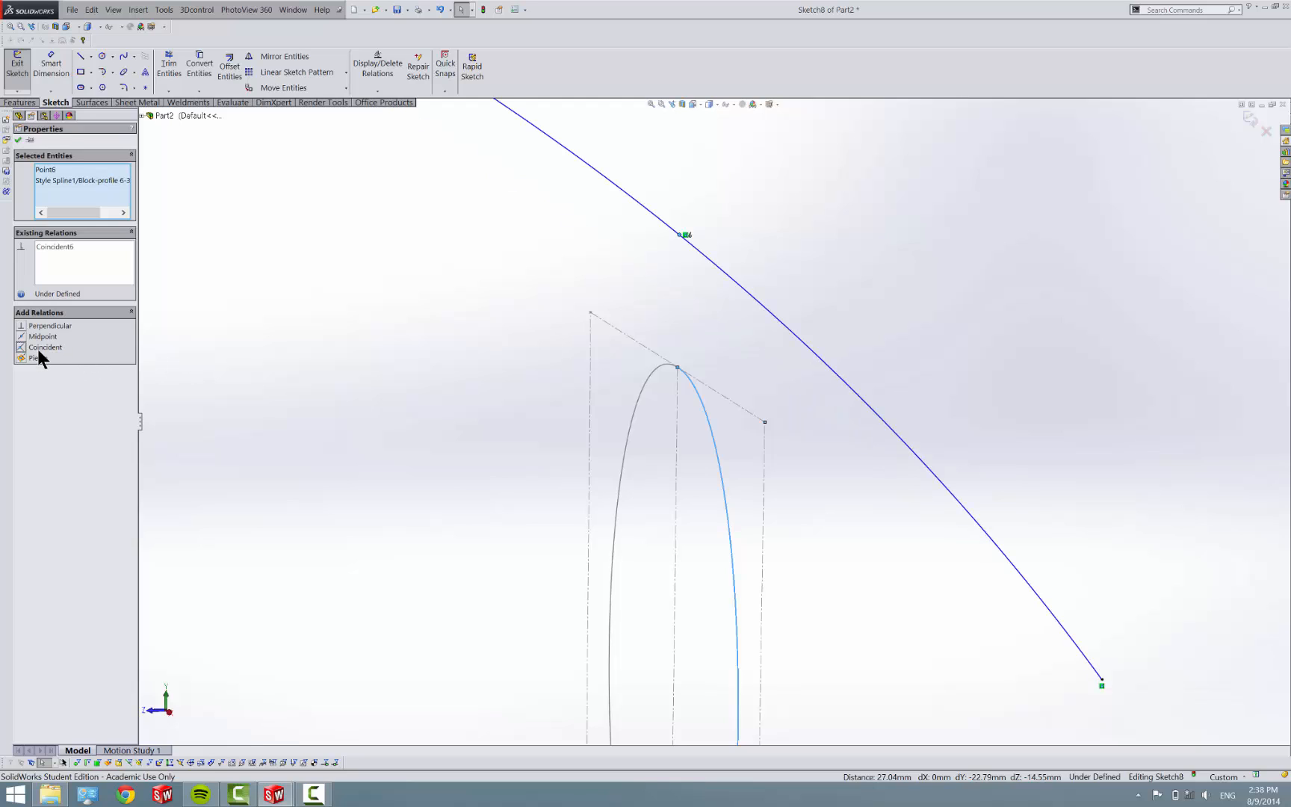
{"action": "right_click", "coordinate": [66, 247]}
{"action": "left_click", "coordinate": [80, 261]}
{"action": "left_click", "coordinate": [30, 358]}
{"action": "key", "text": "Escape"}
{"action": "scroll", "coordinate": [763, 418], "scroll_direction": "up", "scroll_amount": 5}
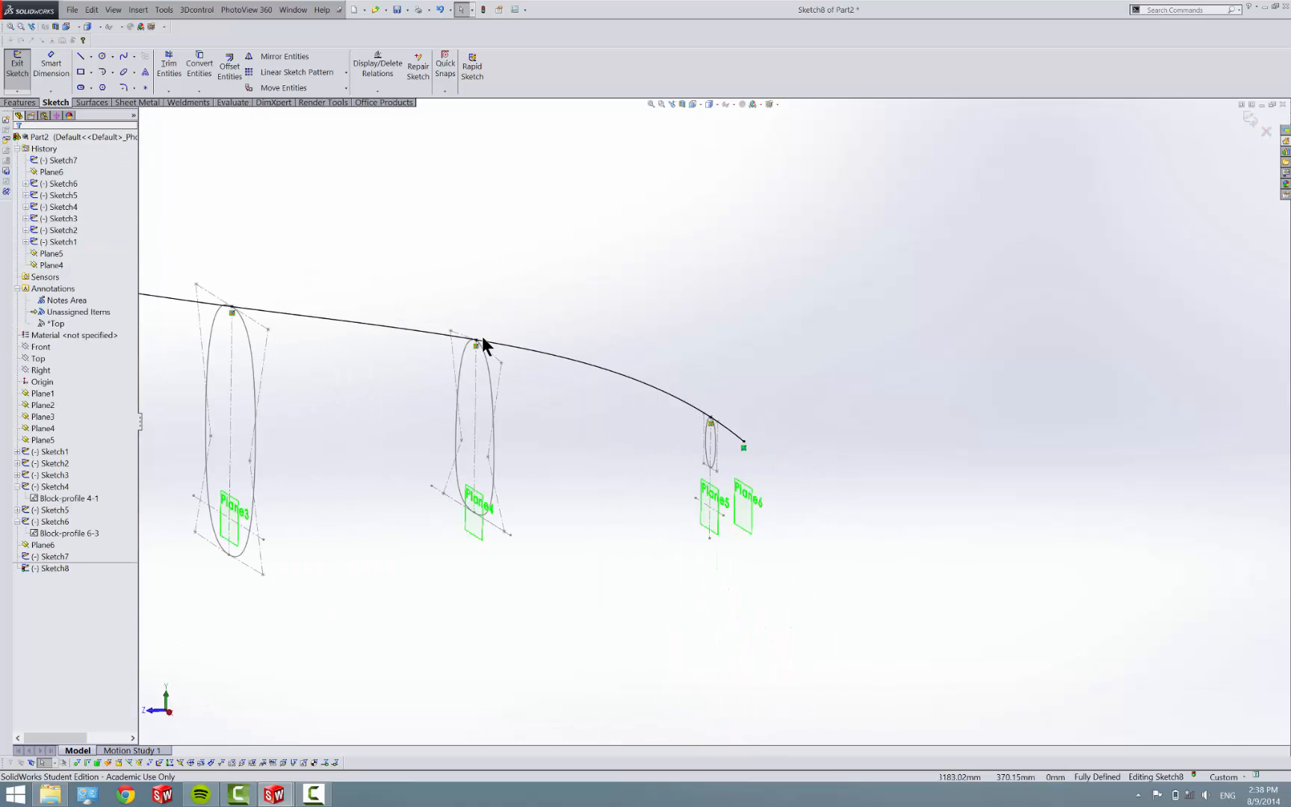
Step: Close the guide curve sketch and open the fifth profile's block in Sketch5 for editing
{"action": "scroll", "coordinate": [484, 344], "scroll_direction": "down", "scroll_amount": 3}
{"action": "left_click", "coordinate": [571, 402]}
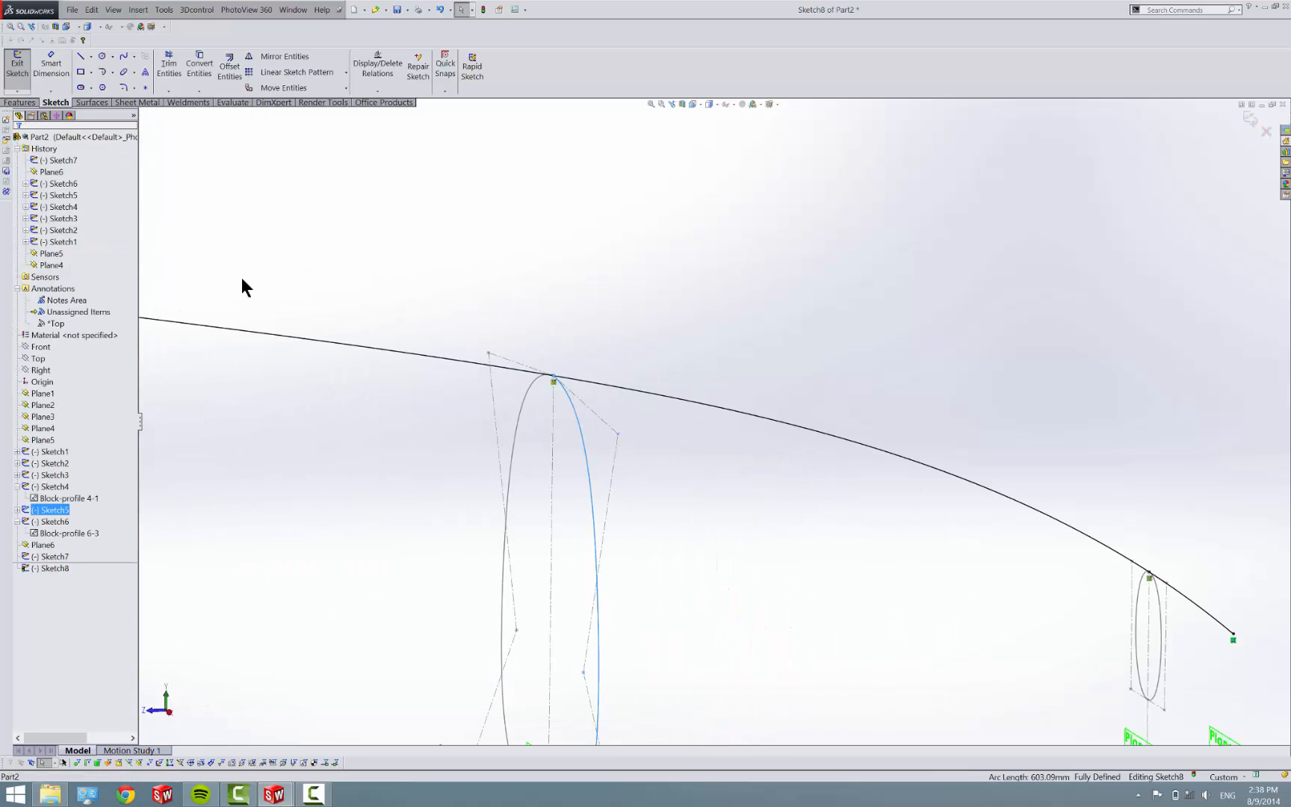
{"action": "left_click", "coordinate": [17, 63]}
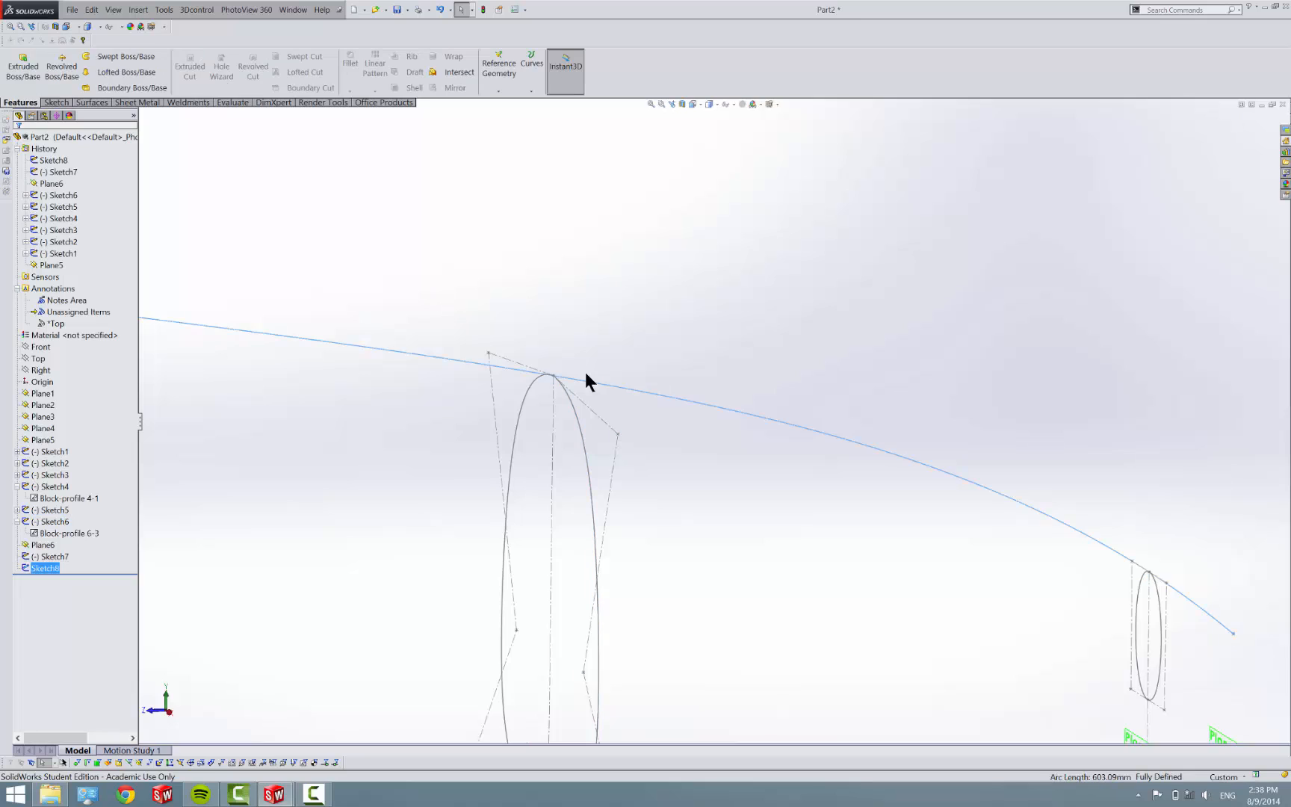
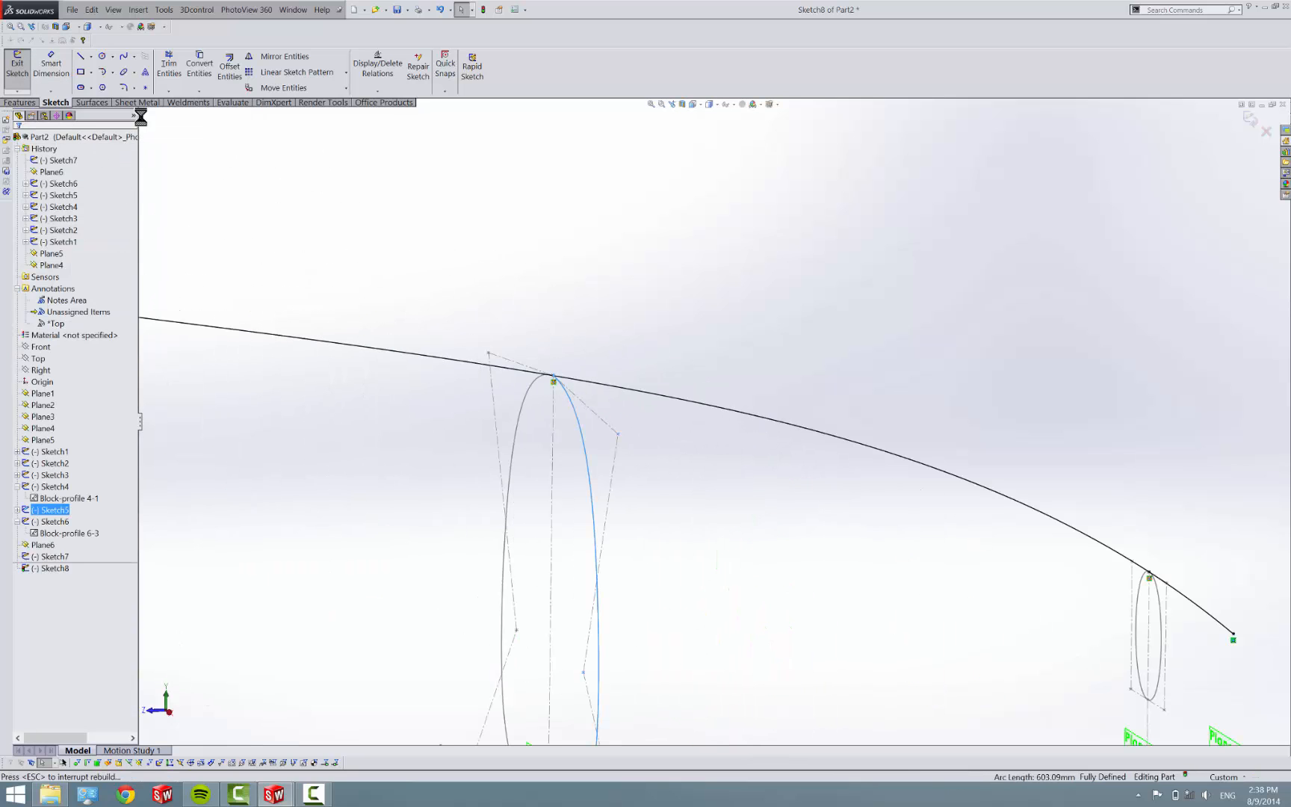
{"action": "double_click", "coordinate": [573, 406]}
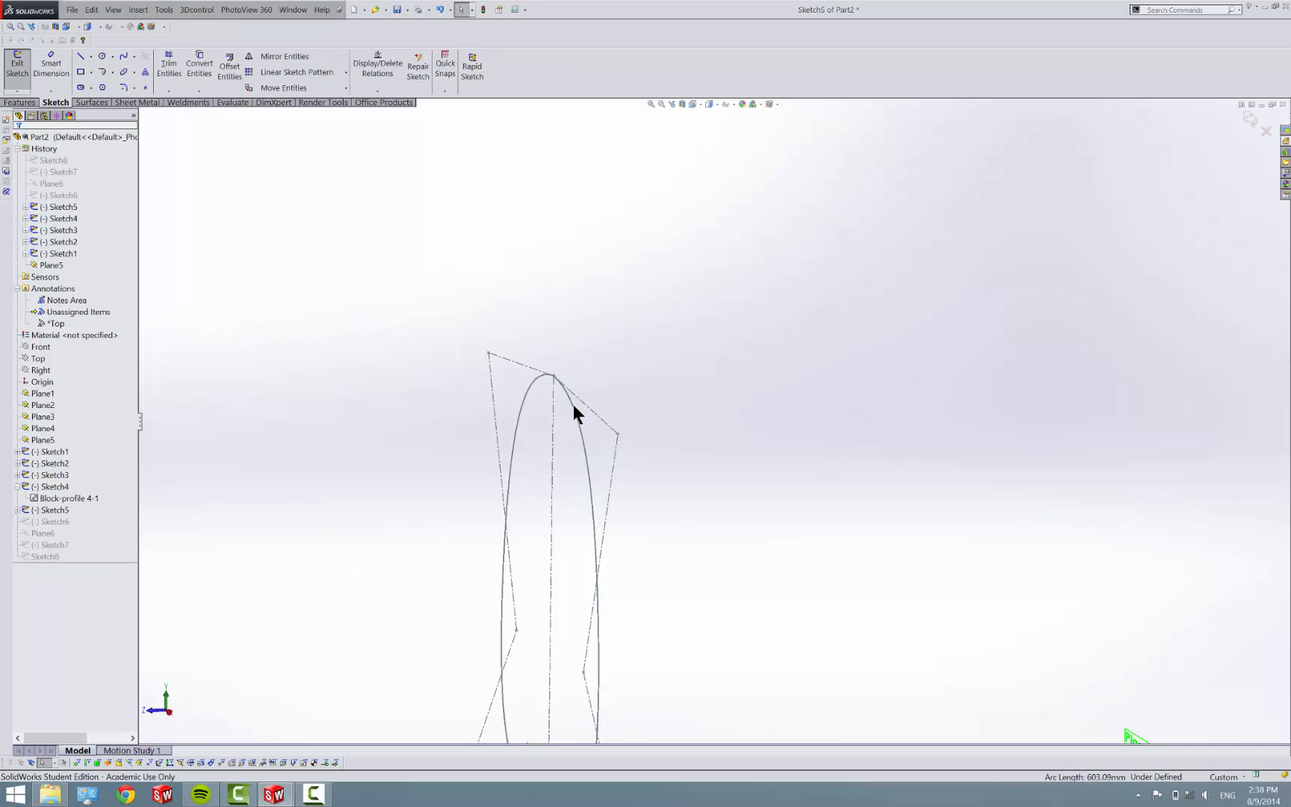
{"action": "middle_click_drag", "start_coordinate": [573, 404], "coordinate": [613, 392]}
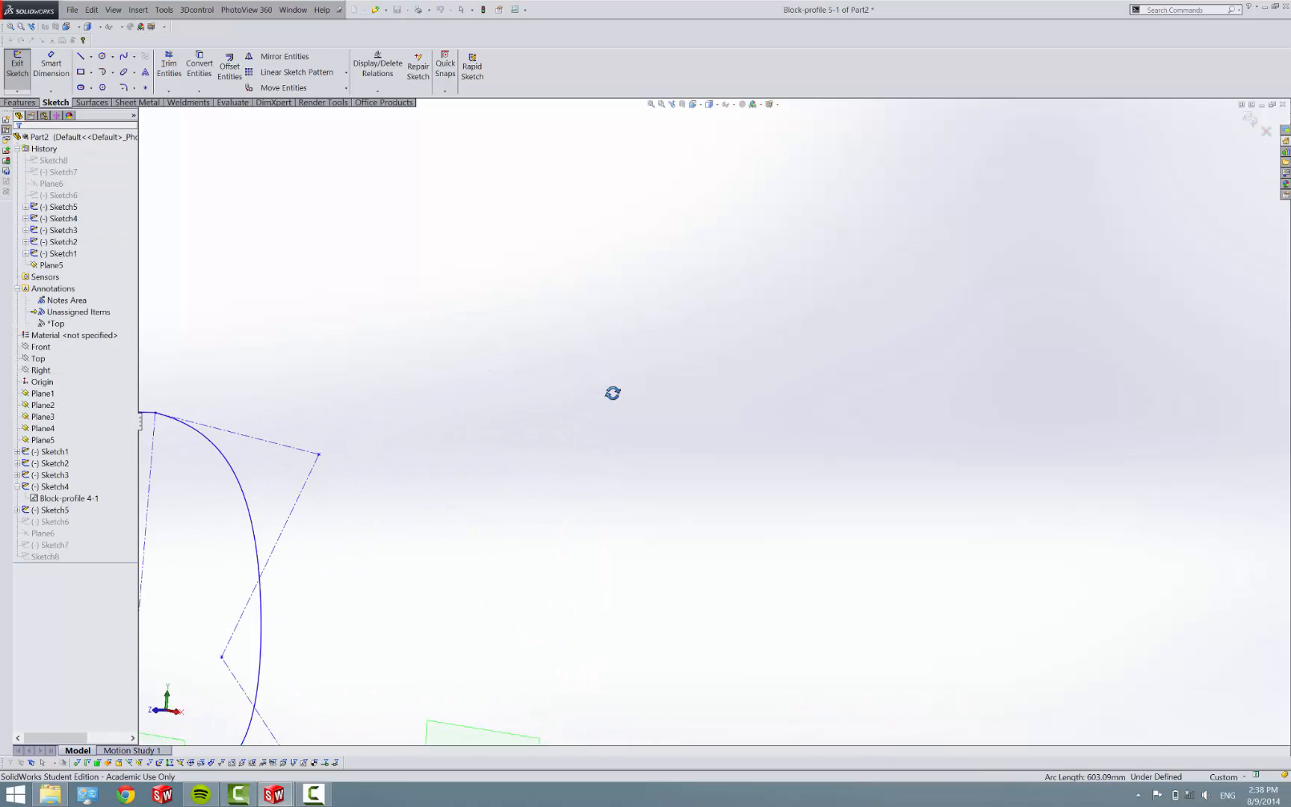
{"action": "scroll", "coordinate": [598, 394], "scroll_direction": "up", "scroll_amount": 3}
{"action": "scroll", "coordinate": [431, 409], "scroll_direction": "down", "scroll_amount": 5}
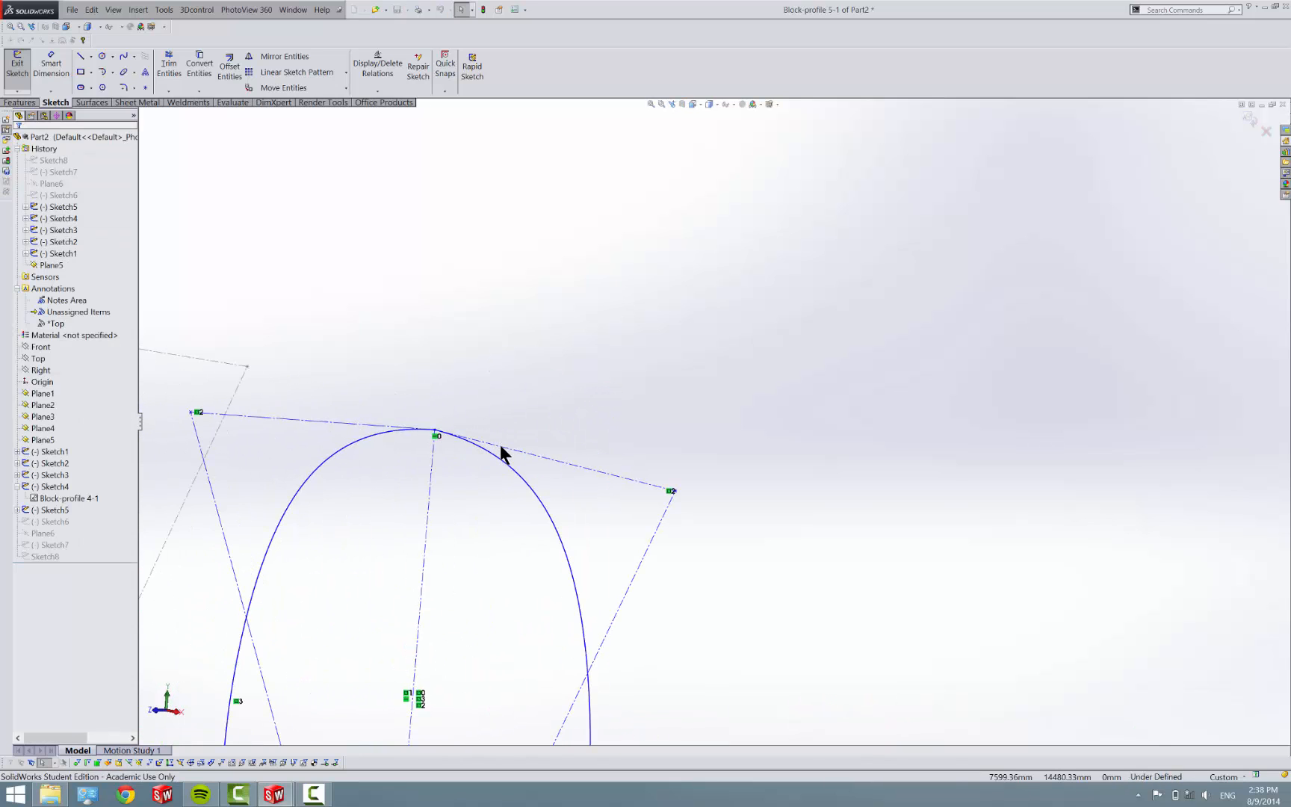
Step: Add a Vertical relation to the upper control polygon line of the fifth profile's block, and close the block and its sketch
{"action": "left_click", "coordinate": [502, 449]}
{"action": "left_click", "coordinate": [536, 405]}
{"action": "left_click", "coordinate": [537, 404]}
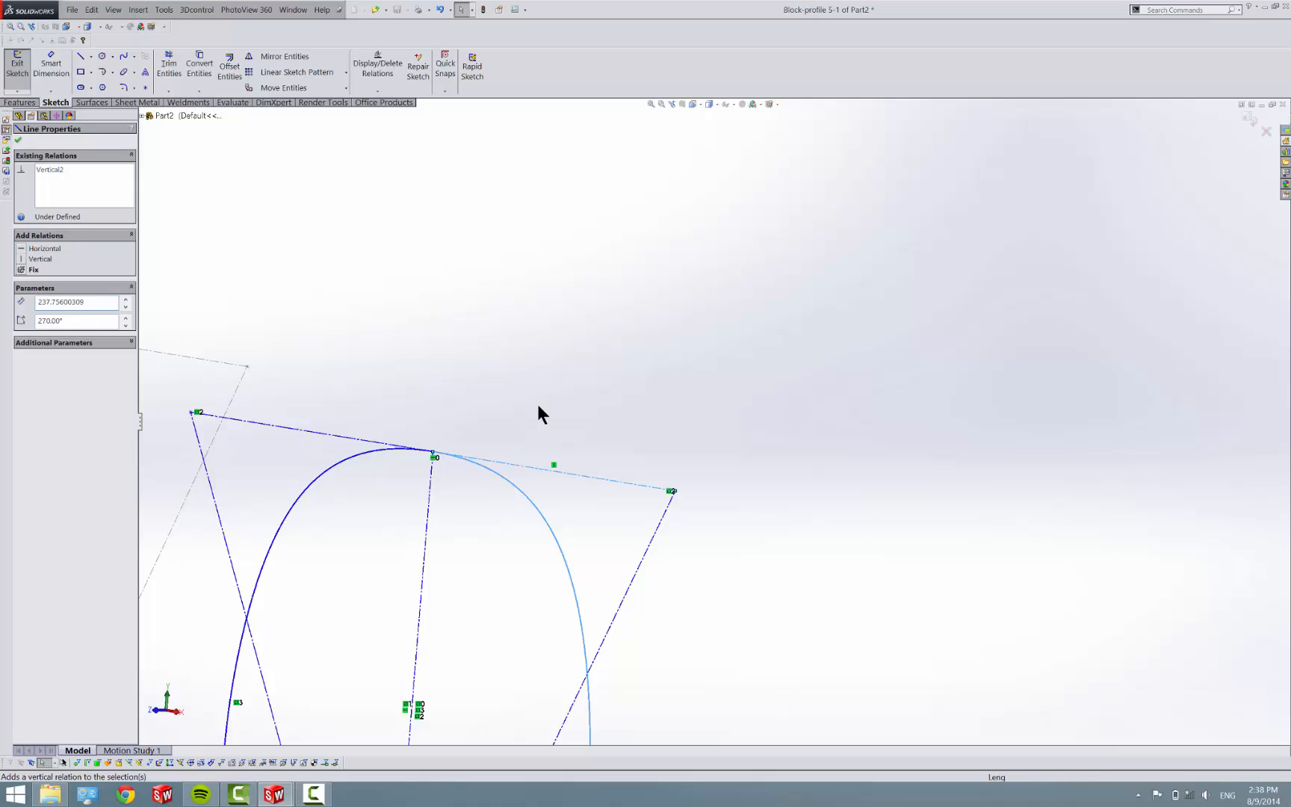
{"action": "scroll", "coordinate": [537, 404], "scroll_direction": "up", "scroll_amount": 8}
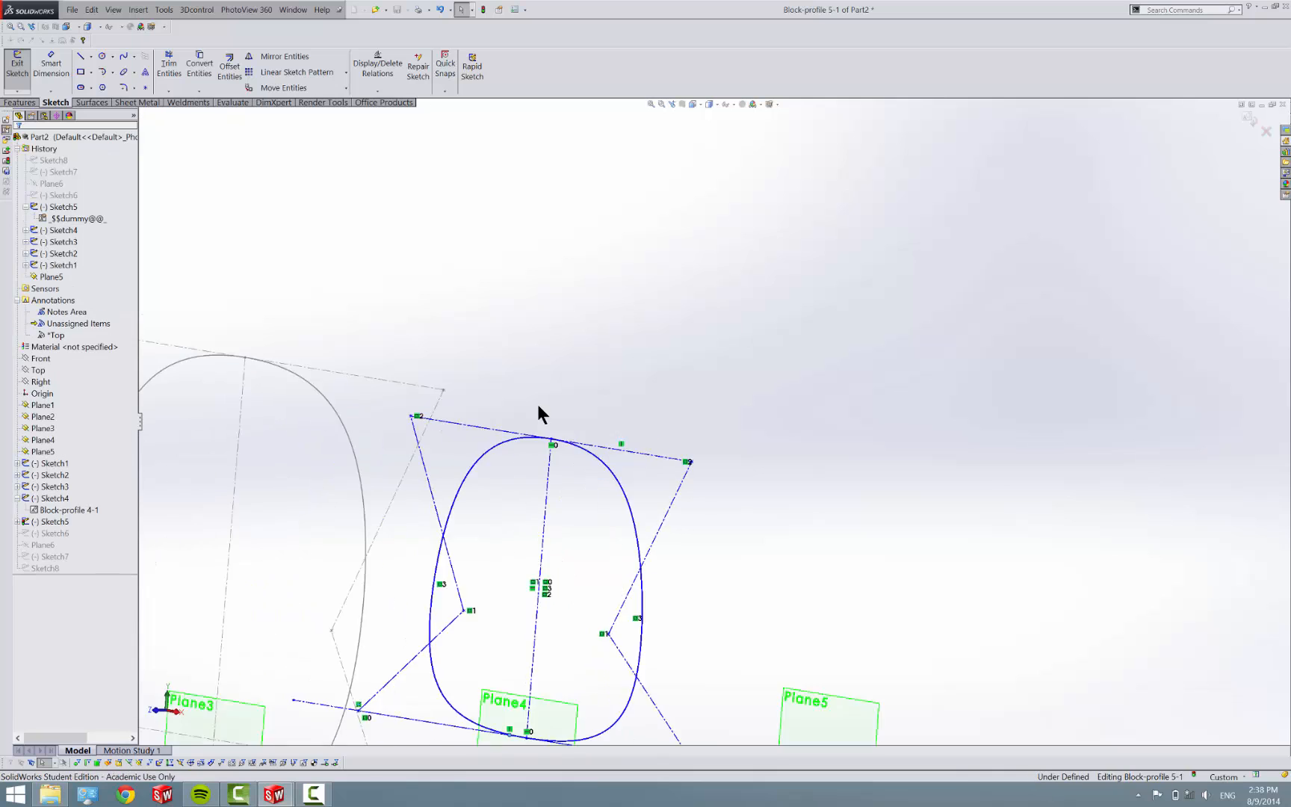
{"action": "left_click", "coordinate": [16, 75]}
{"action": "left_click", "coordinate": [13, 83]}
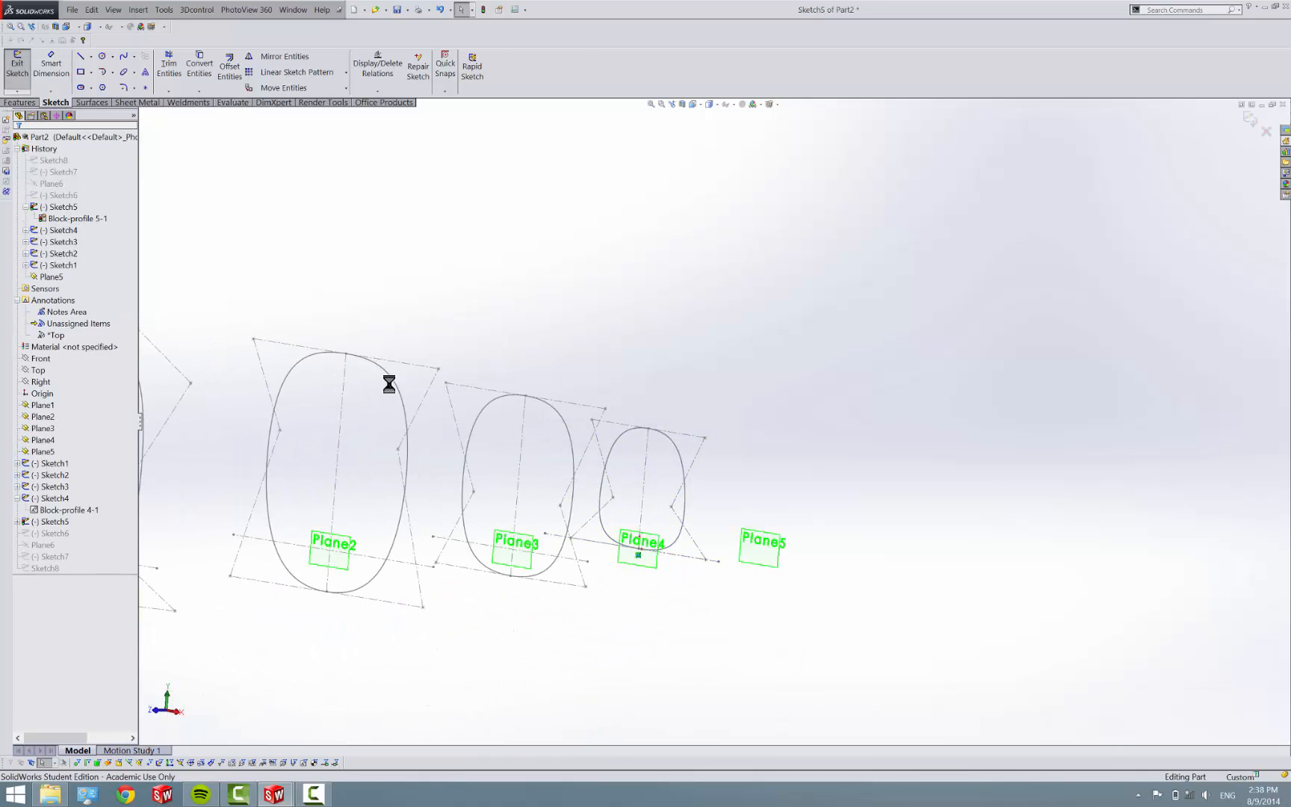
Step: Orient the view normal to the guide curve sketch, Sketch8, and open it for editing
{"action": "middle_click_drag", "start_coordinate": [691, 473], "coordinate": [605, 484]}
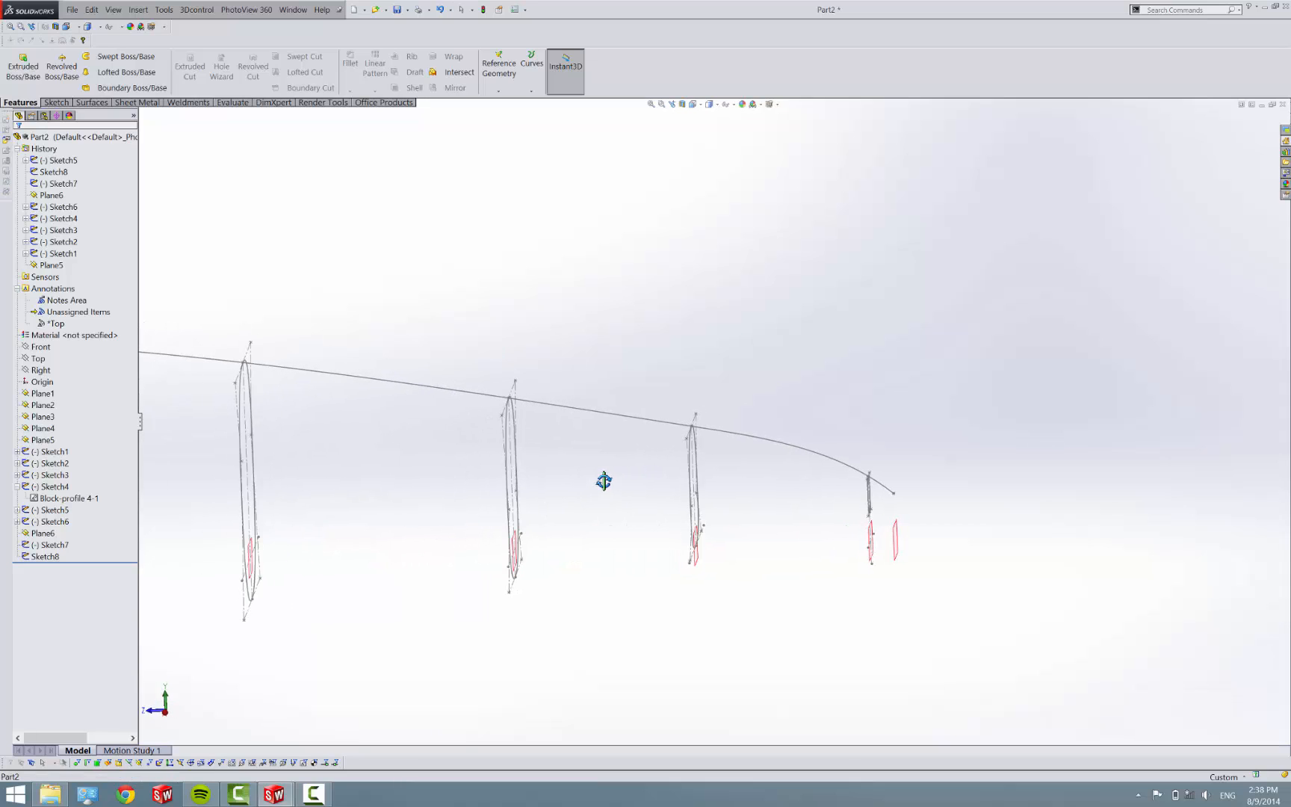
{"action": "left_click", "coordinate": [47, 556]}
{"action": "right_click", "coordinate": [47, 554]}
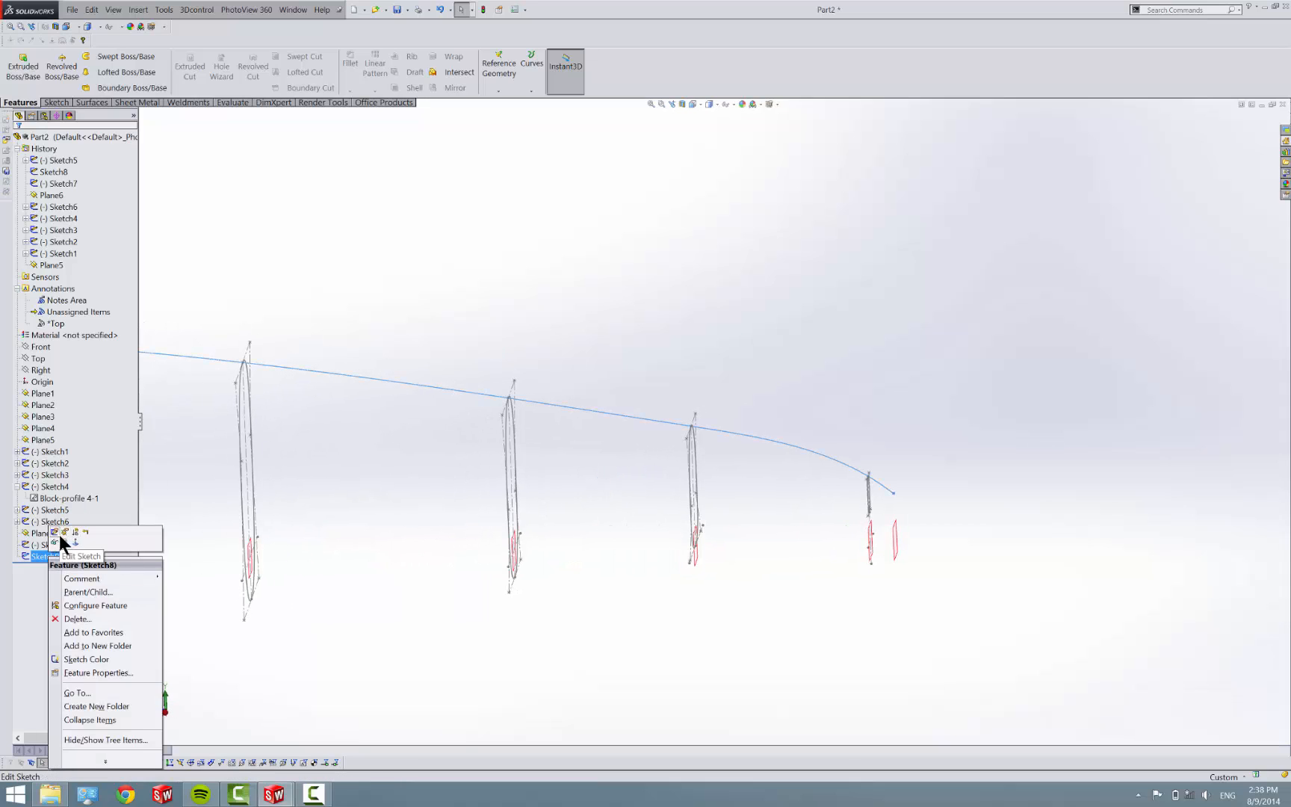
{"action": "left_click", "coordinate": [74, 541]}
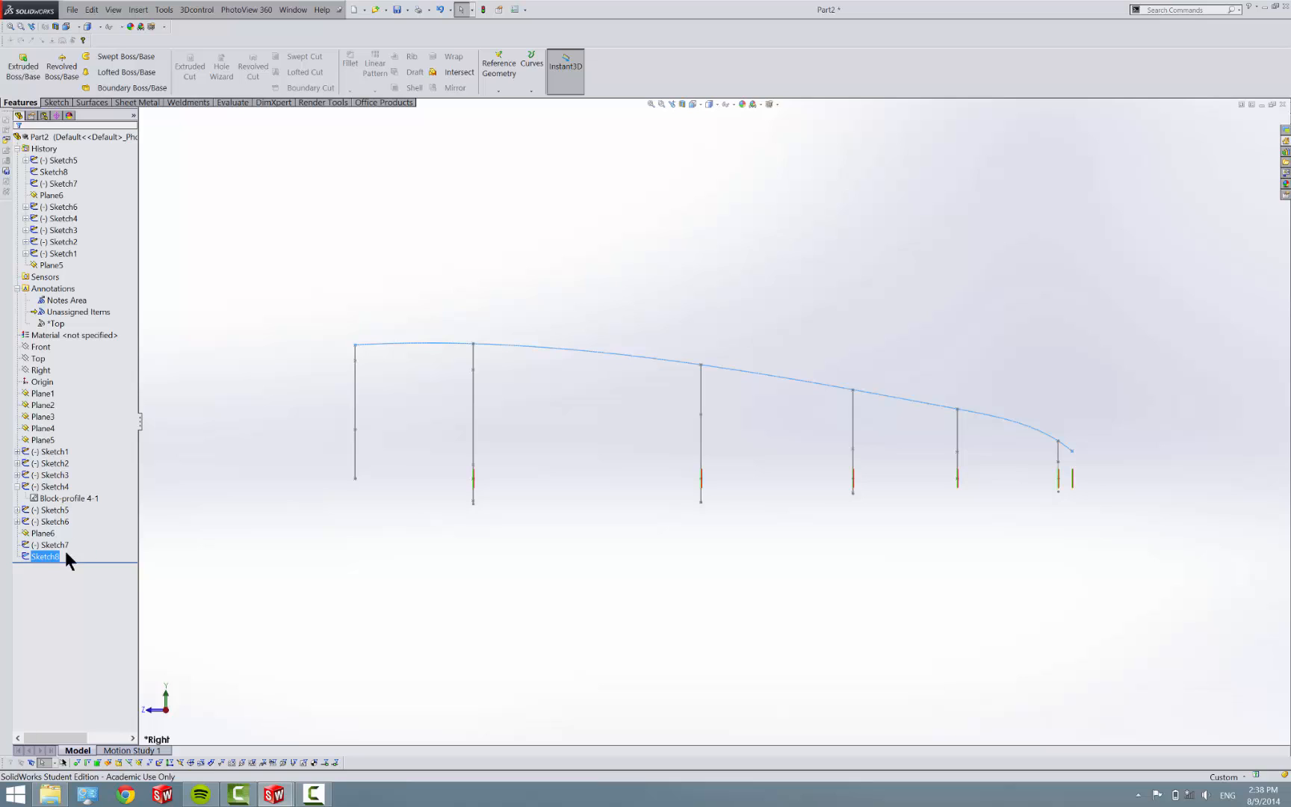
{"action": "right_click", "coordinate": [47, 554]}
{"action": "left_click", "coordinate": [56, 541]}
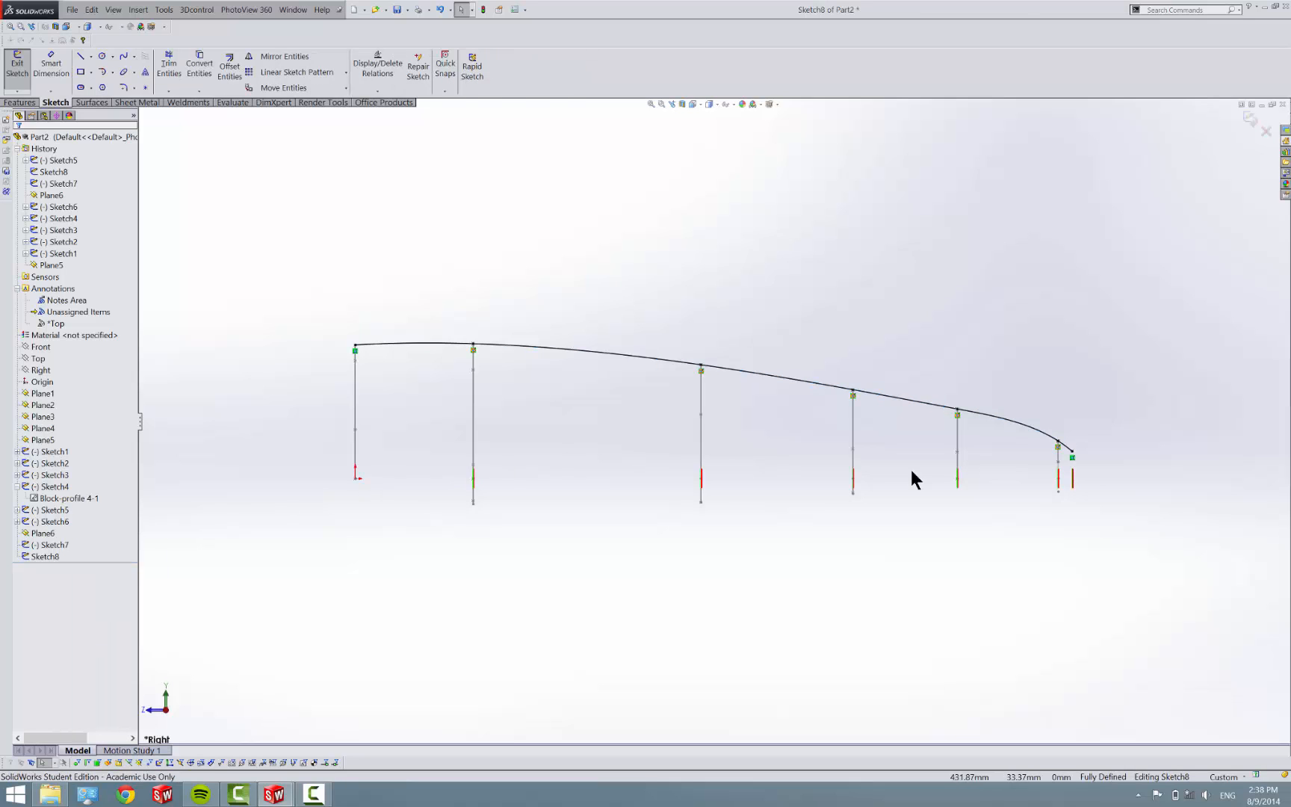
Step: Try steepening the guide spline's tangent handle at the Plane5 profile, and undo the change
{"action": "scroll", "coordinate": [975, 398], "scroll_direction": "down", "scroll_amount": 3}
{"action": "scroll", "coordinate": [980, 410], "scroll_direction": "down", "scroll_amount": 3}
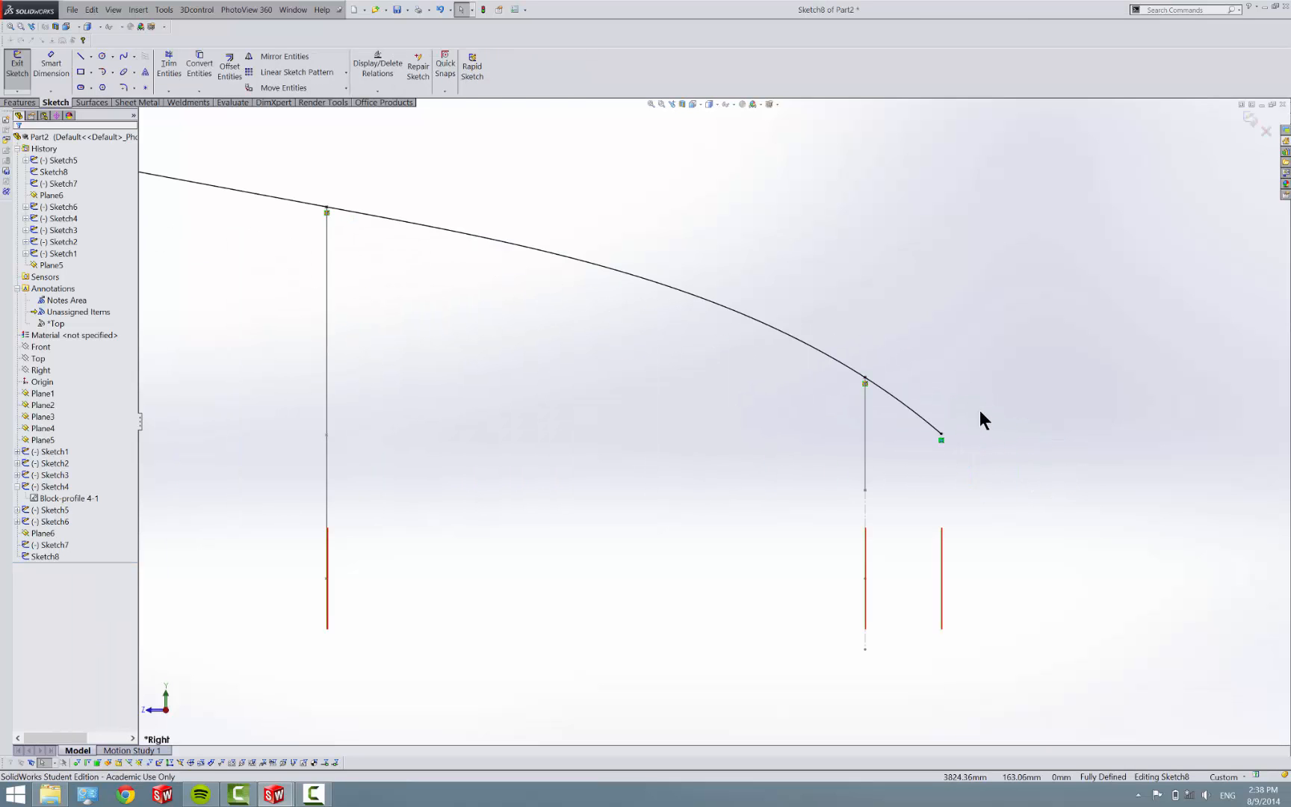
{"action": "left_click", "coordinate": [919, 414]}
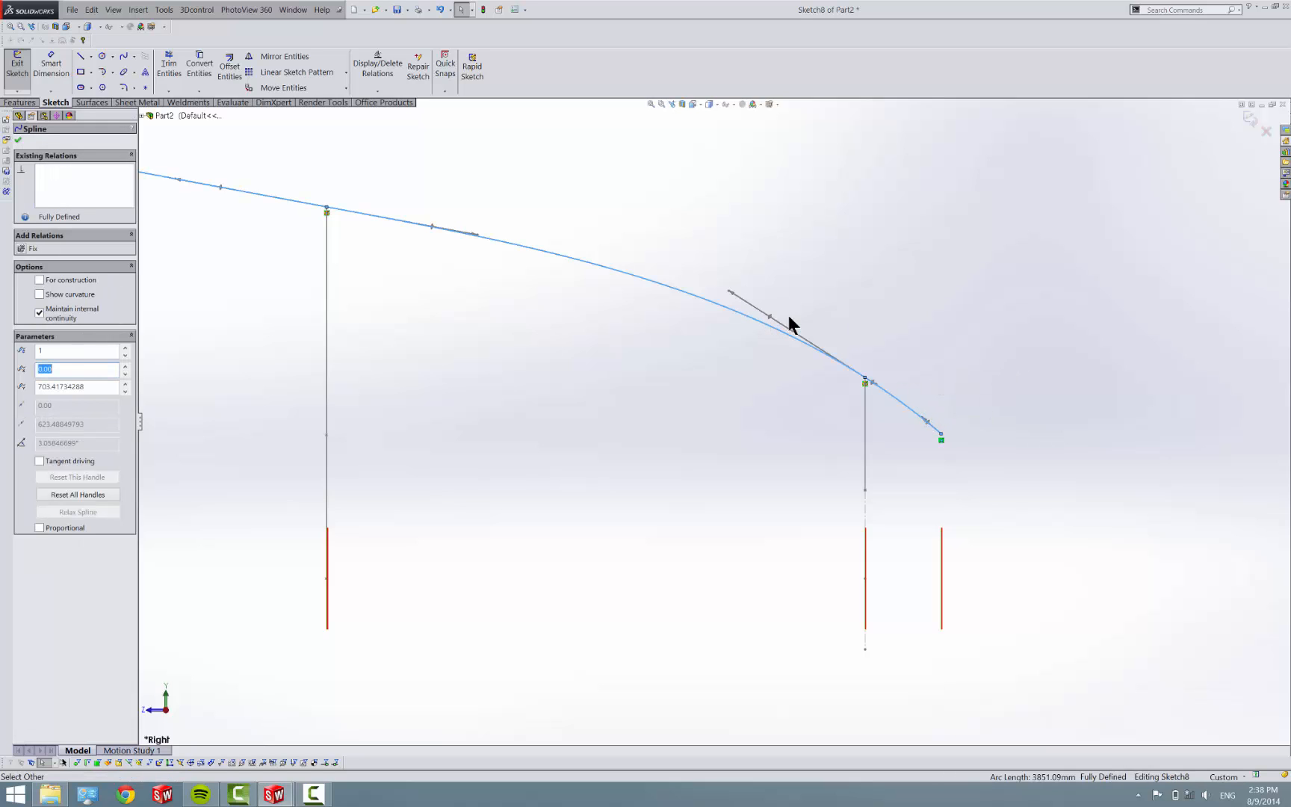
{"action": "left_click_drag", "start_coordinate": [789, 317], "coordinate": [830, 276]}
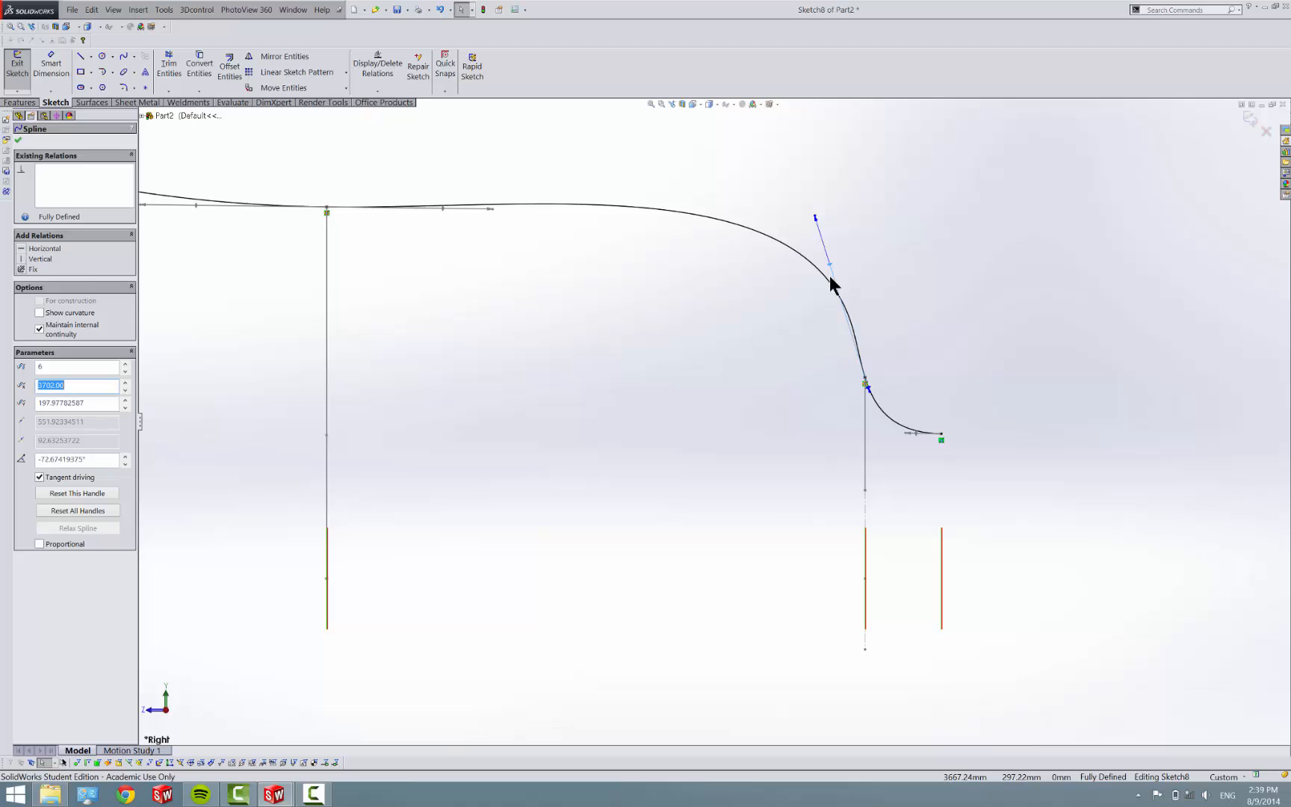
{"action": "key", "text": "Escape"}
{"action": "key", "text": "ctrl+z"}
Step: Adjust the tangent handle at the spline's end point on Plane6 and make it vertical
{"action": "left_click", "coordinate": [932, 425]}
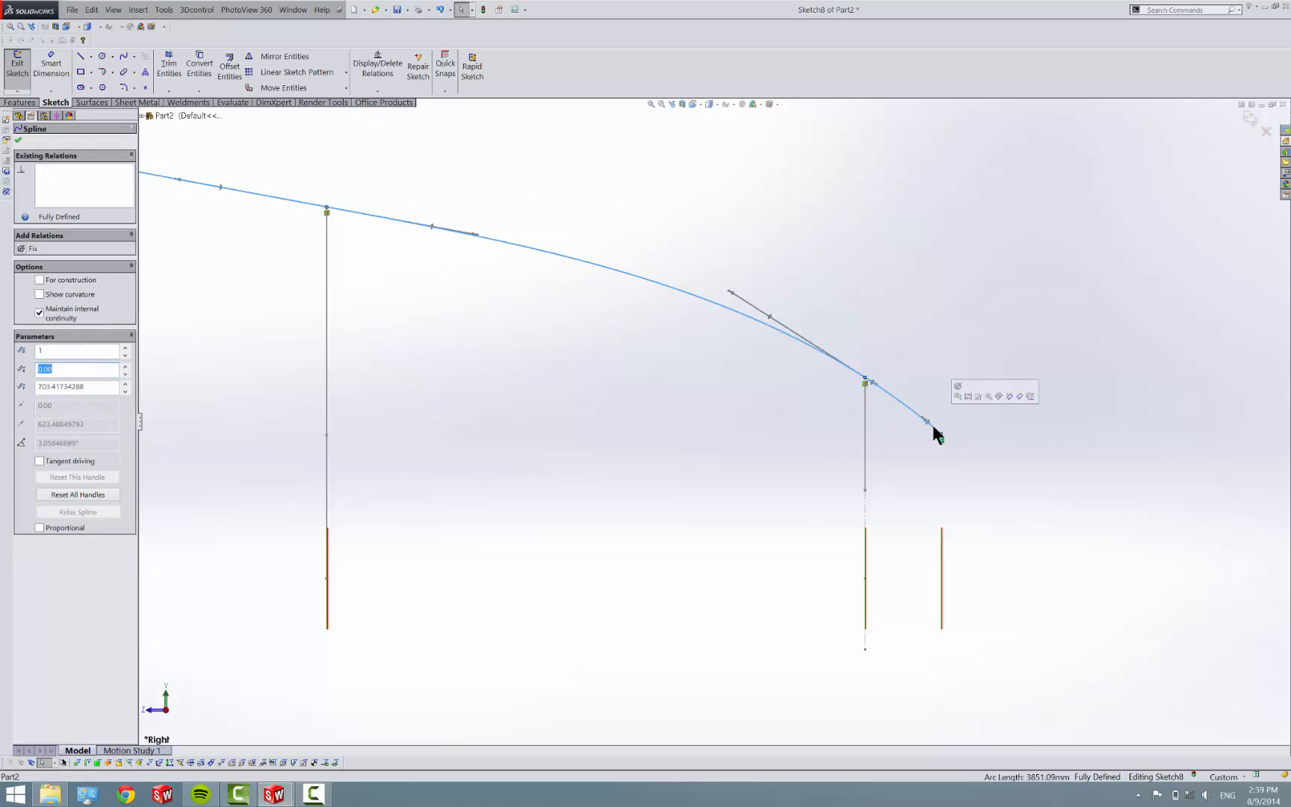
{"action": "left_click_drag", "start_coordinate": [926, 422], "coordinate": [936, 412]}
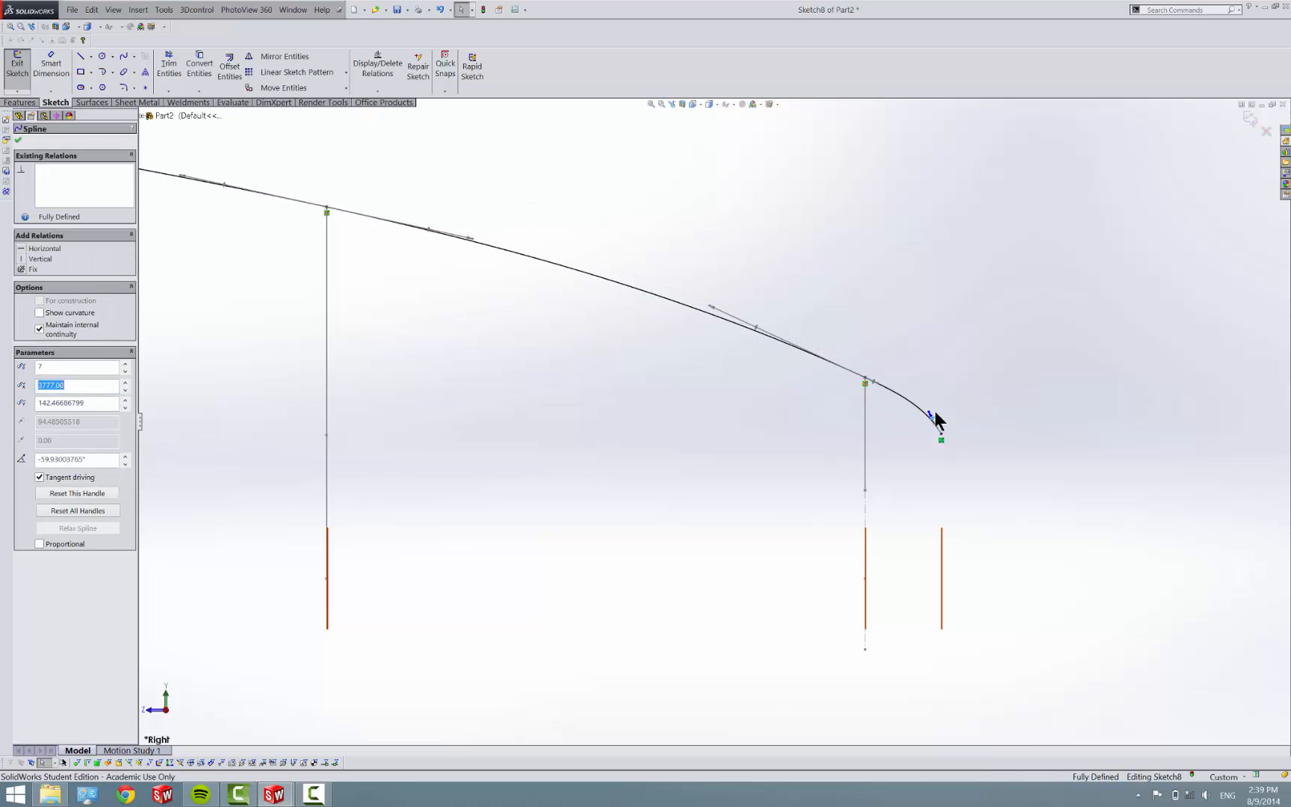
{"action": "right_click", "coordinate": [935, 418]}
{"action": "left_click", "coordinate": [947, 253]}
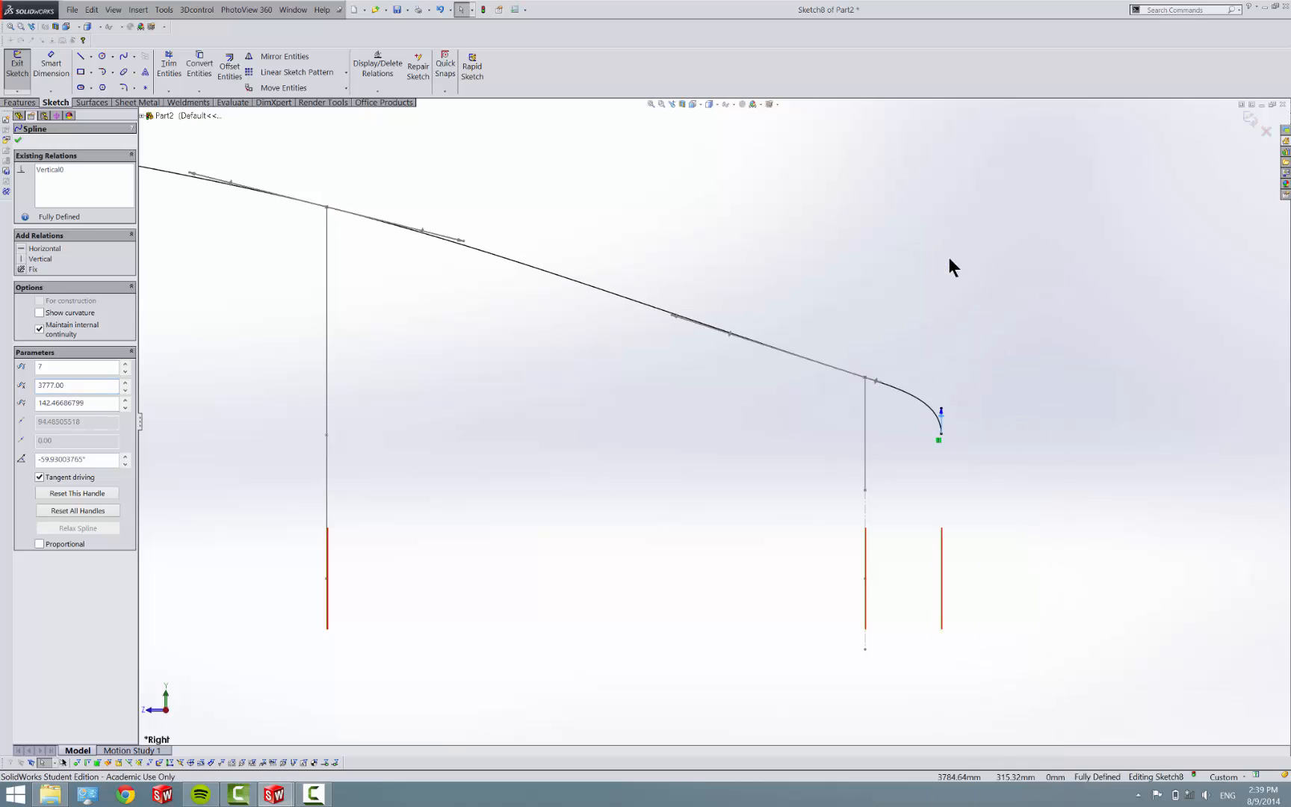
{"action": "left_click", "coordinate": [949, 339]}
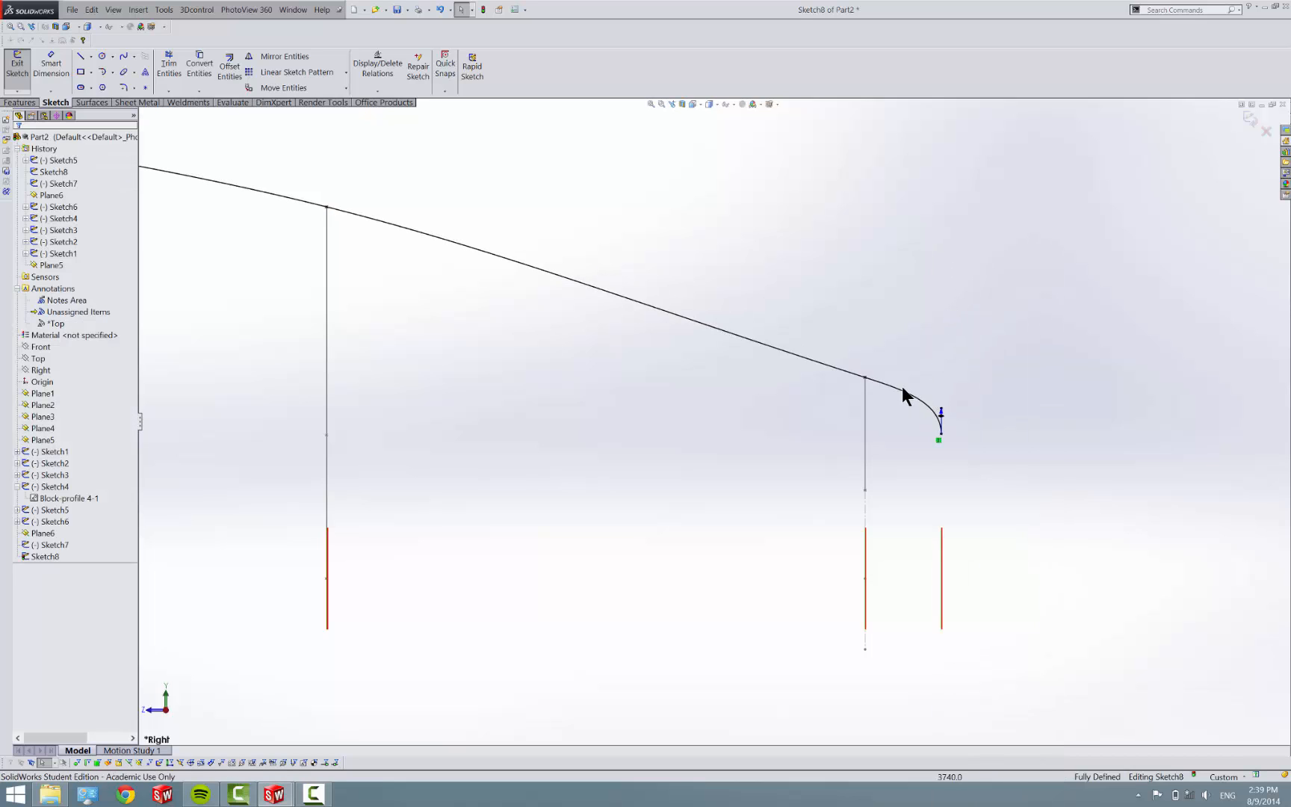
Step: Adjust the spline's tangent handle at the Plane4 profile to about -12.5° and close the guide curve sketch
{"action": "scroll", "coordinate": [870, 433], "scroll_direction": "up", "scroll_amount": 5}
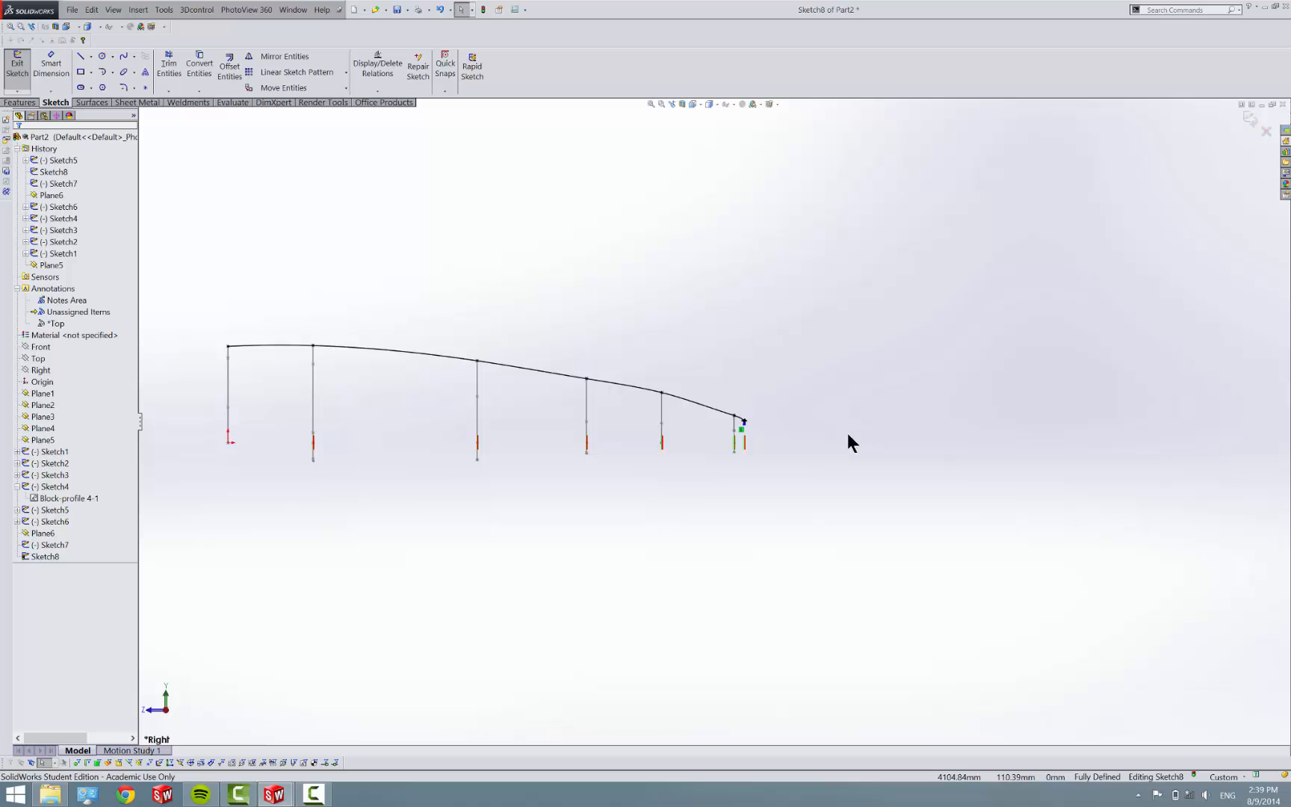
{"action": "scroll", "coordinate": [649, 400], "scroll_direction": "down", "scroll_amount": 4}
{"action": "left_click", "coordinate": [659, 394]}
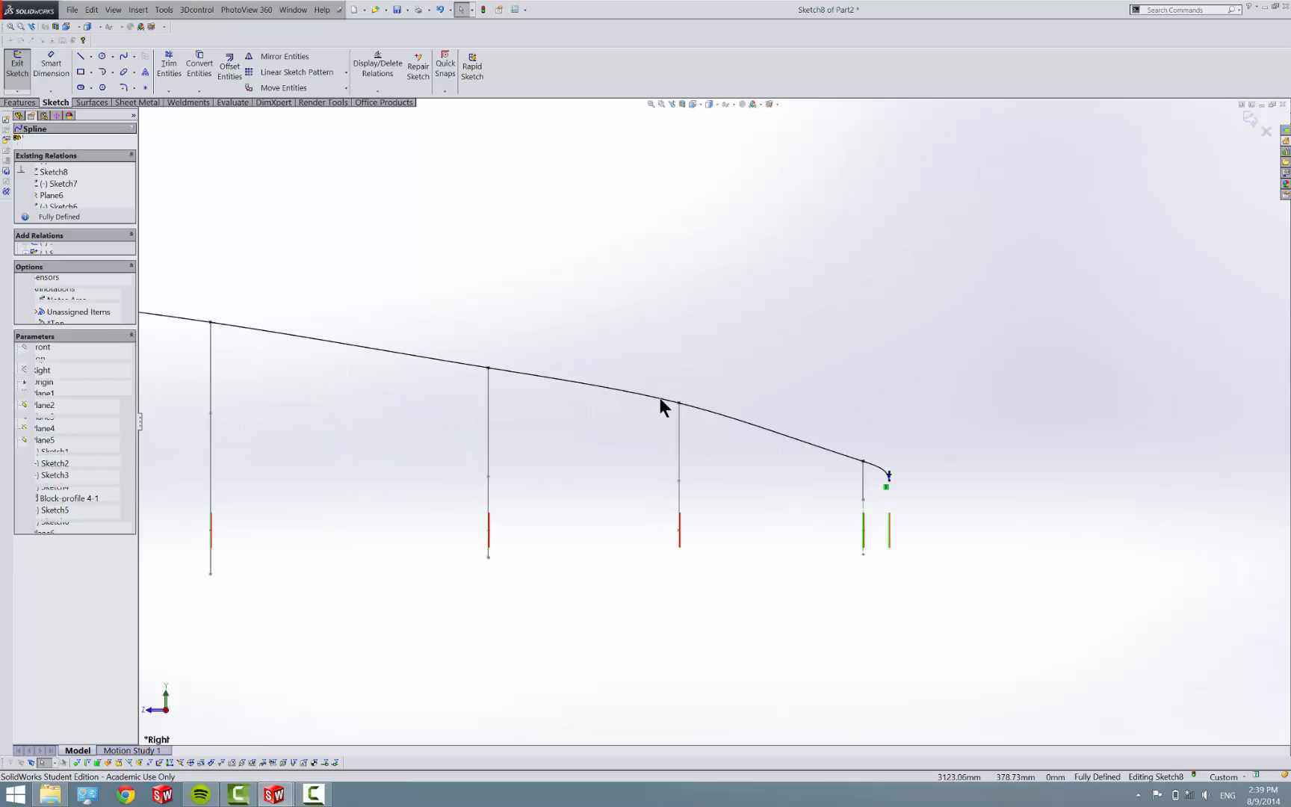
{"action": "left_click", "coordinate": [644, 394]}
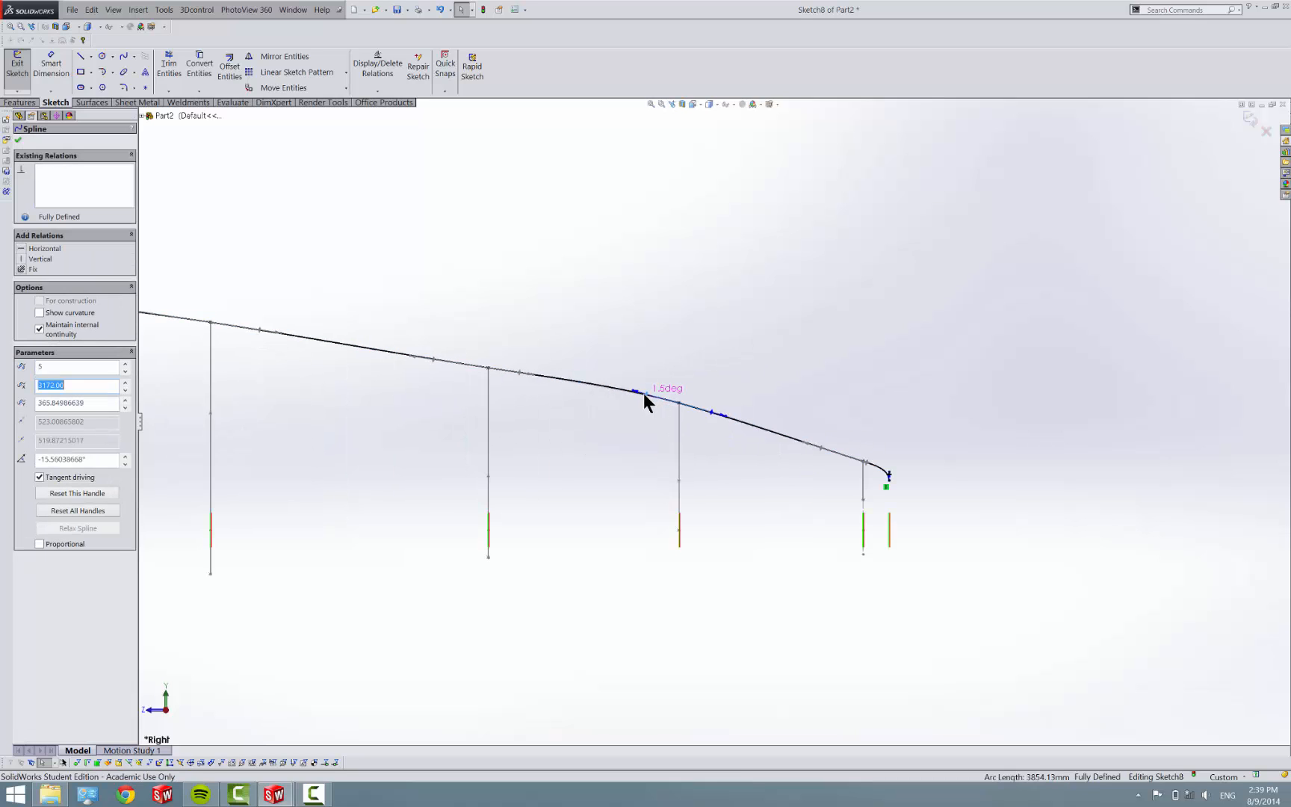
{"action": "left_click_drag", "start_coordinate": [643, 395], "coordinate": [643, 393]}
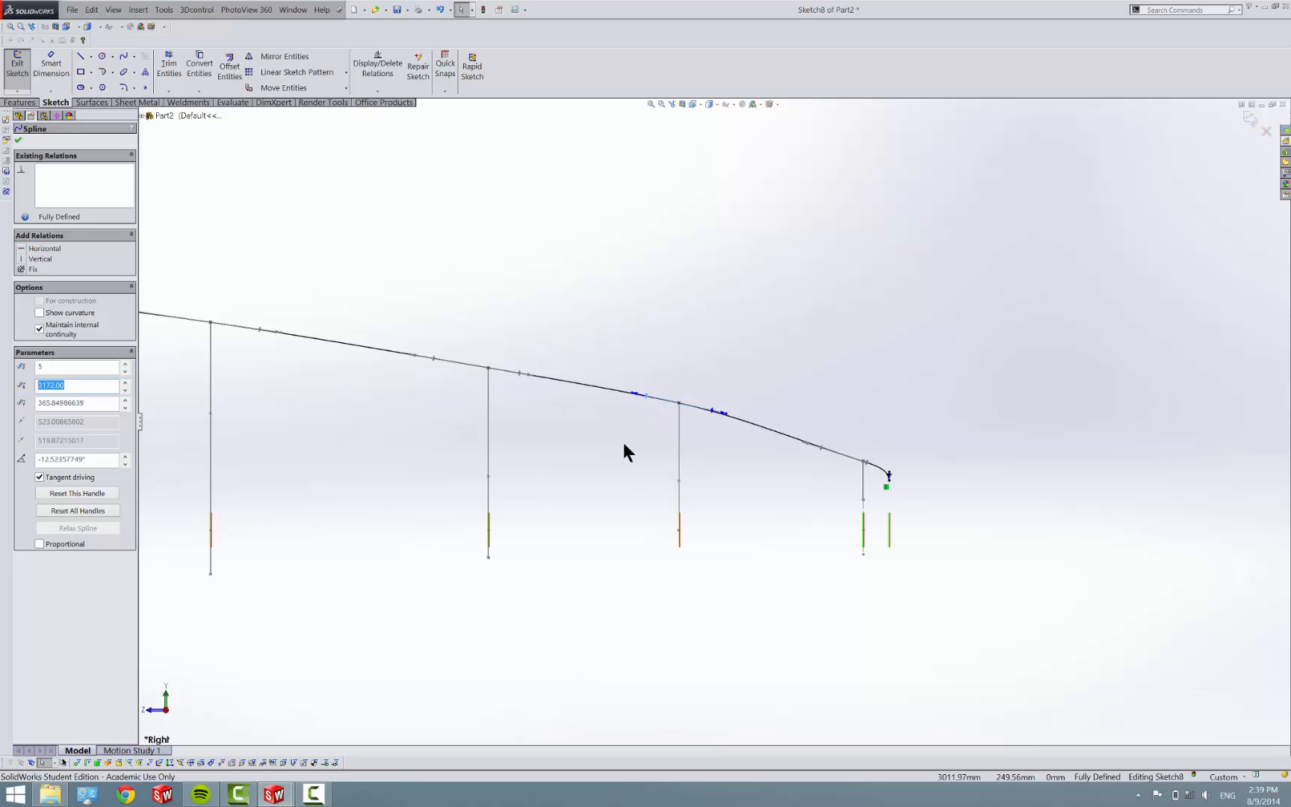
{"action": "left_click", "coordinate": [663, 487]}
{"action": "scroll", "coordinate": [702, 522], "scroll_direction": "up", "scroll_amount": 5}
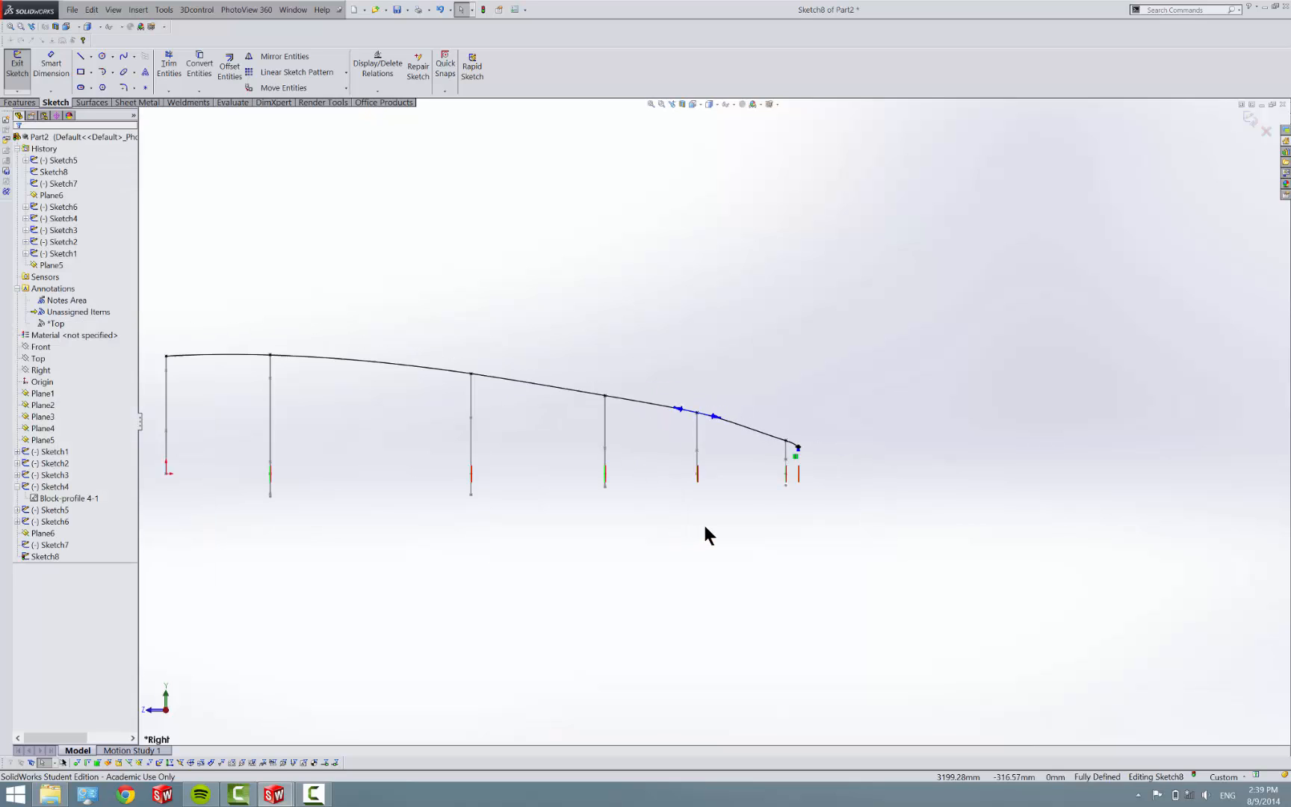
{"action": "left_click", "coordinate": [18, 66]}
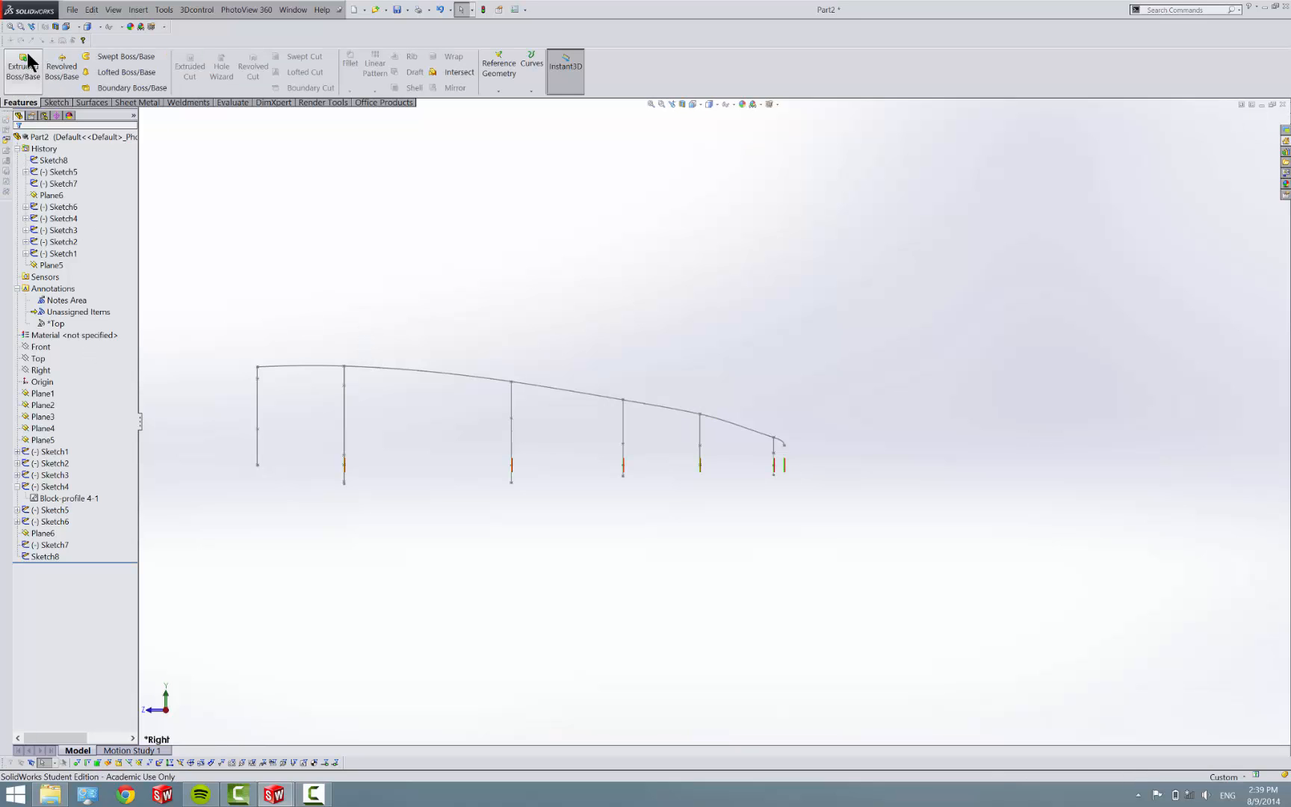
Step: Start a new sketch on the Right plane for the lower guide curve
{"action": "left_click", "coordinate": [55, 102]}
{"action": "left_click", "coordinate": [39, 369]}
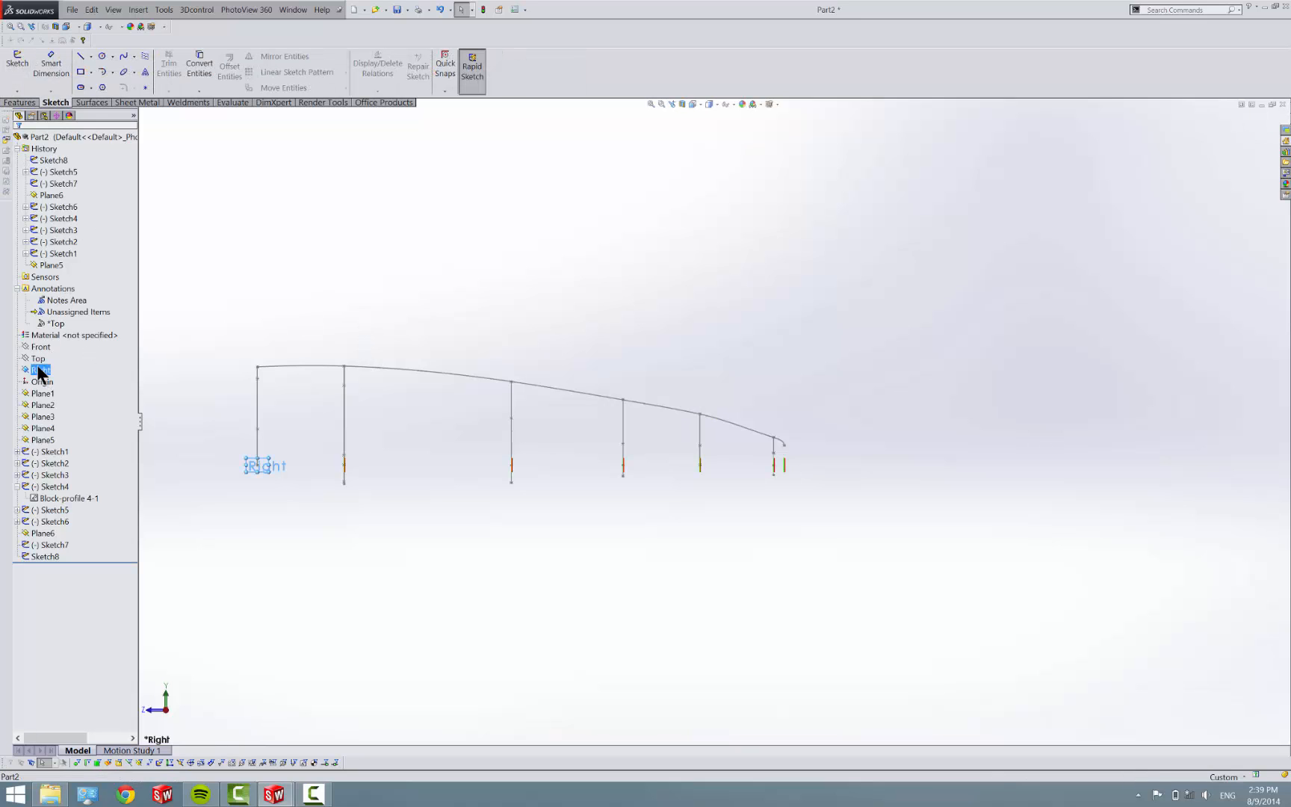
{"action": "left_click", "coordinate": [16, 64]}
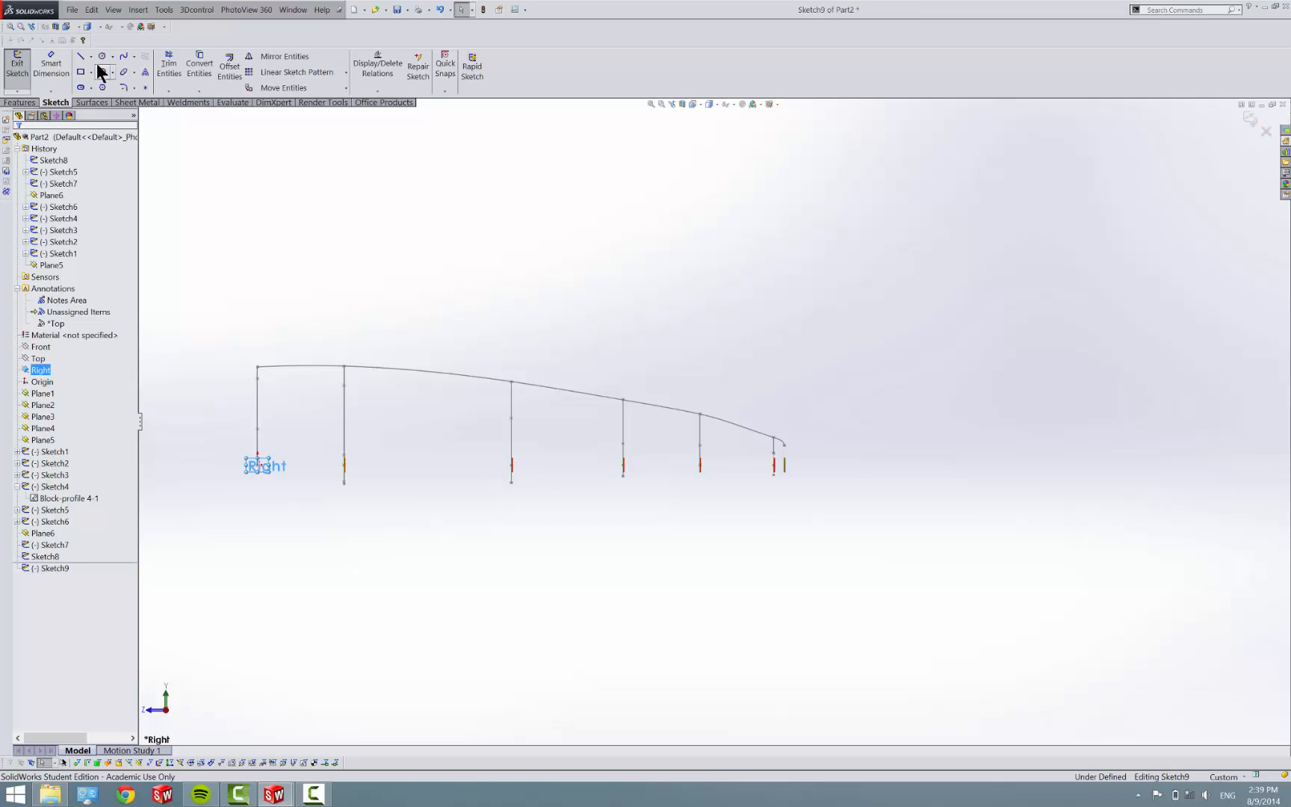
Step: Sketch a seven-point spline from the origin, with one point below each following profile and its end near Plane6
{"action": "left_click", "coordinate": [123, 56]}
{"action": "scroll", "coordinate": [284, 516], "scroll_direction": "down", "scroll_amount": 3}
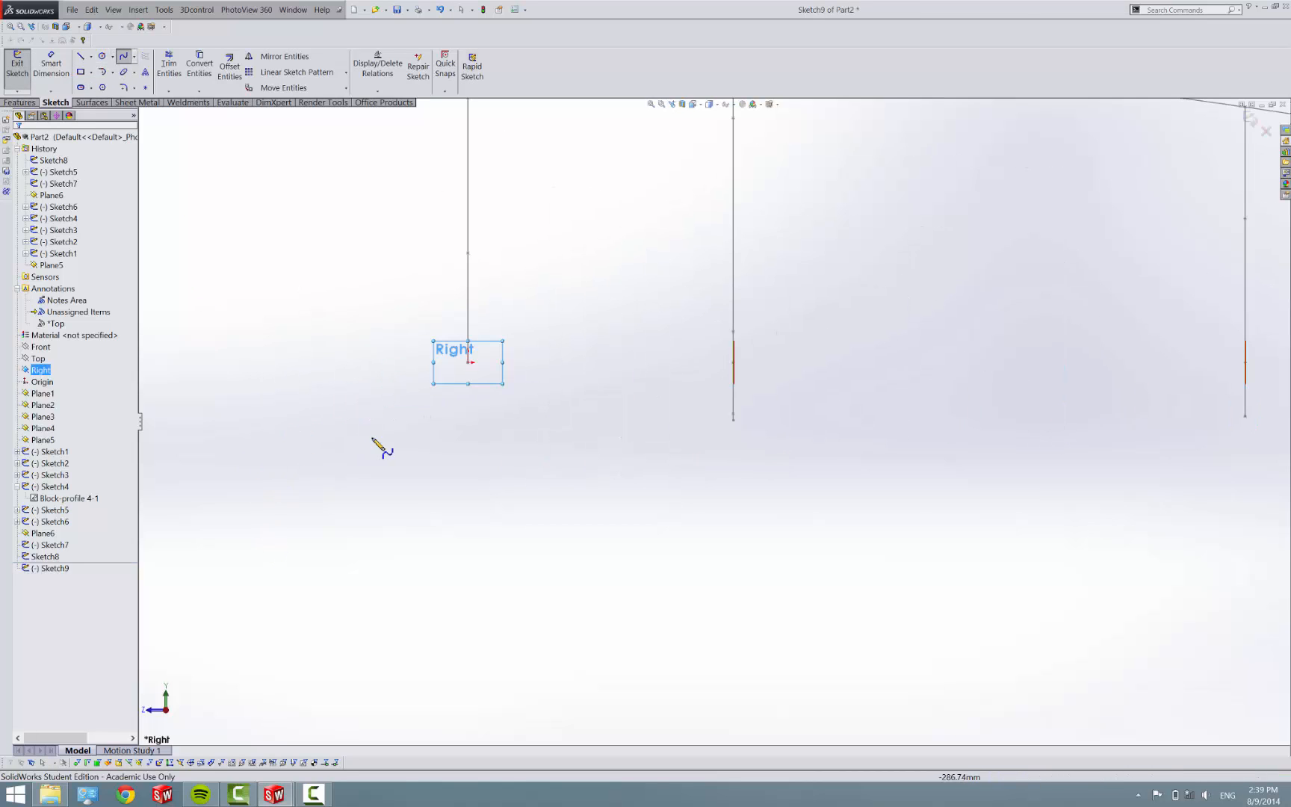
{"action": "left_click", "coordinate": [468, 362]}
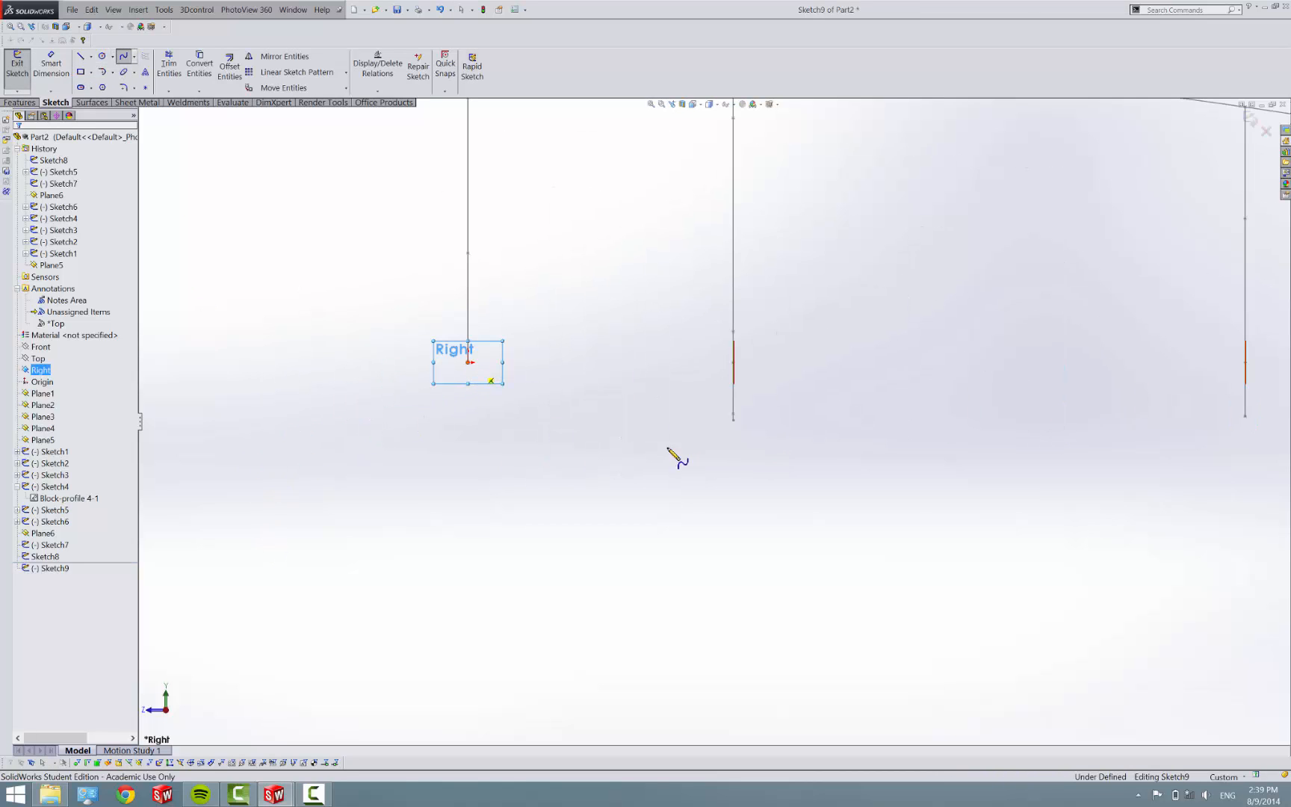
{"action": "left_click", "coordinate": [734, 428]}
{"action": "scroll", "coordinate": [843, 471], "scroll_direction": "up", "scroll_amount": 2}
{"action": "left_click", "coordinate": [969, 434]}
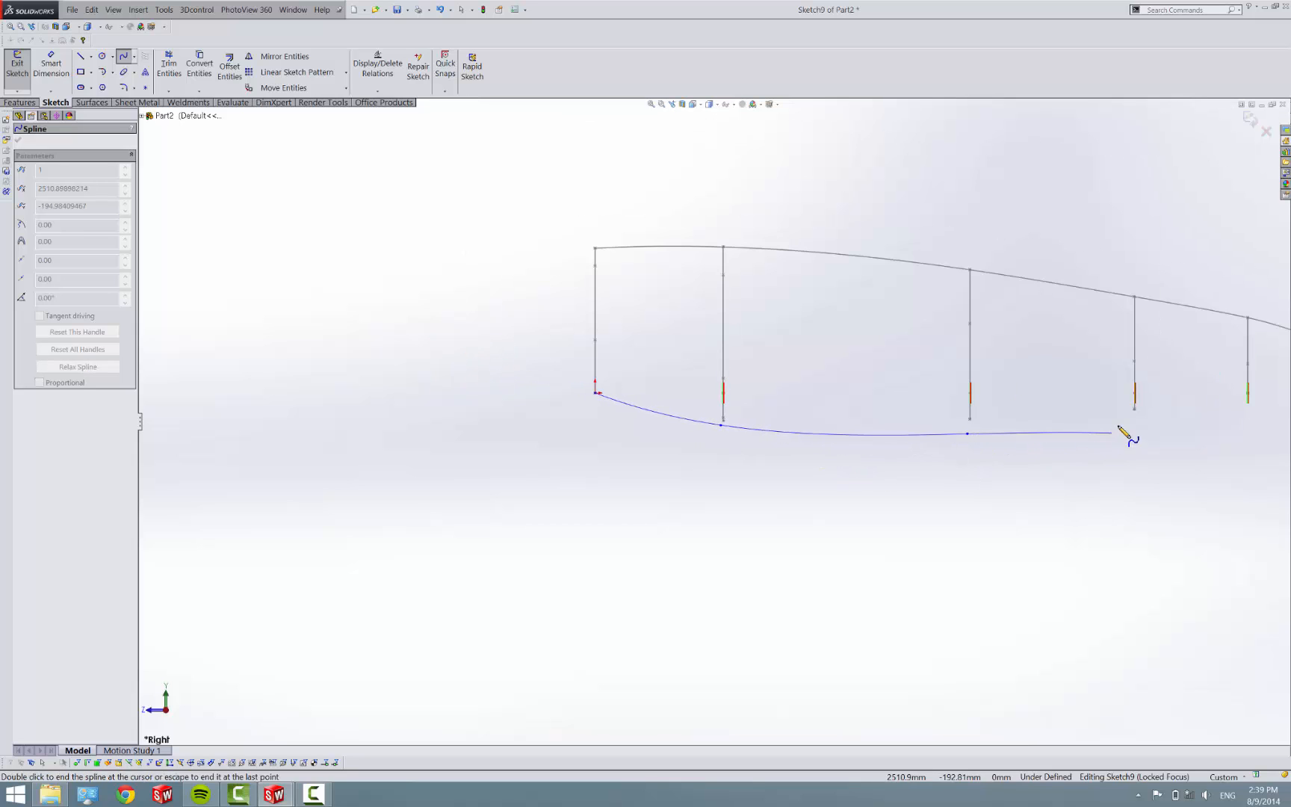
{"action": "left_click", "coordinate": [1135, 423]}
{"action": "scroll", "coordinate": [1133, 430], "scroll_direction": "up", "scroll_amount": 2}
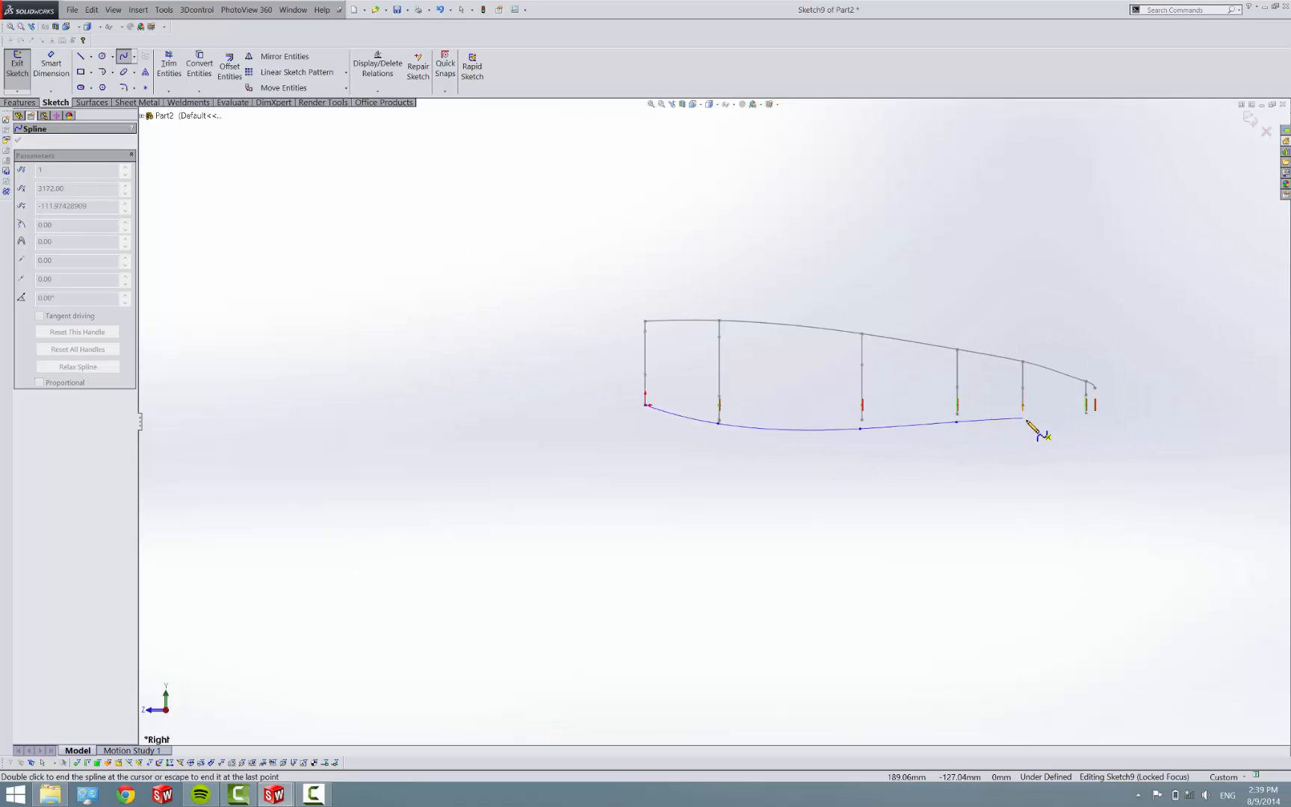
{"action": "left_click", "coordinate": [1026, 420]}
{"action": "left_click", "coordinate": [1086, 419]}
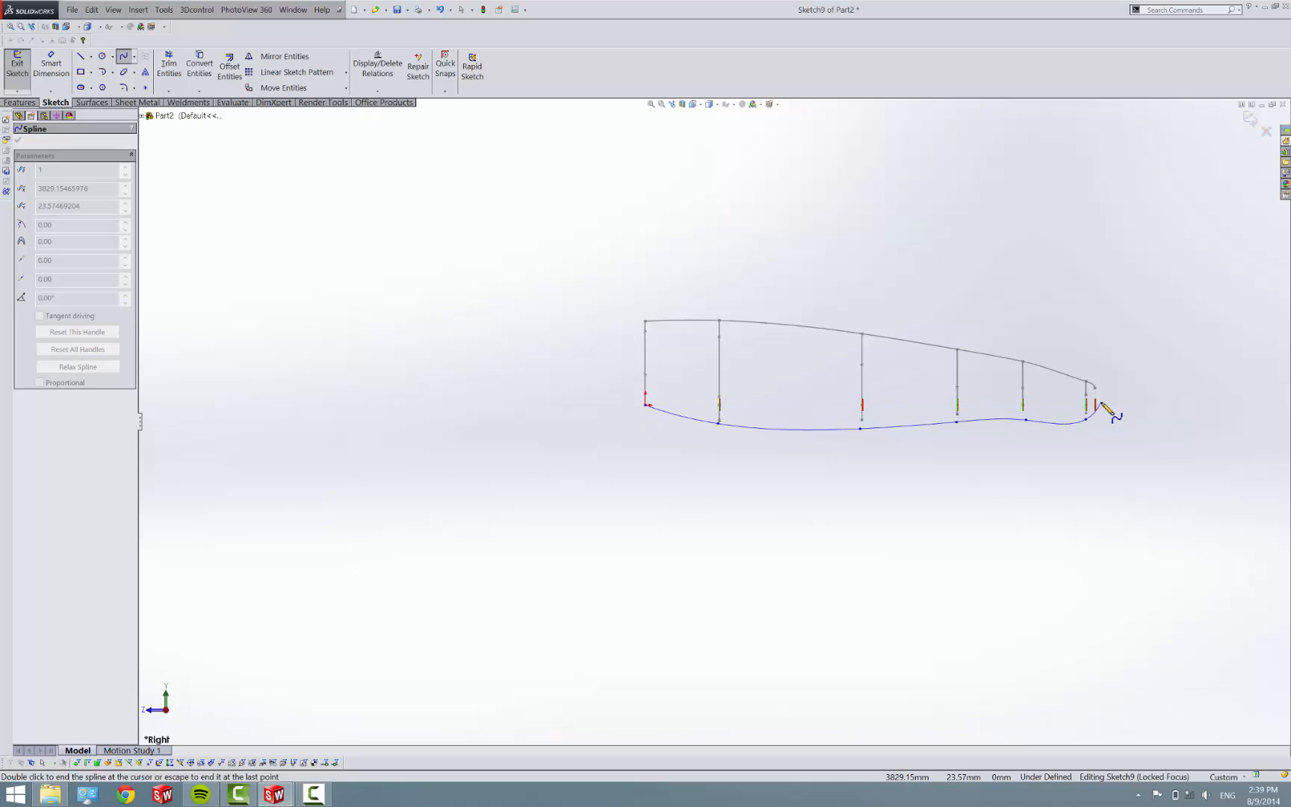
{"action": "left_click", "coordinate": [1102, 402]}
{"action": "key", "text": "Escape"}
Step: Add a Pierce relation between the spline's second point and the bottom curve of the profile on Plane1
{"action": "scroll", "coordinate": [349, 407], "scroll_direction": "down", "scroll_amount": 5}
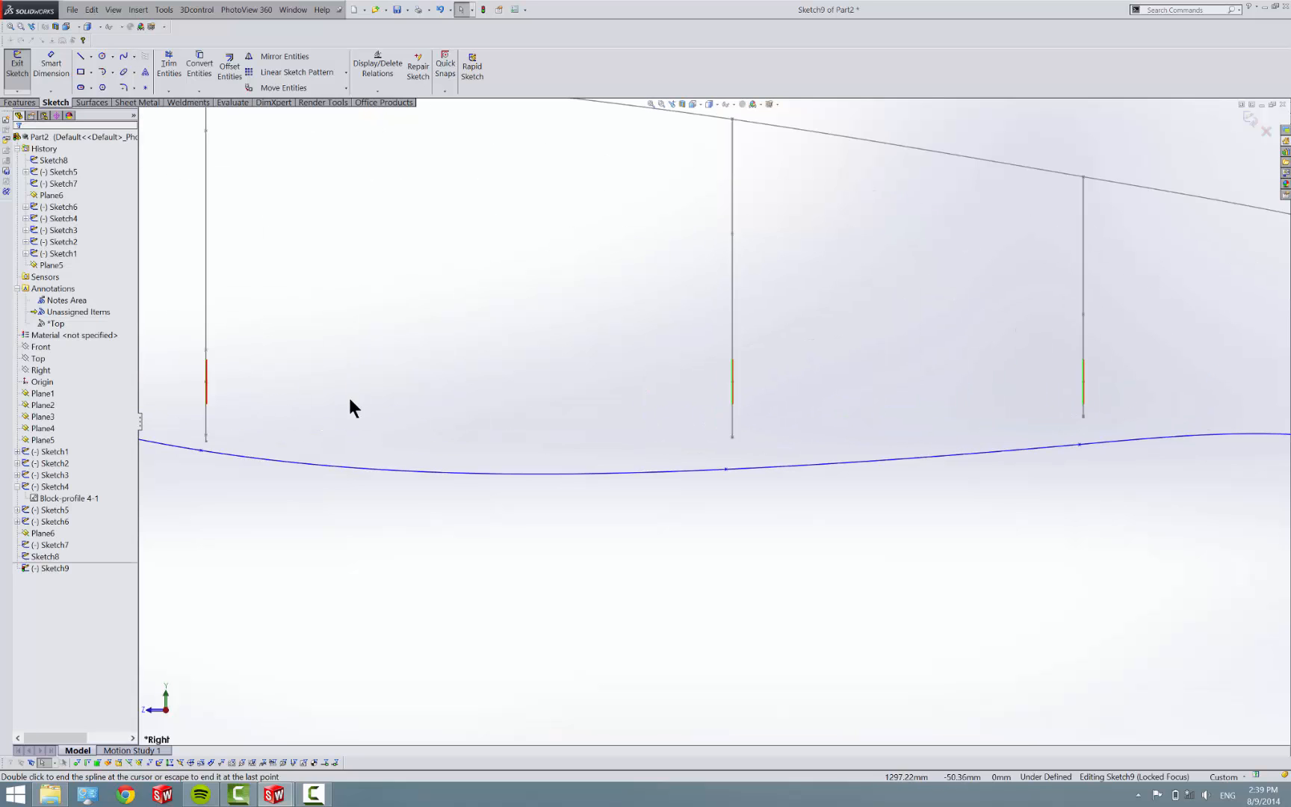
{"action": "scroll", "coordinate": [363, 412], "scroll_direction": "up", "scroll_amount": 4}
{"action": "scroll", "coordinate": [495, 427], "scroll_direction": "down", "scroll_amount": 6}
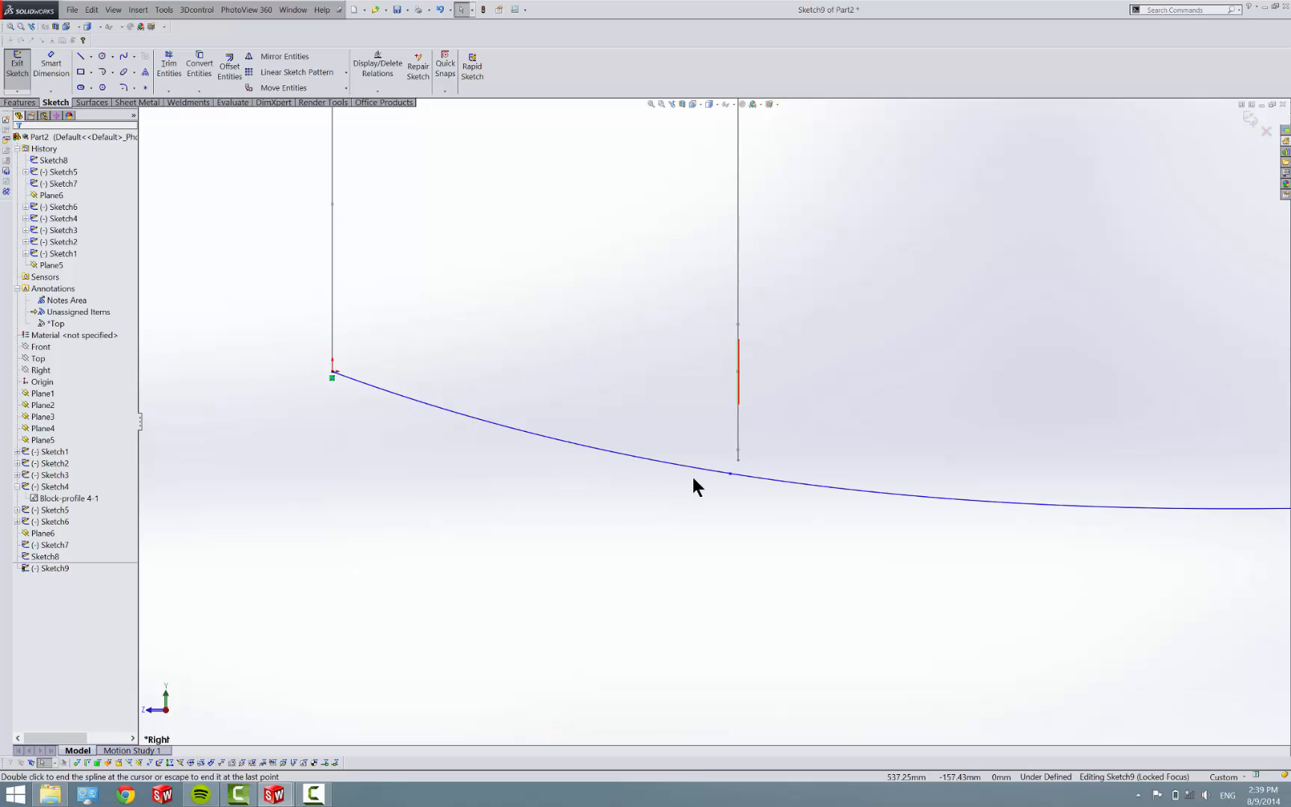
{"action": "middle_click_drag", "start_coordinate": [693, 478], "coordinate": [767, 494]}
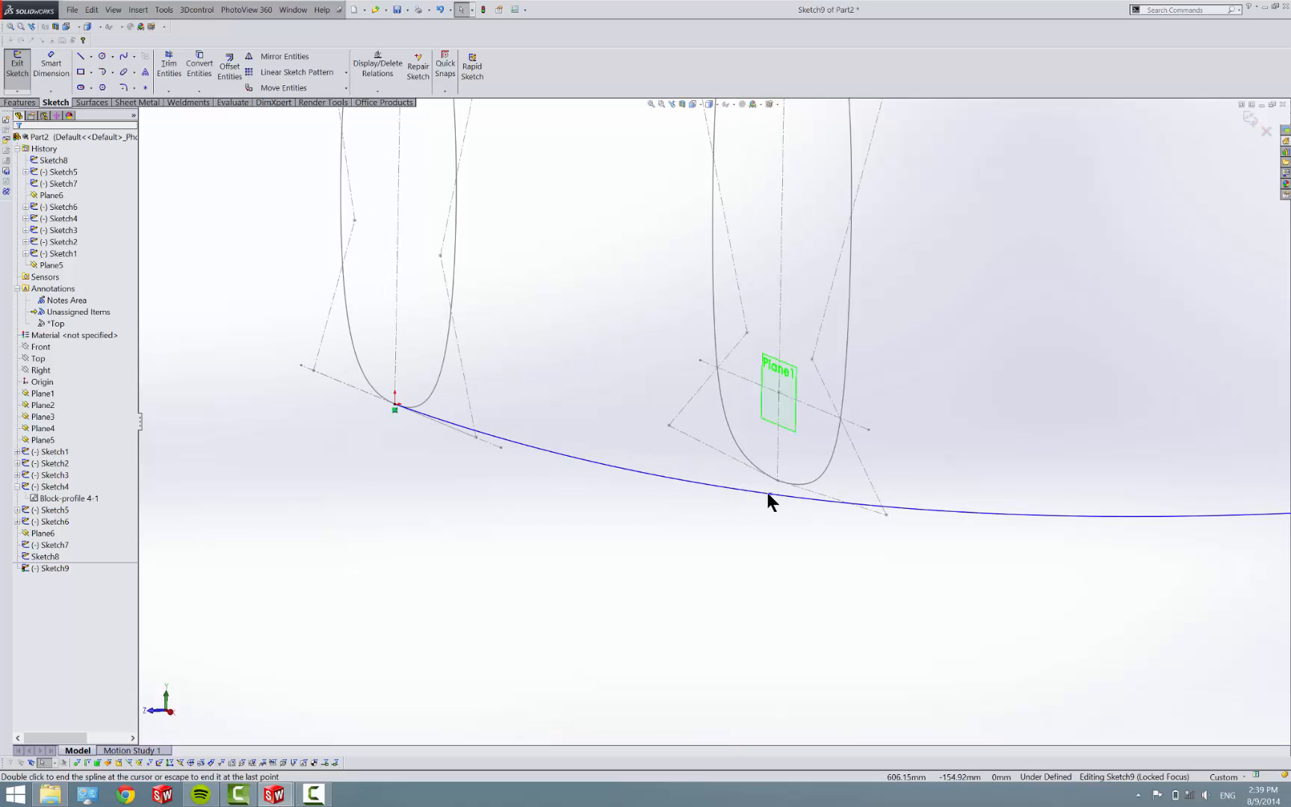
{"action": "left_click", "coordinate": [767, 492]}
{"action": "left_click", "coordinate": [767, 490]}
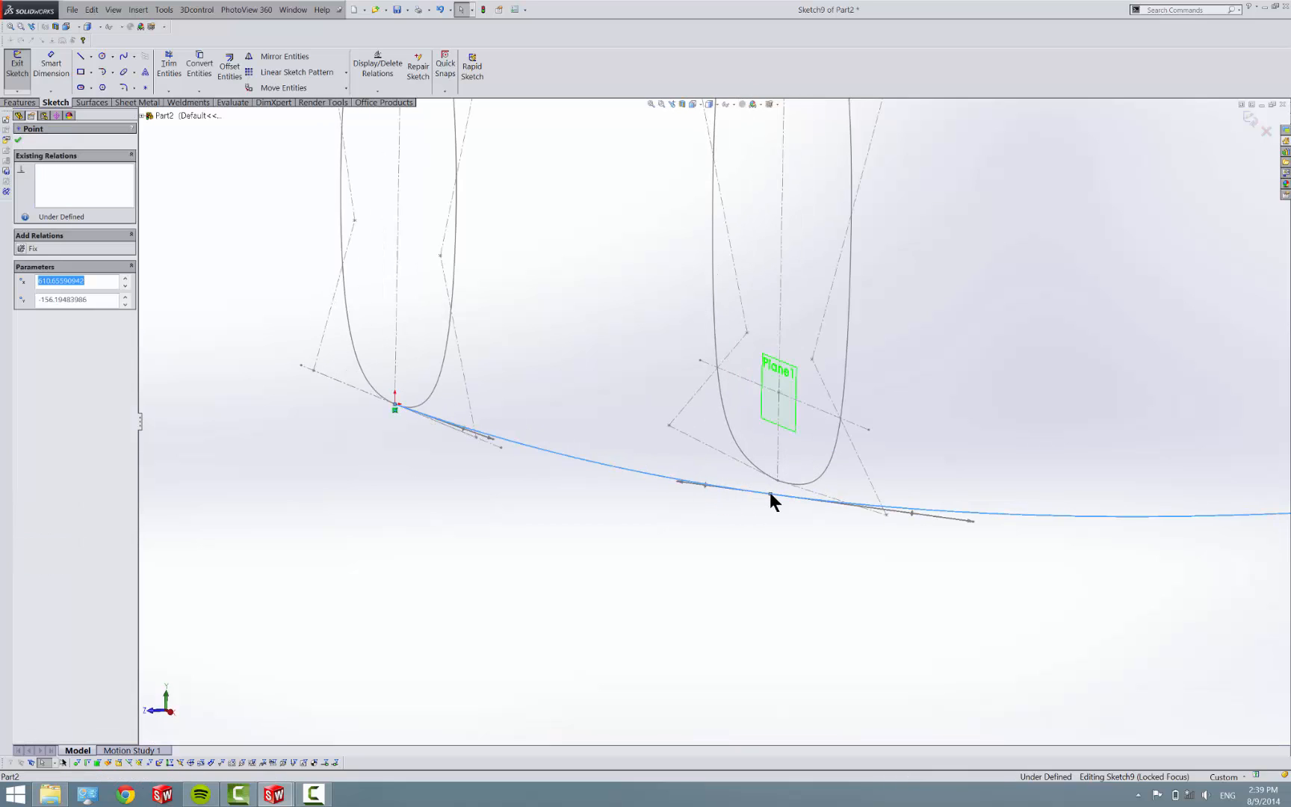
{"action": "left_click", "coordinate": [806, 482], "text": "ctrl"}
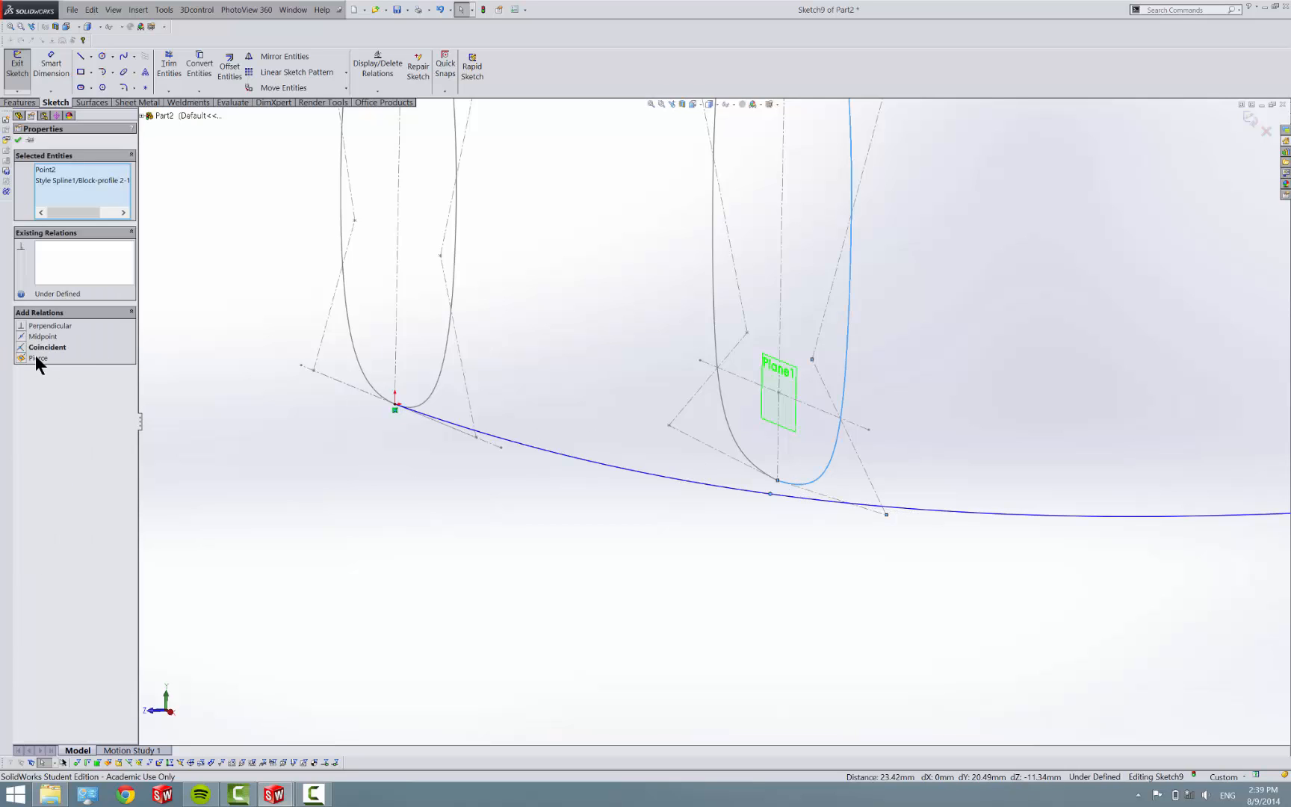
{"action": "left_click", "coordinate": [36, 357]}
Step: Add a Pierce relation between the spline's third point and the bottom curve of the Plane2 profile
{"action": "scroll", "coordinate": [747, 513], "scroll_direction": "up", "scroll_amount": 5}
{"action": "scroll", "coordinate": [1007, 429], "scroll_direction": "down", "scroll_amount": 6}
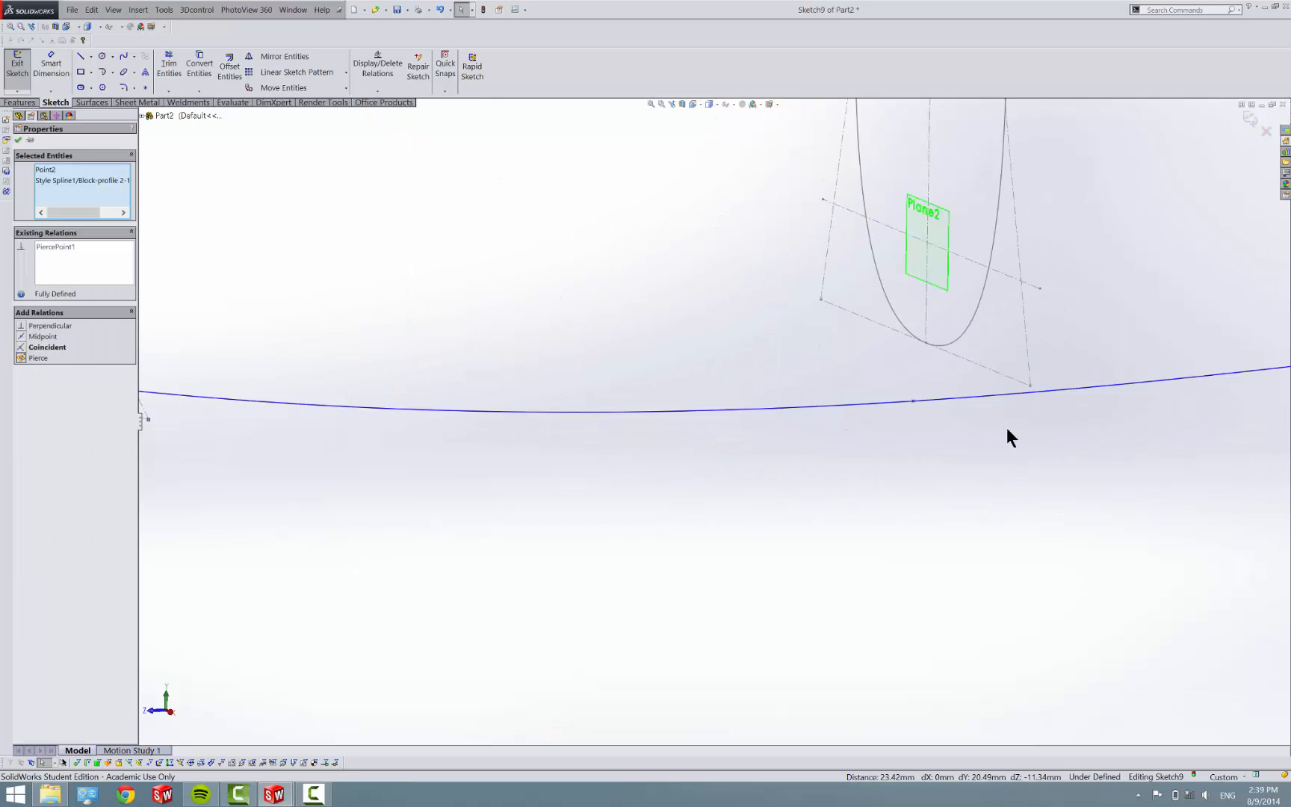
{"action": "key", "text": "Escape"}
{"action": "left_click", "coordinate": [913, 402]}
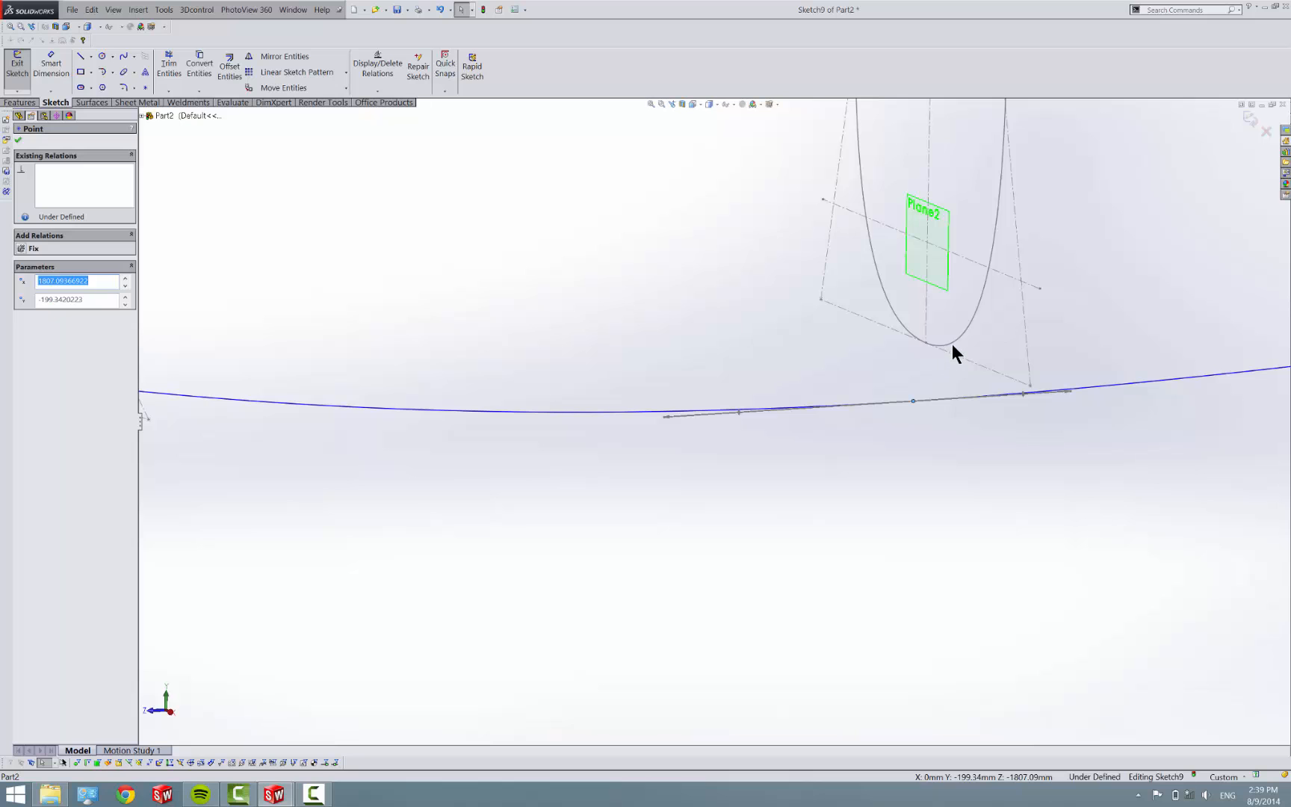
{"action": "left_click", "coordinate": [952, 343], "text": "ctrl"}
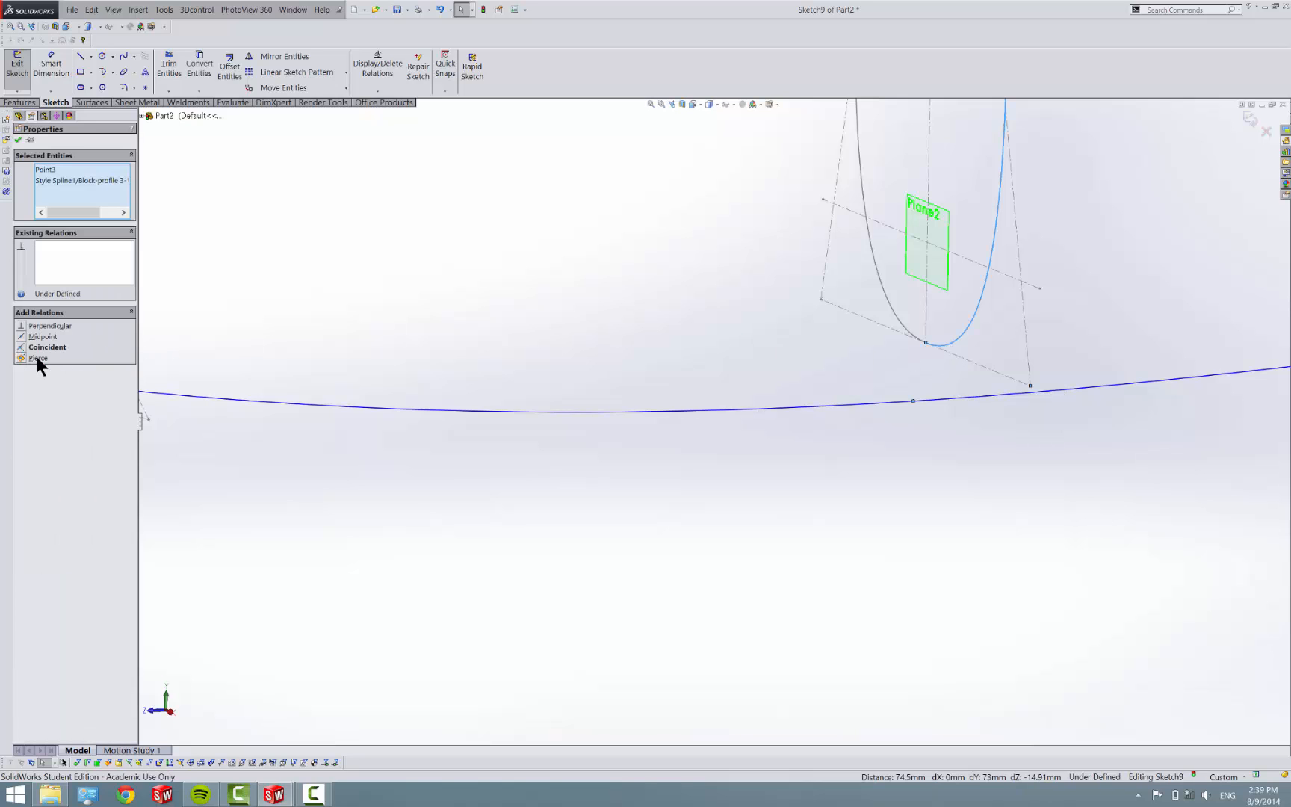
{"action": "left_click", "coordinate": [37, 356]}
{"action": "key", "text": "Escape"}
Step: Pierce the spline's fourth point to the bottom curve of the Plane3 profile
{"action": "scroll", "coordinate": [854, 406], "scroll_direction": "up", "scroll_amount": 5}
{"action": "scroll", "coordinate": [1002, 370], "scroll_direction": "down", "scroll_amount": 6}
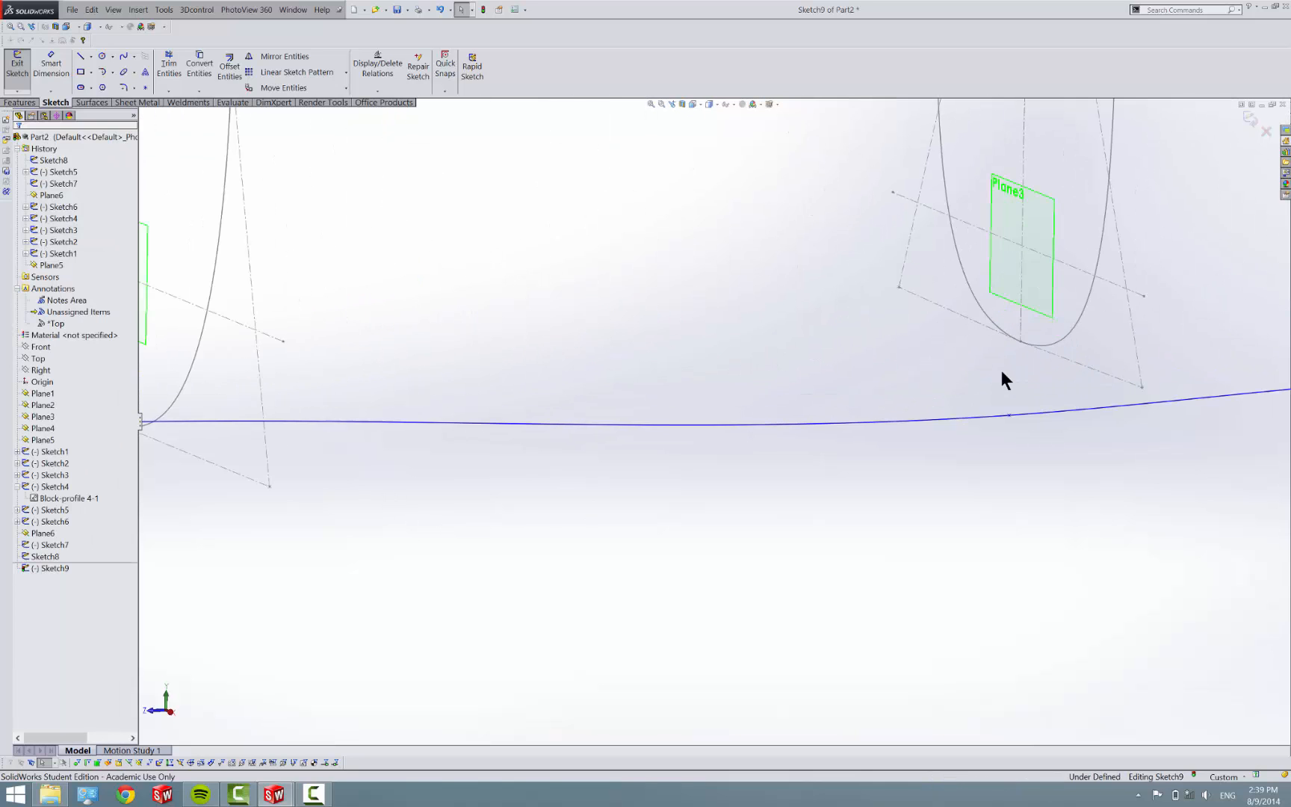
{"action": "left_click", "coordinate": [1009, 415]}
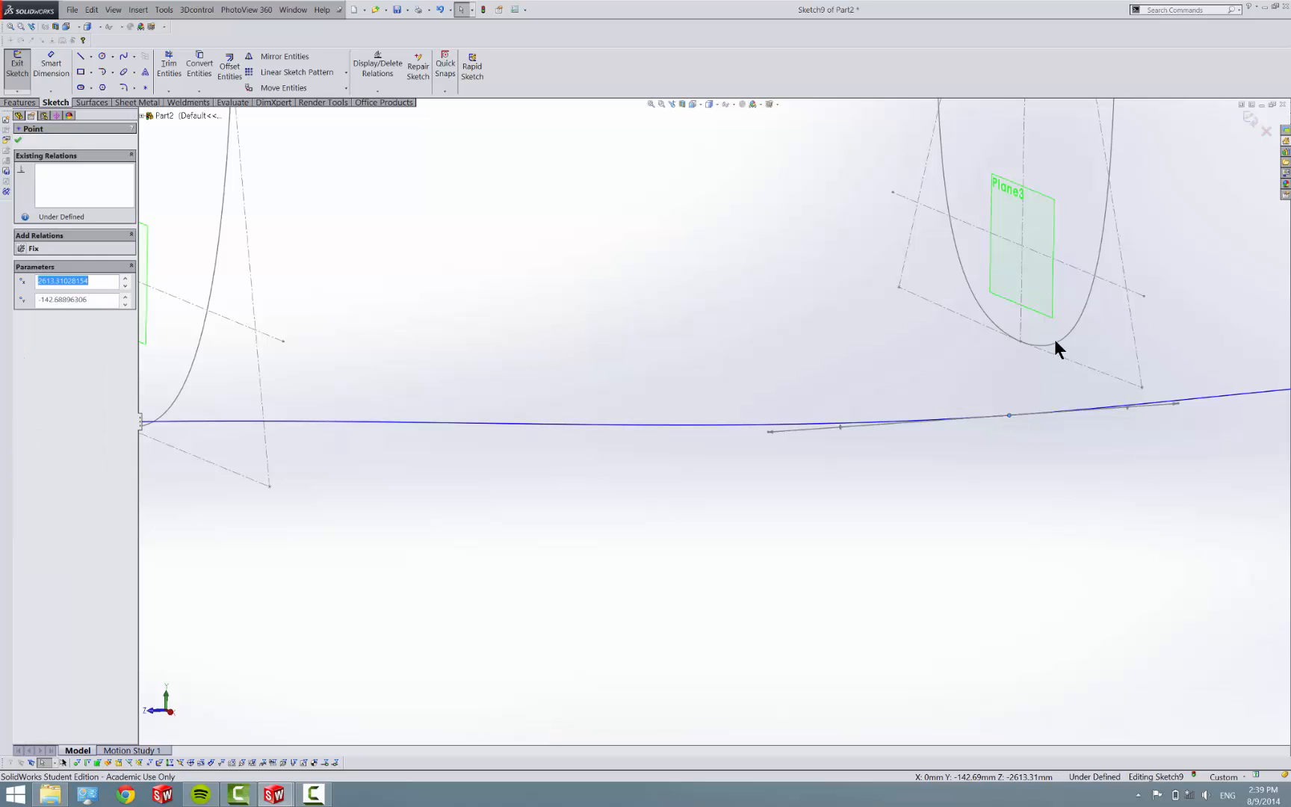
{"action": "left_click", "coordinate": [1056, 341], "text": "ctrl"}
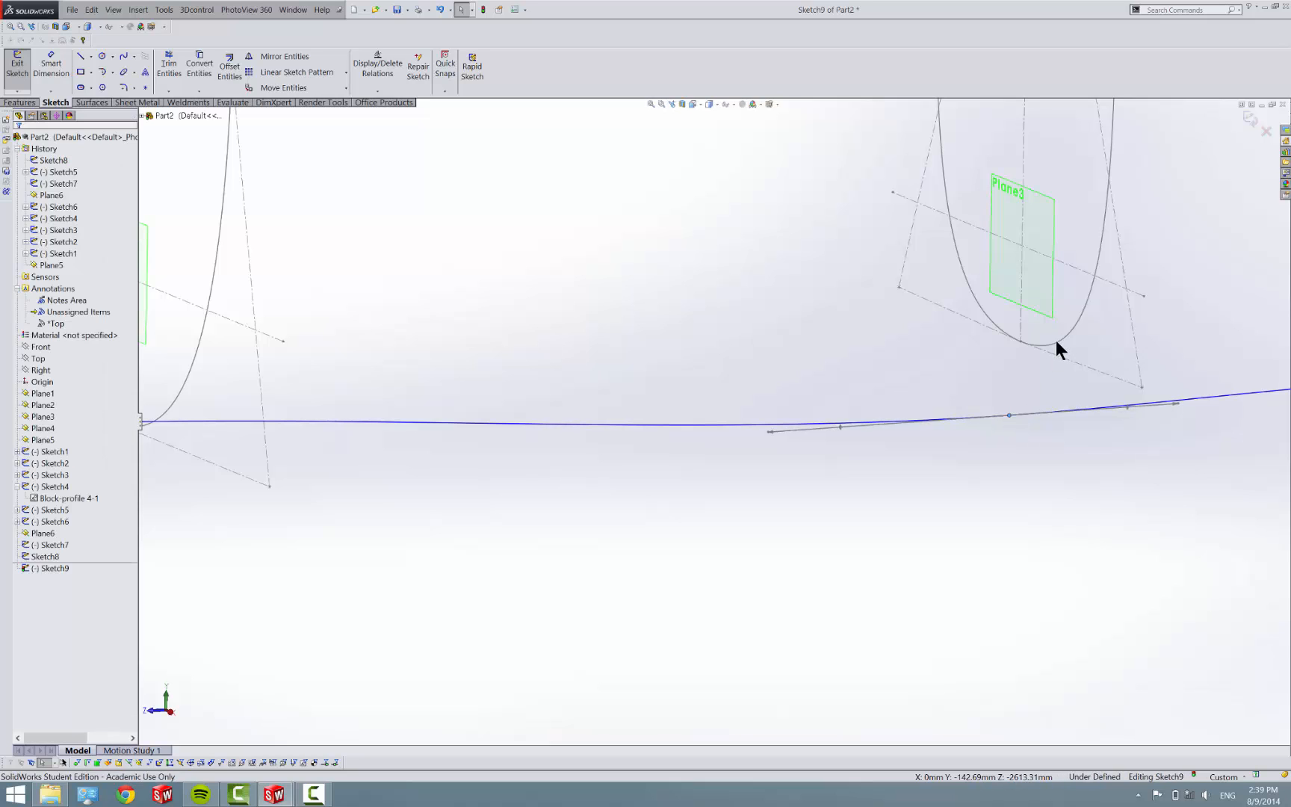
{"action": "left_click", "coordinate": [21, 358]}
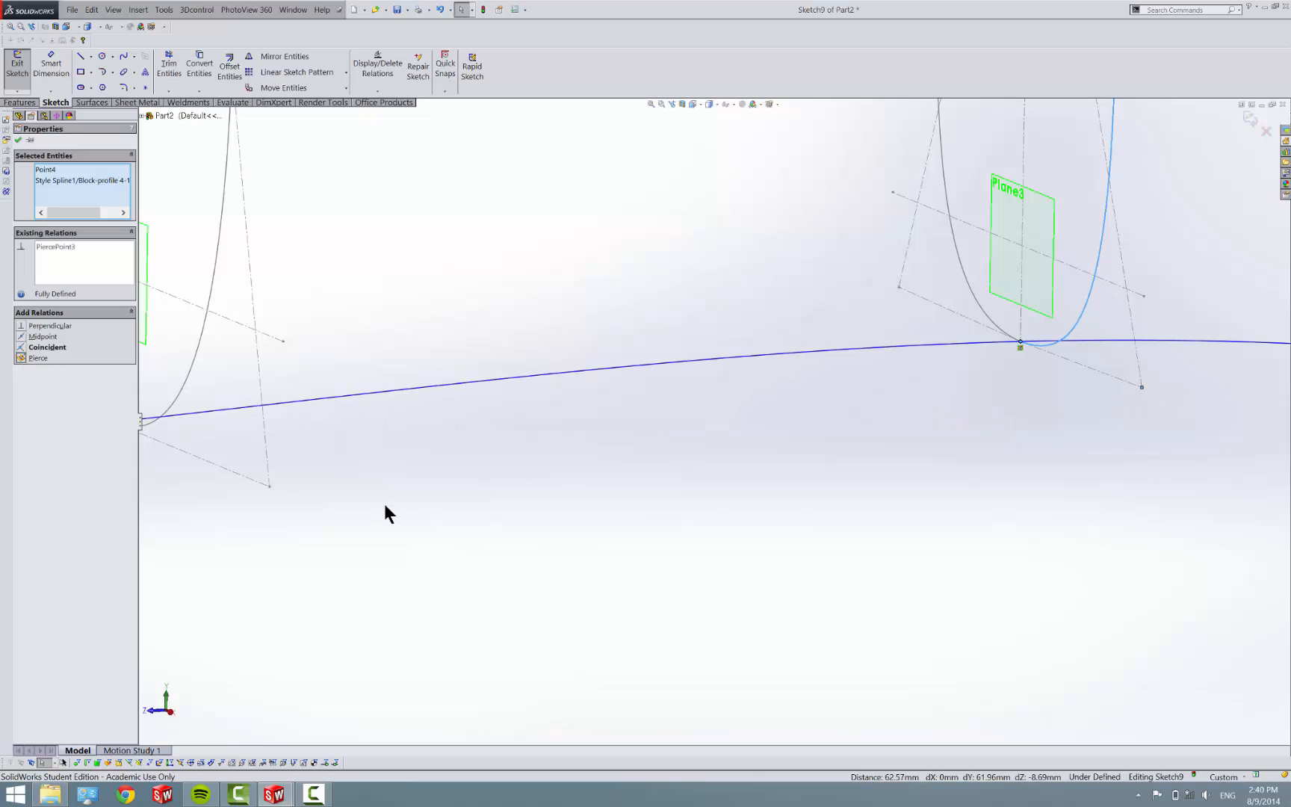
{"action": "key", "text": "Escape"}
Step: Make the spline's fifth point coincident with the bottom point of the Plane4 profile
{"action": "scroll", "coordinate": [387, 513], "scroll_direction": "up", "scroll_amount": 5}
{"action": "scroll", "coordinate": [813, 415], "scroll_direction": "down", "scroll_amount": 5}
{"action": "scroll", "coordinate": [964, 404], "scroll_direction": "down", "scroll_amount": 1}
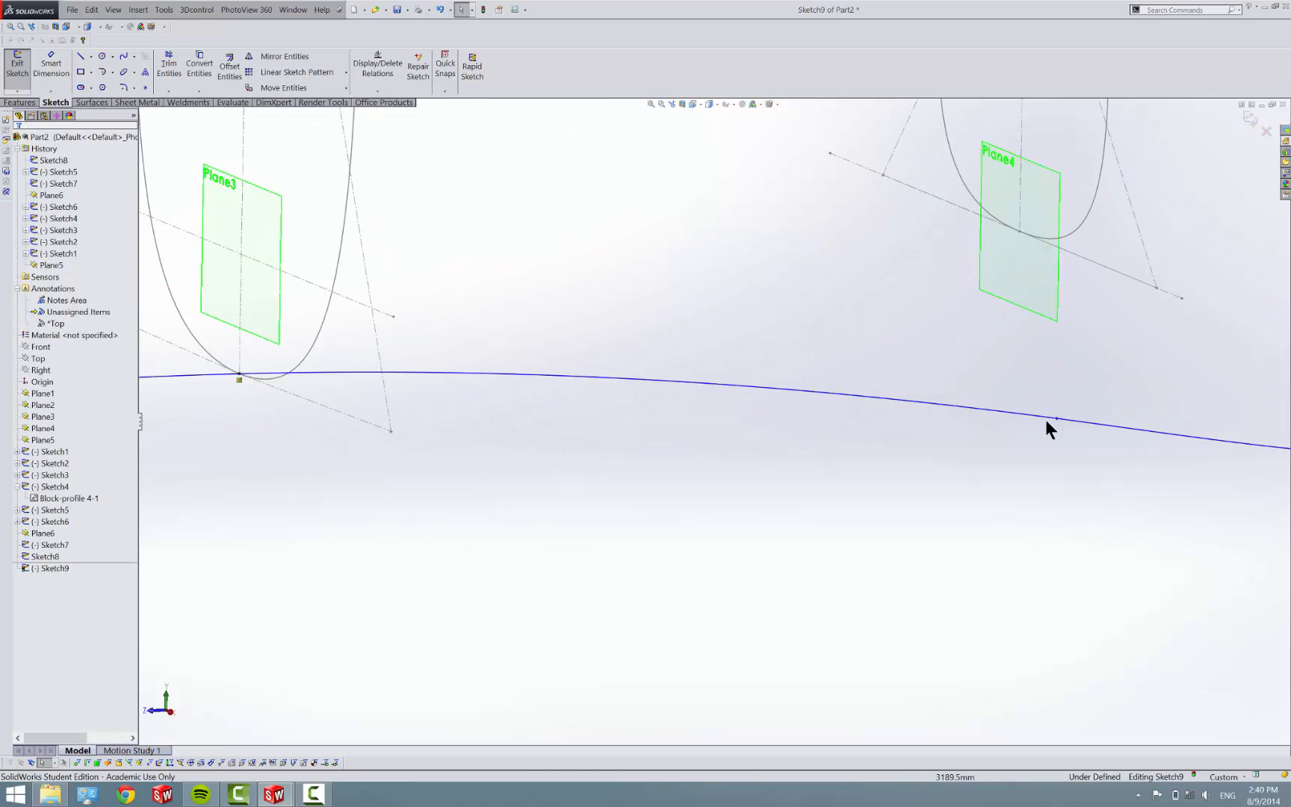
{"action": "left_click", "coordinate": [1056, 417]}
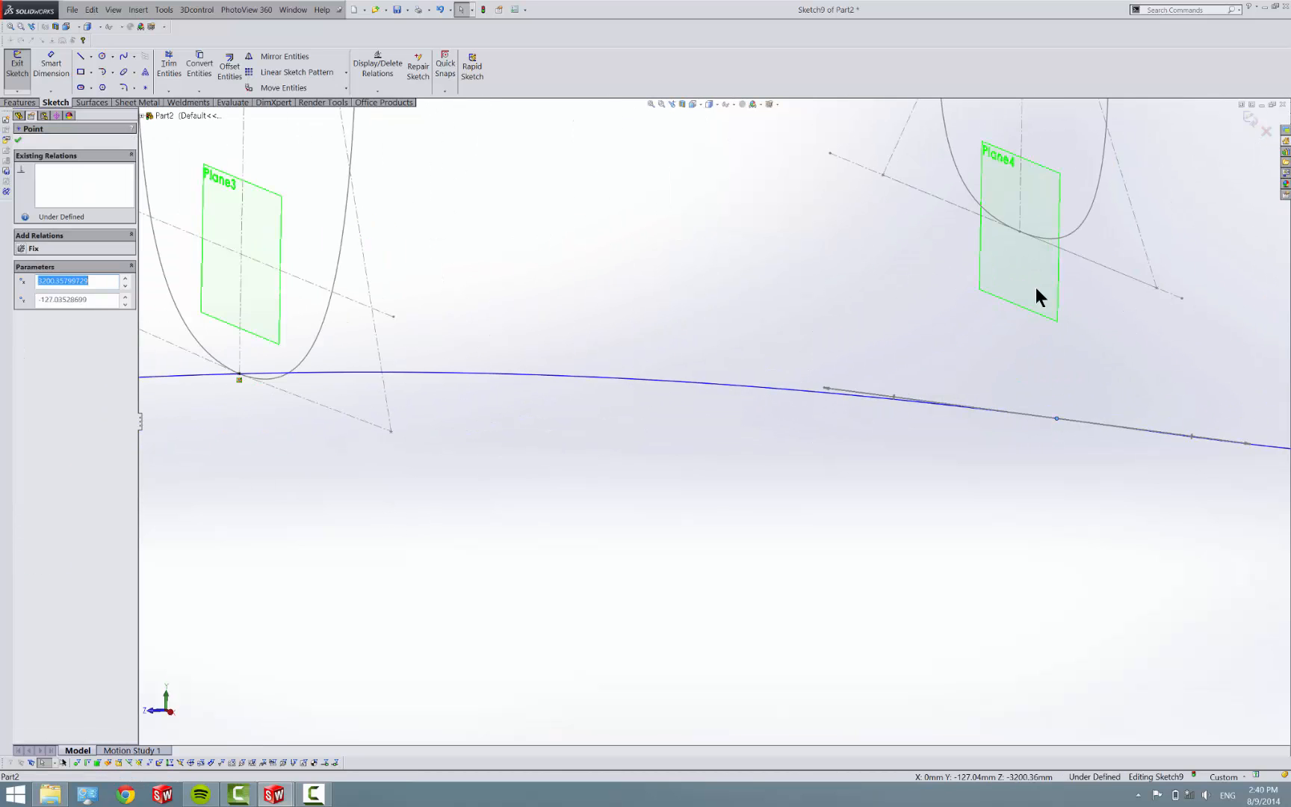
{"action": "left_click", "coordinate": [1022, 231], "text": "ctrl"}
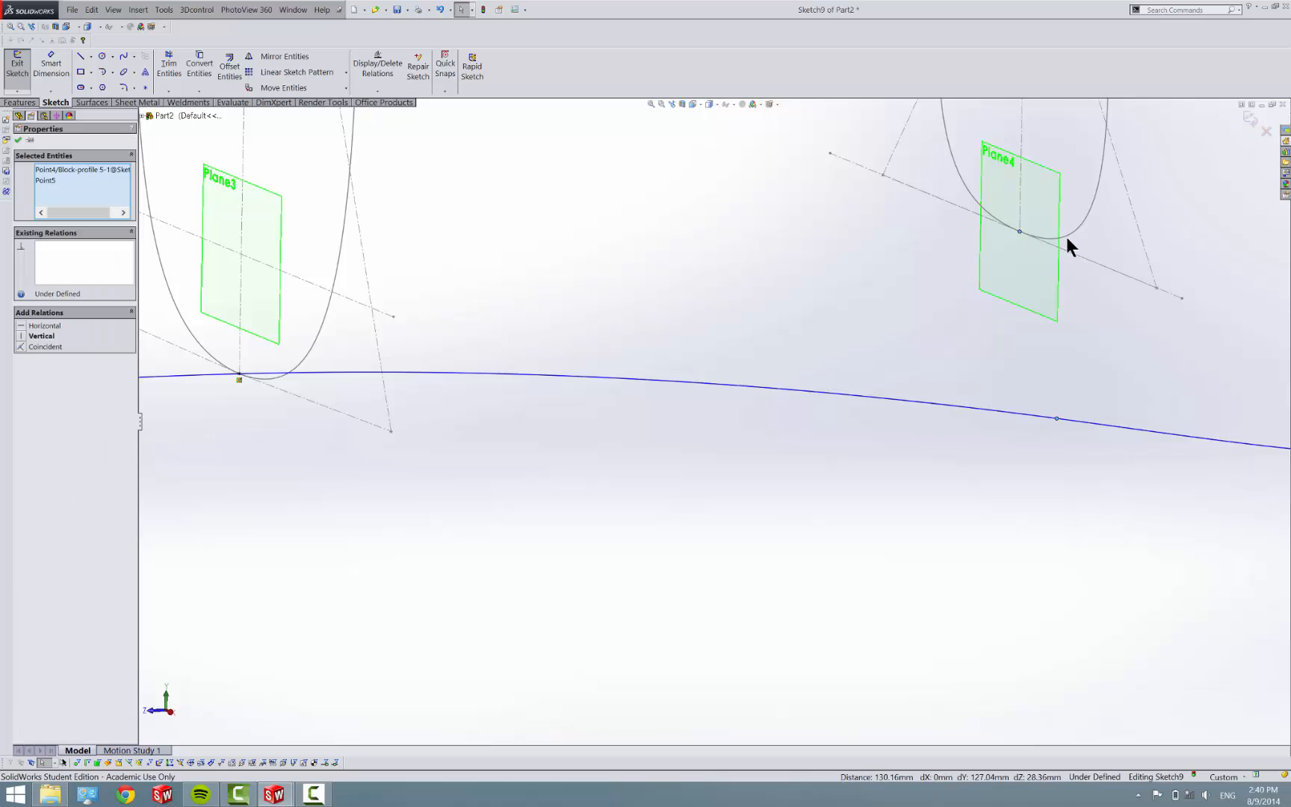
{"action": "left_click", "coordinate": [39, 347]}
{"action": "scroll", "coordinate": [476, 493], "scroll_direction": "up", "scroll_amount": 5}
{"action": "key", "text": "Escape"}
Step: Pierce the spline's sixth point to the bottom curve of the small profile at Plane5
{"action": "scroll", "coordinate": [1071, 493], "scroll_direction": "down", "scroll_amount": 3}
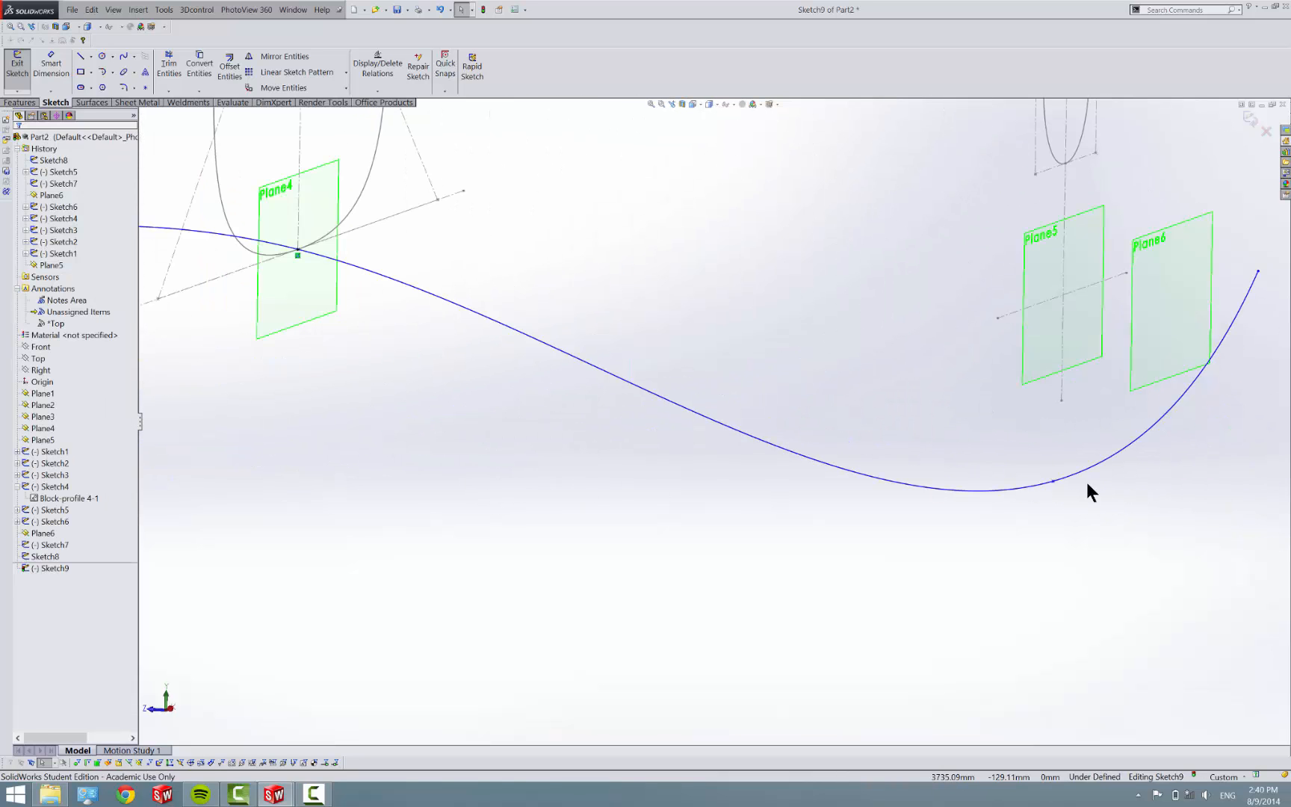
{"action": "left_click", "coordinate": [1053, 480]}
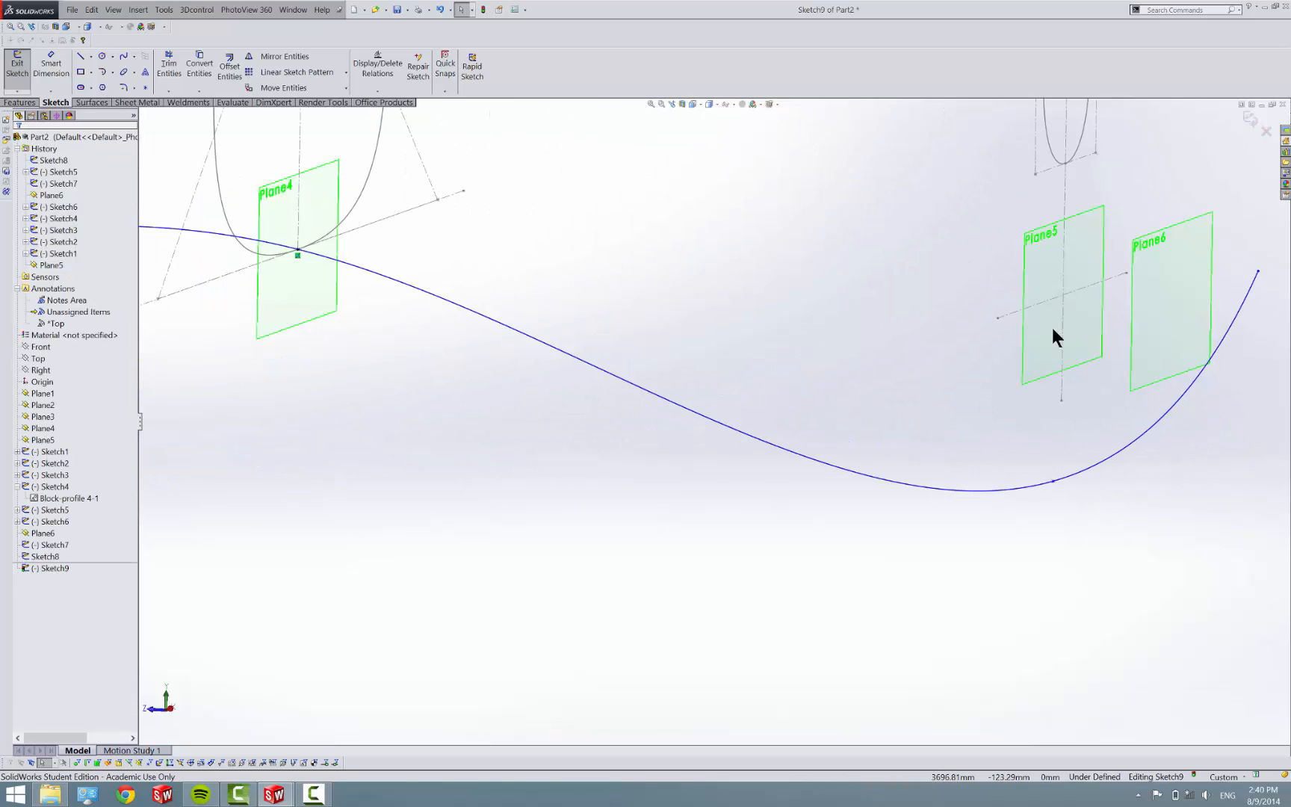
{"action": "left_click", "coordinate": [1073, 157], "text": "ctrl"}
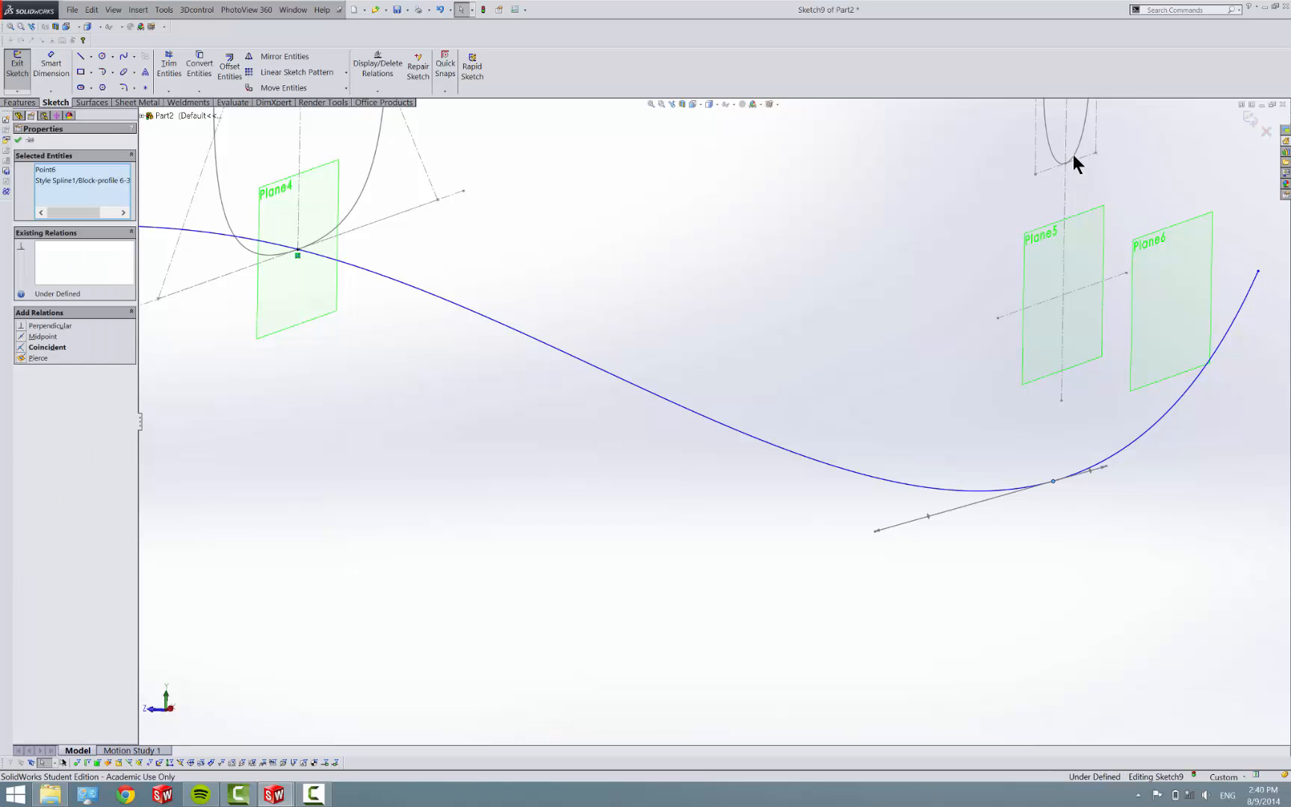
{"action": "left_click", "coordinate": [41, 360]}
{"action": "left_click", "coordinate": [461, 485]}
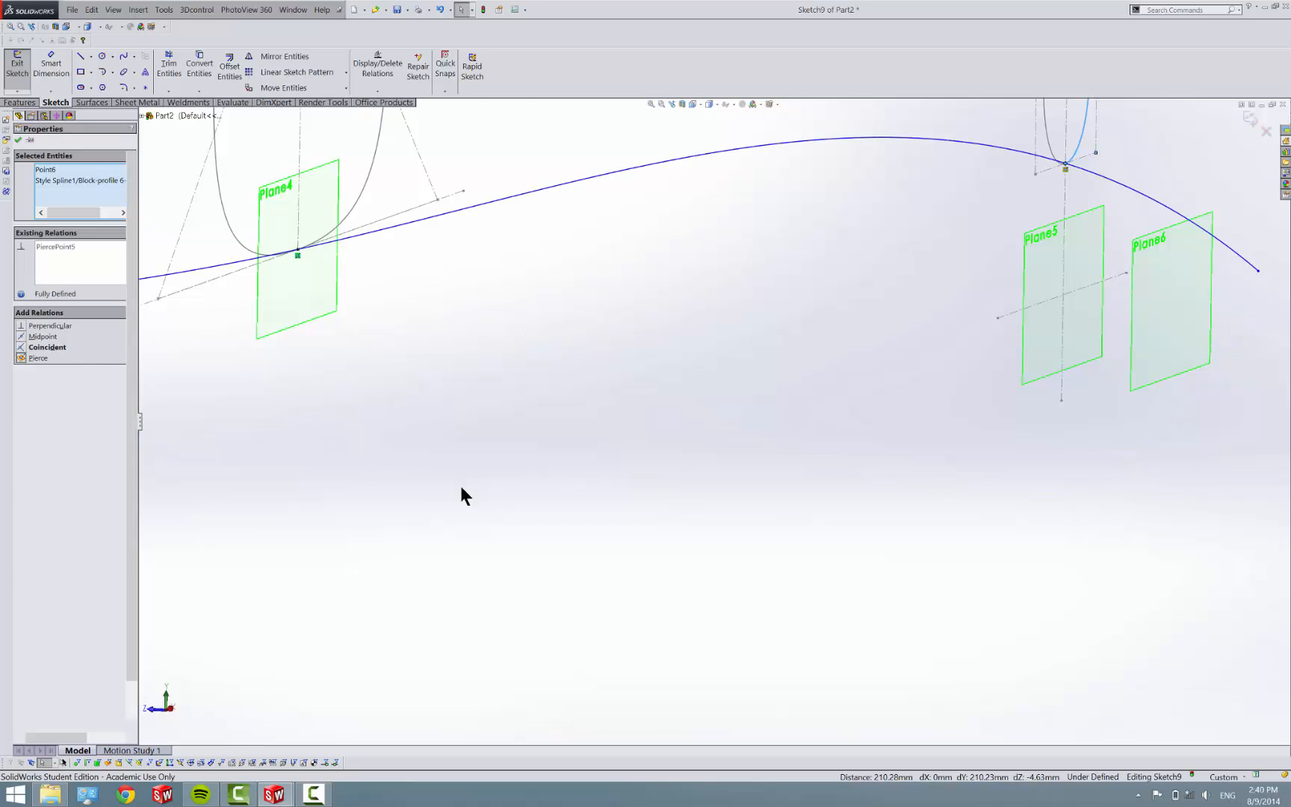
Step: Make the spline's end point coincident with the sketch point on Plane6 where the upper guide curve ends
{"action": "scroll", "coordinate": [715, 423], "scroll_direction": "up", "scroll_amount": 5}
{"action": "scroll", "coordinate": [917, 351], "scroll_direction": "down", "scroll_amount": 7}
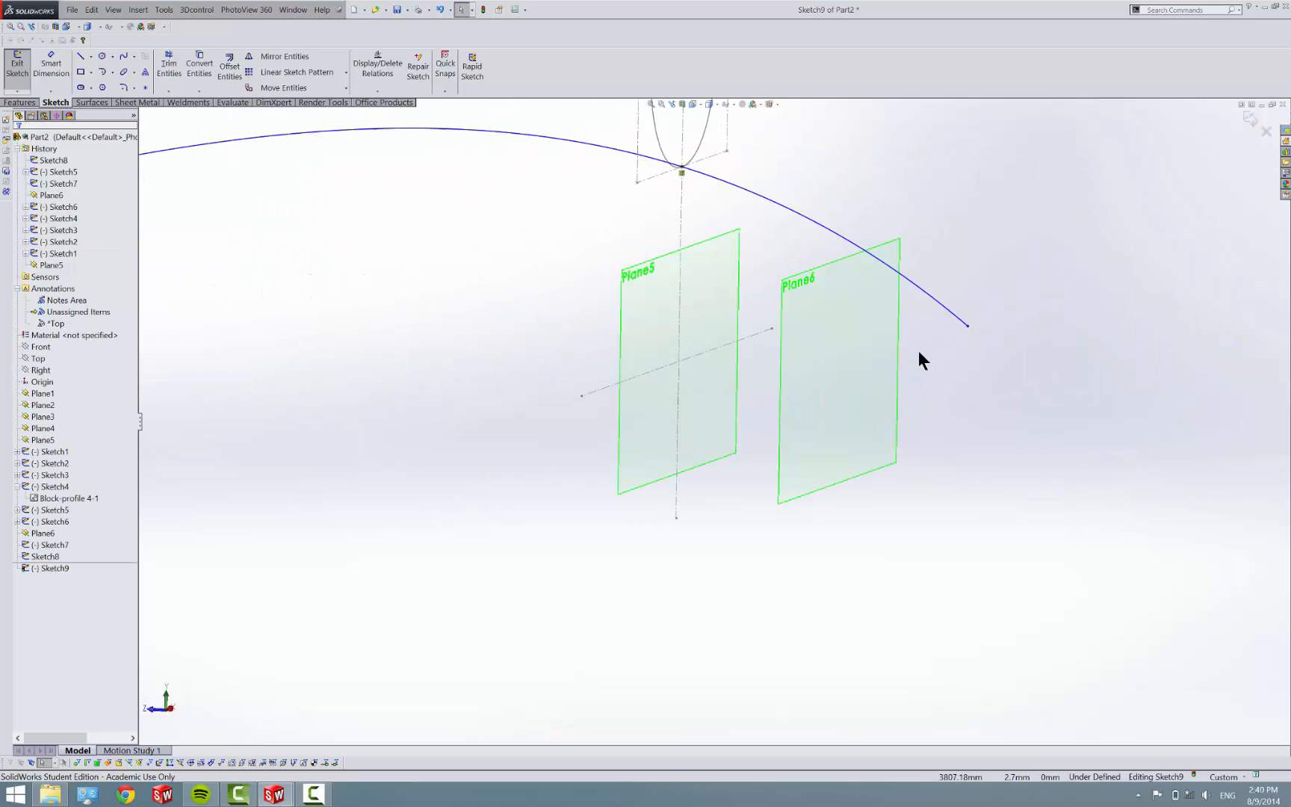
{"action": "left_click", "coordinate": [969, 329]}
{"action": "scroll", "coordinate": [824, 254], "scroll_direction": "up", "scroll_amount": 3}
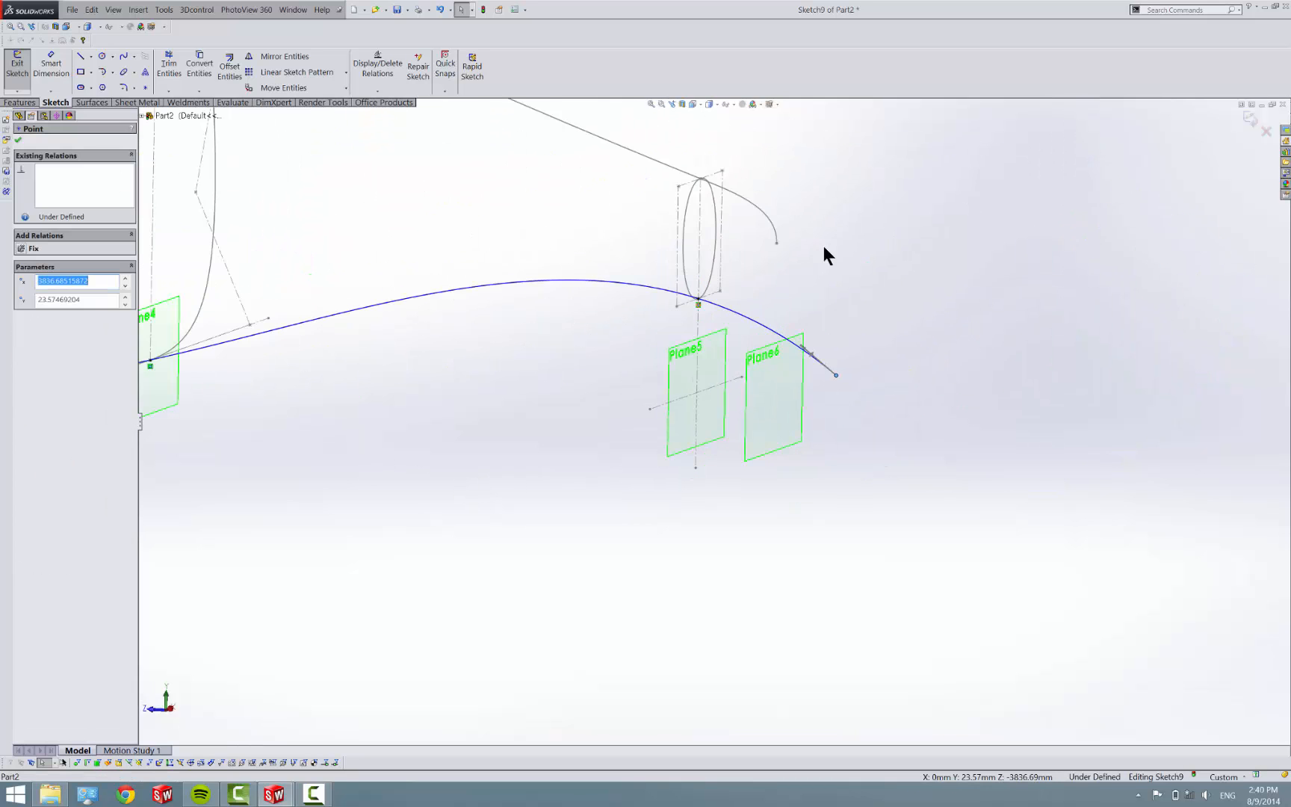
{"action": "left_click", "coordinate": [776, 244], "text": "ctrl"}
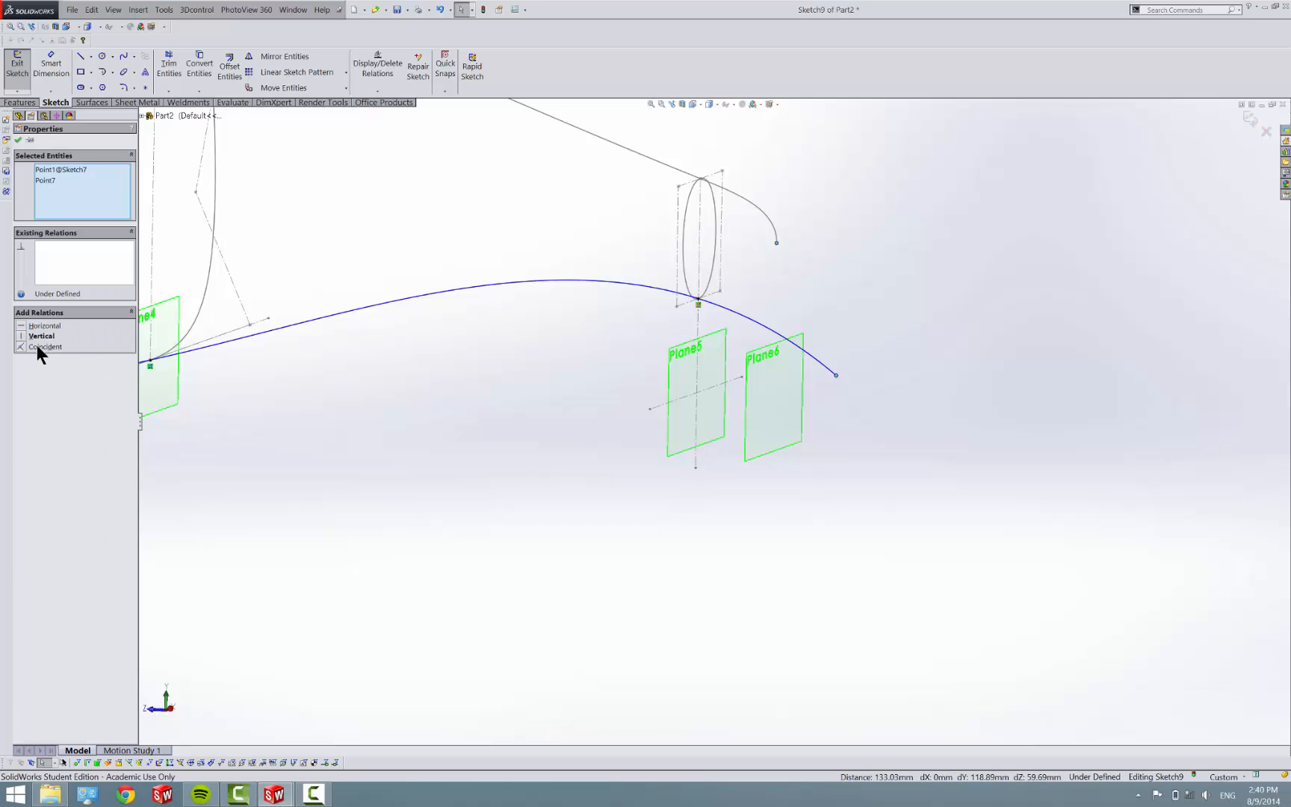
{"action": "left_click", "coordinate": [41, 346]}
{"action": "left_click", "coordinate": [622, 395]}
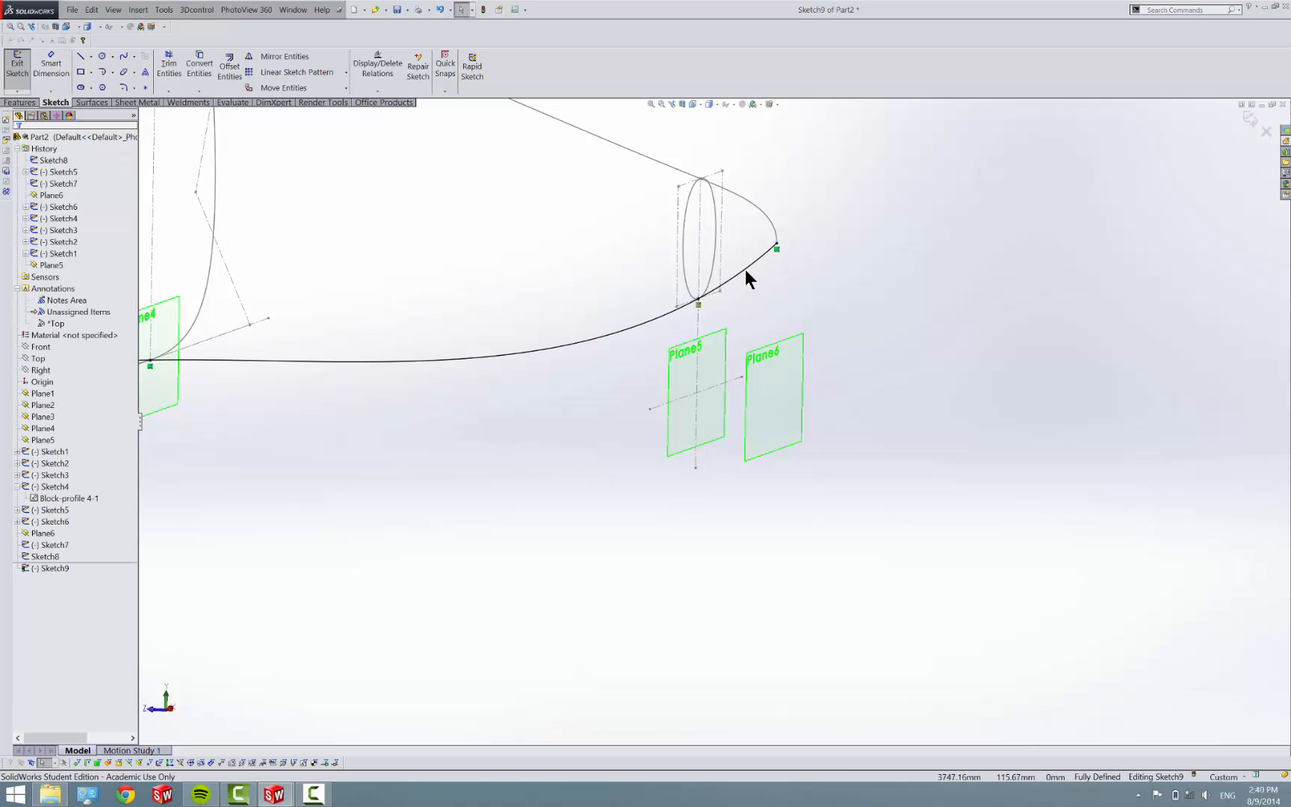
Step: Adjust the tangent handle at the lower spline's end point and make it vertical
{"action": "left_click", "coordinate": [752, 263]}
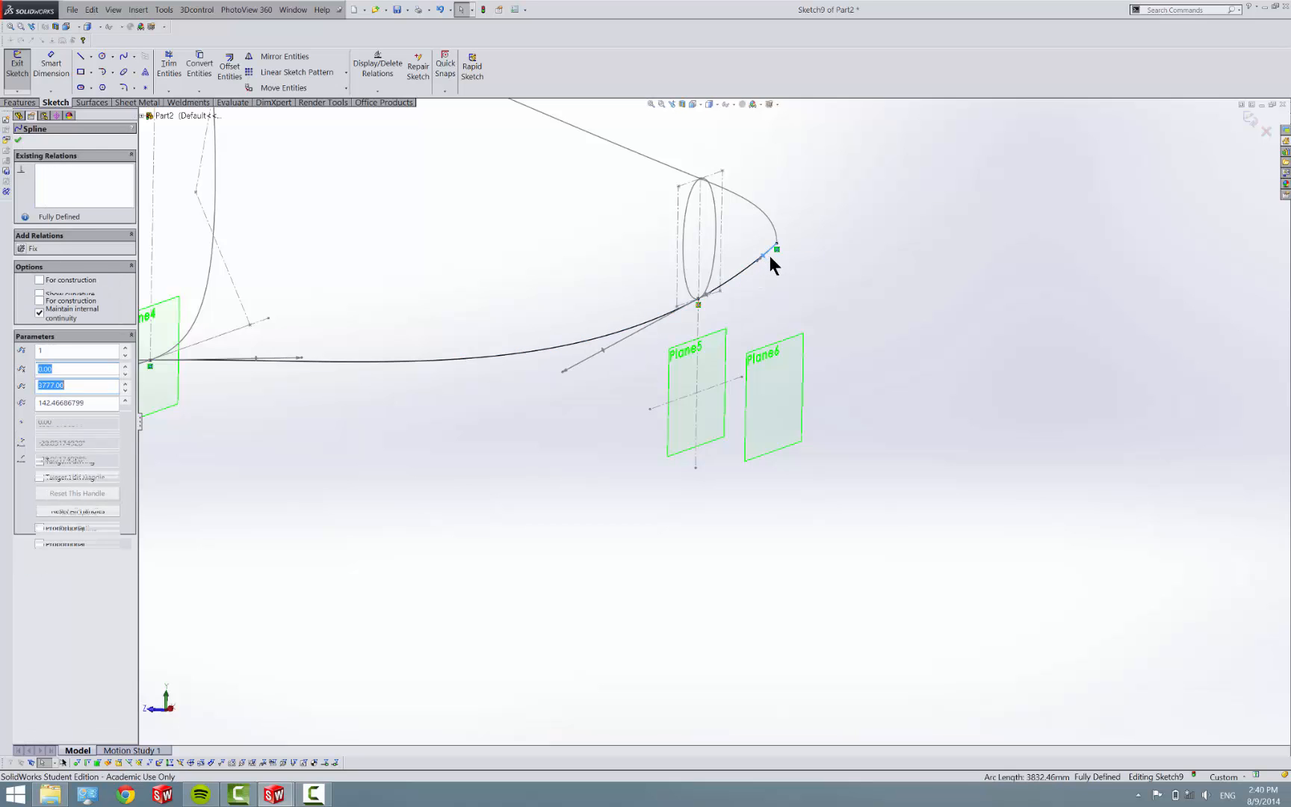
{"action": "left_click_drag", "start_coordinate": [771, 257], "coordinate": [763, 270]}
{"action": "right_click", "coordinate": [767, 261]}
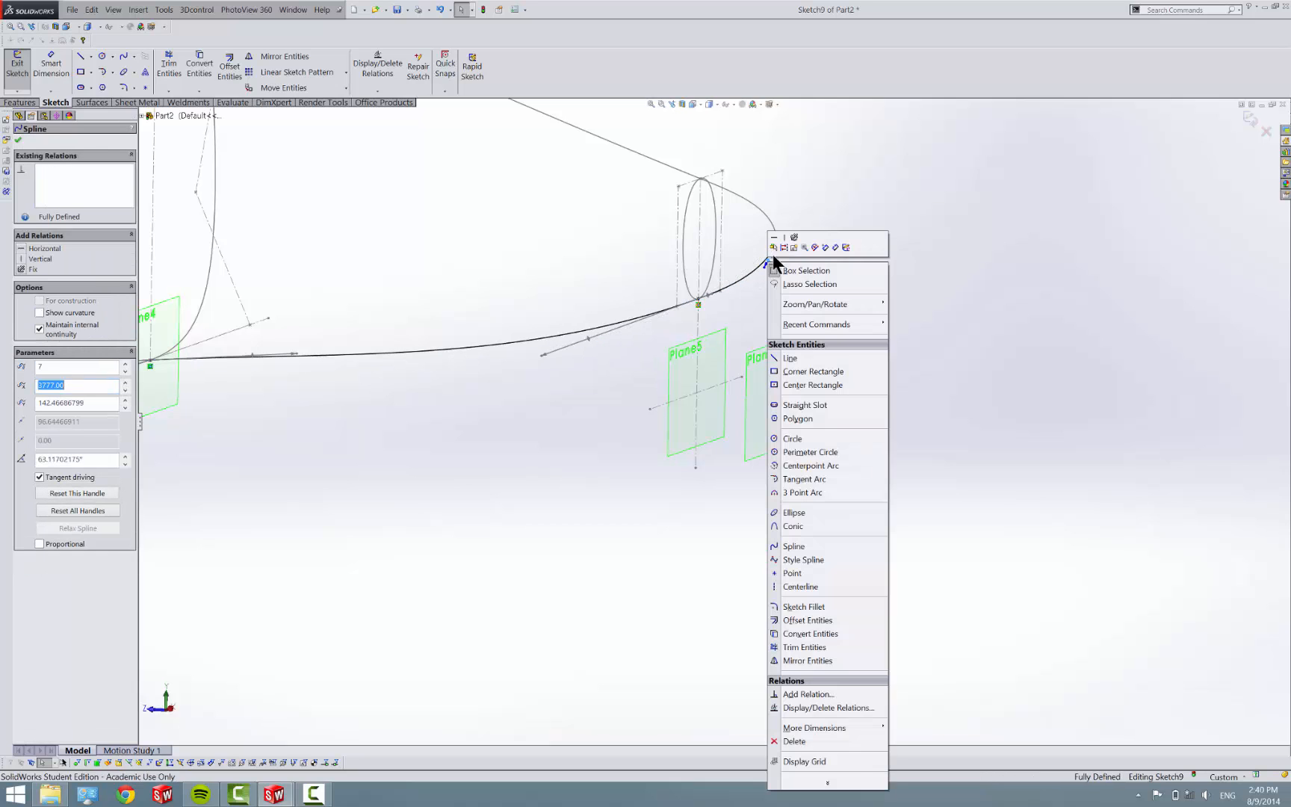
{"action": "left_click", "coordinate": [778, 238]}
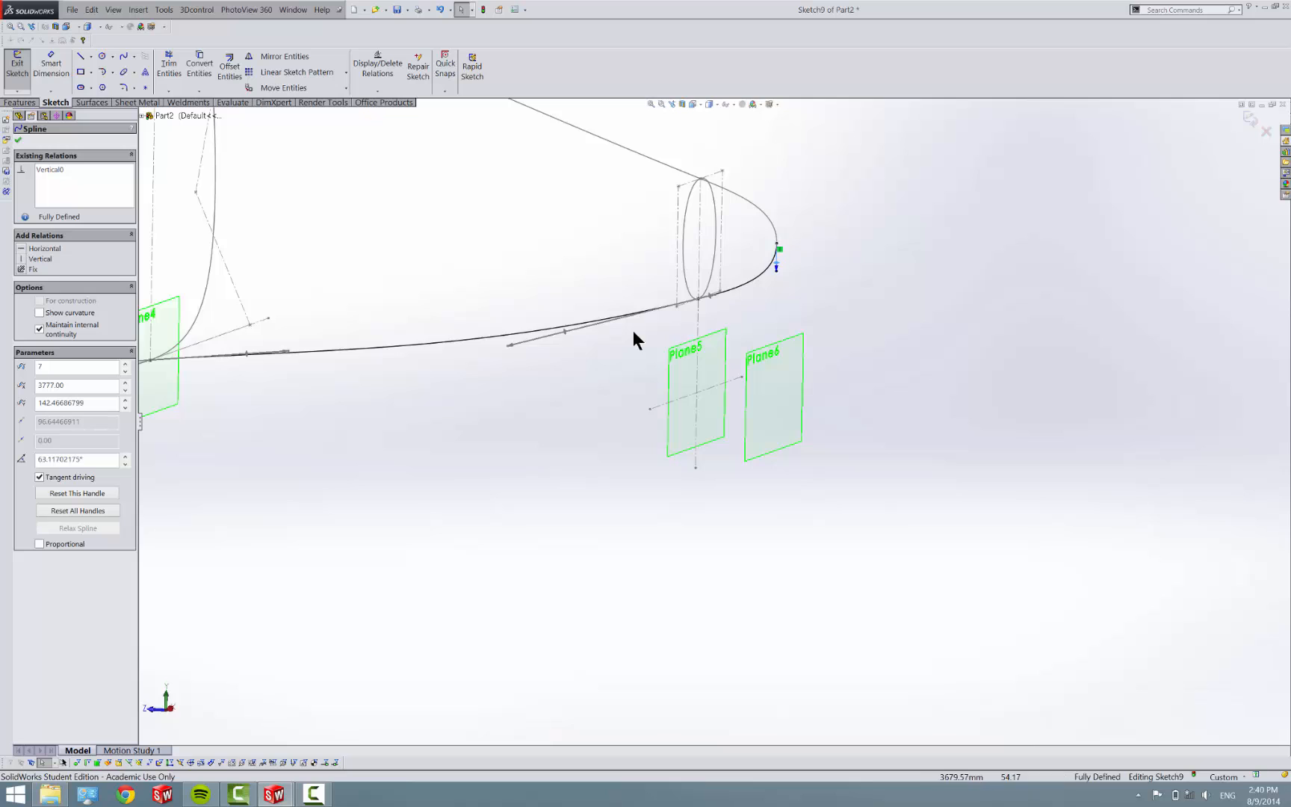
{"action": "scroll", "coordinate": [578, 399], "scroll_direction": "up", "scroll_amount": 10}
{"action": "middle_click_drag", "start_coordinate": [574, 420], "coordinate": [550, 438]}
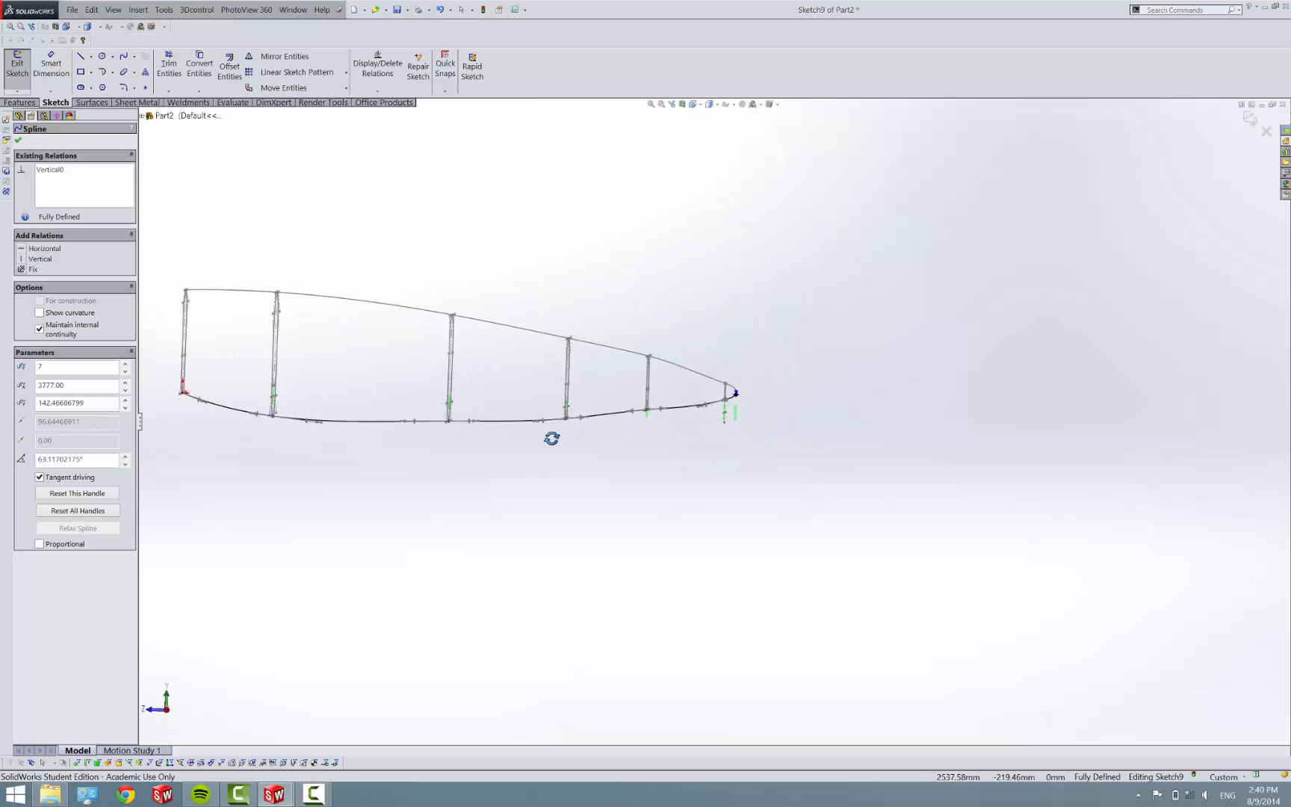
{"action": "scroll", "coordinate": [613, 426], "scroll_direction": "down", "scroll_amount": 4}
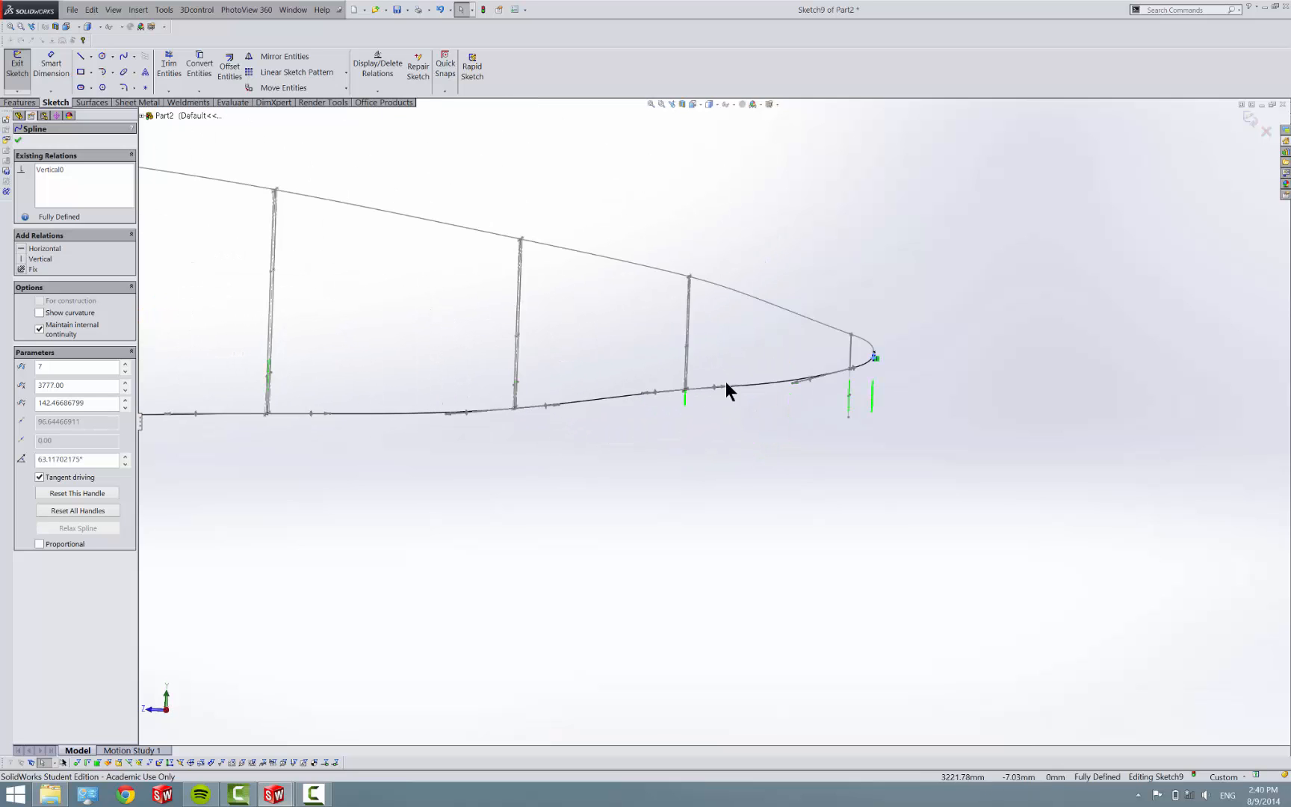
Step: Adjust the tangent handles at the lower spline's sixth and fourth points to smooth the curve and finish the sketch
{"action": "left_click_drag", "start_coordinate": [809, 379], "coordinate": [810, 380]}
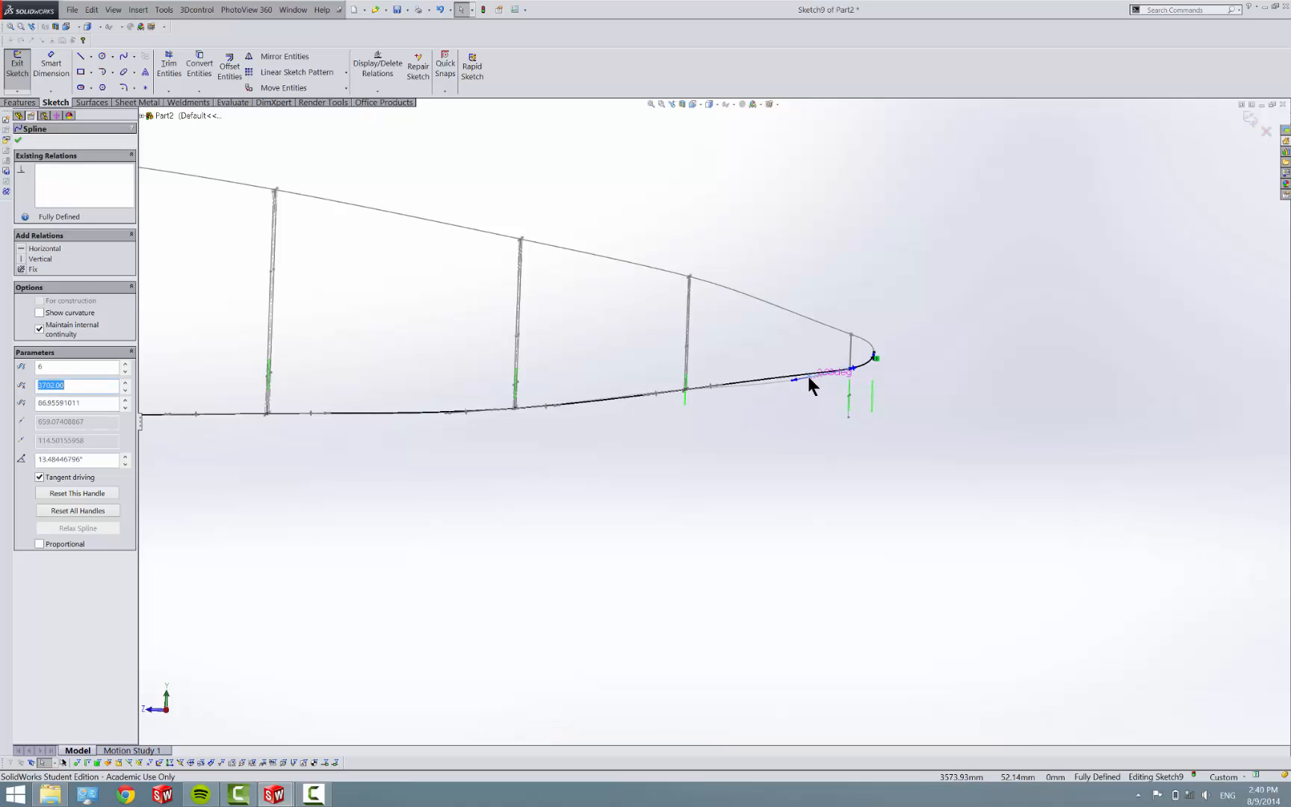
{"action": "scroll", "coordinate": [657, 412], "scroll_direction": "up", "scroll_amount": 4}
{"action": "scroll", "coordinate": [612, 422], "scroll_direction": "down", "scroll_amount": 3}
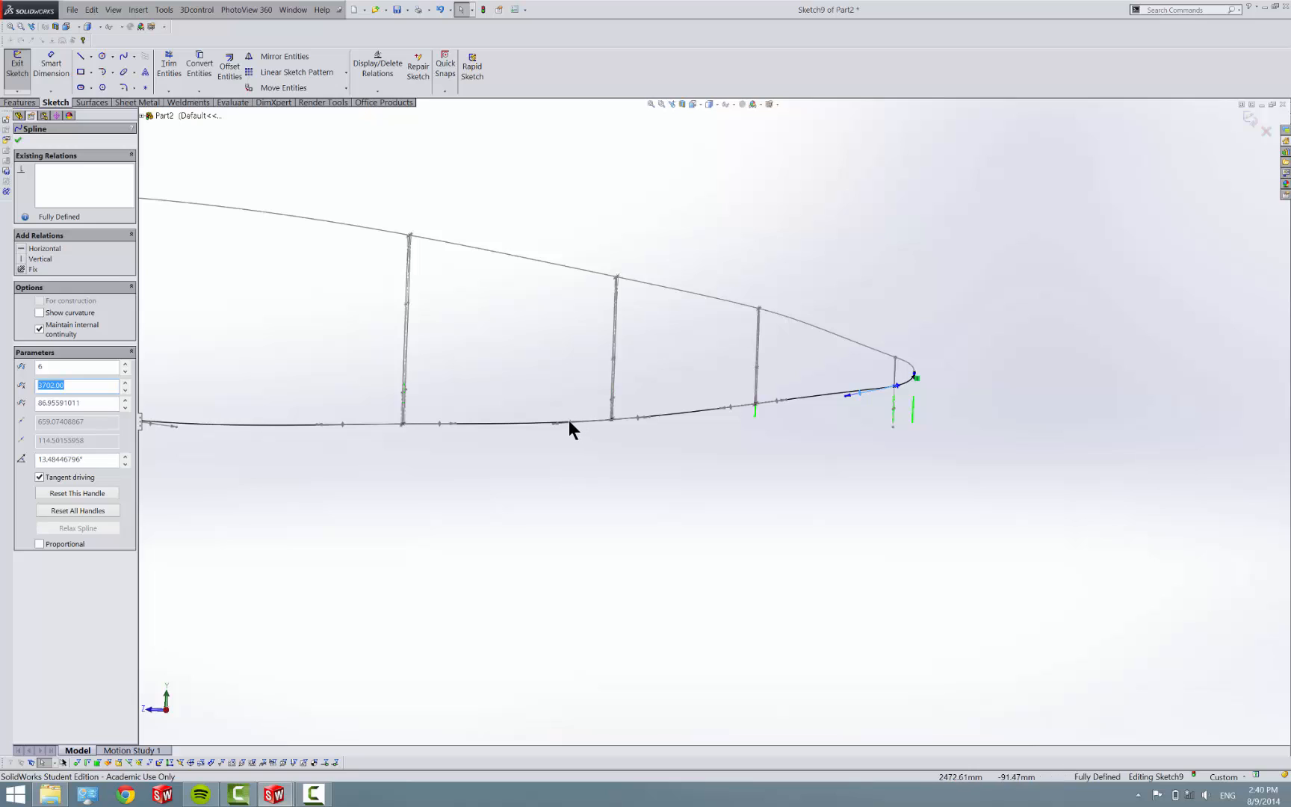
{"action": "left_click", "coordinate": [568, 422]}
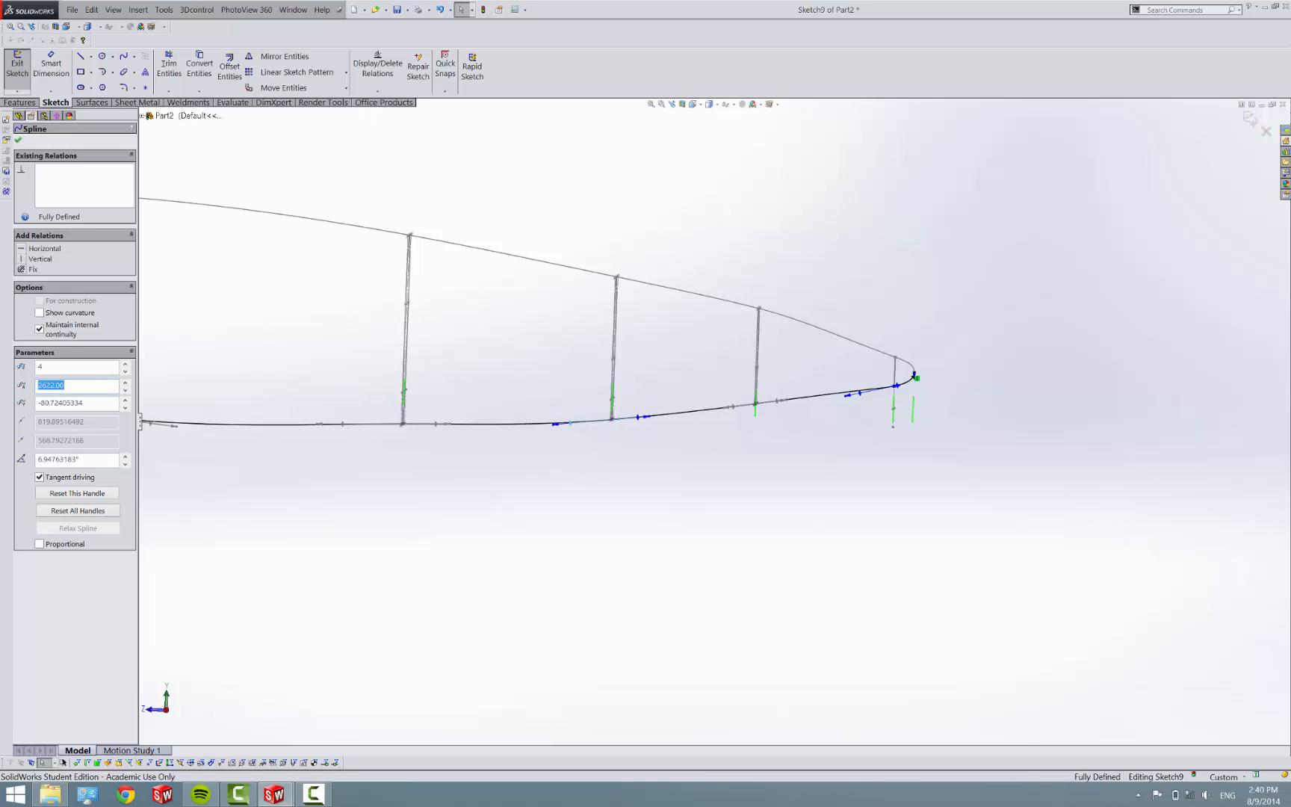
{"action": "scroll", "coordinate": [553, 463], "scroll_direction": "up", "scroll_amount": 2}
{"action": "left_click", "coordinate": [509, 455]}
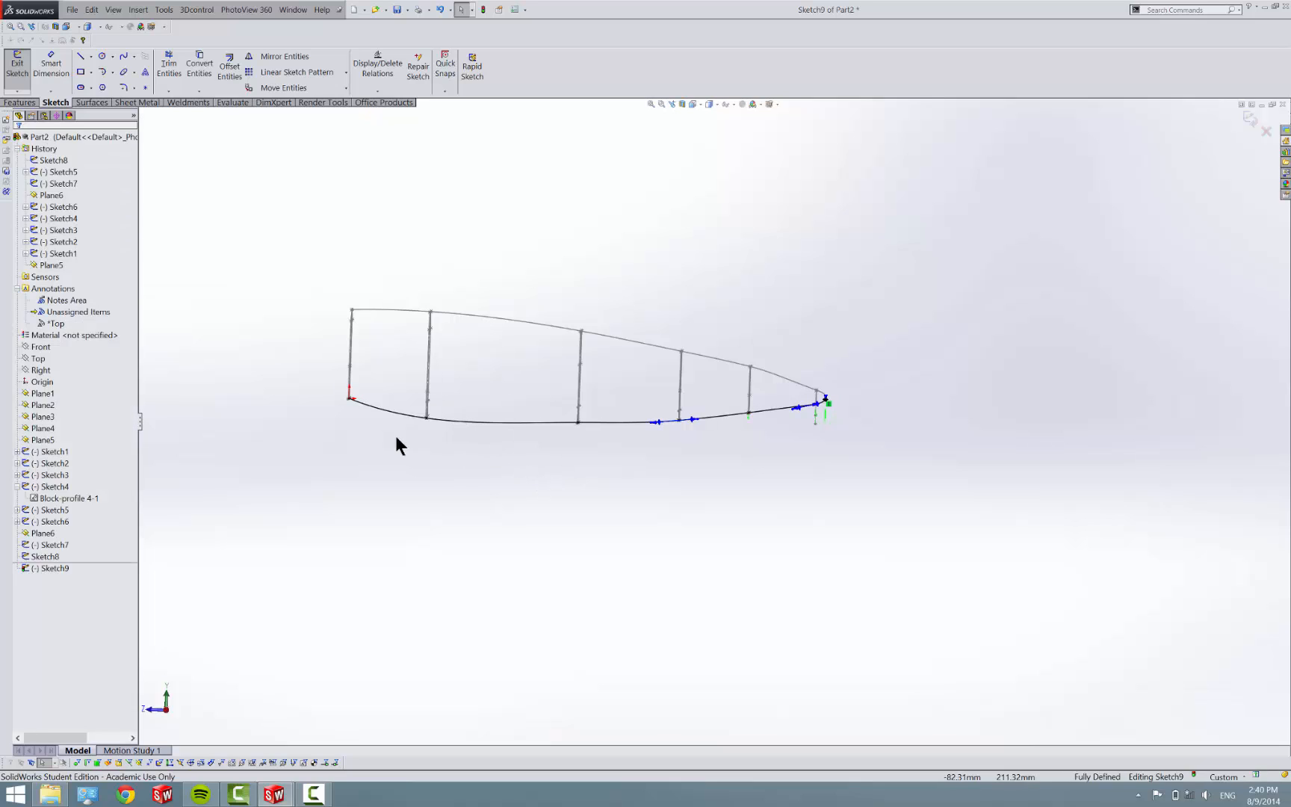
{"action": "left_click", "coordinate": [23, 70]}
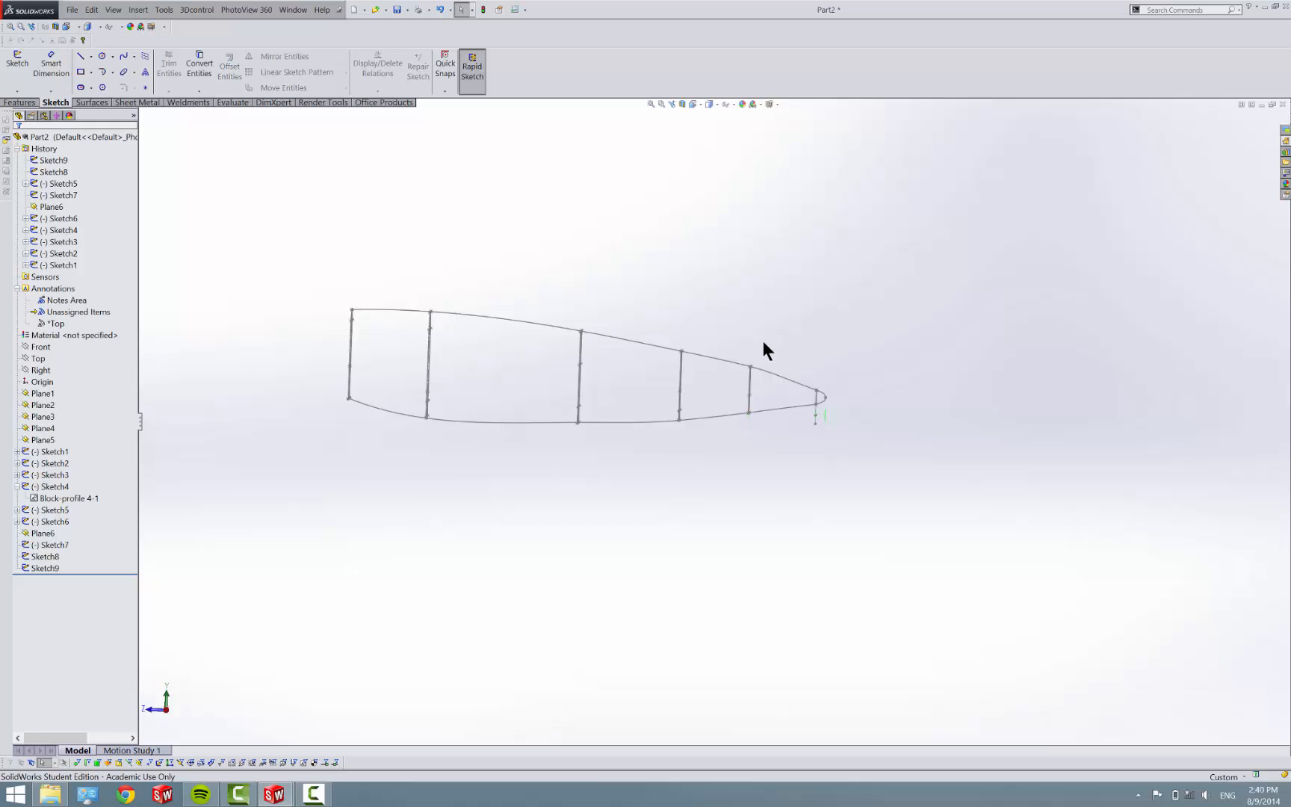
Step: Start a lofted boss with Sketch1 through Sketch7 as its profiles, in order from the open end to the tip point
{"action": "middle_click_drag", "start_coordinate": [767, 350], "coordinate": [797, 391]}
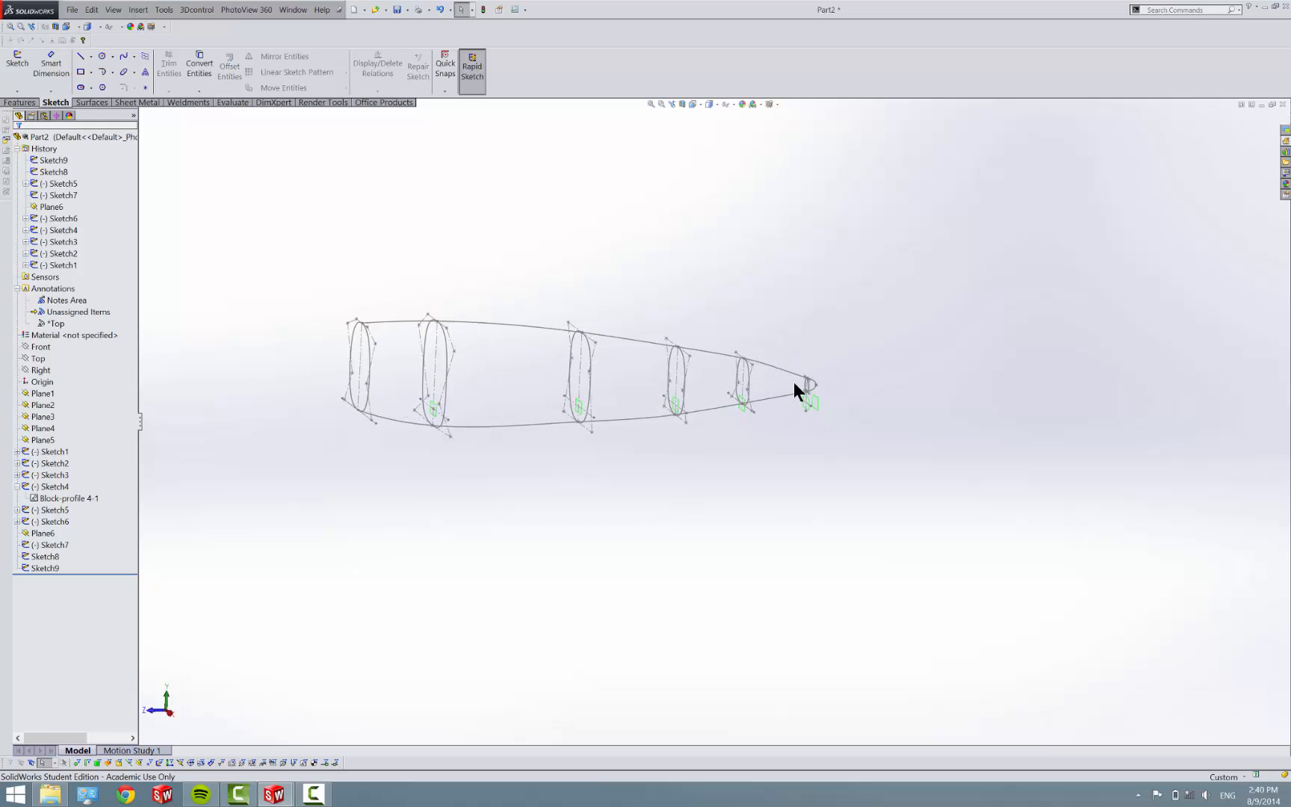
{"action": "left_click", "coordinate": [6, 103]}
{"action": "left_click", "coordinate": [97, 76]}
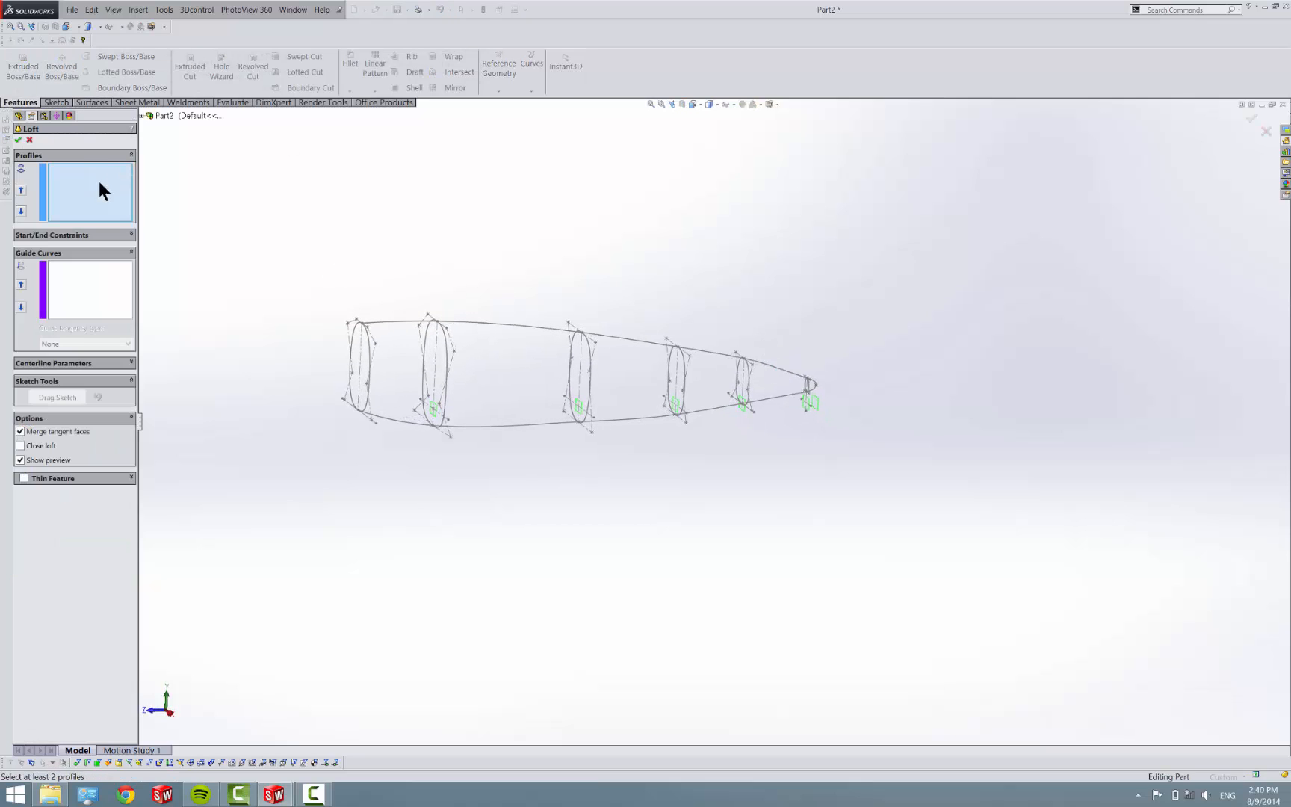
{"action": "left_click", "coordinate": [164, 116]}
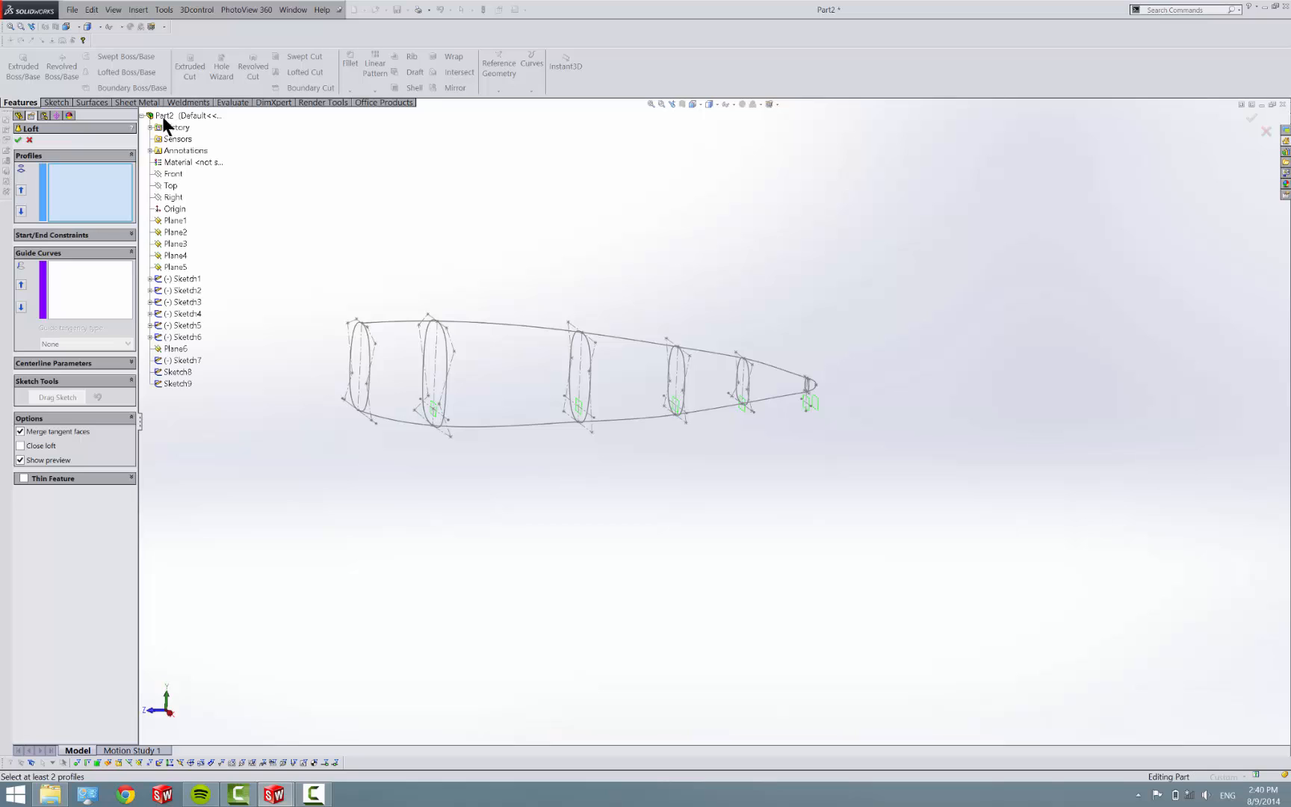
{"action": "left_click", "coordinate": [182, 280]}
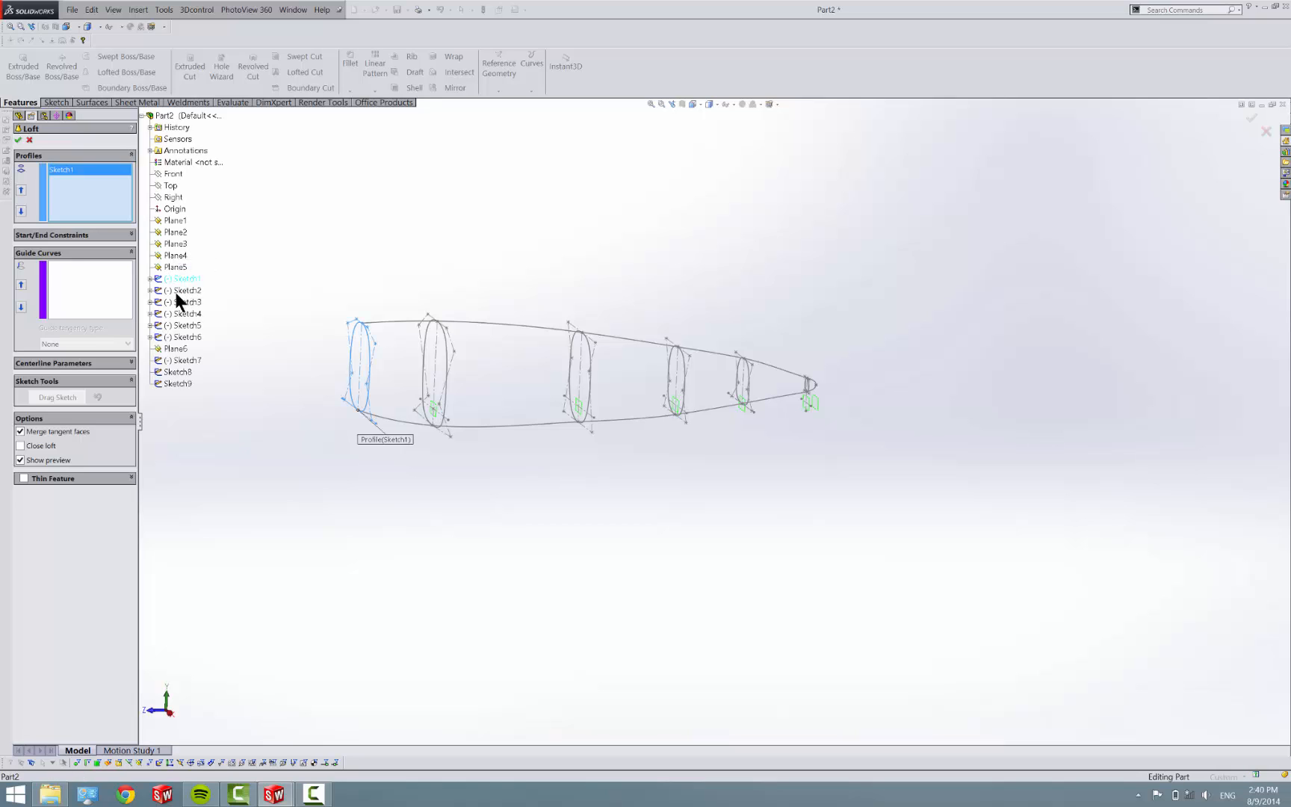
{"action": "left_click", "coordinate": [177, 292]}
{"action": "left_click", "coordinate": [178, 300]}
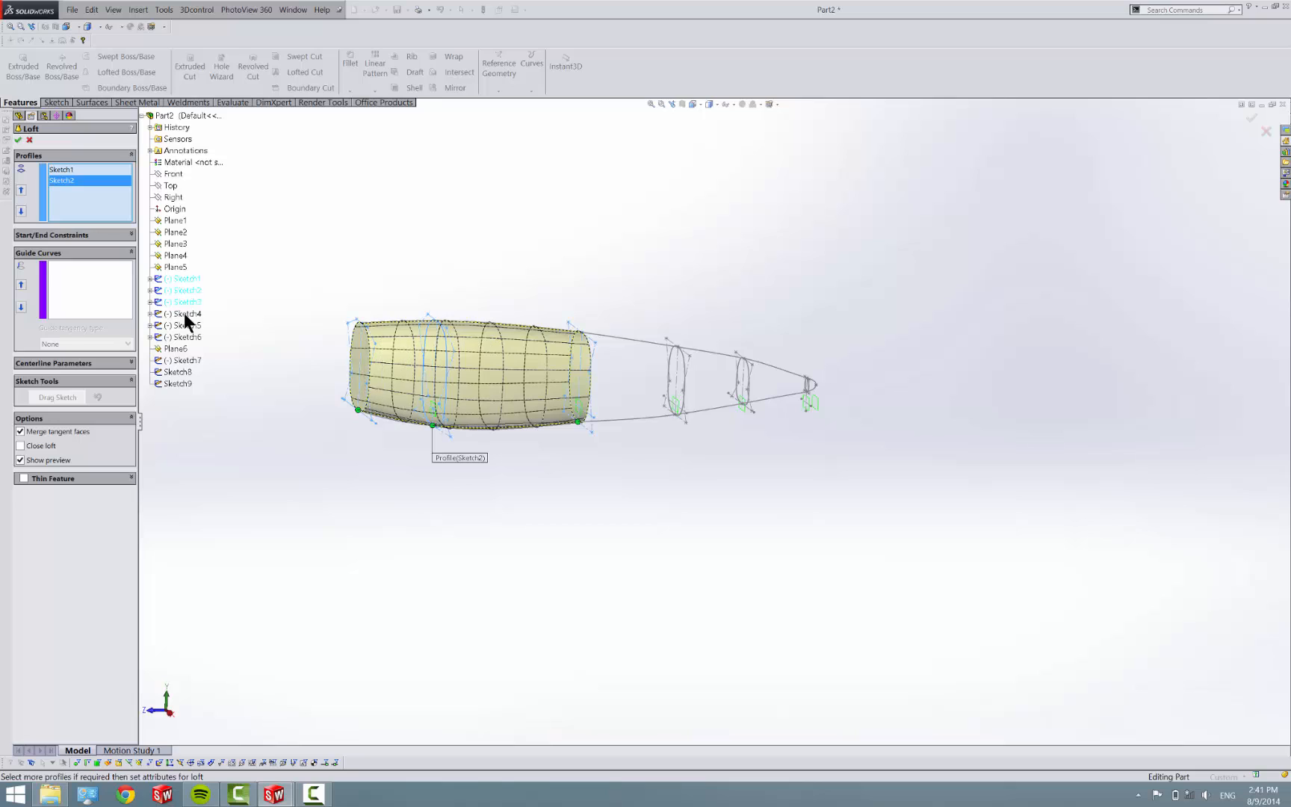
{"action": "left_click", "coordinate": [184, 313]}
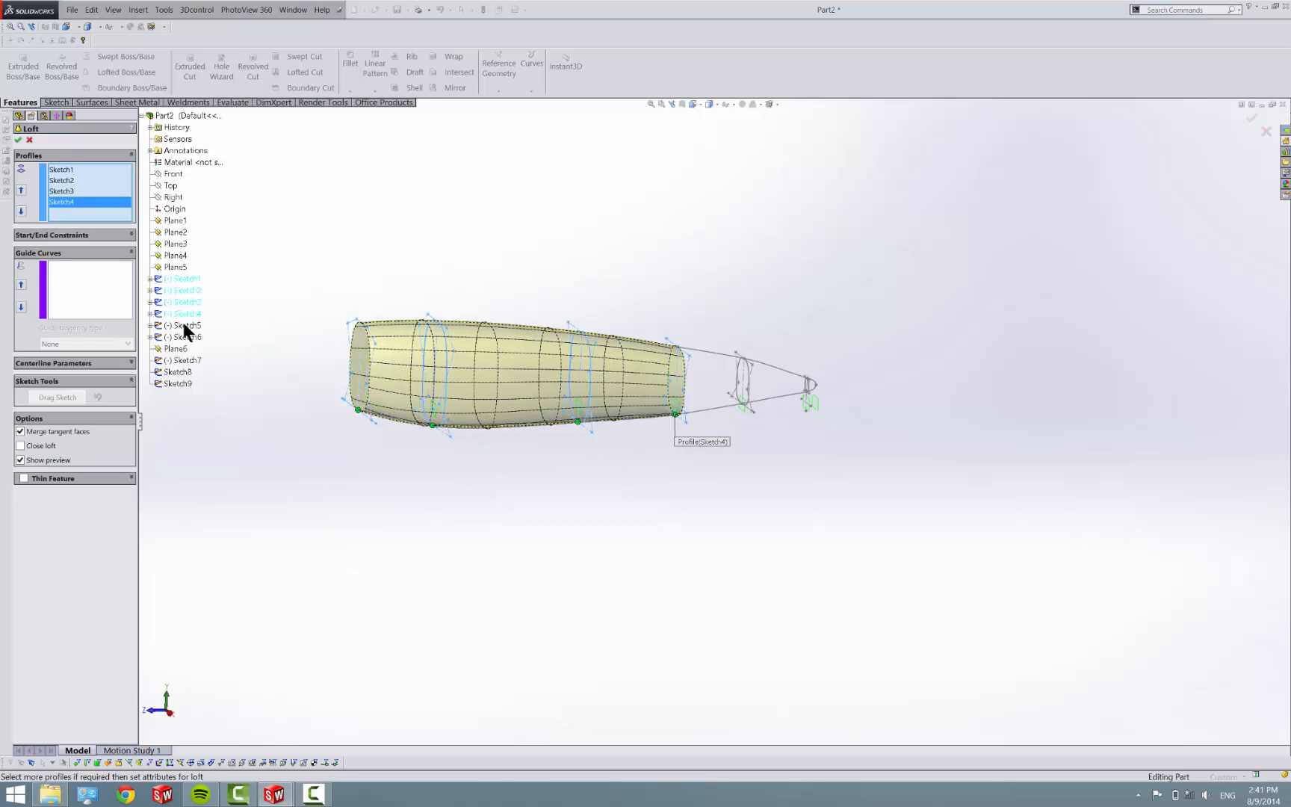
{"action": "left_click", "coordinate": [184, 325]}
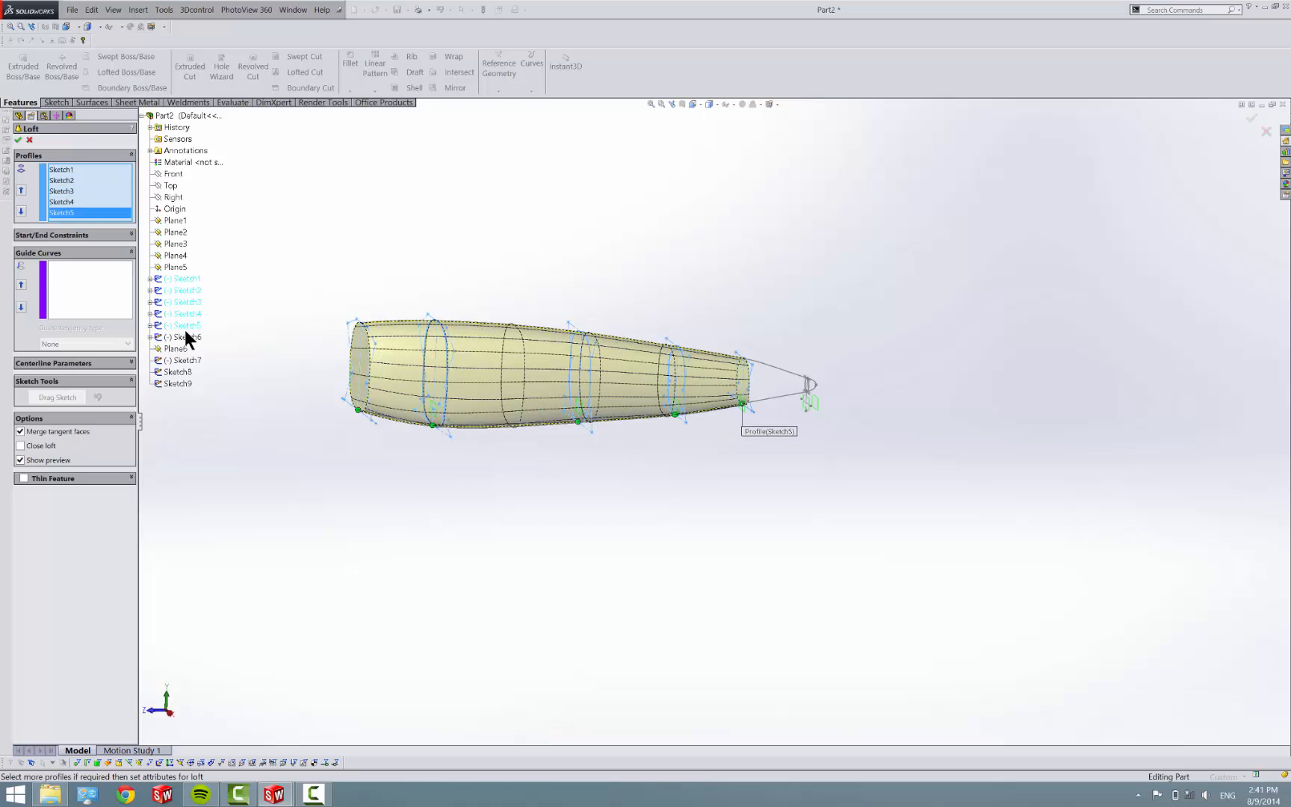
{"action": "left_click", "coordinate": [184, 336]}
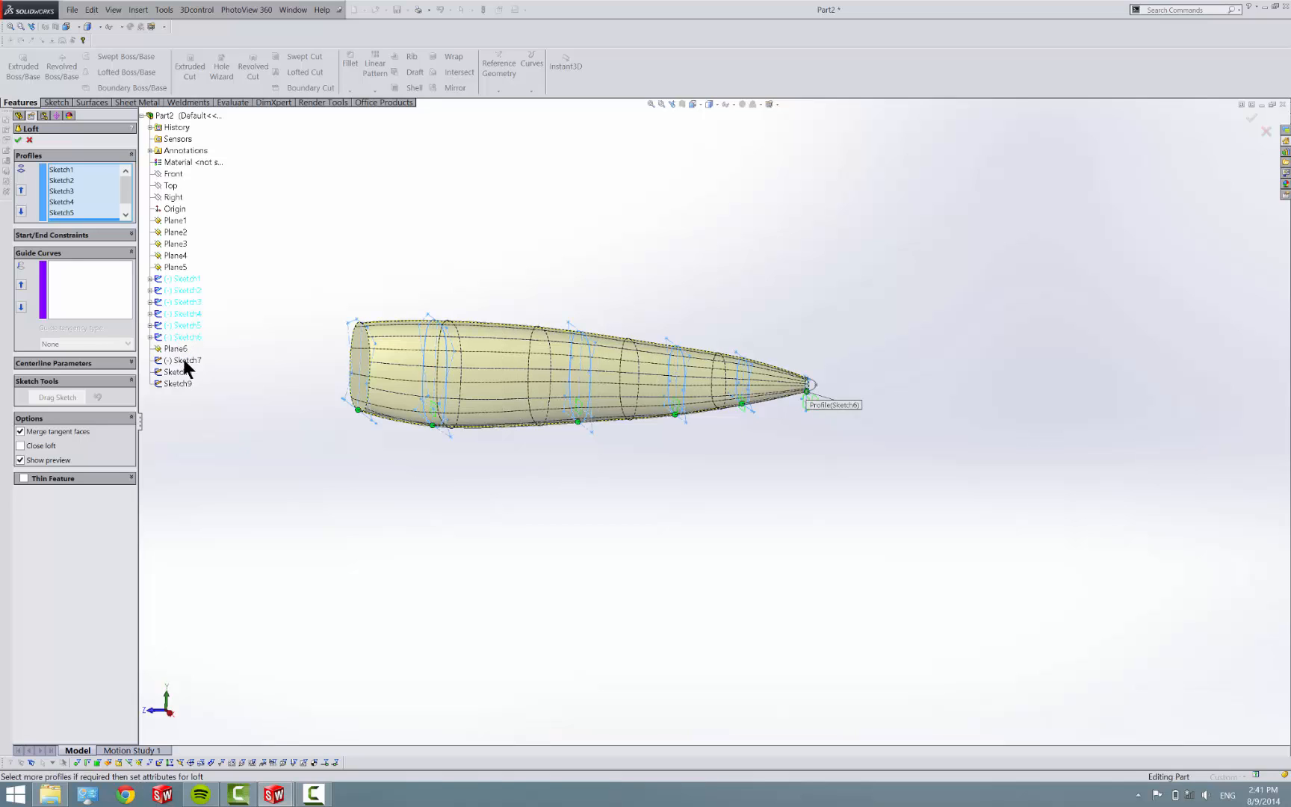
{"action": "left_click", "coordinate": [184, 361]}
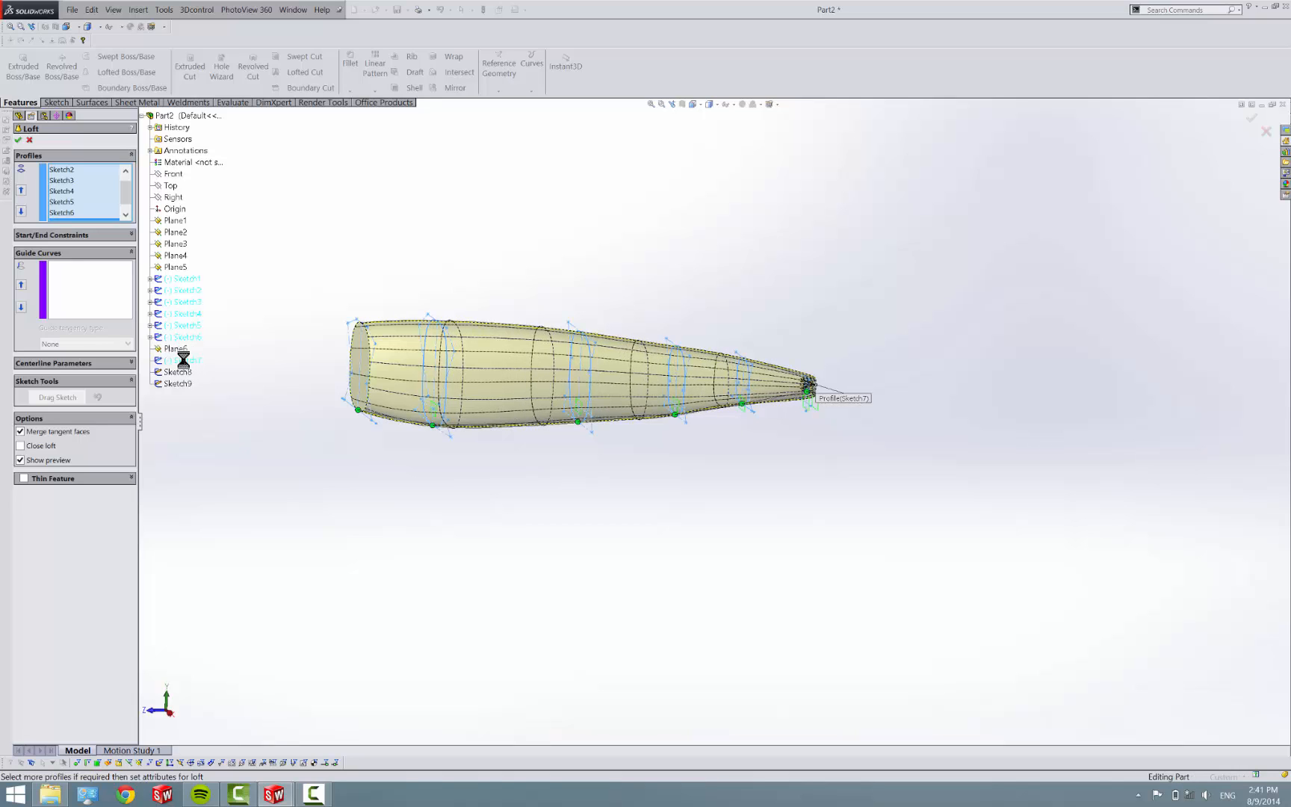
Step: Add Sketch8 and Sketch9 as the loft's upper and lower guide curves and create the loft
{"action": "left_click", "coordinate": [105, 294]}
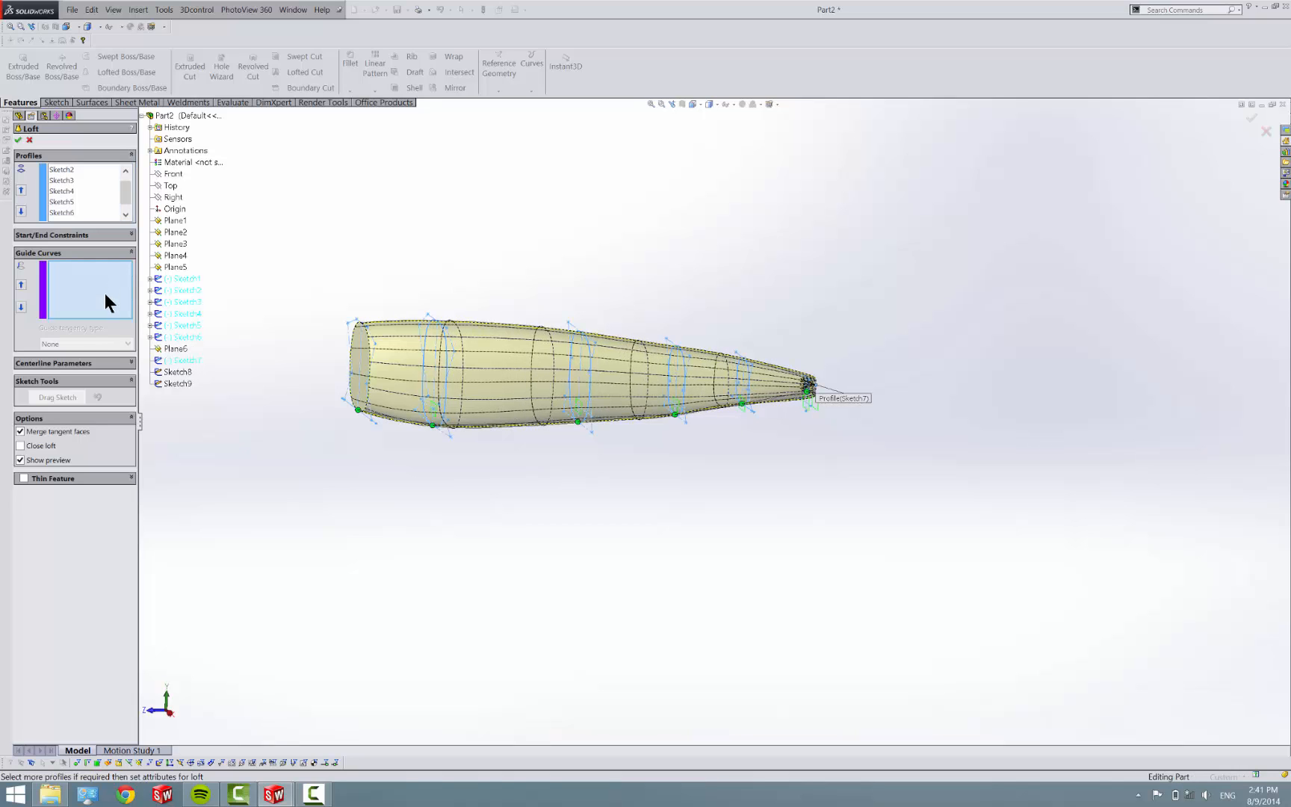
{"action": "left_click", "coordinate": [173, 373]}
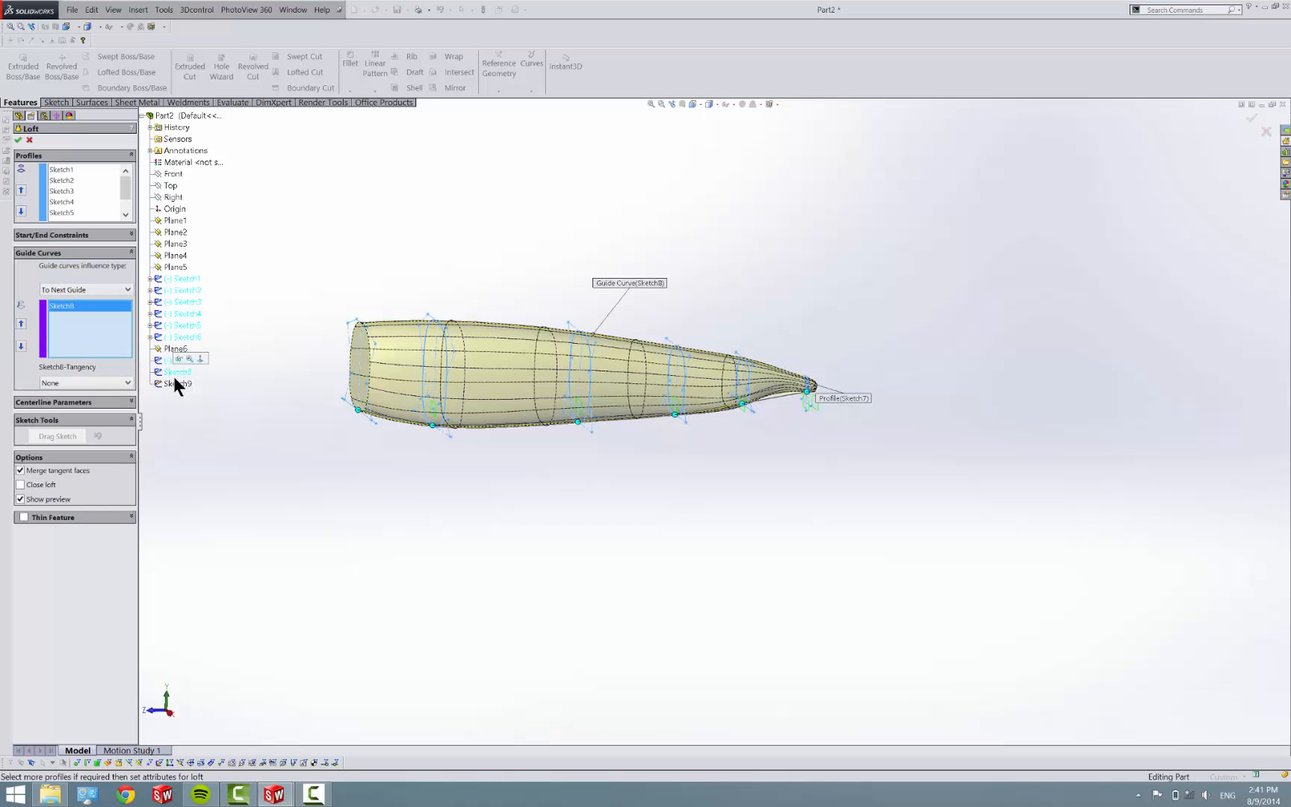
{"action": "left_click", "coordinate": [178, 383]}
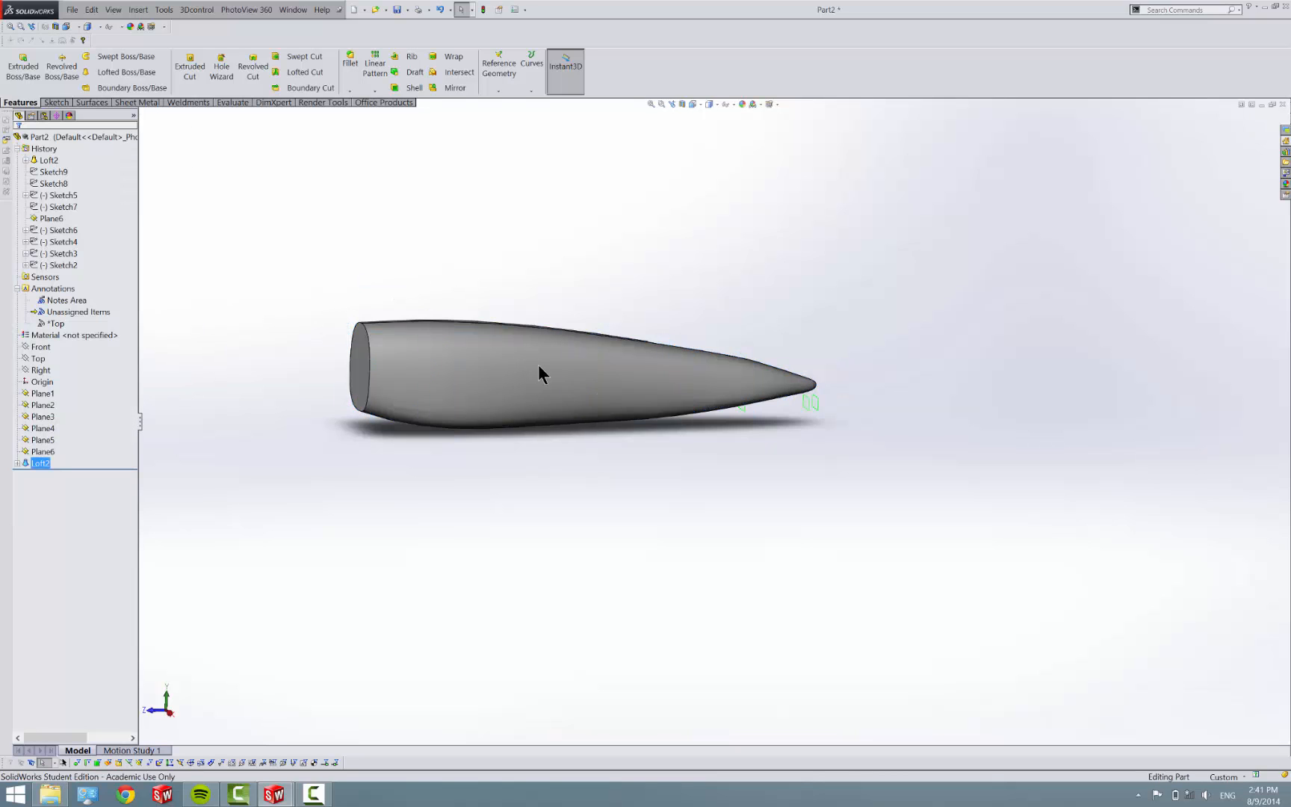
Step: Examine the lofted nacelle's surface from several angles and up close
{"action": "middle_click_drag", "start_coordinate": [538, 367], "coordinate": [614, 487]}
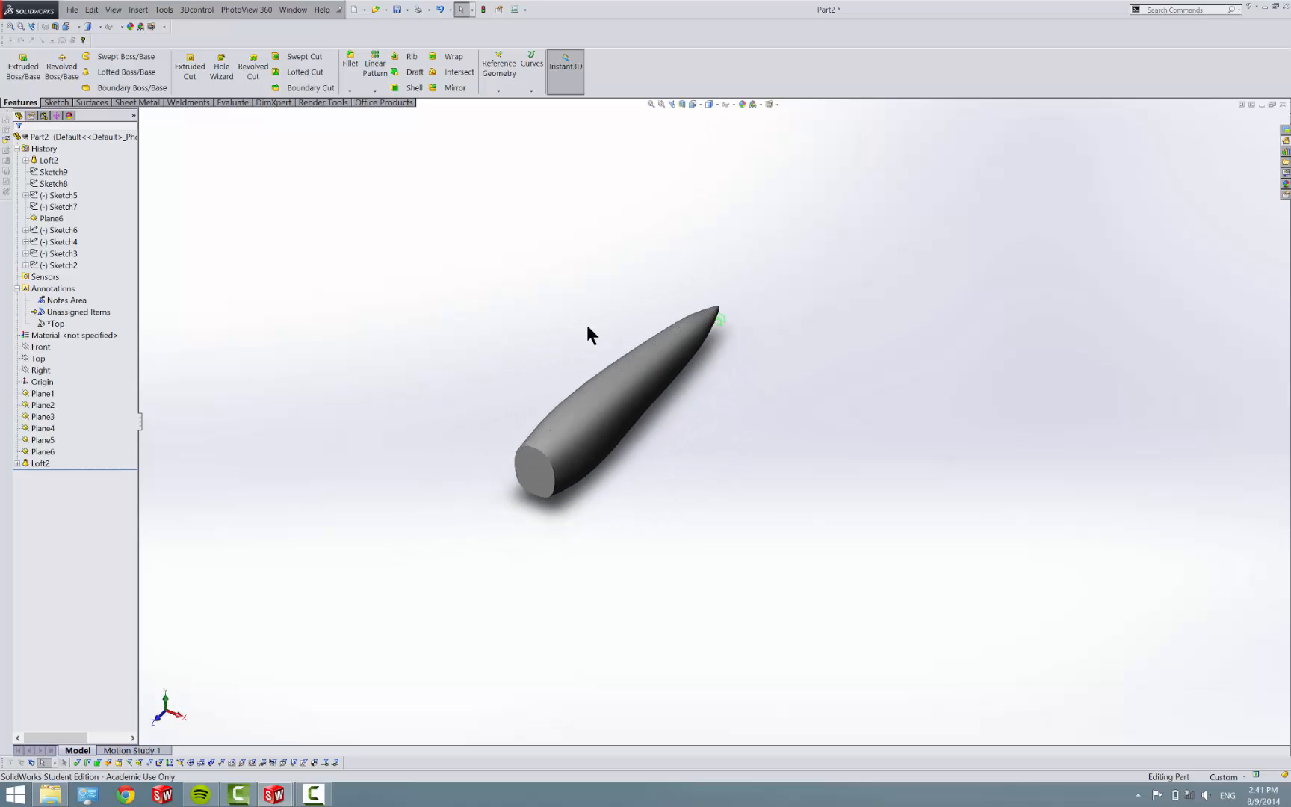
{"action": "scroll", "coordinate": [583, 374], "scroll_direction": "down", "scroll_amount": 5}
{"action": "middle_click_drag", "start_coordinate": [575, 407], "coordinate": [659, 431]}
{"action": "scroll", "coordinate": [433, 377], "scroll_direction": "down", "scroll_amount": 3}
{"action": "middle_click_drag", "start_coordinate": [433, 378], "coordinate": [355, 395]}
{"action": "scroll", "coordinate": [484, 250], "scroll_direction": "up", "scroll_amount": 5}
{"action": "scroll", "coordinate": [355, 394], "scroll_direction": "up", "scroll_amount": 2}
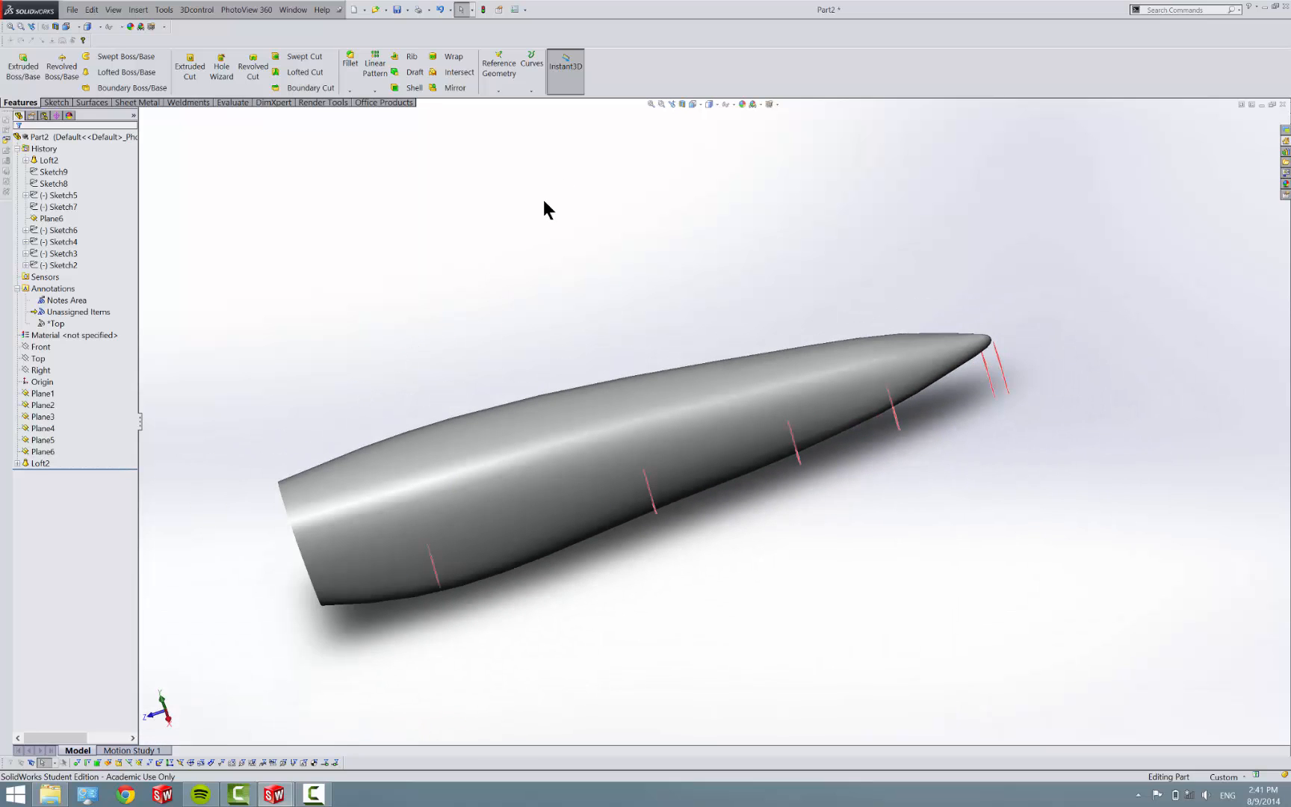
Step: Display the lofted nacelle shaded with edges and view it from the open end
{"action": "left_click", "coordinate": [724, 104]}
{"action": "left_click", "coordinate": [708, 105]}
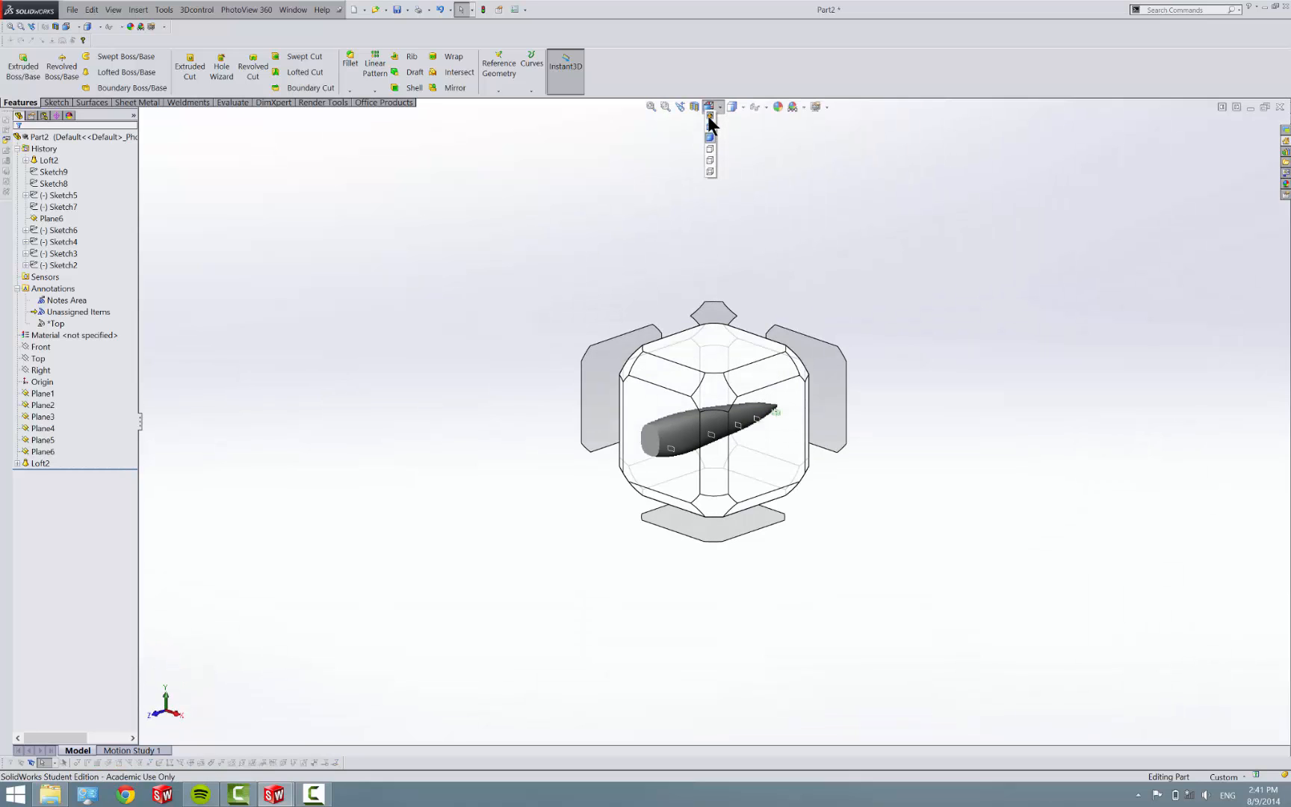
{"action": "left_click", "coordinate": [707, 130]}
{"action": "middle_click_drag", "start_coordinate": [856, 363], "coordinate": [876, 332]}
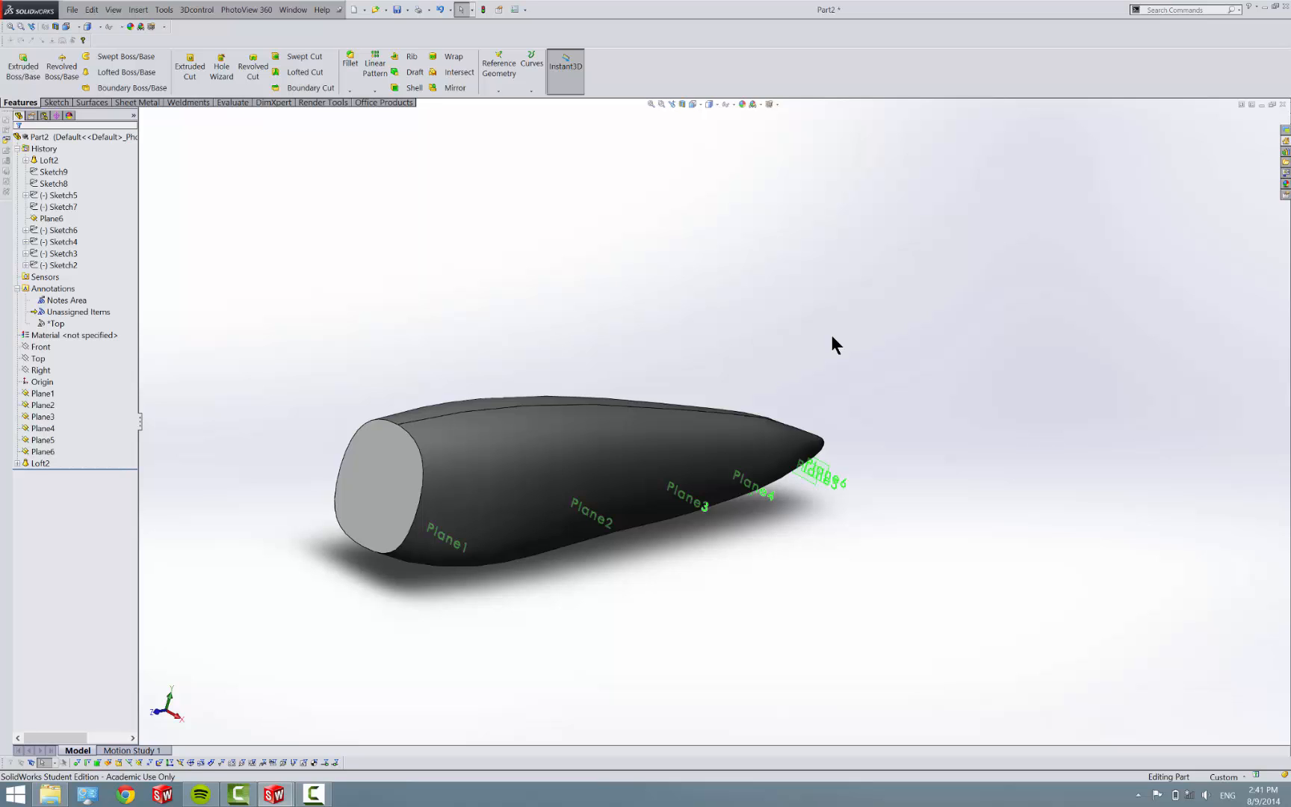
{"action": "left_click", "coordinate": [313, 793]}
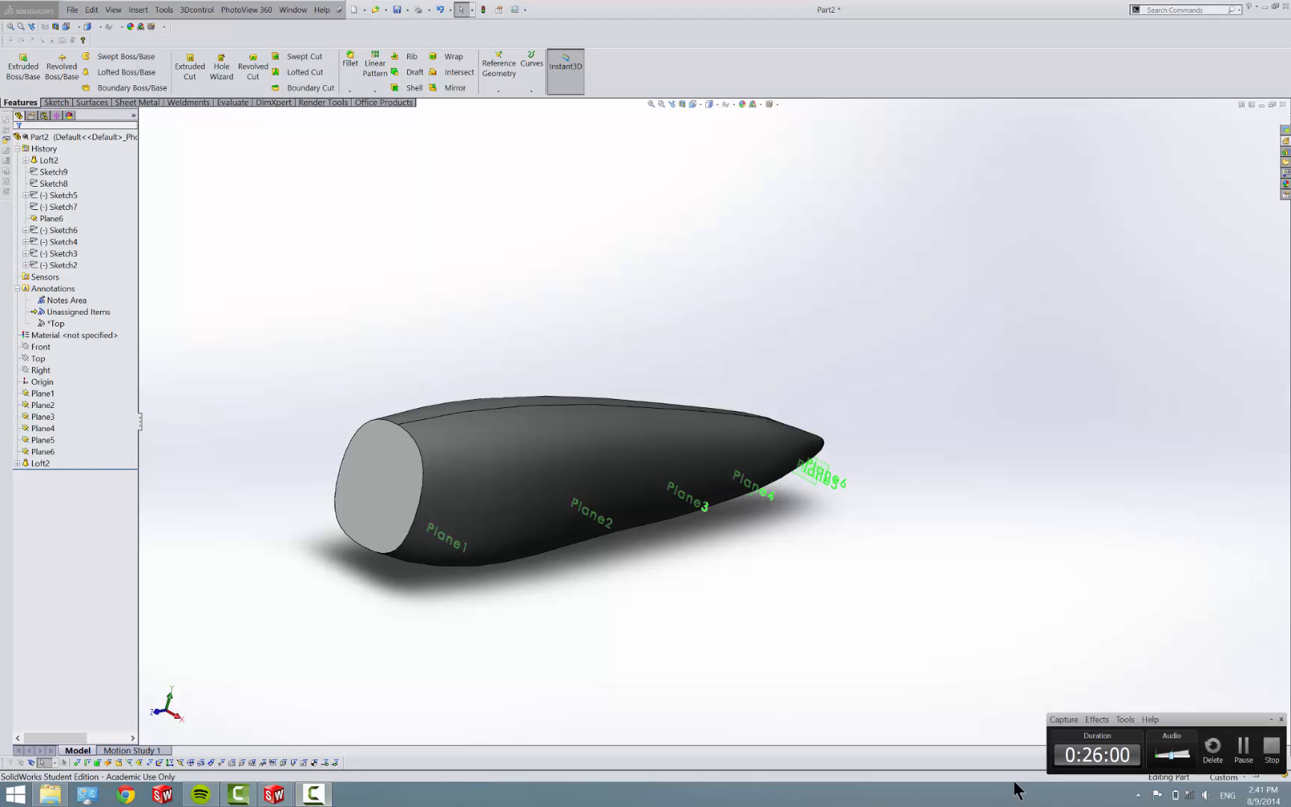